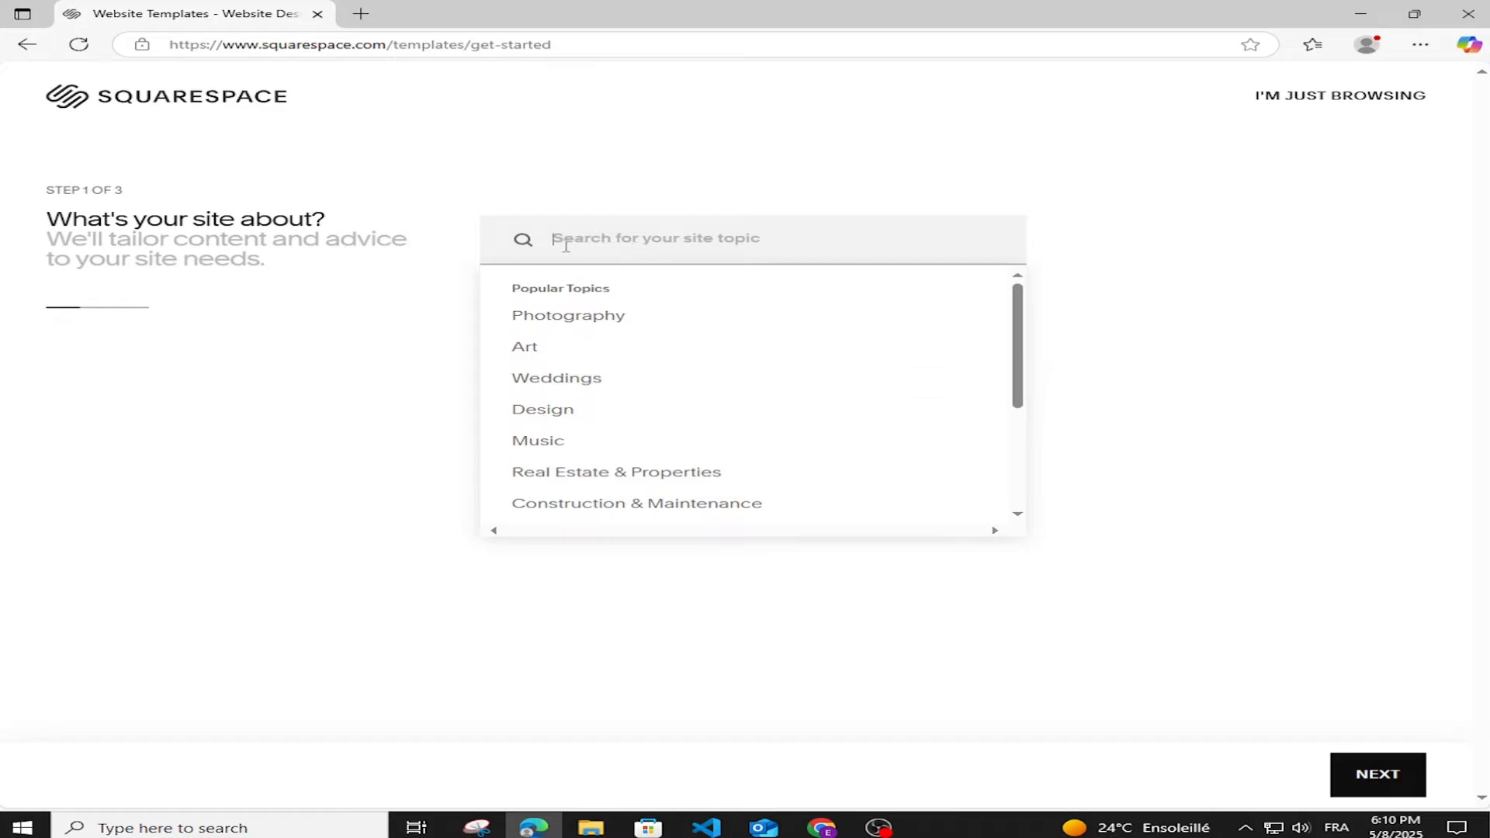
Step: Skip the site topic questionnaire and go straight to browsing the website templates
{"action": "left_click_drag", "start_coordinate": [45, 221], "coordinate": [342, 277]}
{"action": "left_click", "coordinate": [43, 221]}
{"action": "left_click", "coordinate": [375, 278]}
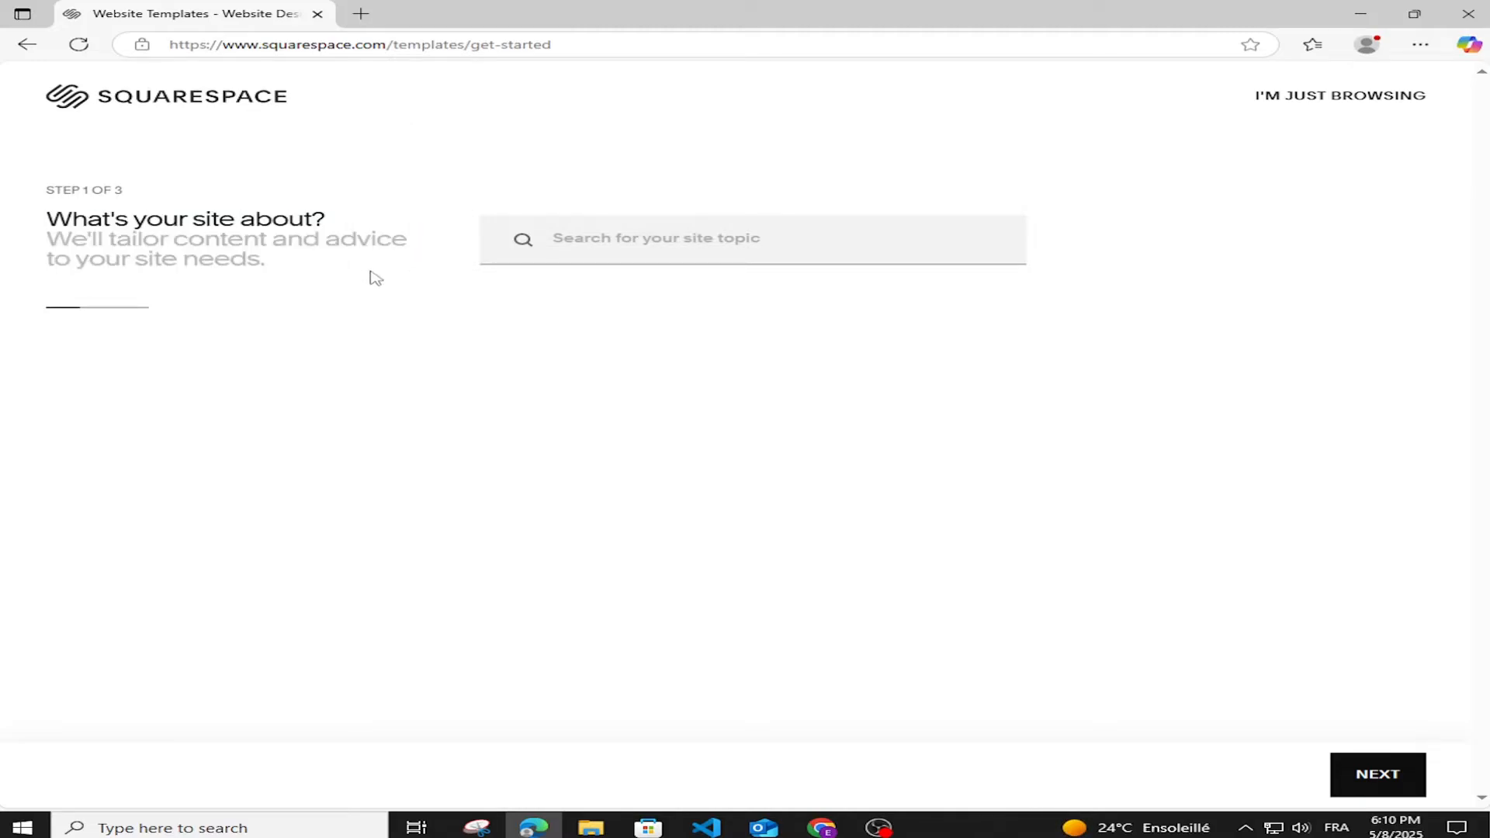
{"action": "left_click", "coordinate": [1316, 105]}
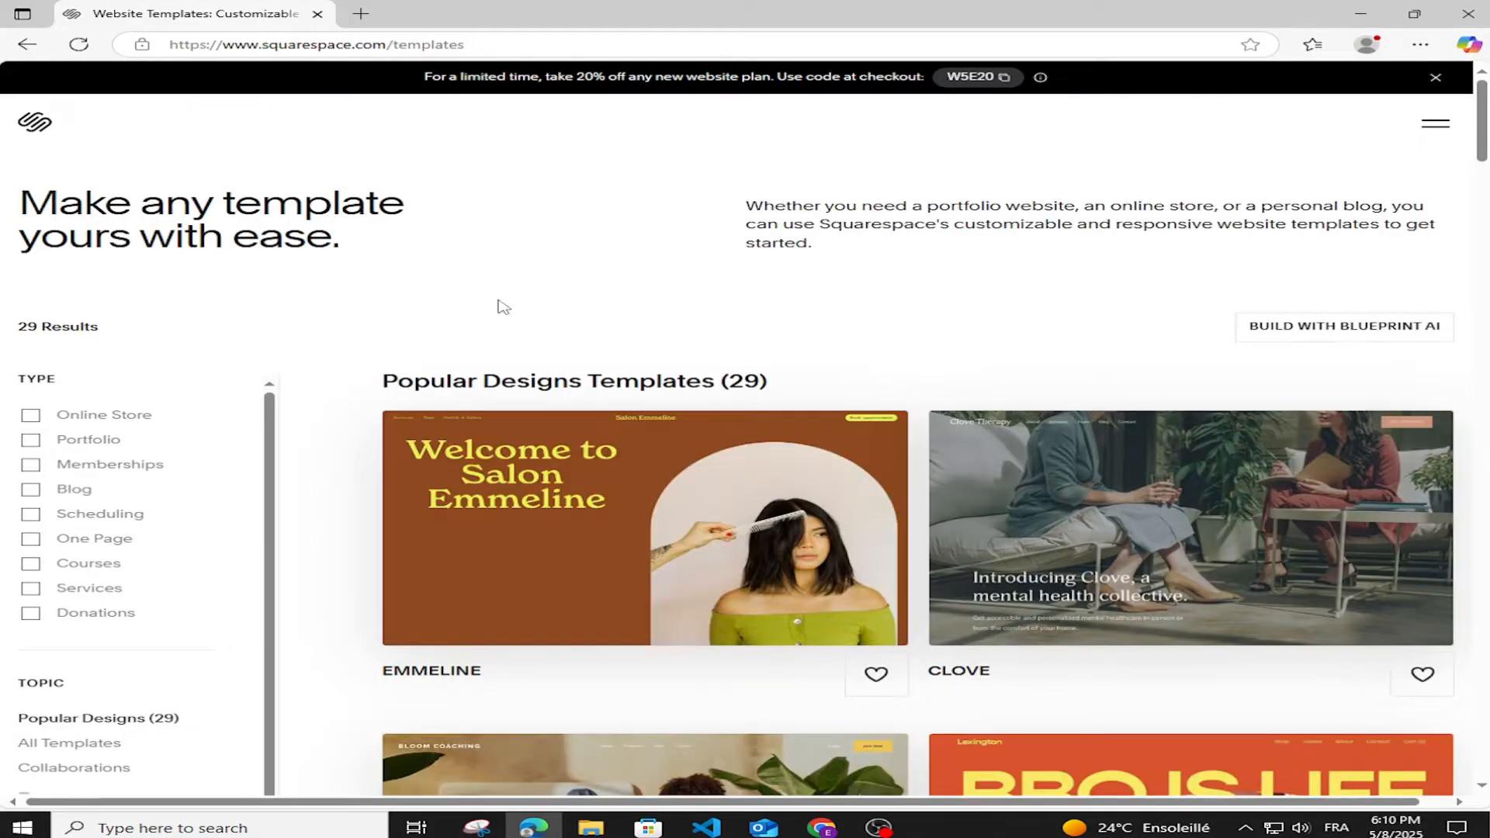
Step: Filter the popular design templates by the Blog type
{"action": "scroll", "coordinate": [500, 306], "scroll_direction": "down", "scroll_amount": 2}
{"action": "scroll", "coordinate": [499, 306], "scroll_direction": "up", "scroll_amount": 2}
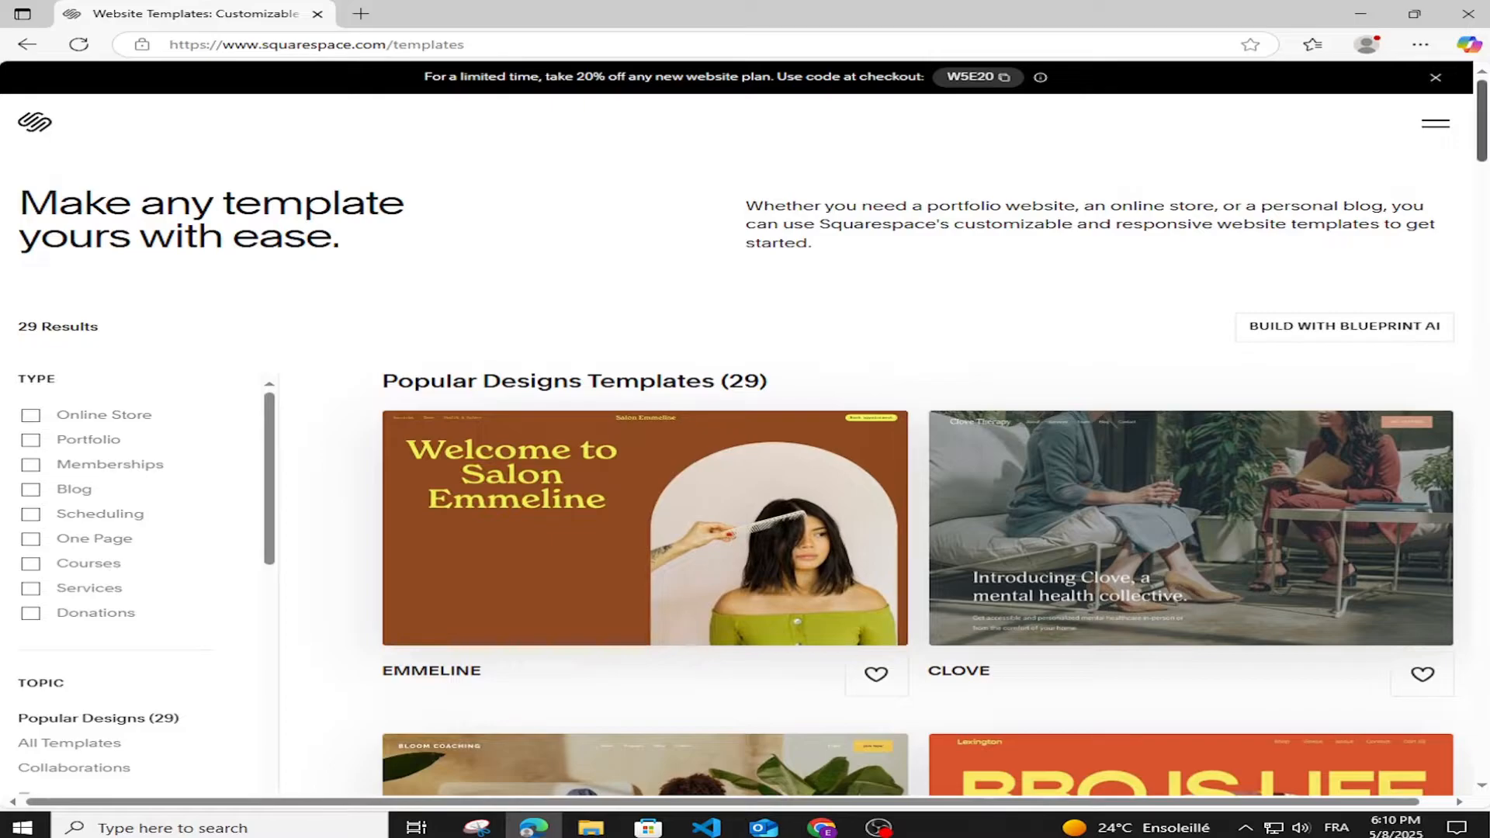
{"action": "mouse_move", "coordinate": [1484, 133]}
{"action": "left_mouse_down"}
{"action": "mouse_move", "coordinate": [1489, 387]}
{"action": "mouse_move", "coordinate": [1488, 132]}
{"action": "left_mouse_up"}
{"action": "scroll", "coordinate": [32, 380], "scroll_direction": "down", "scroll_amount": 2}
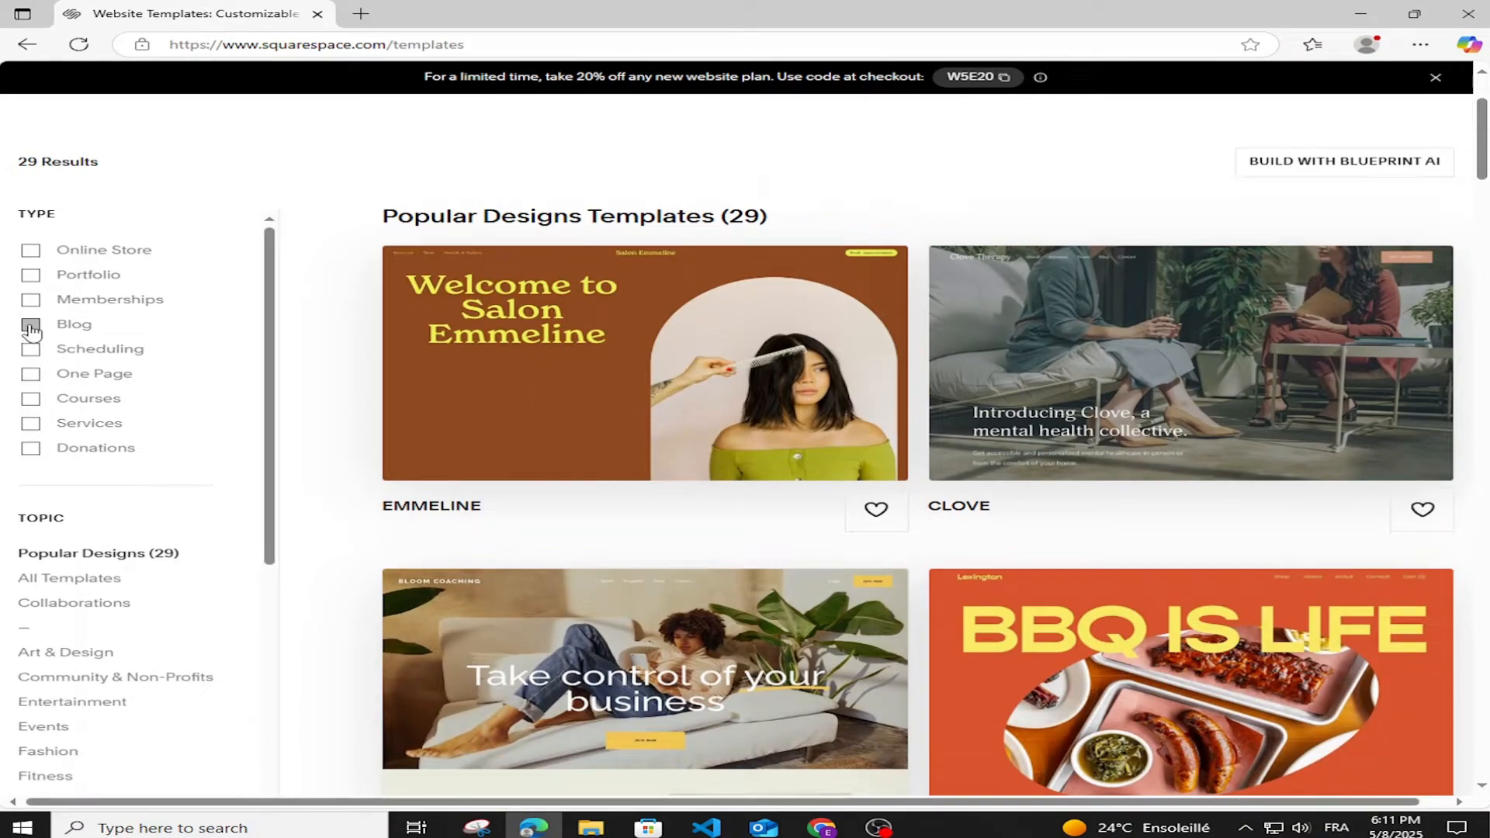
{"action": "left_click", "coordinate": [31, 326]}
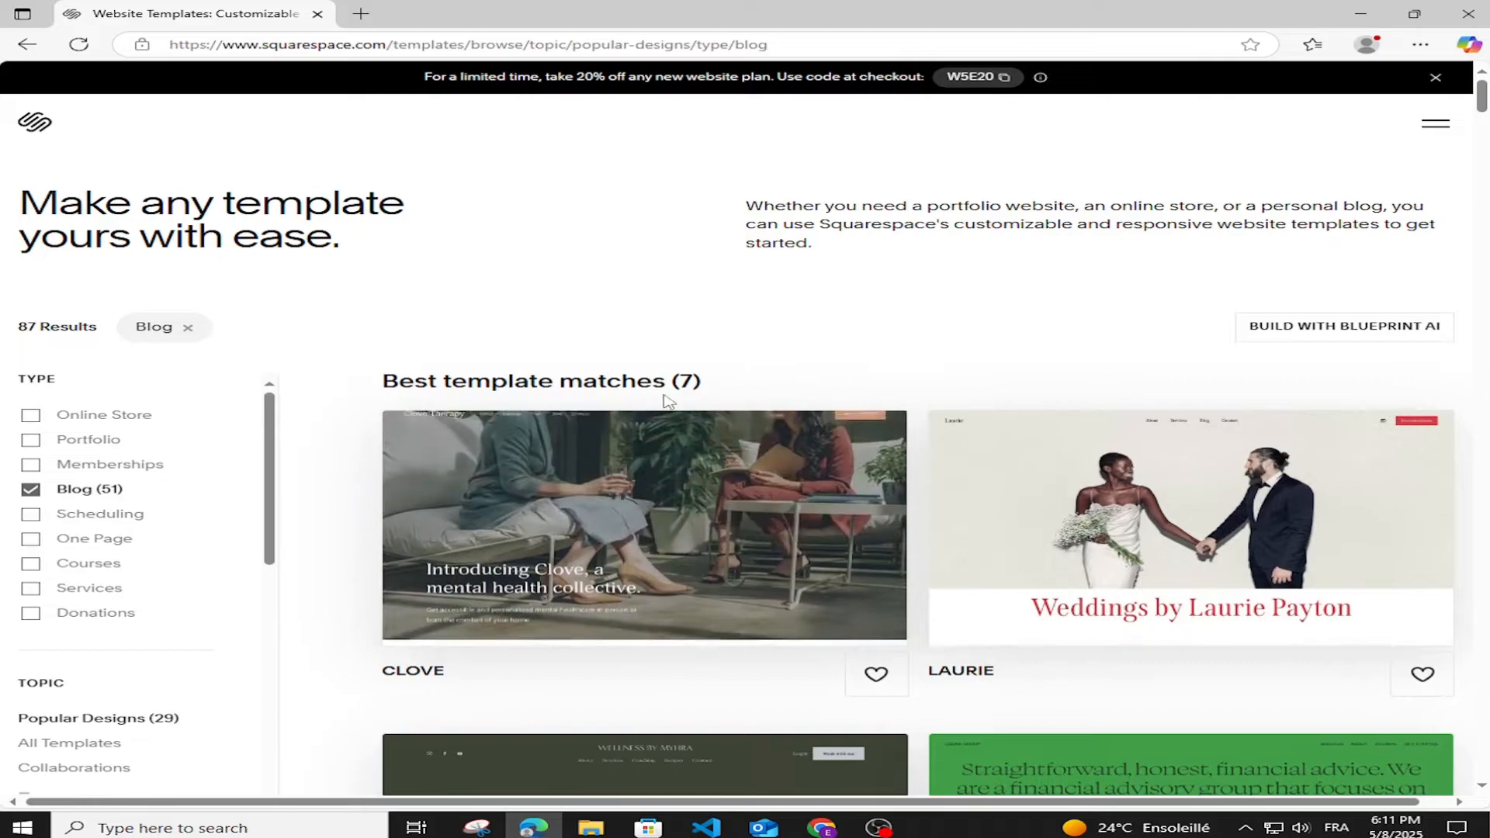
Step: Look through the best template matches for the Blog type
{"action": "scroll", "coordinate": [1199, 583], "scroll_direction": "down", "scroll_amount": 3}
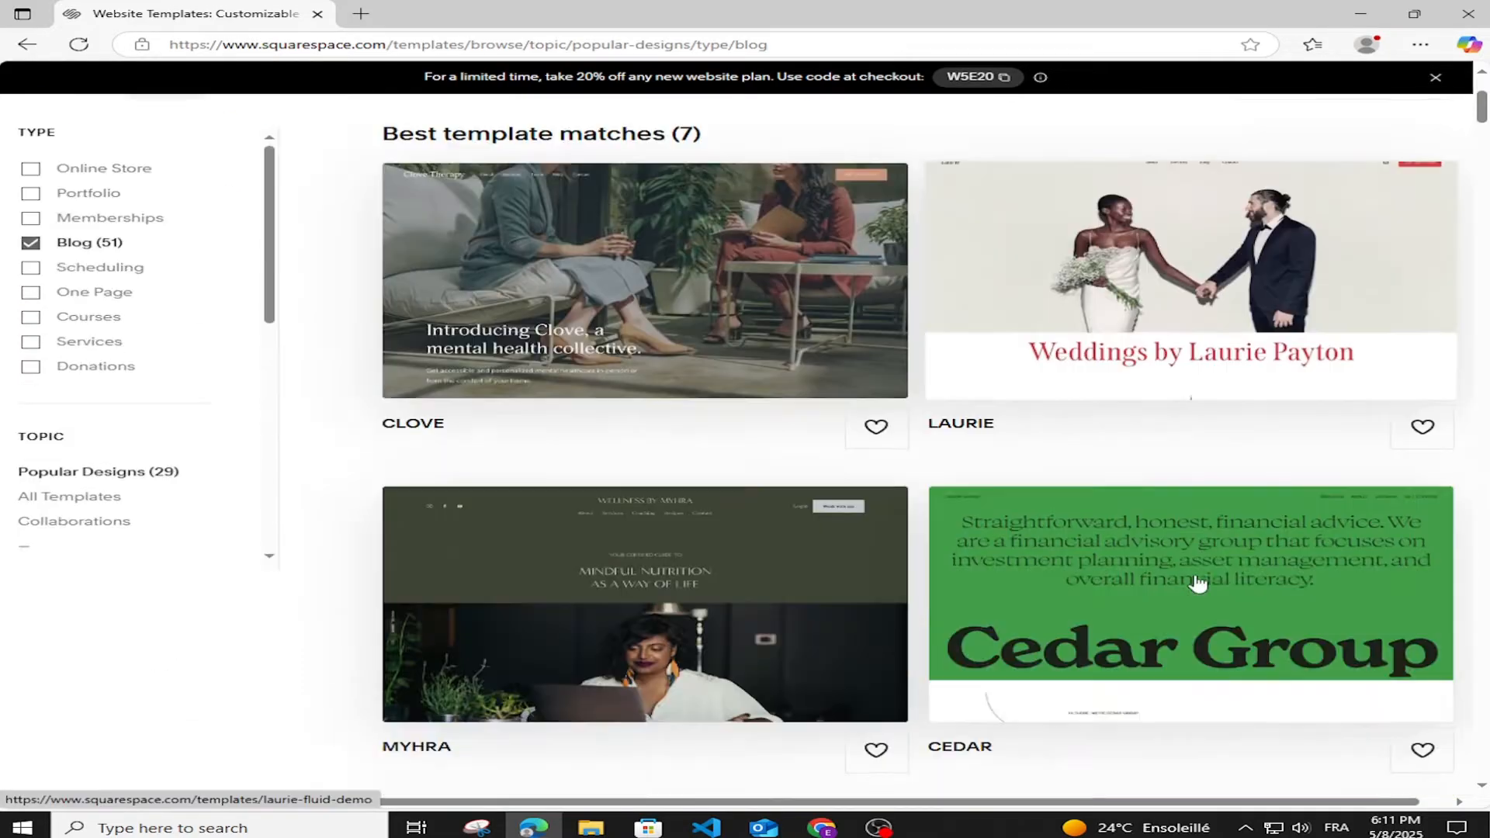
{"action": "scroll", "coordinate": [1199, 584], "scroll_direction": "down", "scroll_amount": 4}
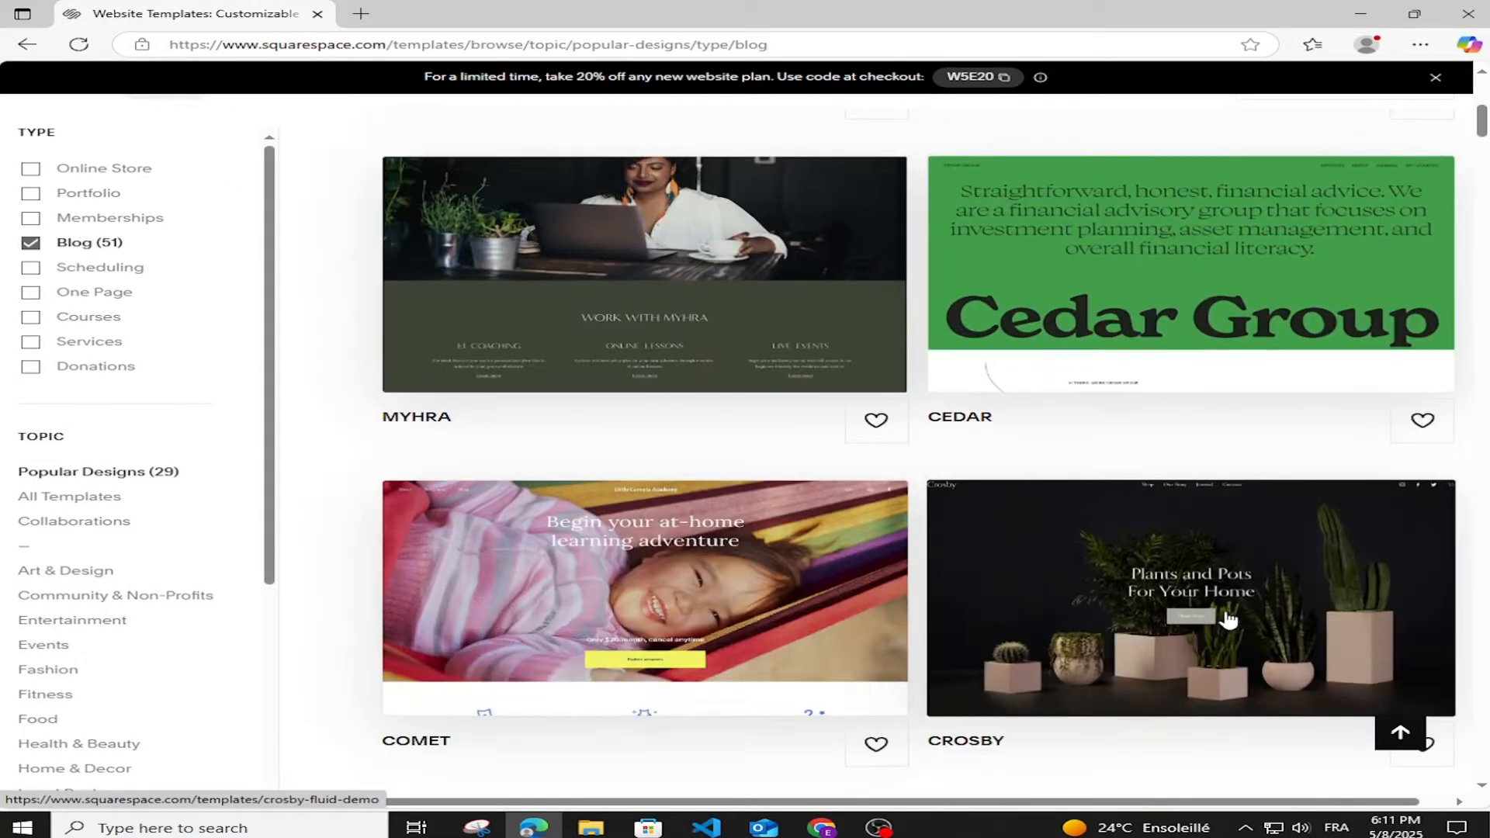
{"action": "scroll", "coordinate": [1226, 618], "scroll_direction": "down", "scroll_amount": 2}
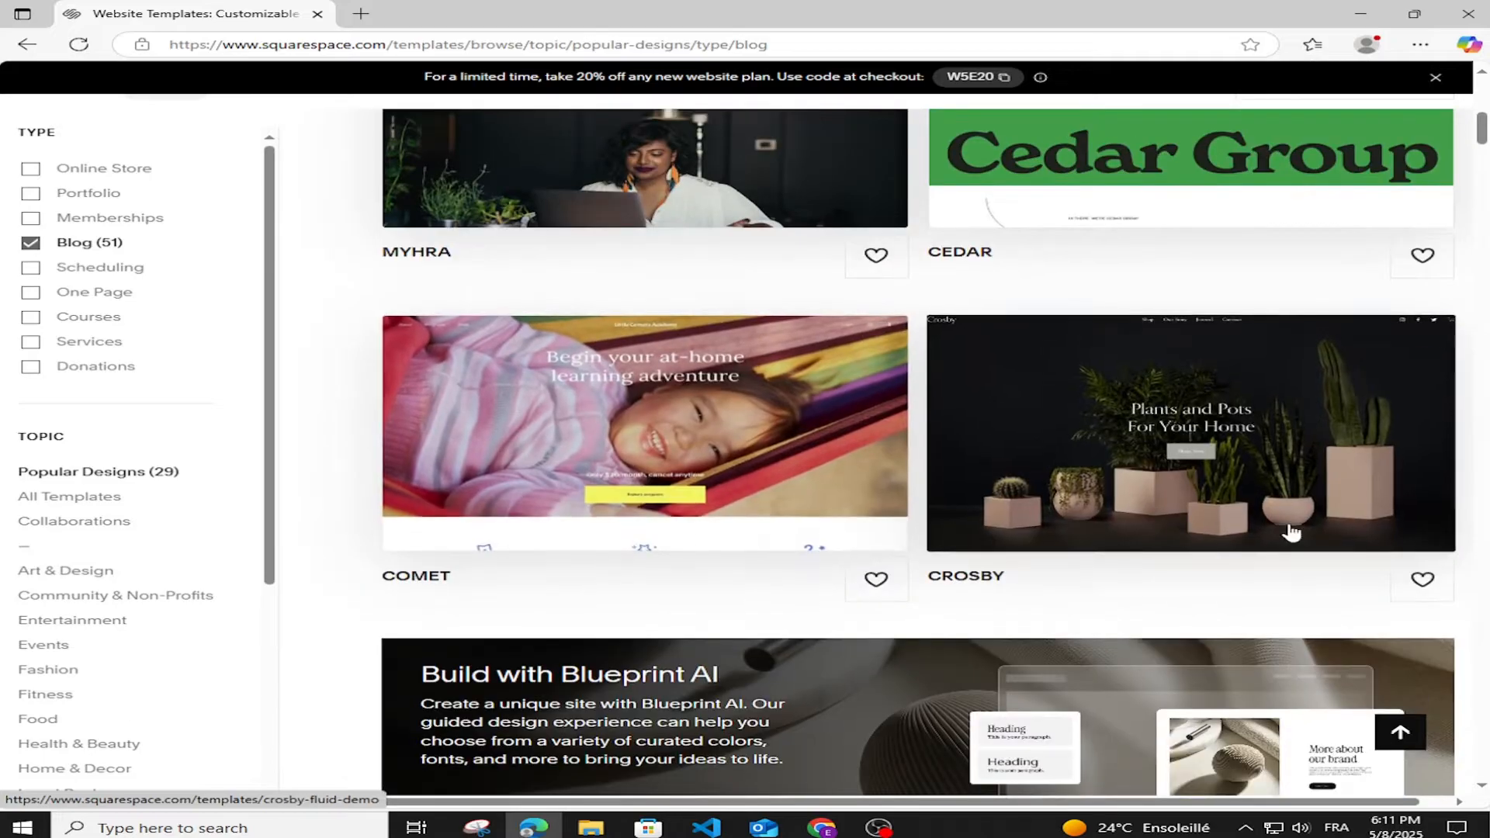
{"action": "scroll", "coordinate": [1291, 532], "scroll_direction": "down", "scroll_amount": 7}
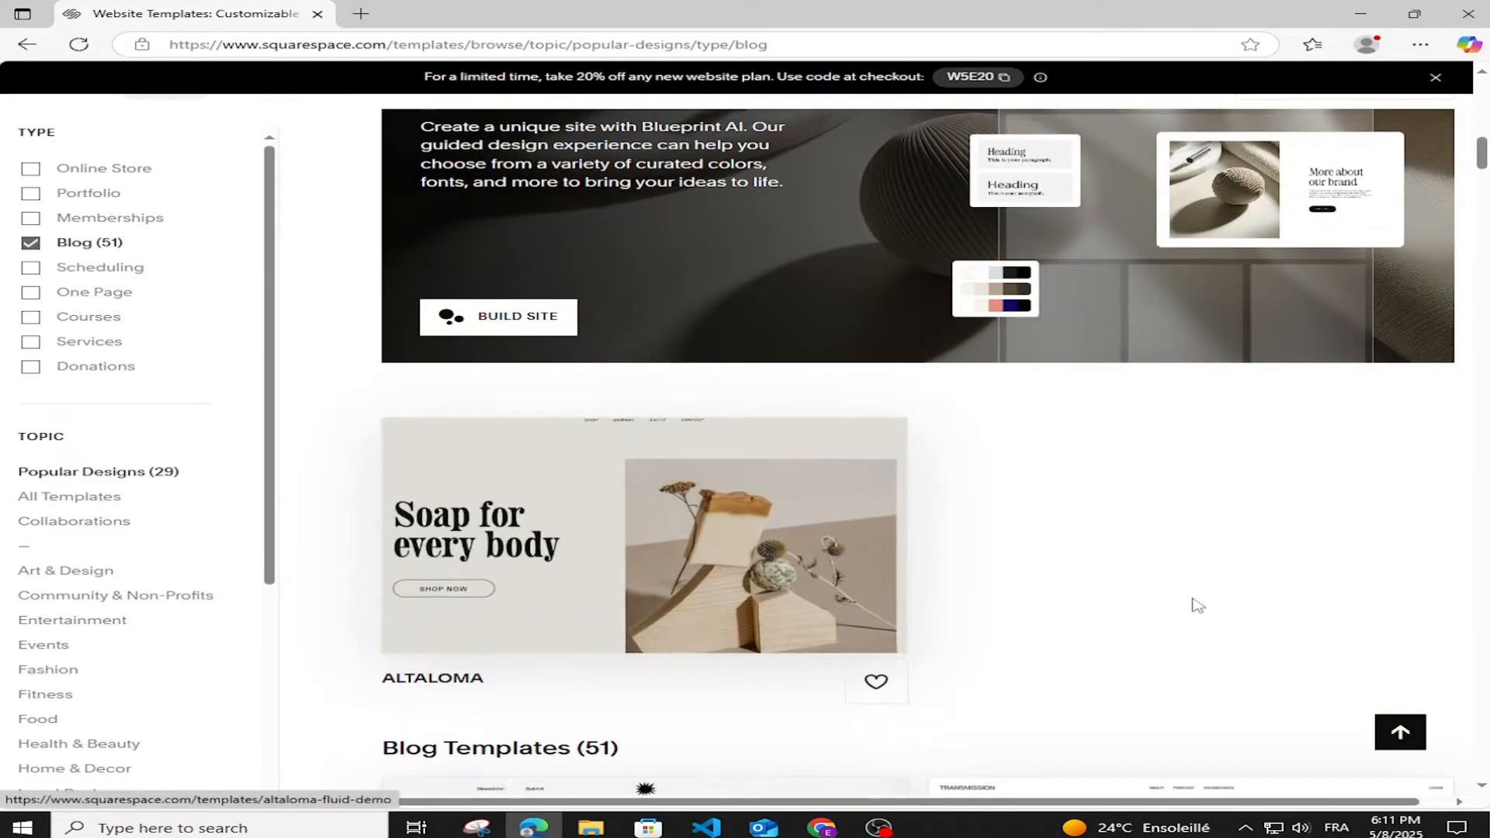
{"action": "scroll", "coordinate": [605, 613], "scroll_direction": "up", "scroll_amount": 10}
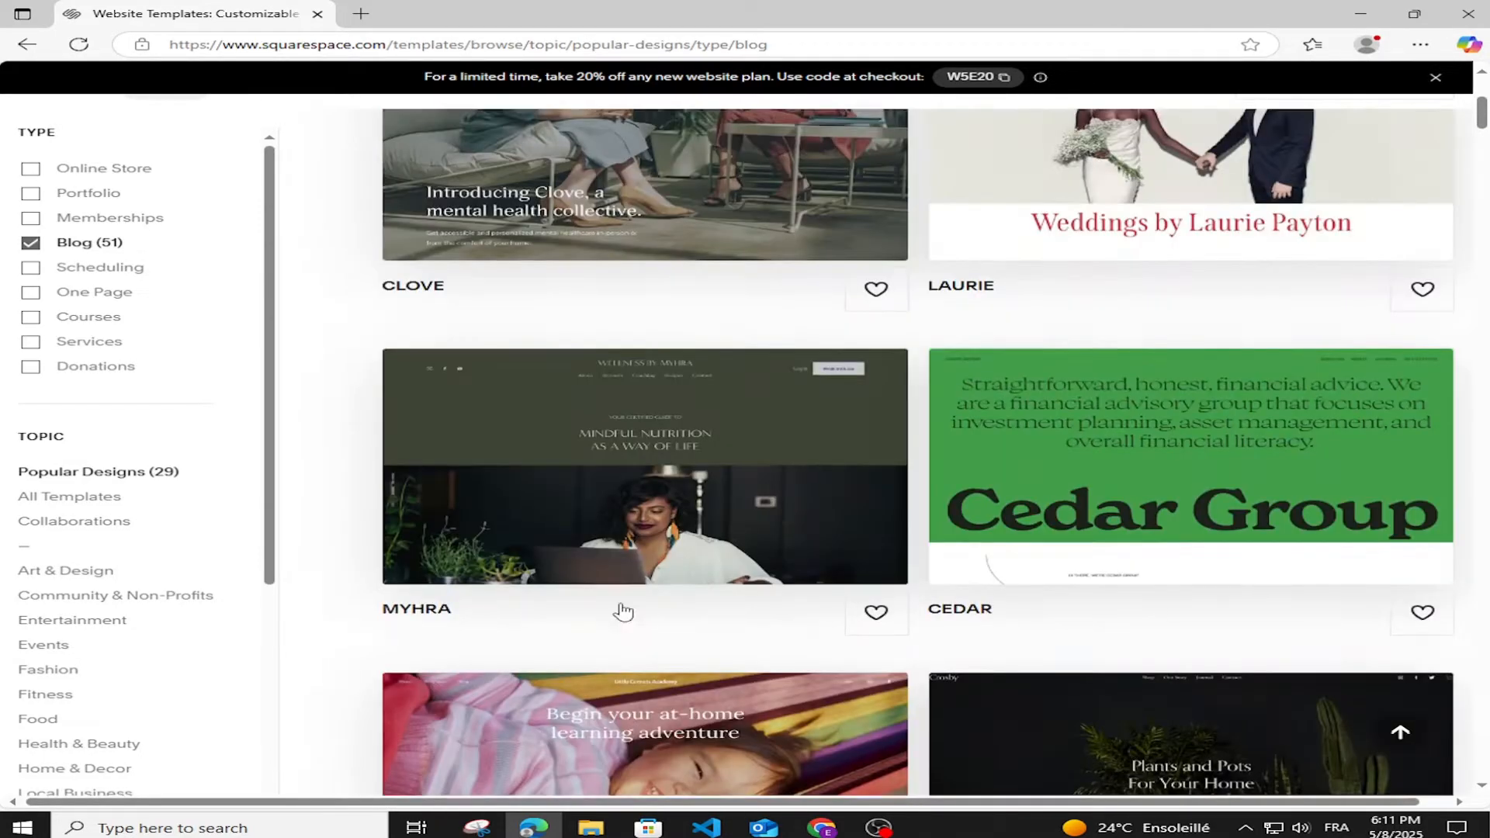
{"action": "scroll", "coordinate": [623, 612], "scroll_direction": "up", "scroll_amount": 5}
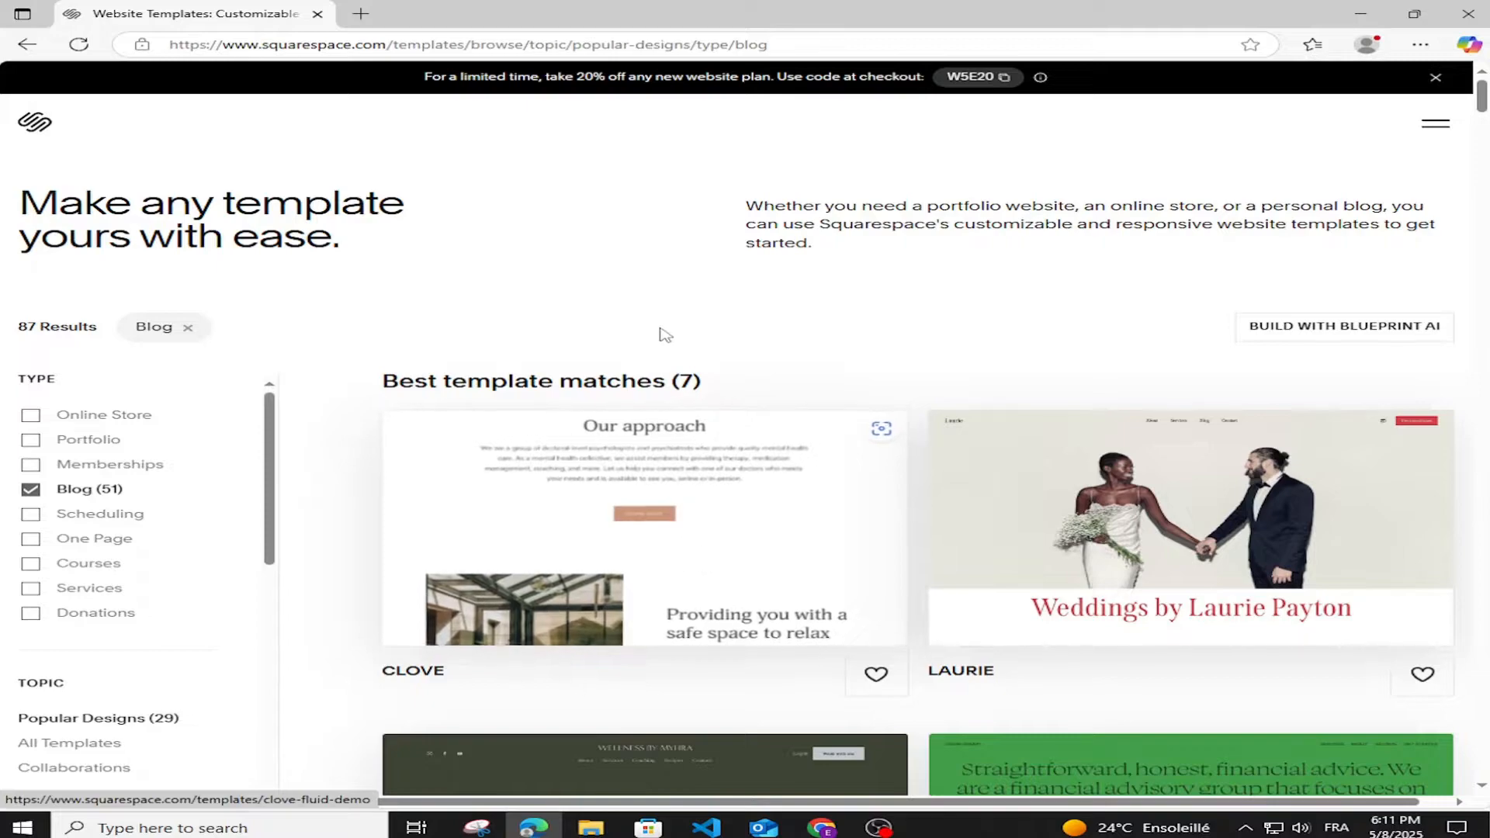
{"action": "left_click_drag", "start_coordinate": [702, 381], "coordinate": [398, 386]}
{"action": "left_click", "coordinate": [590, 375]}
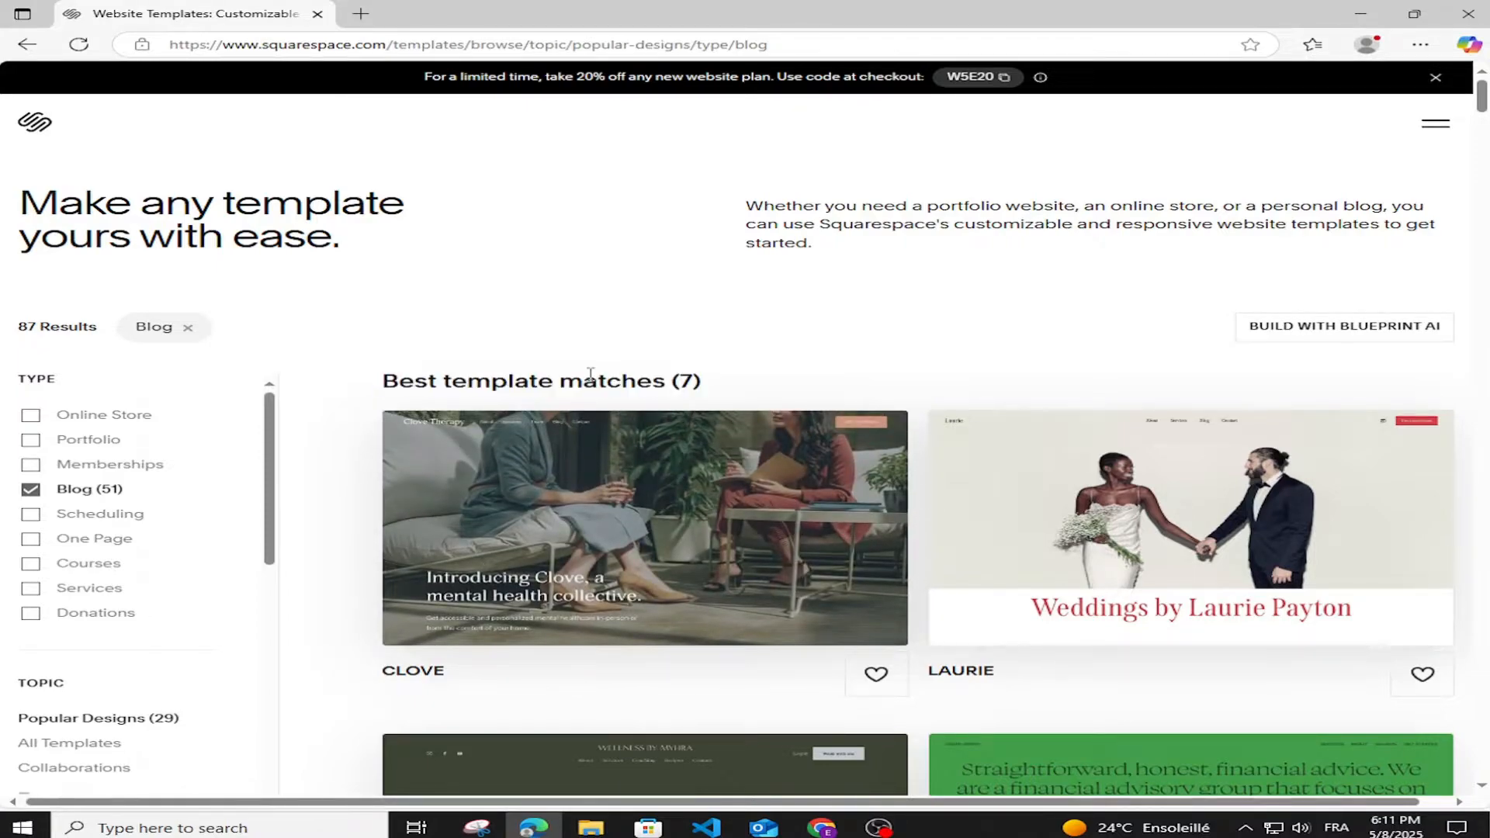
Step: Open the Bailard template from the Blog Templates section and start a site with this design
{"action": "scroll", "coordinate": [982, 336], "scroll_direction": "down", "scroll_amount": 2}
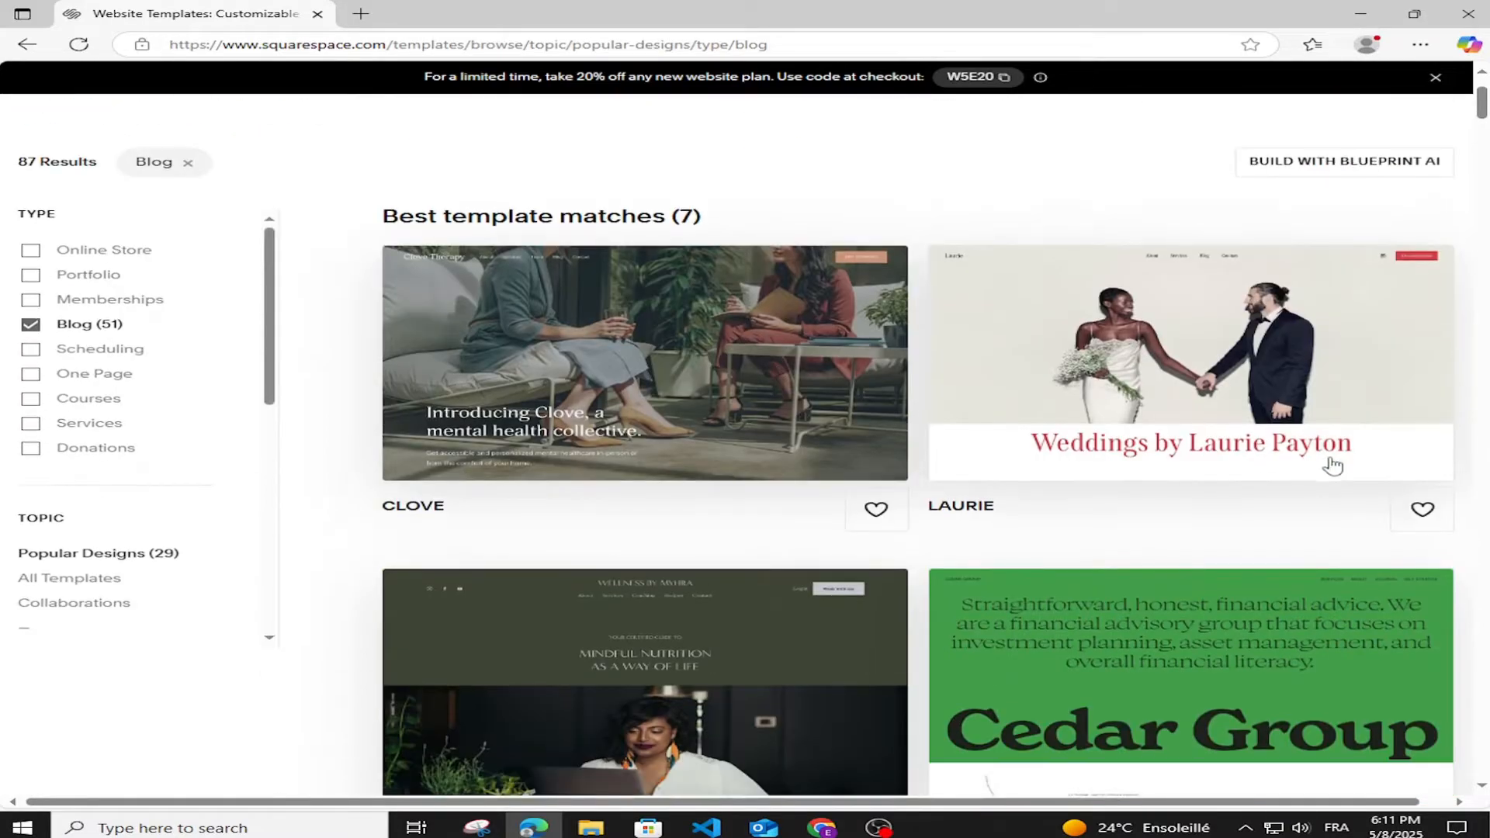
{"action": "scroll", "coordinate": [805, 476], "scroll_direction": "down", "scroll_amount": 2}
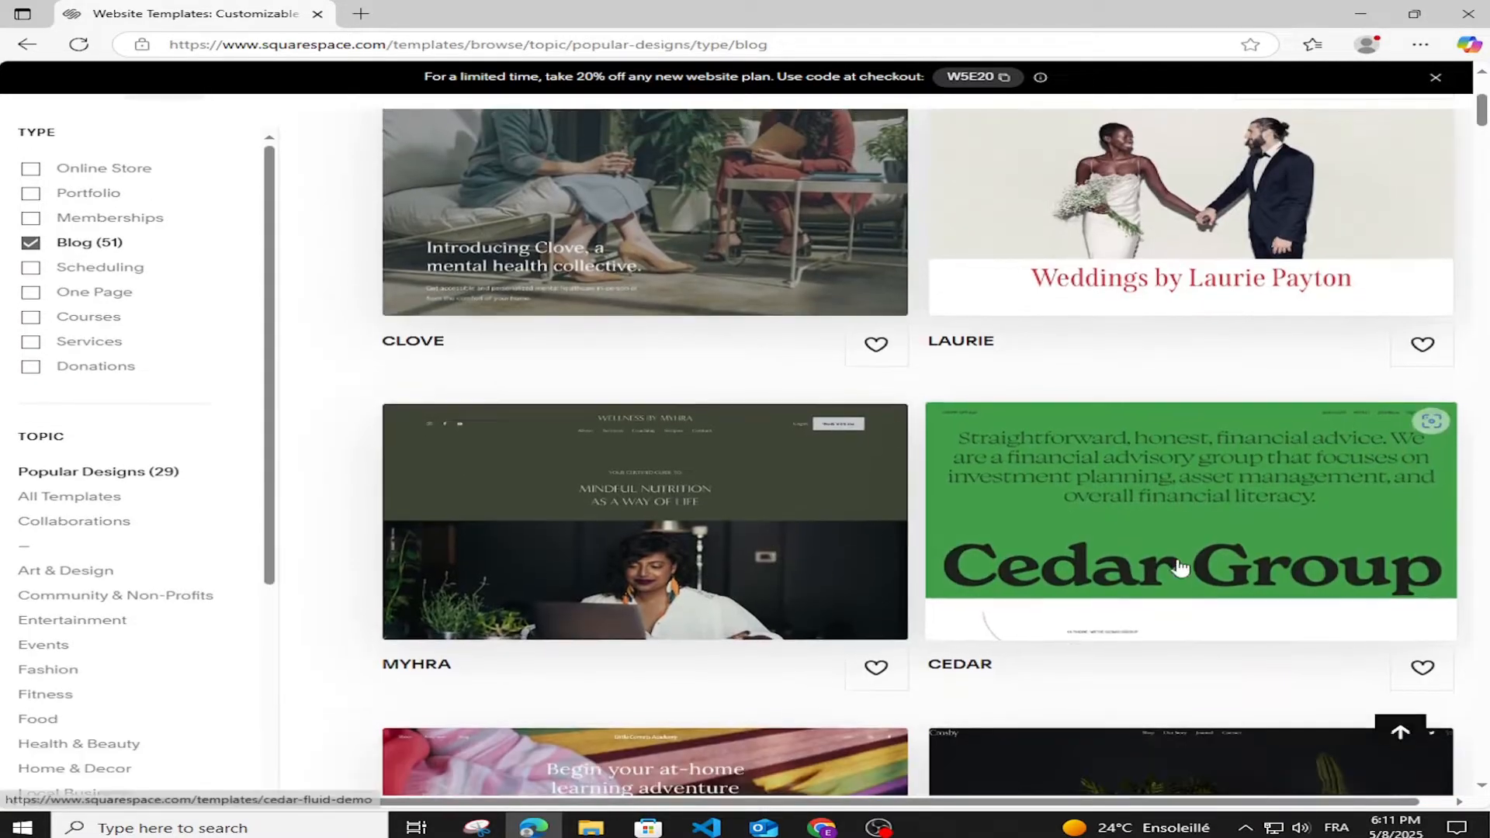
{"action": "scroll", "coordinate": [776, 555], "scroll_direction": "down", "scroll_amount": 10}
{"action": "scroll", "coordinate": [1040, 578], "scroll_direction": "down", "scroll_amount": 10}
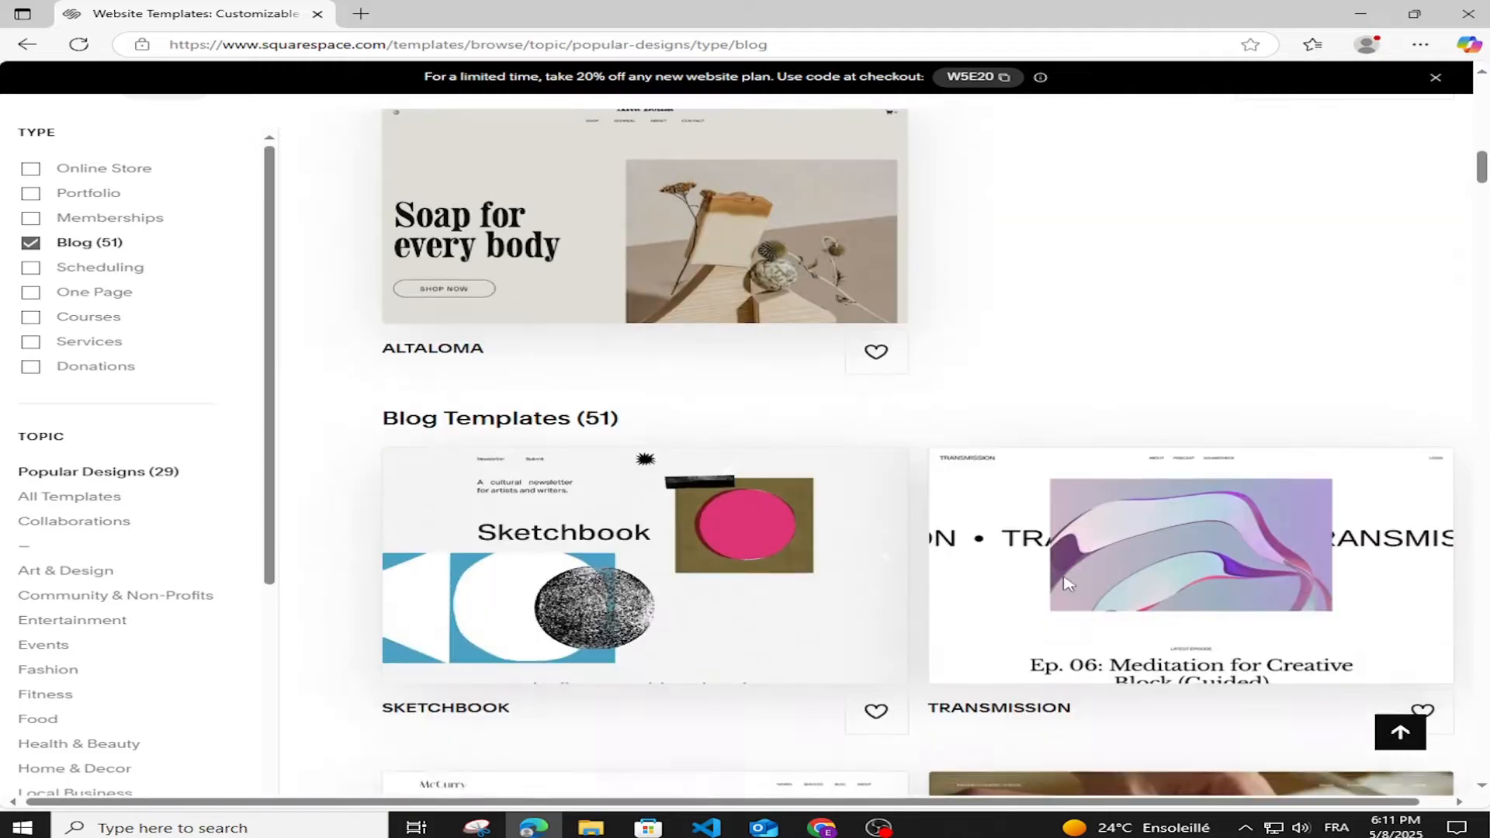
{"action": "scroll", "coordinate": [1052, 580], "scroll_direction": "up", "scroll_amount": 4}
{"action": "scroll", "coordinate": [1069, 584], "scroll_direction": "down", "scroll_amount": 7}
{"action": "scroll", "coordinate": [1068, 583], "scroll_direction": "down", "scroll_amount": 8}
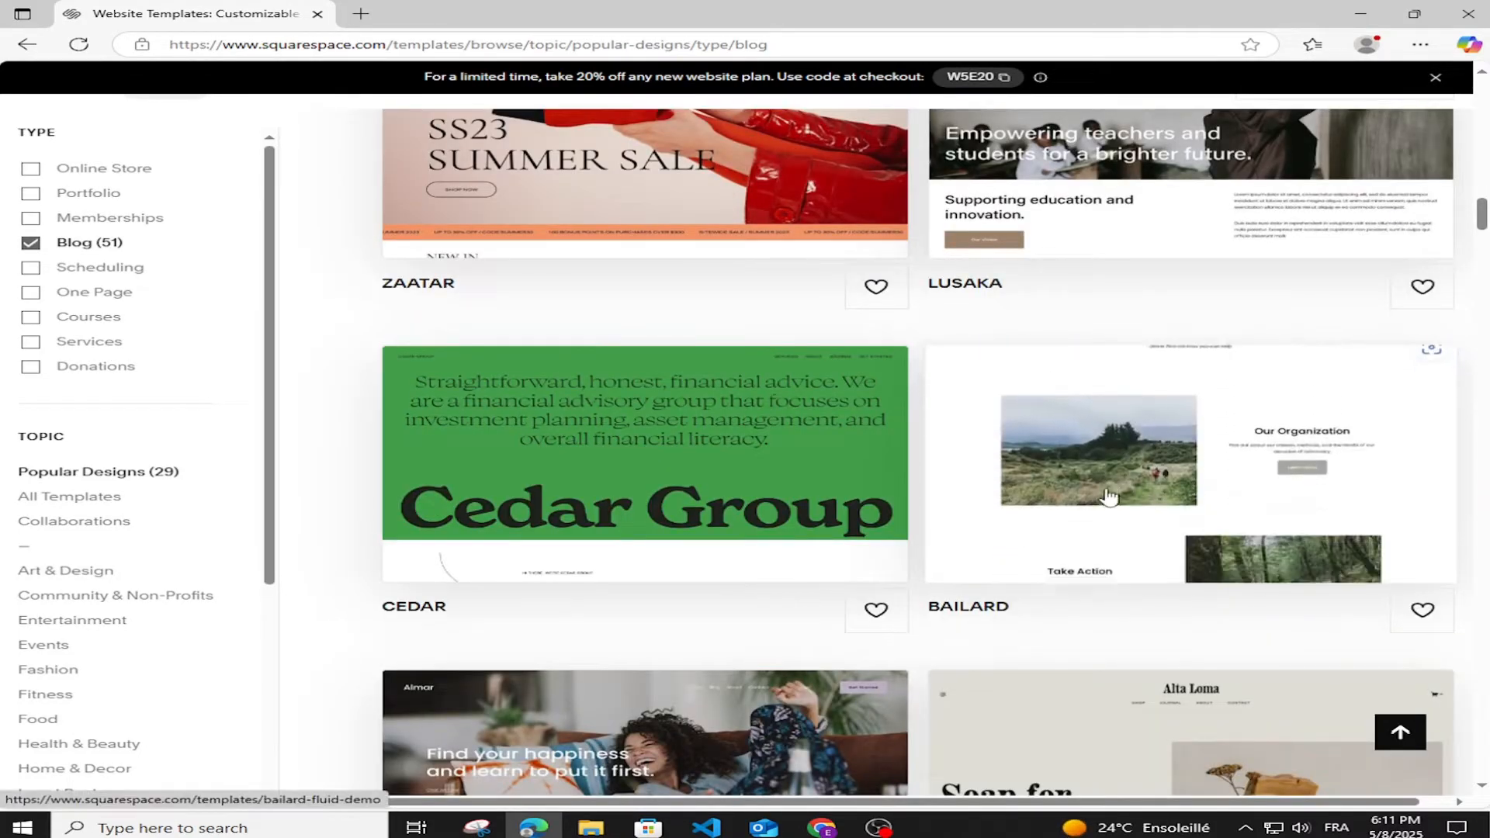
{"action": "left_click", "coordinate": [1078, 475]}
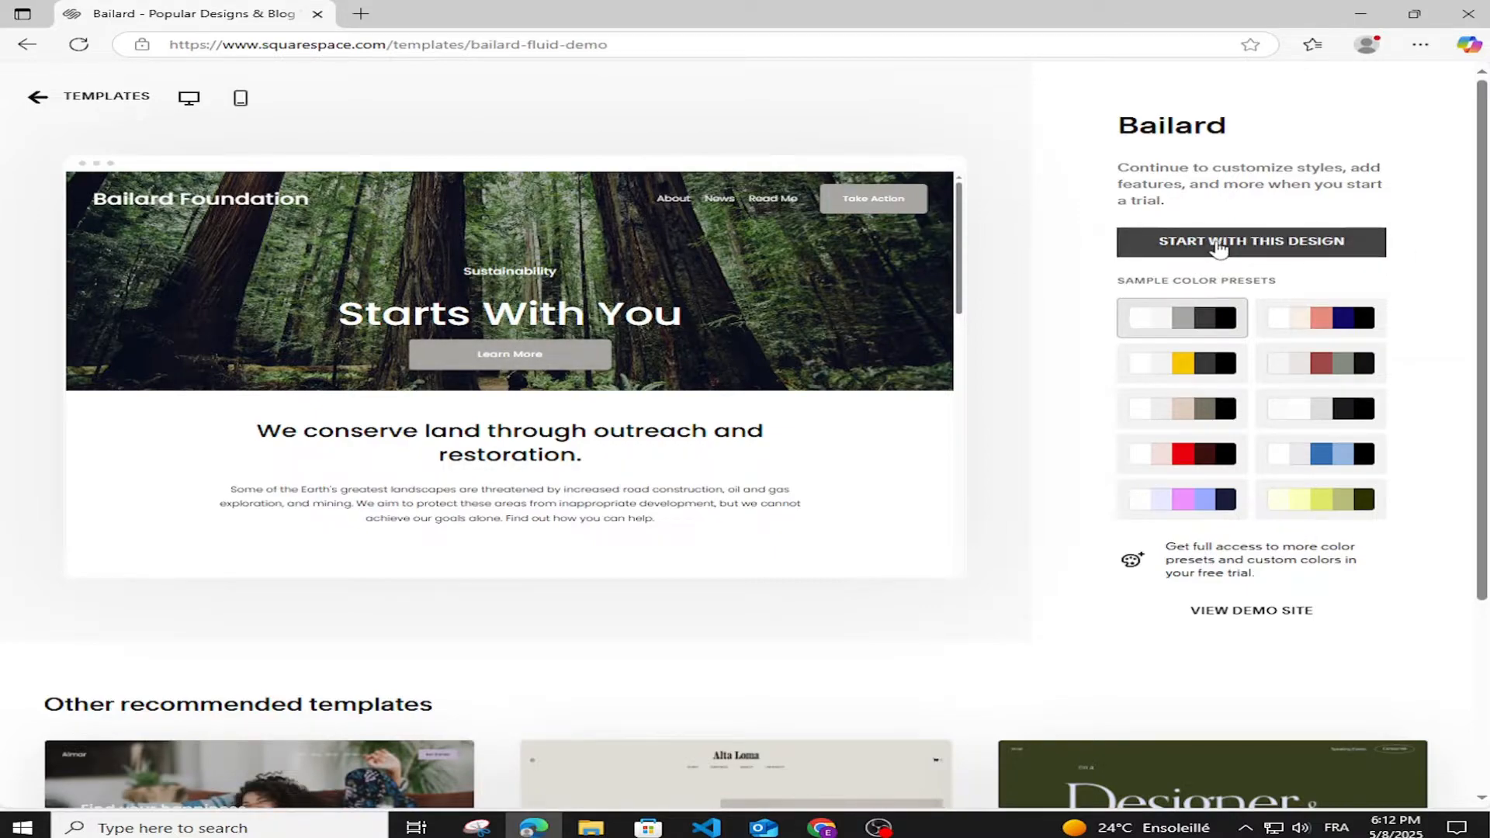
{"action": "left_click", "coordinate": [1218, 245]}
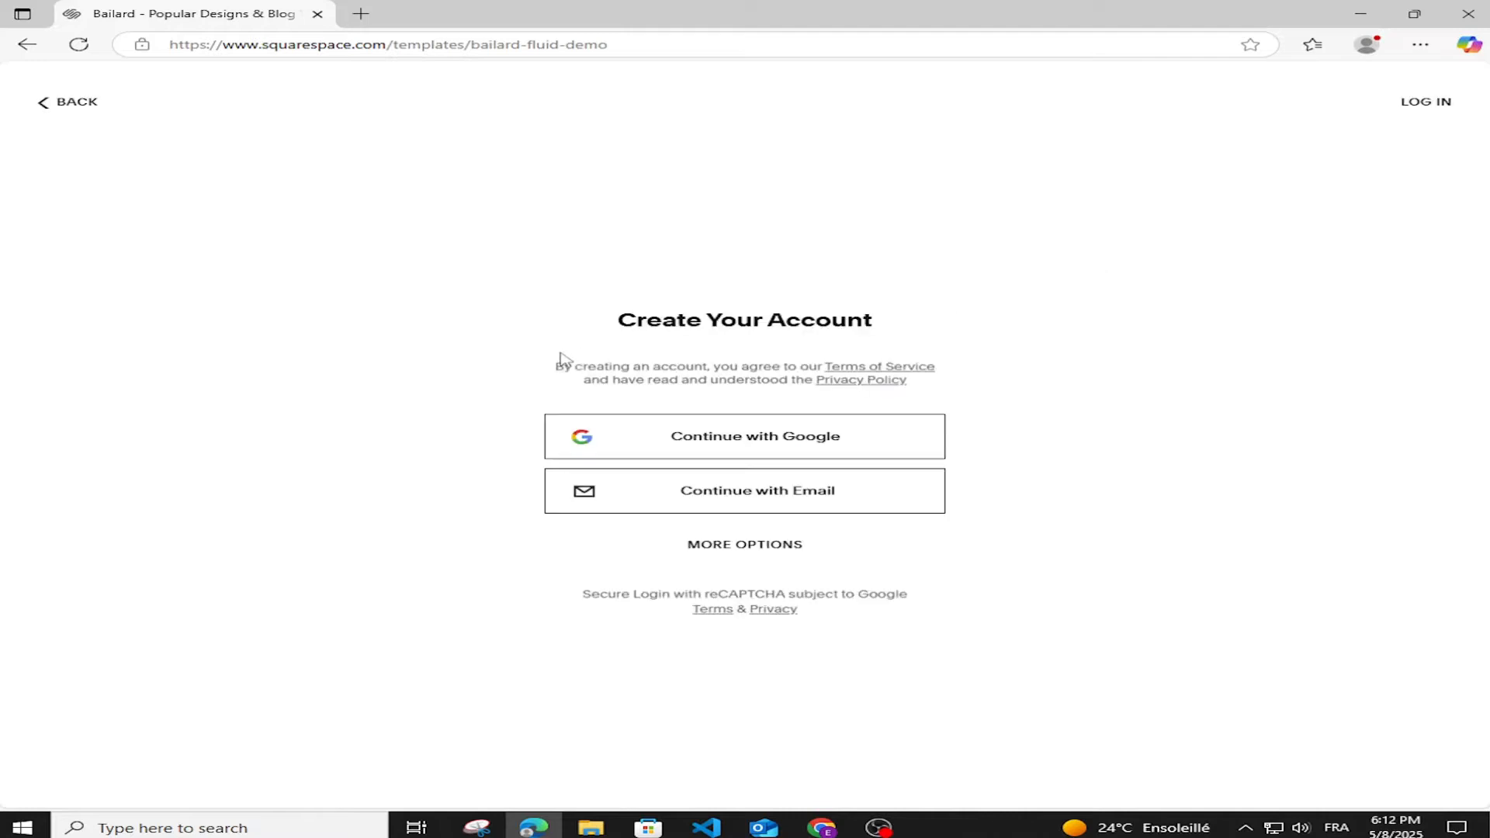
Step: Sign up by continuing with Google, choosing the listed Google account and entering the account password
{"action": "triple_click", "coordinate": [676, 314]}
{"action": "double_click", "coordinate": [815, 326]}
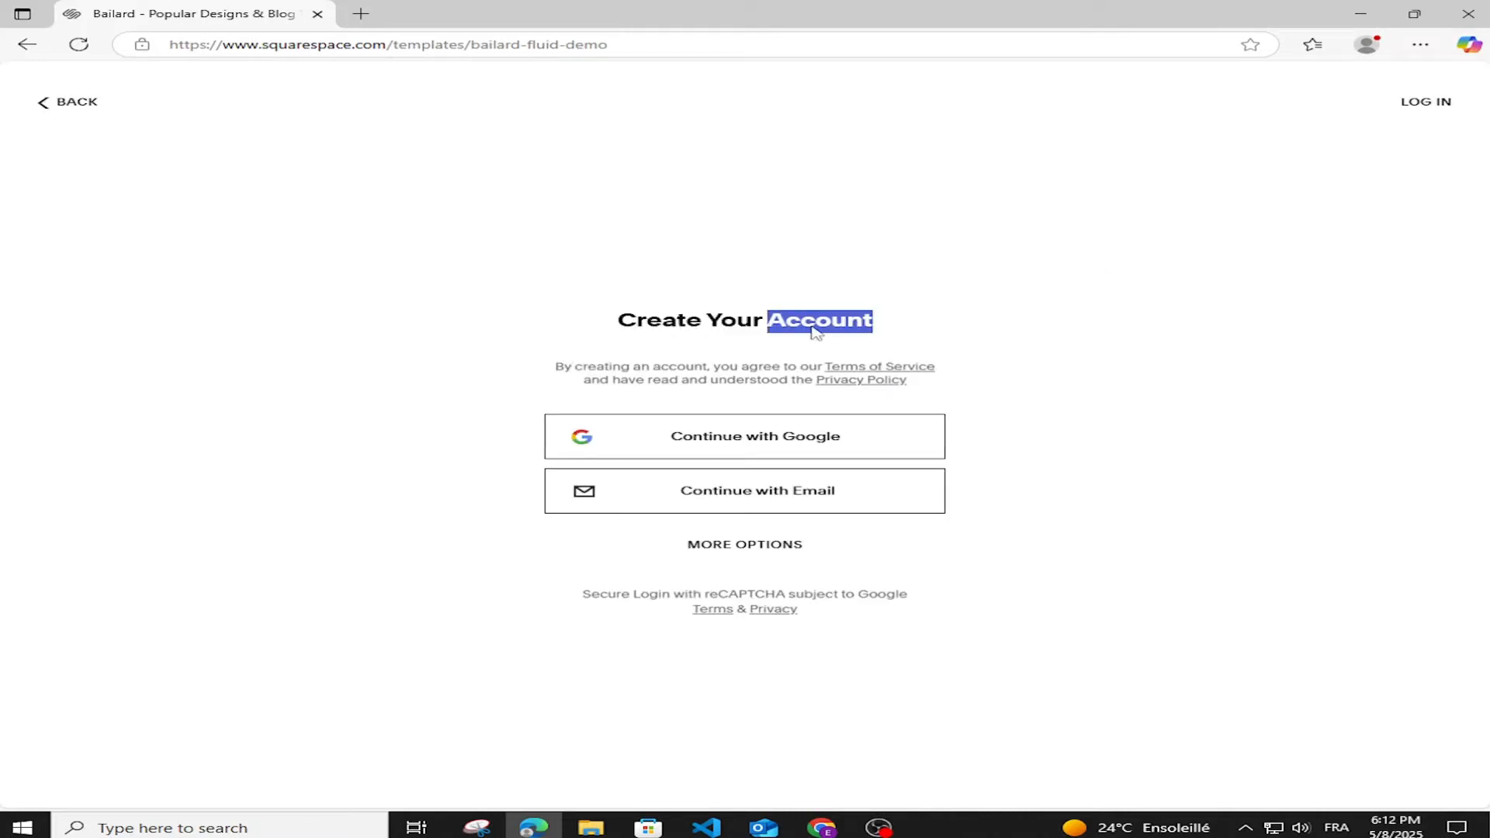
{"action": "left_click", "coordinate": [815, 327]}
{"action": "left_click", "coordinate": [743, 325]}
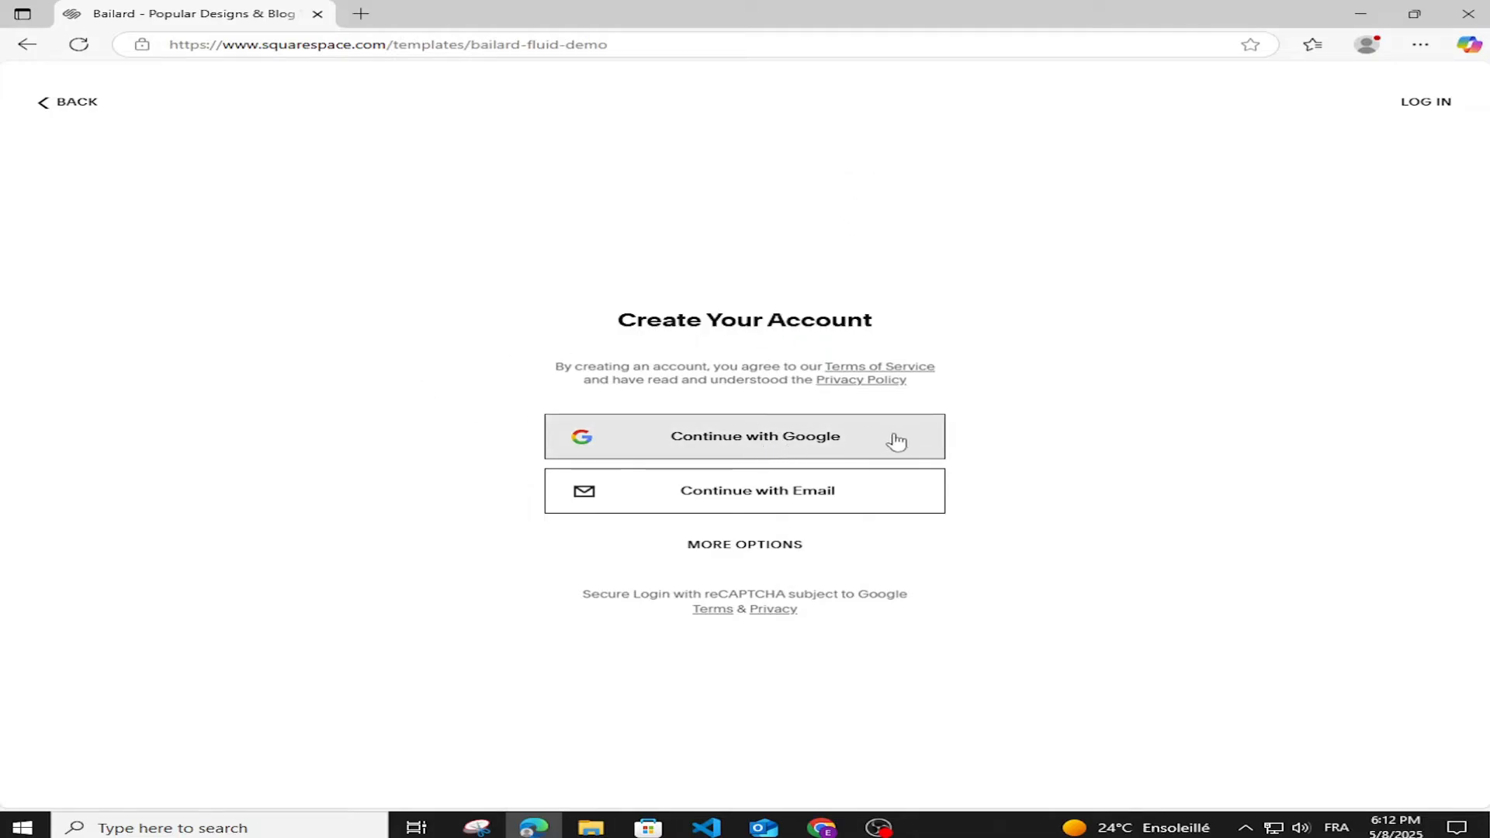
{"action": "left_click", "coordinate": [731, 440]}
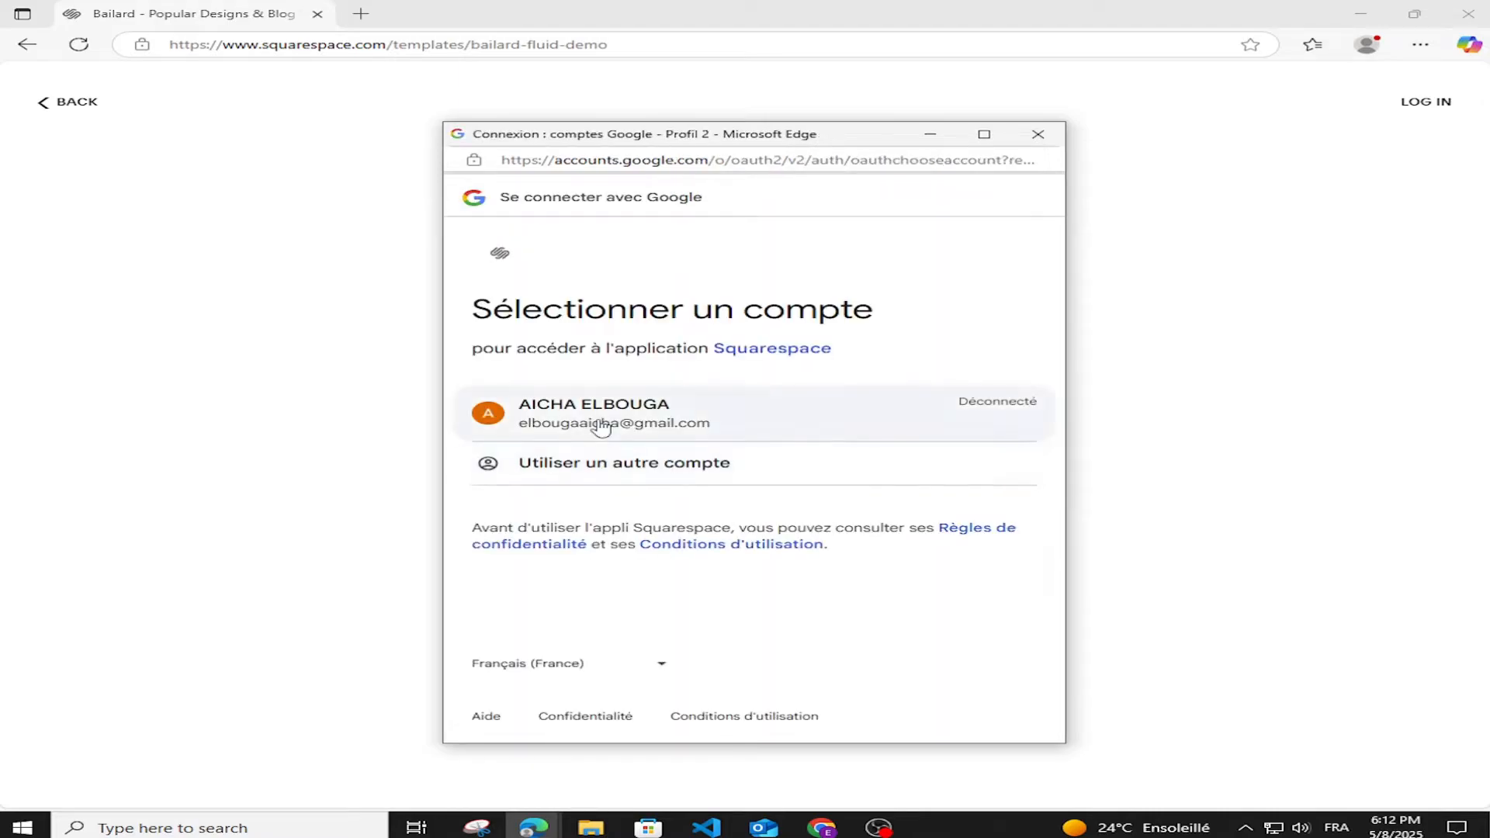
{"action": "left_click", "coordinate": [602, 426]}
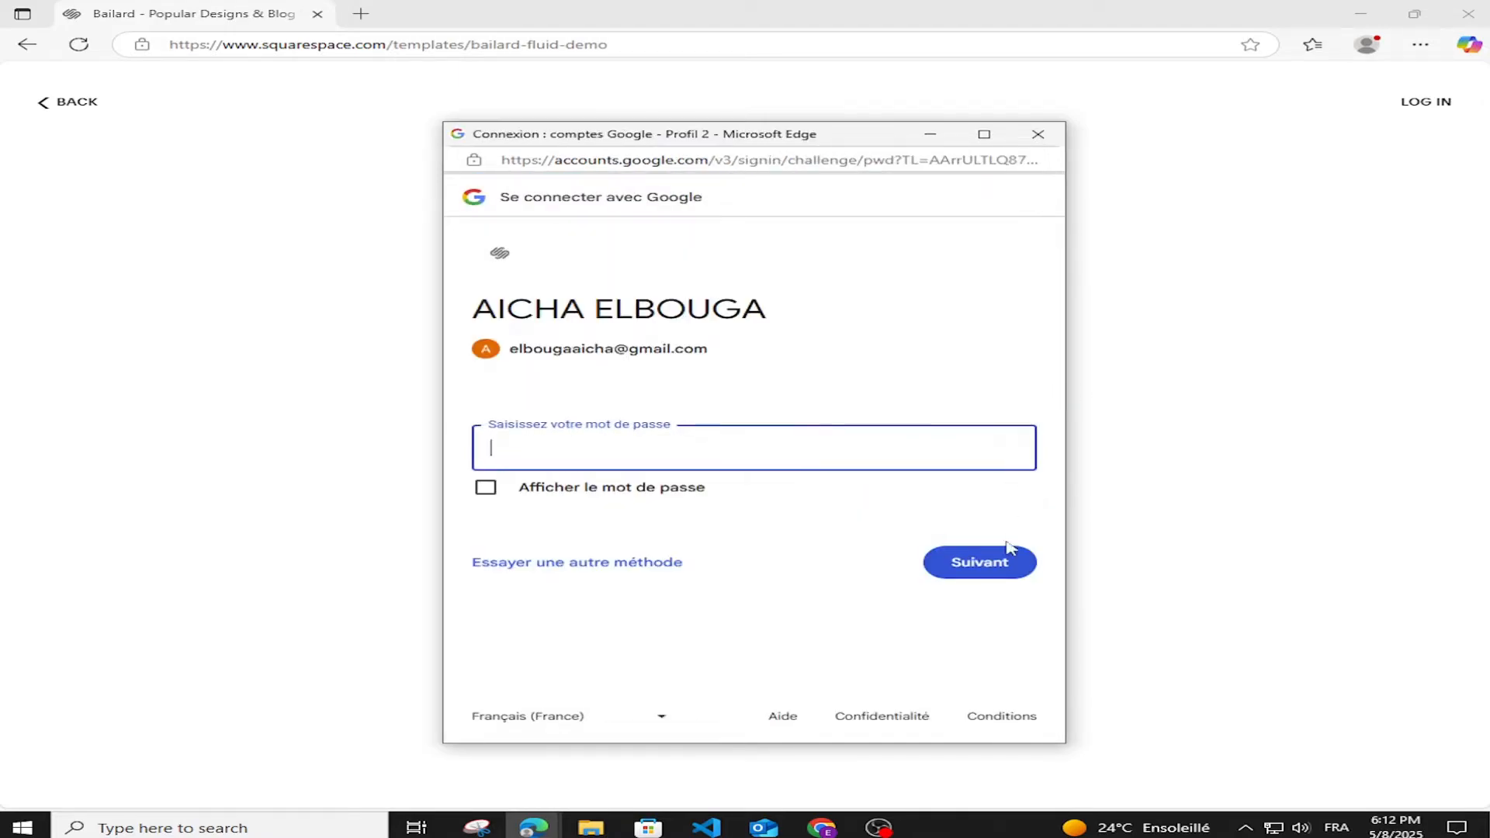
{"action": "type", "text": "••"}
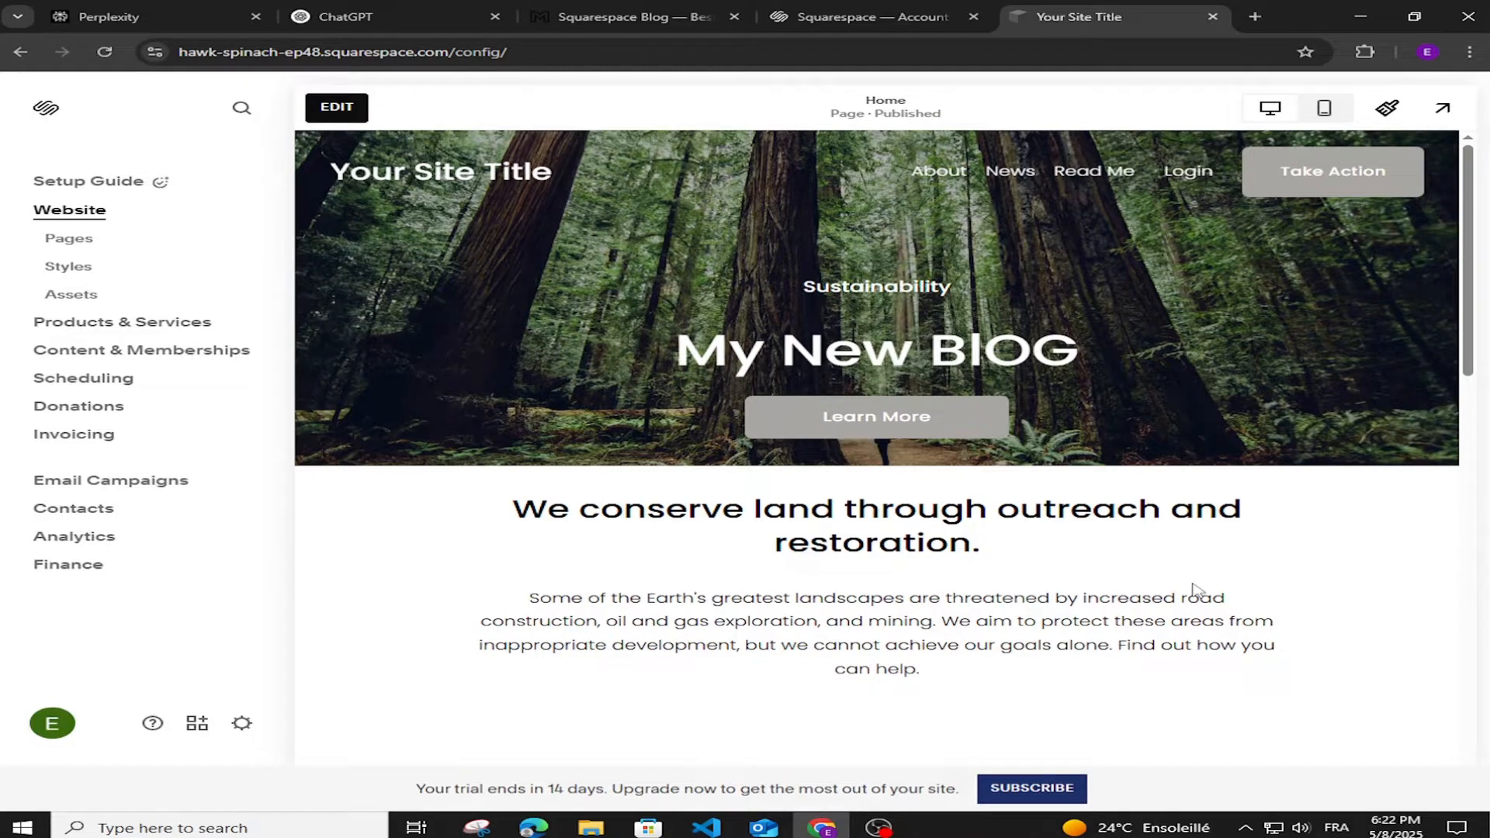
Step: Look over the new site's home page from the My New BlOG heading down to the Take Action section
{"action": "scroll", "coordinate": [955, 423], "scroll_direction": "down", "scroll_amount": 4}
{"action": "scroll", "coordinate": [955, 423], "scroll_direction": "up", "scroll_amount": 4}
{"action": "scroll", "coordinate": [785, 377], "scroll_direction": "down", "scroll_amount": 15}
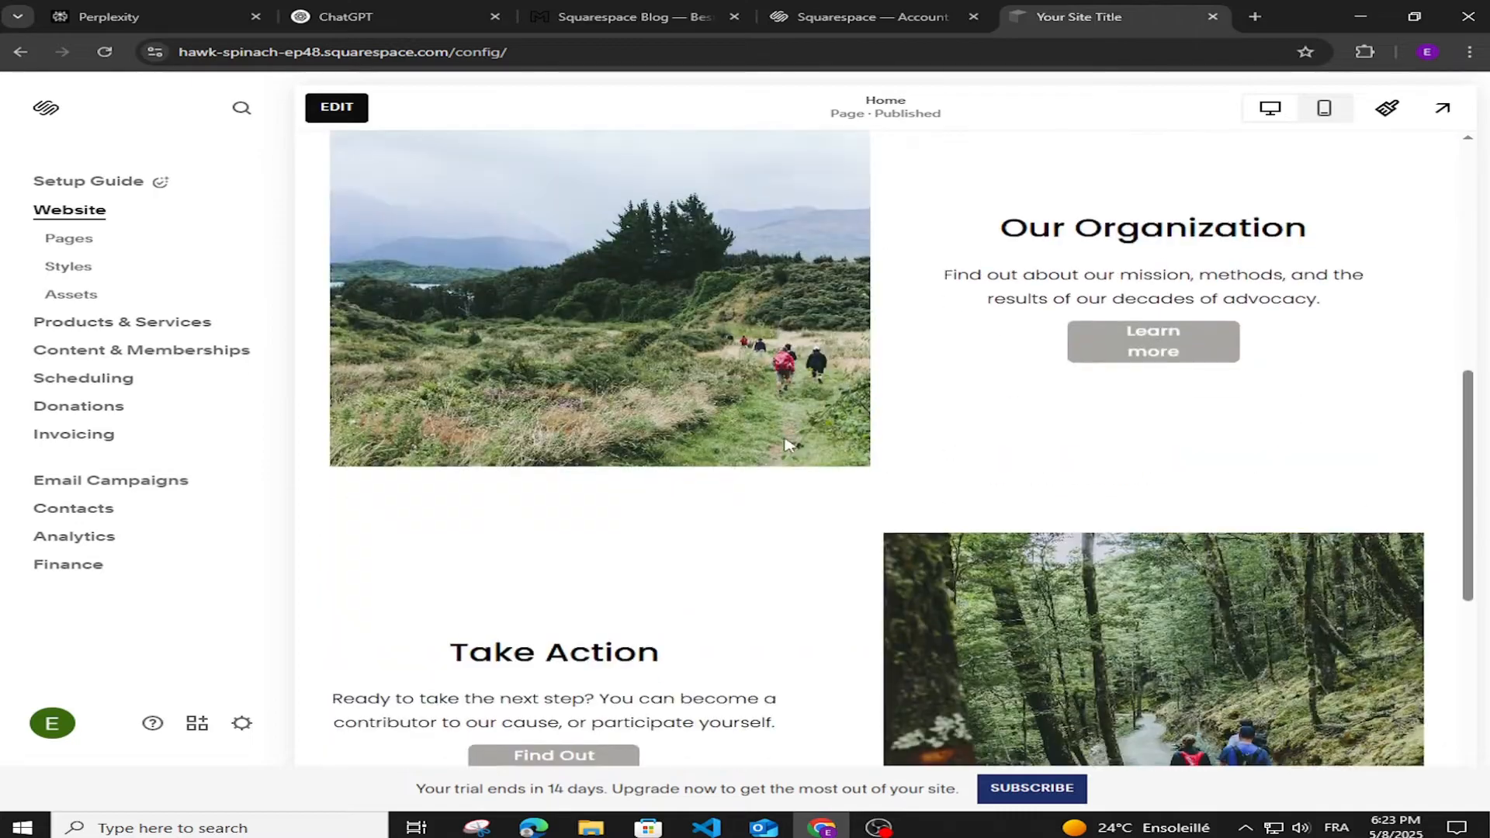
{"action": "scroll", "coordinate": [1021, 562], "scroll_direction": "up", "scroll_amount": 15}
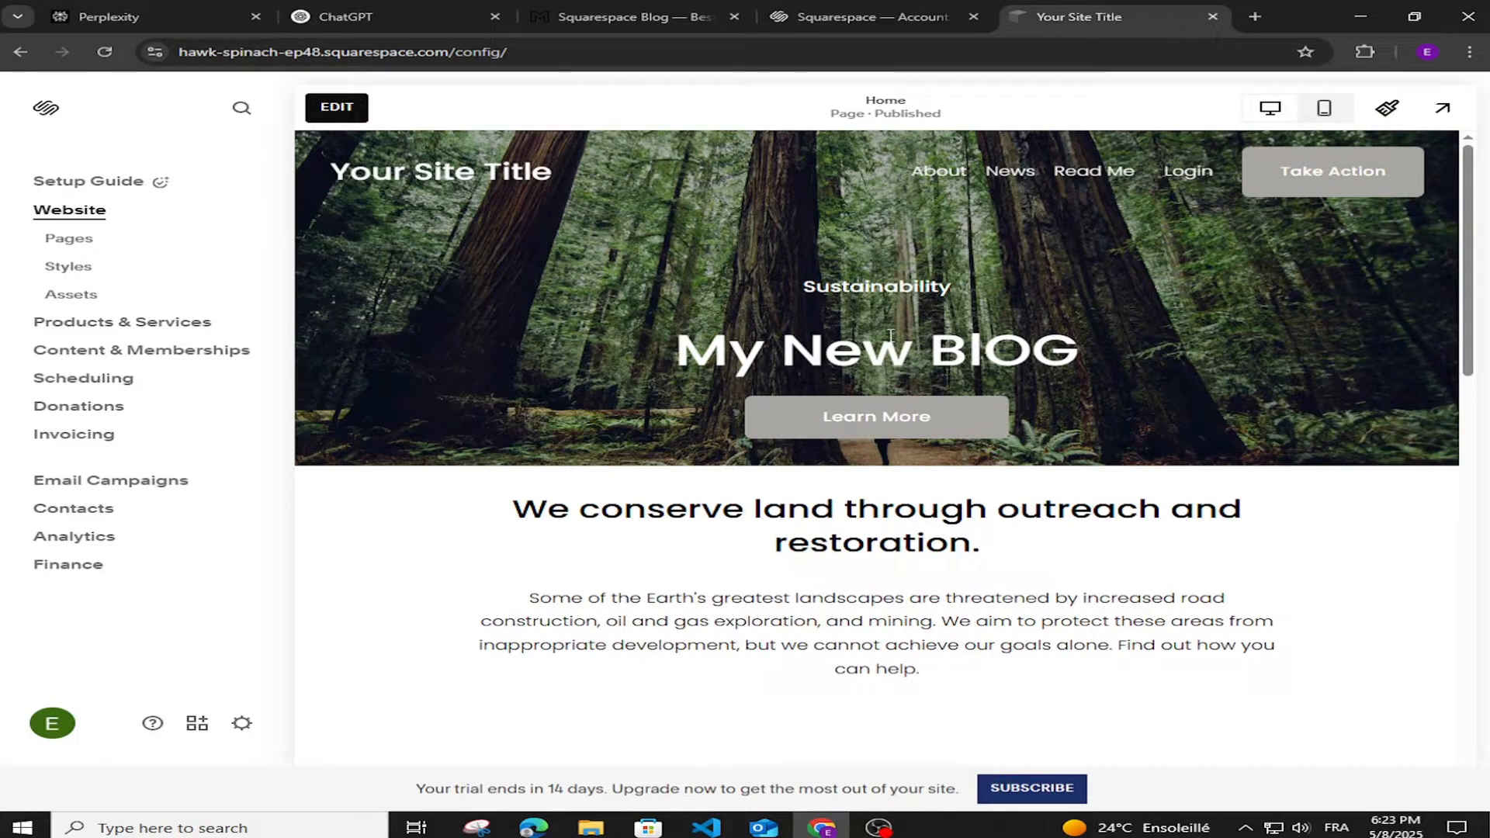
{"action": "left_click_drag", "start_coordinate": [682, 343], "coordinate": [1117, 350]}
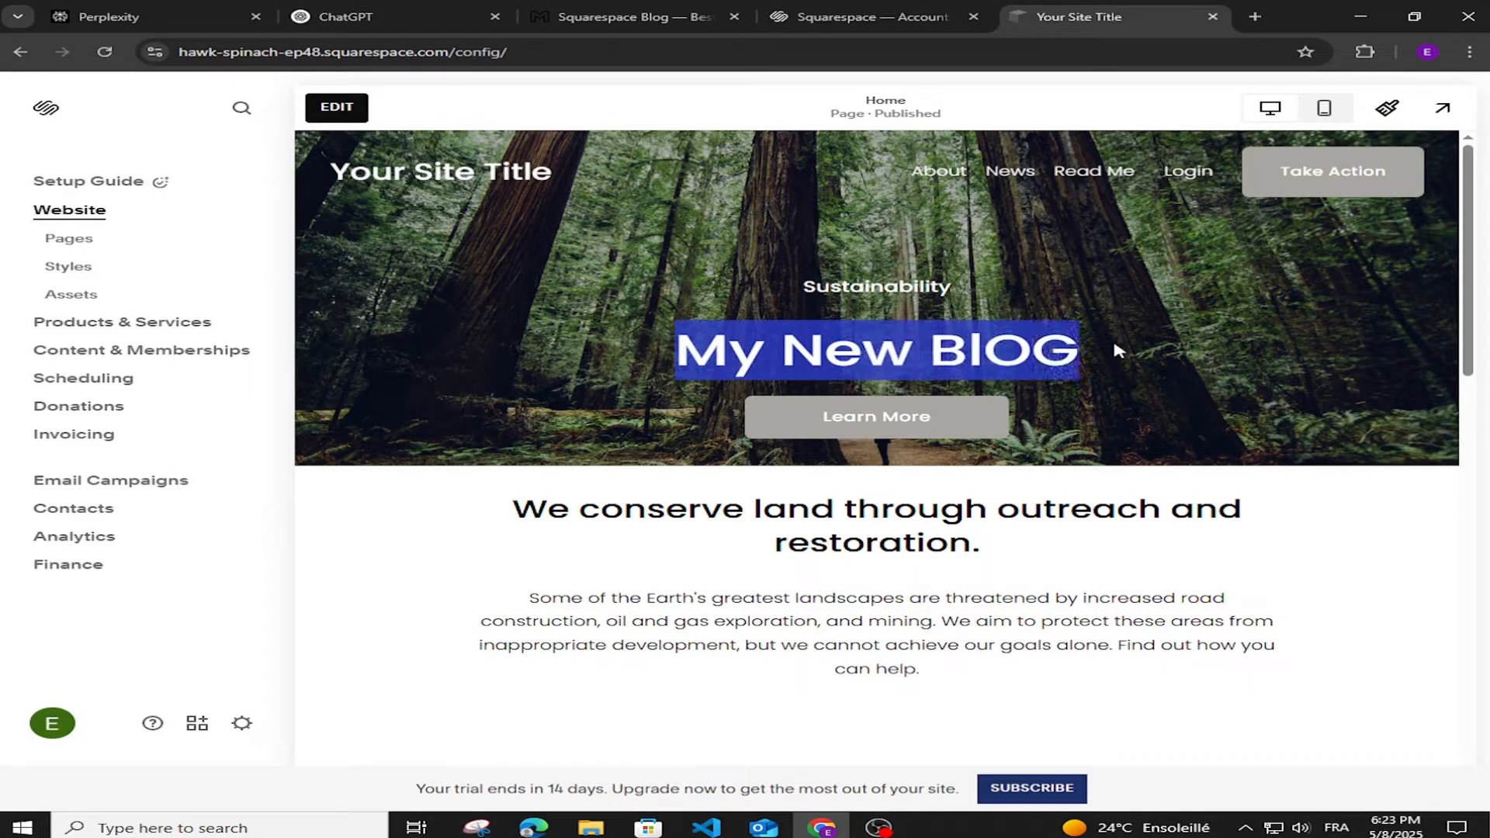
Step: Examine the site title and logo settings in the site header editor, including the logo image options, and exit editing
{"action": "left_click", "coordinate": [336, 107]}
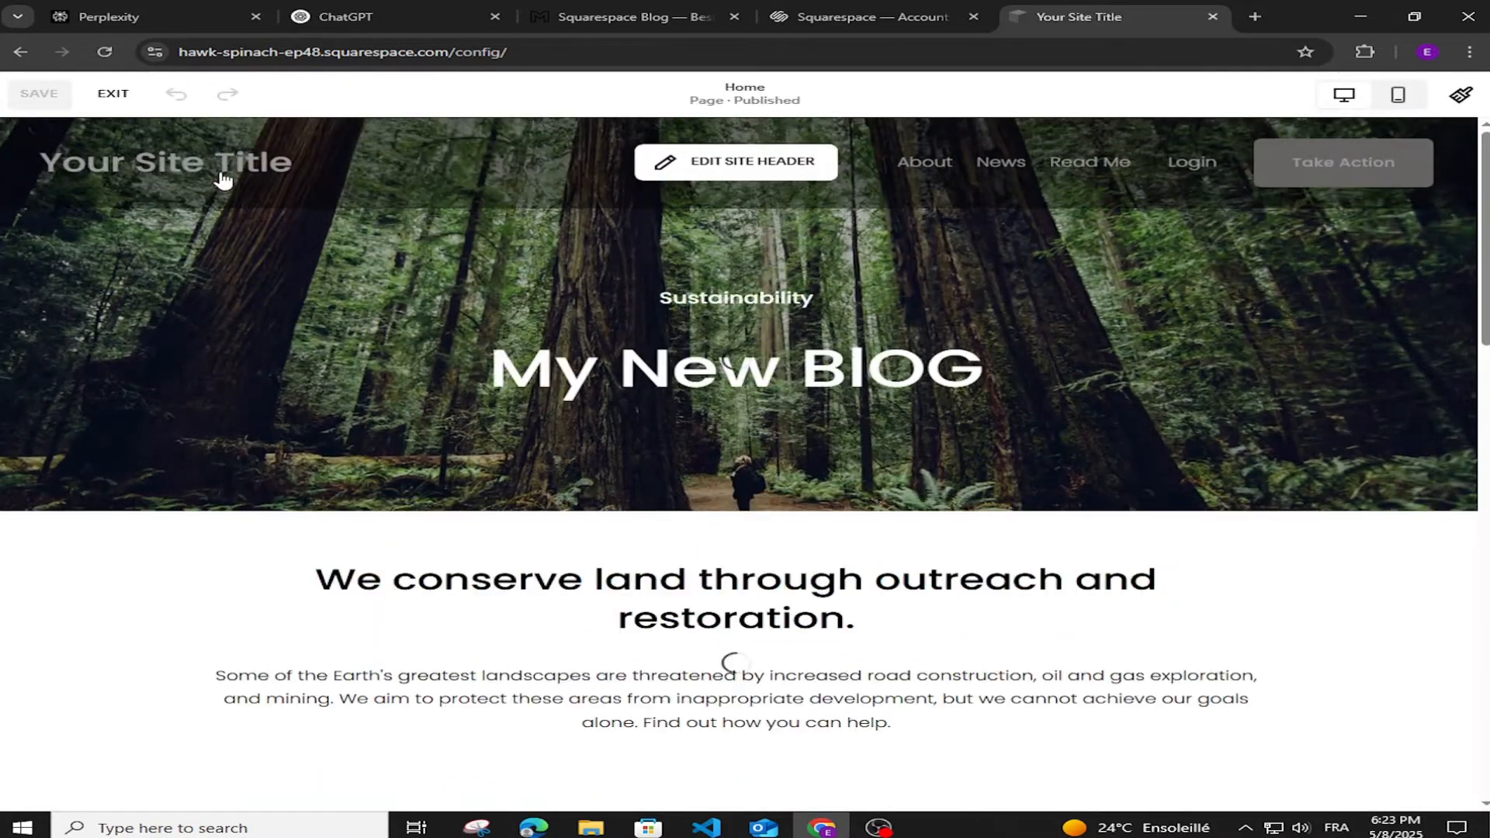
{"action": "left_click", "coordinate": [734, 165]}
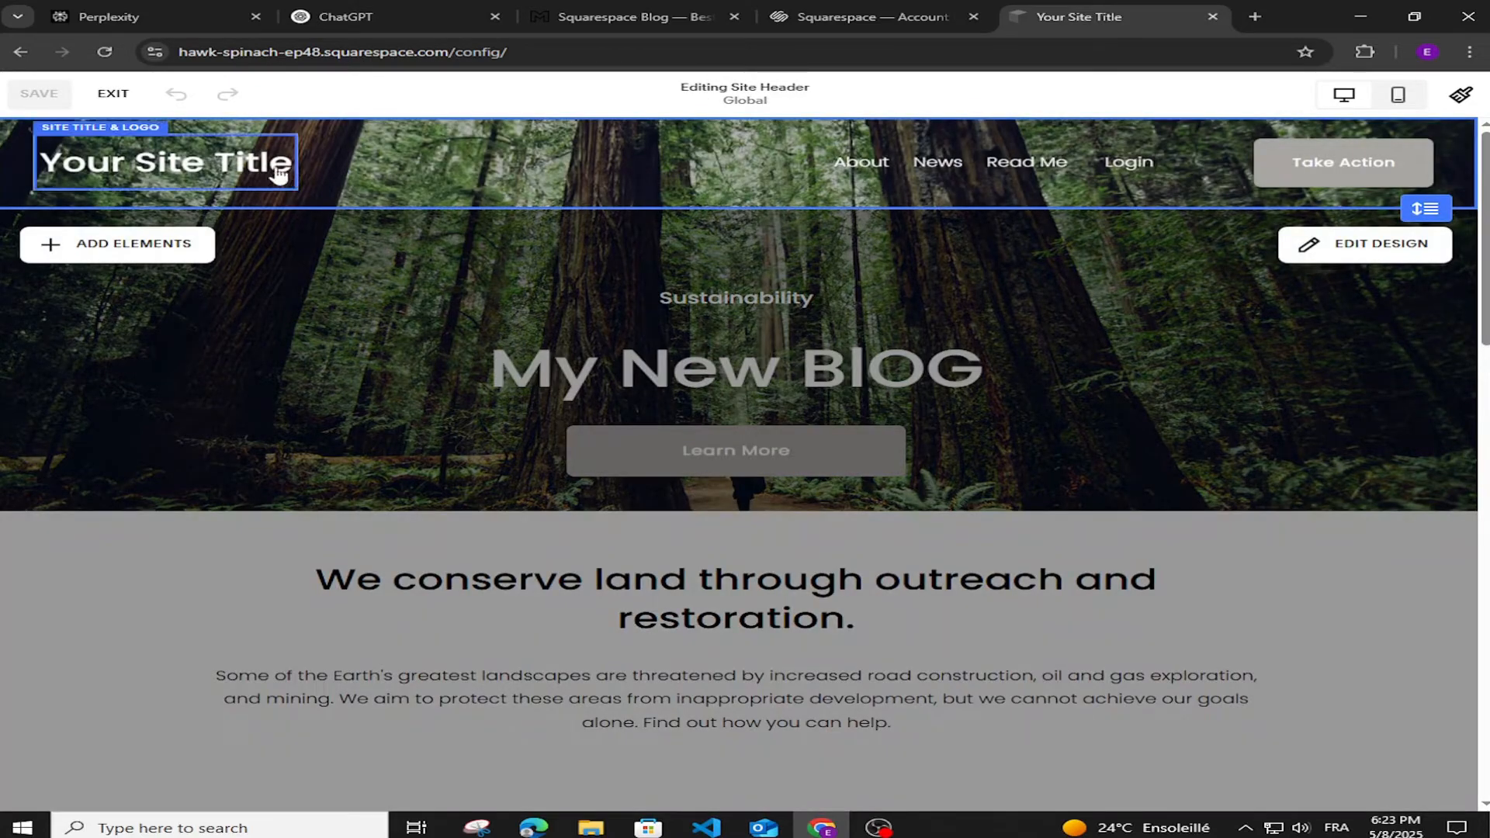
{"action": "left_click", "coordinate": [242, 164]}
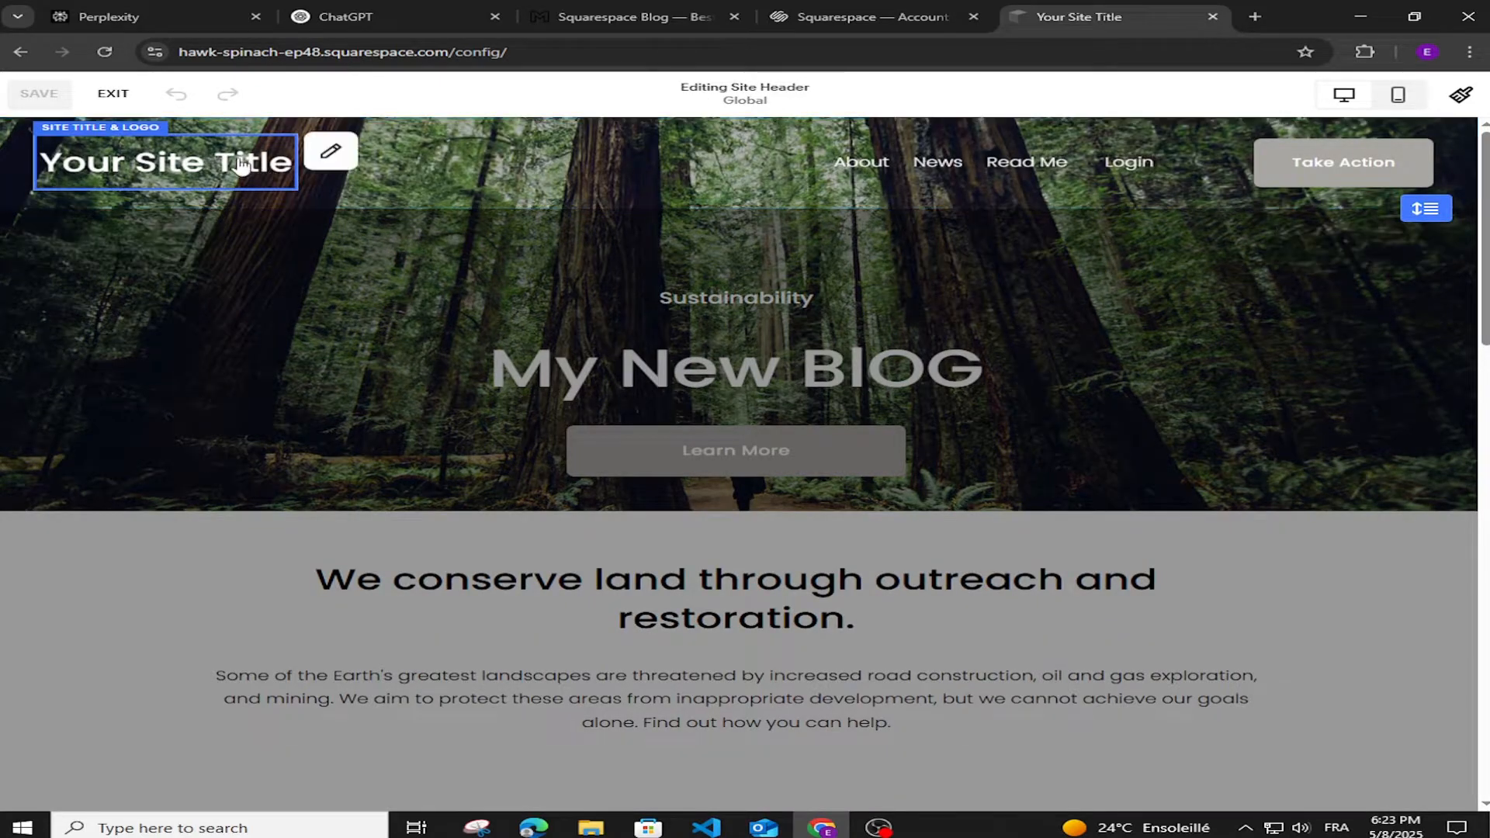
{"action": "left_click", "coordinate": [350, 152]}
{"action": "scroll", "coordinate": [202, 376], "scroll_direction": "down", "scroll_amount": 1}
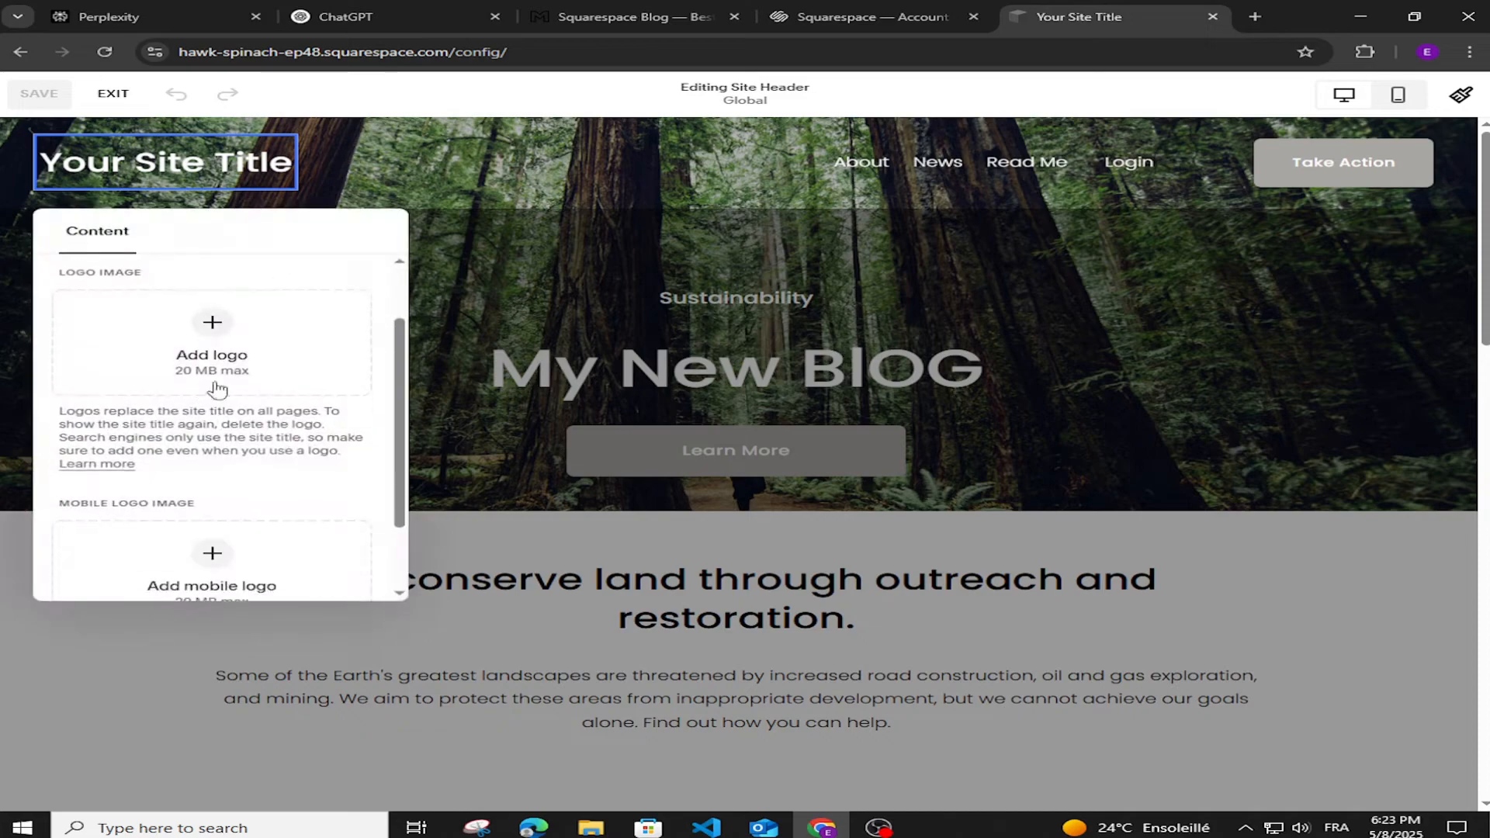
{"action": "left_click", "coordinate": [564, 353]}
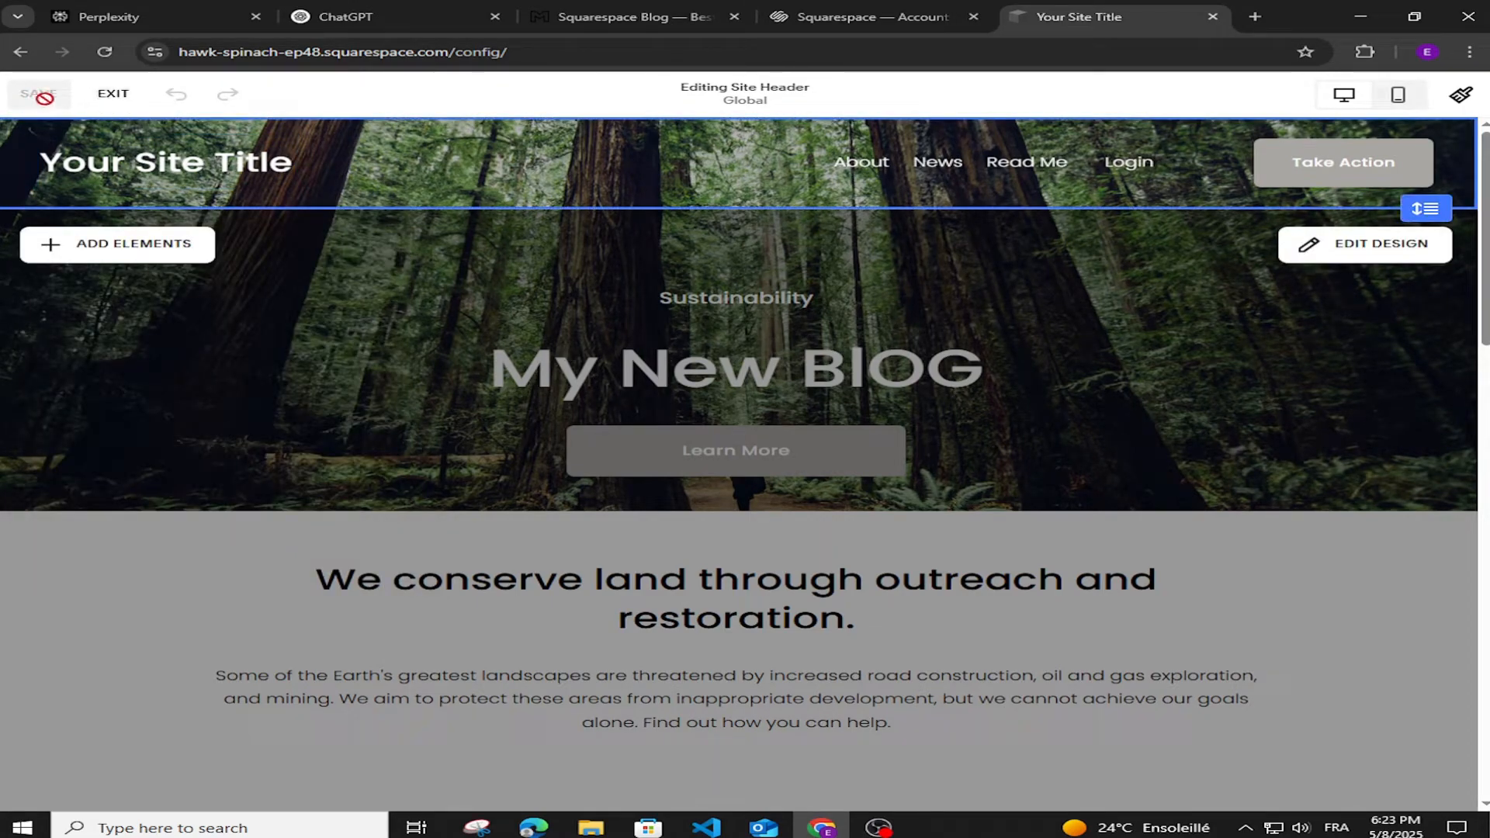
{"action": "left_click", "coordinate": [113, 98]}
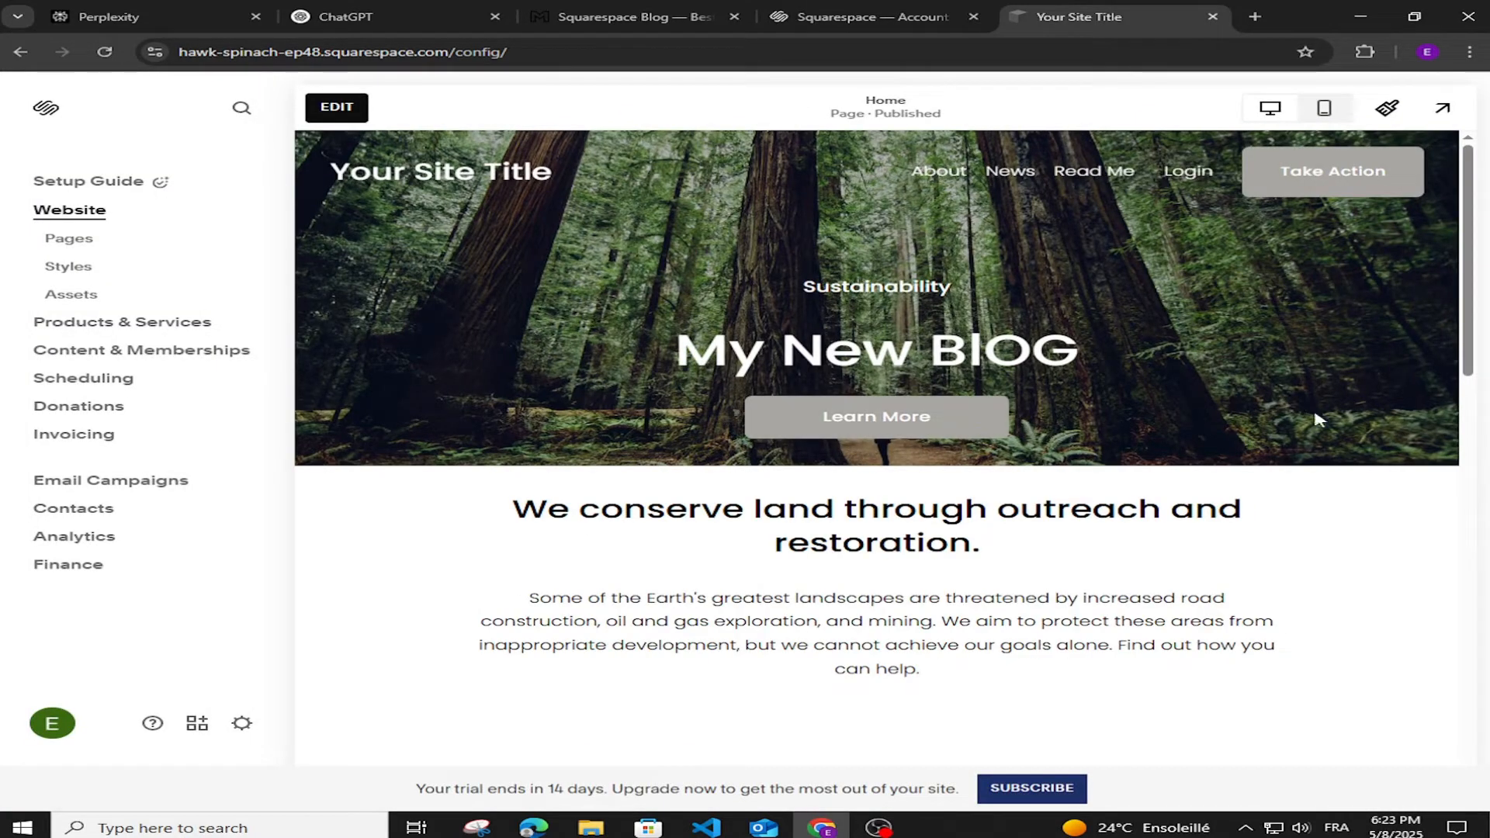
Step: Review the home page layout again, from the header down through the Our Organization, Take Action and Subscribe sections
{"action": "scroll", "coordinate": [1354, 464], "scroll_direction": "down", "scroll_amount": 2}
{"action": "scroll", "coordinate": [1355, 464], "scroll_direction": "up", "scroll_amount": 2}
{"action": "scroll", "coordinate": [1354, 464], "scroll_direction": "down", "scroll_amount": 15}
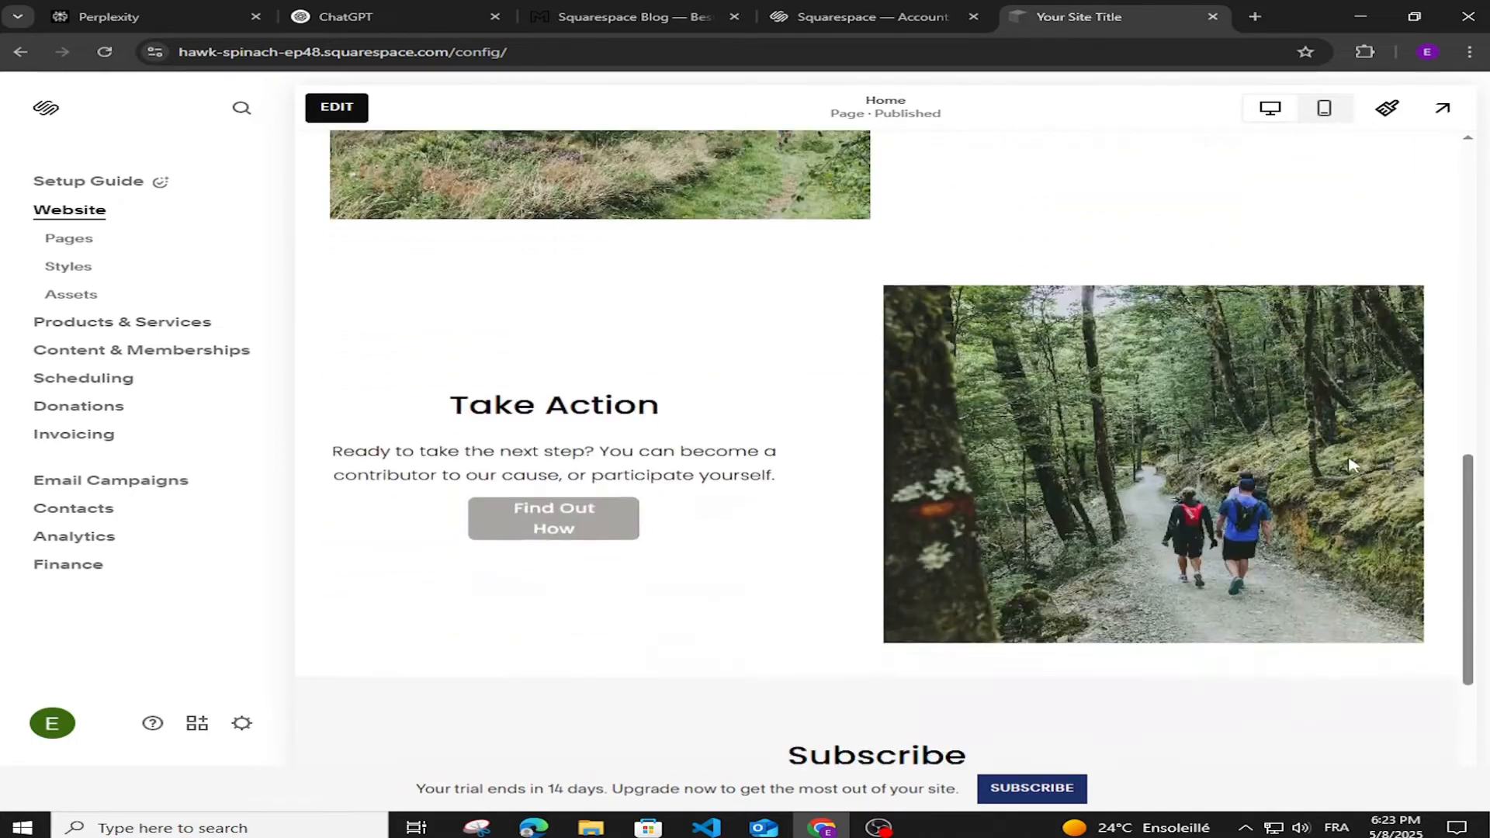
{"action": "scroll", "coordinate": [1354, 464], "scroll_direction": "down", "scroll_amount": 1}
{"action": "scroll", "coordinate": [1020, 665], "scroll_direction": "up", "scroll_amount": 15}
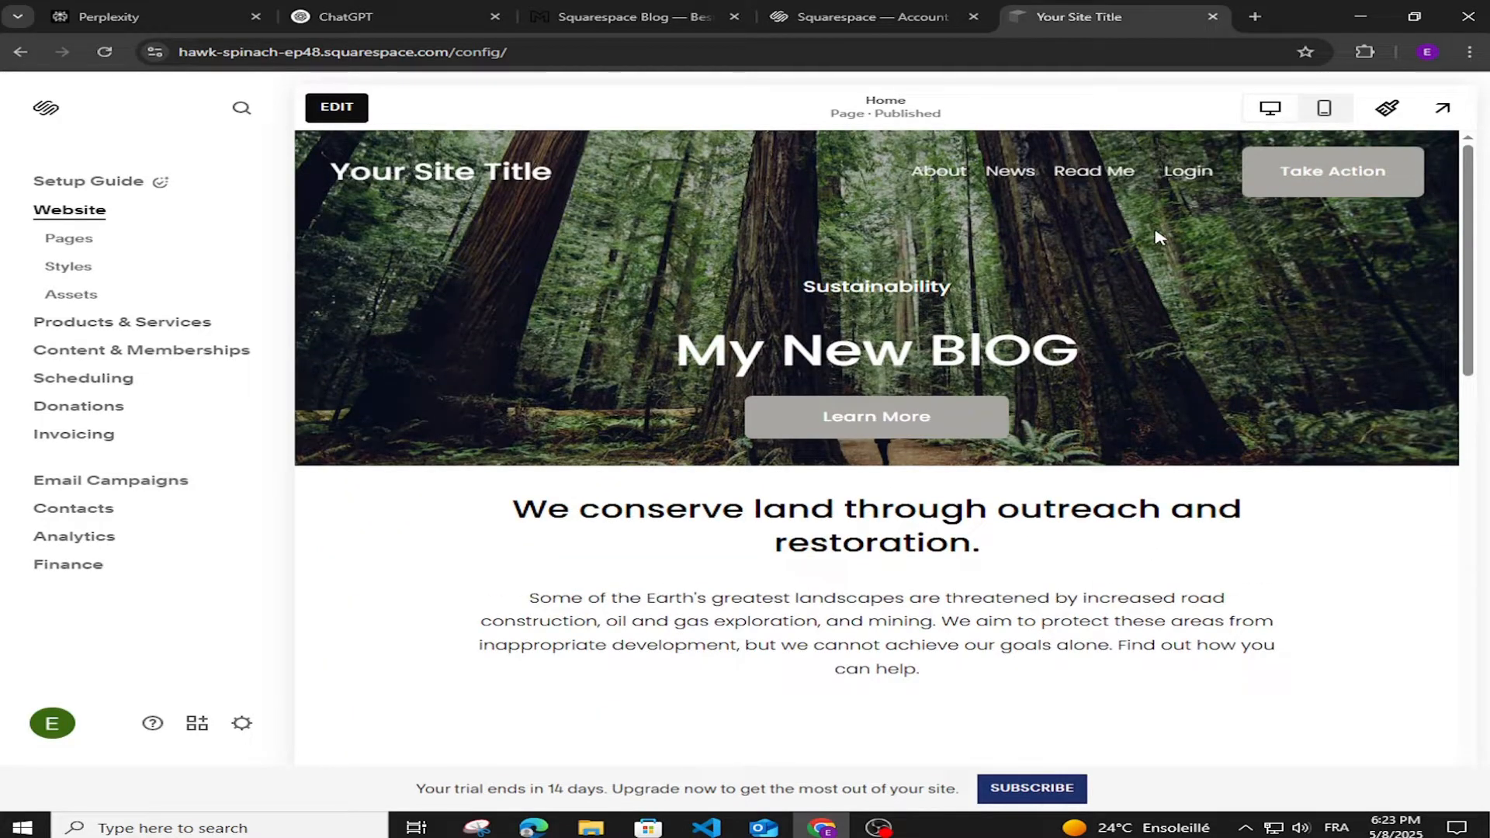
{"action": "scroll", "coordinate": [1249, 542], "scroll_direction": "down", "scroll_amount": 10}
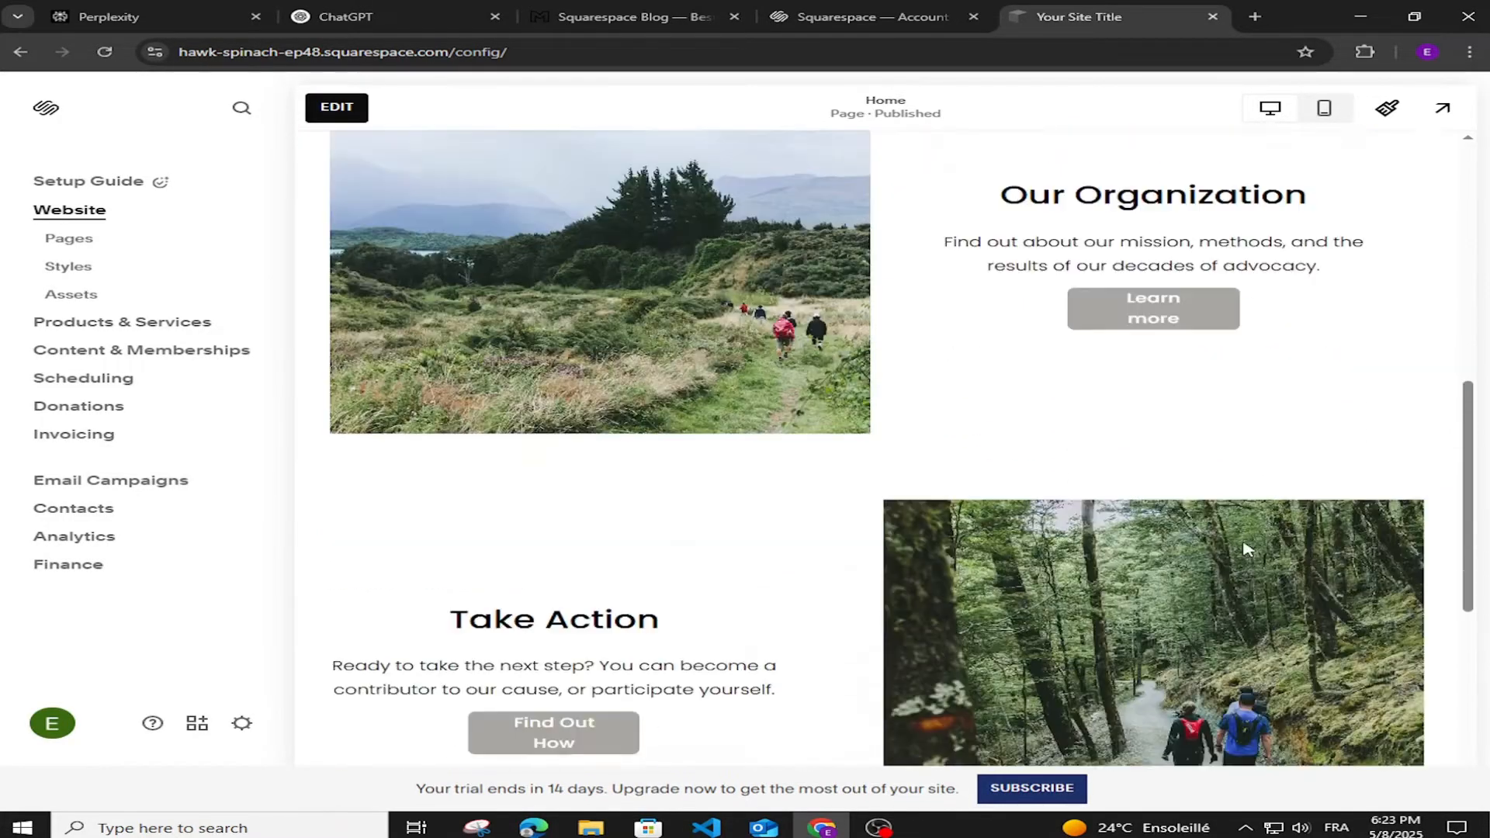
Step: Look over the rest of the home page and the posts on the News blog page, and return to the home page
{"action": "scroll", "coordinate": [1242, 555], "scroll_direction": "down", "scroll_amount": 3}
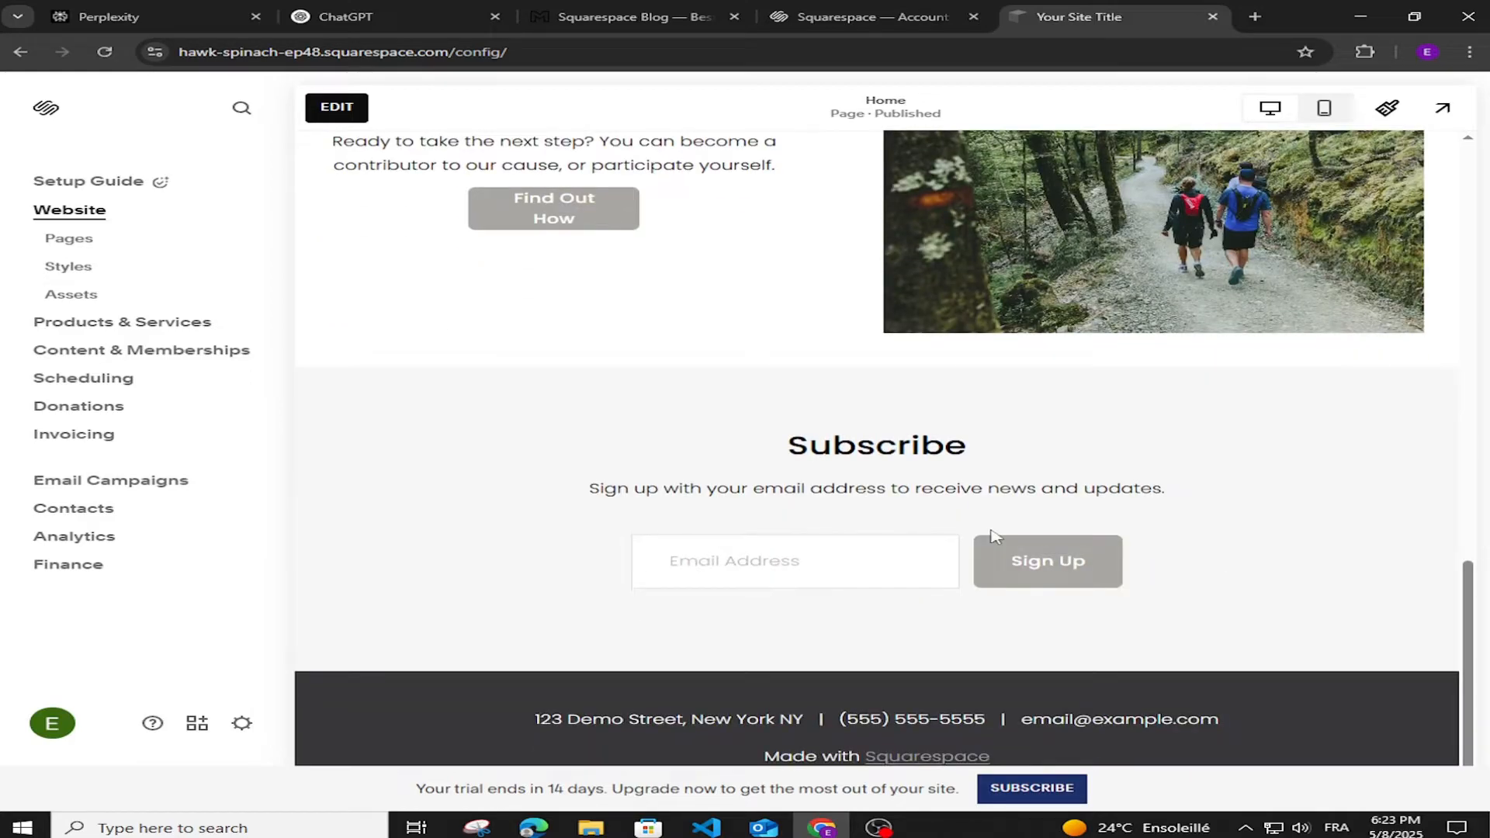
{"action": "scroll", "coordinate": [752, 506], "scroll_direction": "up", "scroll_amount": 15}
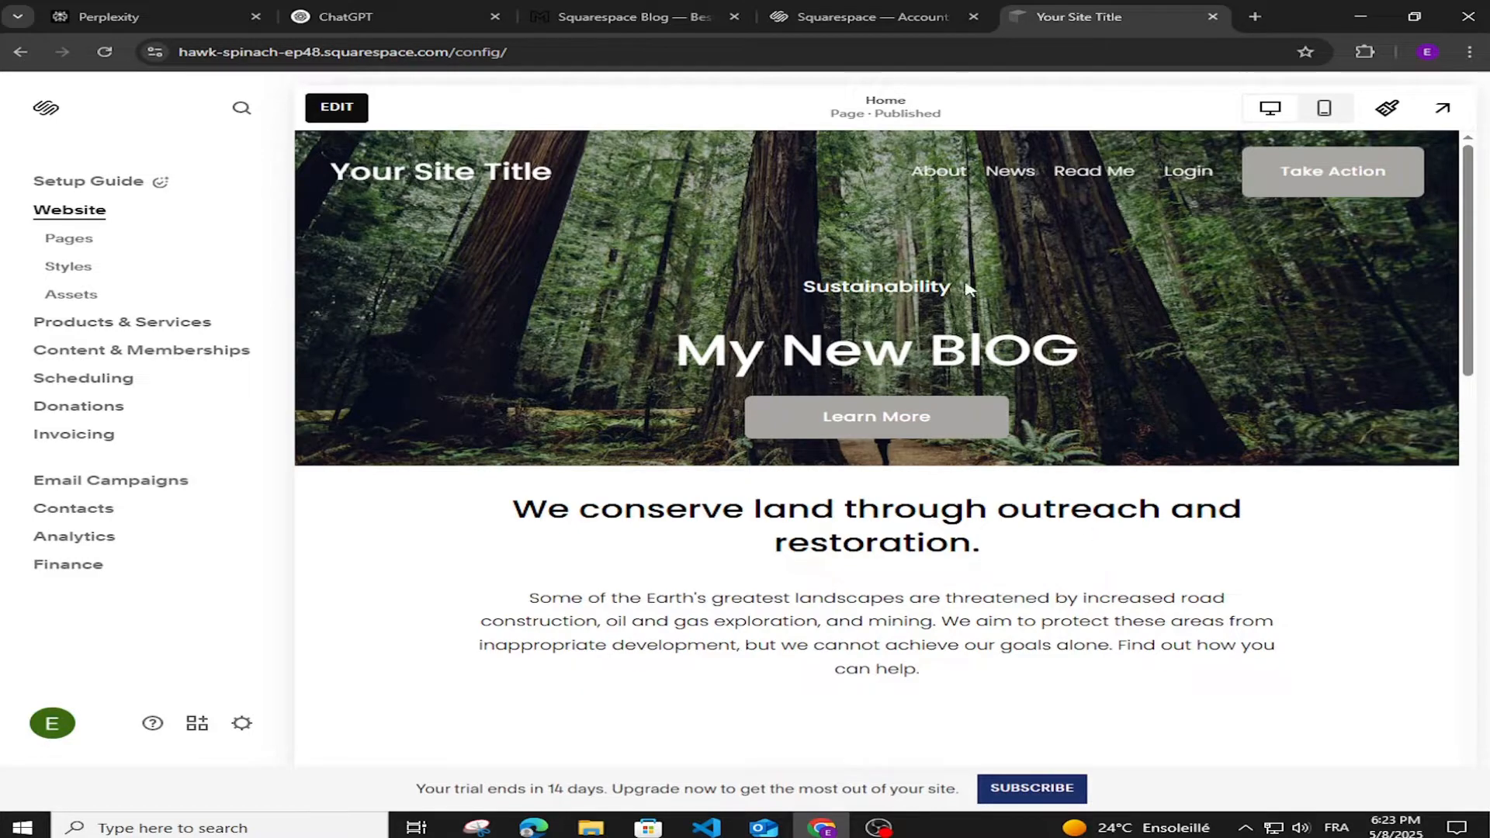
{"action": "left_click", "coordinate": [1008, 182]}
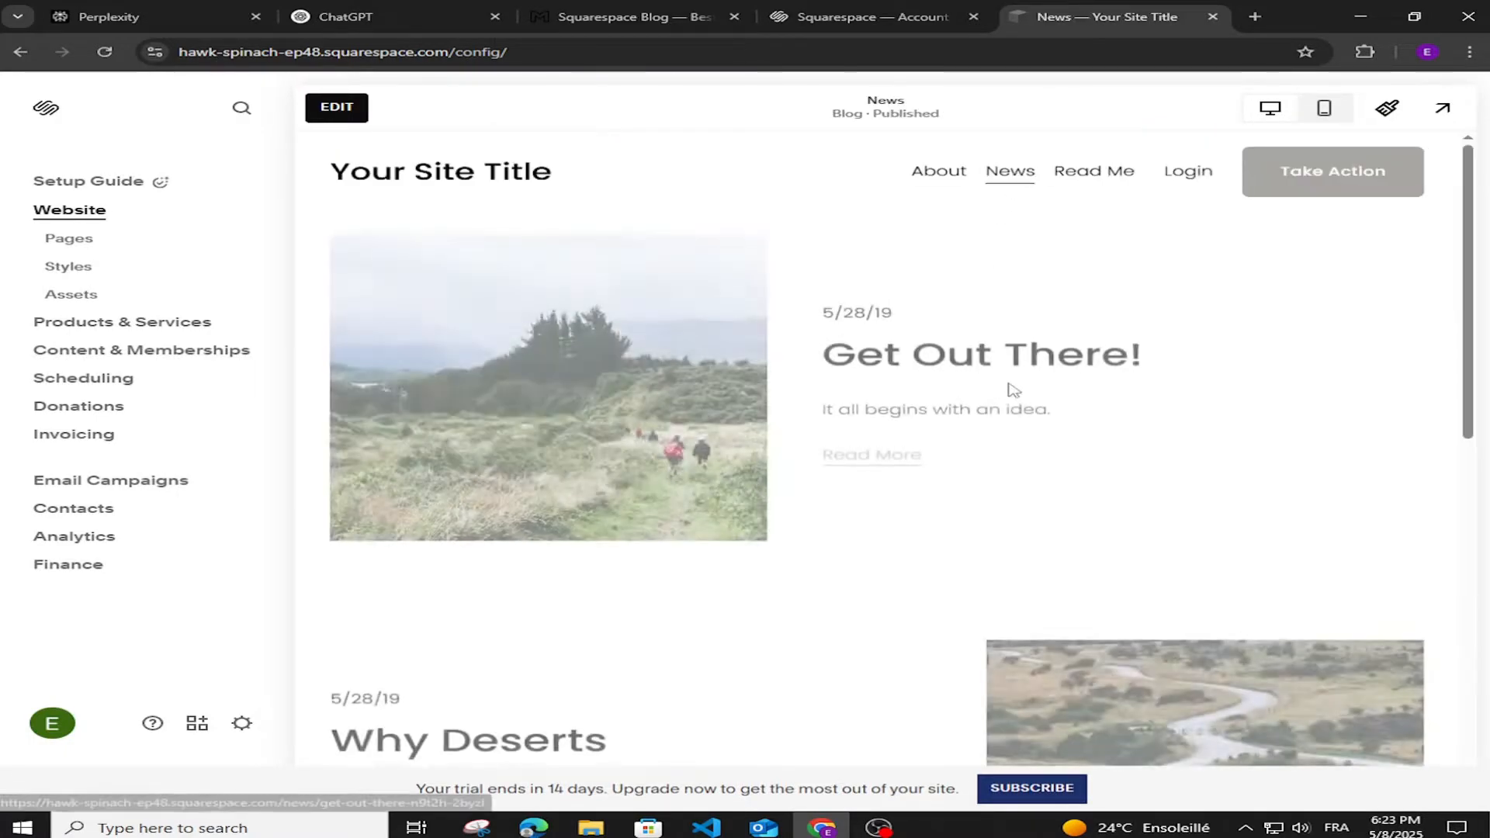
{"action": "scroll", "coordinate": [1013, 404], "scroll_direction": "down", "scroll_amount": 3}
{"action": "scroll", "coordinate": [1021, 428], "scroll_direction": "down", "scroll_amount": 7}
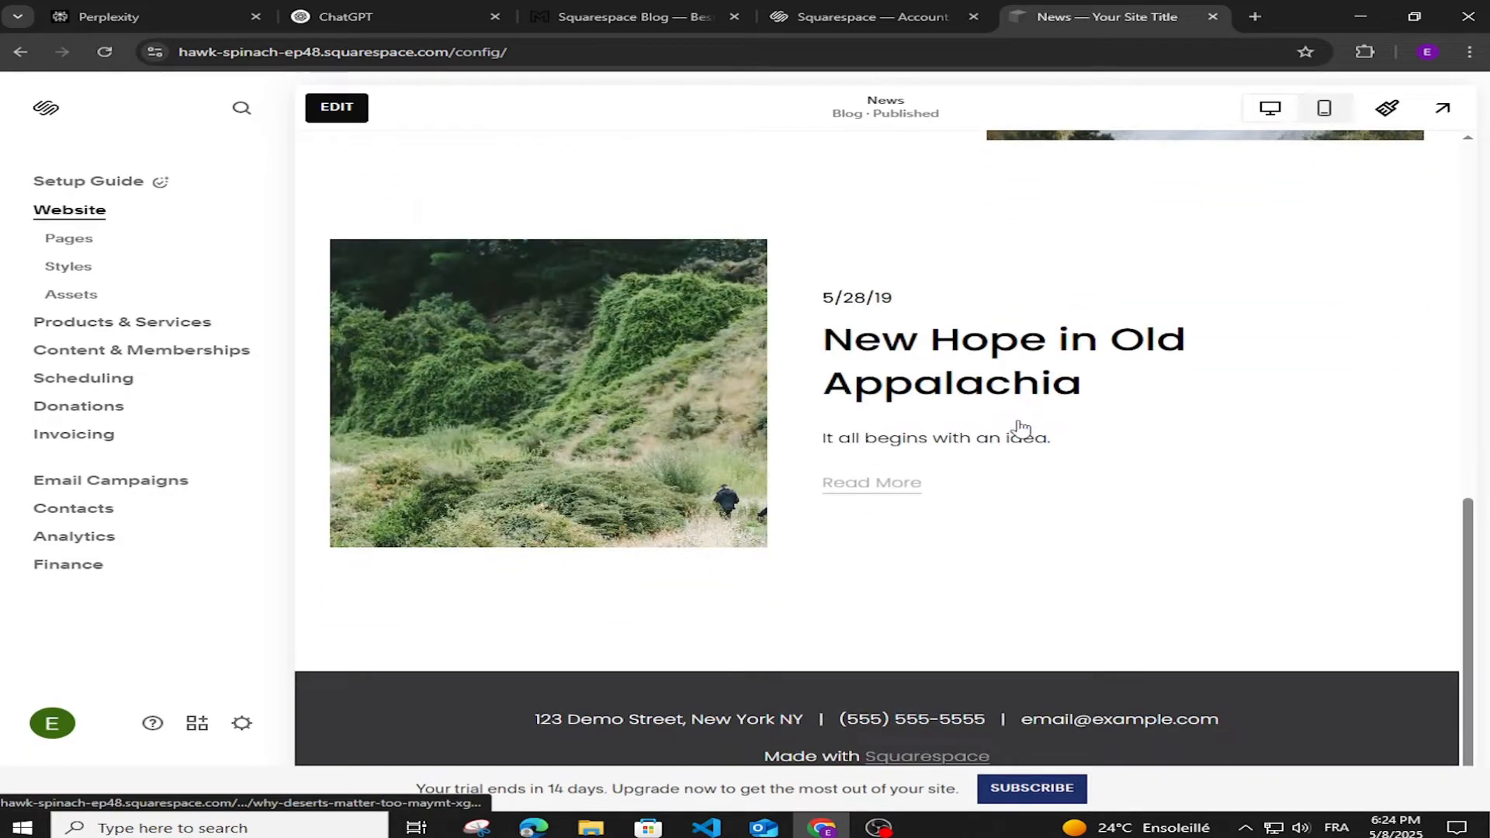
{"action": "scroll", "coordinate": [1022, 427], "scroll_direction": "up", "scroll_amount": 10}
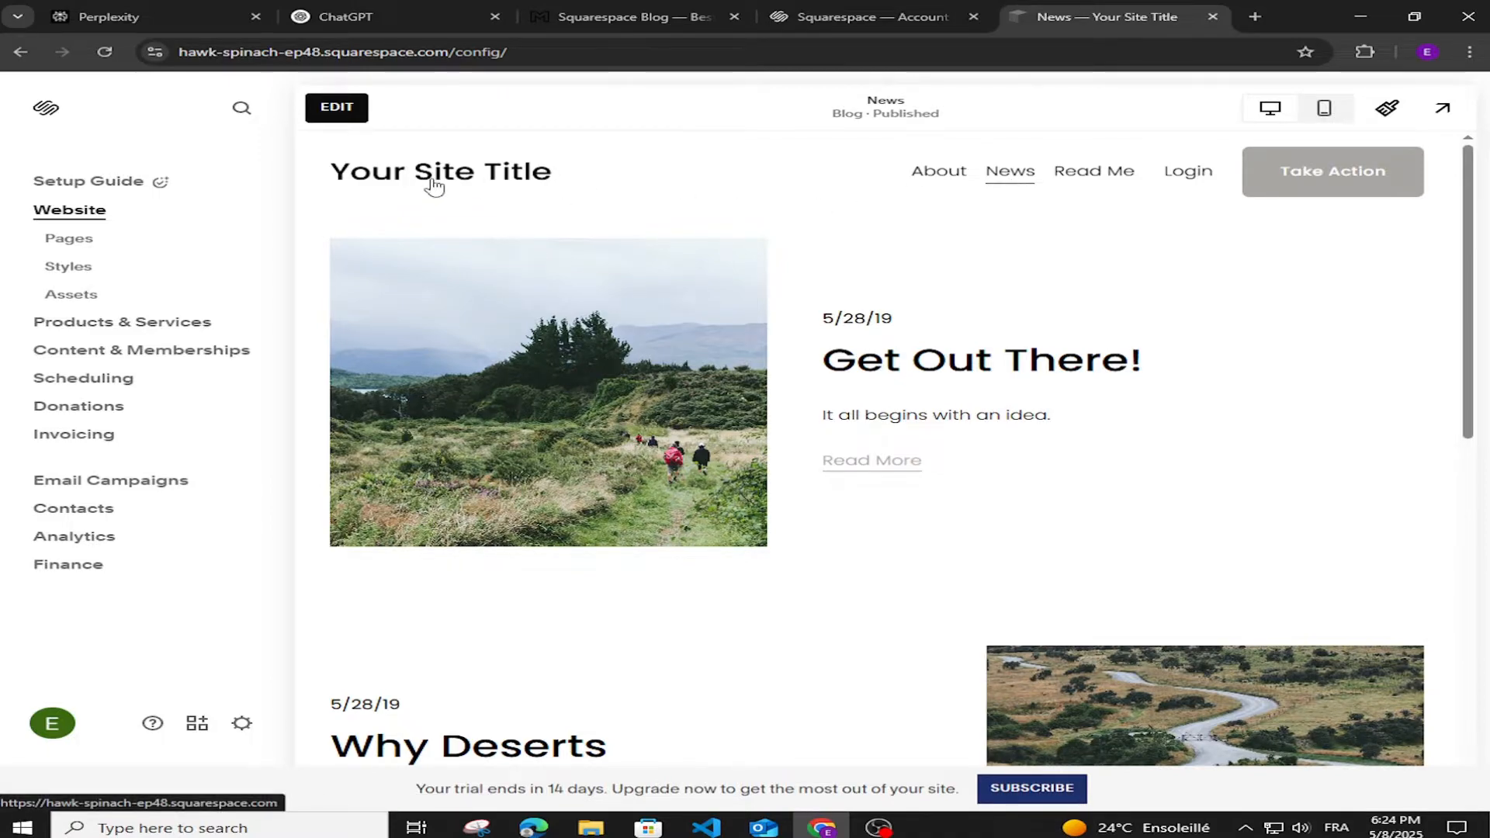
{"action": "left_click", "coordinate": [435, 186]}
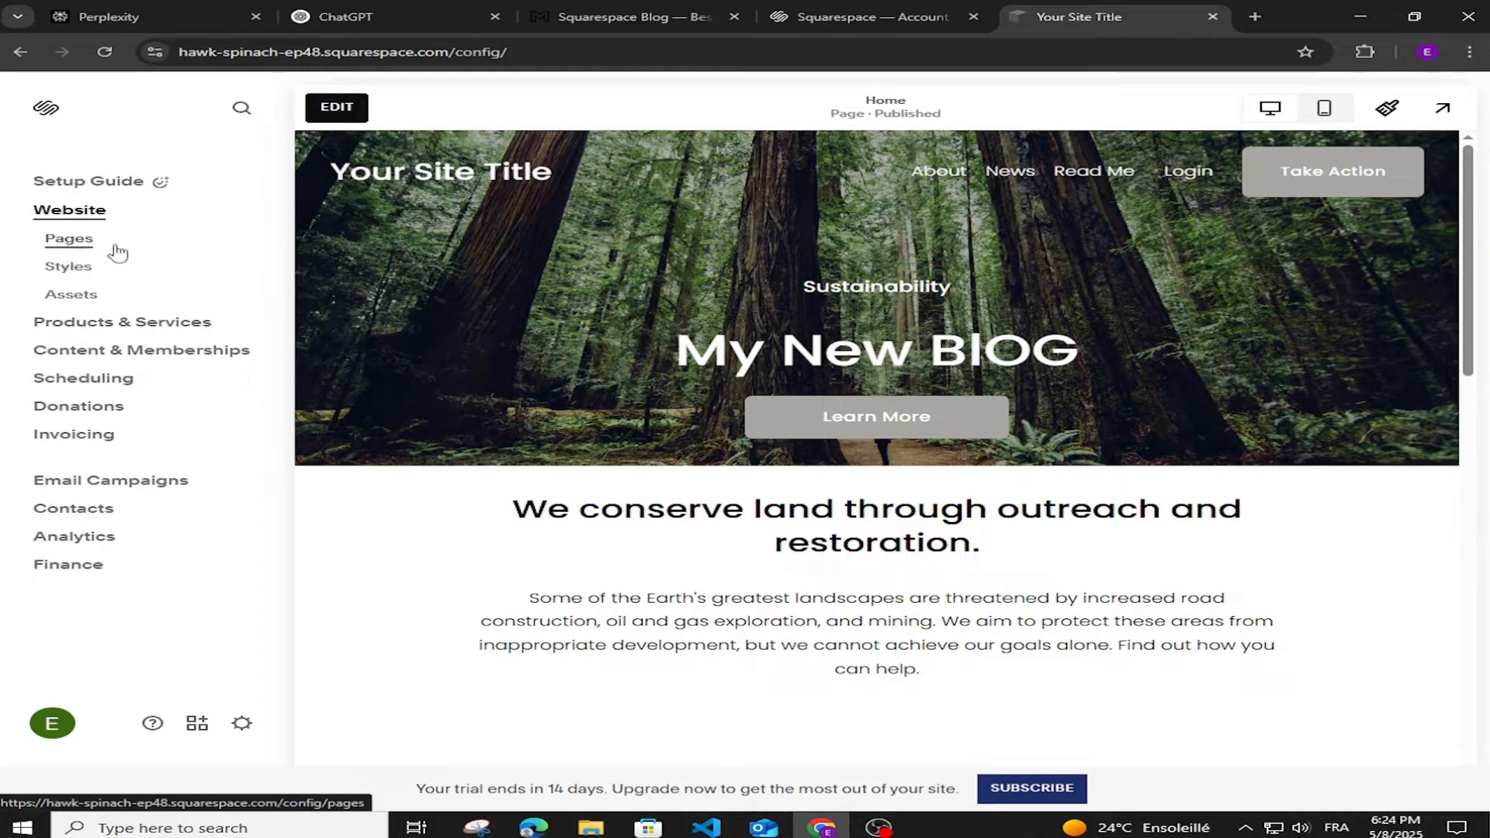
Step: Open the site's page list and look over the Main Navigation and Not Linked pages and the sections below them
{"action": "mouse_move", "coordinate": [947, 186]}
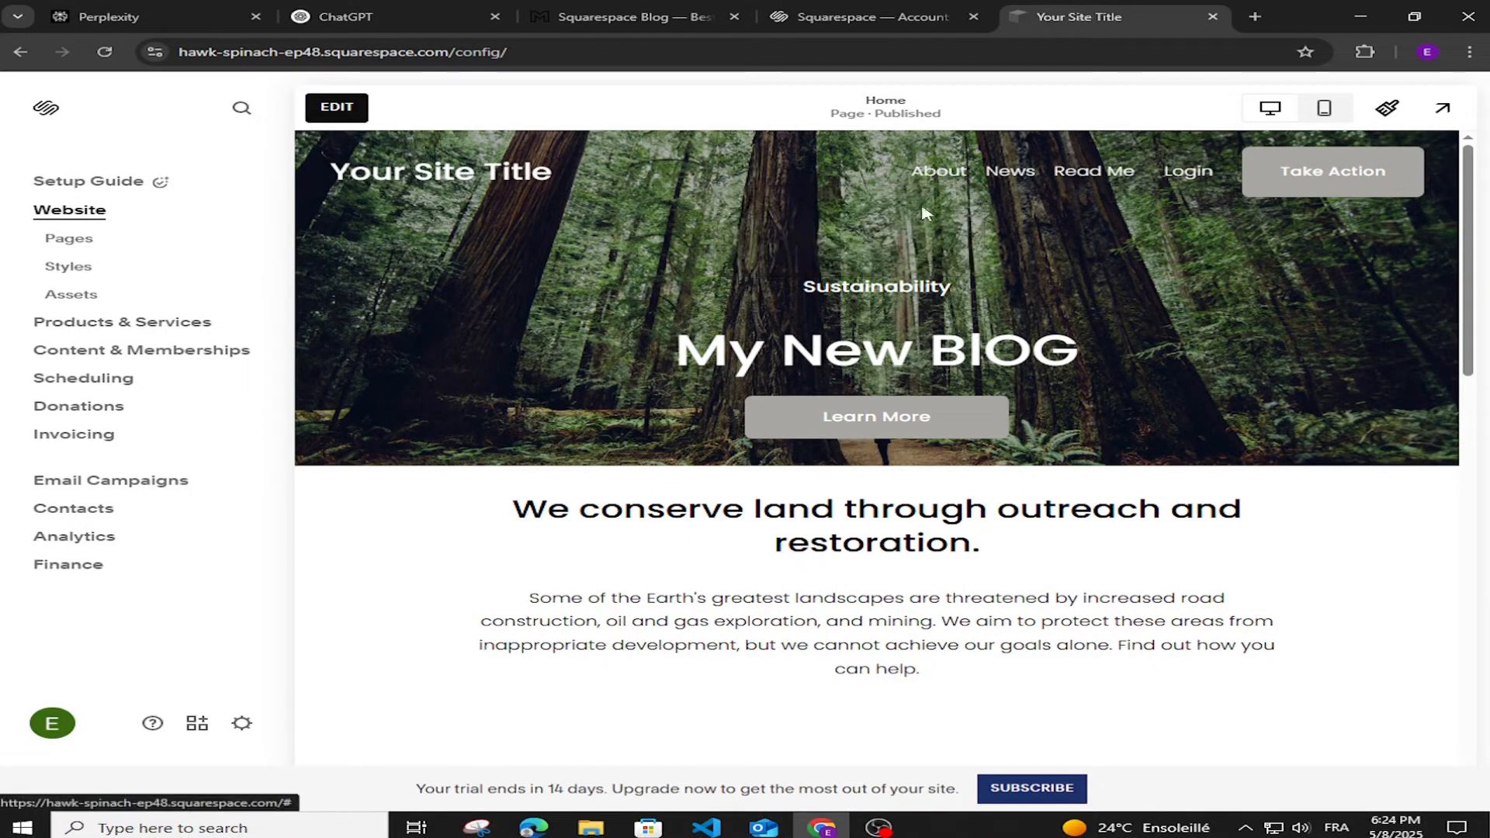
{"action": "left_click", "coordinate": [78, 242]}
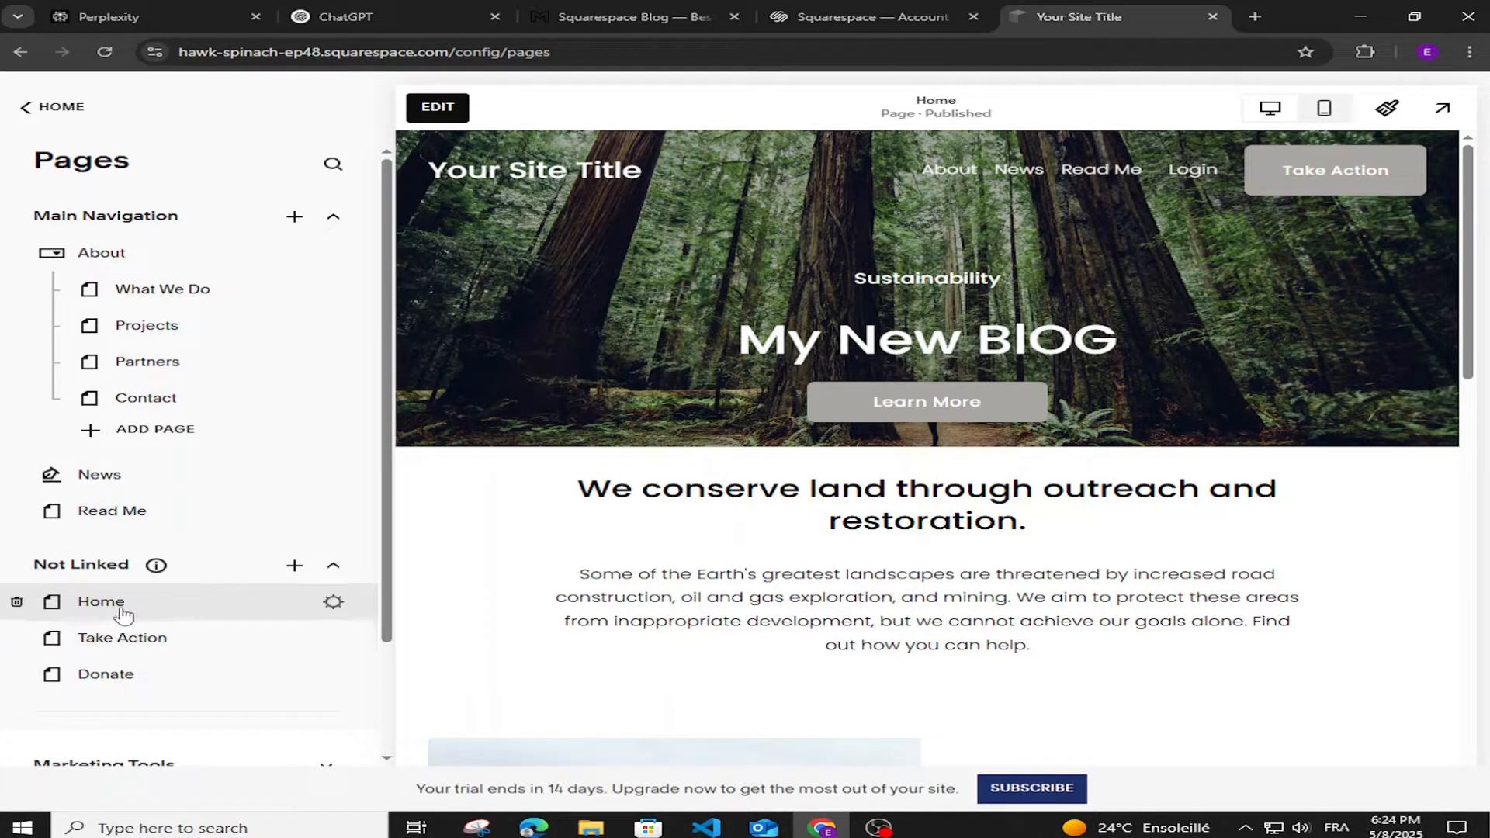
{"action": "scroll", "coordinate": [128, 683], "scroll_direction": "down", "scroll_amount": 2}
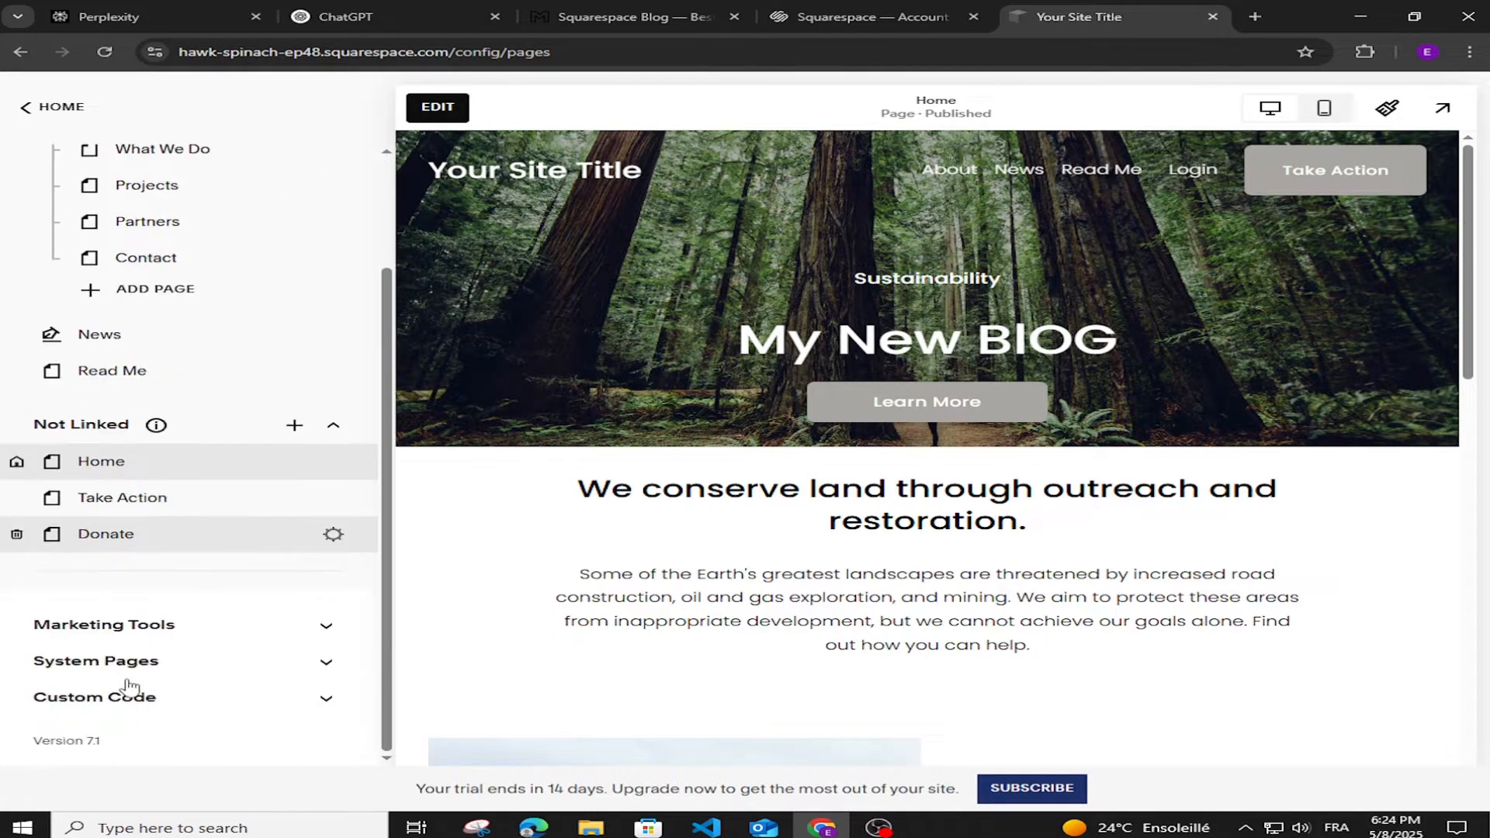
{"action": "scroll", "coordinate": [130, 686], "scroll_direction": "up", "scroll_amount": 2}
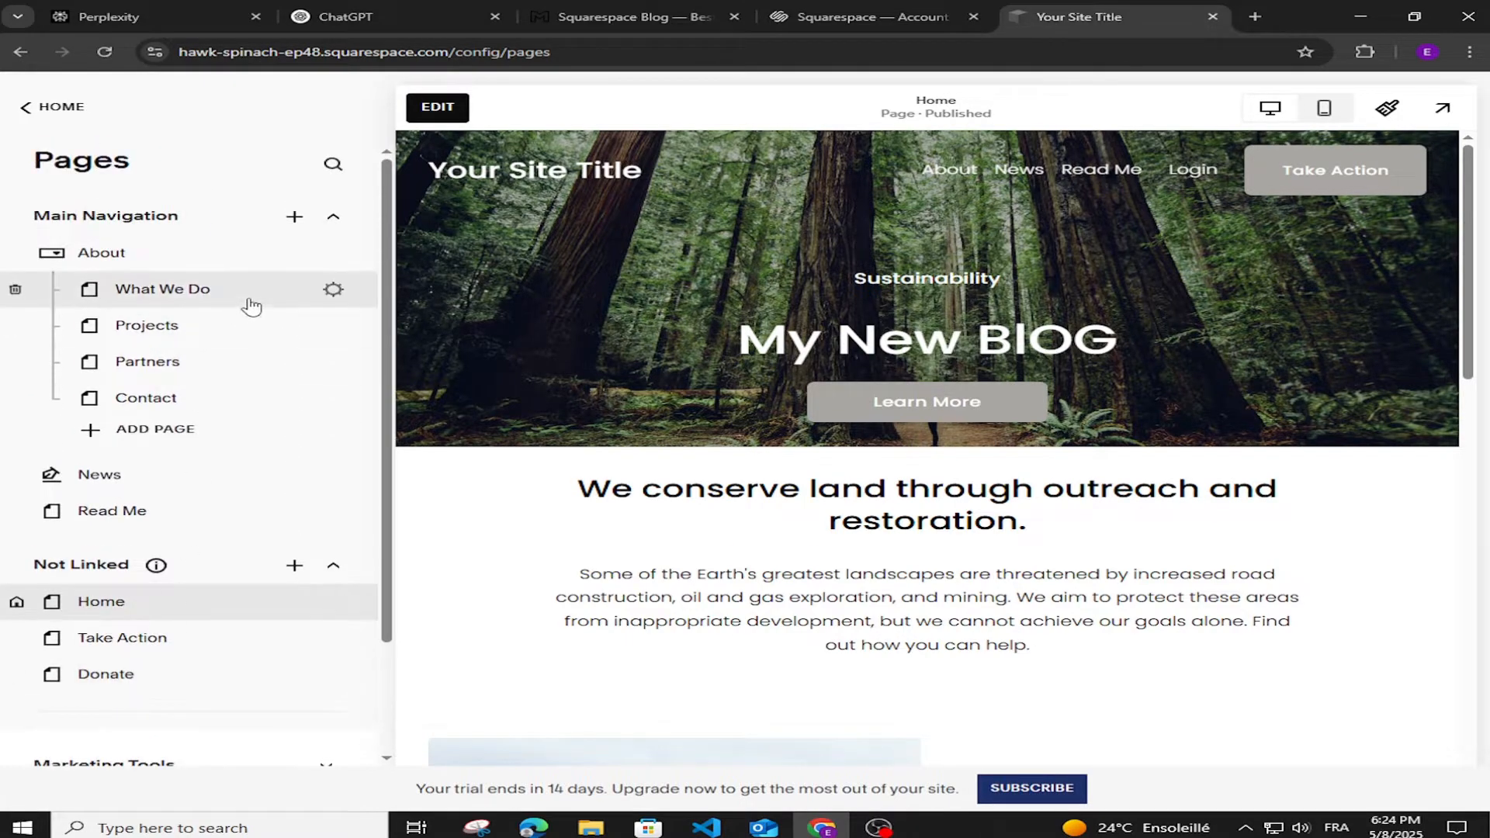
Step: Examine the general settings of the What We Do page, close them, and look over the page list again
{"action": "left_click", "coordinate": [334, 292]}
{"action": "scroll", "coordinate": [974, 511], "scroll_direction": "down", "scroll_amount": 2}
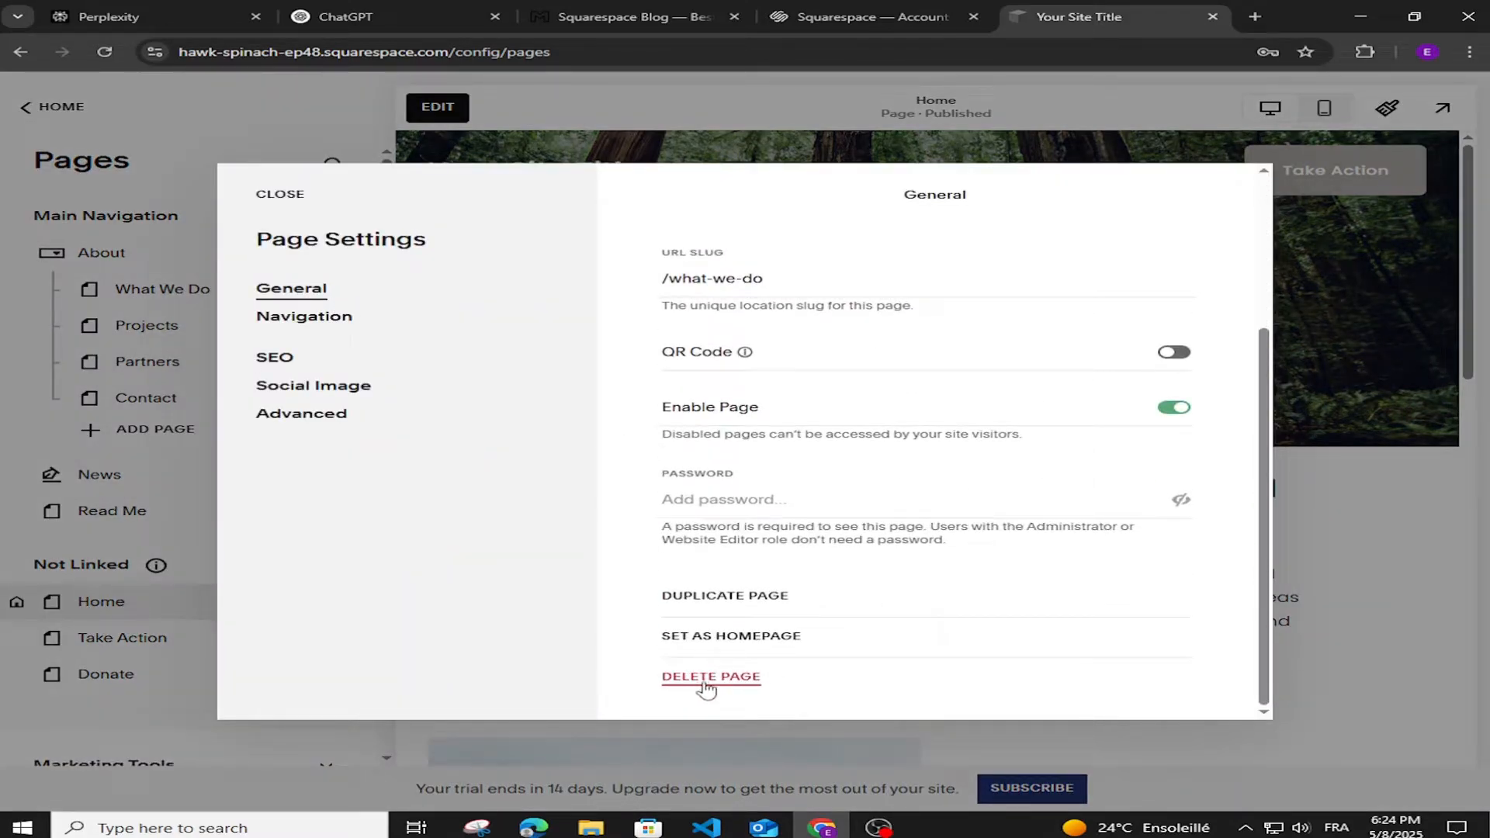
{"action": "left_click", "coordinate": [664, 145]}
{"action": "scroll", "coordinate": [240, 369], "scroll_direction": "down", "scroll_amount": 3}
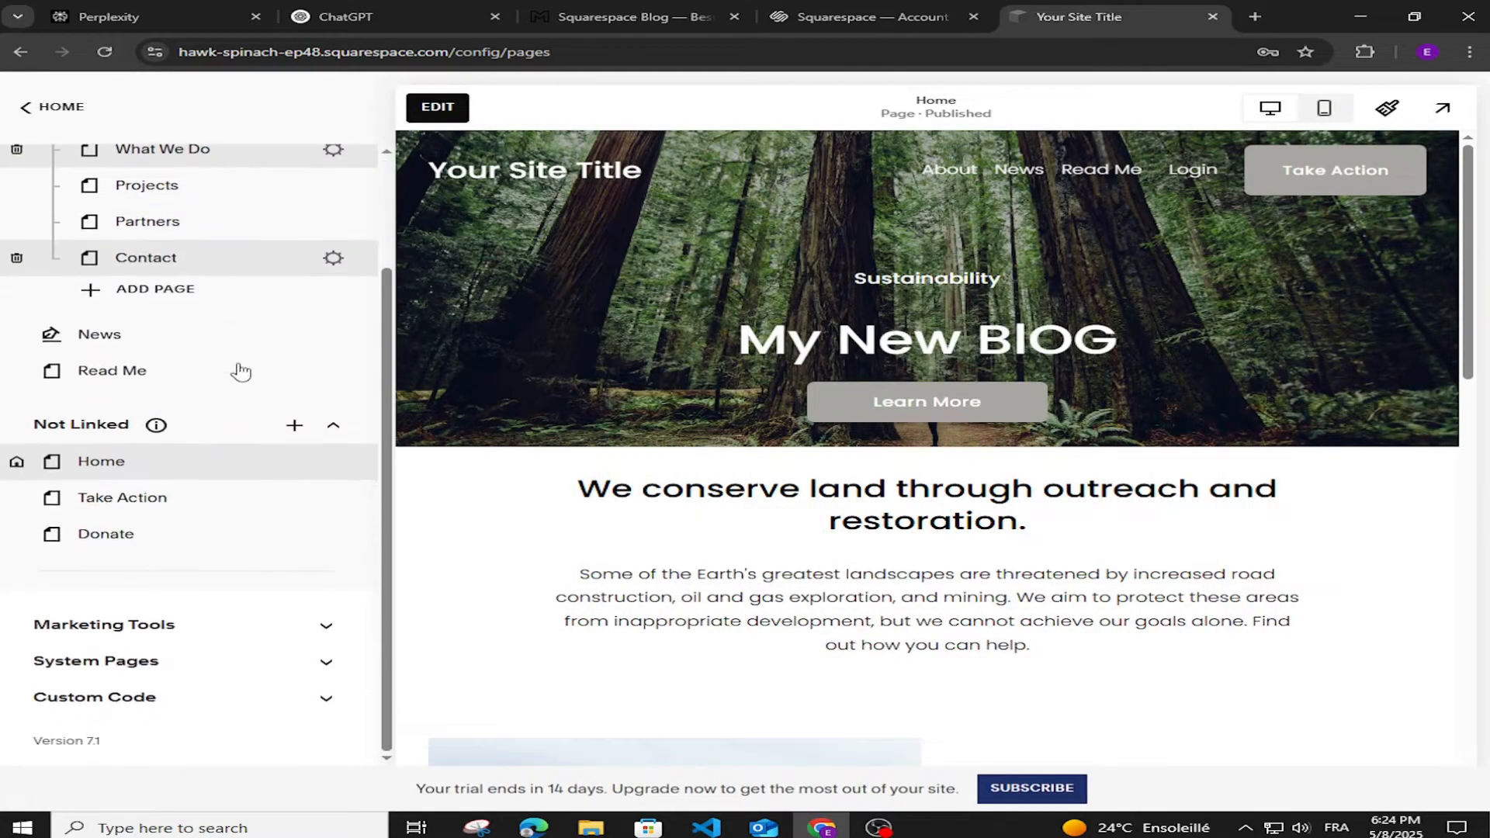
{"action": "scroll", "coordinate": [240, 372], "scroll_direction": "up", "scroll_amount": 3}
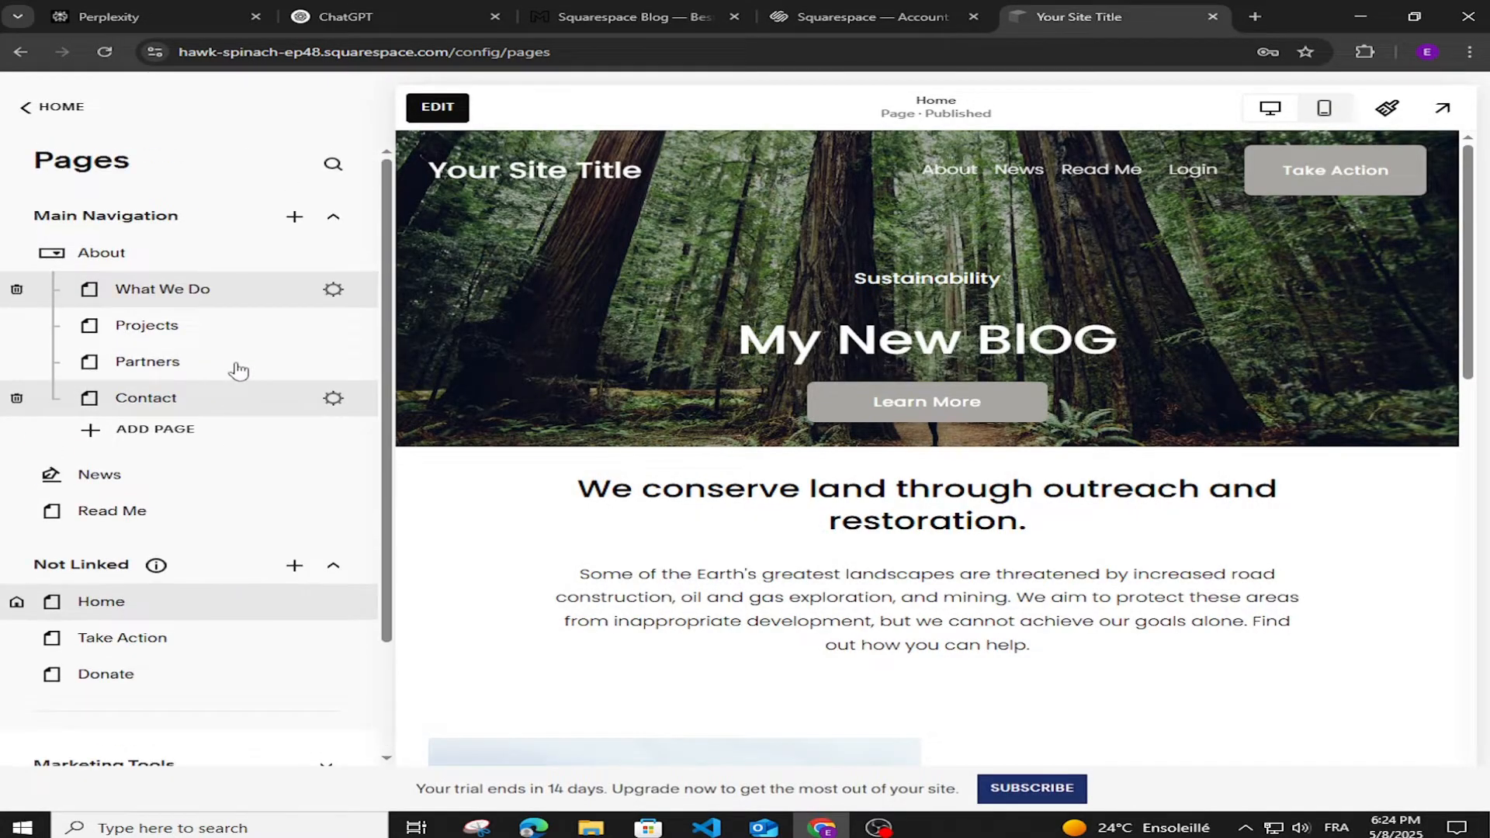
Step: Open the News blog for management and look over its post list and page preview
{"action": "left_click", "coordinate": [208, 481]}
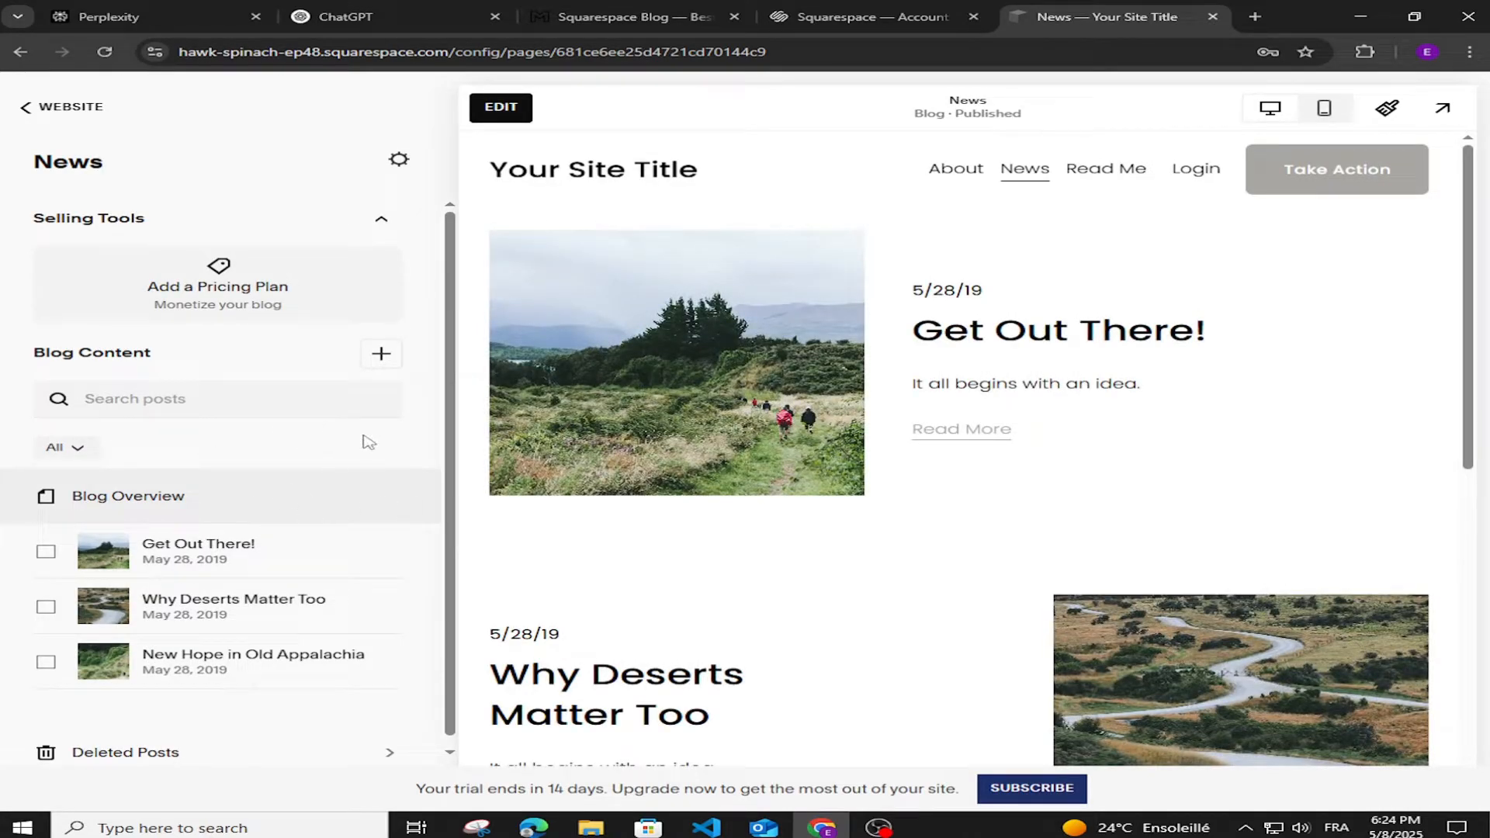
{"action": "scroll", "coordinate": [941, 352], "scroll_direction": "down", "scroll_amount": 8}
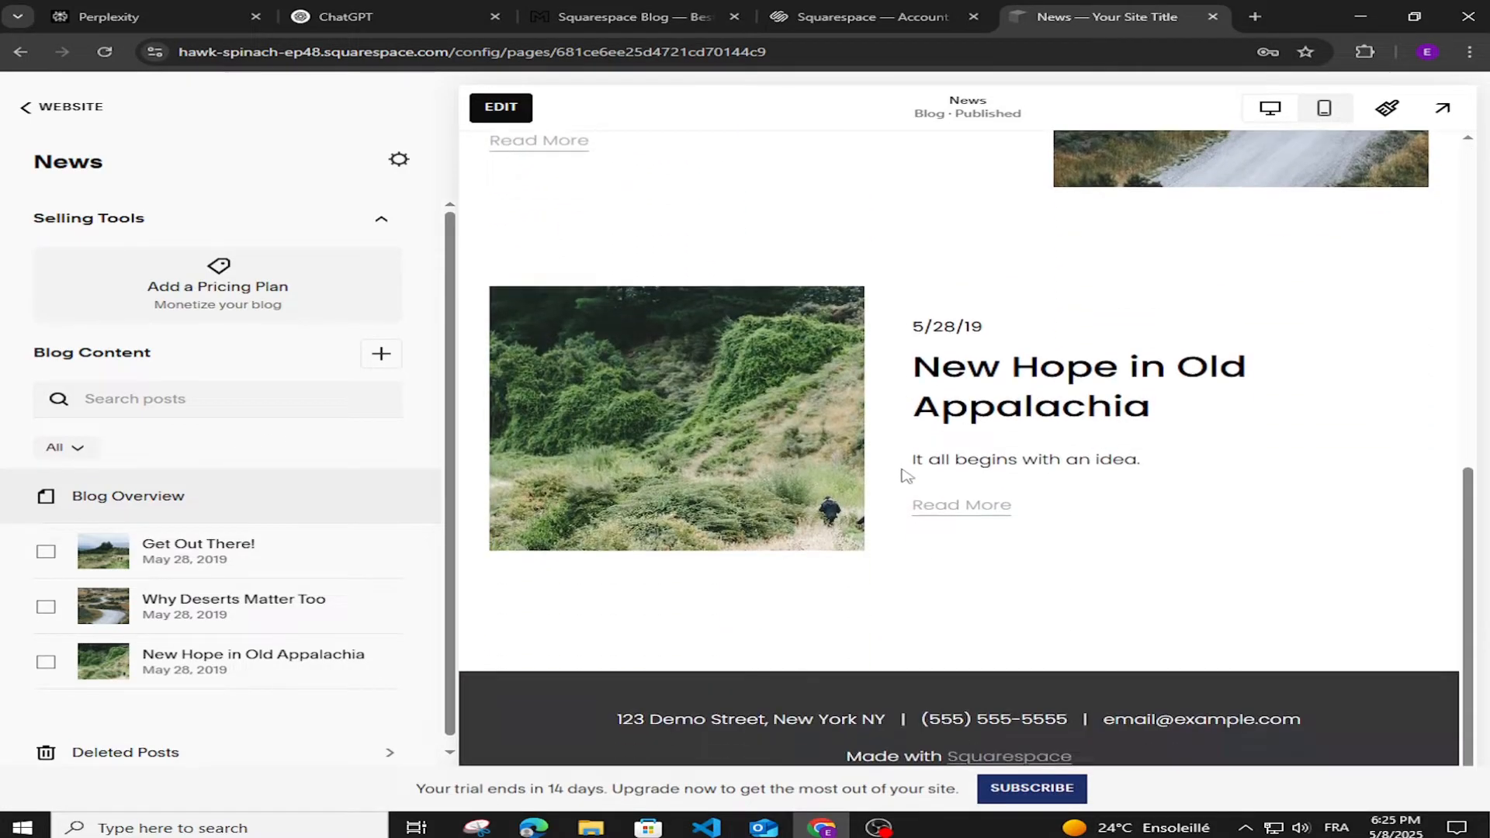
{"action": "scroll", "coordinate": [721, 526], "scroll_direction": "up", "scroll_amount": 10}
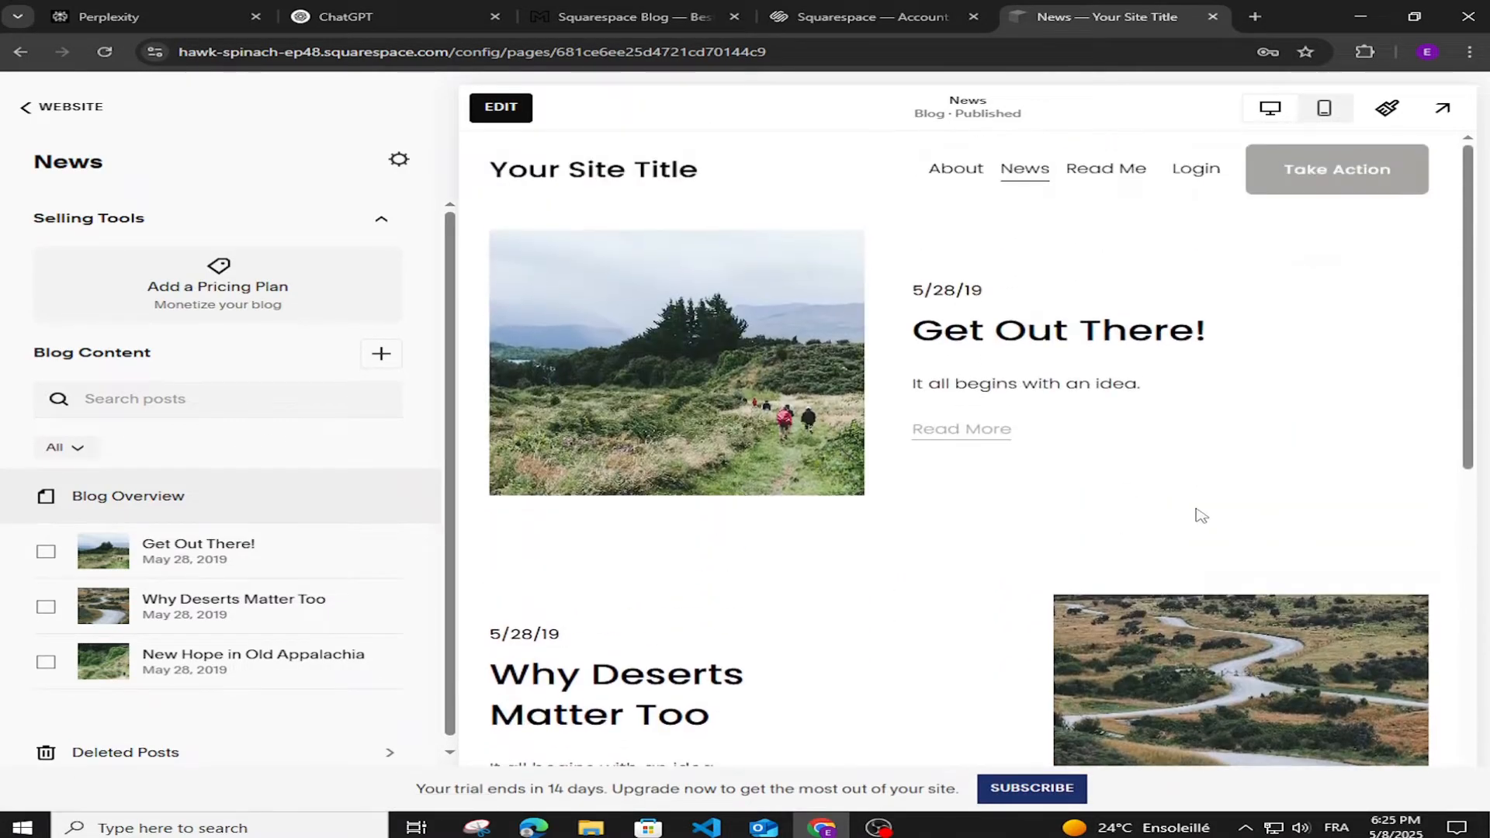
Step: Examine the content settings of the Get Out There! post, from the featured image and excerpt to the post URL
{"action": "left_click", "coordinate": [390, 552]}
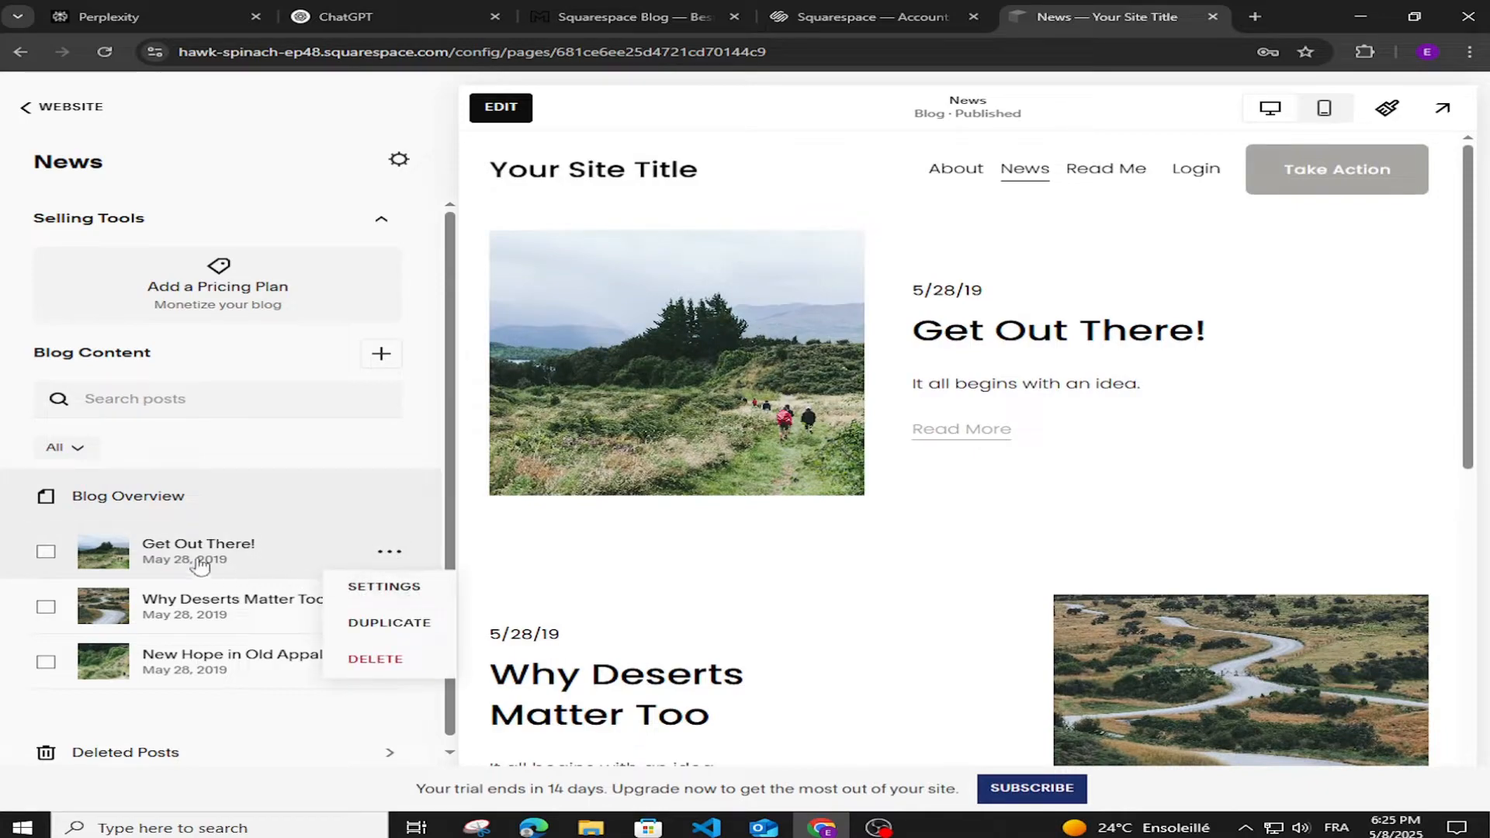
{"action": "left_click", "coordinate": [388, 553]}
{"action": "left_click", "coordinate": [389, 555]}
{"action": "left_click", "coordinate": [404, 591]}
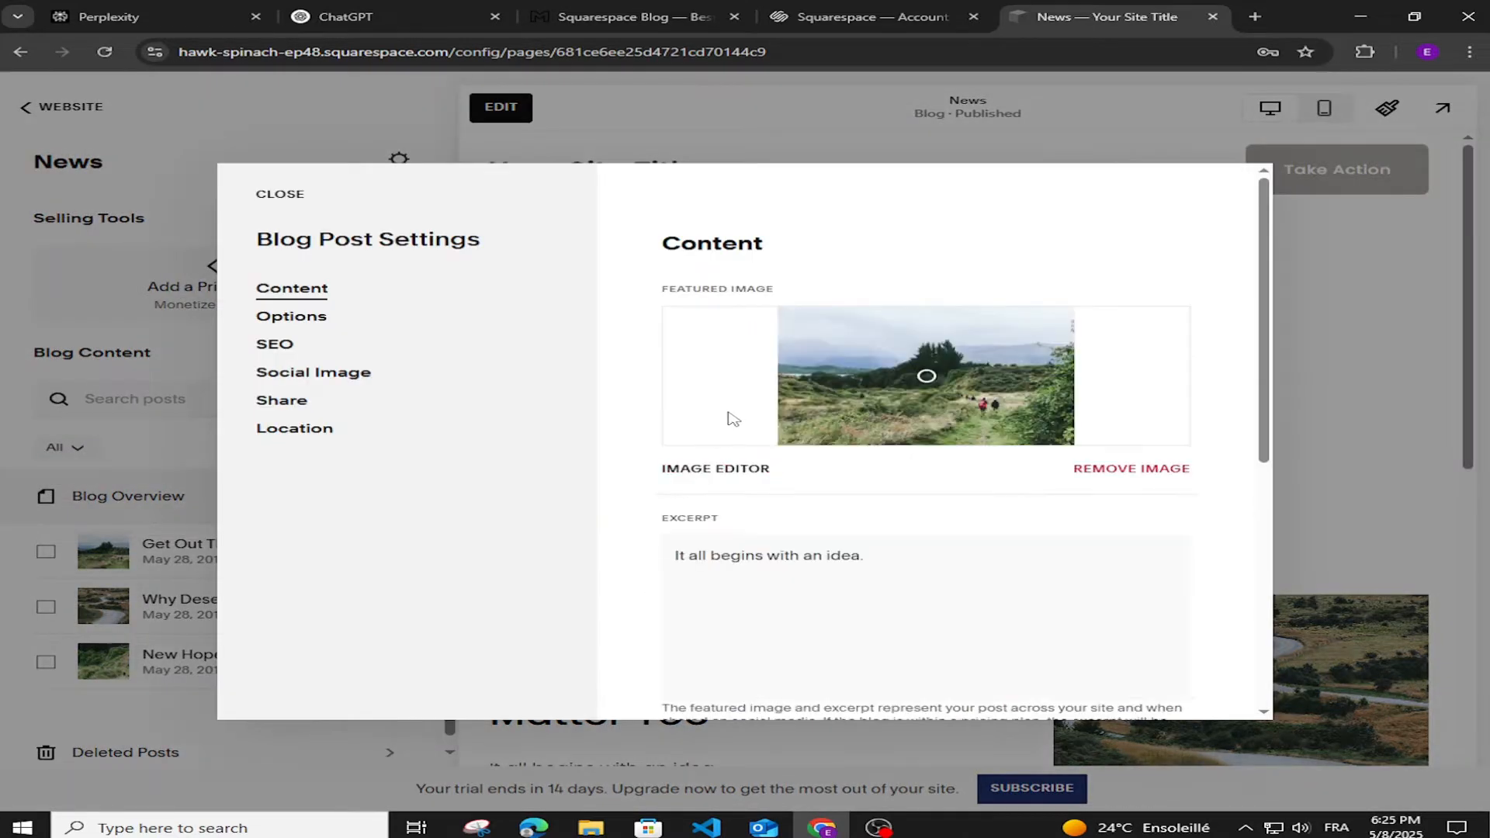
{"action": "scroll", "coordinate": [733, 419], "scroll_direction": "down", "scroll_amount": 1}
{"action": "scroll", "coordinate": [723, 463], "scroll_direction": "up", "scroll_amount": 1}
{"action": "scroll", "coordinate": [905, 423], "scroll_direction": "down", "scroll_amount": 6}
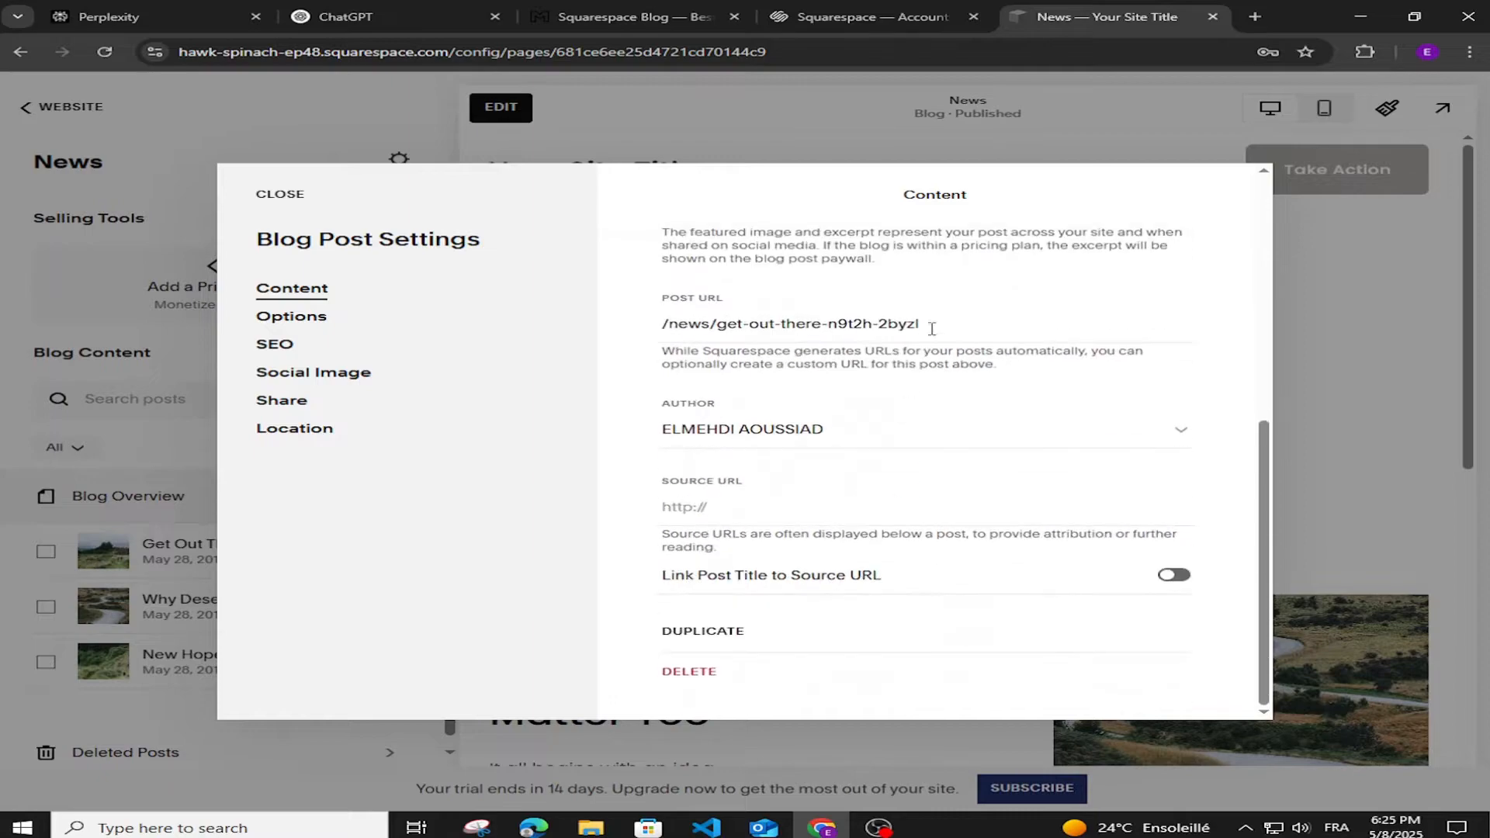
{"action": "left_click", "coordinate": [940, 329]}
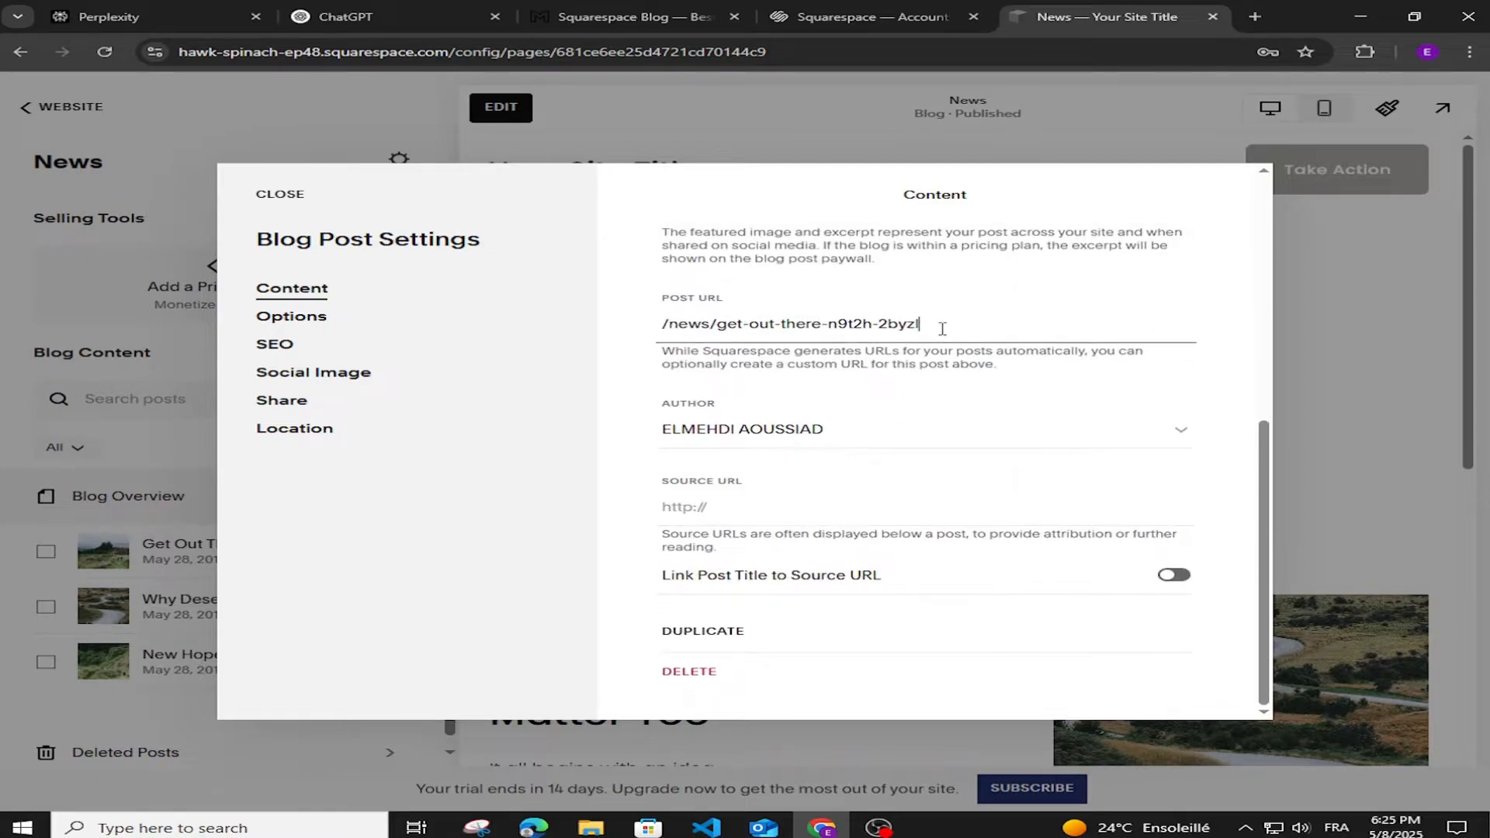
Step: Examine the publishing options and SEO settings of the Get Out There! post and close its settings
{"action": "left_click", "coordinate": [292, 317]}
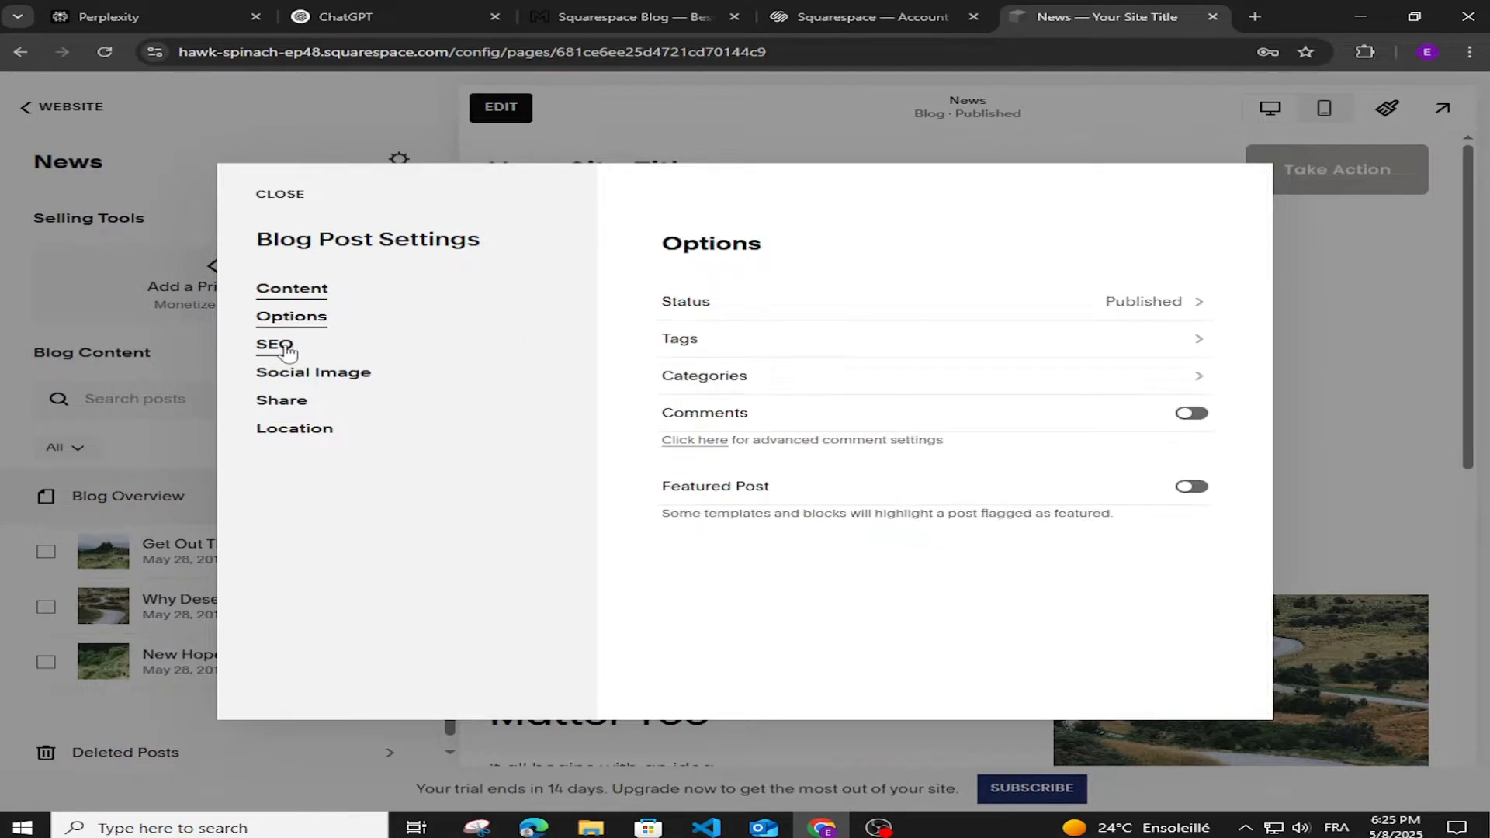
{"action": "left_click", "coordinate": [275, 345]}
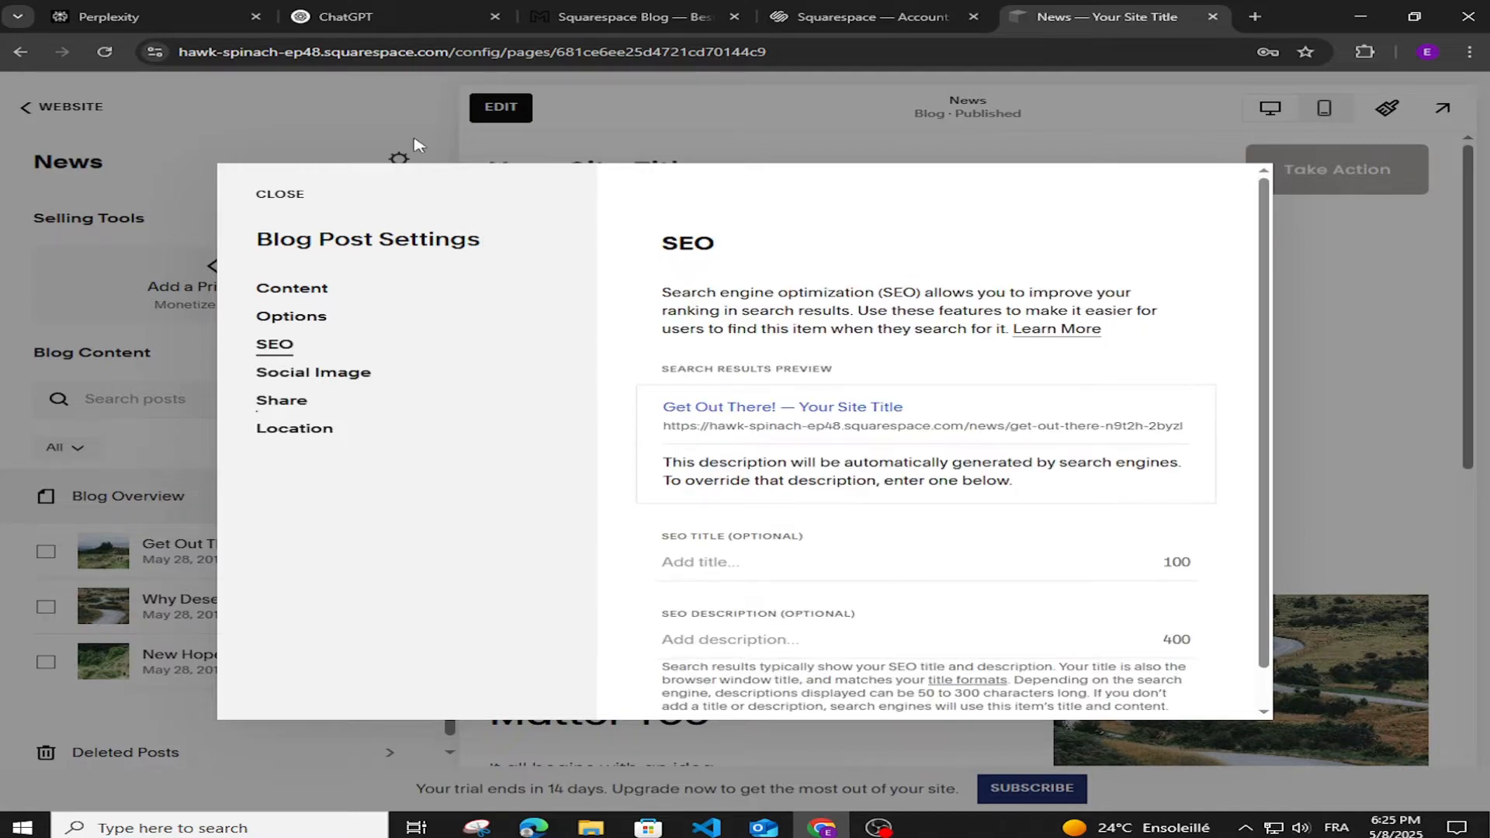
{"action": "left_click", "coordinate": [417, 145]}
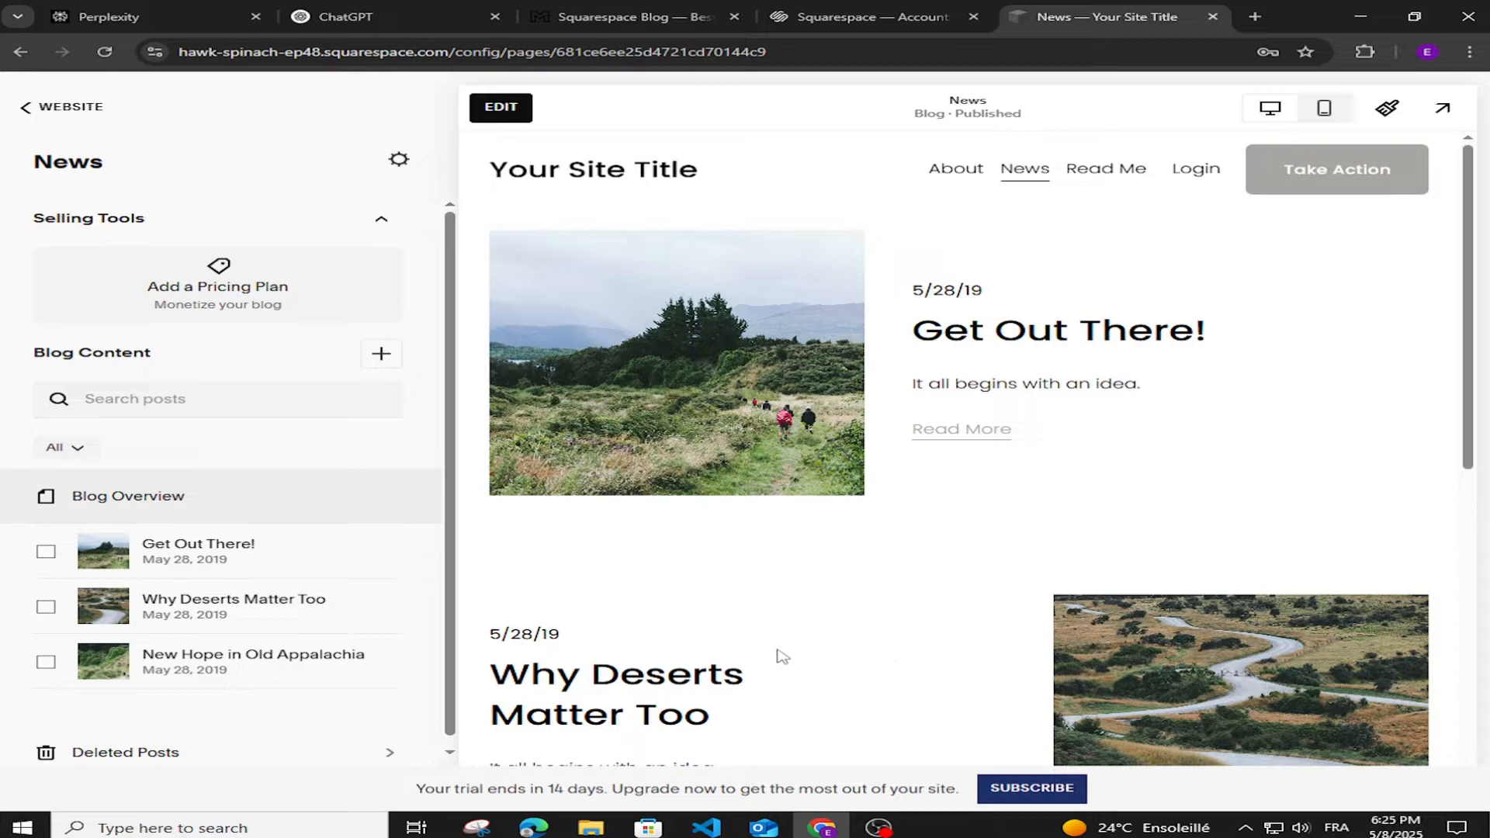
Step: Add a new post to the News blog with the title "Blog Post Title"
{"action": "left_click", "coordinate": [382, 356]}
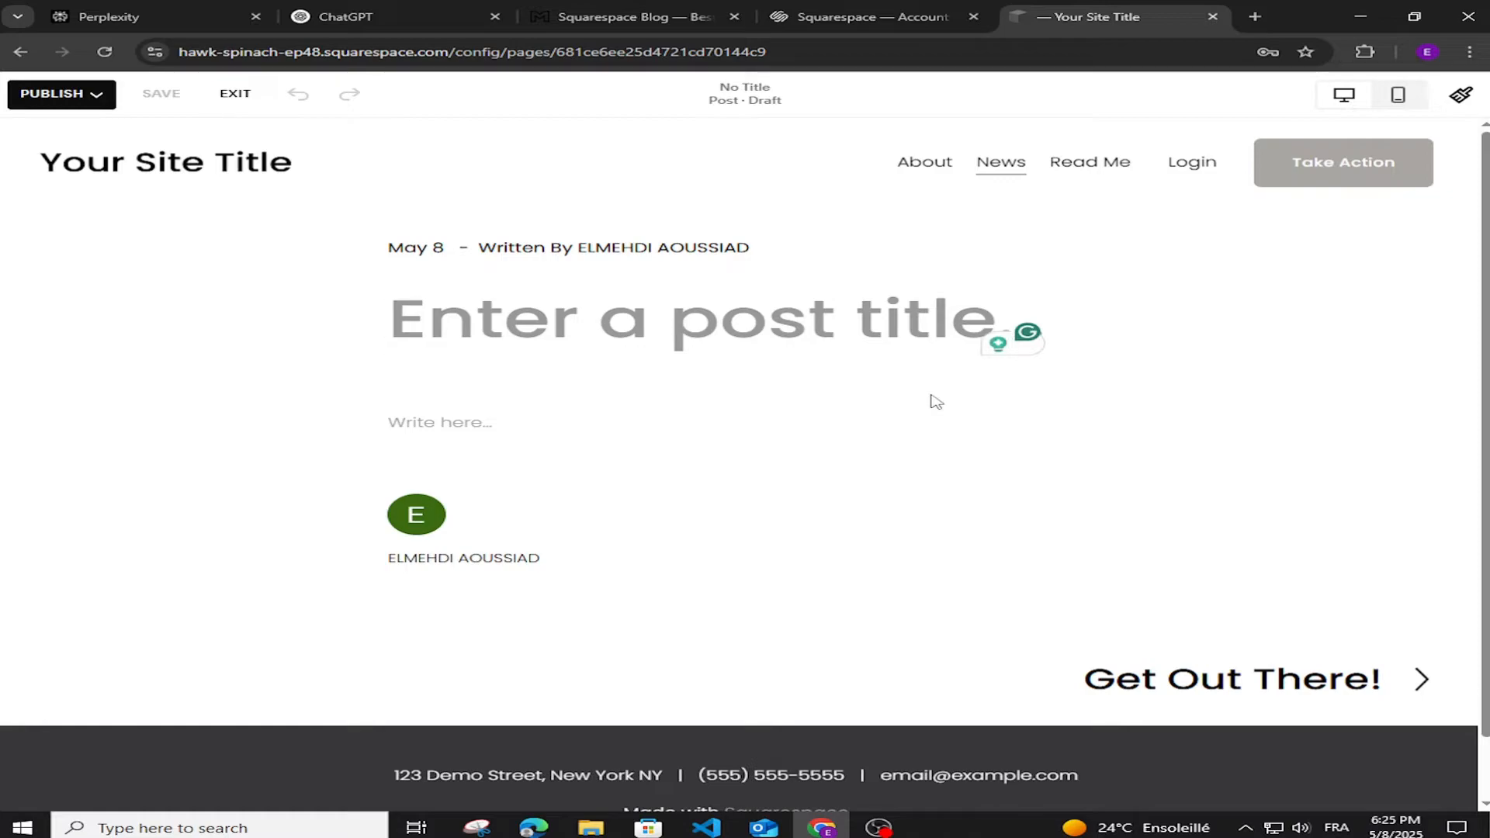
{"action": "type", "text": "B"}
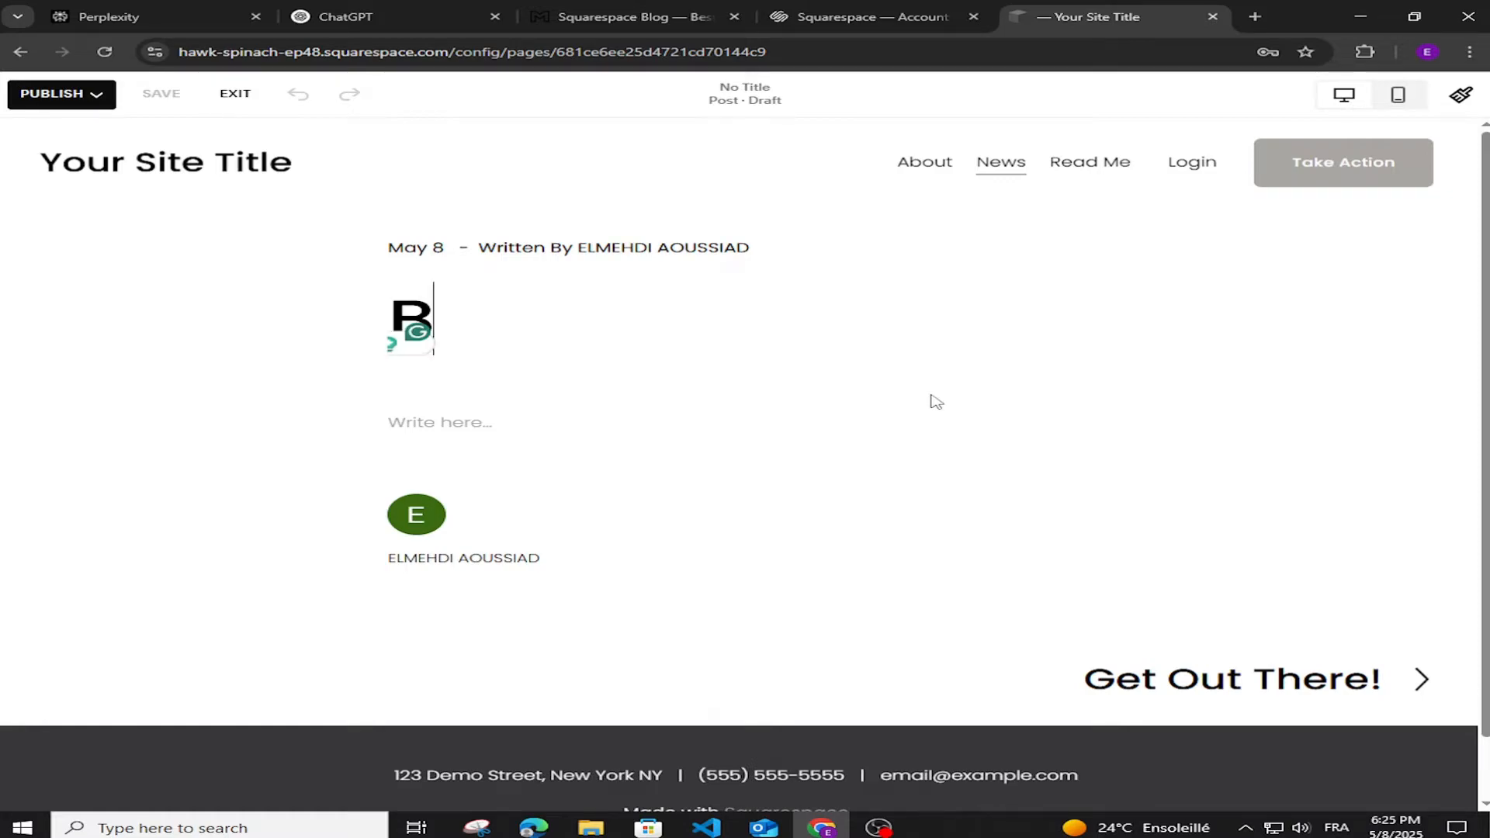
{"action": "type", "text": "log Post Titke"}
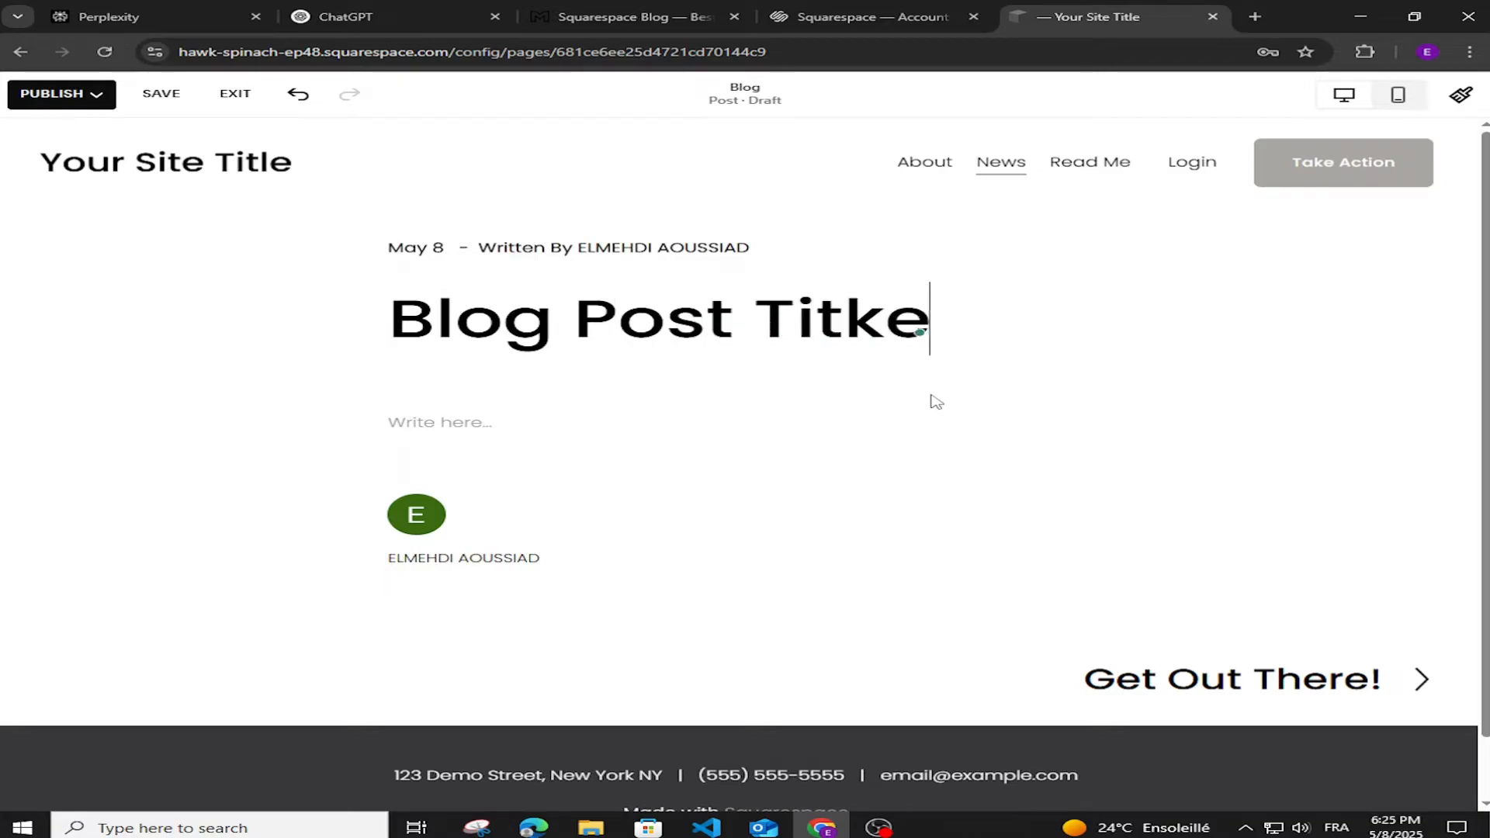
{"action": "key", "text": "BackSpace"}
{"action": "key", "text": "BackSpace"}
{"action": "type", "text": "le"}
Step: Examine the new post's body text formatting options and the content blocks that can be added, without inserting any
{"action": "left_click", "coordinate": [523, 433]}
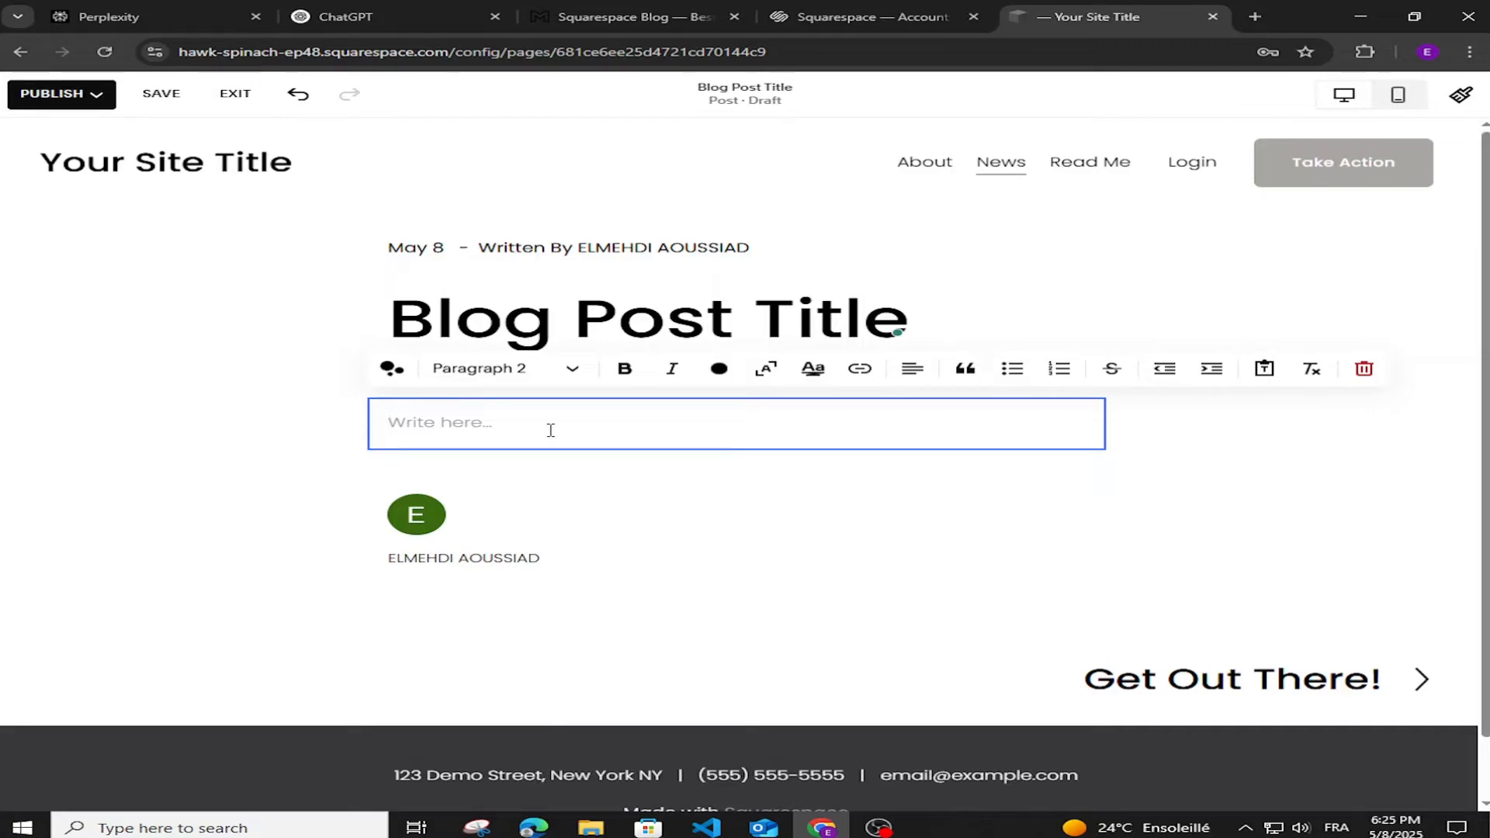
{"action": "left_click", "coordinate": [237, 458]}
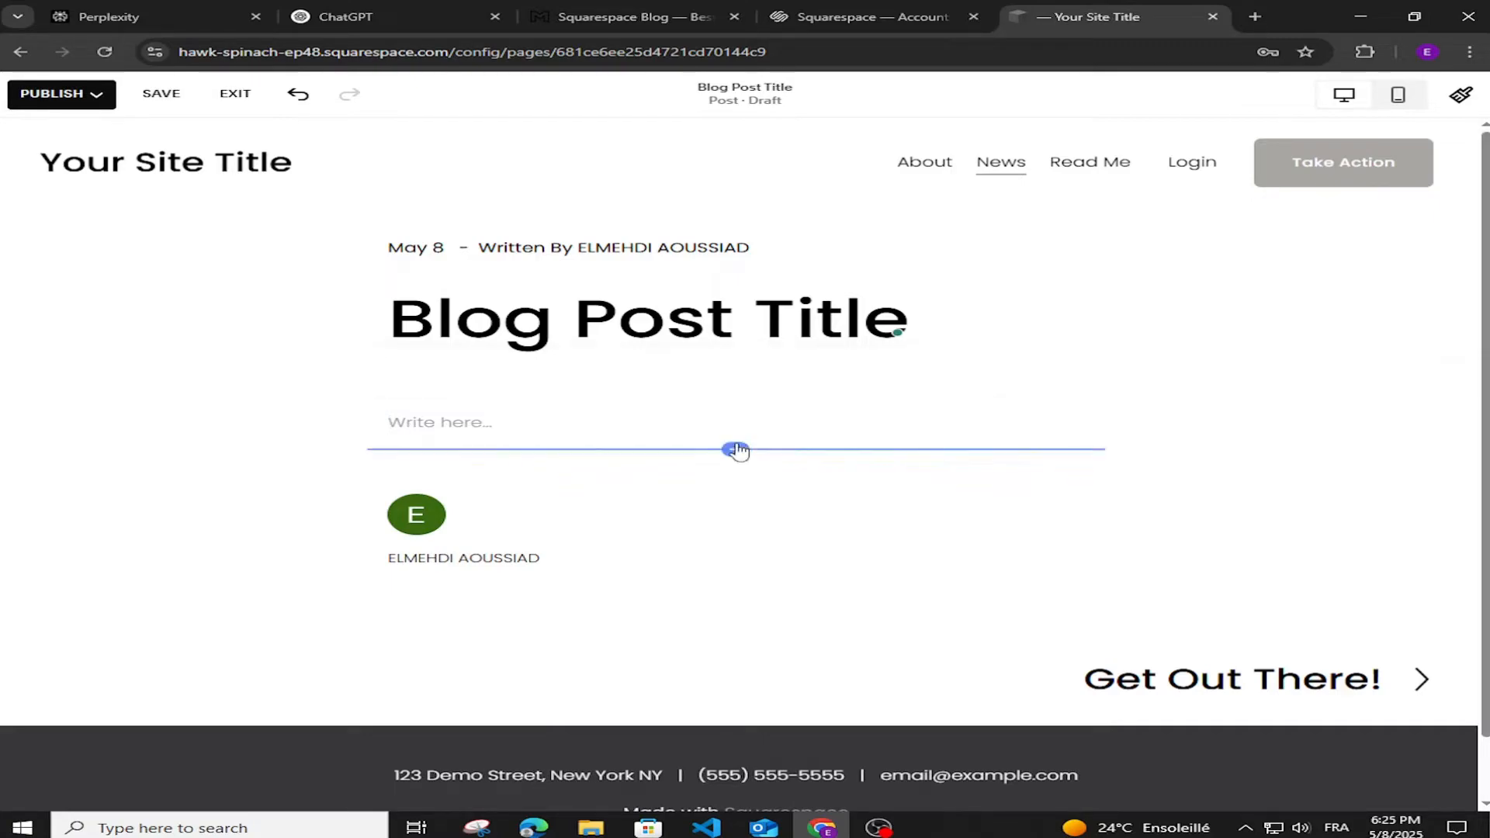
{"action": "left_click", "coordinate": [734, 400]}
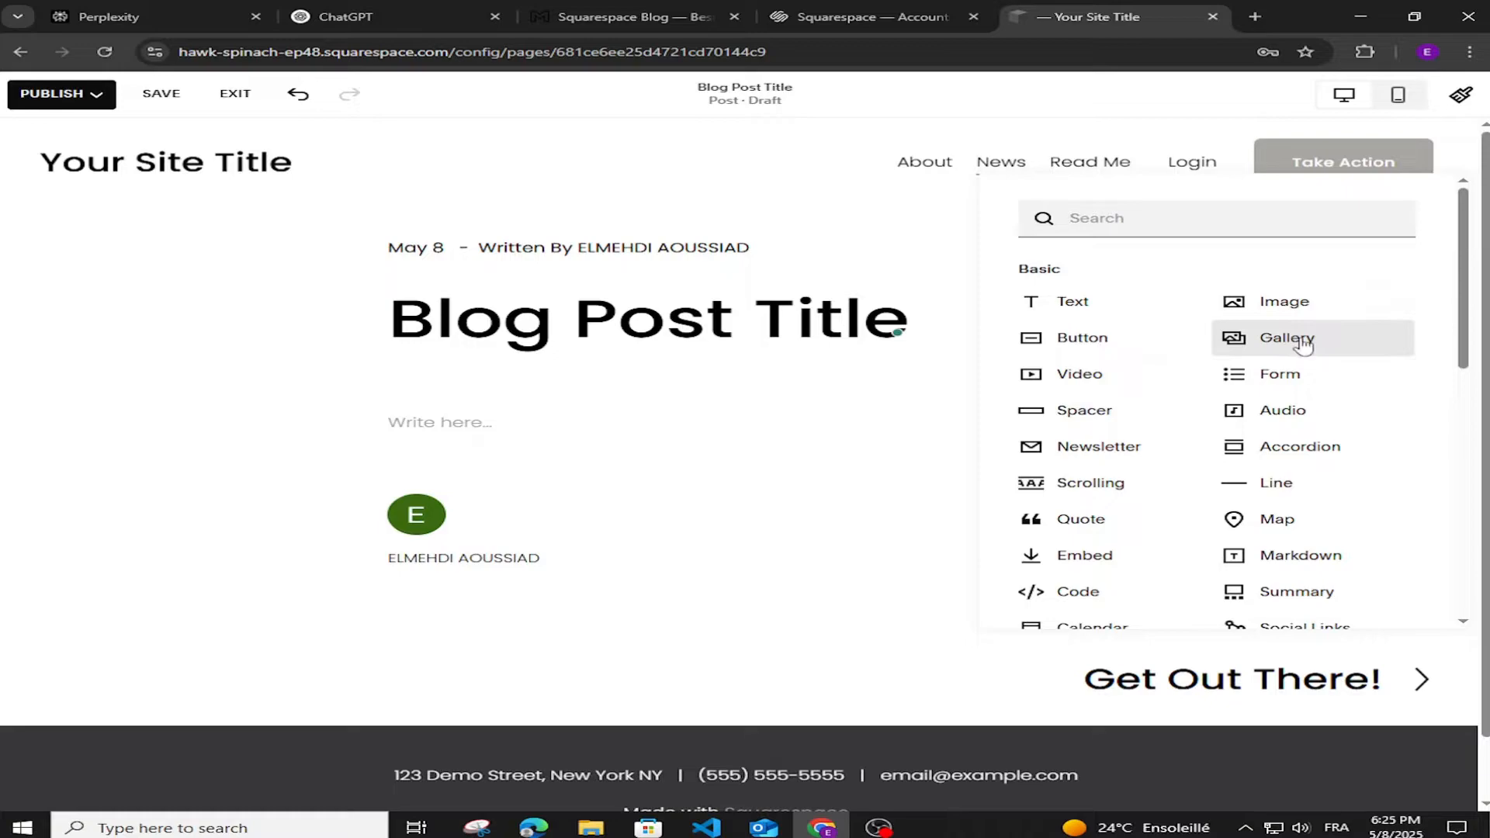
{"action": "scroll", "coordinate": [1162, 487], "scroll_direction": "down", "scroll_amount": 1}
{"action": "scroll", "coordinate": [1161, 486], "scroll_direction": "down", "scroll_amount": 7}
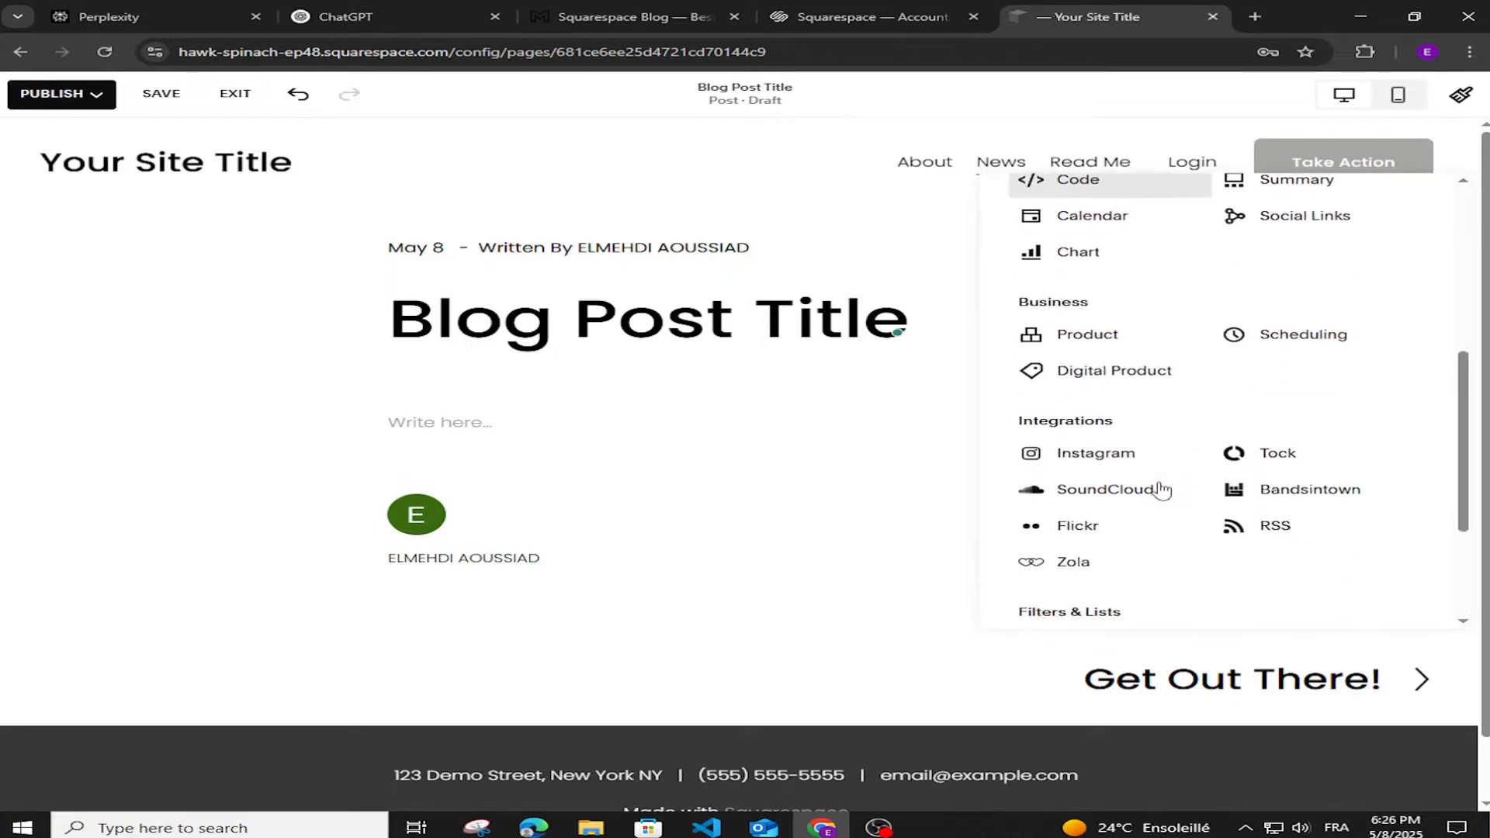
{"action": "scroll", "coordinate": [1162, 506], "scroll_direction": "up", "scroll_amount": 8}
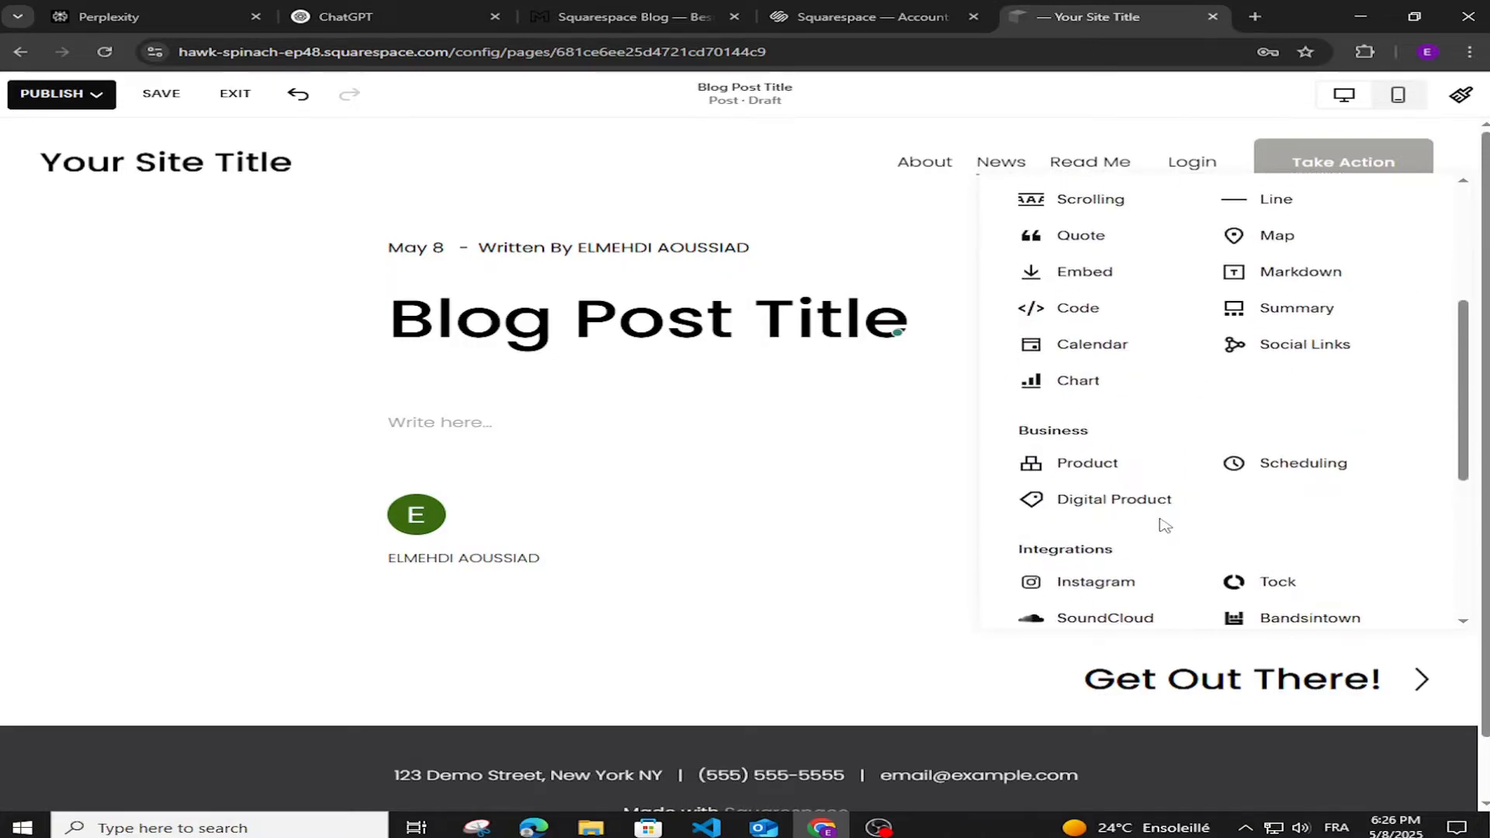
{"action": "left_click", "coordinate": [289, 392]}
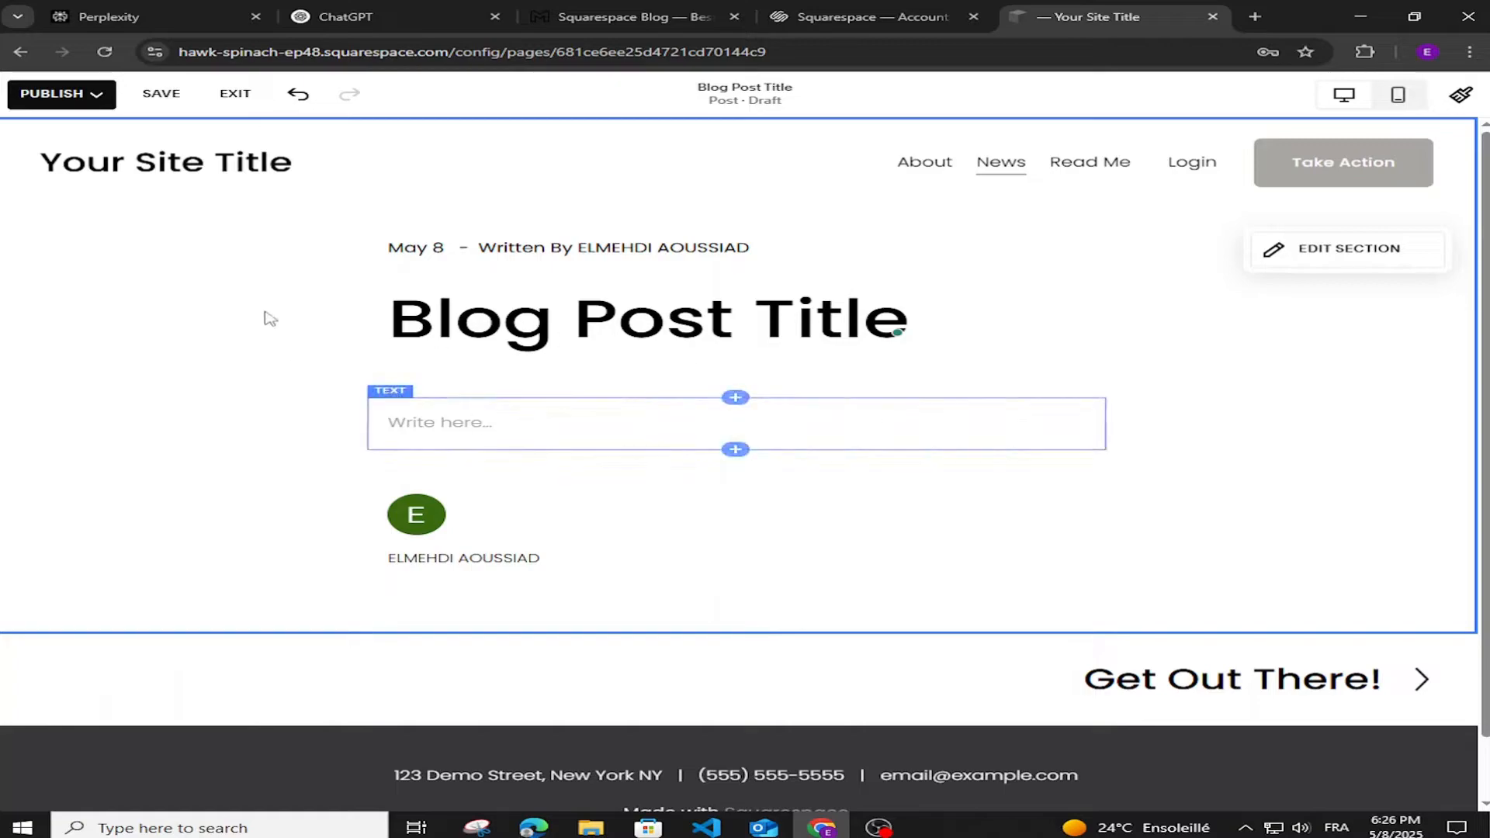
Step: Save the new post as a draft and exit the post editor
{"action": "left_click", "coordinate": [160, 95]}
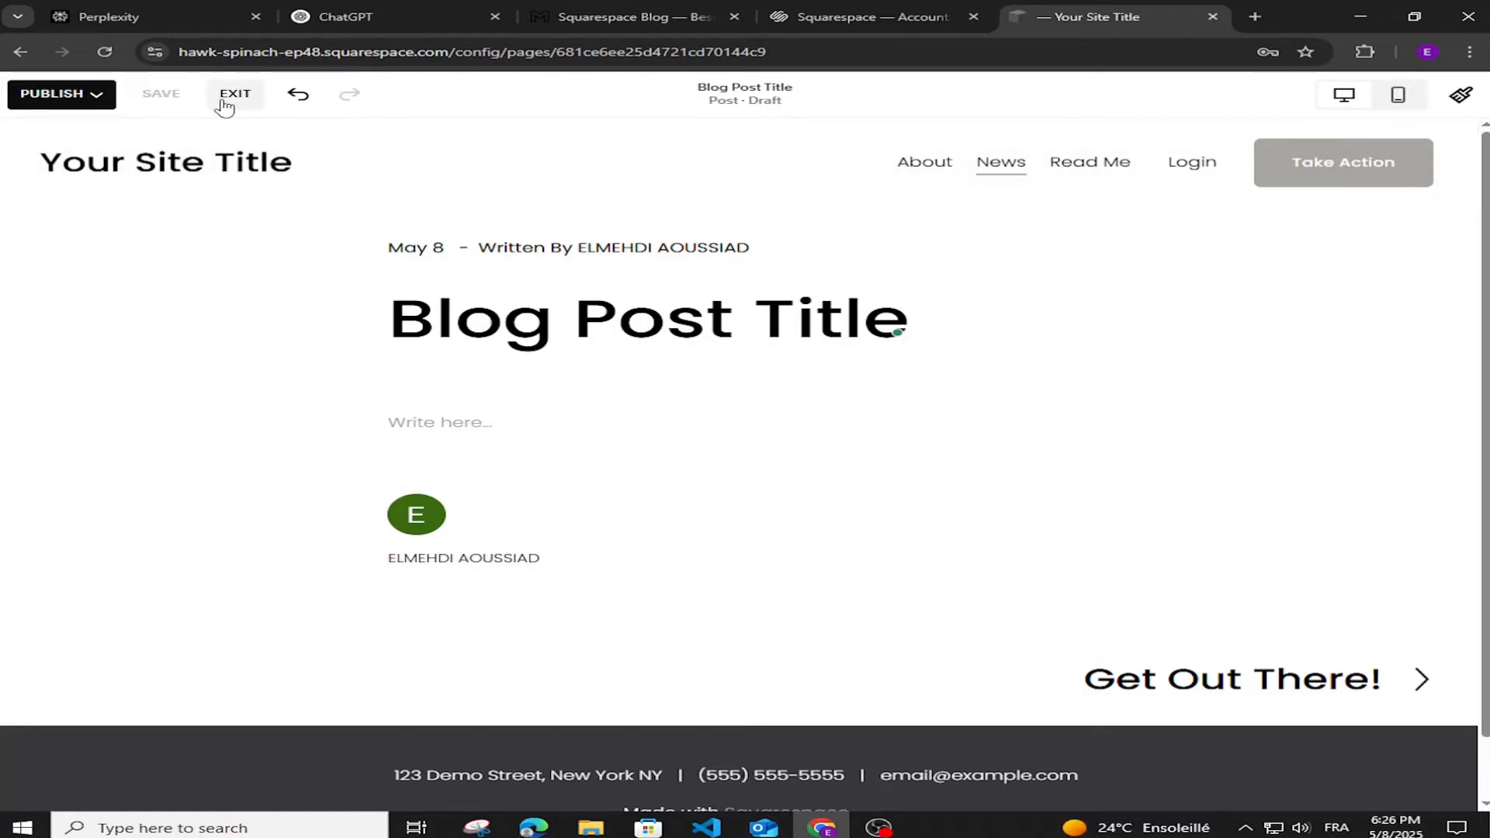
{"action": "left_click", "coordinate": [233, 94]}
Step: Open the settings of the draft post "Blog Post Title" in the News blog
{"action": "scroll", "coordinate": [292, 469], "scroll_direction": "down", "scroll_amount": 1}
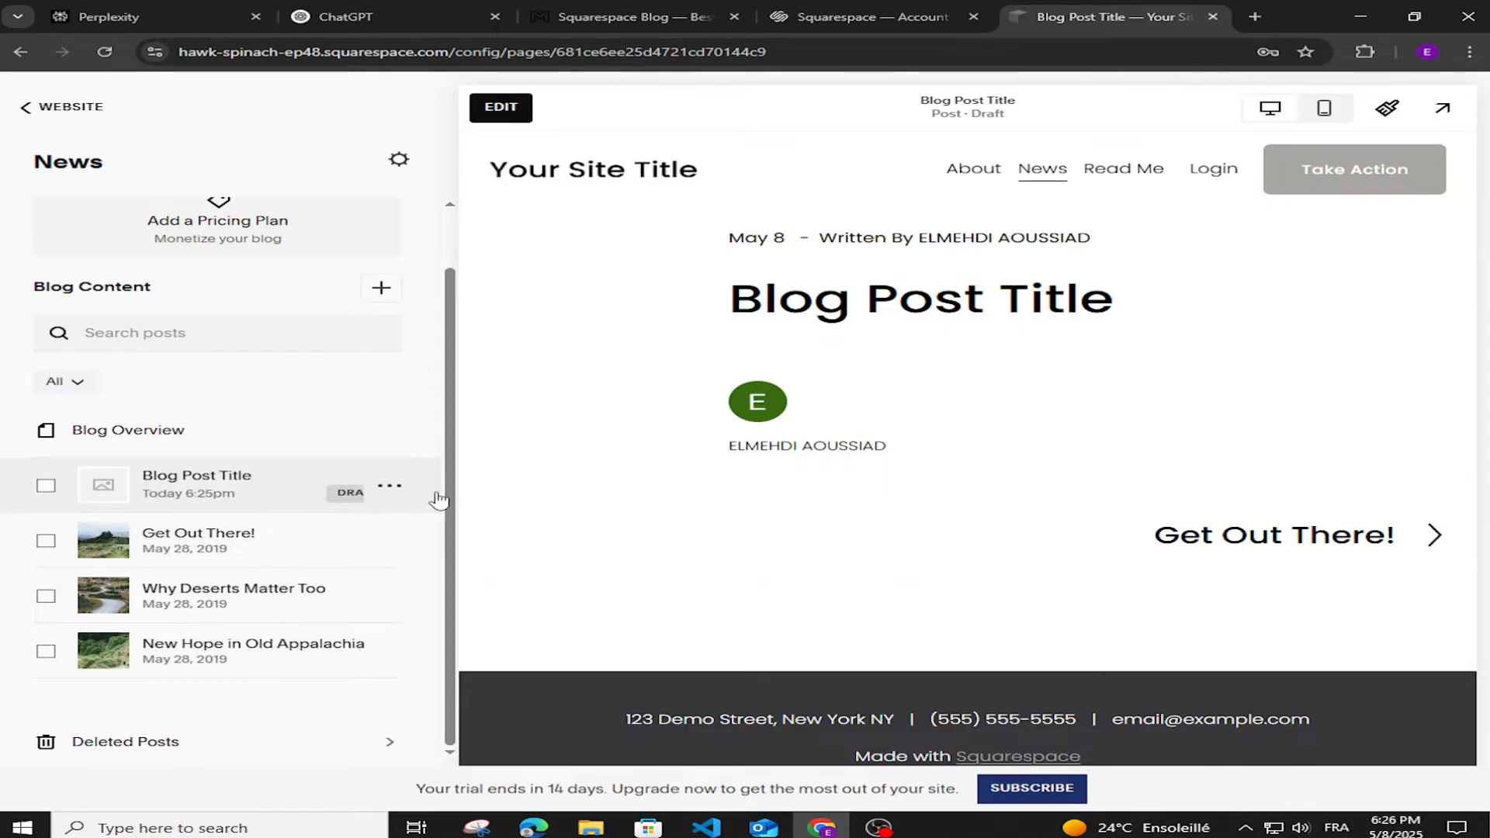
{"action": "left_click", "coordinate": [390, 485]}
{"action": "left_click", "coordinate": [387, 520]}
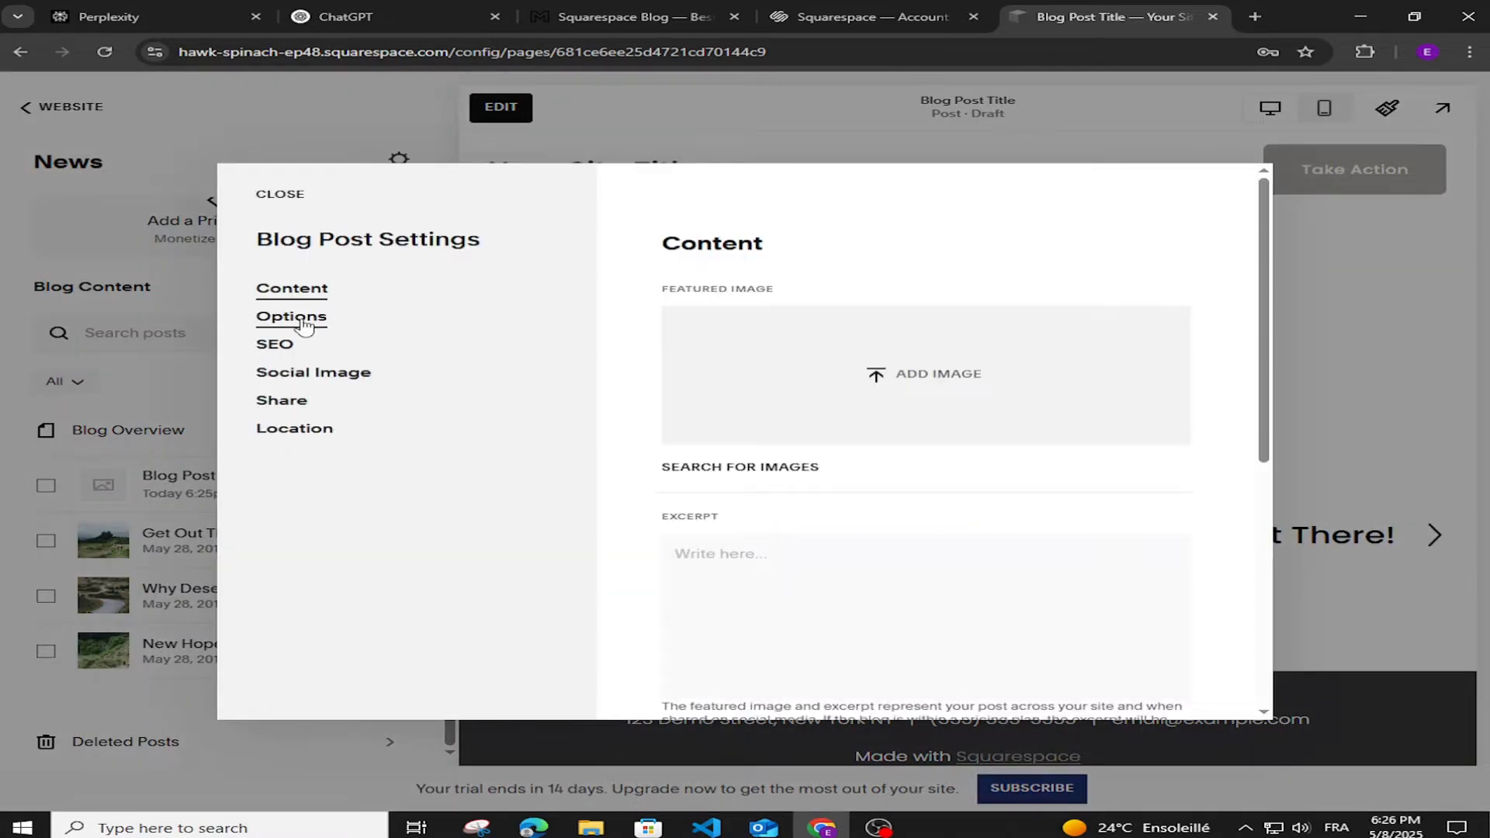
{"action": "left_click", "coordinate": [869, 376]}
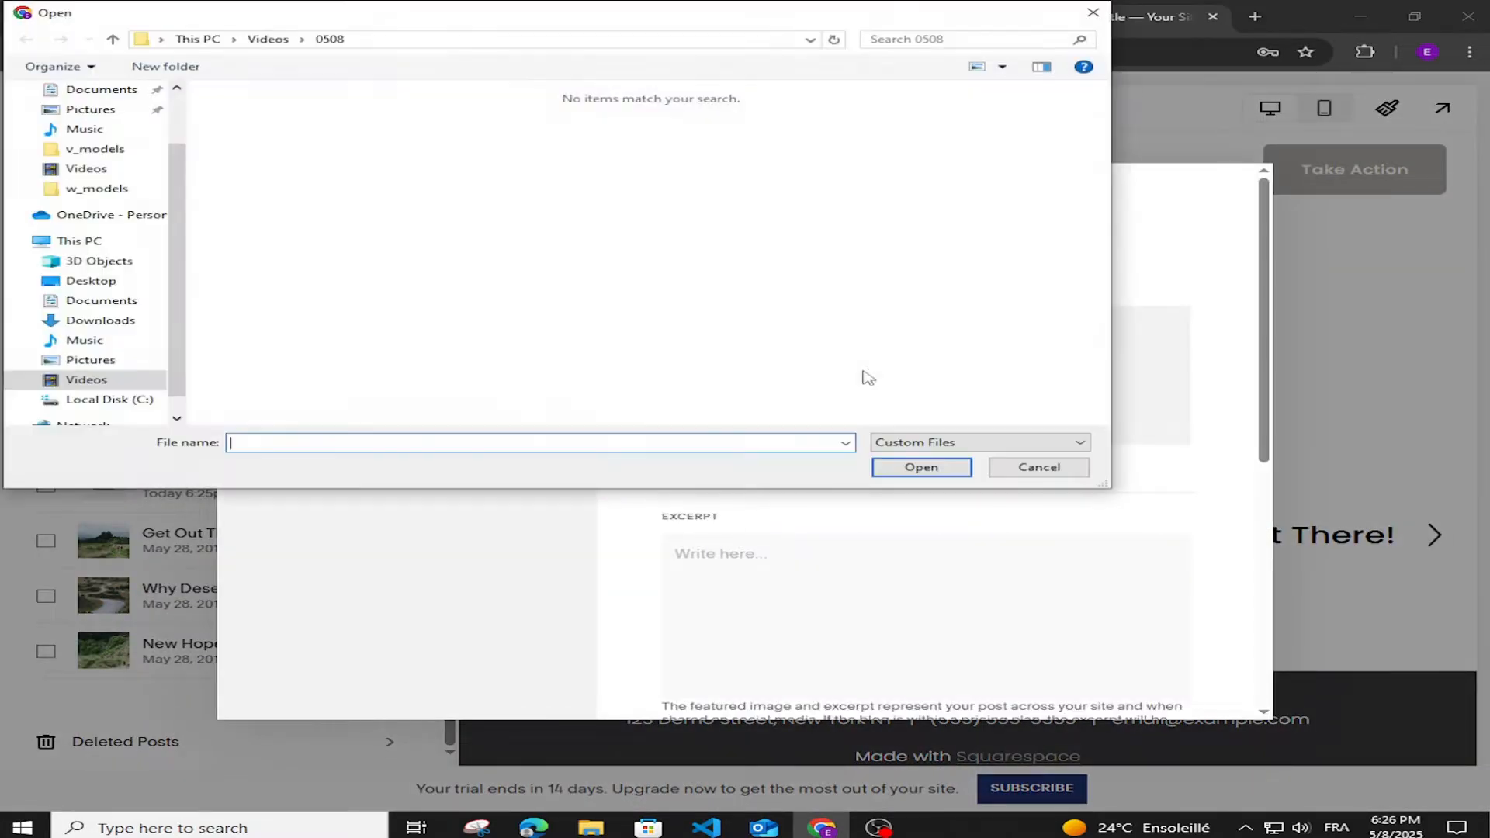
{"action": "scroll", "coordinate": [130, 296], "scroll_direction": "up", "scroll_amount": 2}
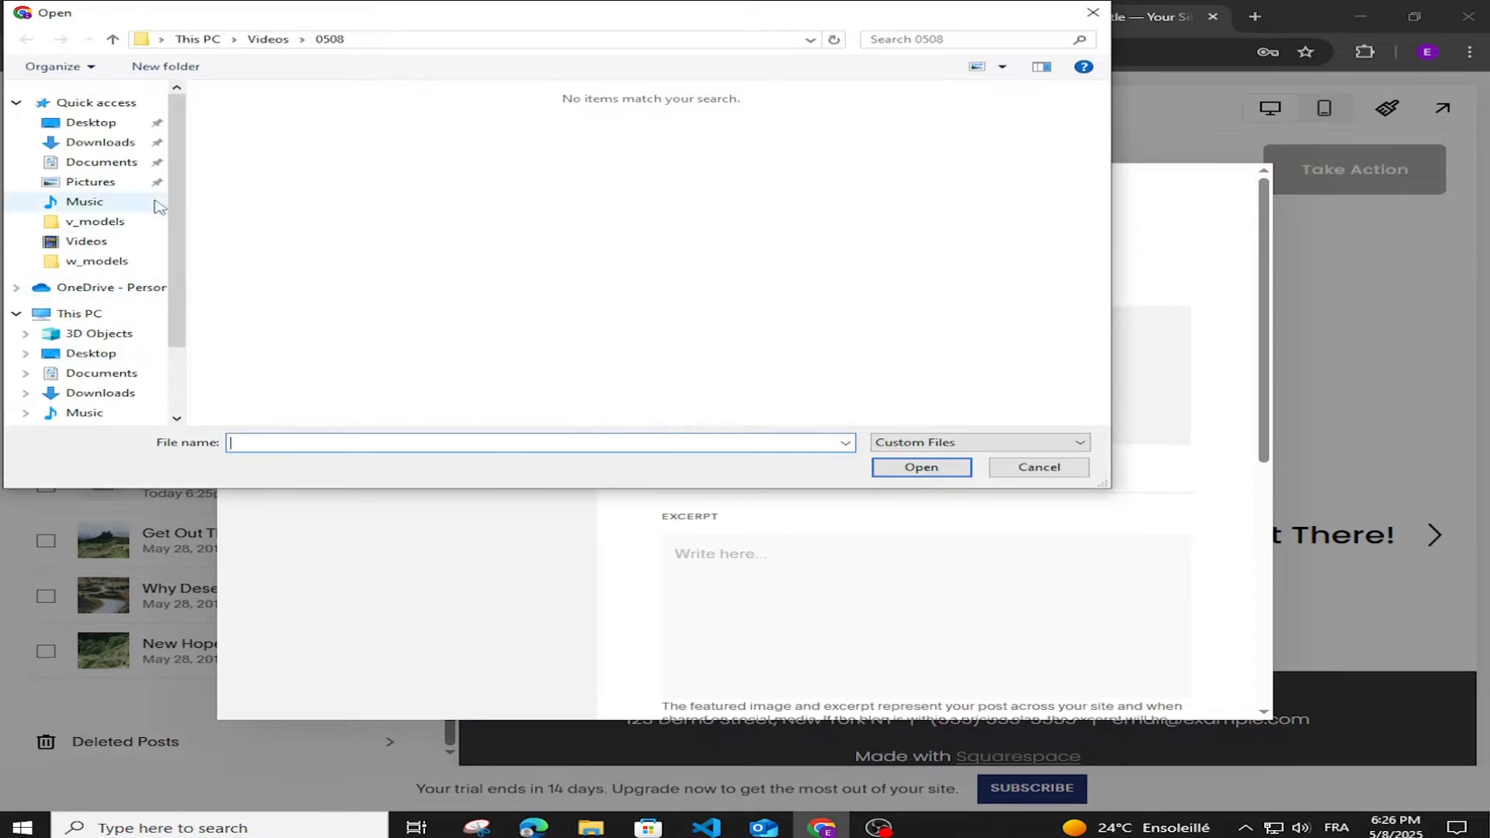
{"action": "left_click", "coordinate": [1092, 13]}
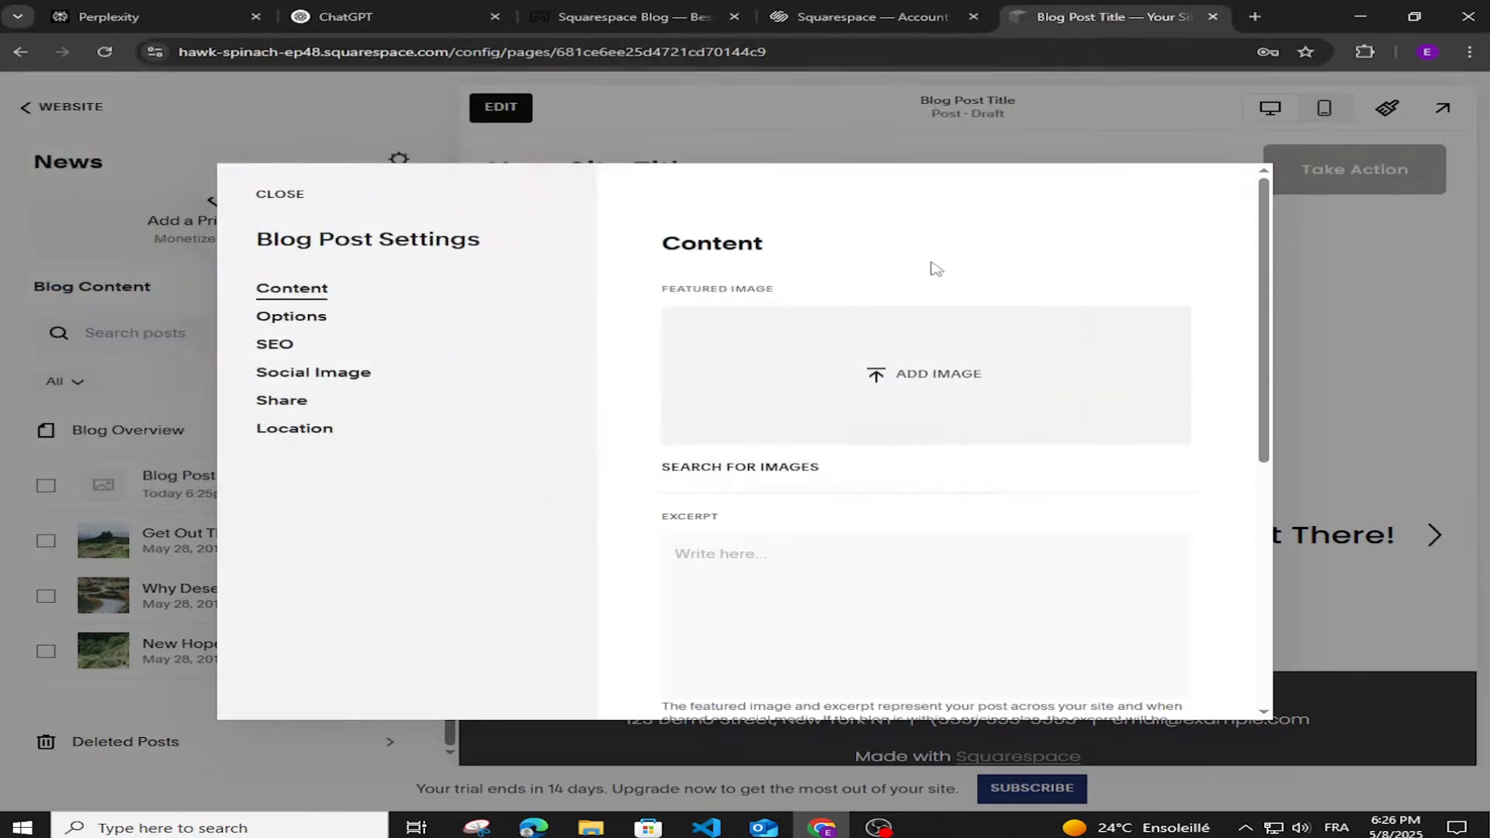
Step: Set the free stock photo of a starry night sky over dark mountains as the post's featured image and save the settings
{"action": "left_click", "coordinate": [739, 468]}
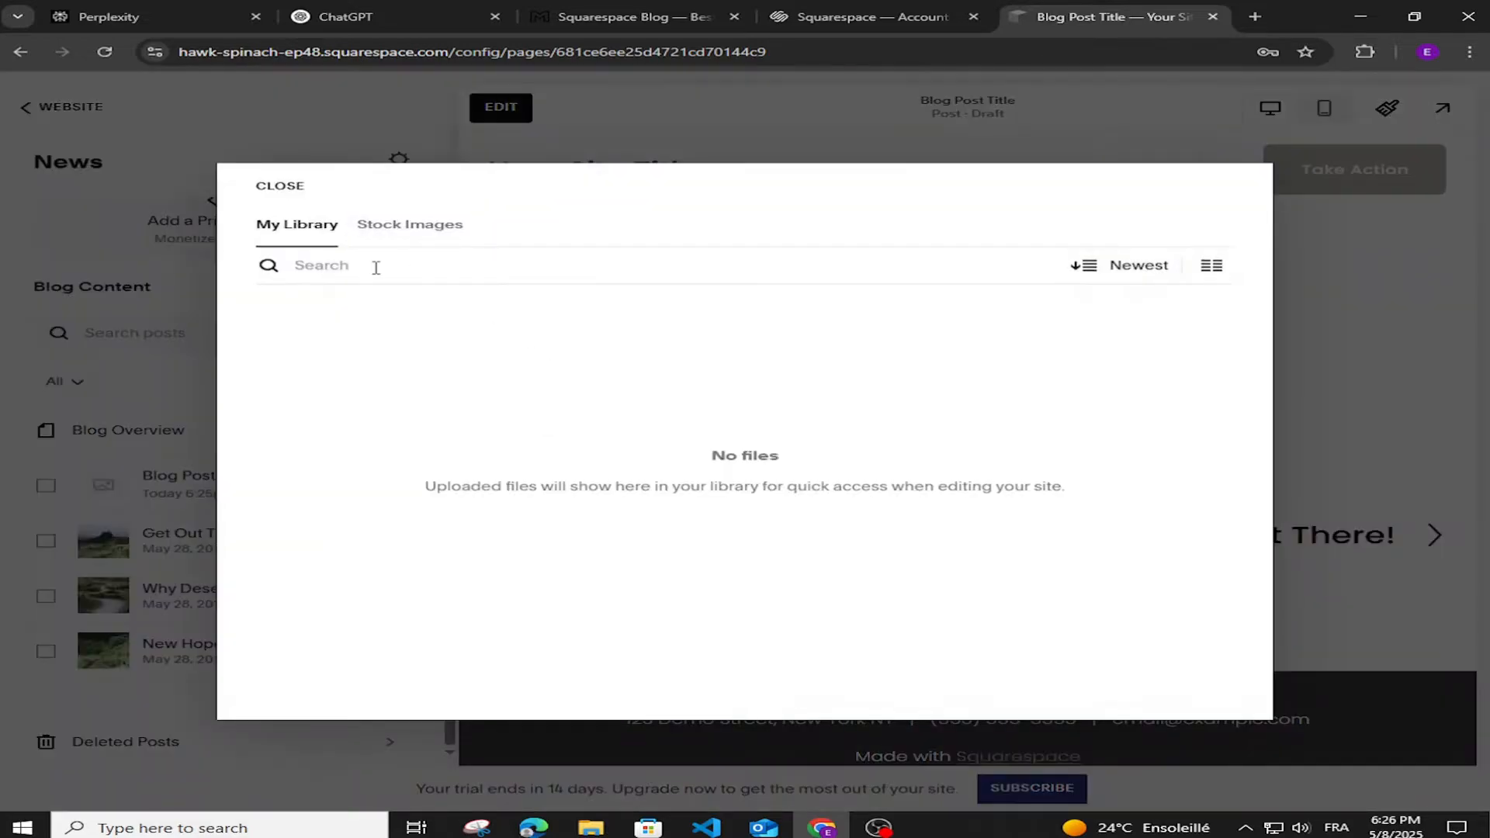
{"action": "left_click", "coordinate": [376, 242]}
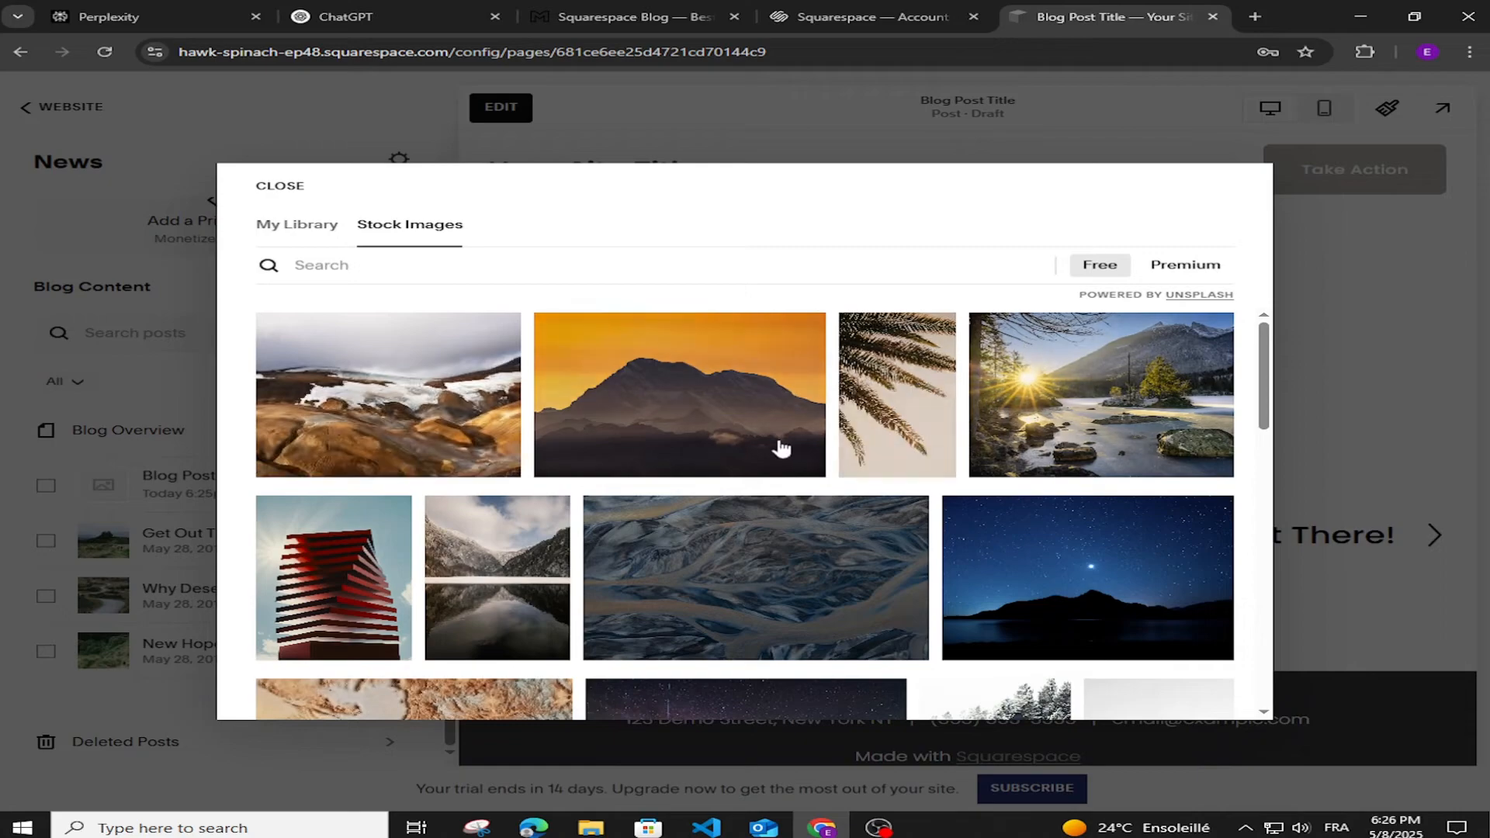
{"action": "scroll", "coordinate": [790, 613], "scroll_direction": "down", "scroll_amount": 2}
{"action": "left_click", "coordinate": [1093, 468]}
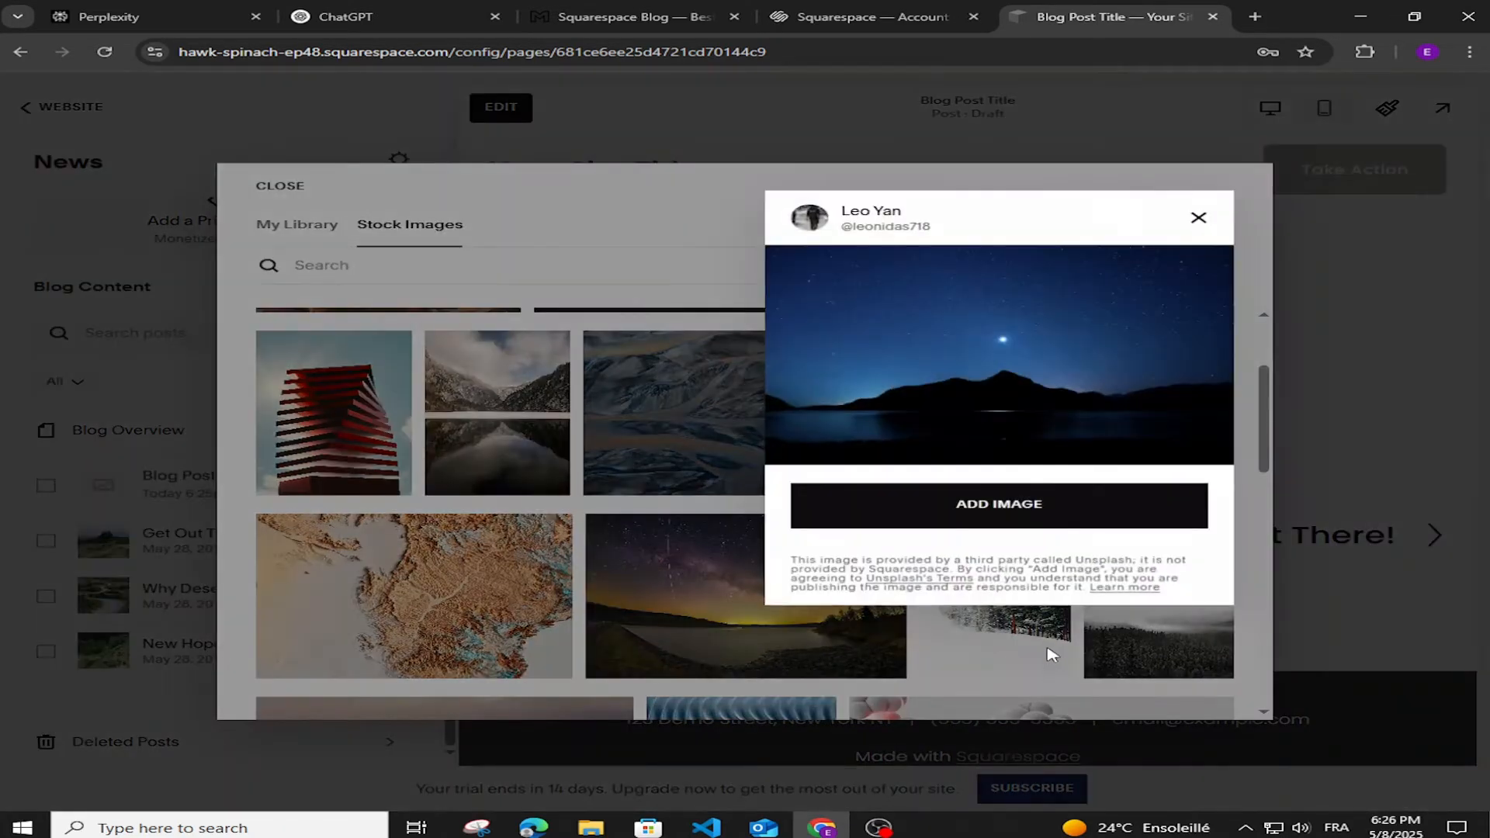
{"action": "left_click", "coordinate": [1038, 511]}
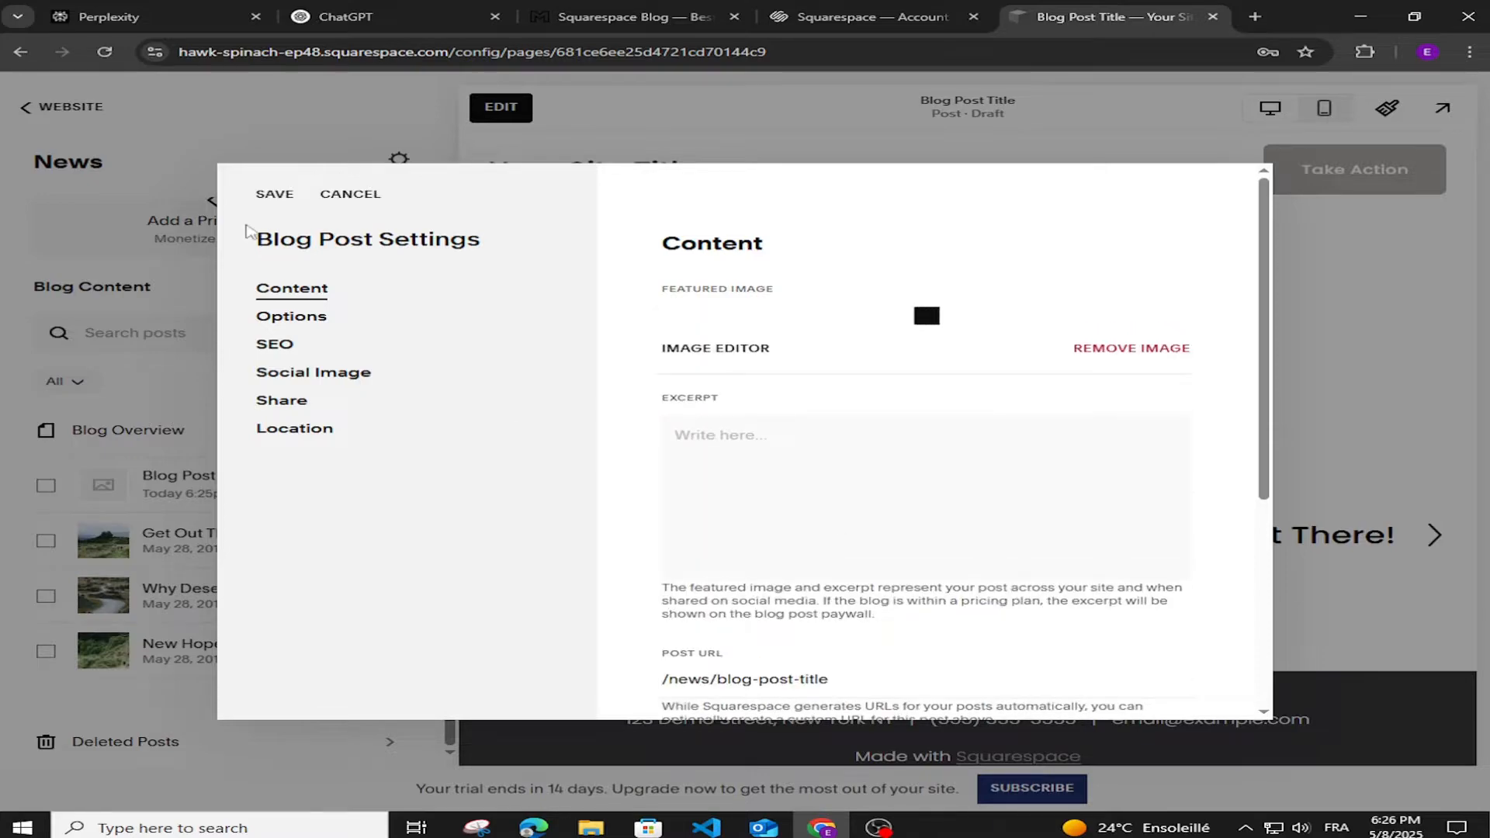
{"action": "left_click", "coordinate": [274, 195]}
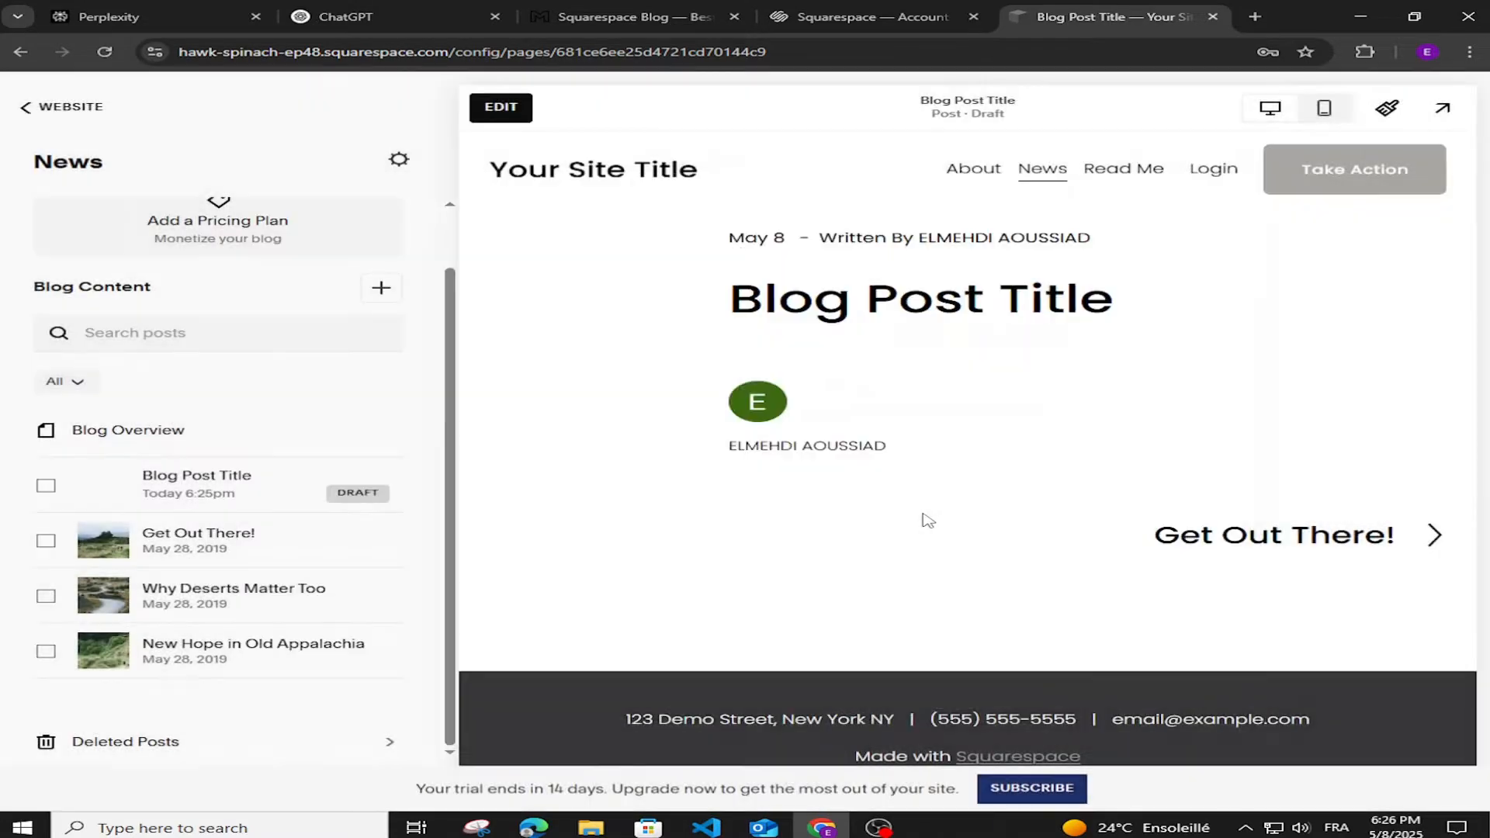
Step: Open the draft post "Blog Post Title" for editing and start editing its empty body text
{"action": "scroll", "coordinate": [393, 545], "scroll_direction": "up", "scroll_amount": 1}
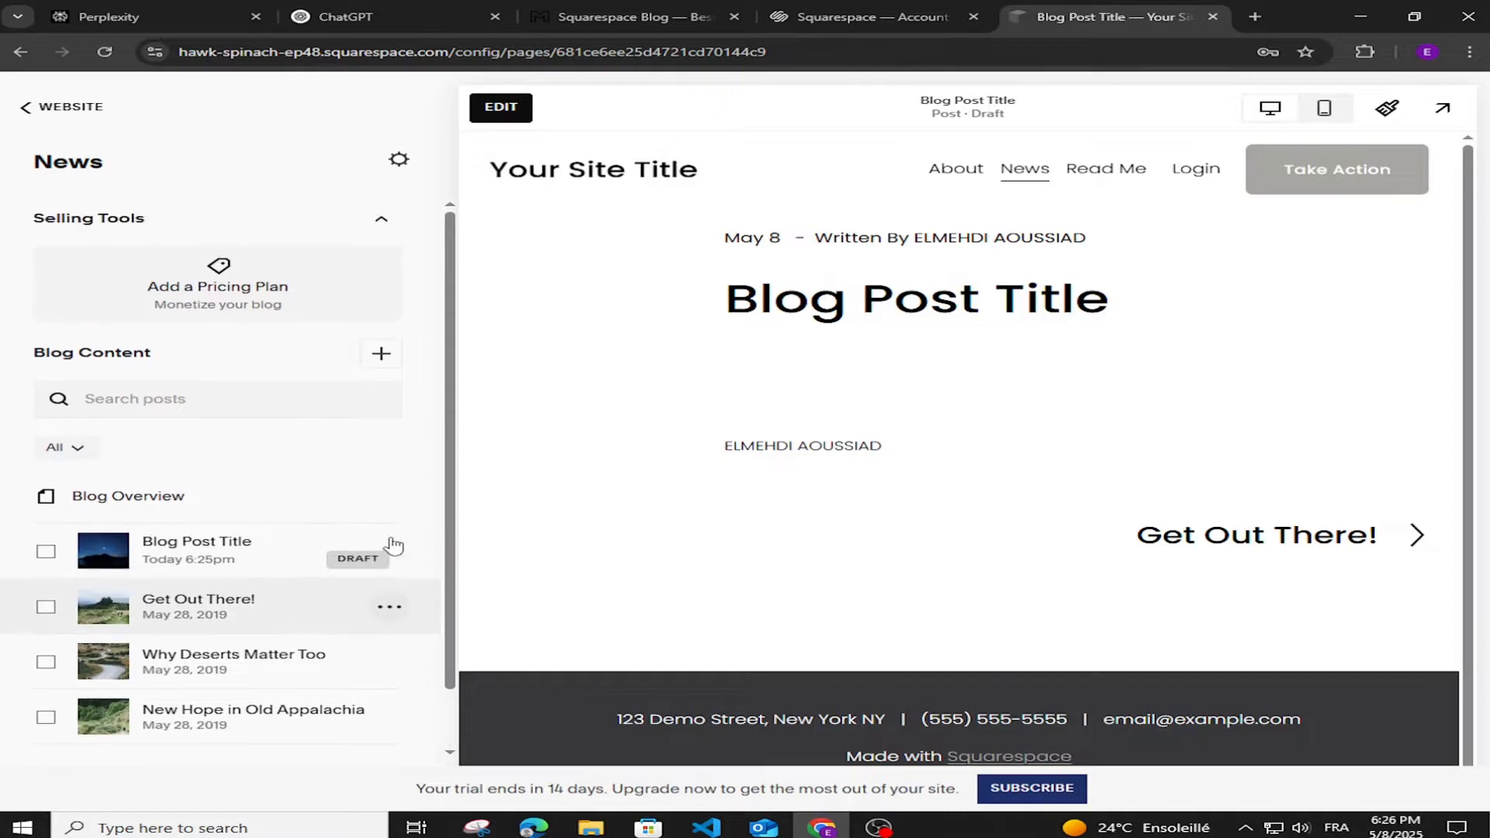
{"action": "scroll", "coordinate": [373, 526], "scroll_direction": "down", "scroll_amount": 1}
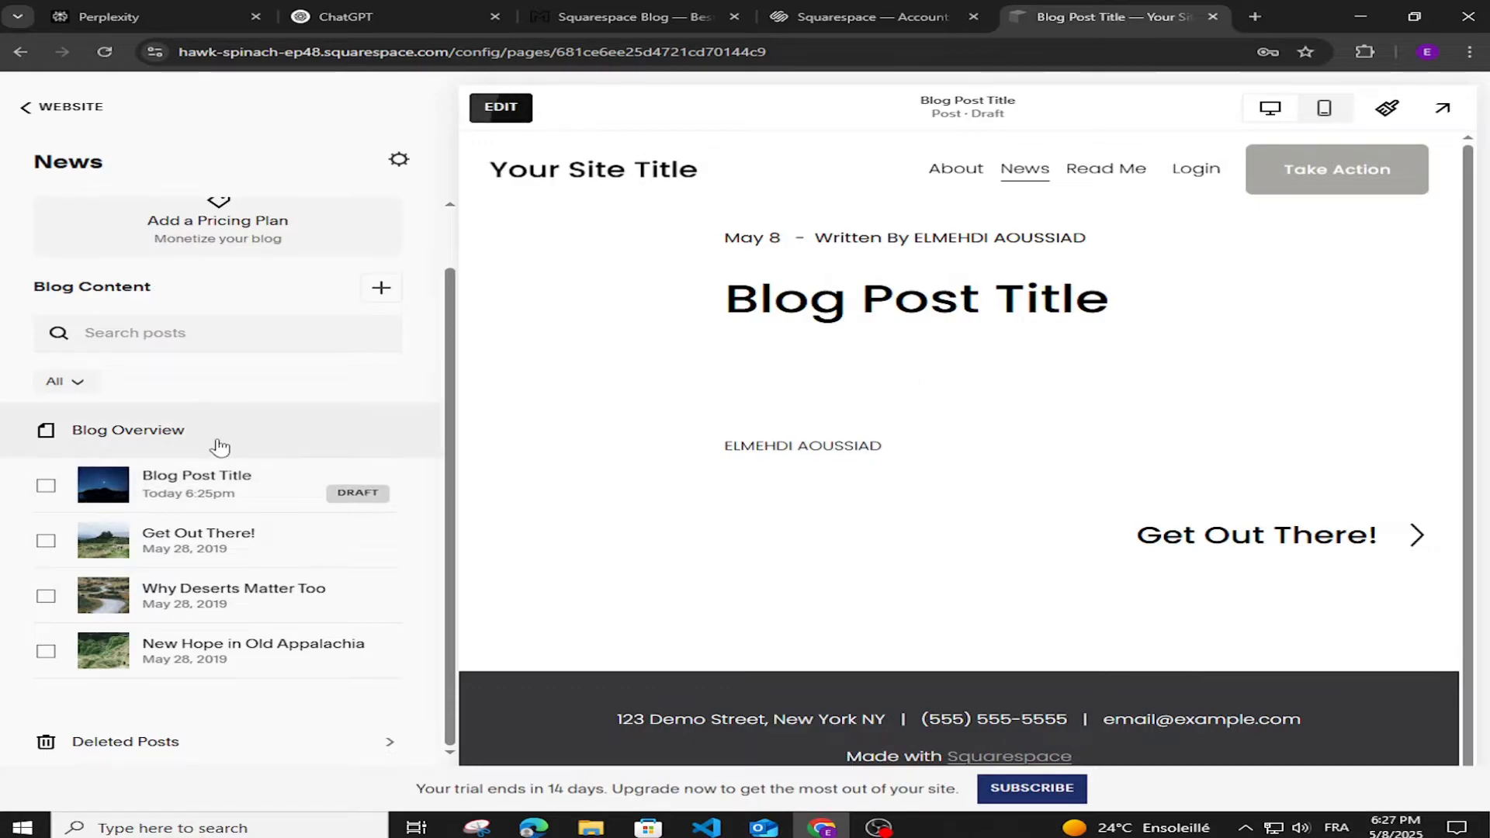
{"action": "left_click", "coordinate": [503, 108]}
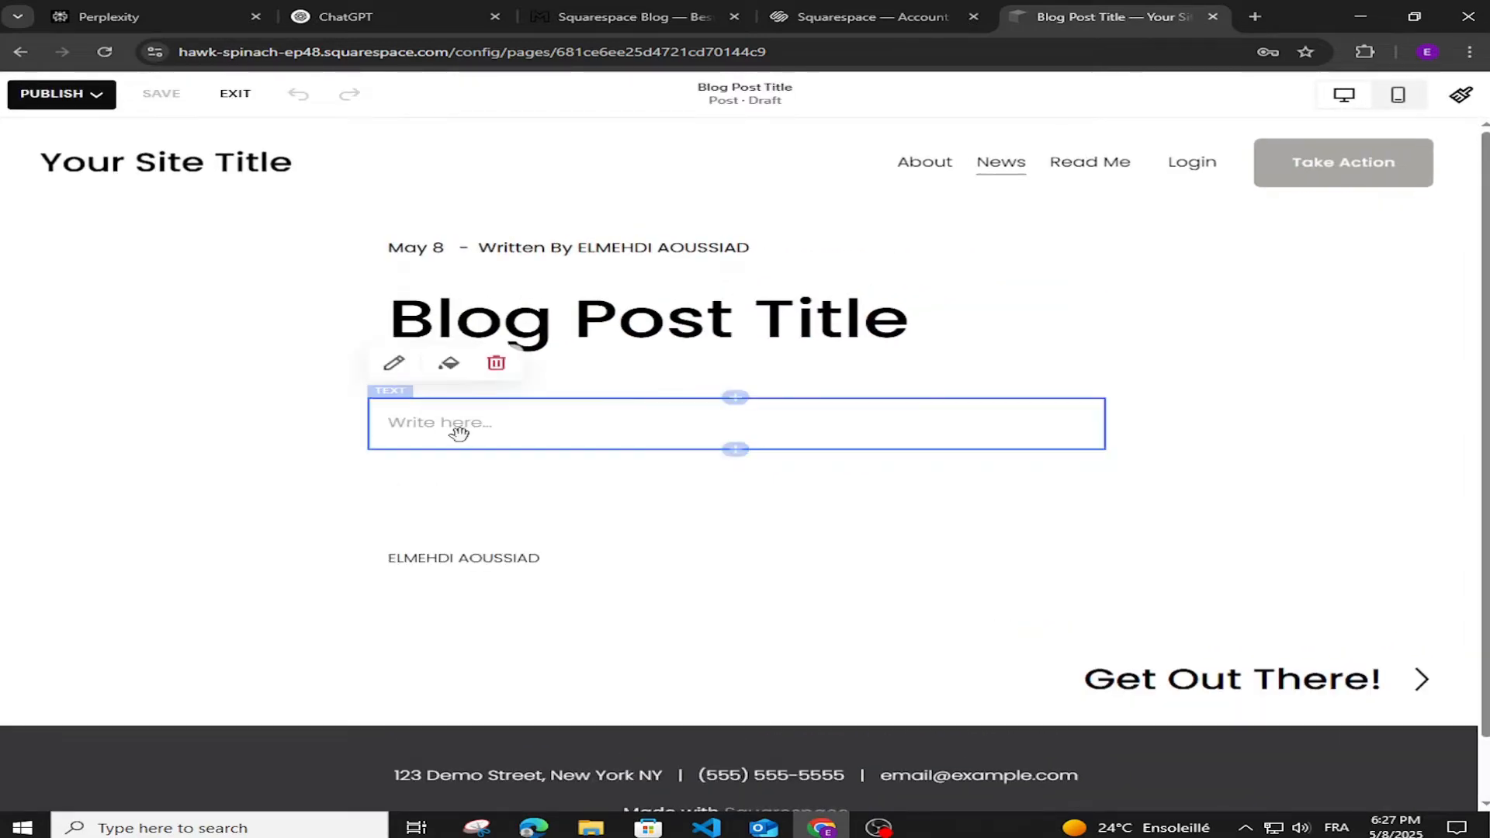
{"action": "left_click", "coordinate": [458, 425]}
{"action": "type", "text": "gckdkd"}
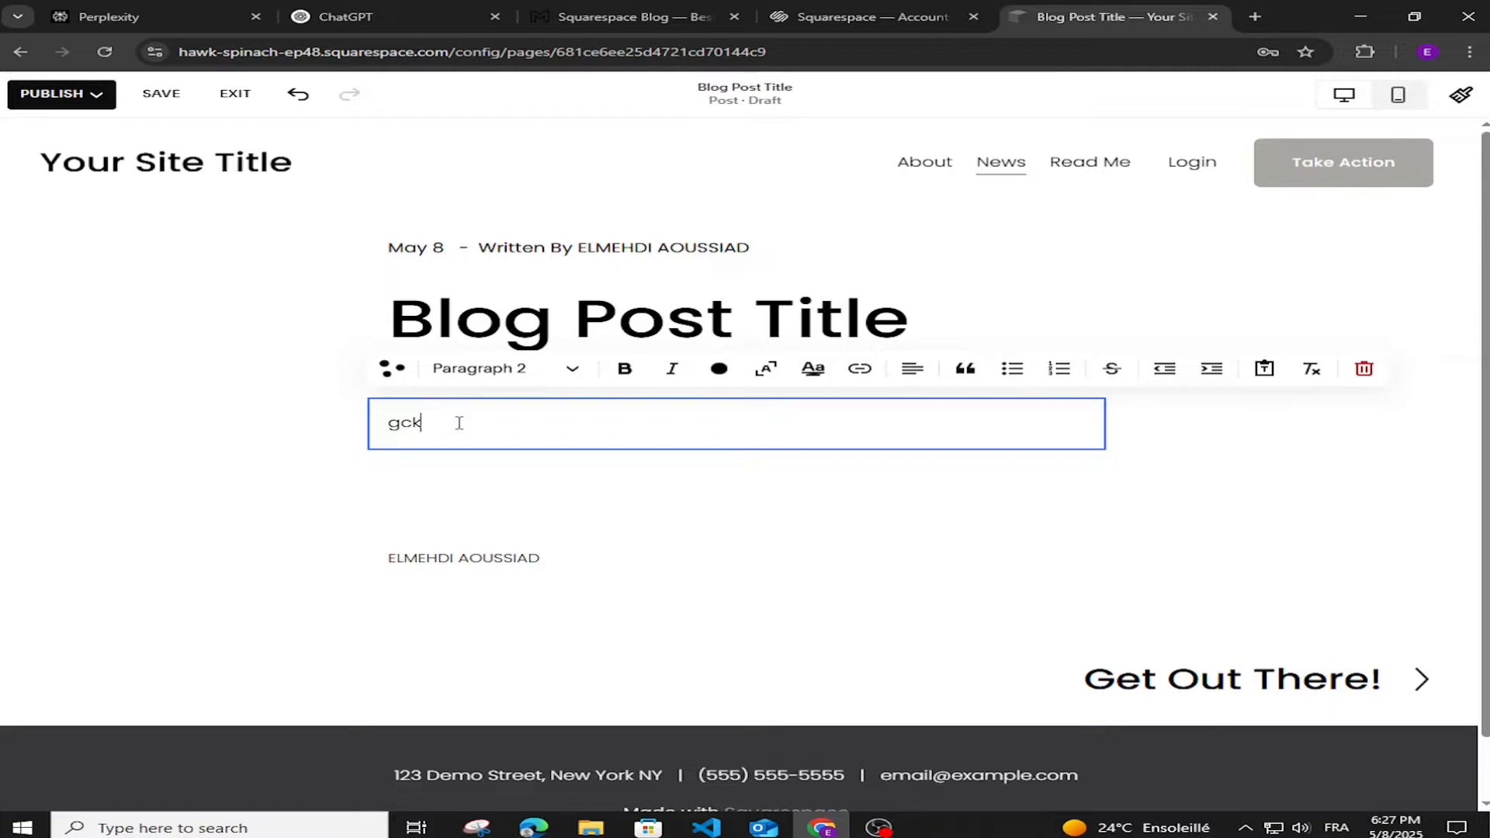
{"action": "key", "text": "BackSpace"}
{"action": "key", "text": "BackSpace"}
{"action": "key", "text": "BackSpace"}
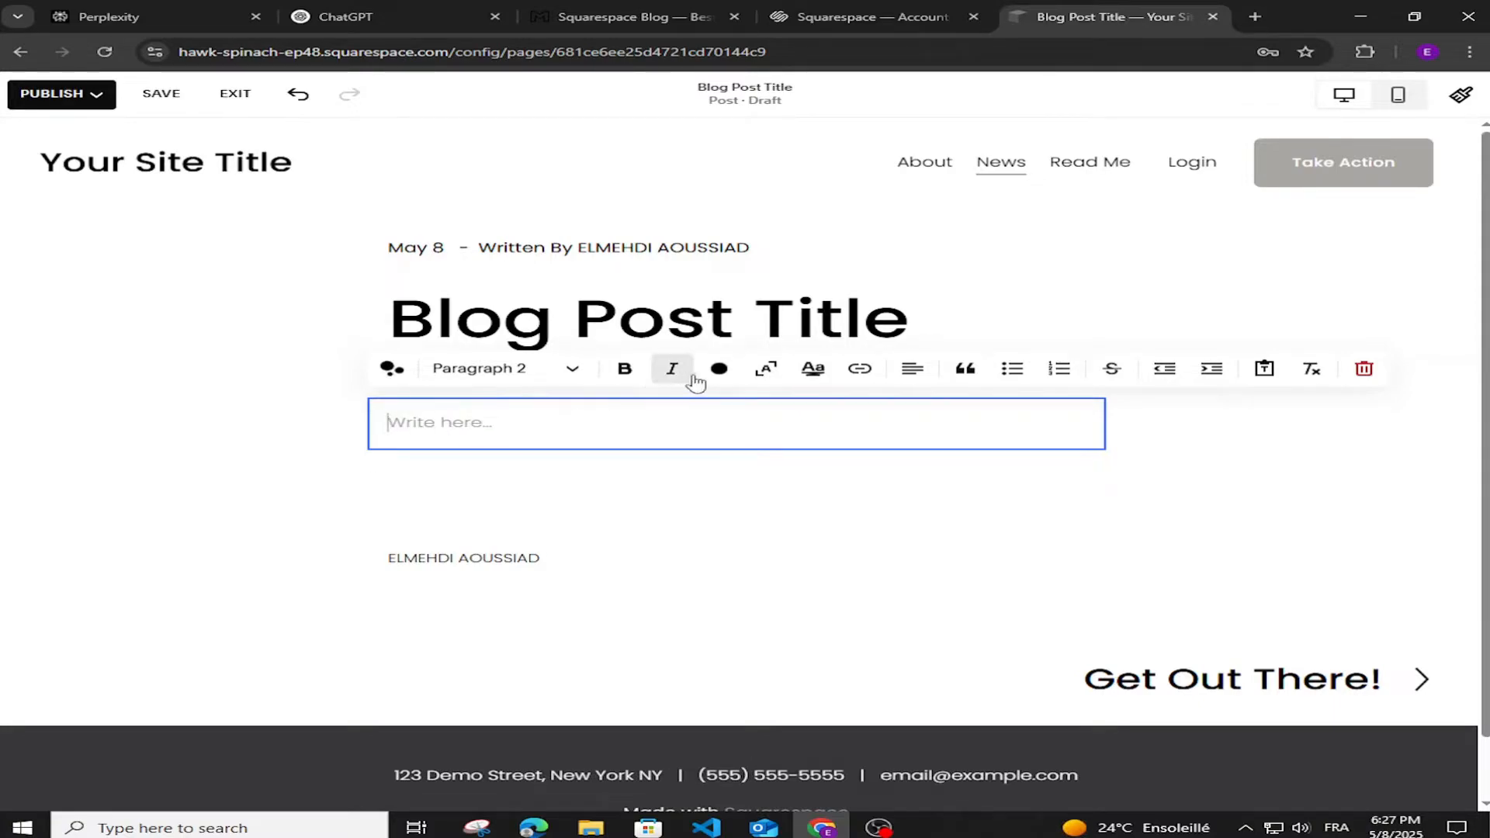
Step: Accept the Squarespace AI terms and generate the post's body text with the prompt "generate some text"
{"action": "left_click", "coordinate": [393, 369]}
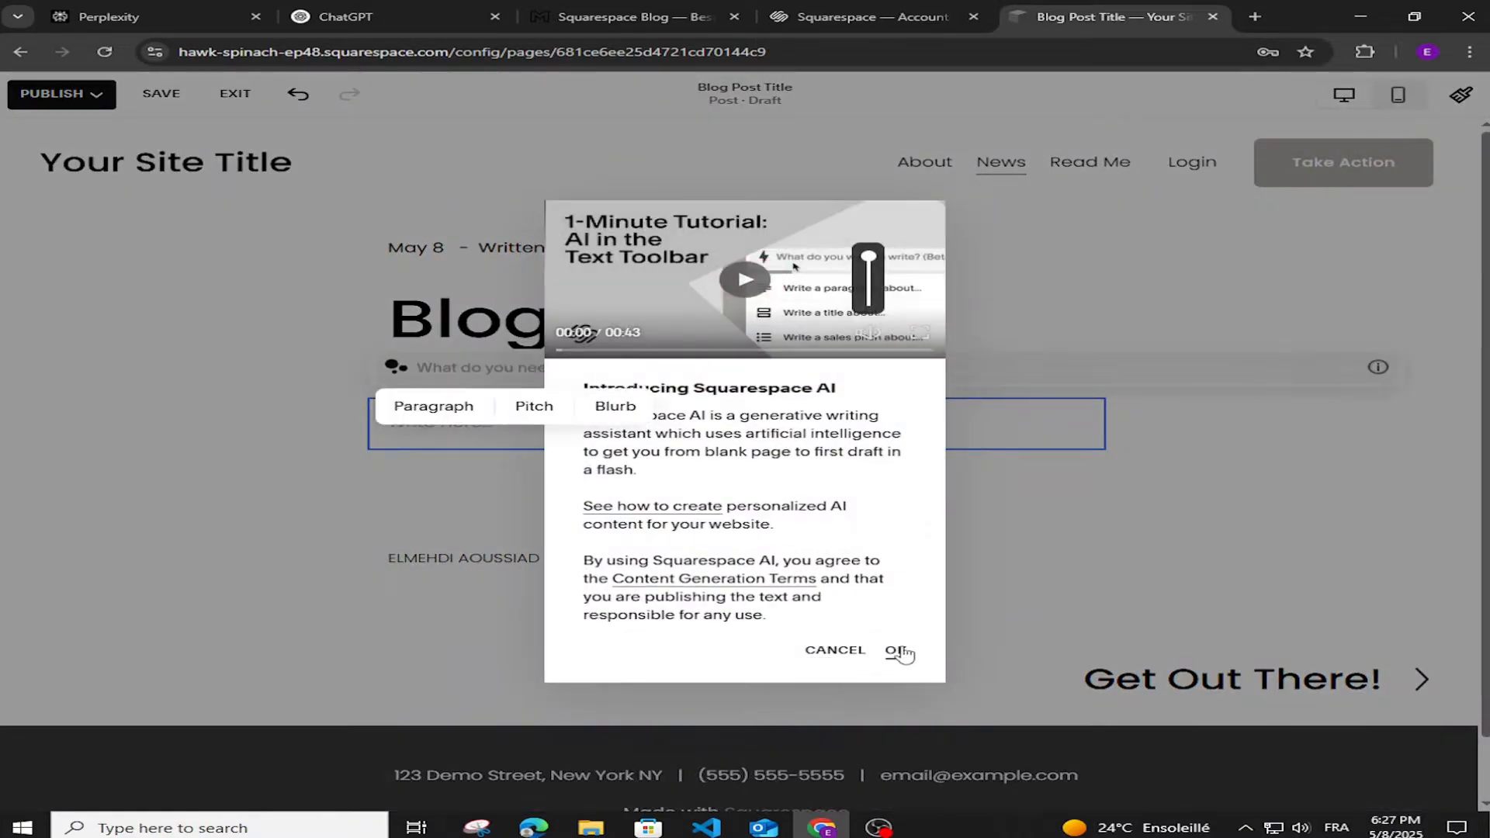
{"action": "left_click", "coordinate": [896, 652]}
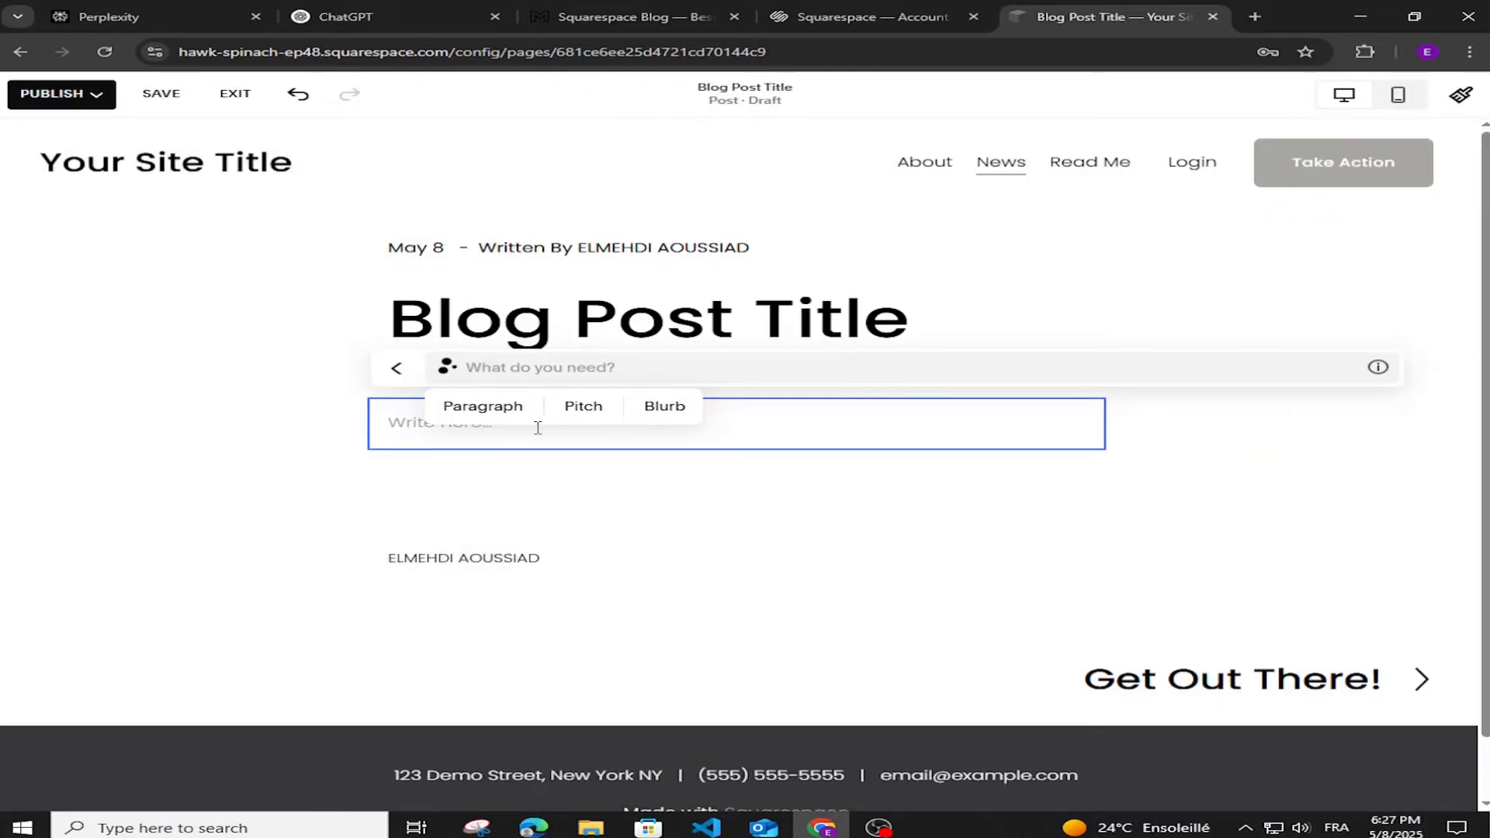
{"action": "left_click", "coordinate": [522, 376]}
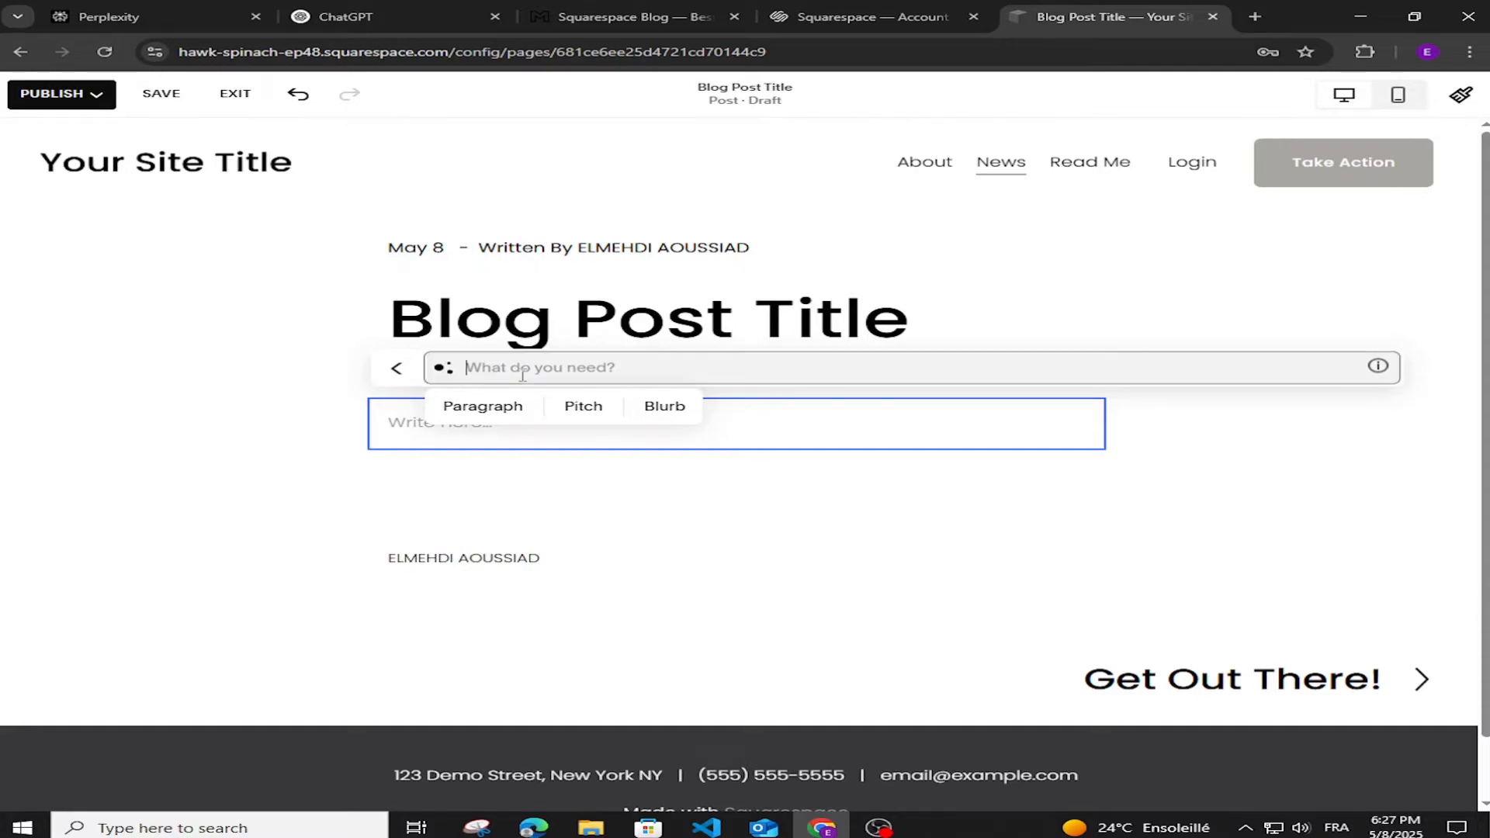
{"action": "type", "text": "generat"}
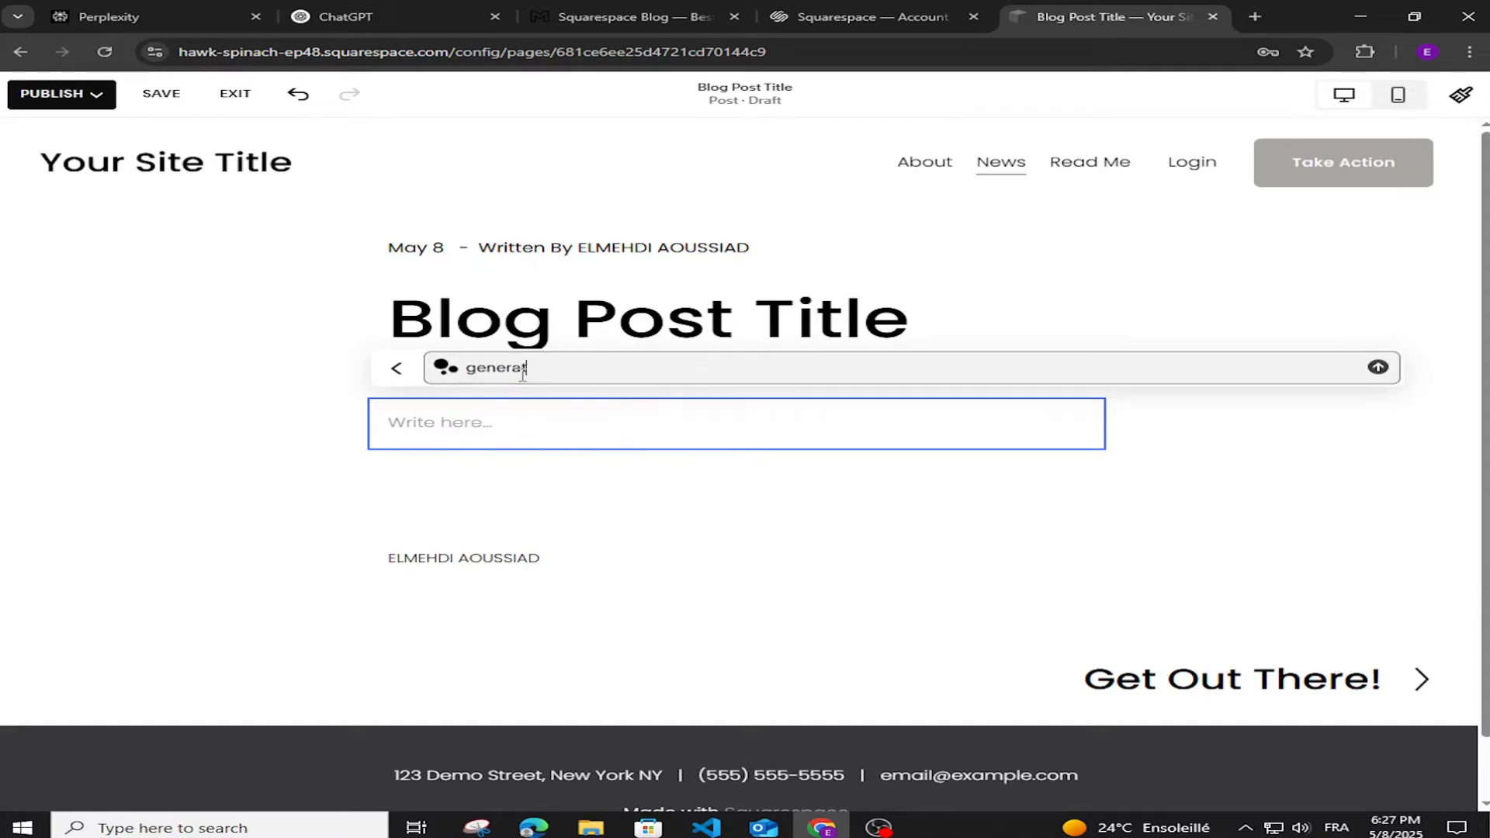
{"action": "type", "text": "e some text"}
{"action": "key", "text": "Return"}
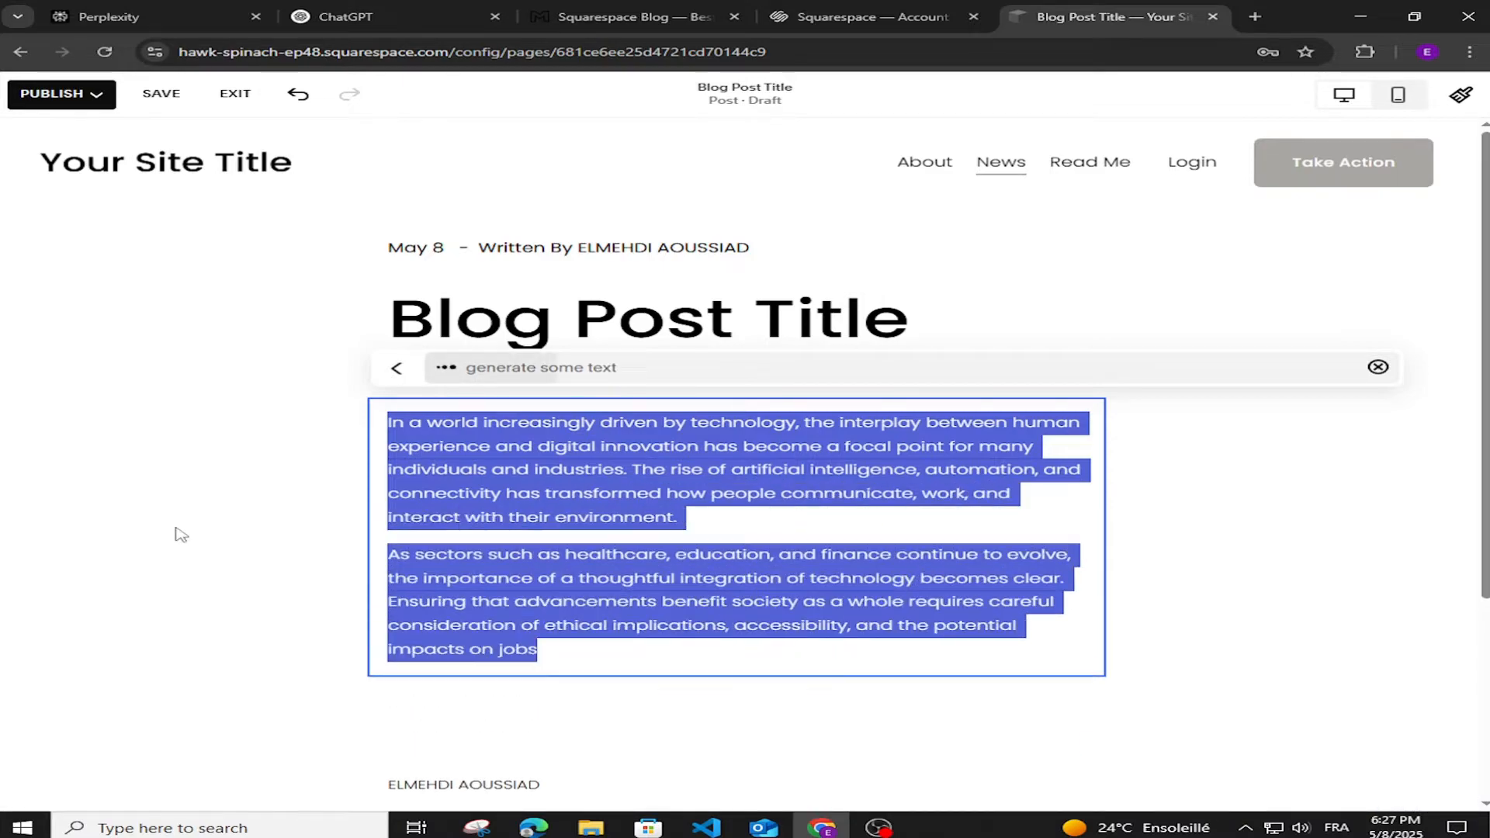
Step: Add a text block below the generated paragraphs with the text "Hello world"
{"action": "scroll", "coordinate": [585, 522], "scroll_direction": "down", "scroll_amount": 2}
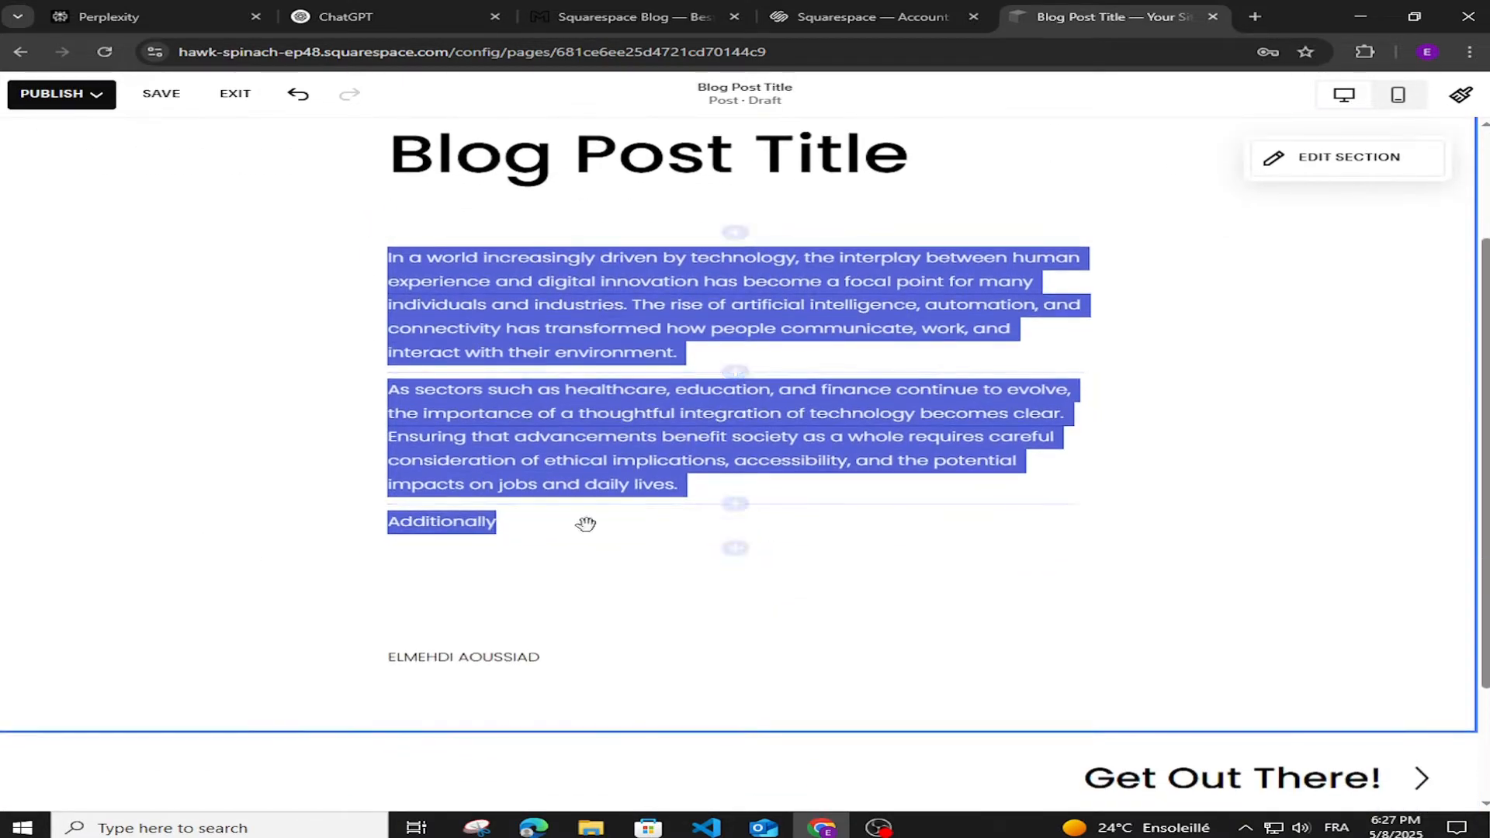
{"action": "left_click", "coordinate": [729, 542]}
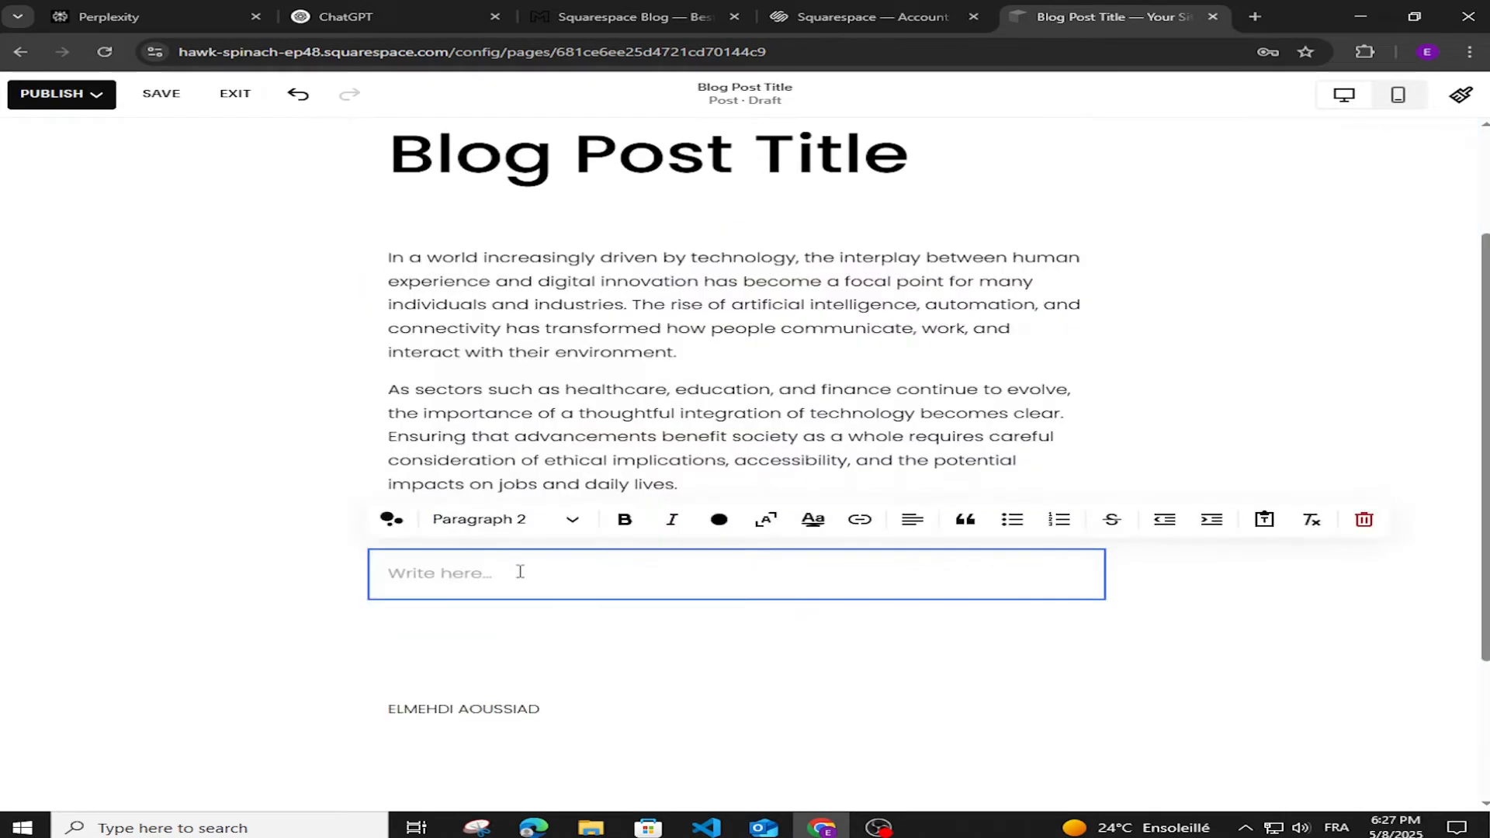
{"action": "type", "text": "Hello world"}
Step: Format the "Hello world" text as Heading 2 and make it bold
{"action": "triple_click", "coordinate": [472, 581]}
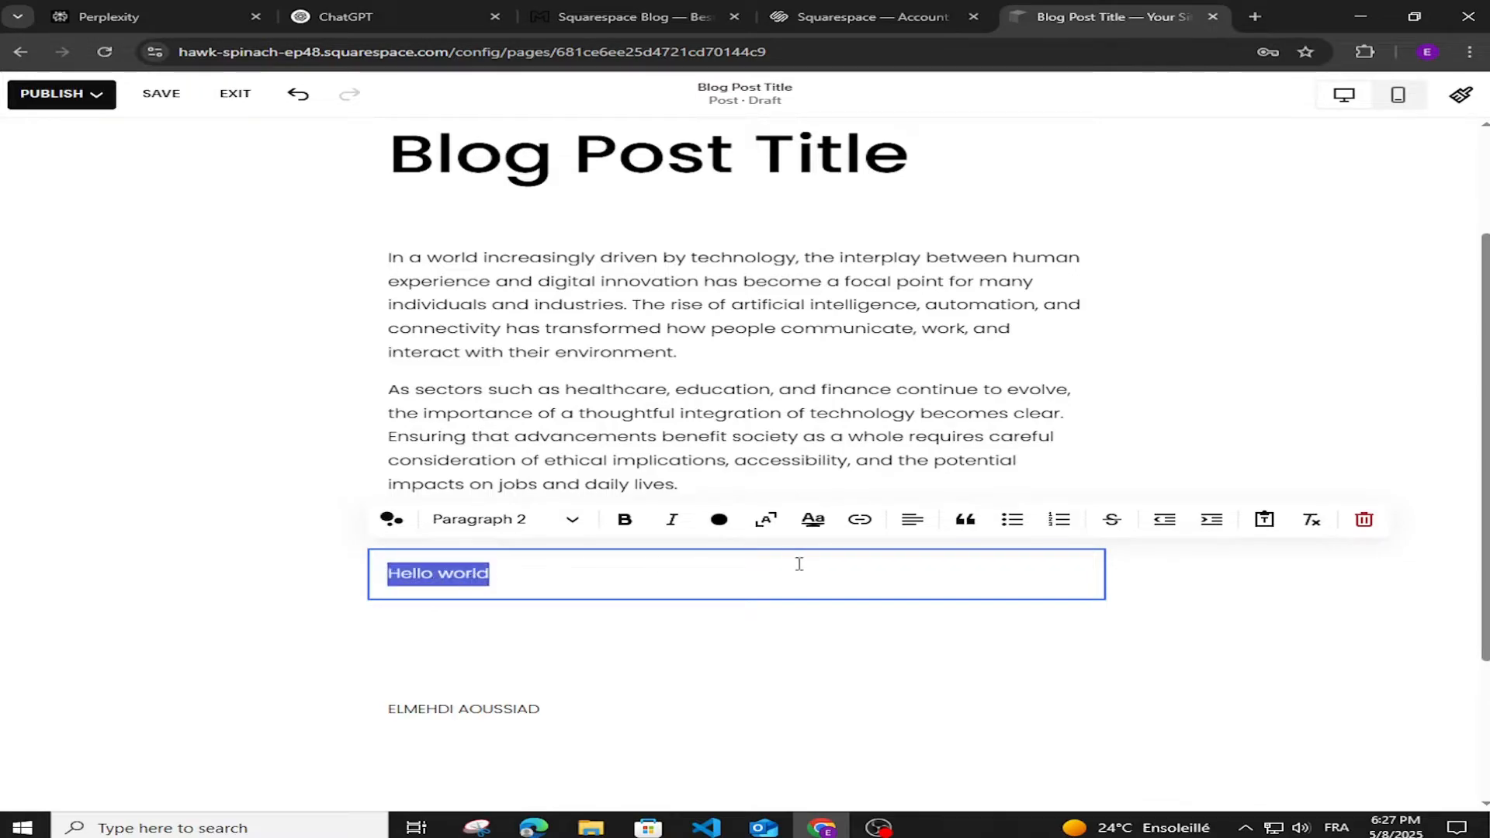
{"action": "left_click", "coordinate": [511, 528]}
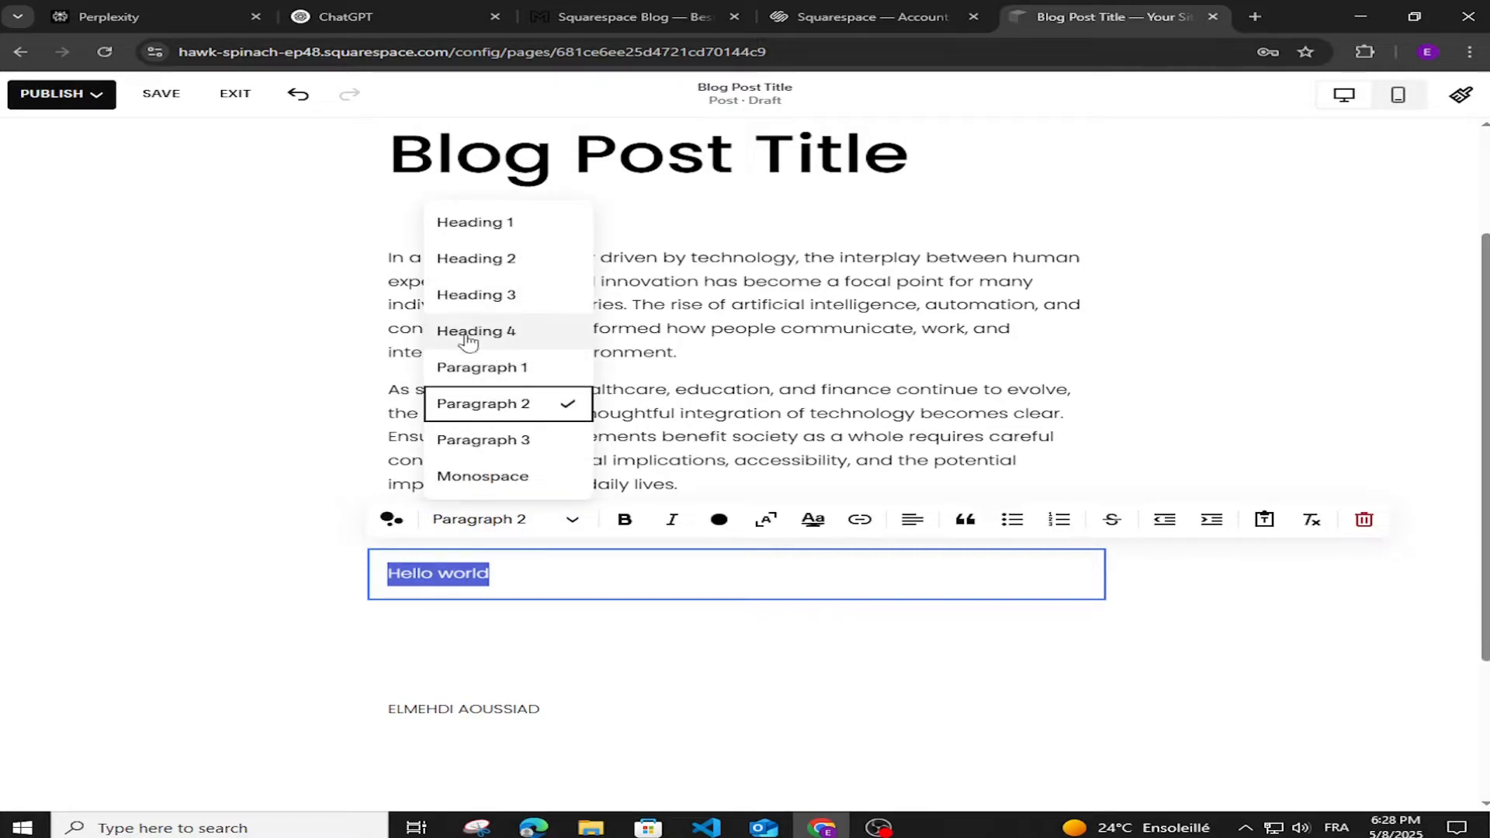
{"action": "left_click", "coordinate": [493, 260]}
{"action": "triple_click", "coordinate": [586, 594]}
{"action": "key", "text": "ctrl+b"}
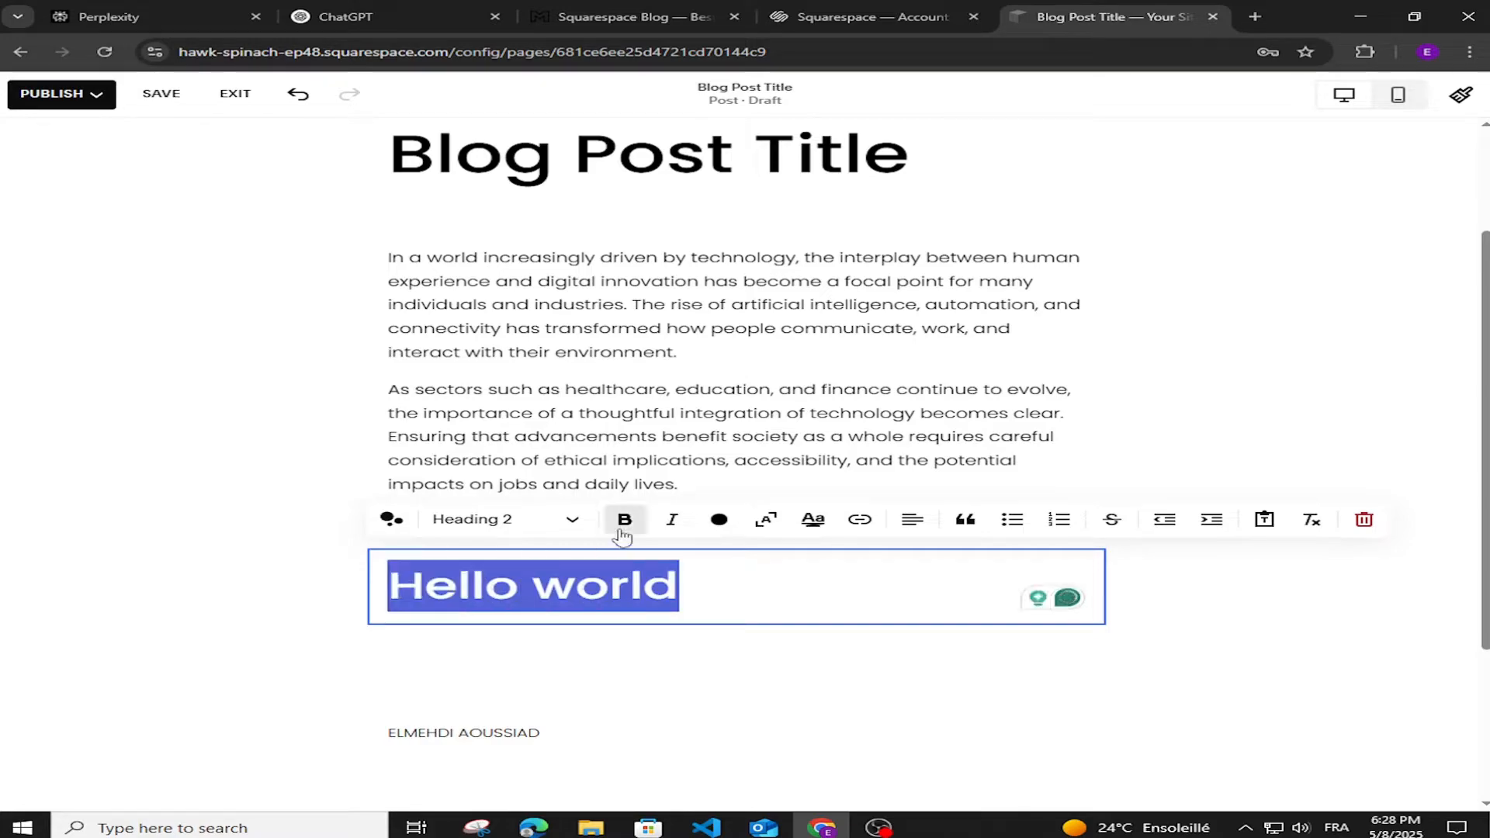
Step: Start a new line under the "Hello world" heading with sample text and remove its bold formatting
{"action": "left_click", "coordinate": [725, 606]}
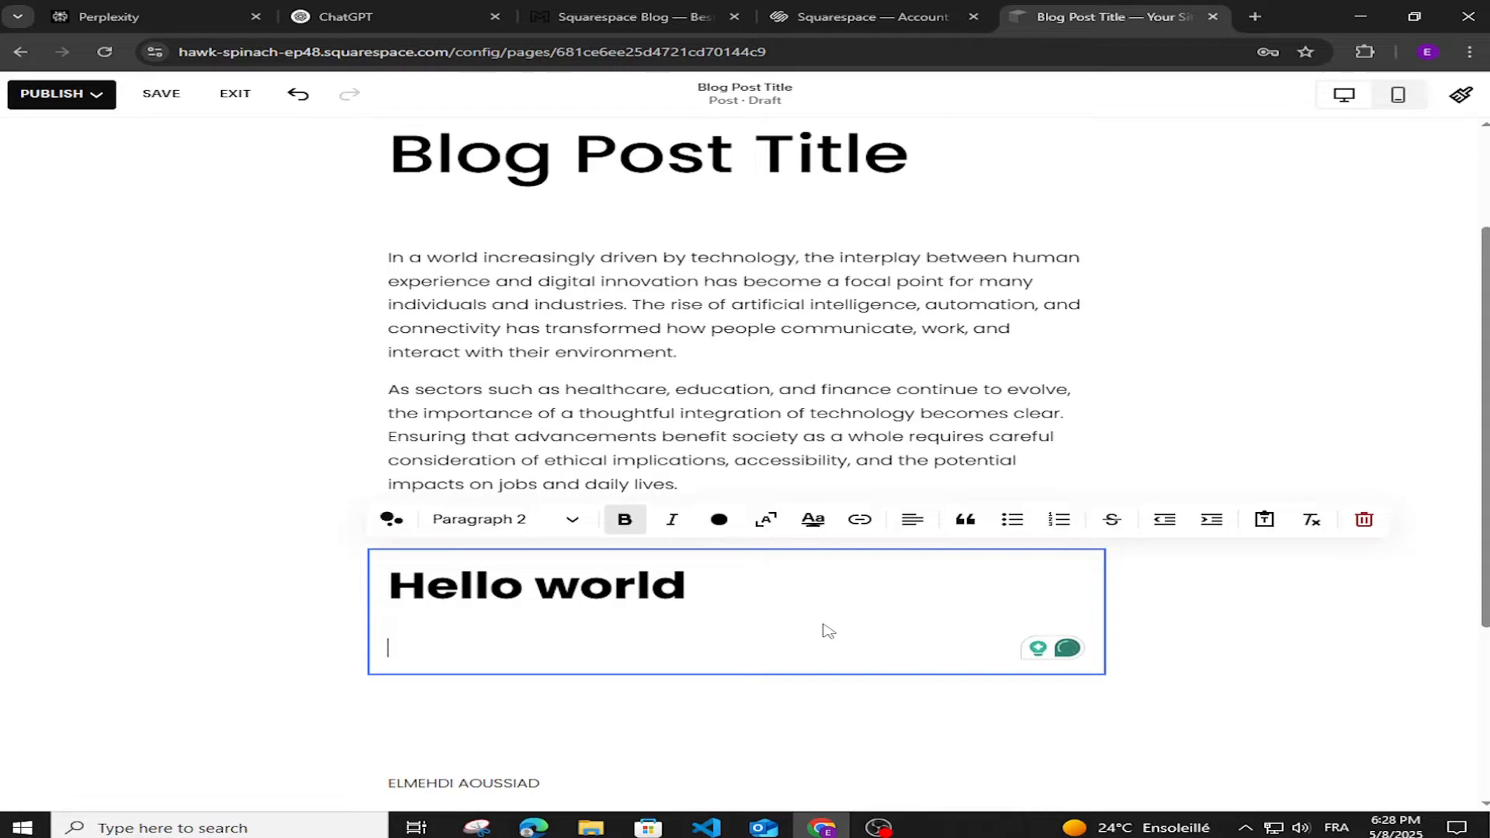
{"action": "type", "text": "shsh"}
{"action": "double_click", "coordinate": [402, 650]}
{"action": "left_click", "coordinate": [625, 520]}
{"action": "left_click", "coordinate": [557, 632]}
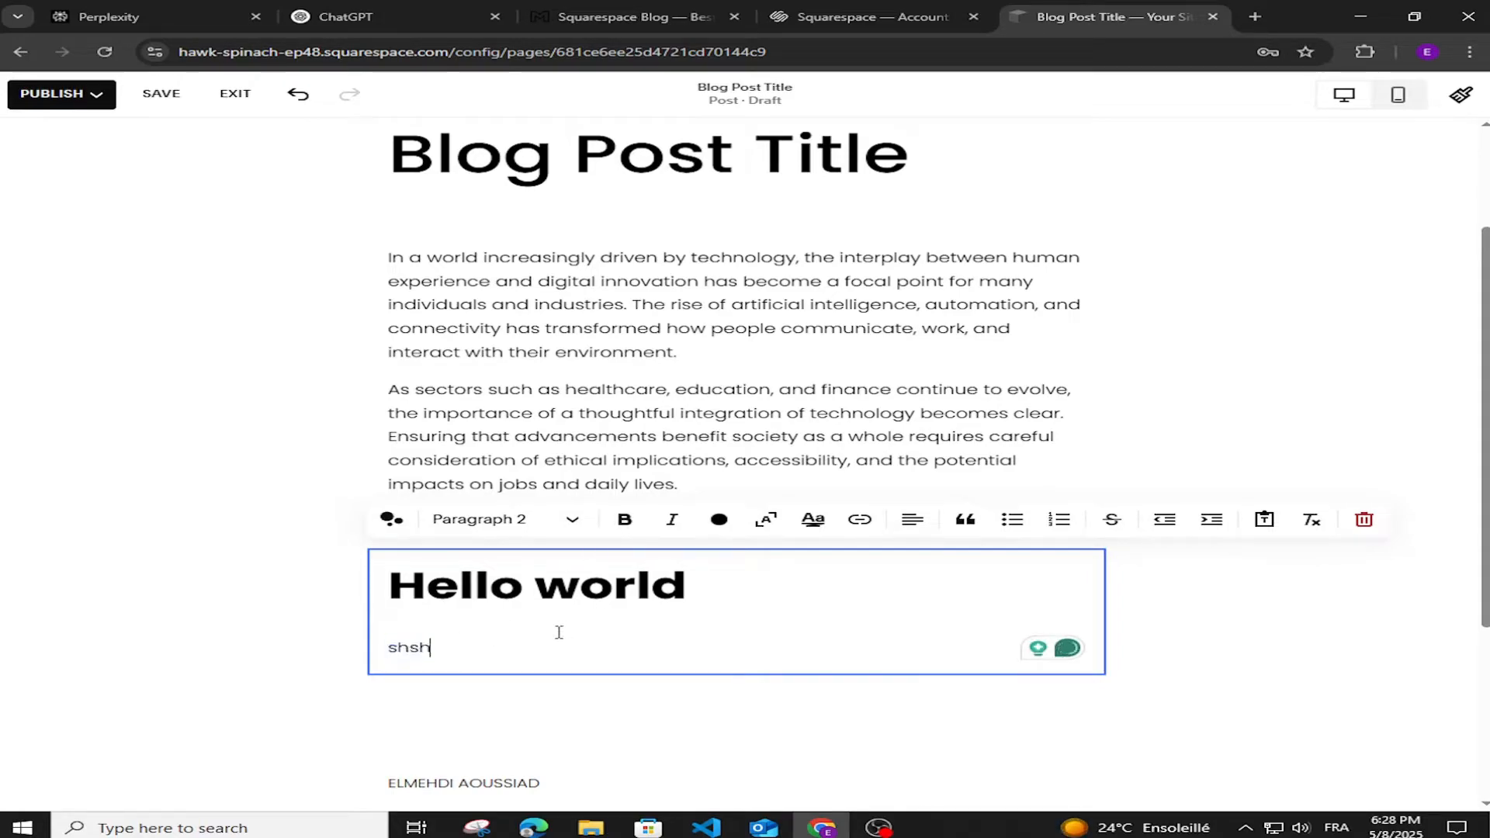
{"action": "type", "text": "dk"}
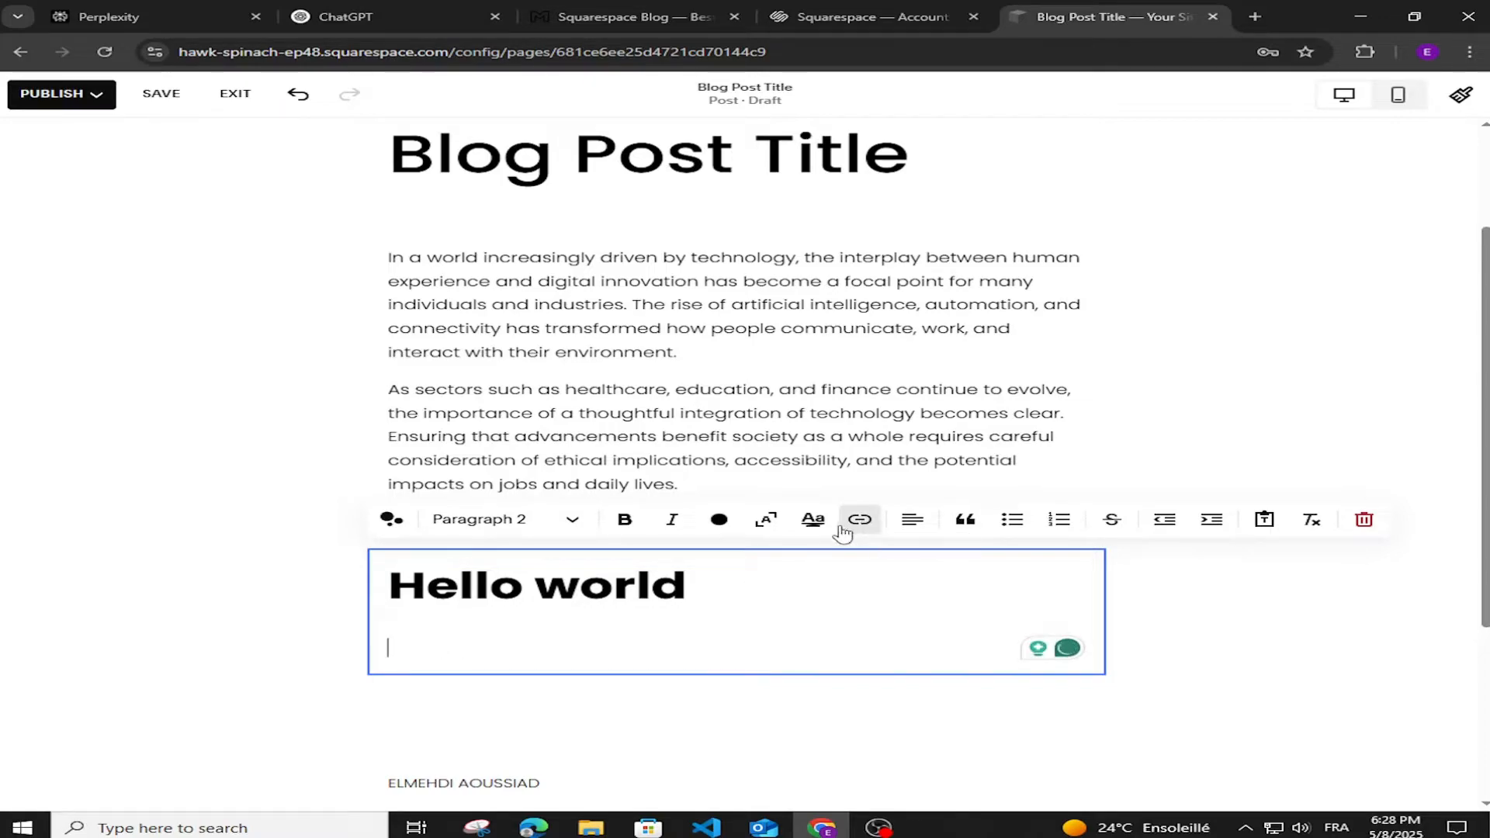
Step: Write the sample text "xqxqxqc" on the line under the "Hello world" heading
{"action": "left_click", "coordinate": [912, 533]}
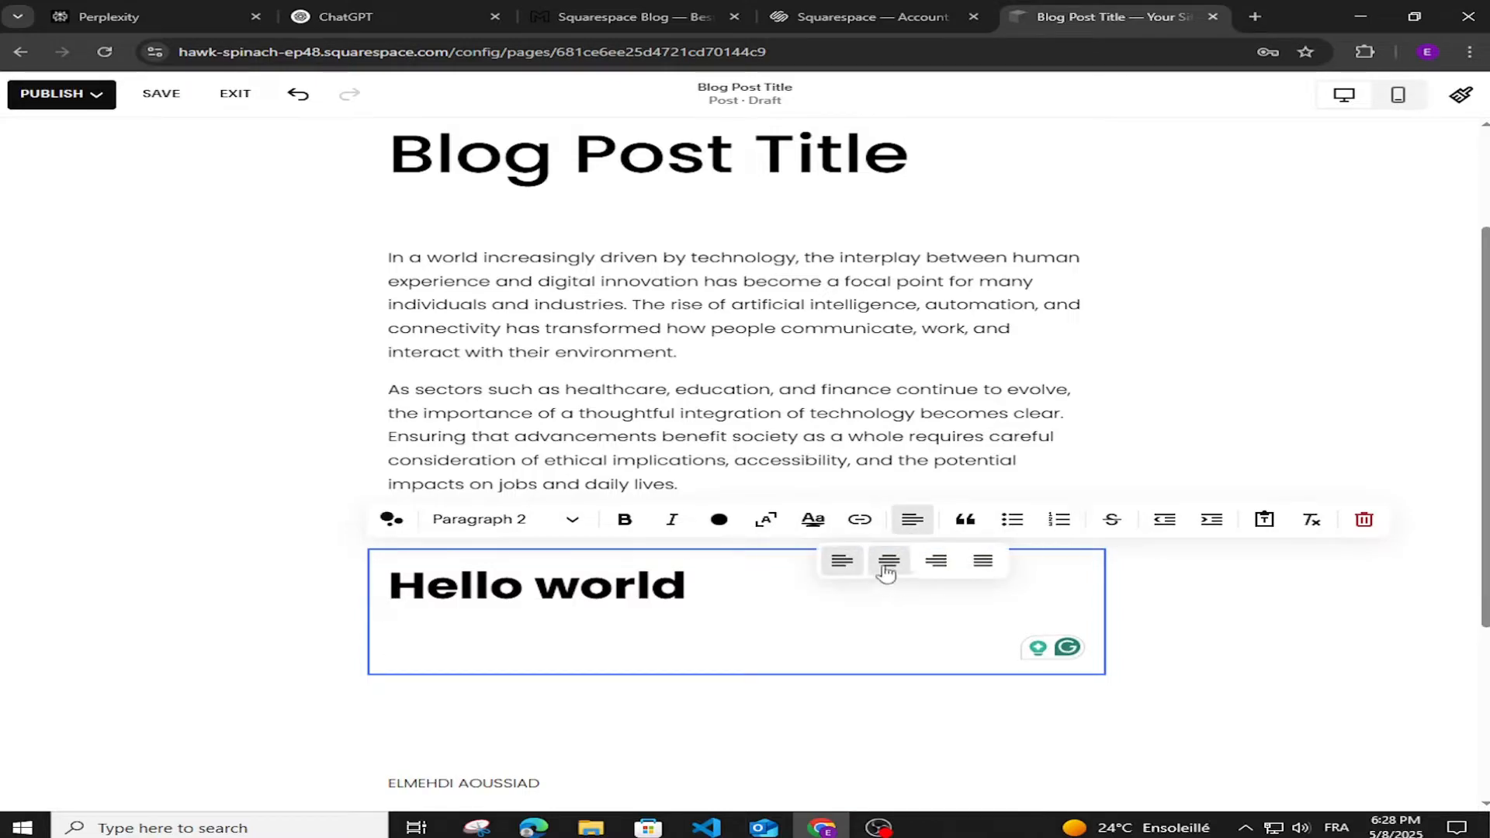
{"action": "left_click", "coordinate": [655, 642]}
{"action": "type", "text": "xq"}
{"action": "left_click", "coordinate": [917, 529]}
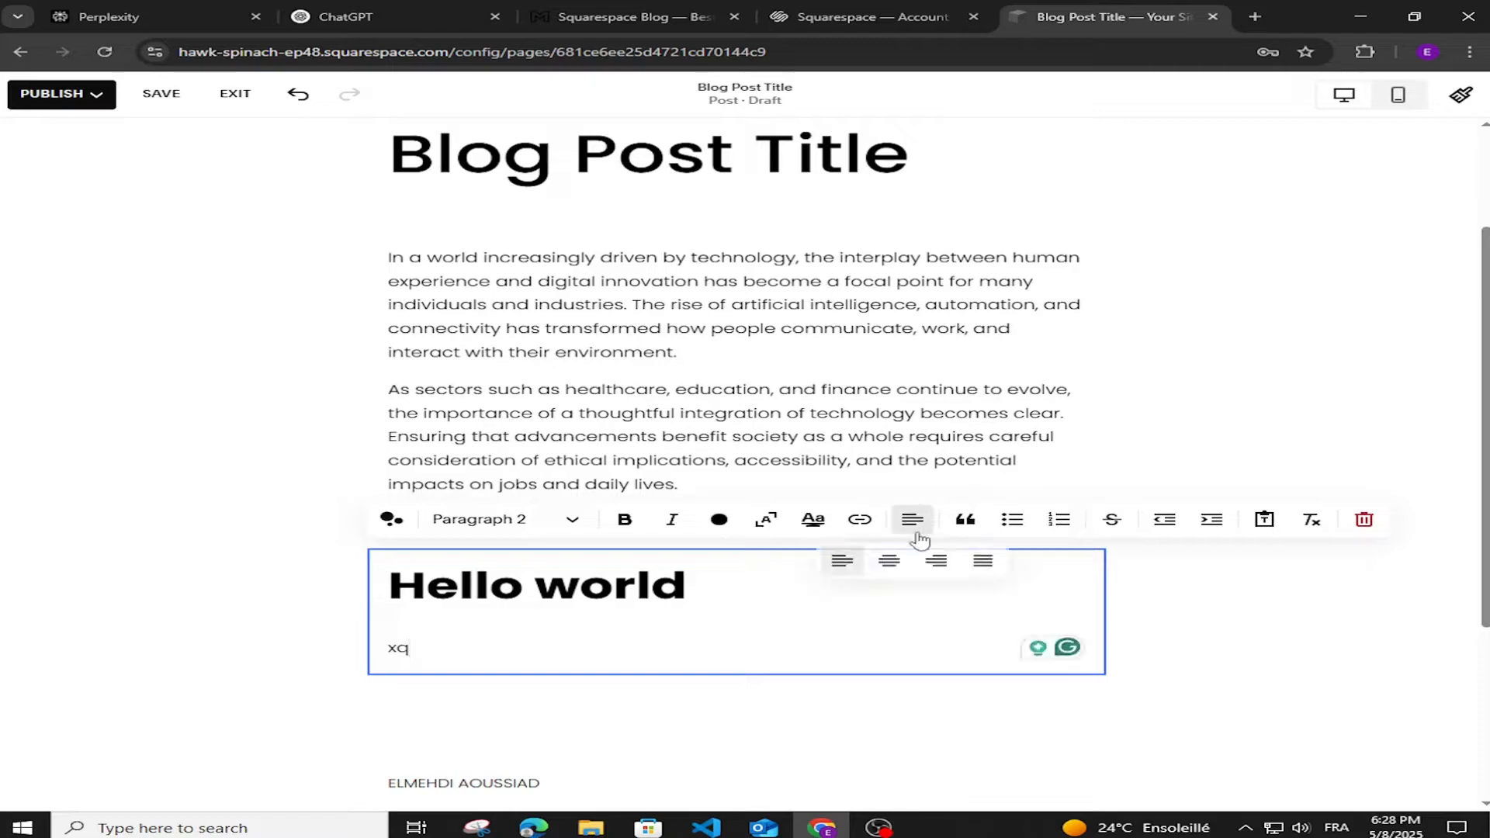
{"action": "left_click", "coordinate": [519, 657]}
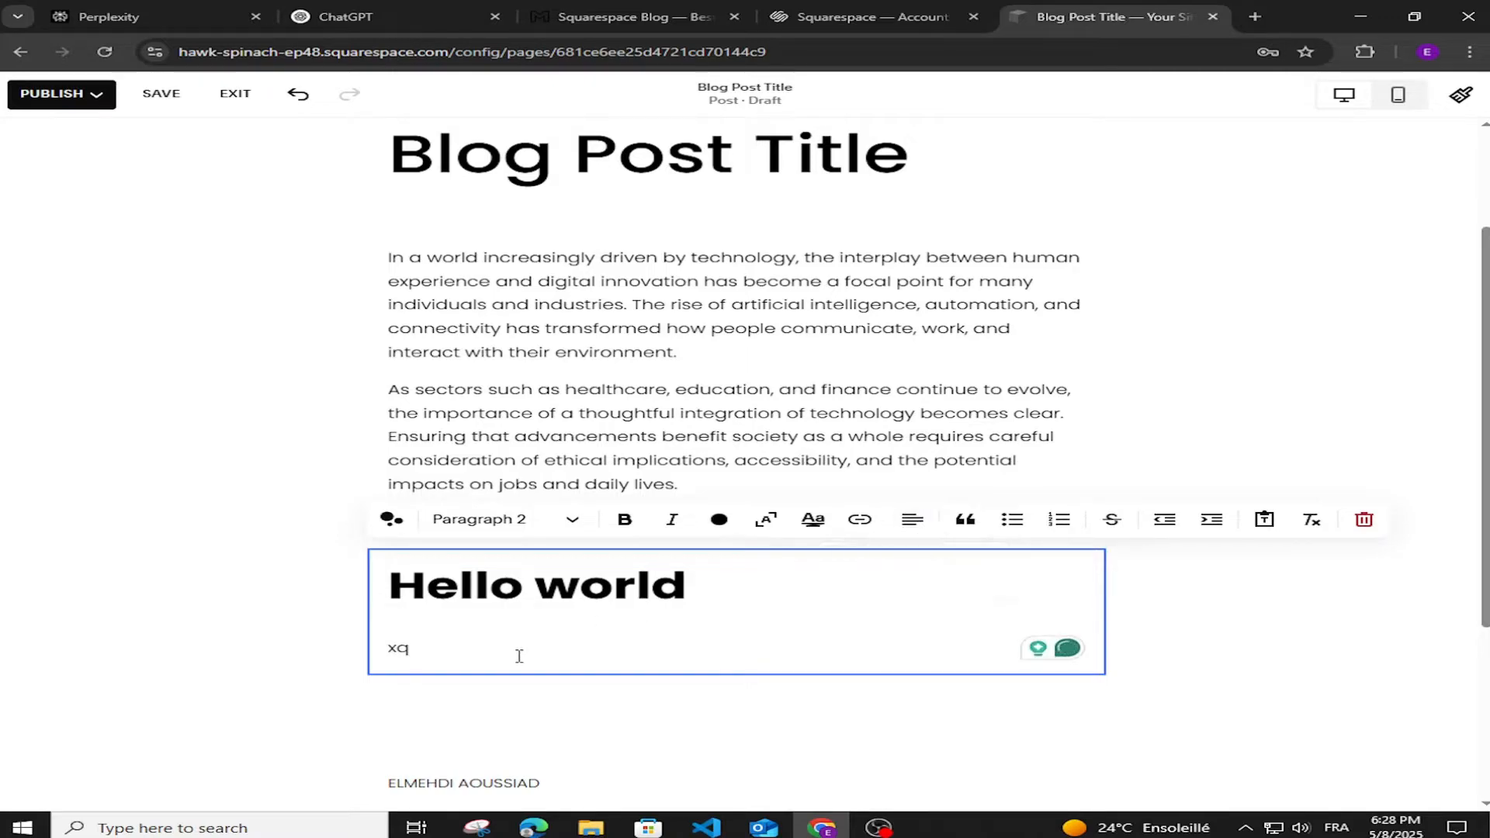
{"action": "type", "text": "xqxqc"}
Step: Try justified and centred alignment on the "xqxqxqc" line and return it to left alignment
{"action": "double_click", "coordinate": [429, 656]}
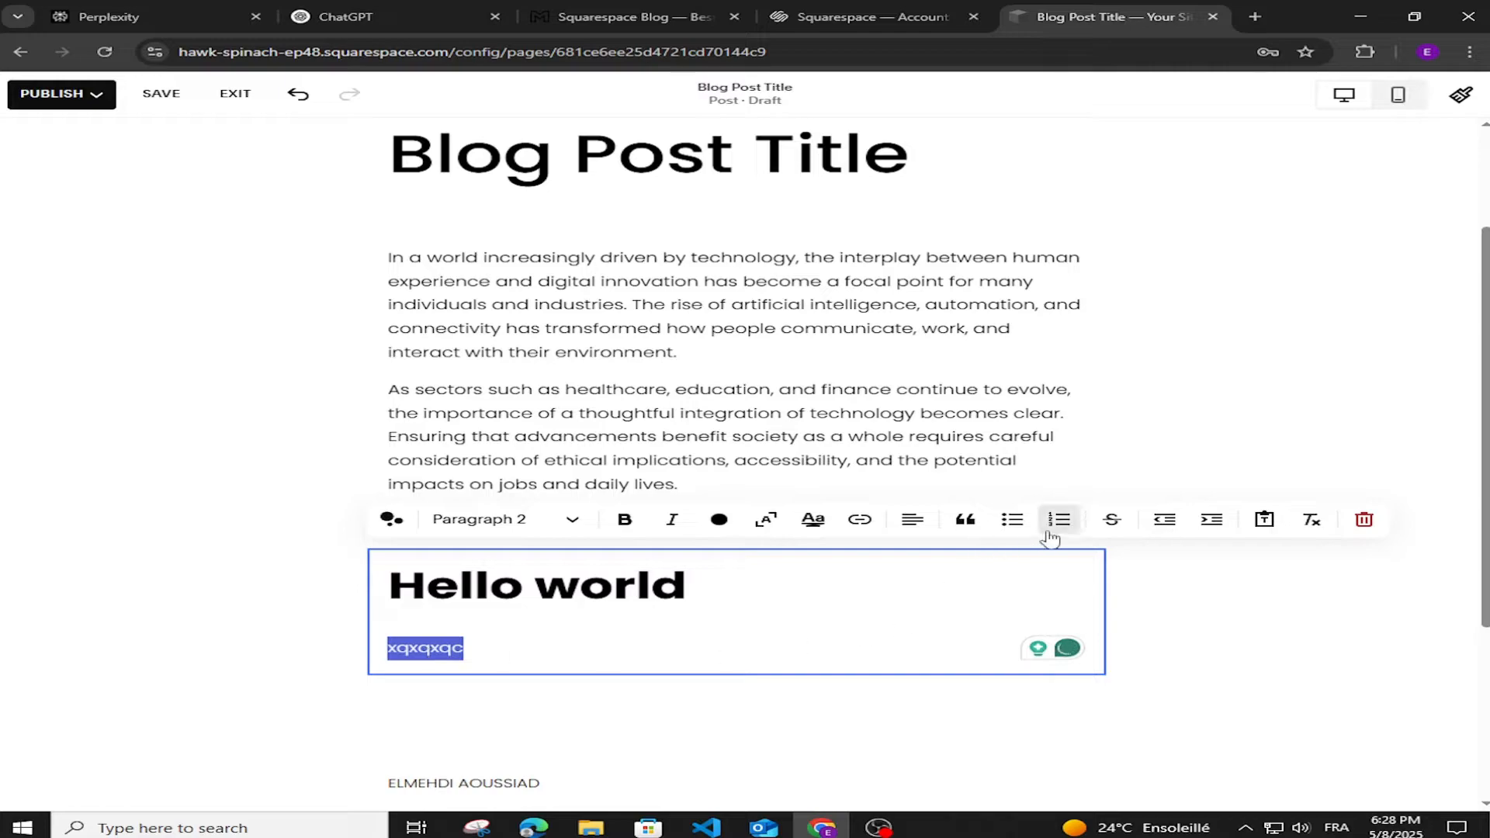
{"action": "left_click", "coordinate": [914, 522]}
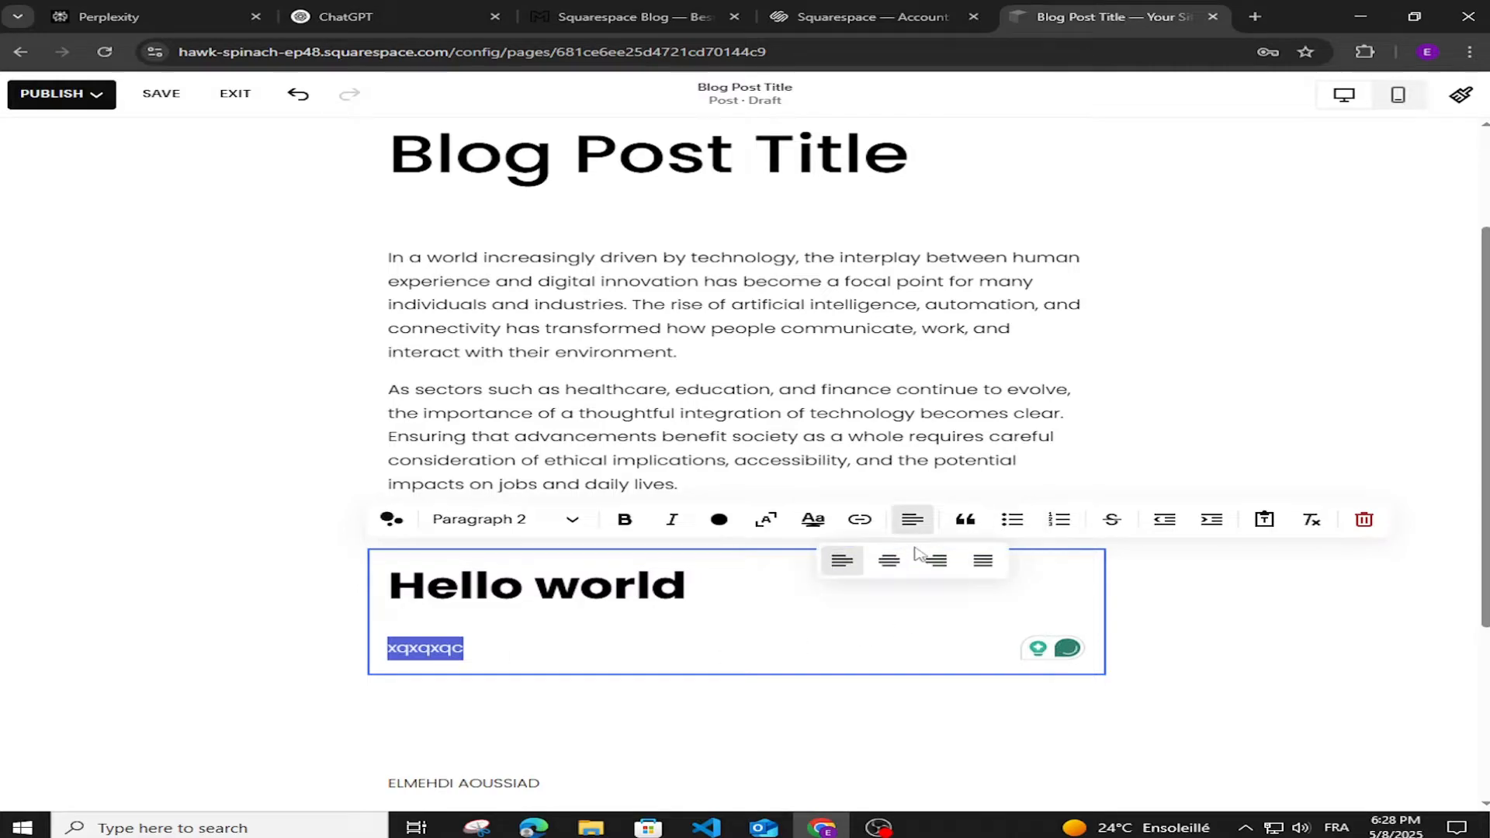
{"action": "left_click", "coordinate": [981, 560]}
{"action": "left_click", "coordinate": [840, 565]}
{"action": "left_click", "coordinate": [902, 568]}
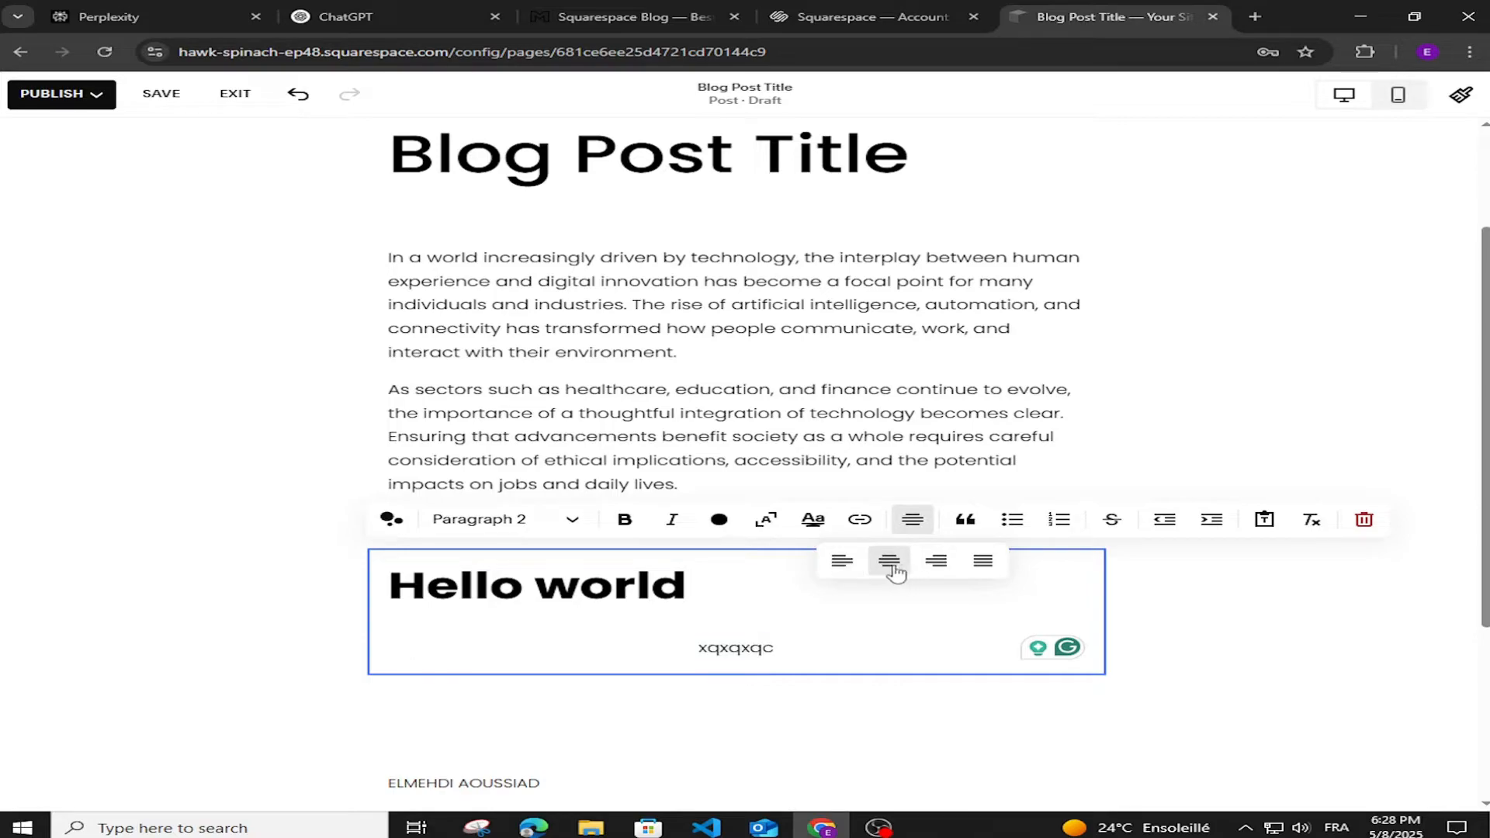
{"action": "left_click", "coordinate": [843, 566]}
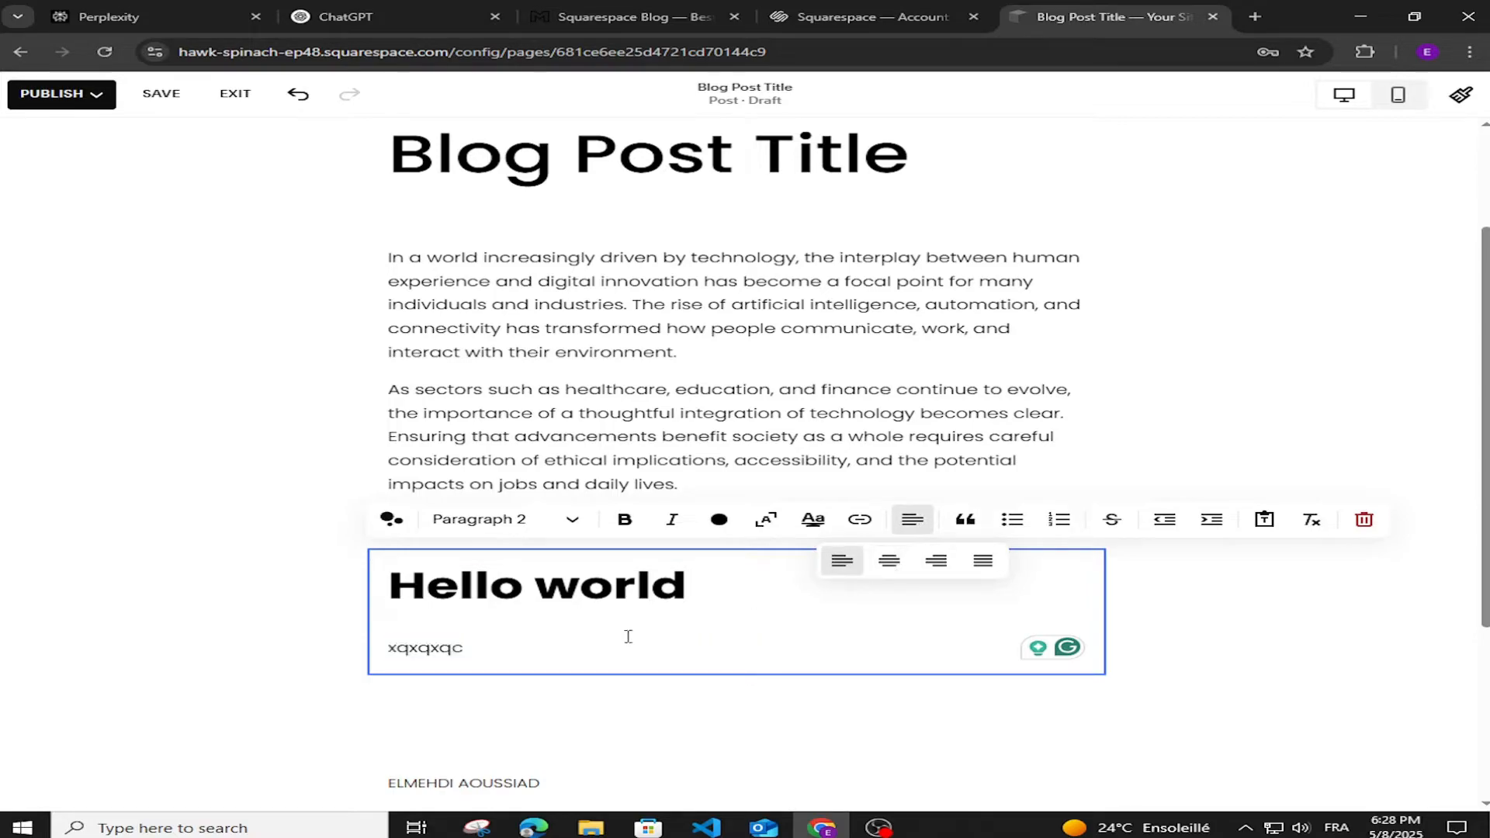
Step: Finish editing the text block, save the blog post and exit the editor
{"action": "left_click", "coordinate": [531, 658]}
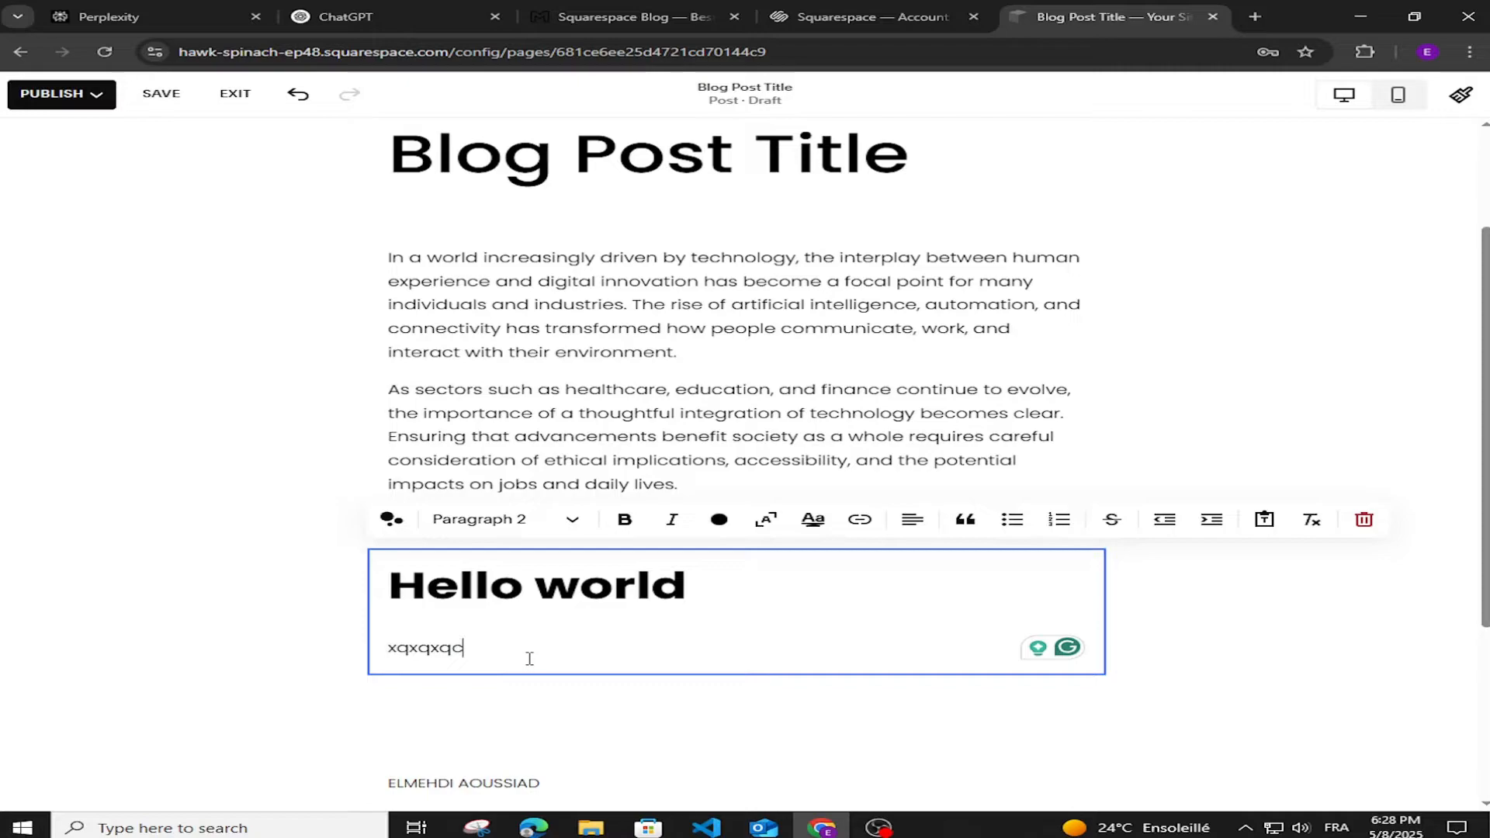
{"action": "left_click", "coordinate": [90, 523]}
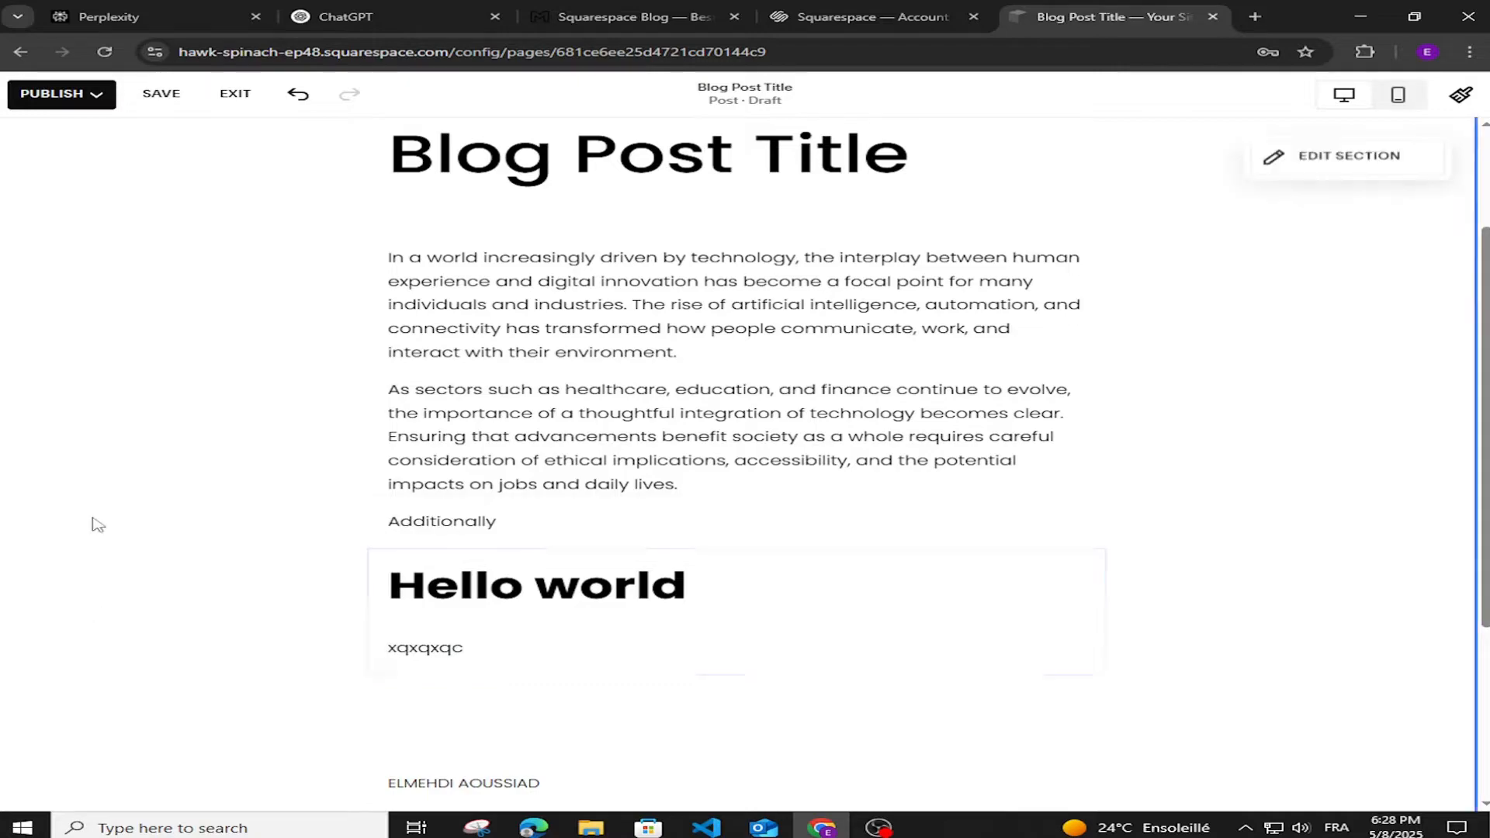
{"action": "left_click", "coordinate": [161, 94]}
{"action": "left_click", "coordinate": [235, 95]}
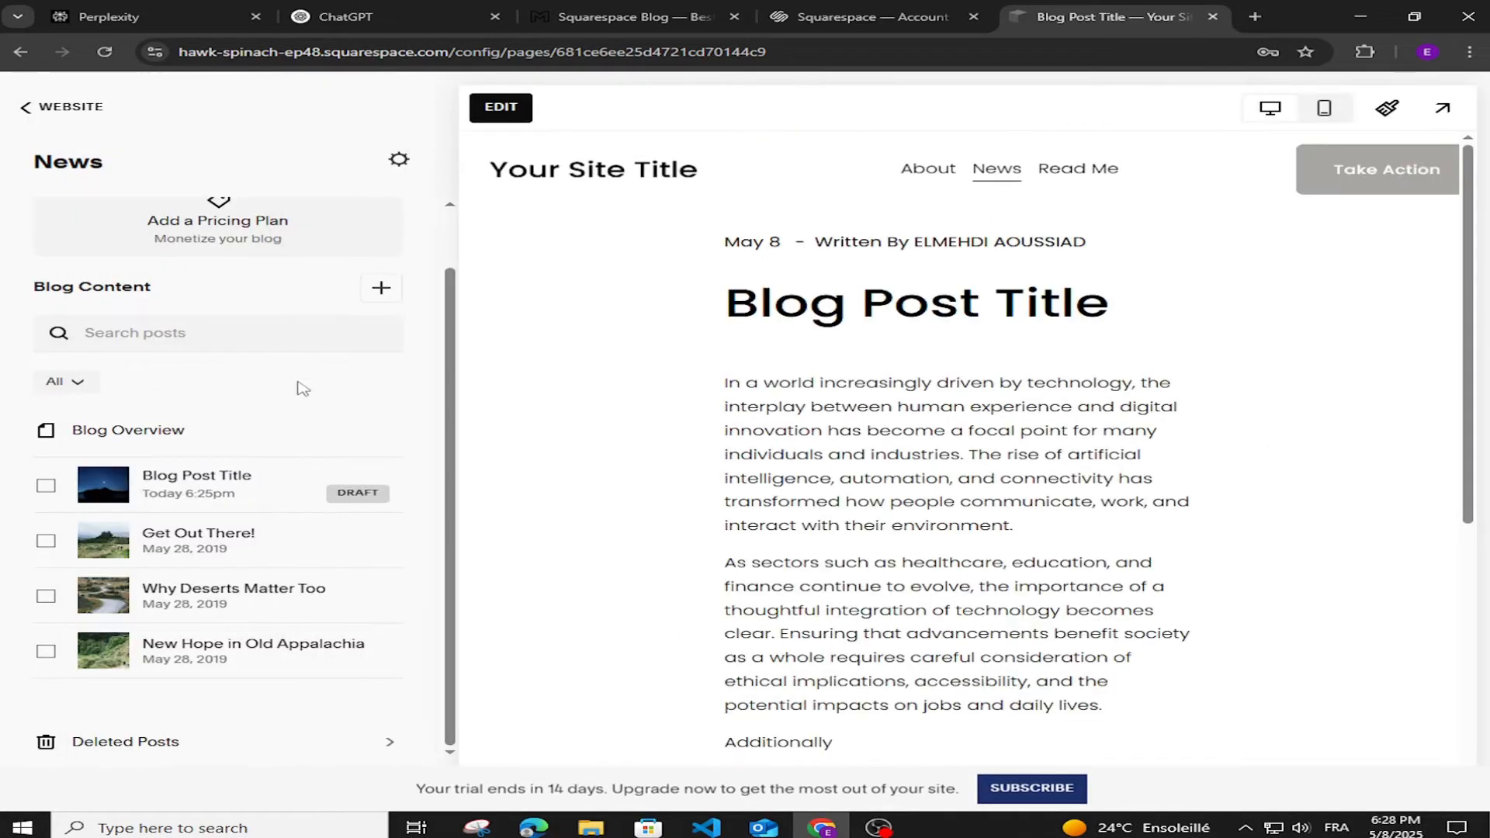
Step: Review the saved draft in the site preview and check which posts the News blog page lists
{"action": "scroll", "coordinate": [921, 426], "scroll_direction": "down", "scroll_amount": 5}
{"action": "scroll", "coordinate": [948, 446], "scroll_direction": "up", "scroll_amount": 5}
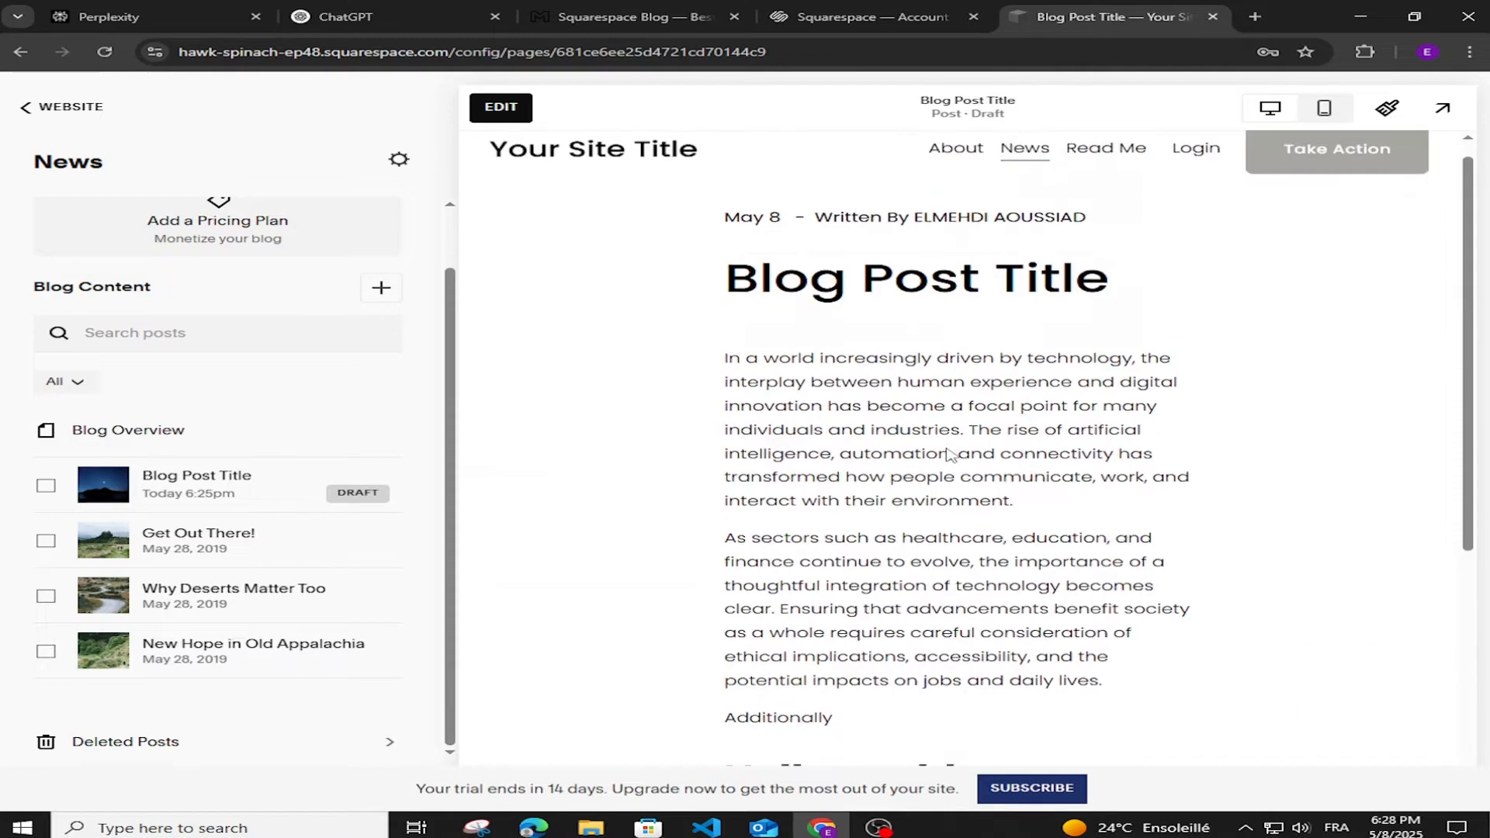
{"action": "scroll", "coordinate": [962, 458], "scroll_direction": "down", "scroll_amount": 1}
{"action": "scroll", "coordinate": [965, 460], "scroll_direction": "down", "scroll_amount": 3}
{"action": "scroll", "coordinate": [965, 465], "scroll_direction": "up", "scroll_amount": 4}
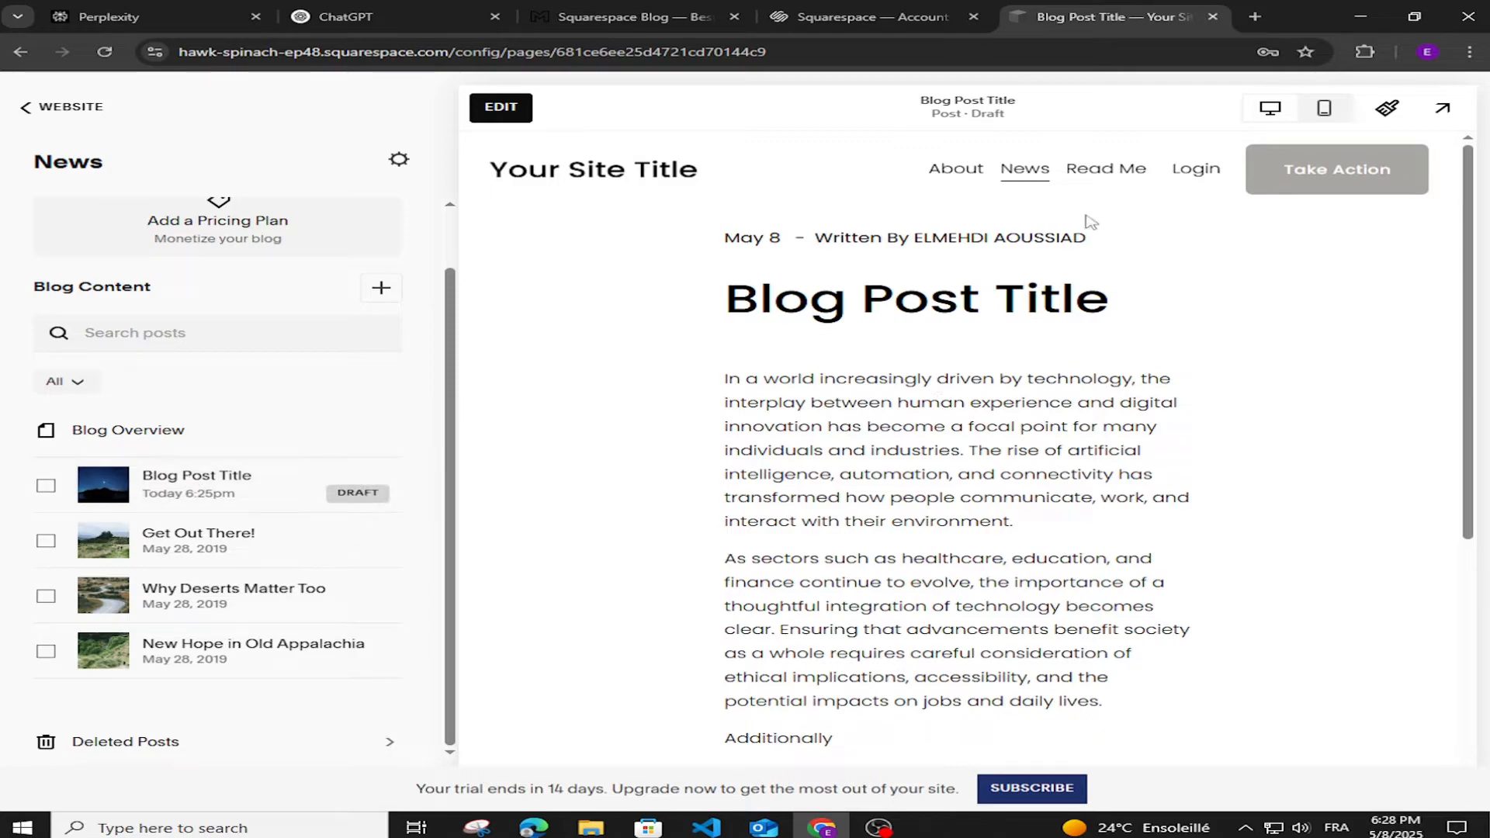
{"action": "left_click", "coordinate": [1024, 177]}
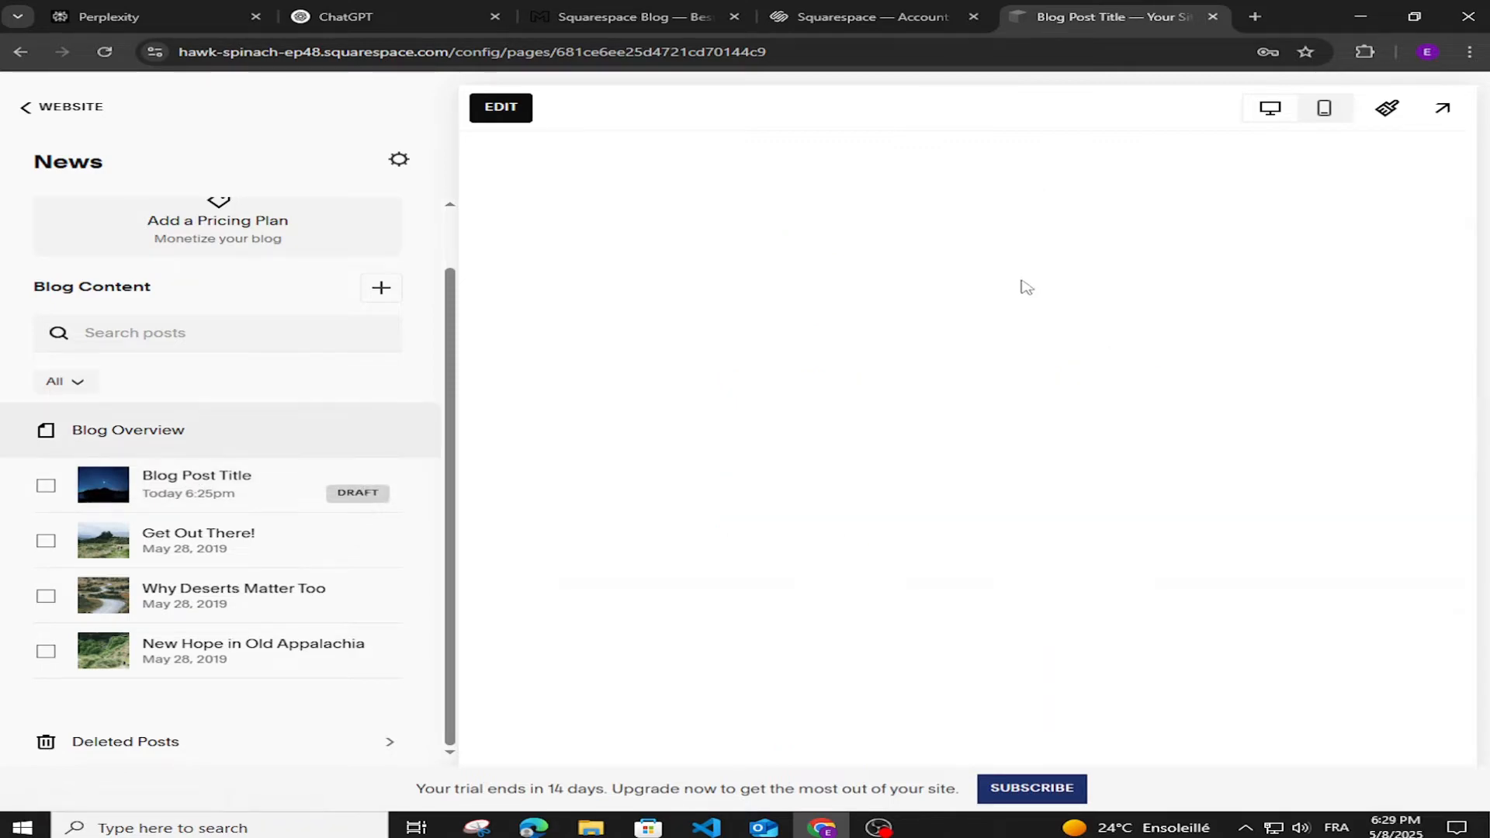
{"action": "scroll", "coordinate": [1077, 431], "scroll_direction": "down", "scroll_amount": 1}
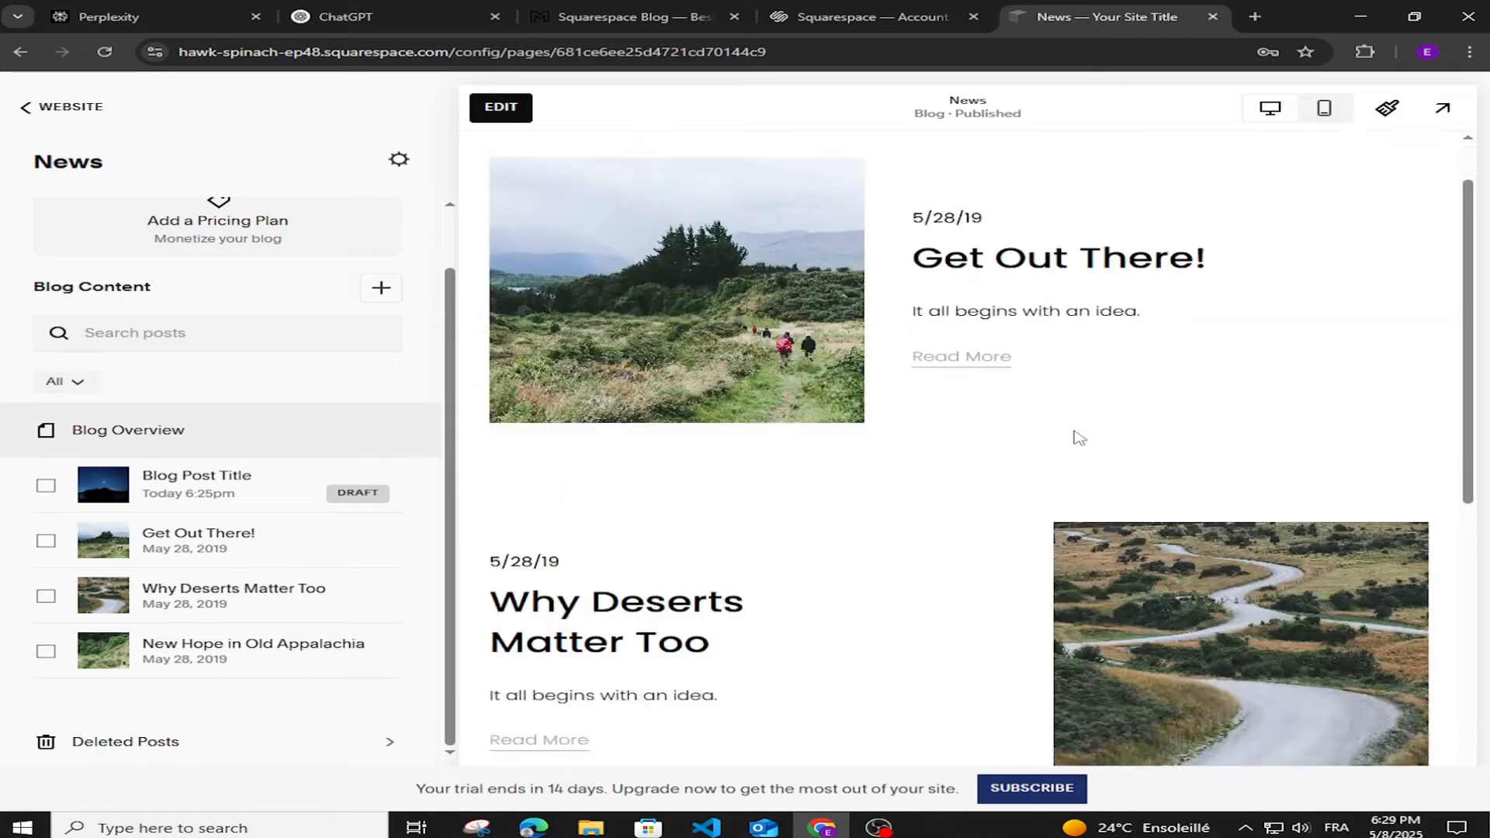
{"action": "scroll", "coordinate": [1078, 437], "scroll_direction": "up", "scroll_amount": 1}
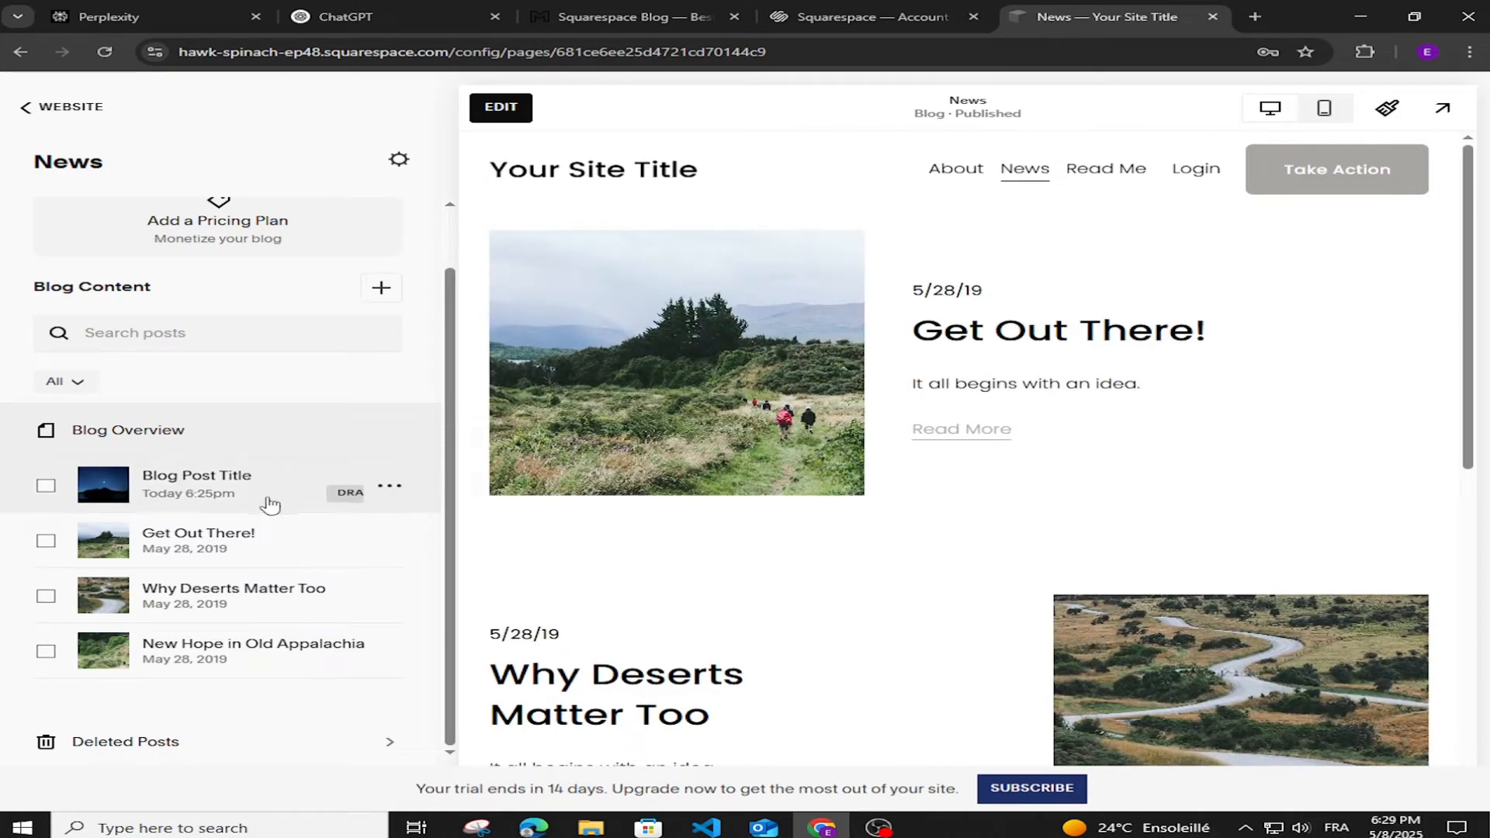
{"action": "scroll", "coordinate": [1139, 575], "scroll_direction": "down", "scroll_amount": 6}
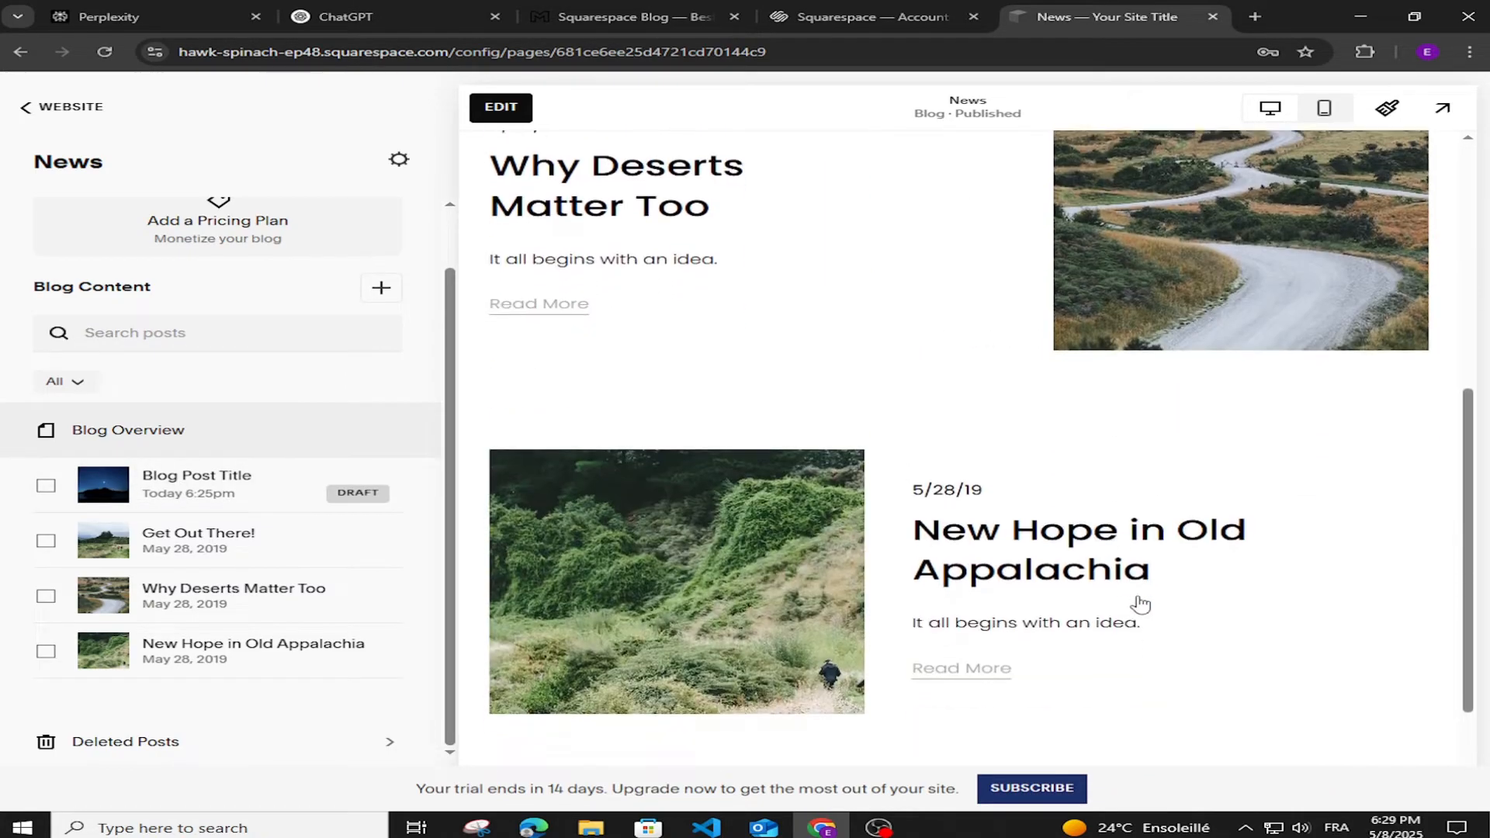
{"action": "scroll", "coordinate": [1149, 594], "scroll_direction": "down", "scroll_amount": 2}
{"action": "scroll", "coordinate": [909, 474], "scroll_direction": "up", "scroll_amount": 3}
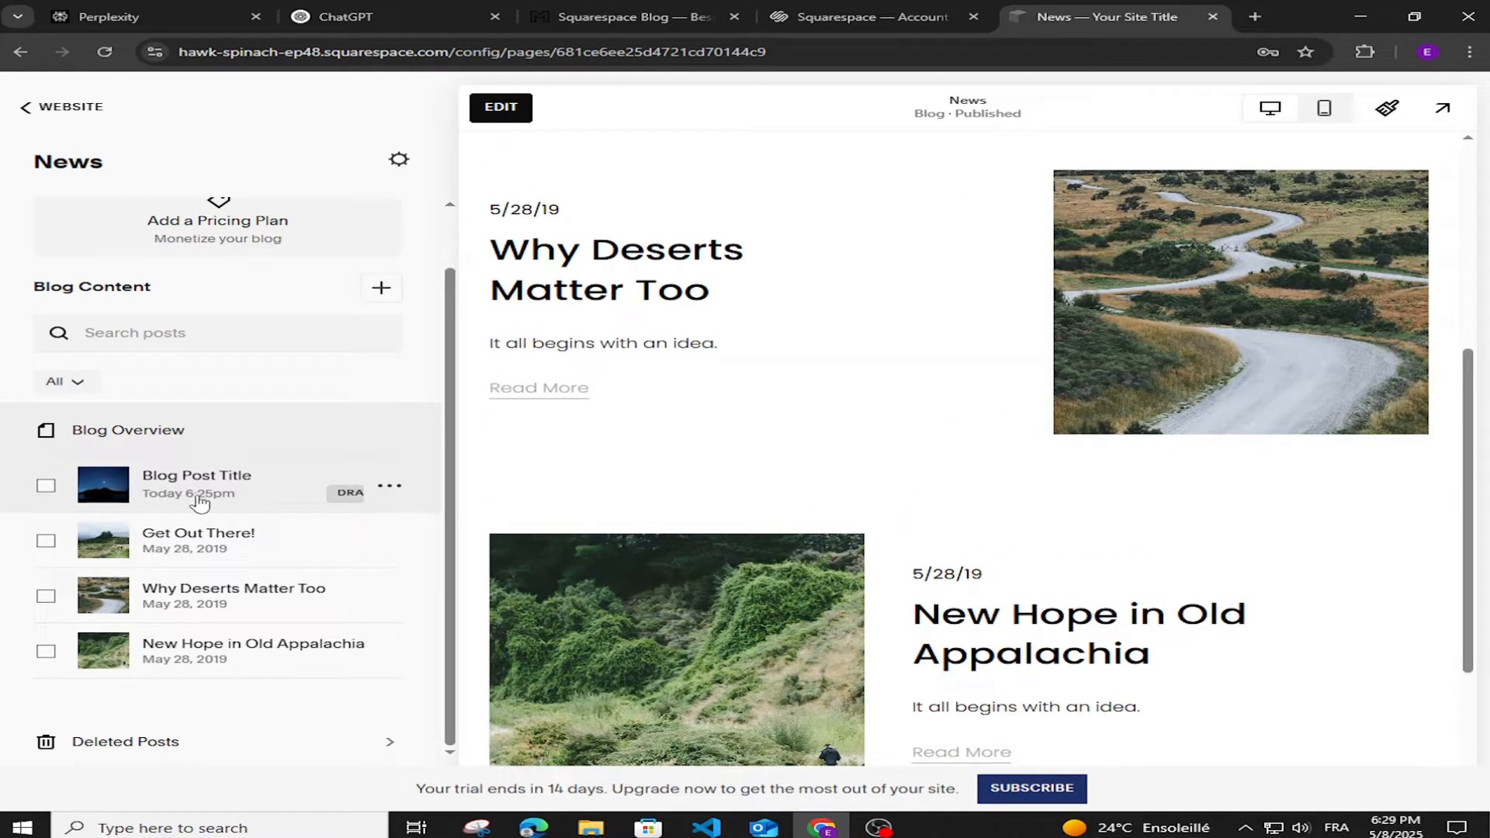
Step: Open the "Blog Post Title" draft for editing and bring up its blog post settings
{"action": "left_click", "coordinate": [152, 485]}
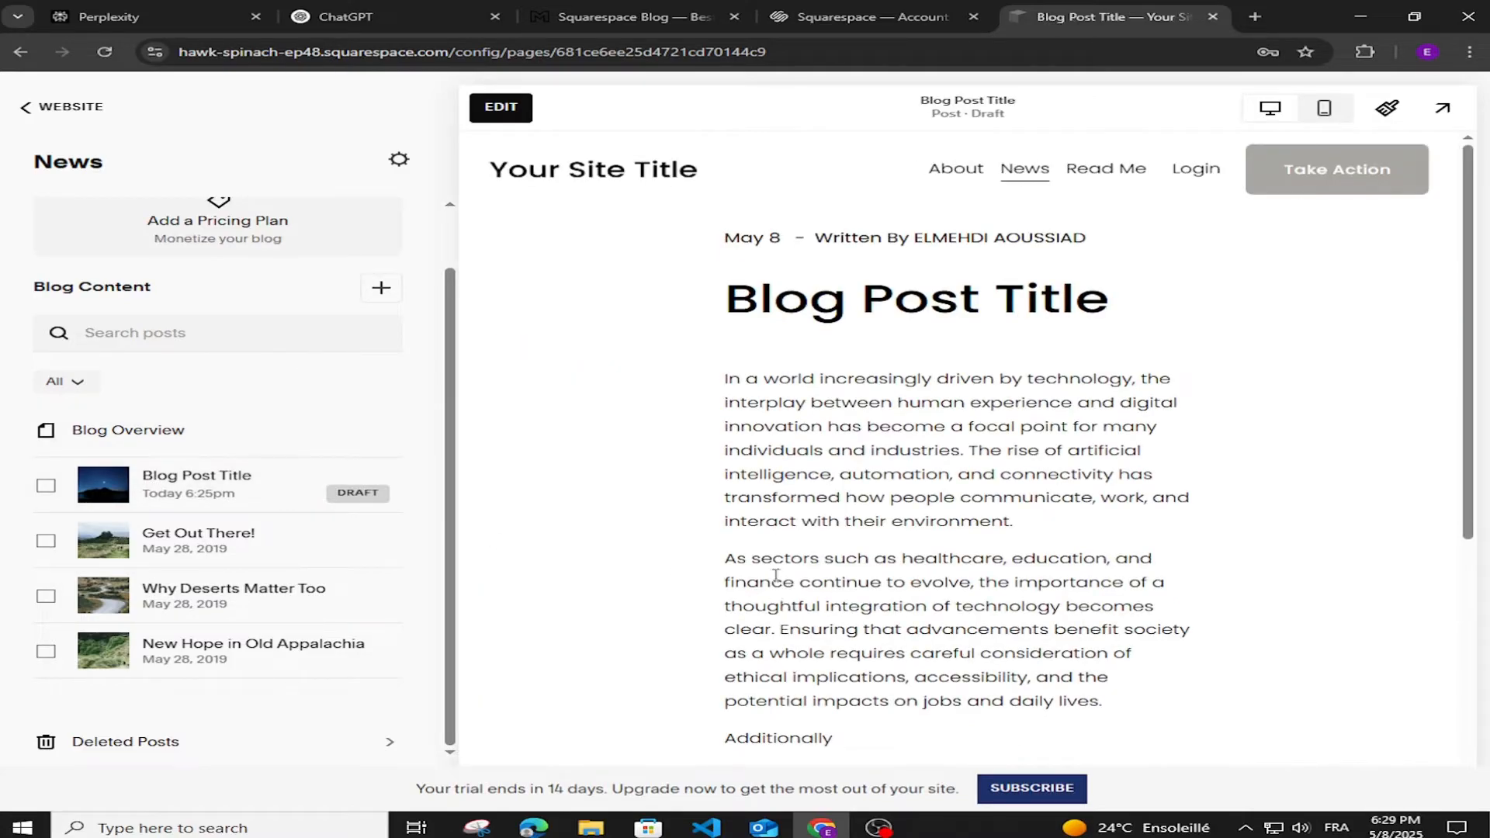
{"action": "left_click", "coordinate": [500, 106]}
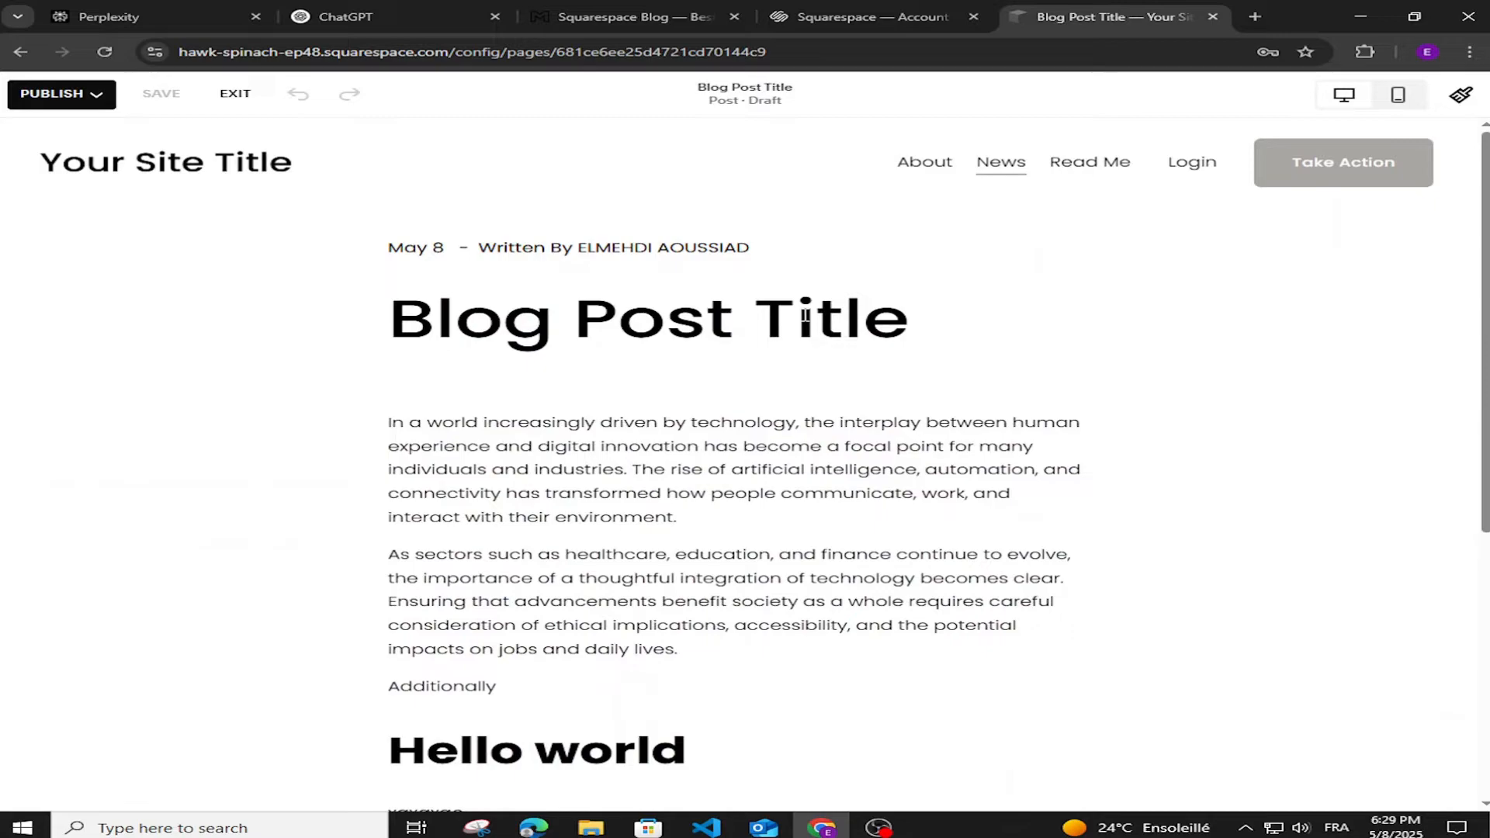
{"action": "left_click", "coordinate": [739, 97]}
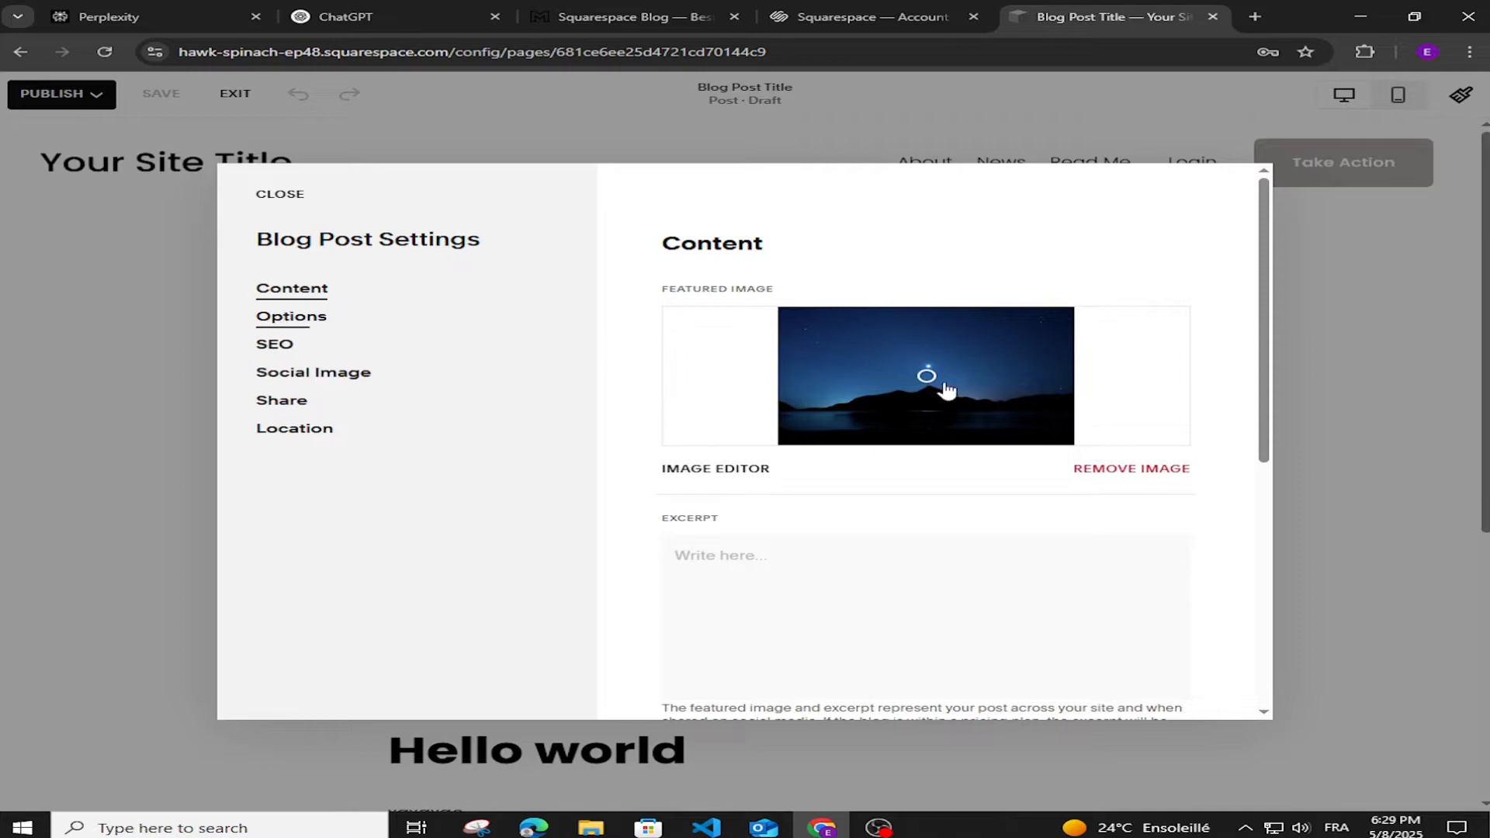
Step: Set the post URL to /news/food-recipe in the content settings
{"action": "scroll", "coordinate": [882, 486], "scroll_direction": "down", "scroll_amount": 3}
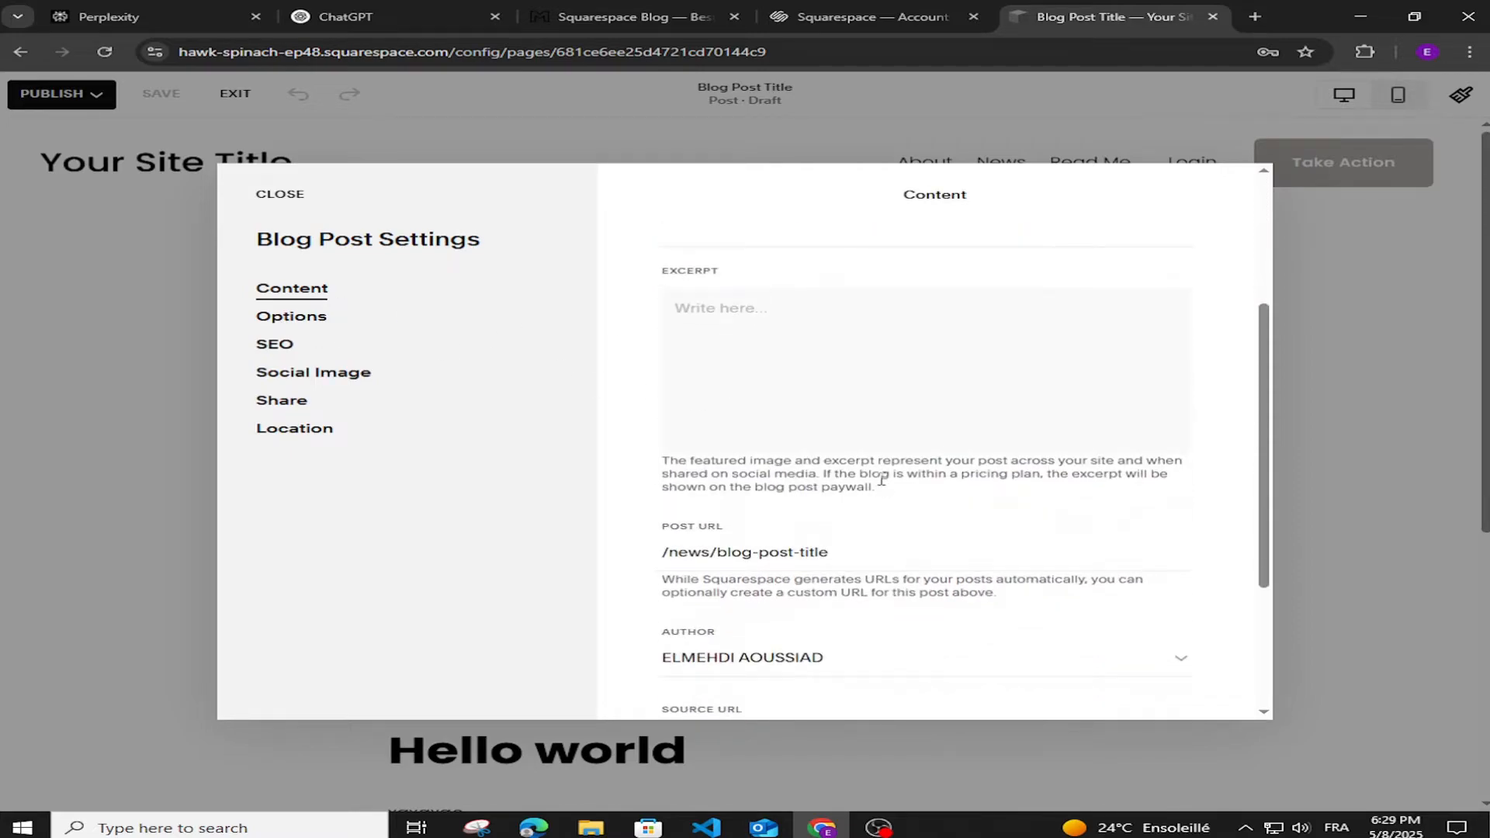
{"action": "scroll", "coordinate": [881, 481], "scroll_direction": "down", "scroll_amount": 1}
{"action": "left_click_drag", "start_coordinate": [723, 473], "coordinate": [846, 476]}
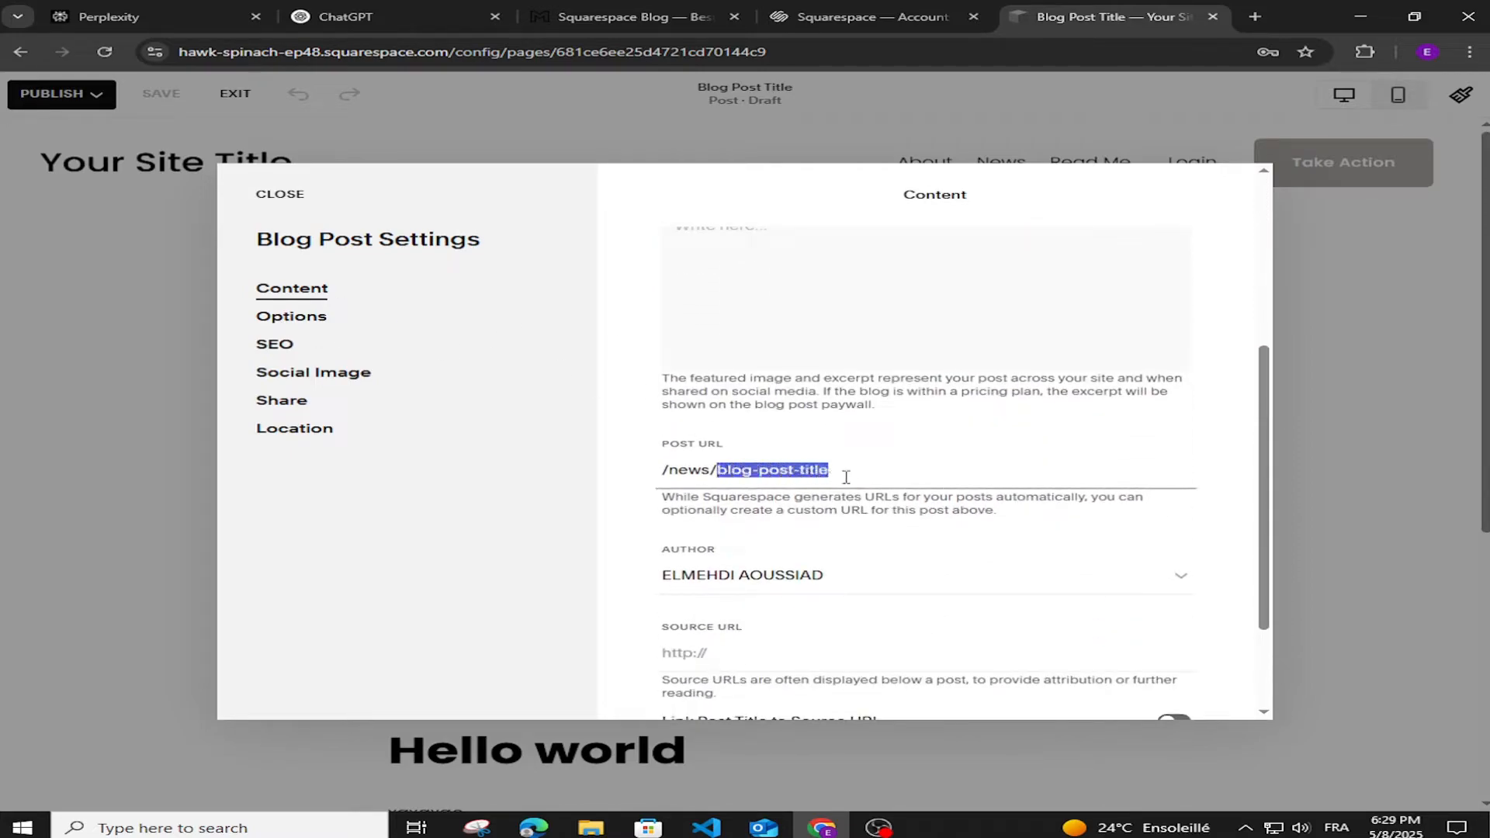
{"action": "key", "text": "BackSpace"}
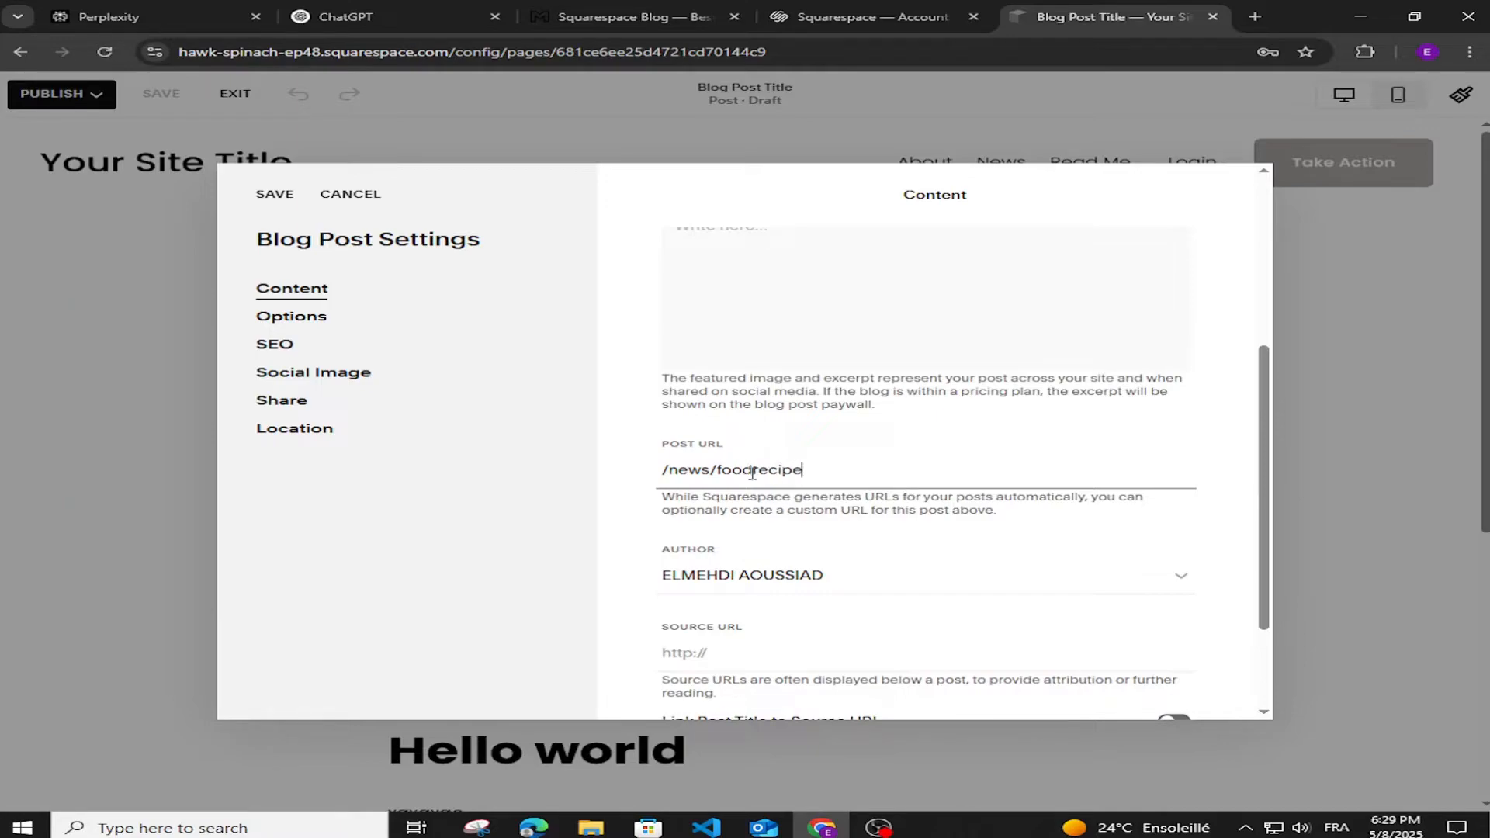
{"action": "type", "text": "-"}
Step: Check the available author choices and the publication status options for the post
{"action": "scroll", "coordinate": [936, 465], "scroll_direction": "down", "scroll_amount": 2}
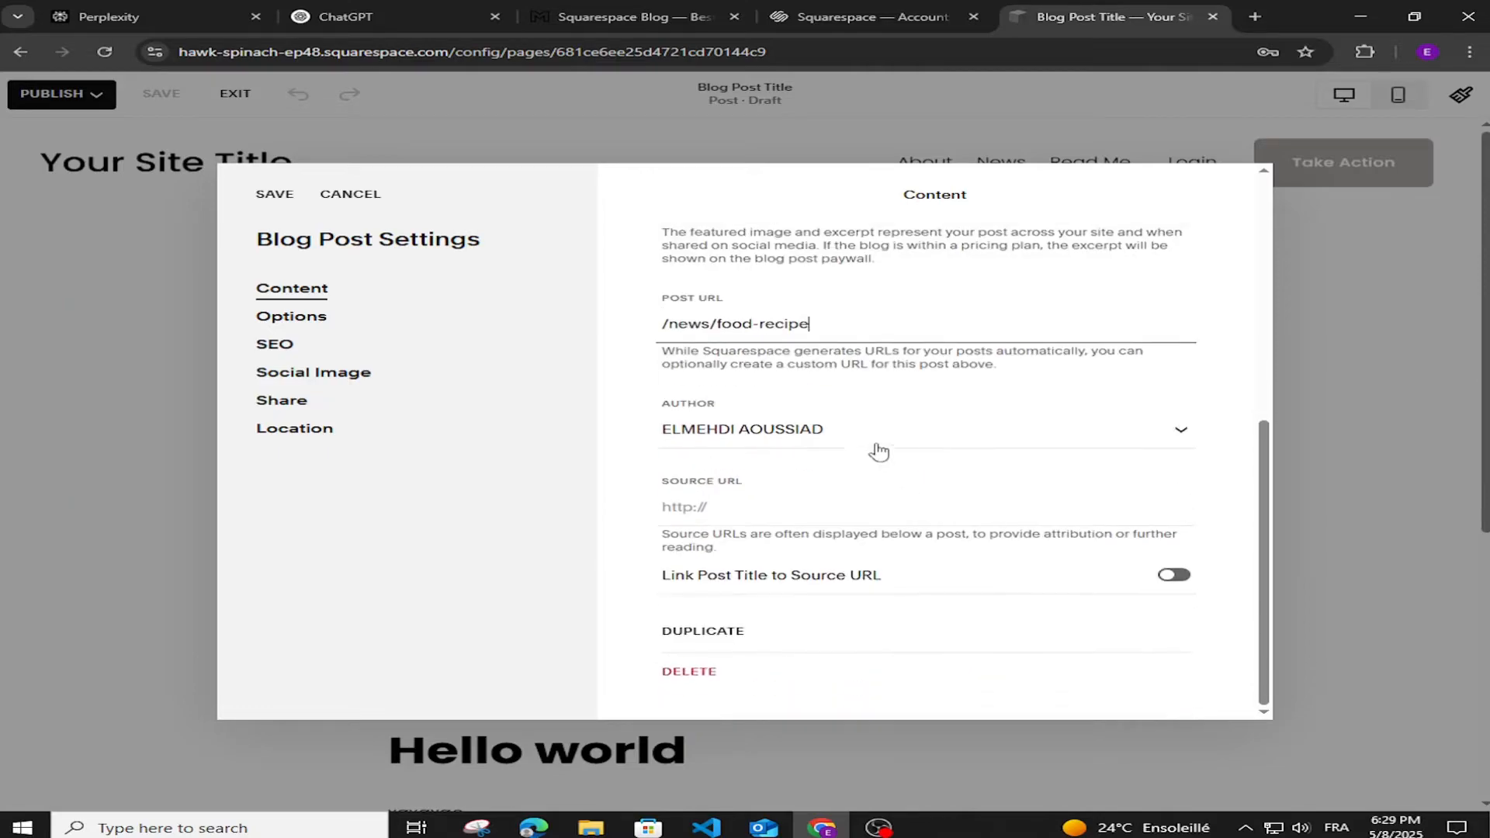
{"action": "left_click", "coordinate": [838, 439]}
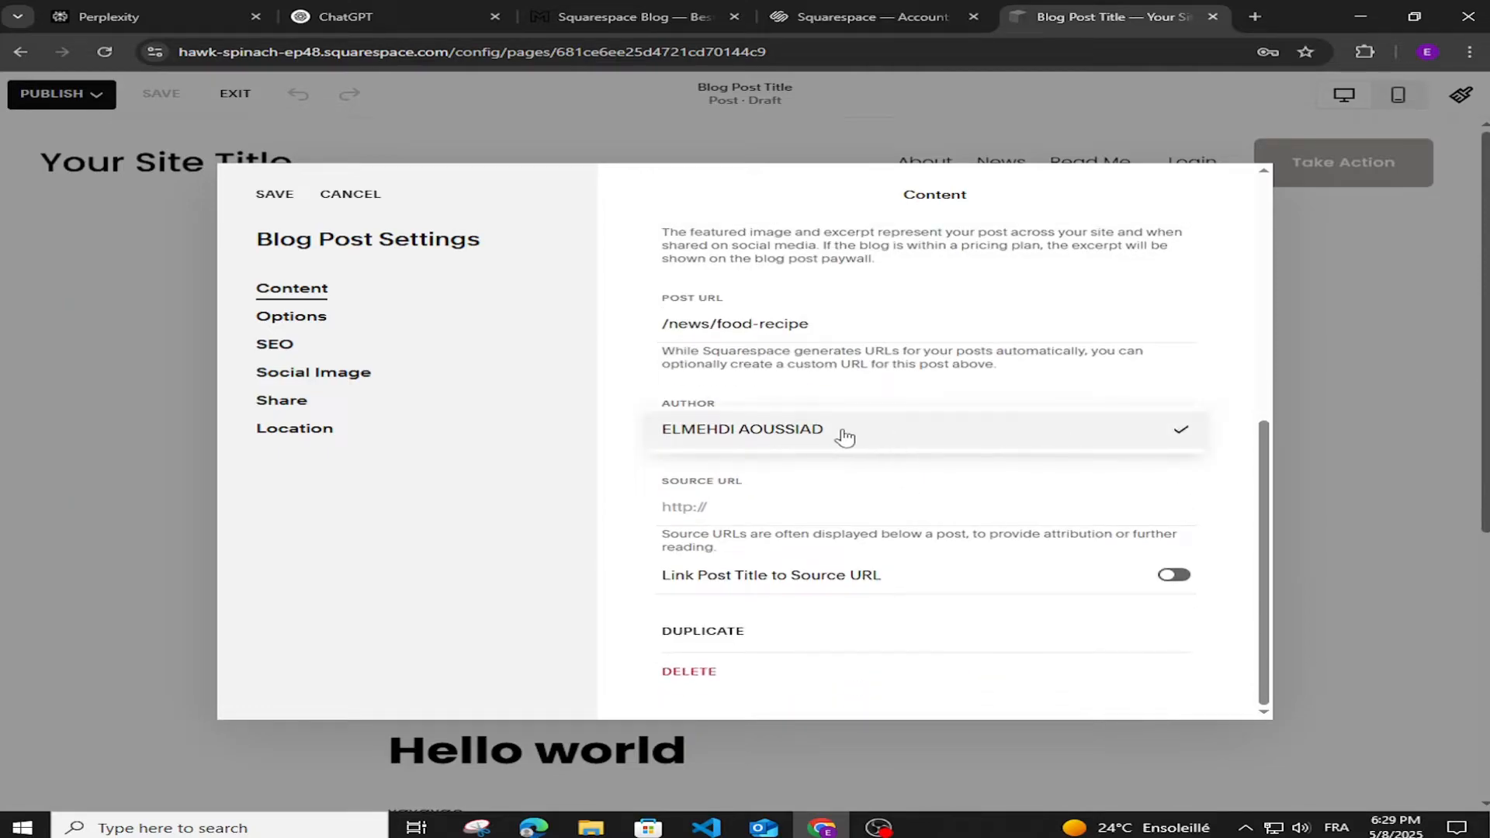
{"action": "left_click", "coordinate": [591, 457]}
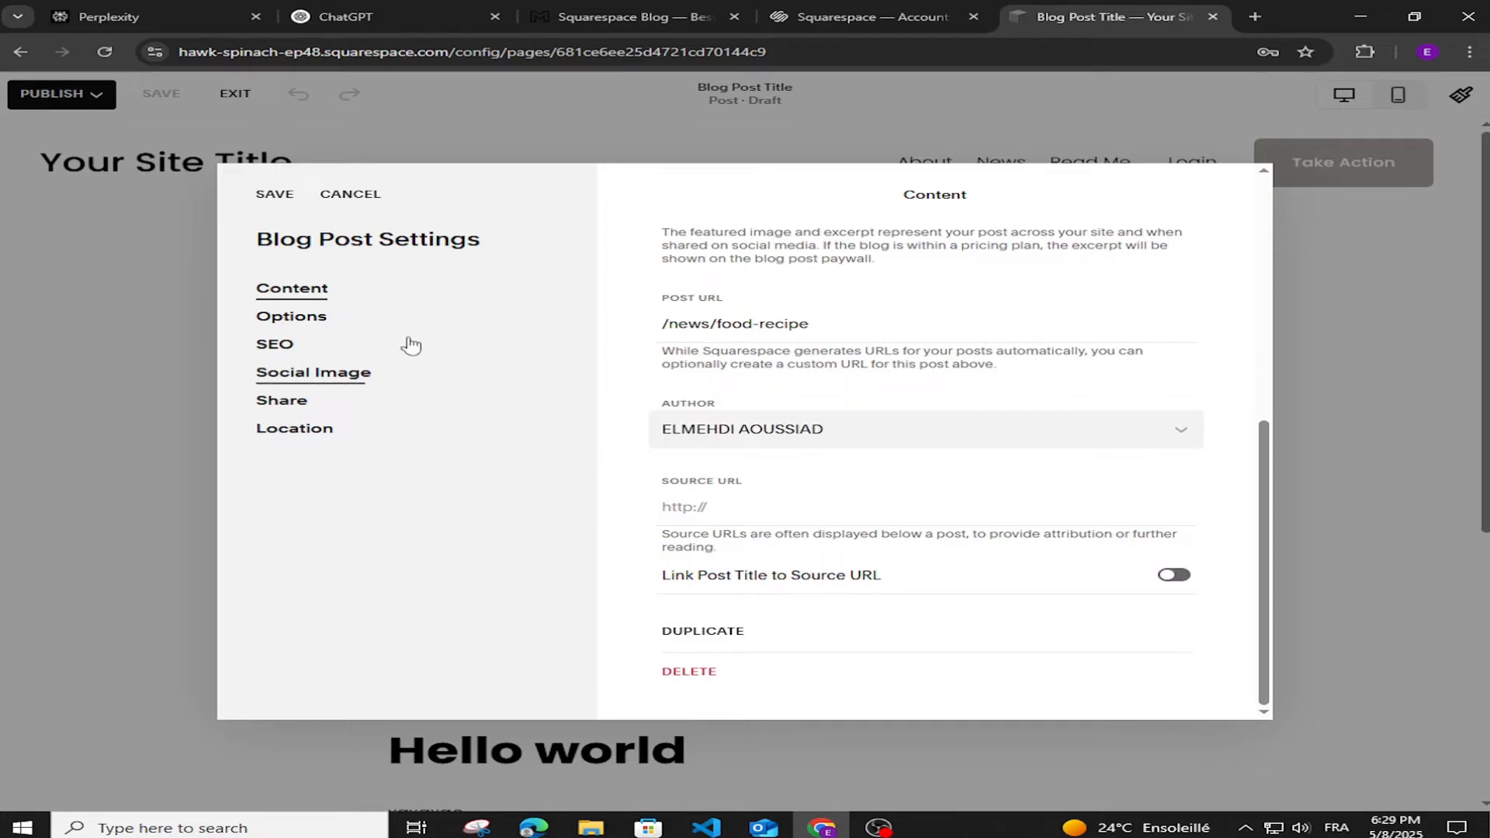
{"action": "left_click", "coordinate": [291, 315]}
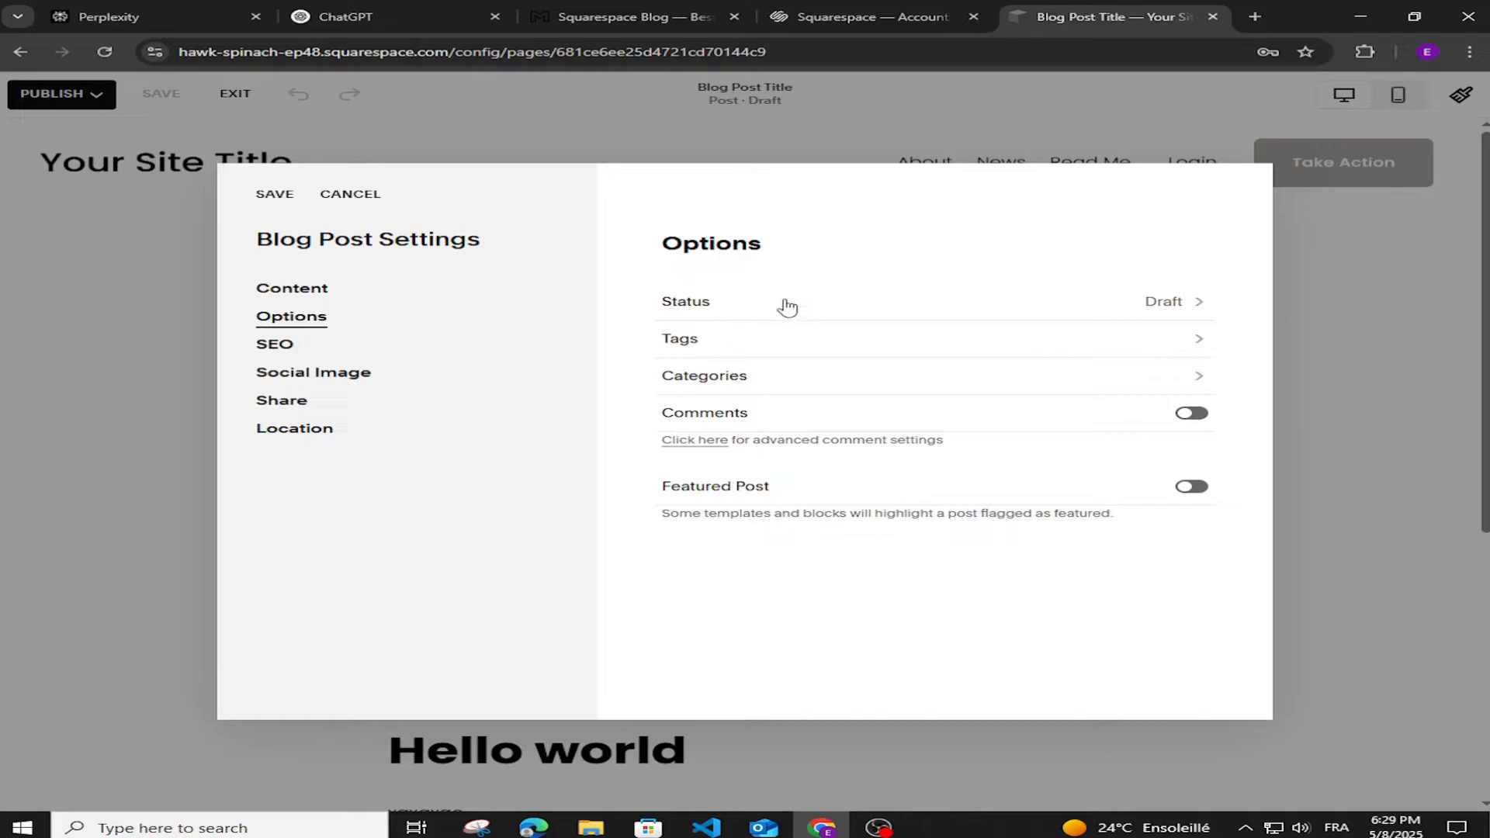
{"action": "left_click", "coordinate": [1185, 320]}
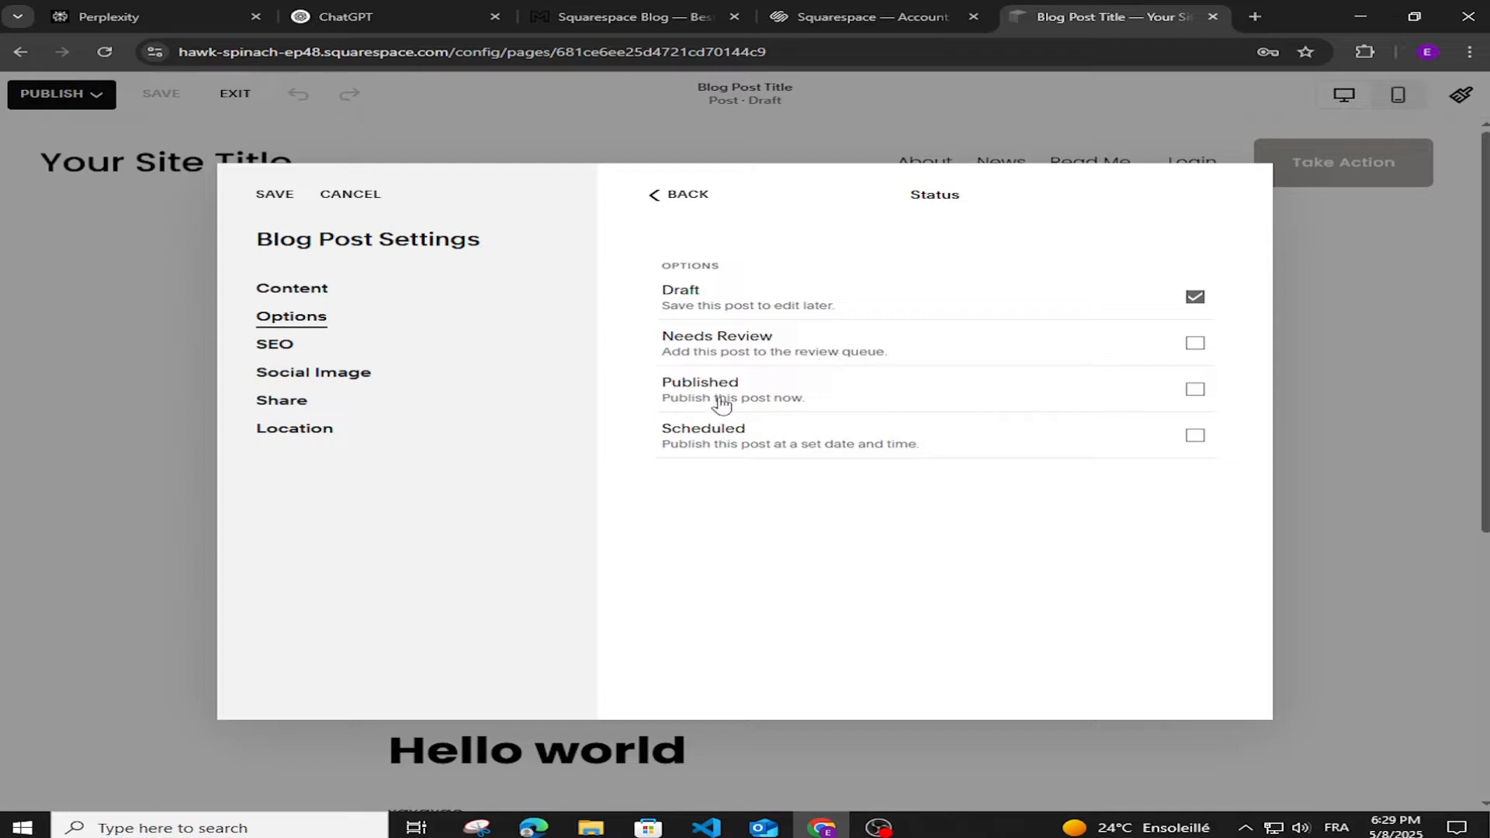
{"action": "left_click", "coordinate": [657, 197]}
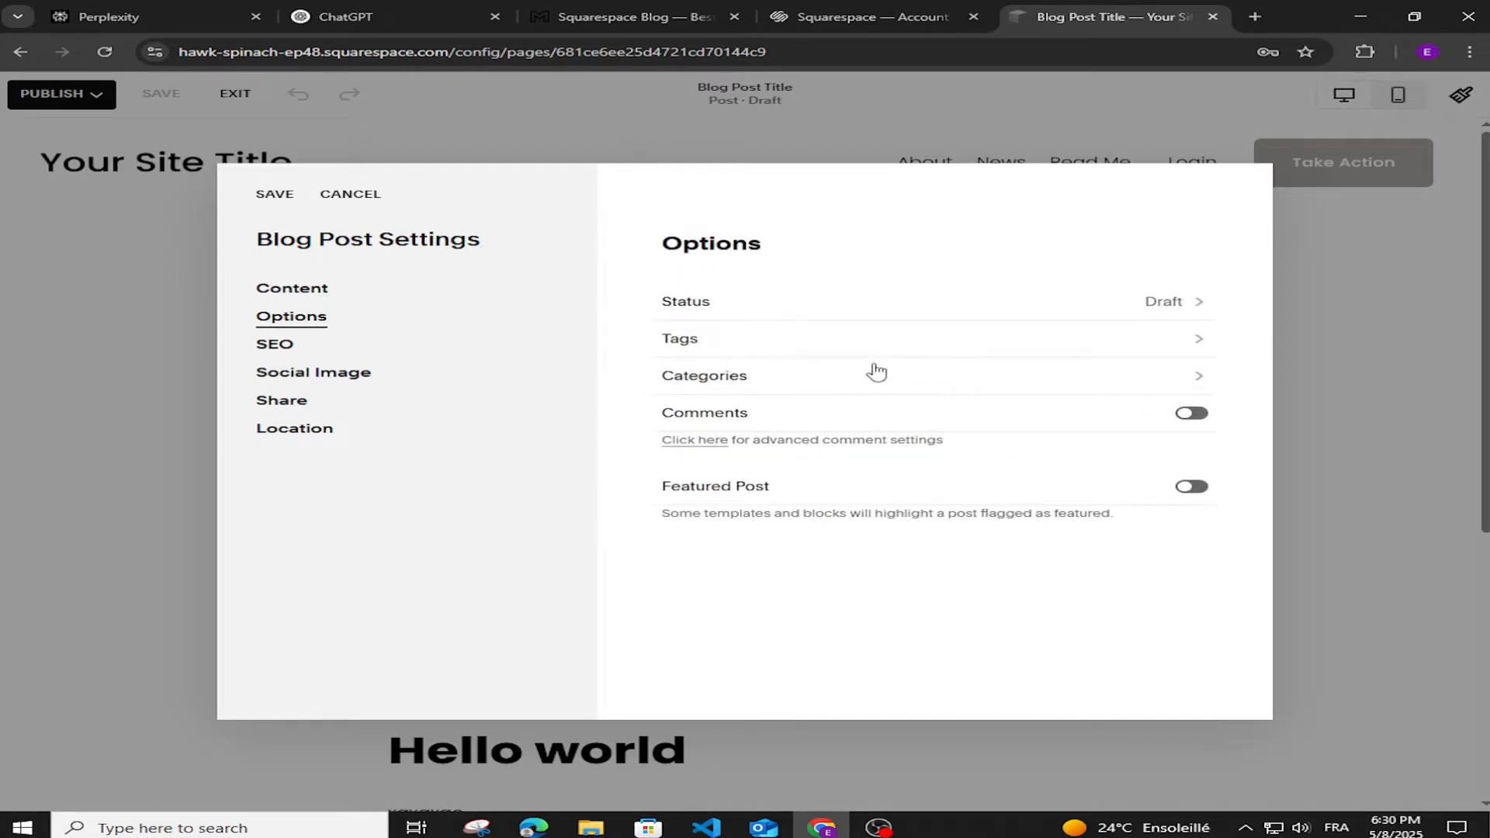
Step: Try entering "sq" as a tag for the post and view its categories setting
{"action": "left_click", "coordinate": [781, 355]}
{"action": "type", "text": "sq"}
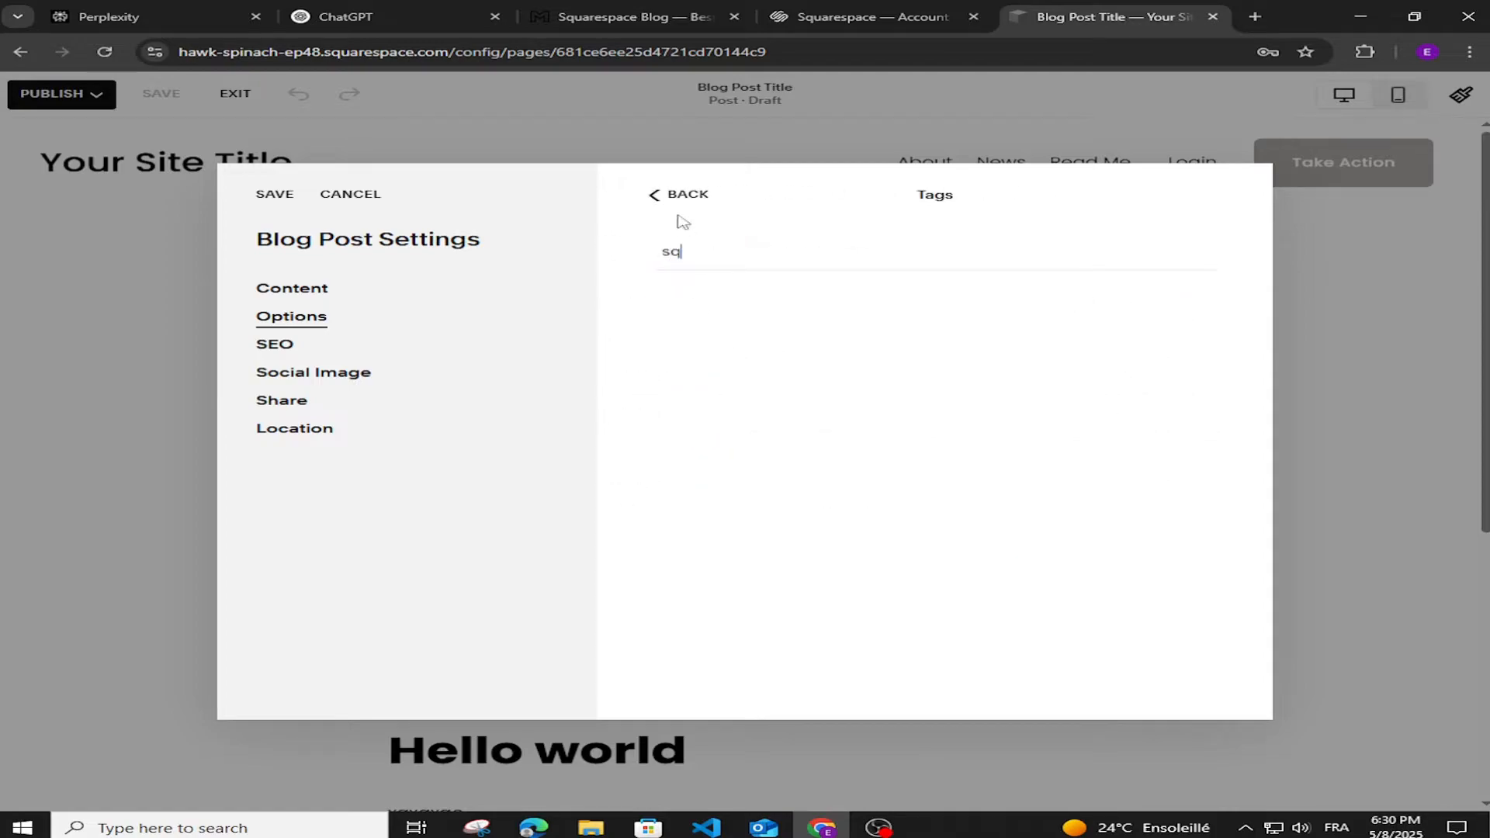
{"action": "left_click", "coordinate": [669, 195]}
{"action": "left_click", "coordinate": [752, 386]}
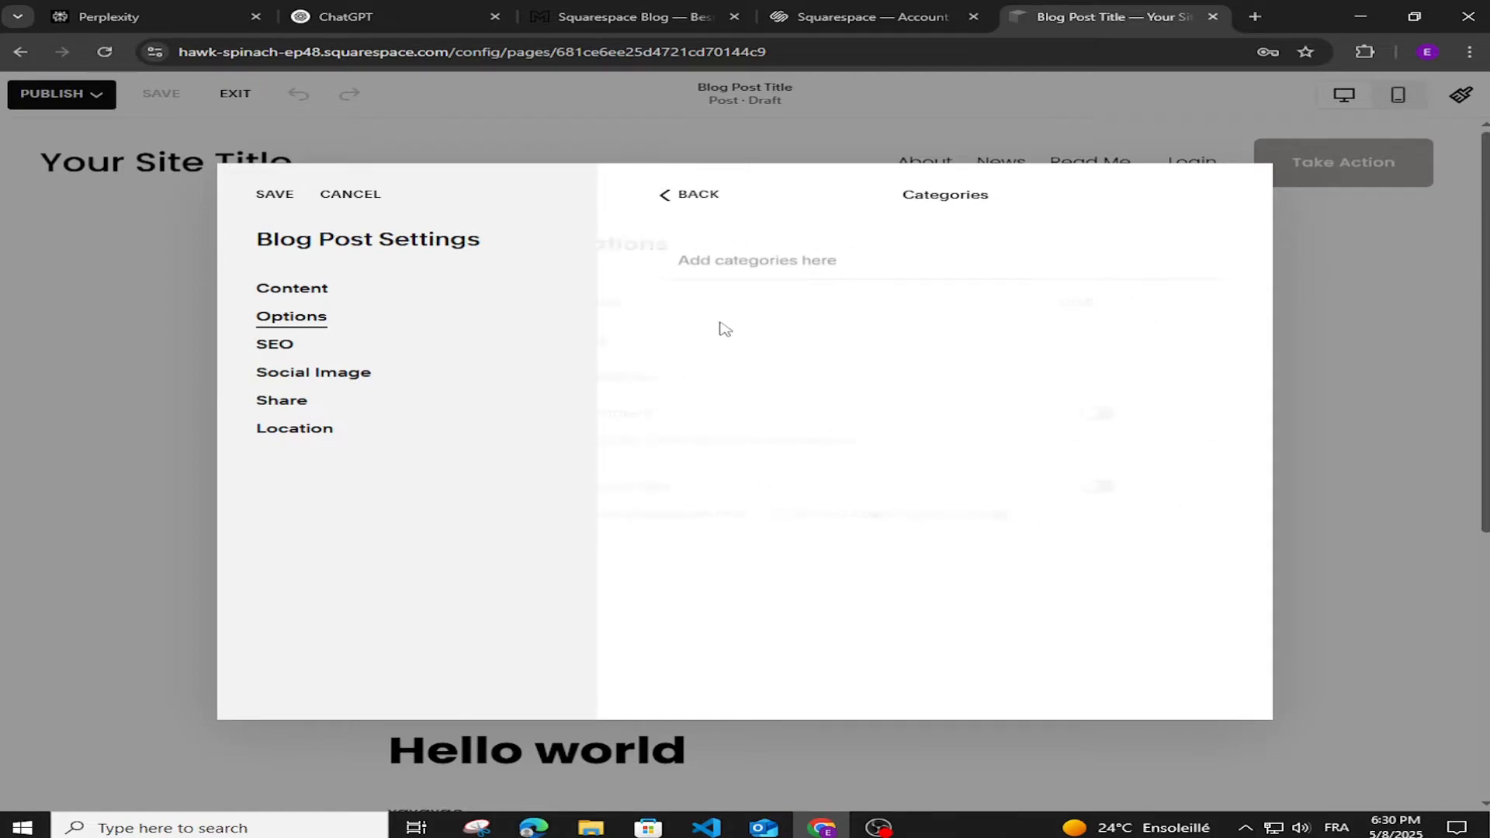
{"action": "left_click", "coordinate": [649, 197]}
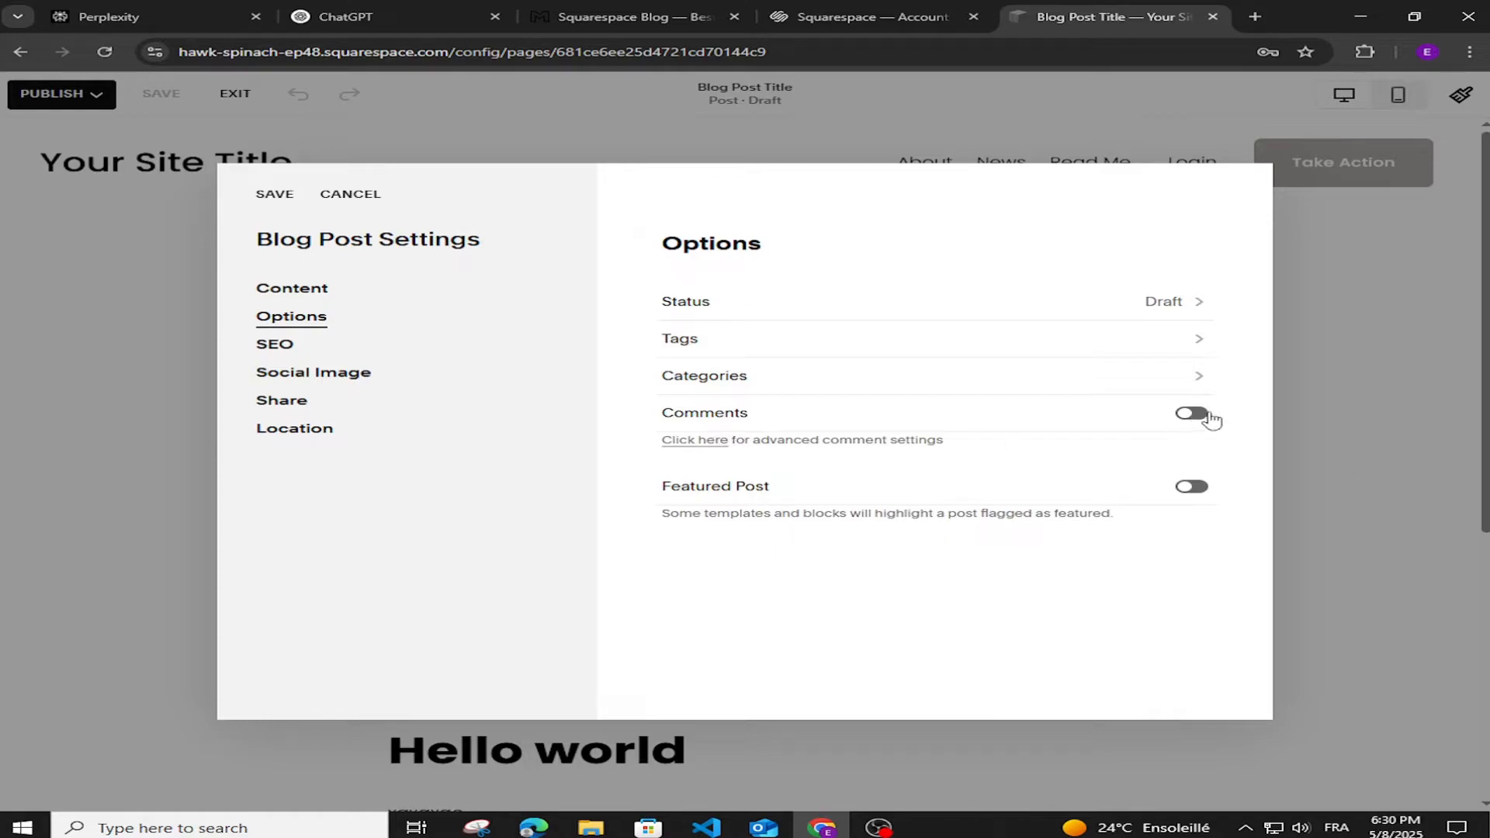
Step: Examine the post's SEO fields, social image sources, sharing options and location settings
{"action": "left_click", "coordinate": [287, 349]}
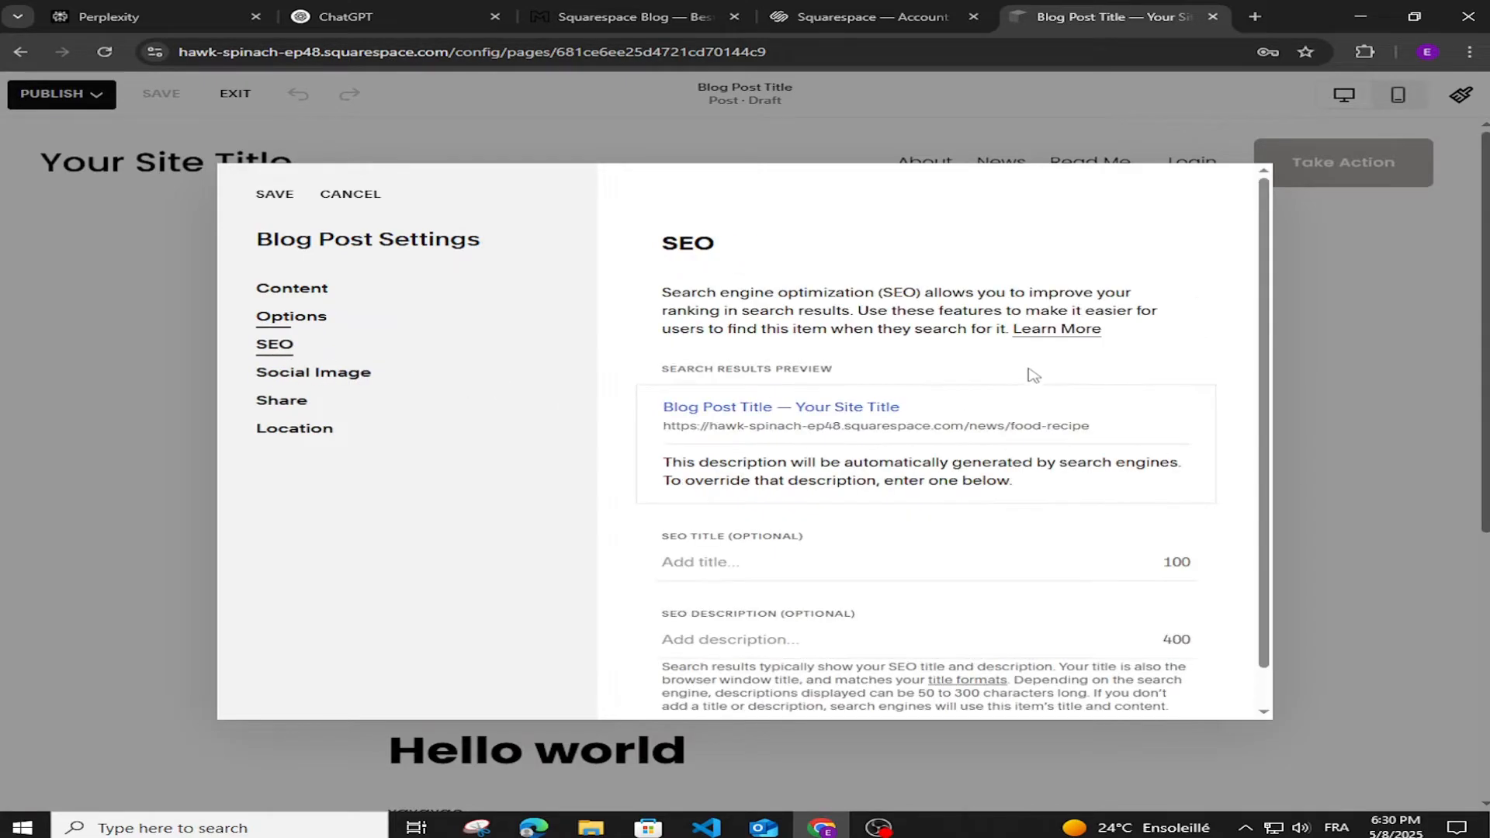
{"action": "left_click", "coordinate": [743, 568]}
{"action": "scroll", "coordinate": [745, 561], "scroll_direction": "down", "scroll_amount": 1}
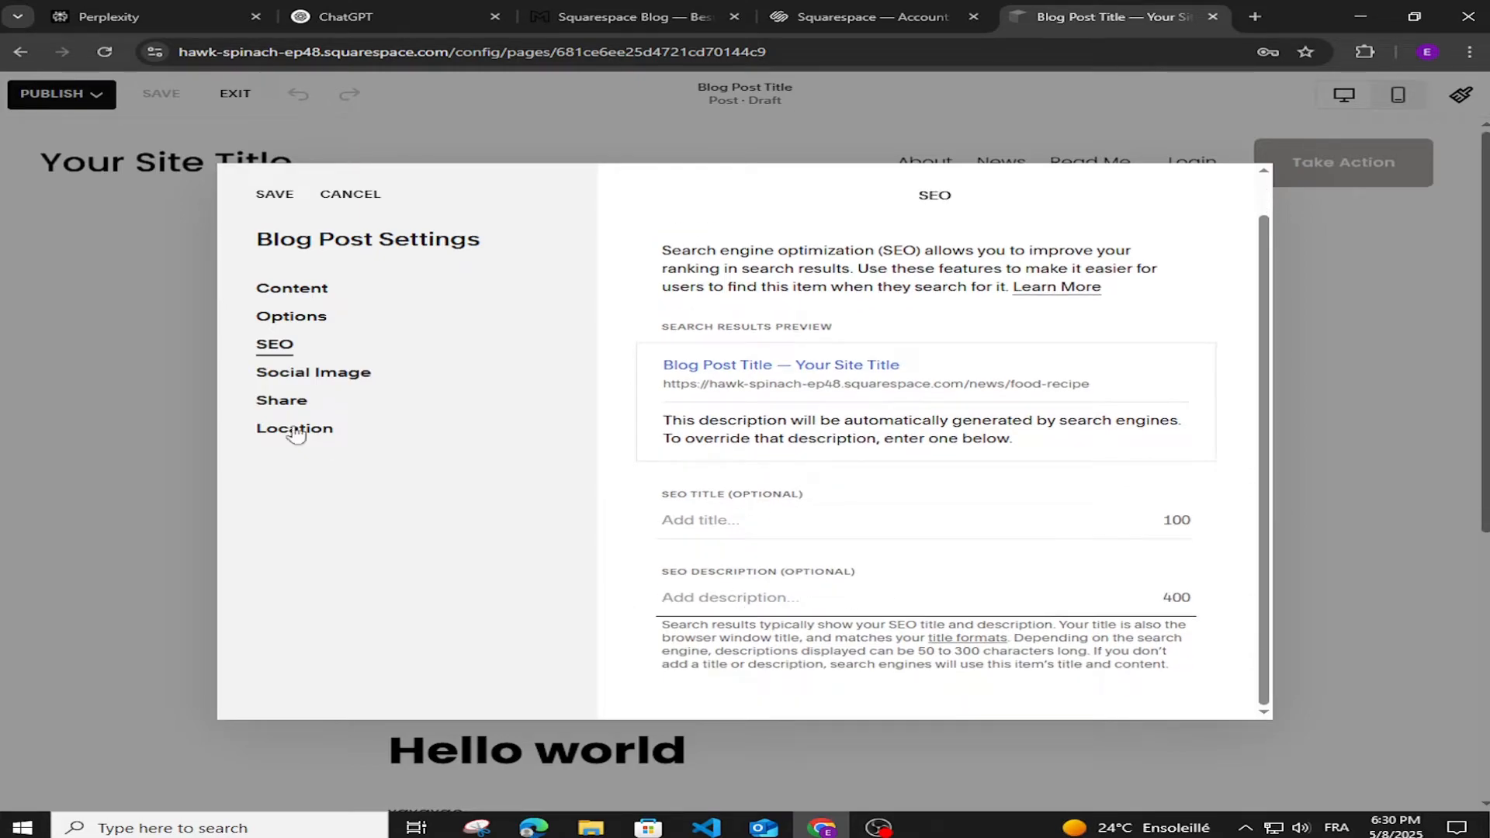
{"action": "left_click", "coordinate": [295, 374]}
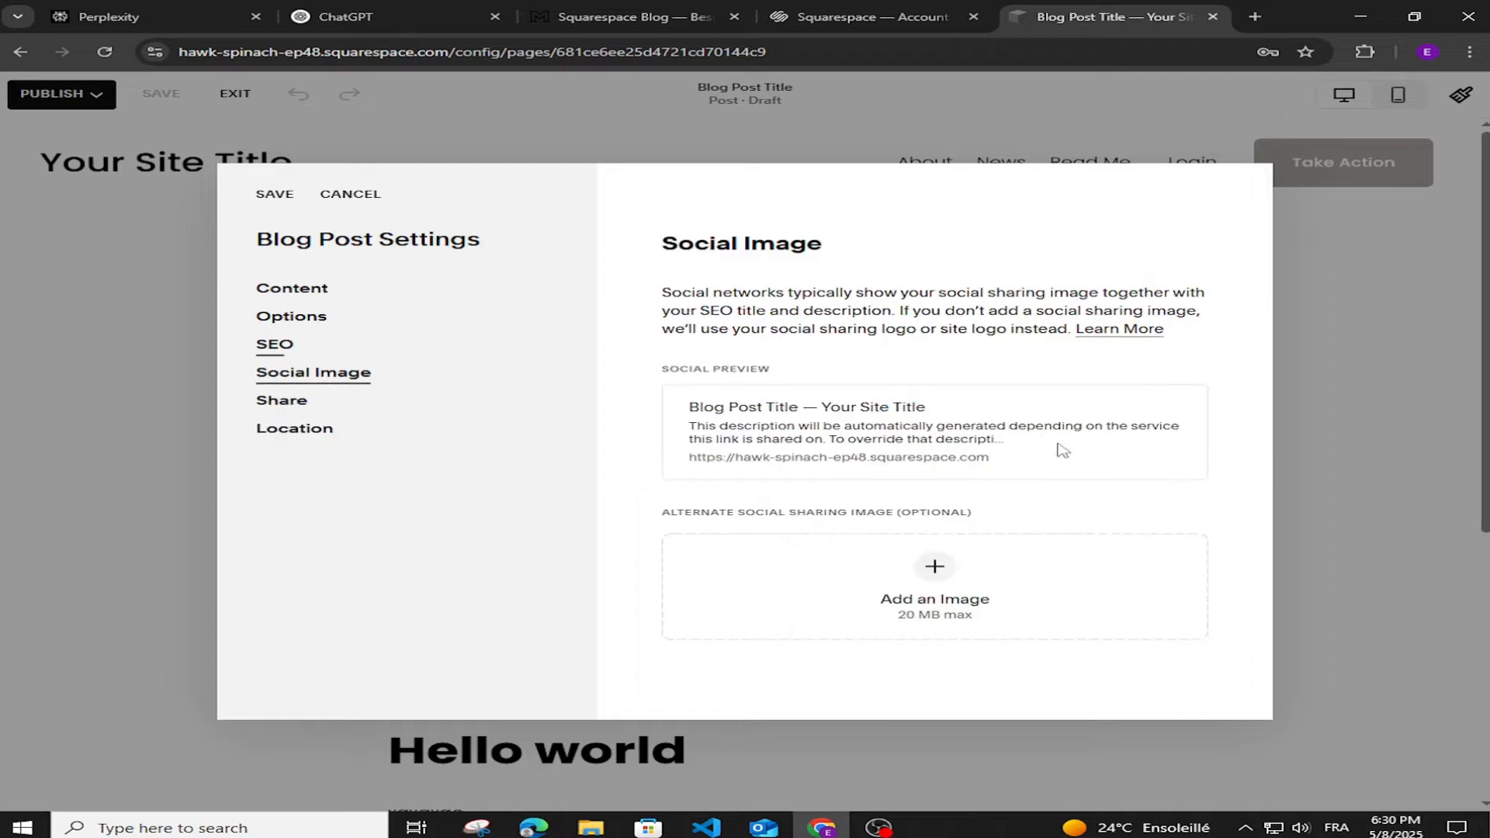
{"action": "left_click", "coordinate": [942, 593]}
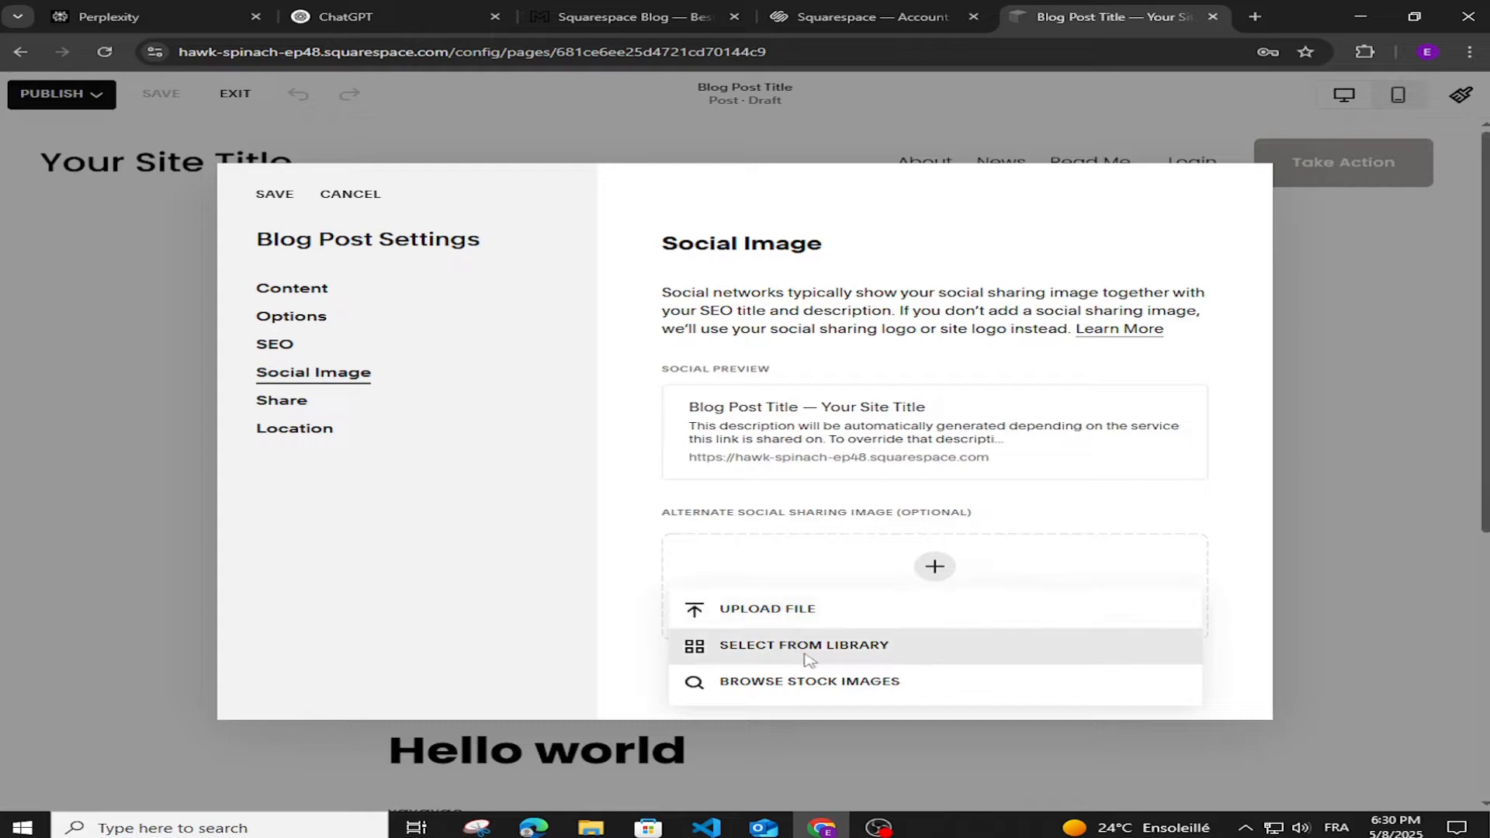
{"action": "left_click", "coordinate": [598, 543]}
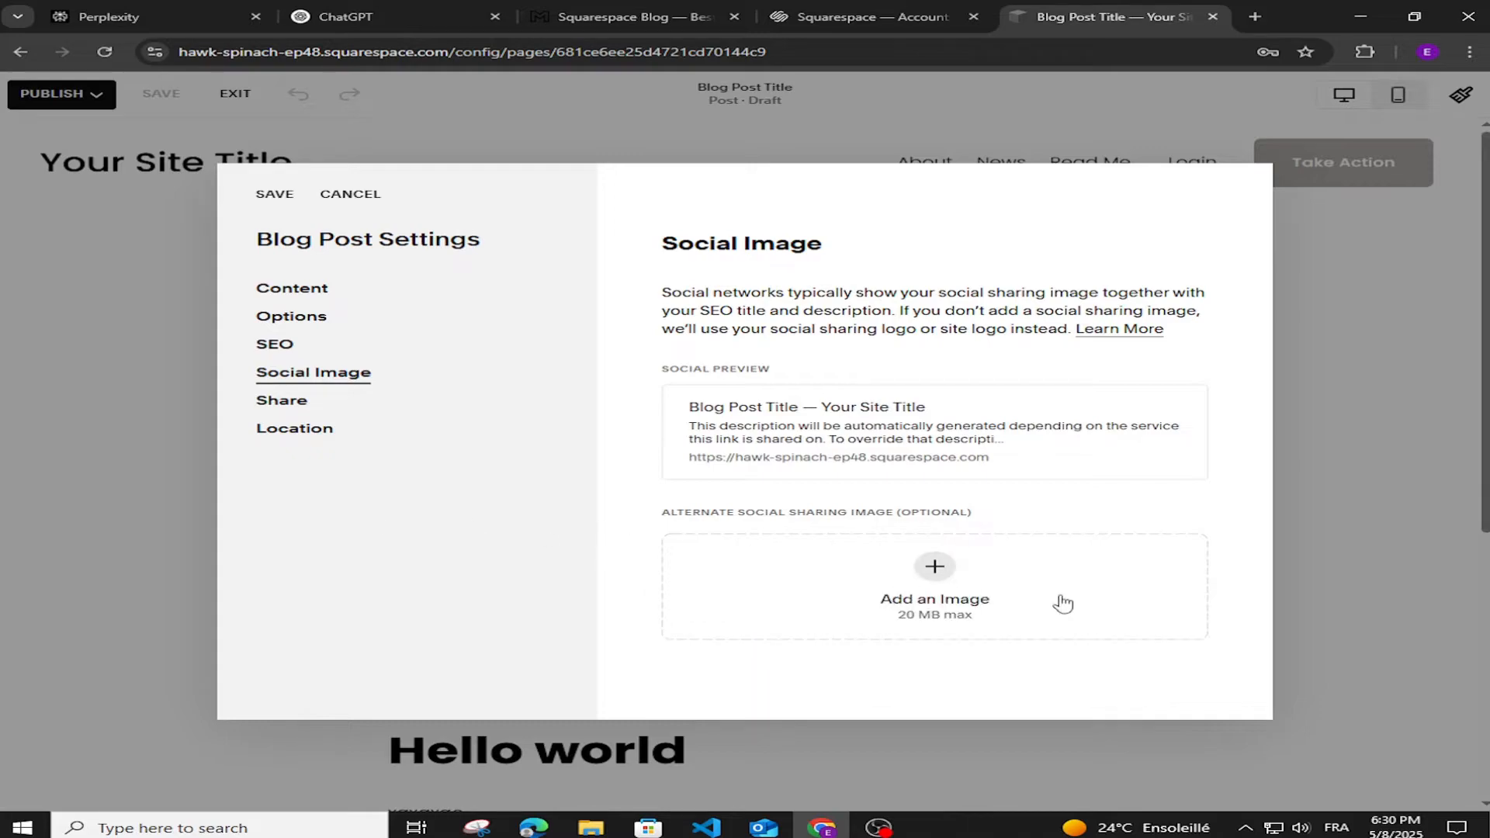
{"action": "left_click", "coordinate": [287, 402]}
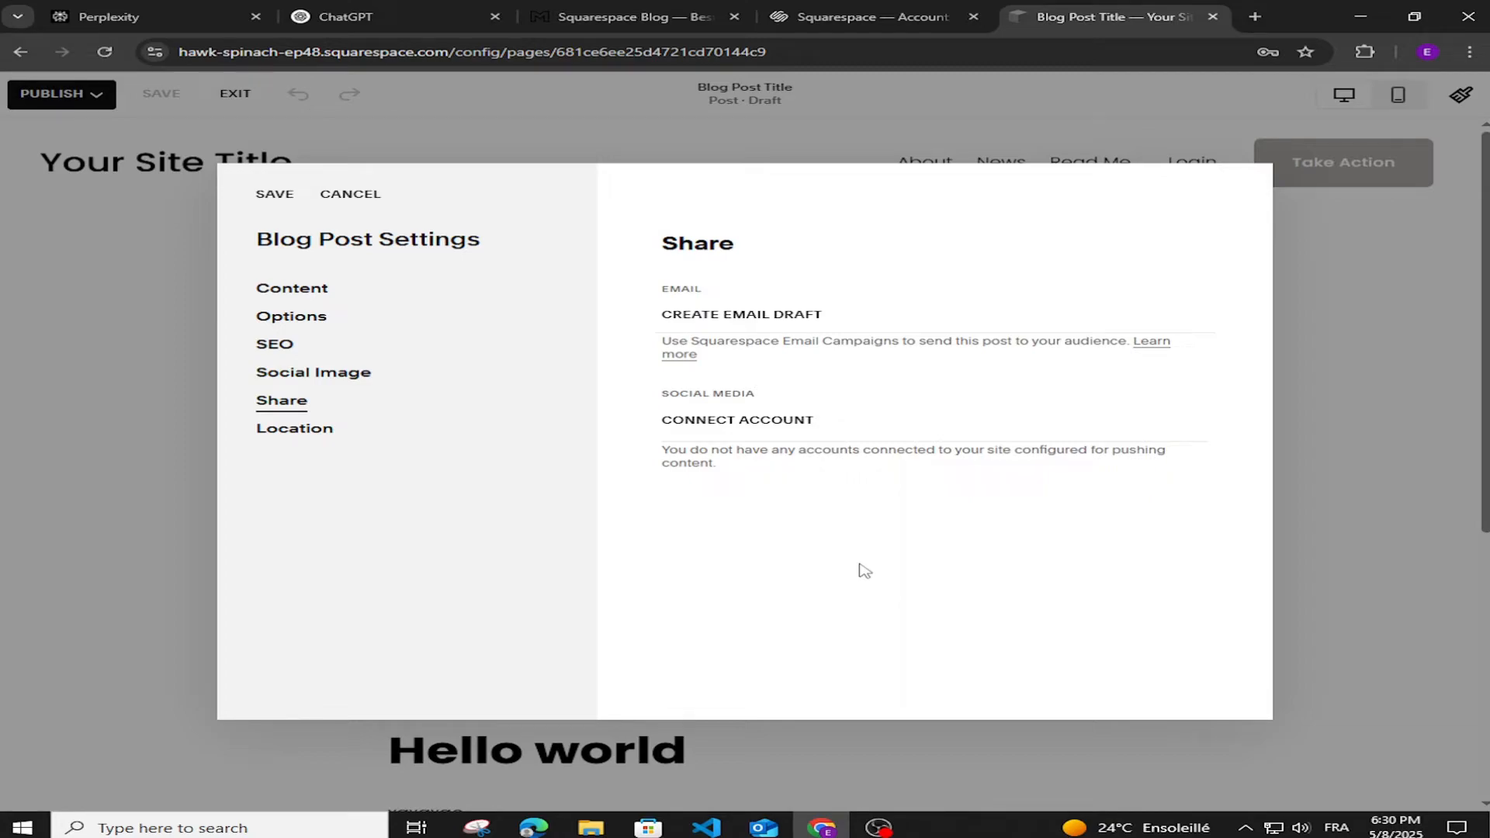
{"action": "left_click", "coordinate": [301, 436]}
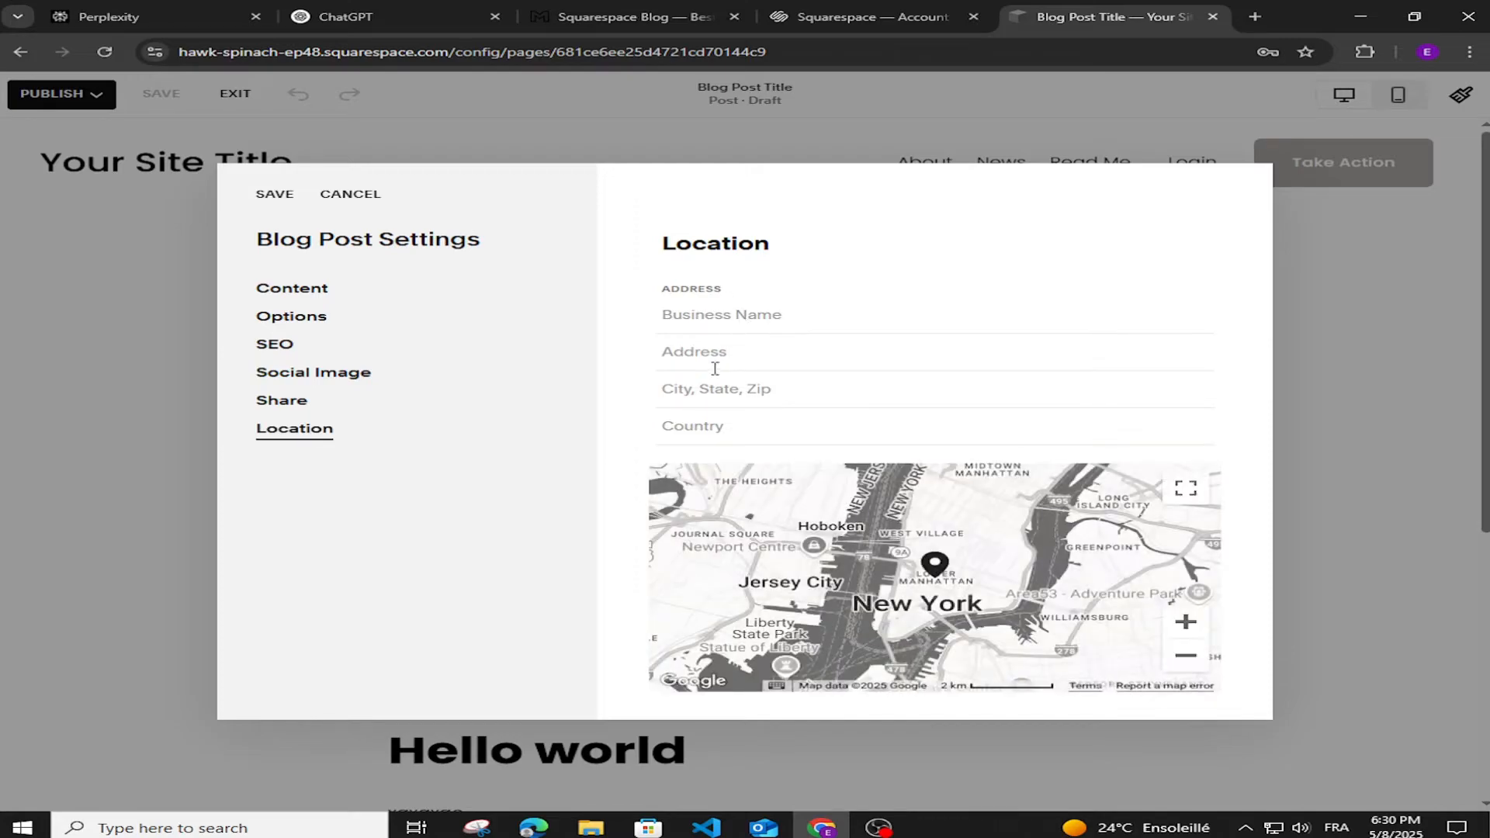
Step: Set the post's status to Scheduled for May 8, 2025, 6:30 PM and save the blog post settings
{"action": "left_click", "coordinate": [320, 289]}
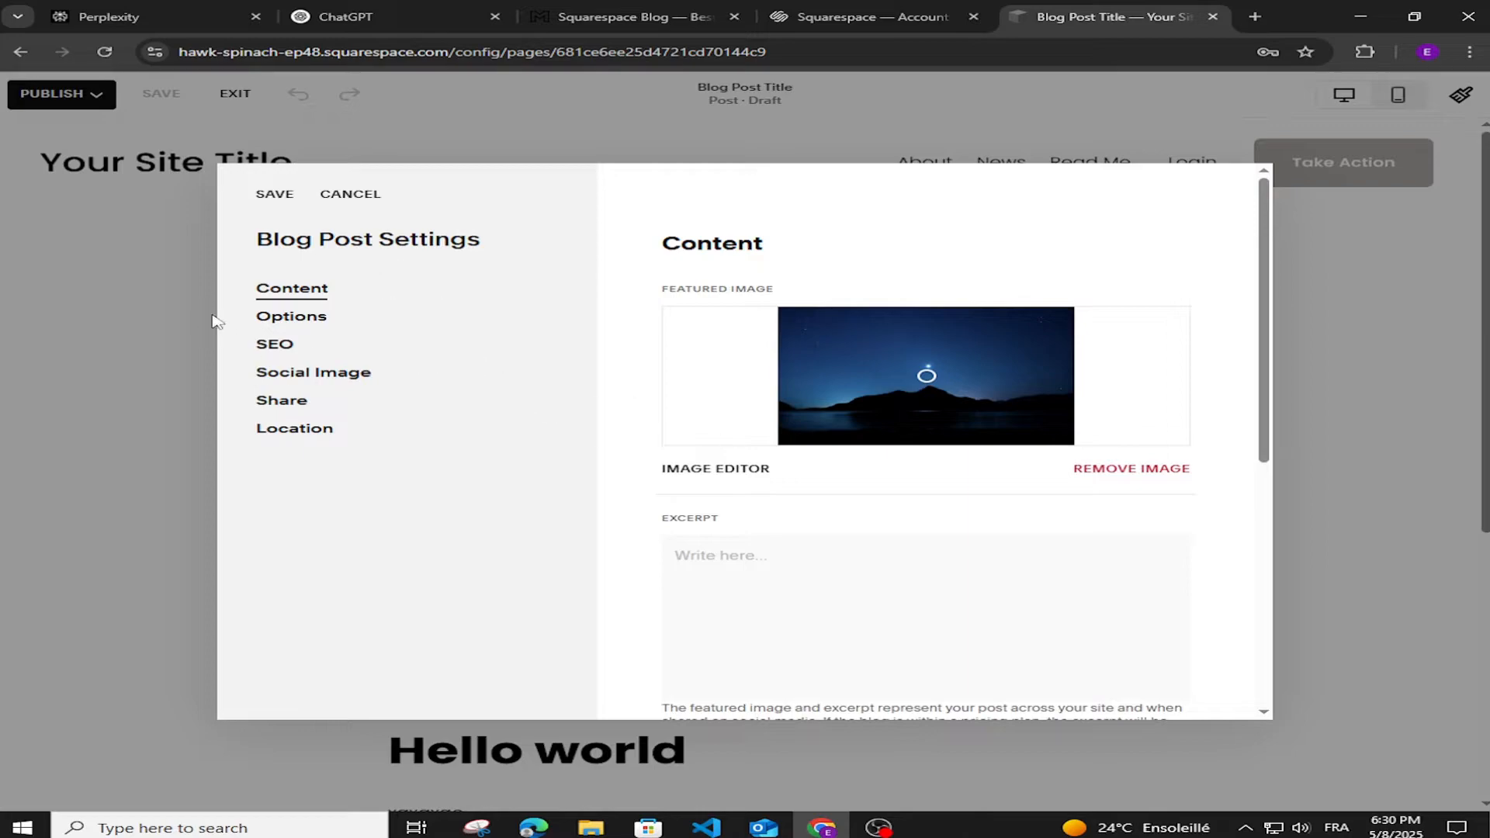
{"action": "left_click", "coordinate": [303, 321]}
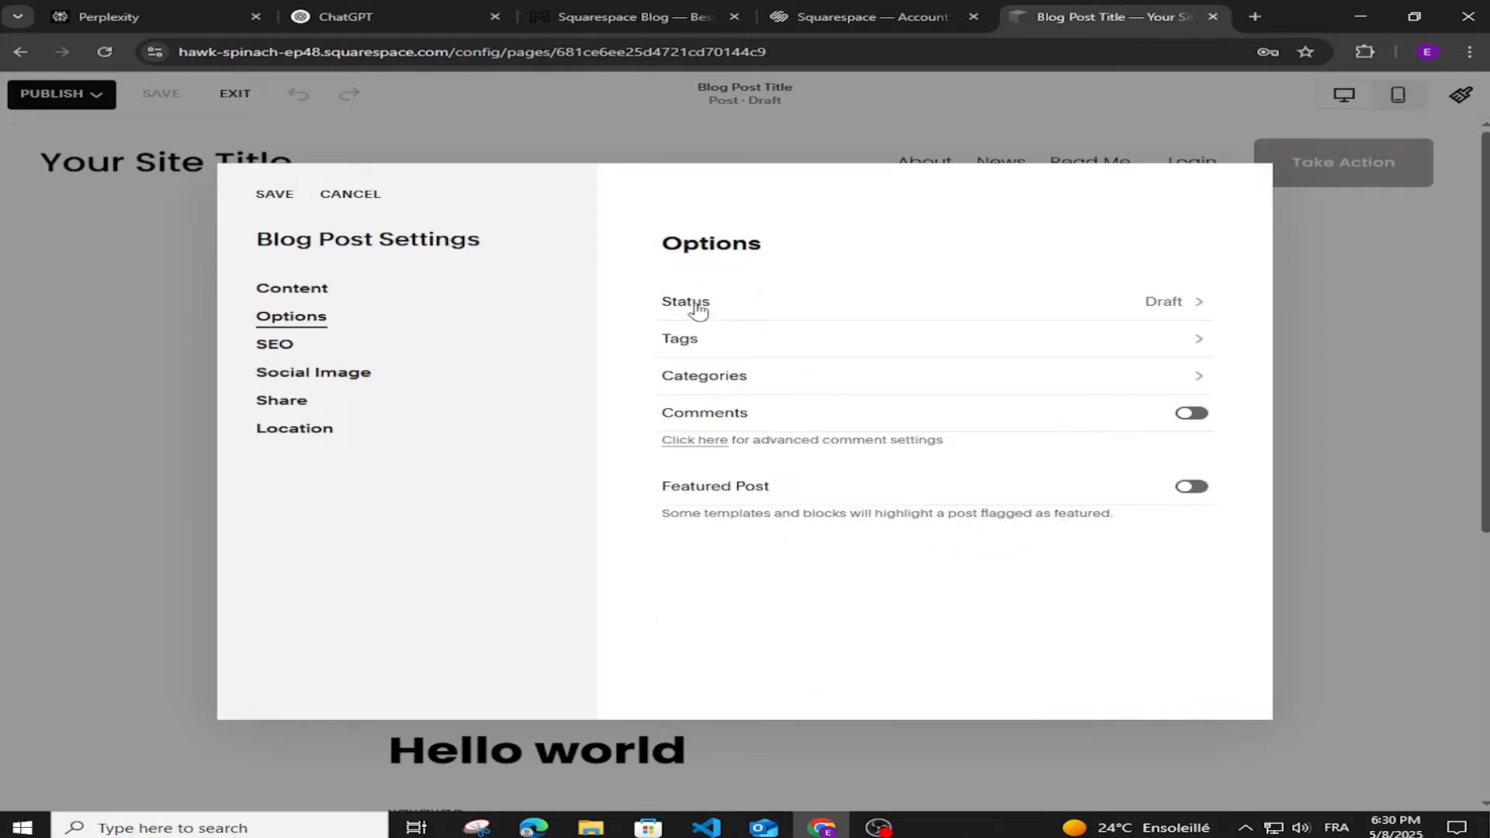
{"action": "left_click", "coordinate": [790, 314]}
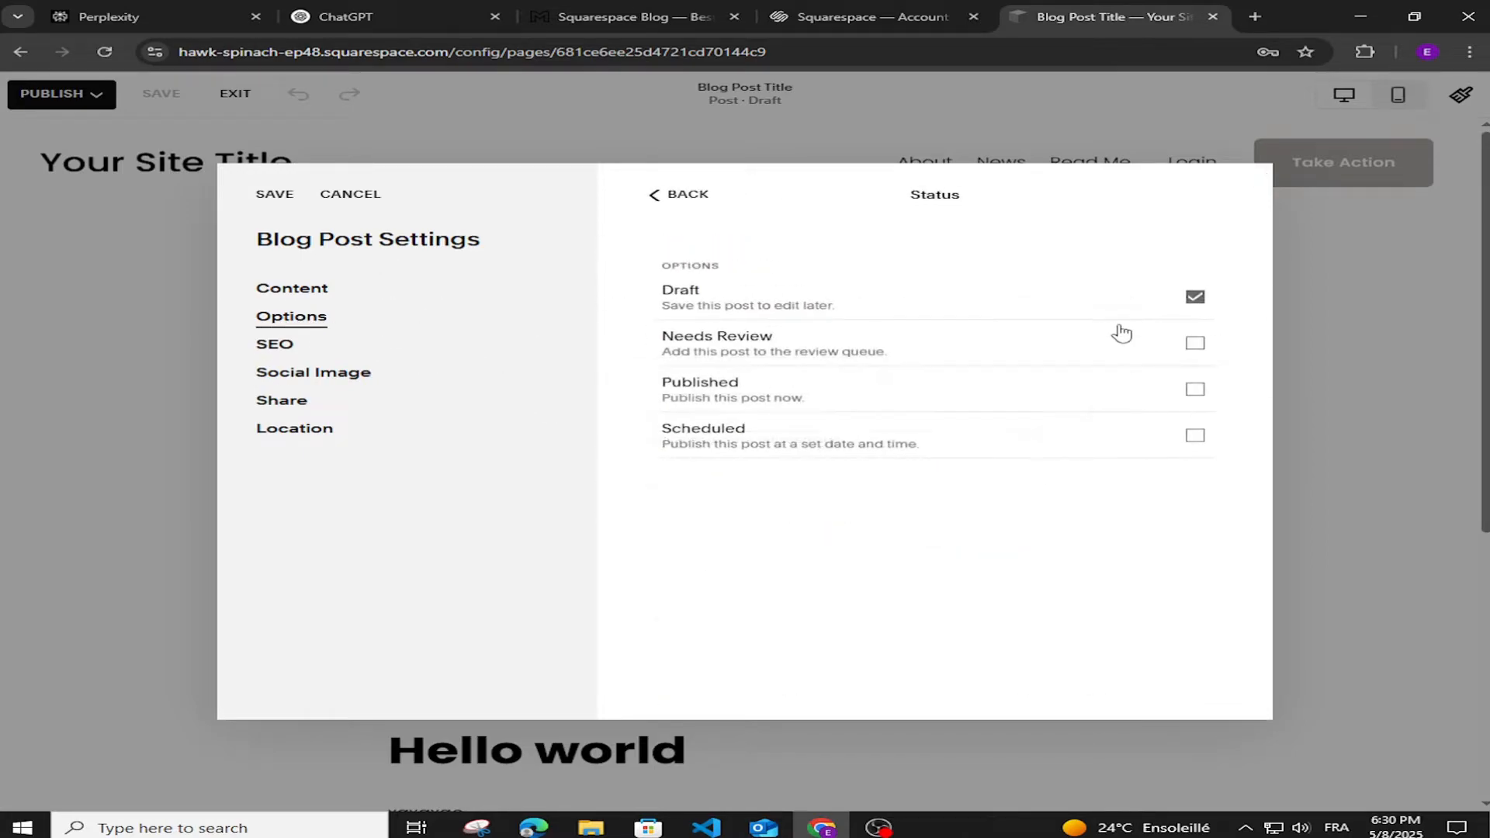
{"action": "left_click", "coordinate": [736, 410]}
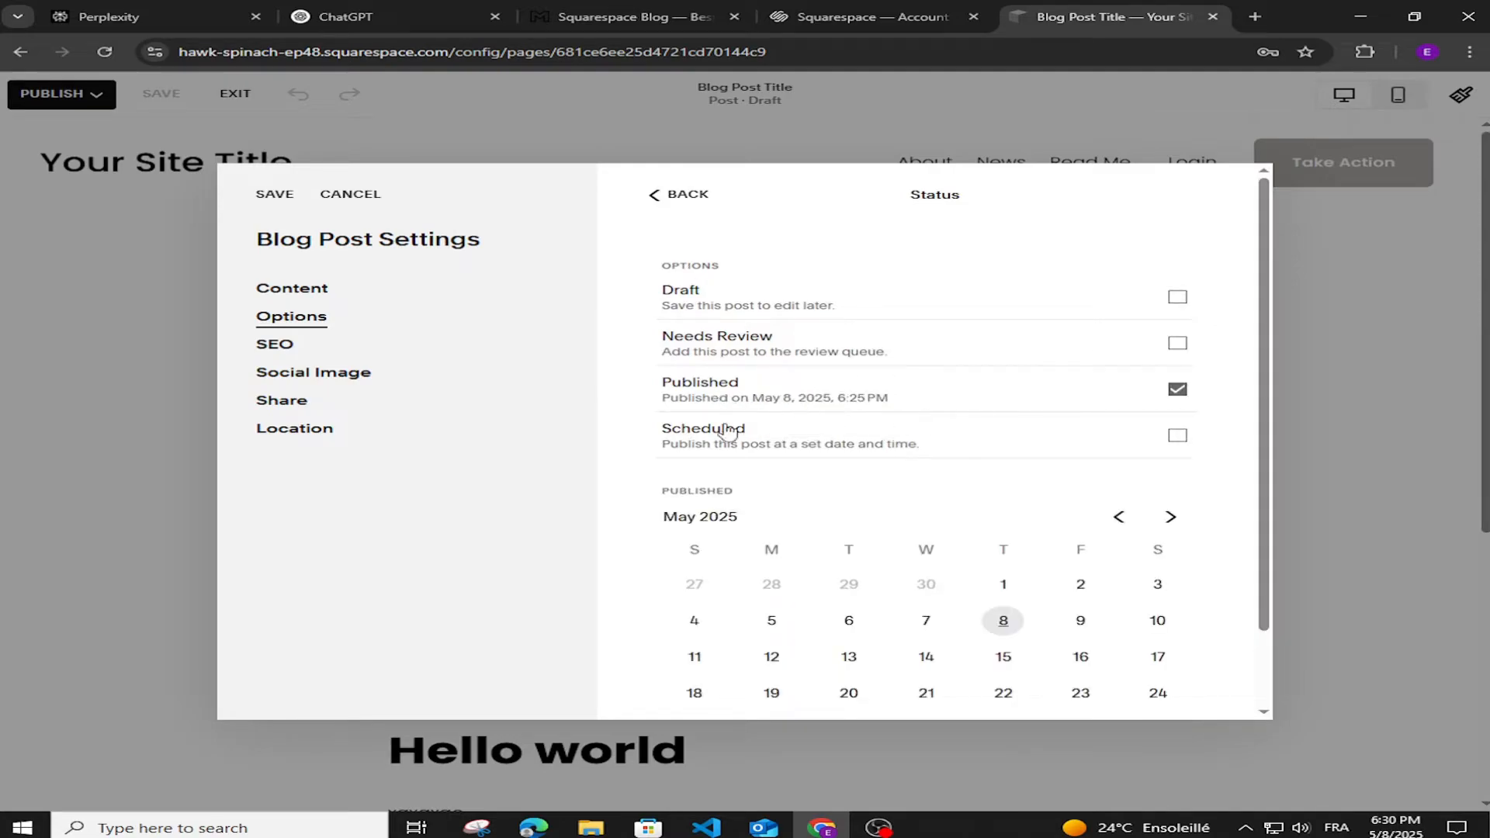
{"action": "left_click", "coordinate": [723, 443]}
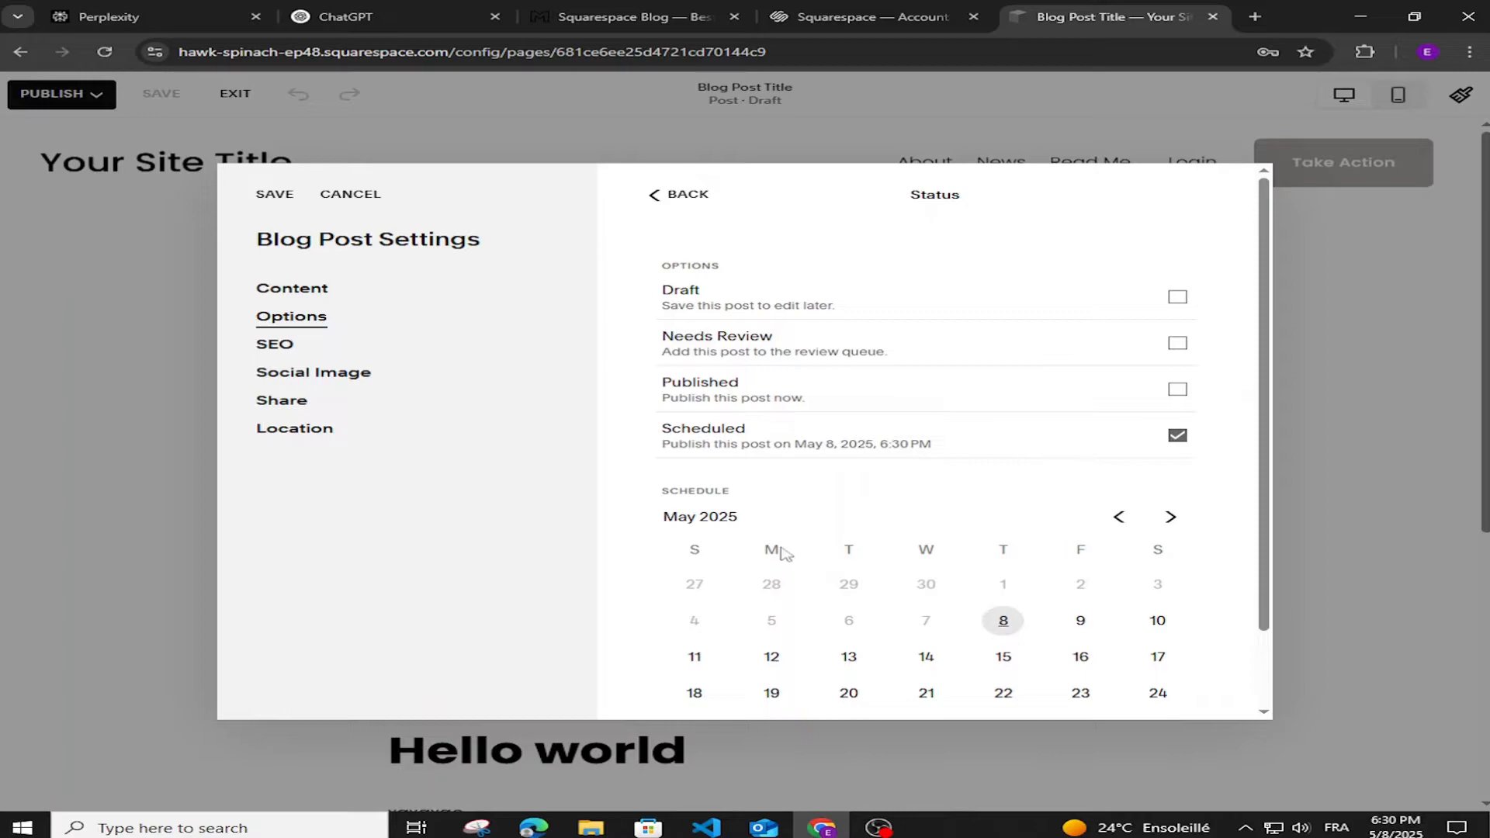
{"action": "scroll", "coordinate": [861, 489], "scroll_direction": "down", "scroll_amount": 1}
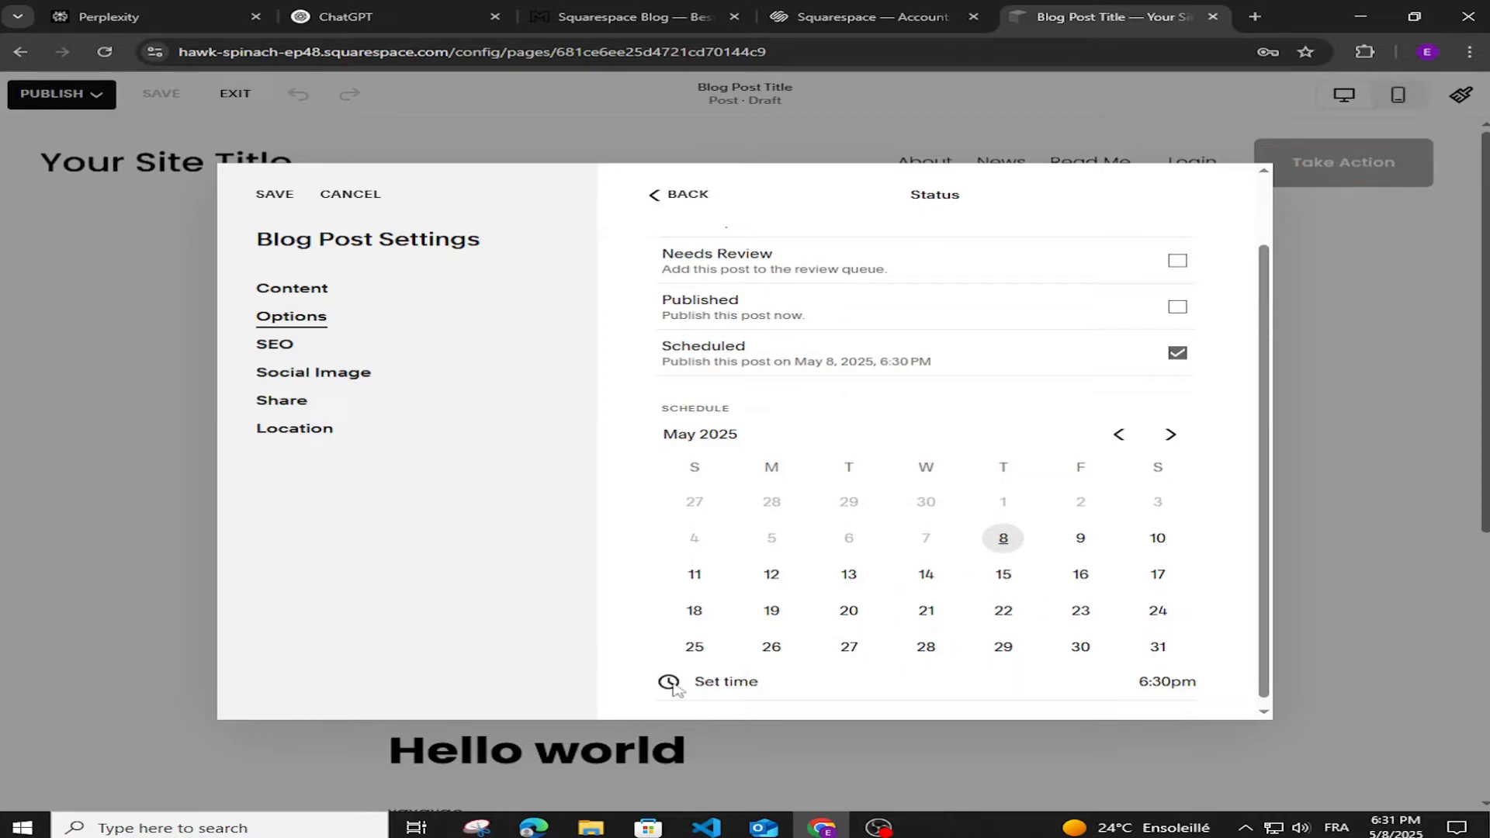
{"action": "scroll", "coordinate": [837, 541], "scroll_direction": "up", "scroll_amount": 1}
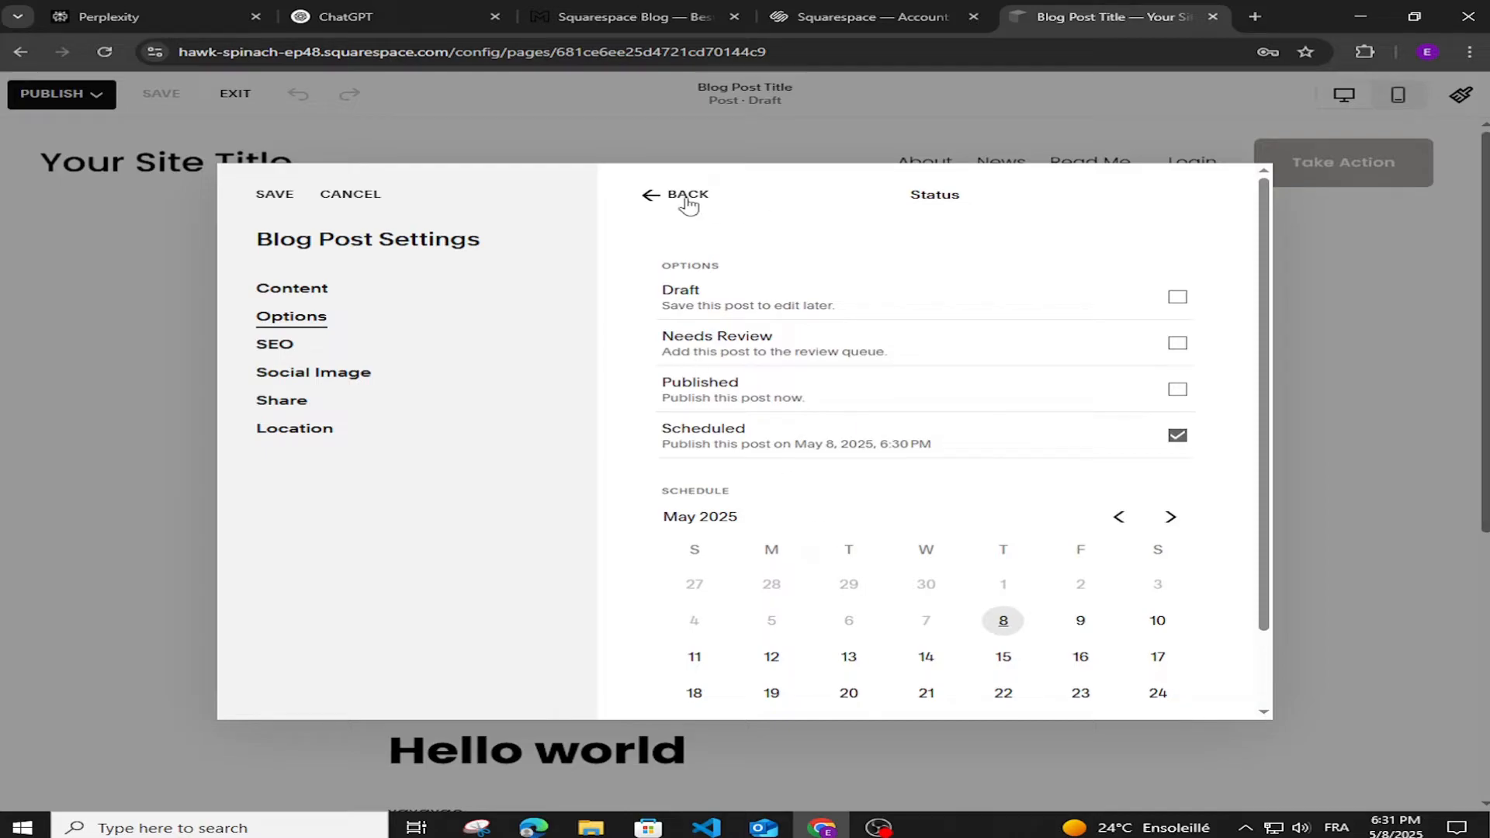
{"action": "left_click", "coordinate": [276, 195]}
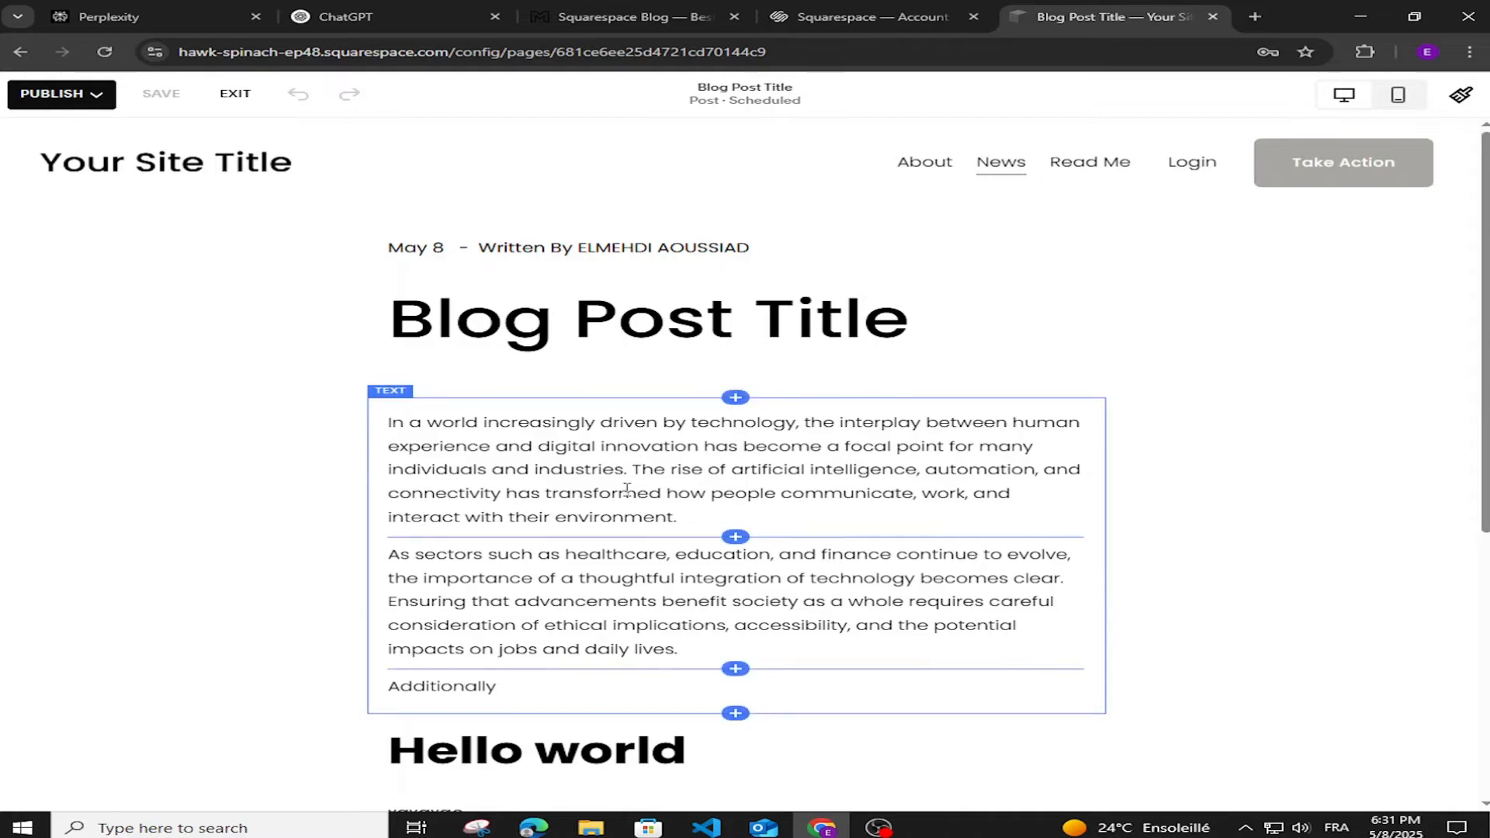
Step: Publish the blog post immediately and dismiss the sharing dialog
{"action": "scroll", "coordinate": [388, 371], "scroll_direction": "down", "scroll_amount": 3}
{"action": "scroll", "coordinate": [323, 379], "scroll_direction": "up", "scroll_amount": 3}
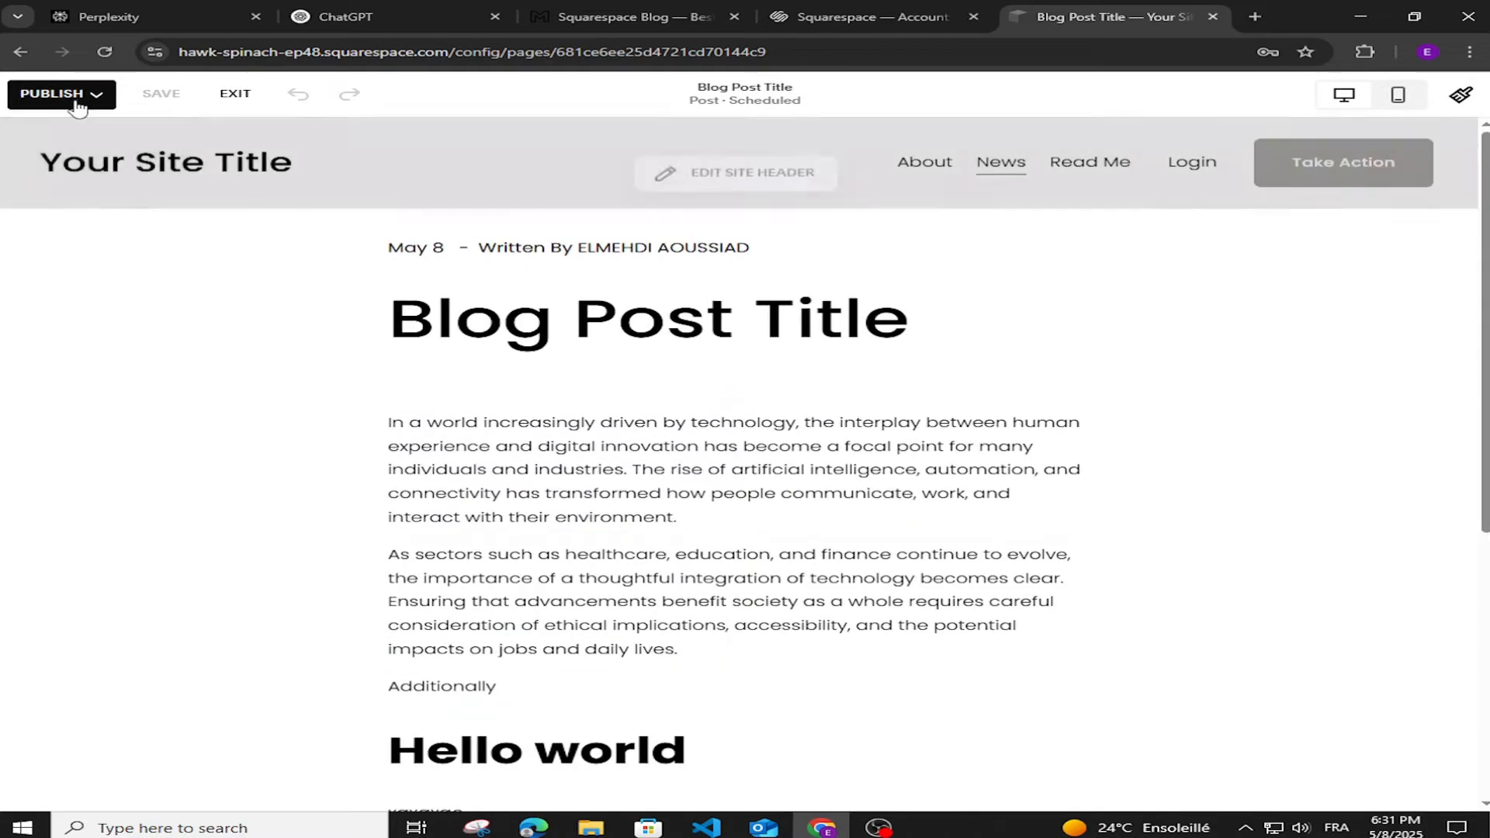
{"action": "left_click", "coordinate": [84, 104]}
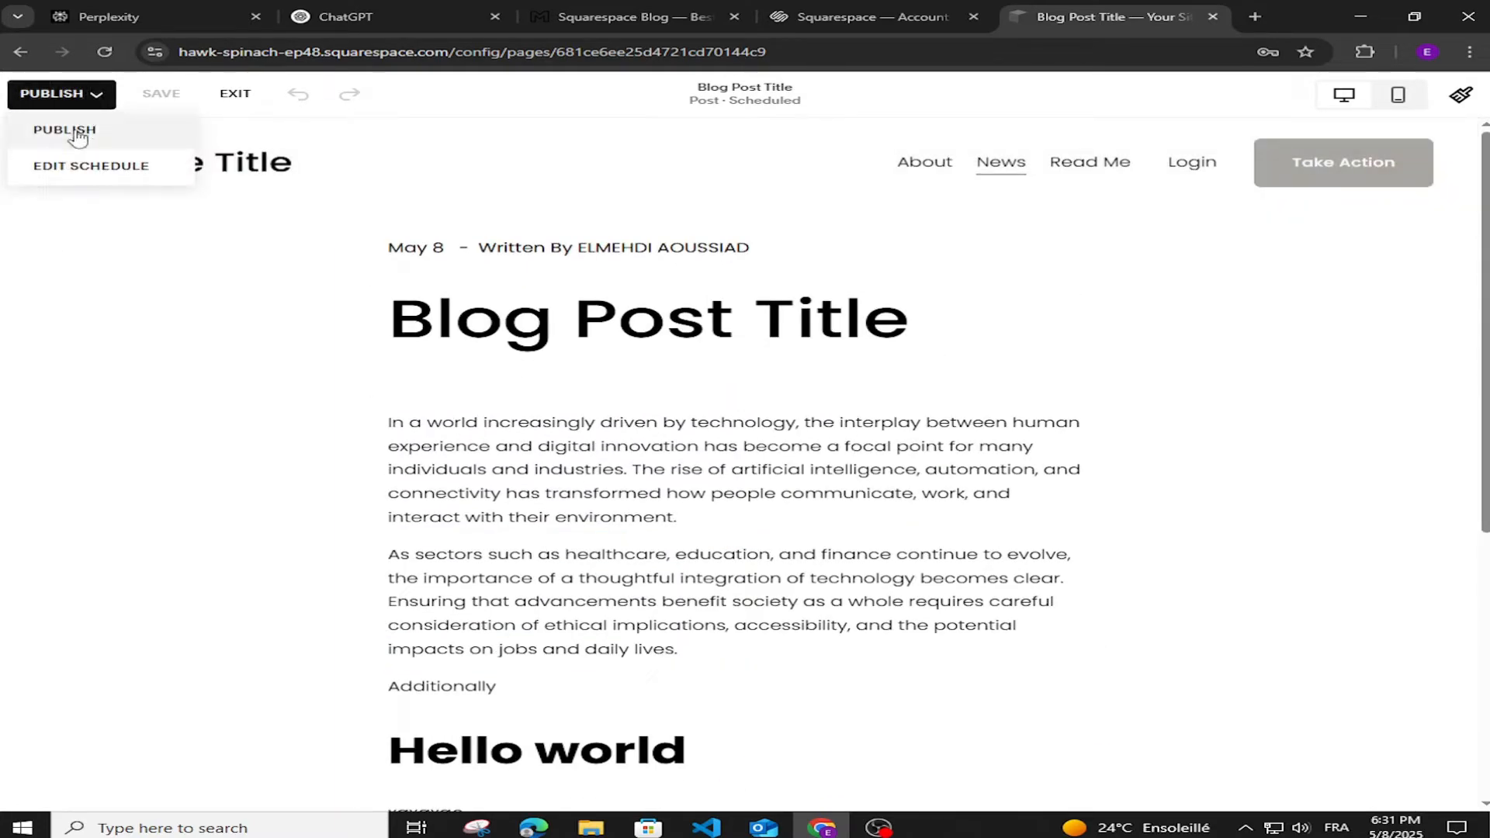
{"action": "left_click", "coordinate": [65, 130]}
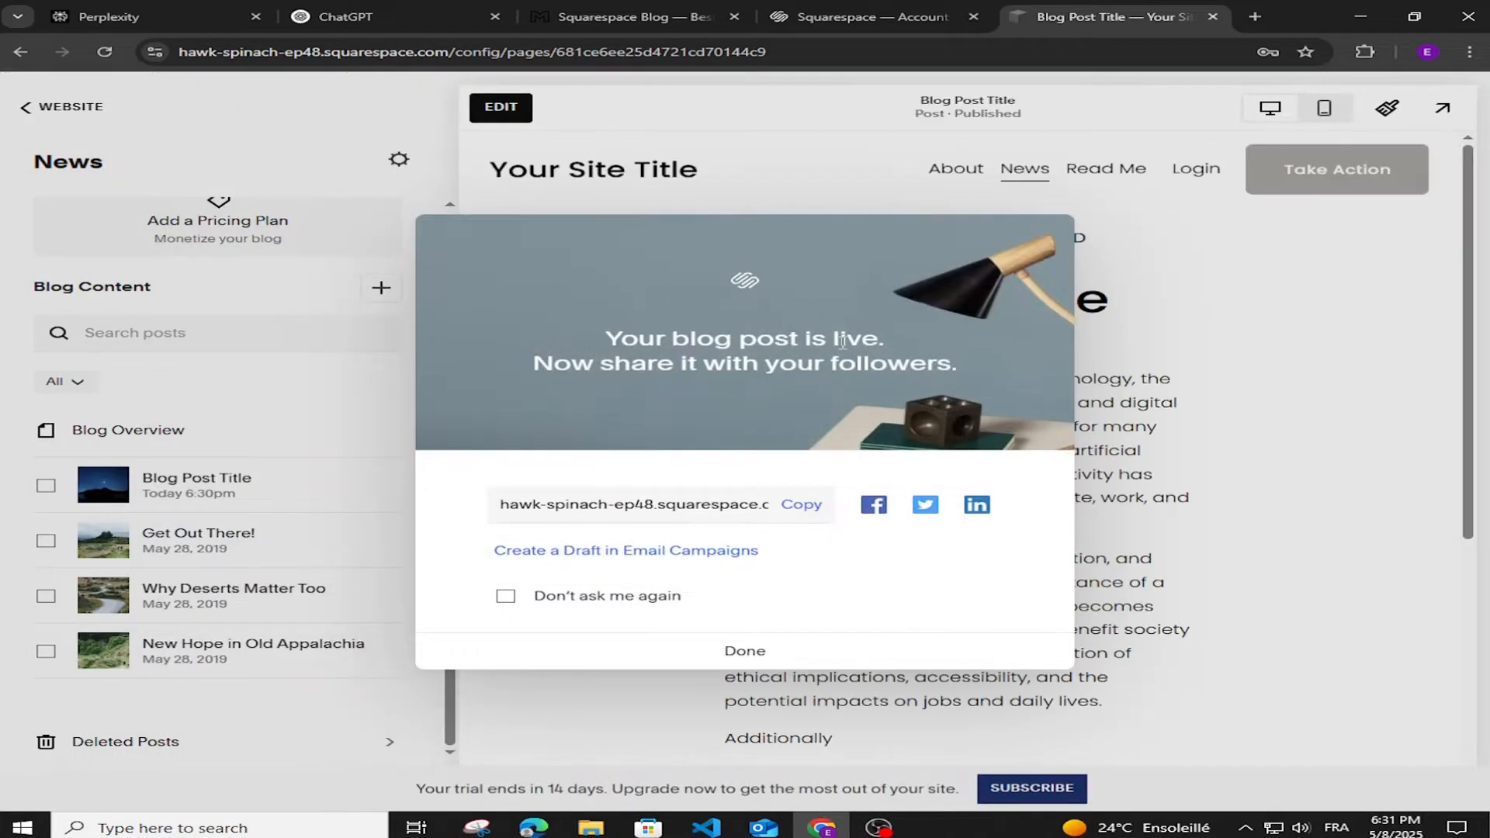
{"action": "left_click", "coordinate": [758, 652]}
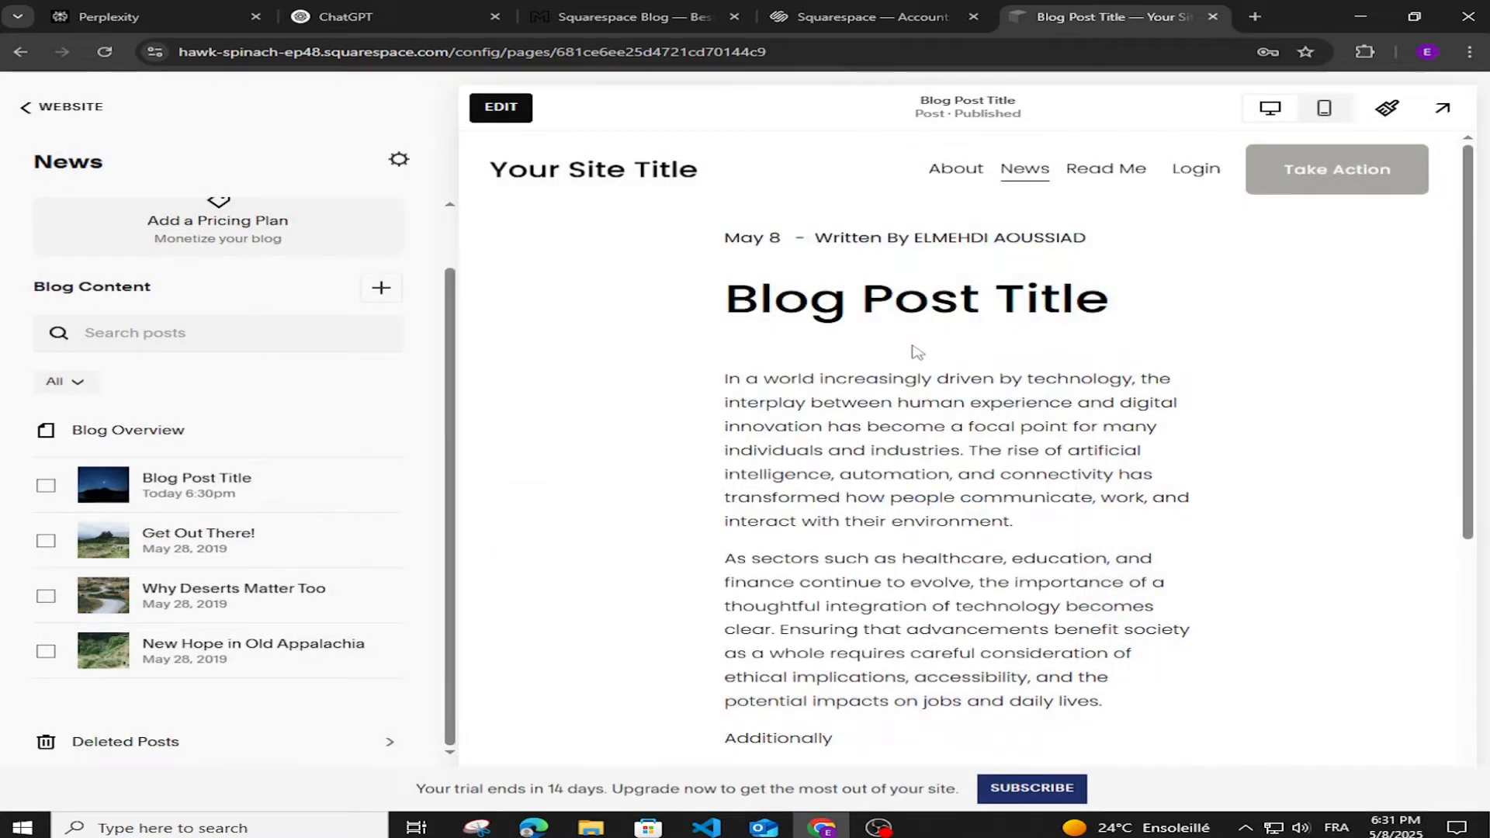
Step: Open the News page in the site preview and look over its list of posts
{"action": "left_click", "coordinate": [1021, 174]}
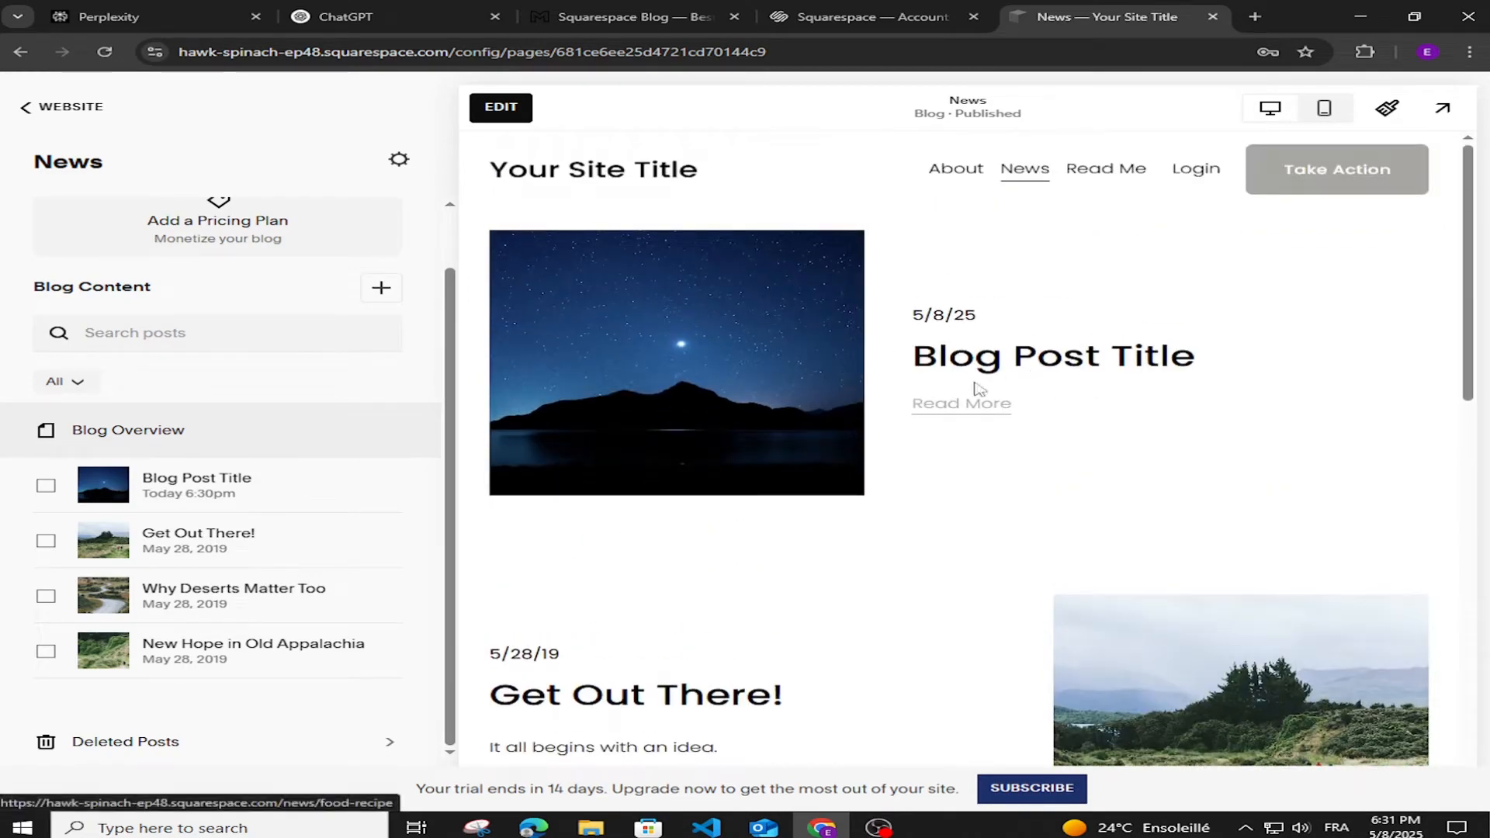
{"action": "scroll", "coordinate": [1193, 357], "scroll_direction": "down", "scroll_amount": 12}
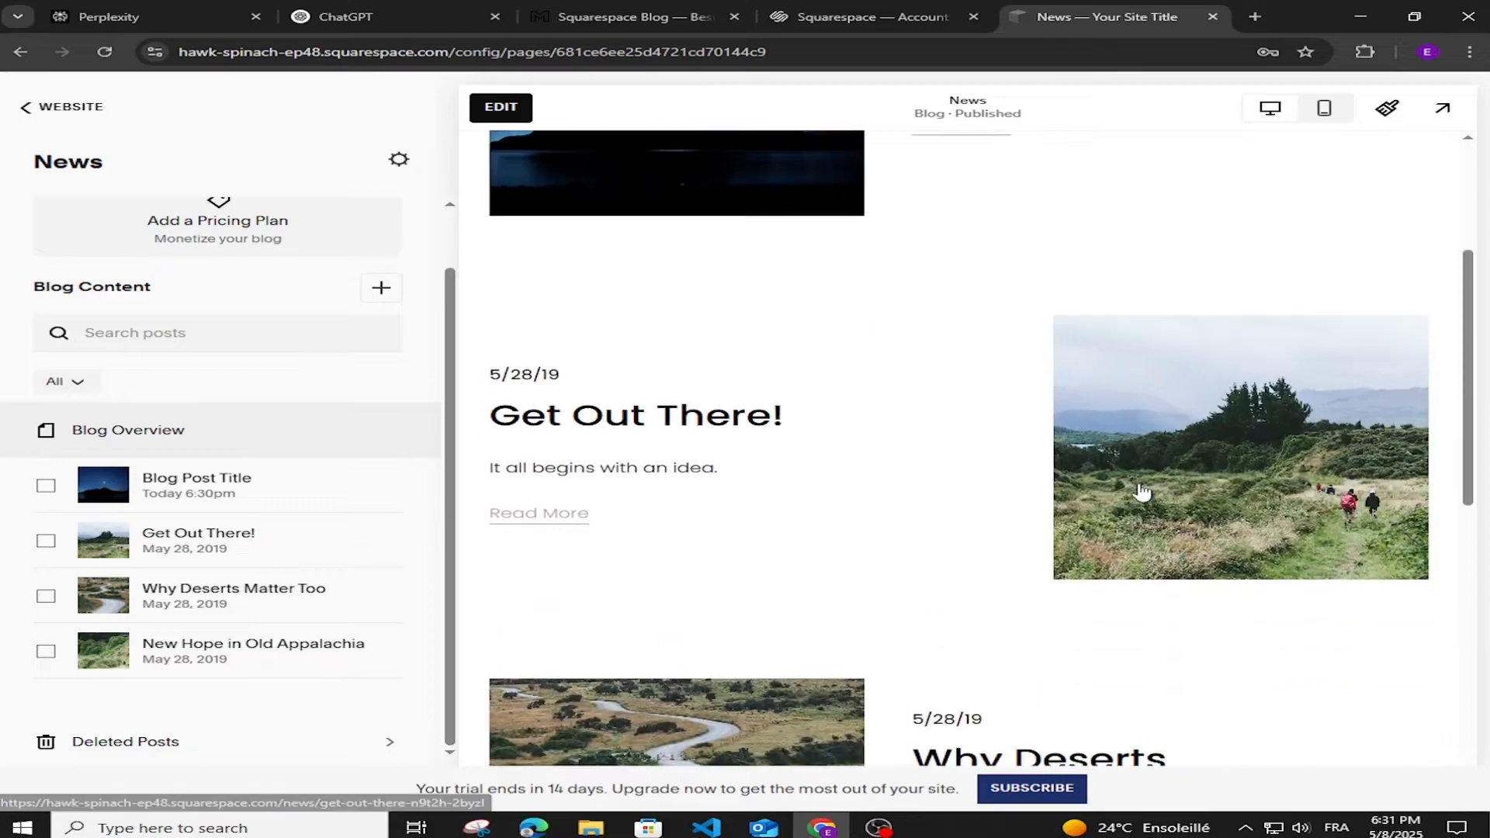
{"action": "scroll", "coordinate": [985, 586], "scroll_direction": "up", "scroll_amount": 10}
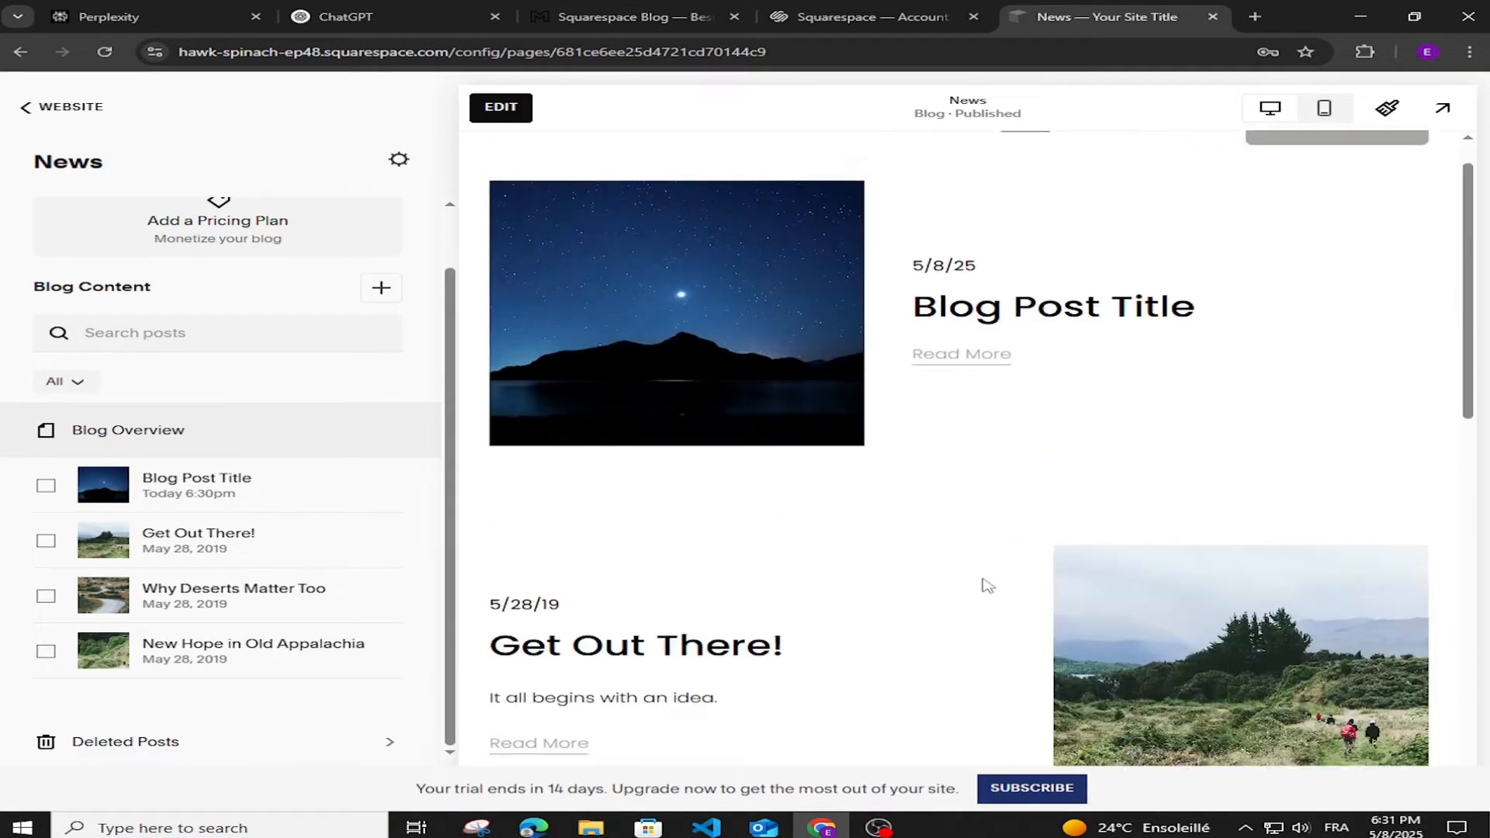
Step: Open the News page's blog section for editing and examine its available color themes
{"action": "left_click", "coordinate": [501, 107]}
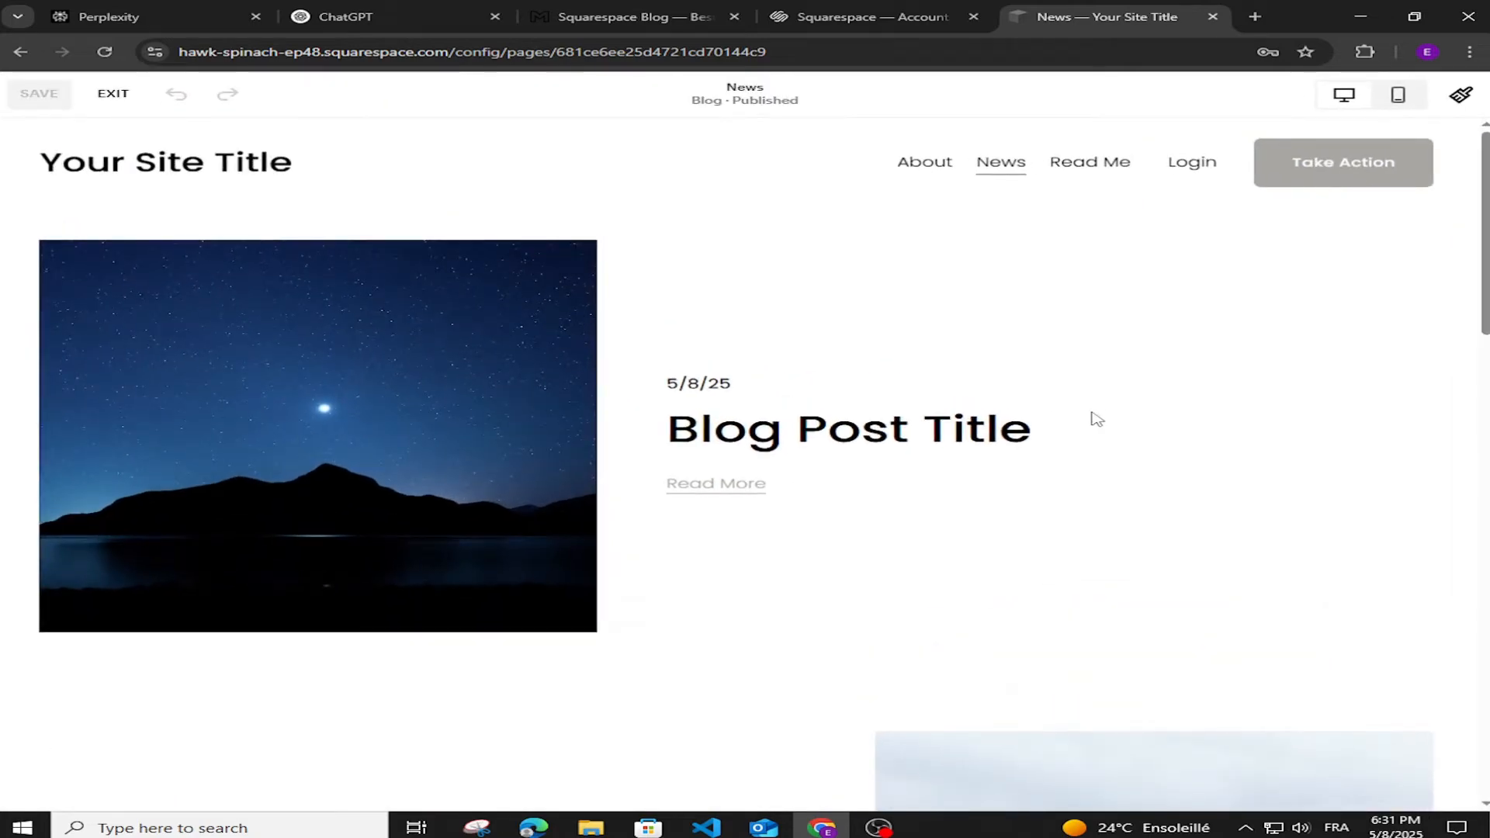
{"action": "mouse_move", "coordinate": [1347, 239]}
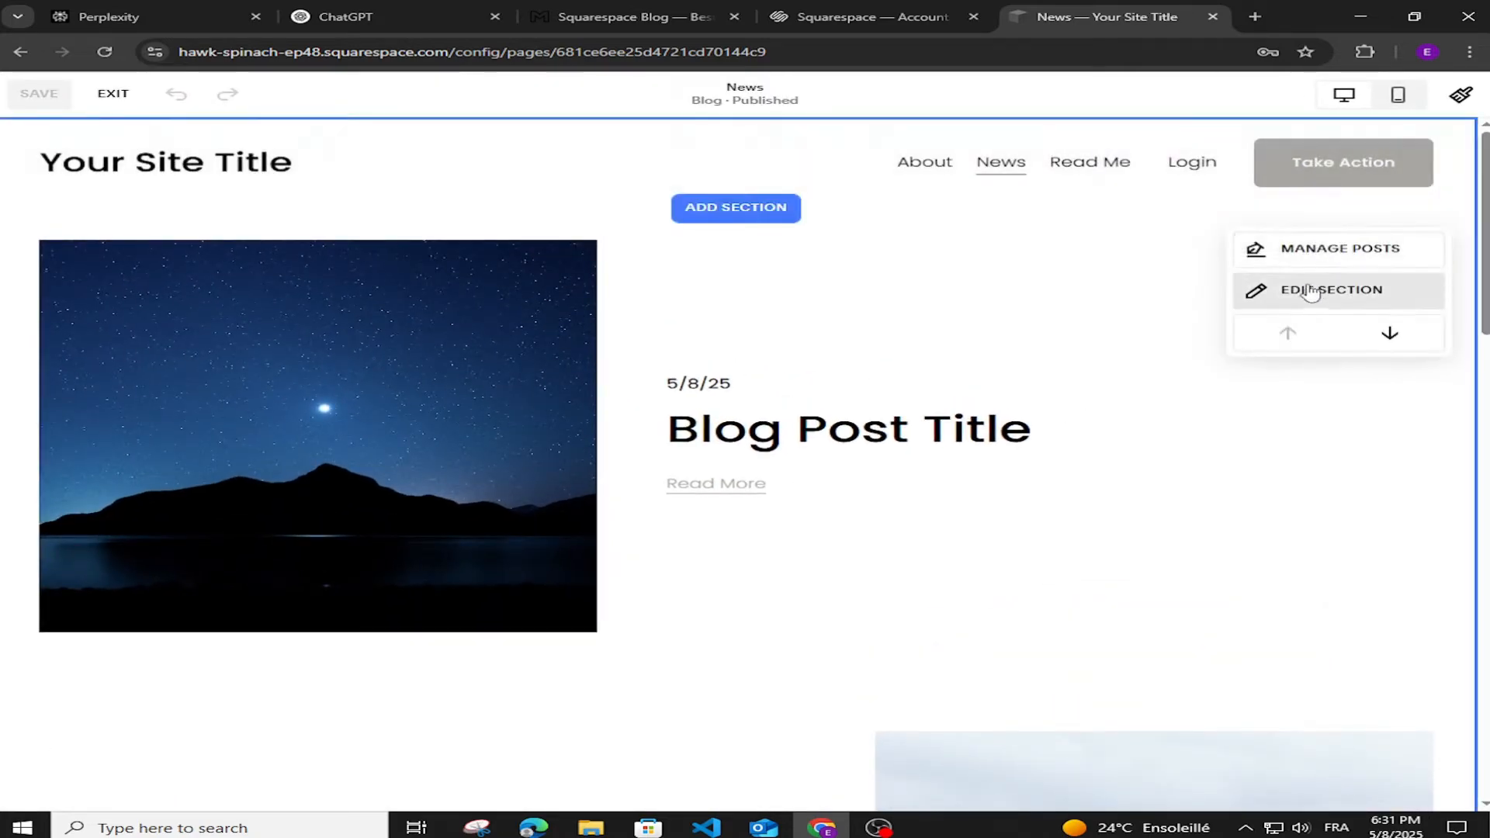
{"action": "left_click", "coordinate": [1307, 301]}
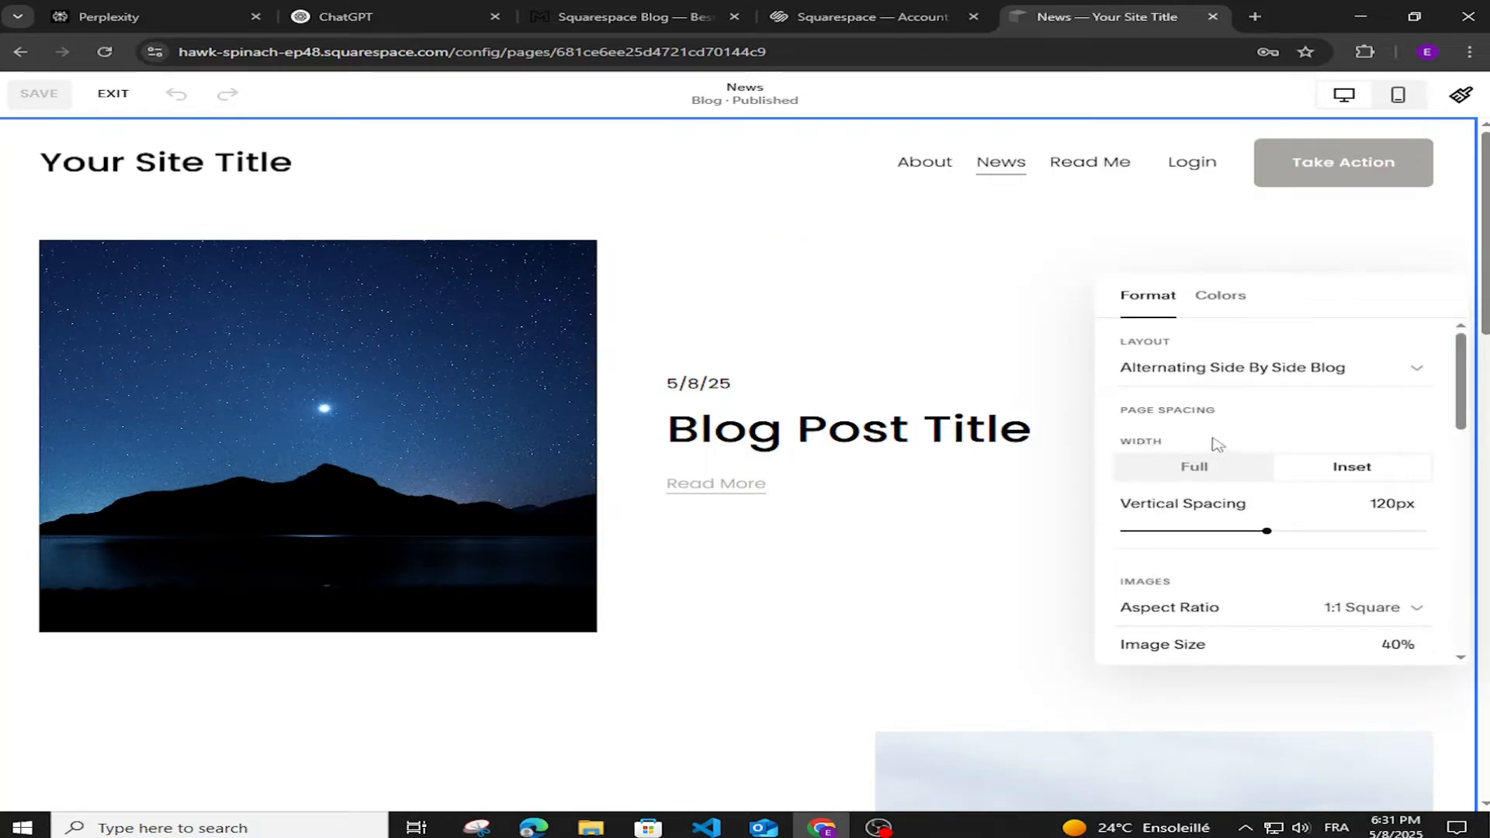
{"action": "left_click", "coordinate": [1221, 298]}
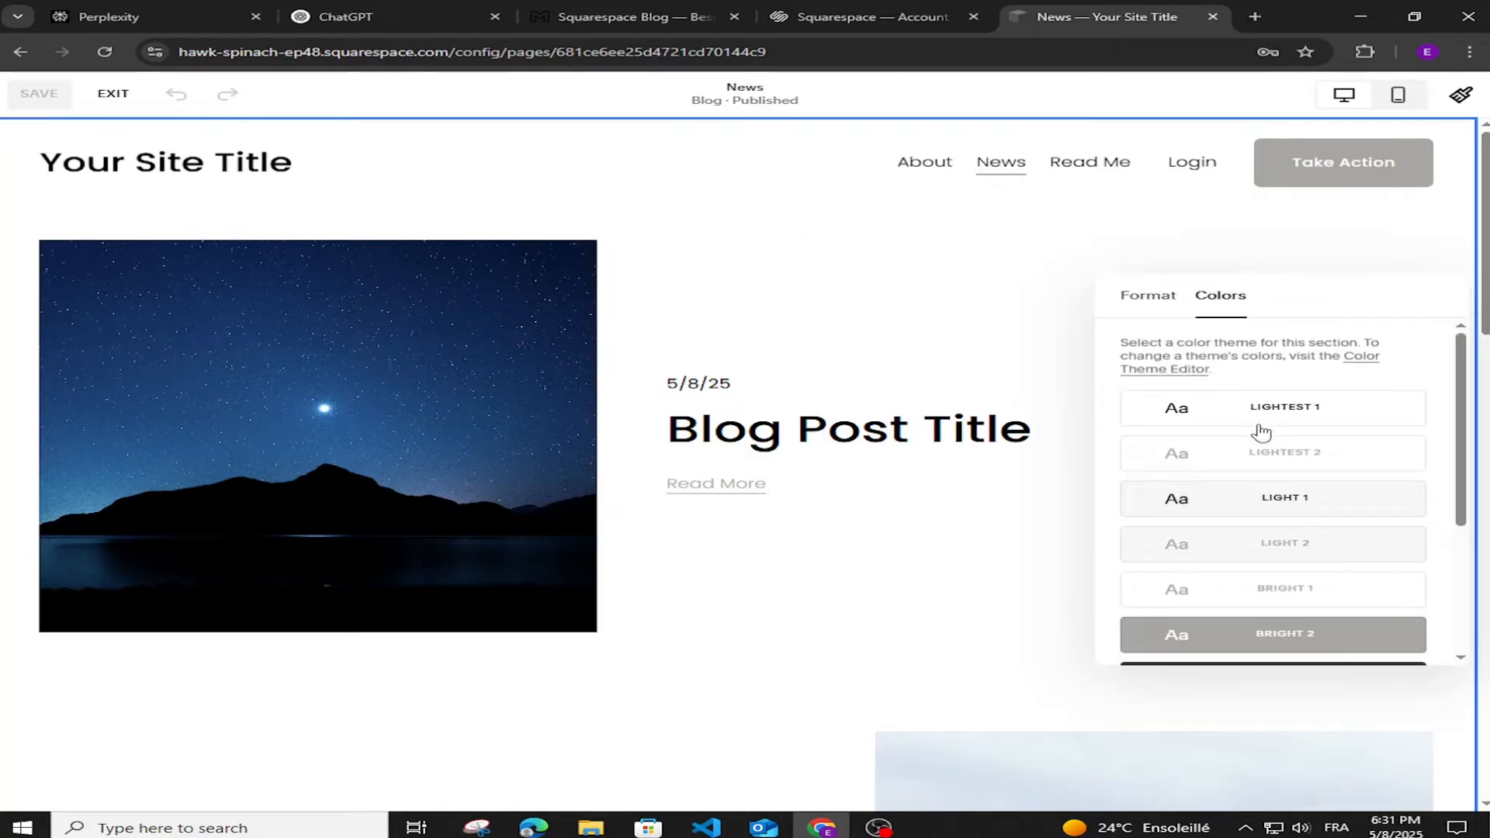
{"action": "scroll", "coordinate": [1253, 504], "scroll_direction": "down", "scroll_amount": 3}
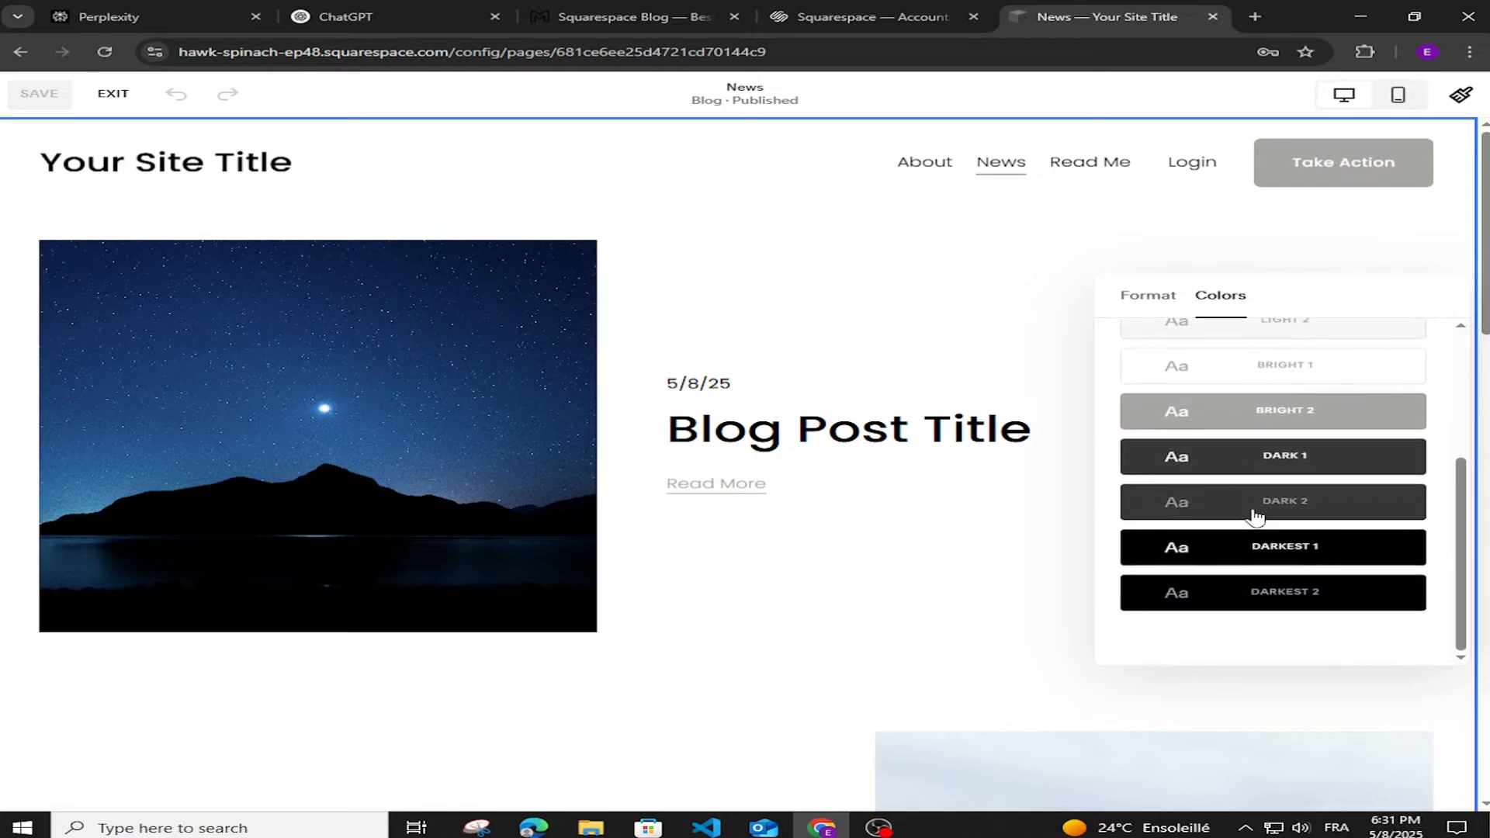
{"action": "scroll", "coordinate": [1275, 539], "scroll_direction": "up", "scroll_amount": 3}
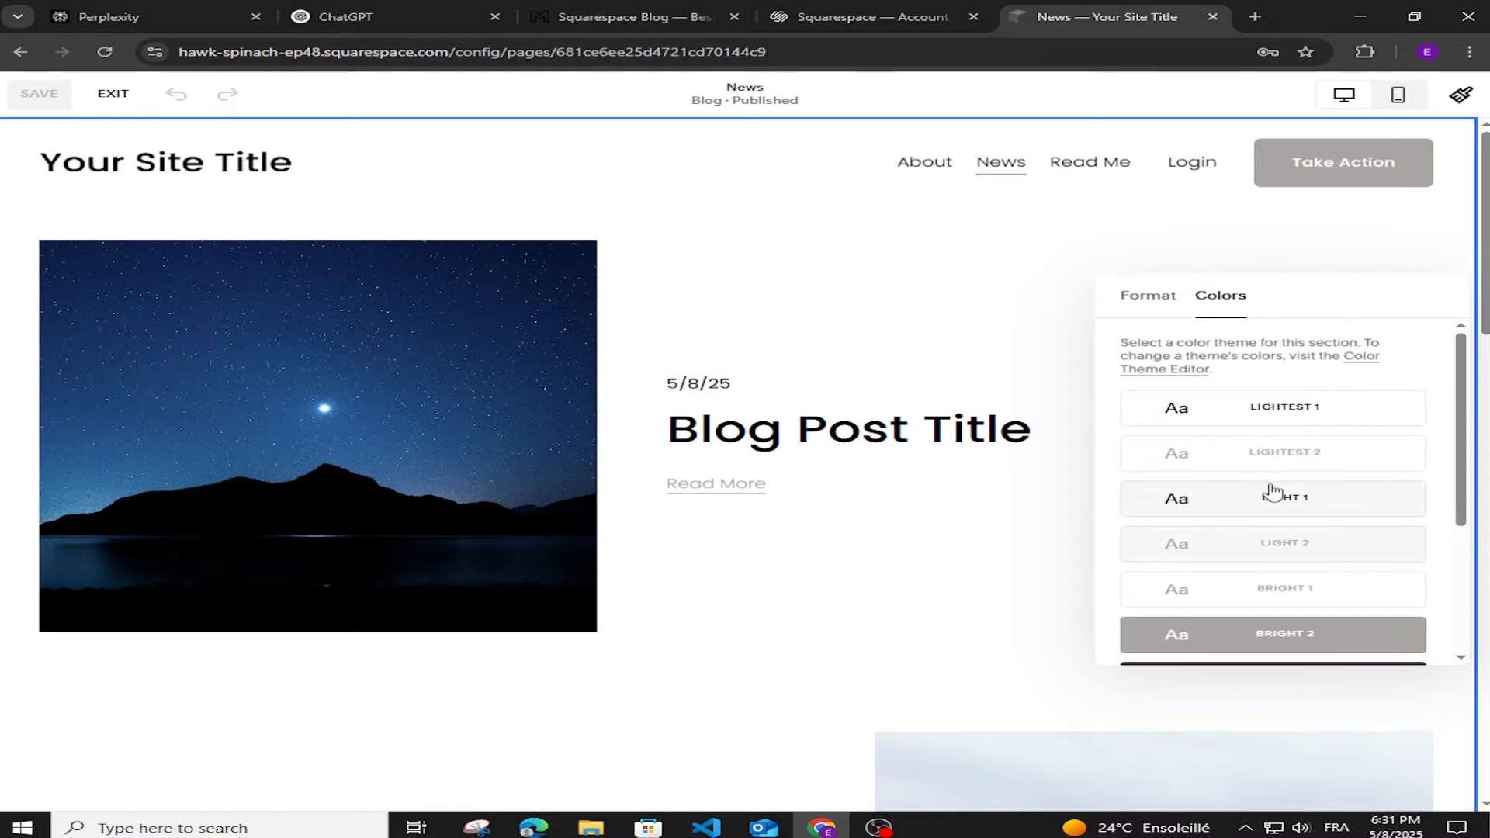
{"action": "scroll", "coordinate": [1261, 495], "scroll_direction": "down", "scroll_amount": 3}
{"action": "scroll", "coordinate": [1251, 499], "scroll_direction": "up", "scroll_amount": 3}
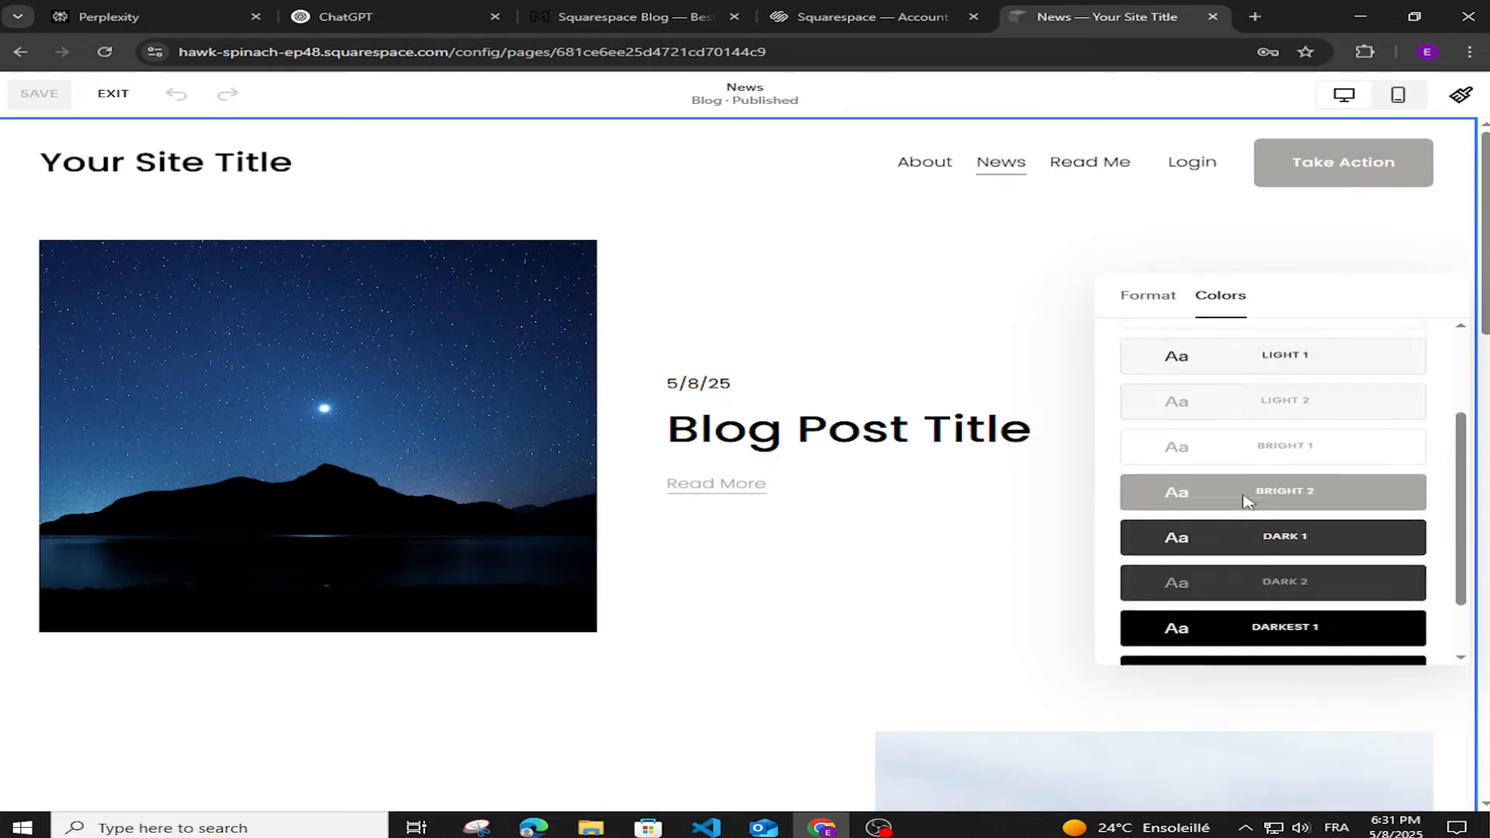
Step: Try the Side By Side Blog layout on the News blog section and check how the posts are arranged
{"action": "left_click", "coordinate": [1151, 305]}
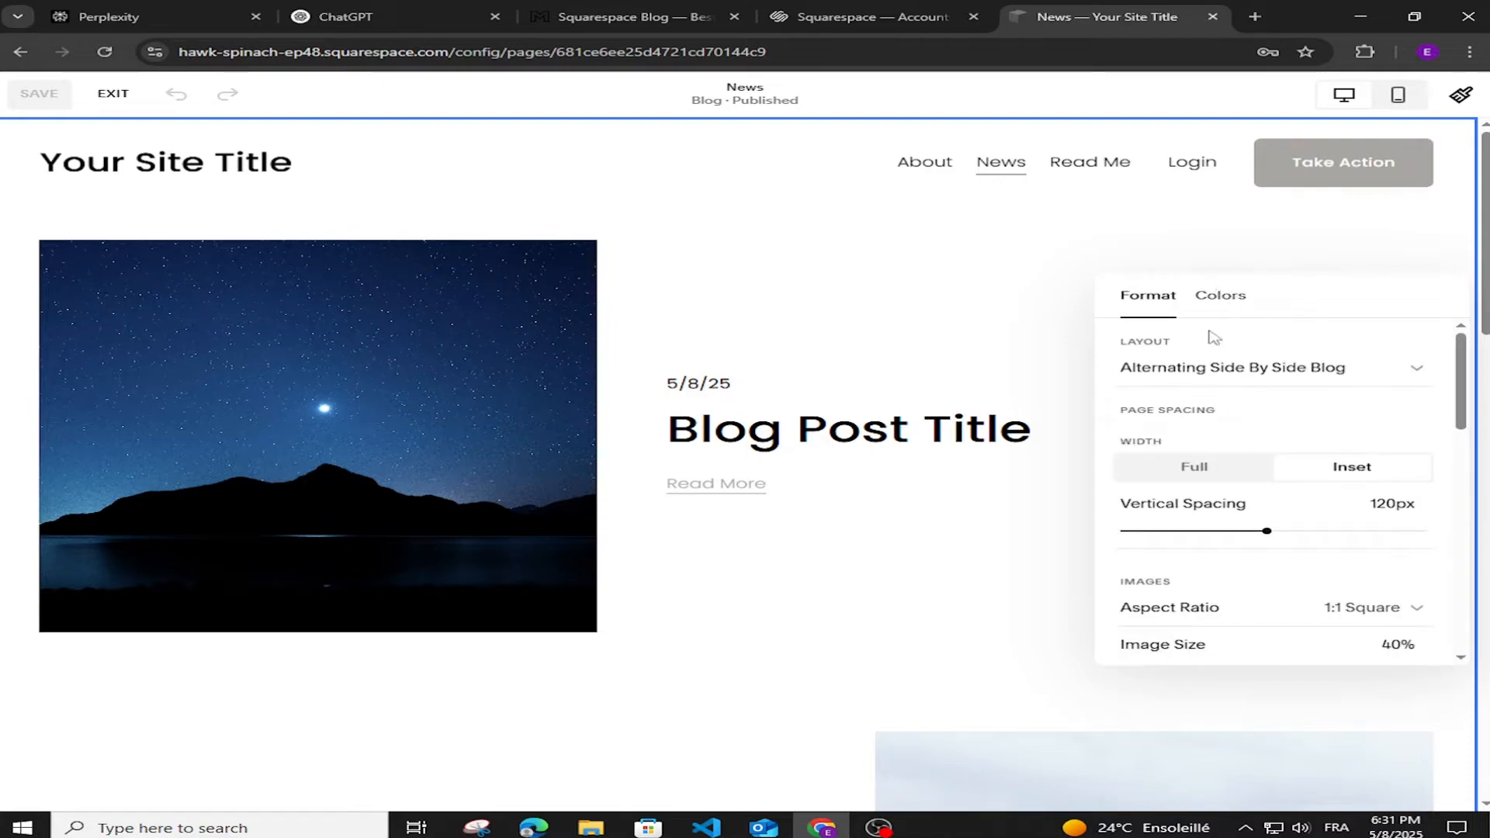
{"action": "left_click", "coordinate": [1243, 383]}
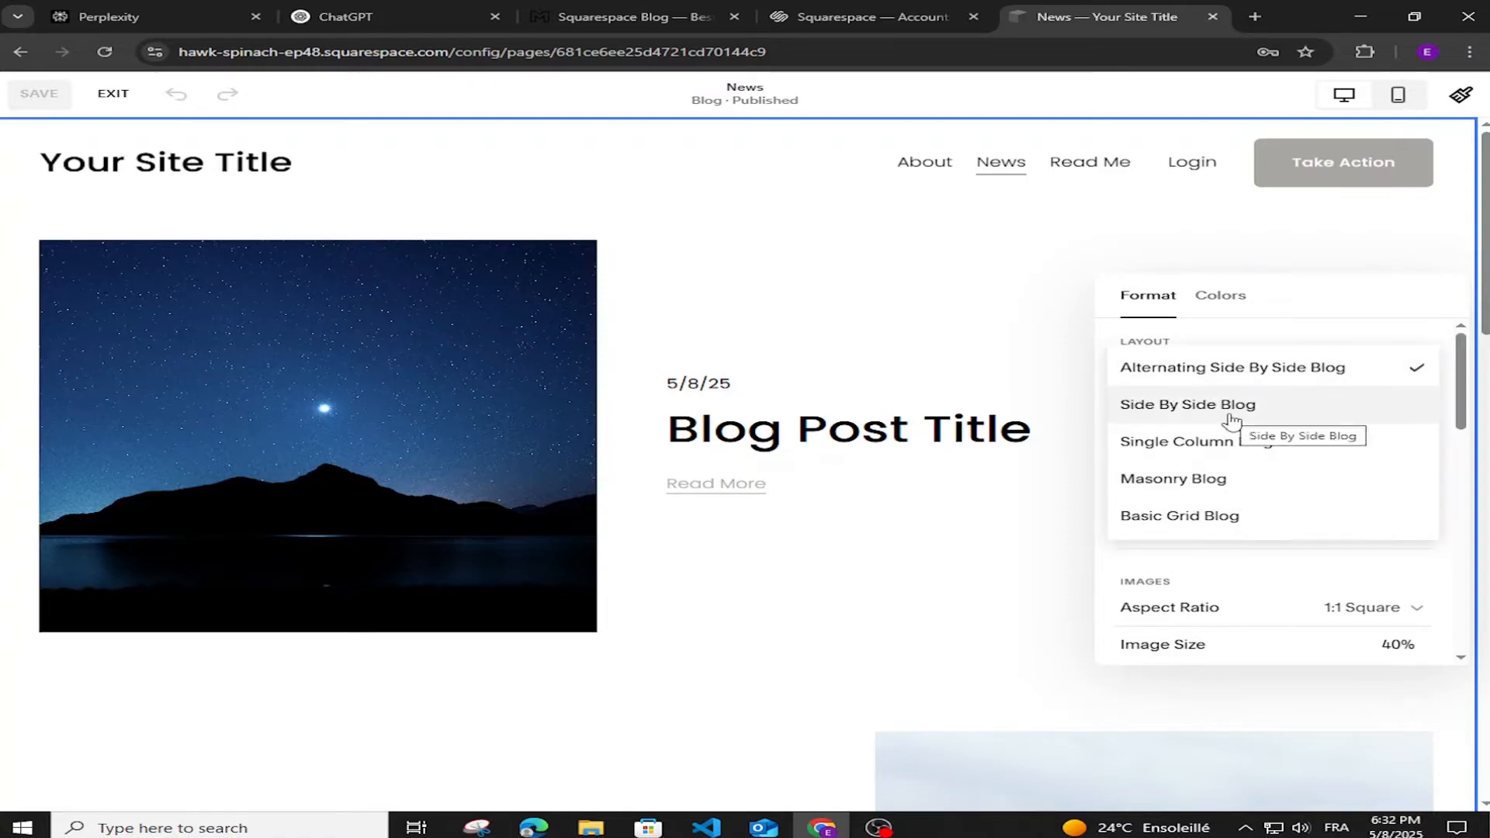
{"action": "left_click", "coordinate": [1223, 413]}
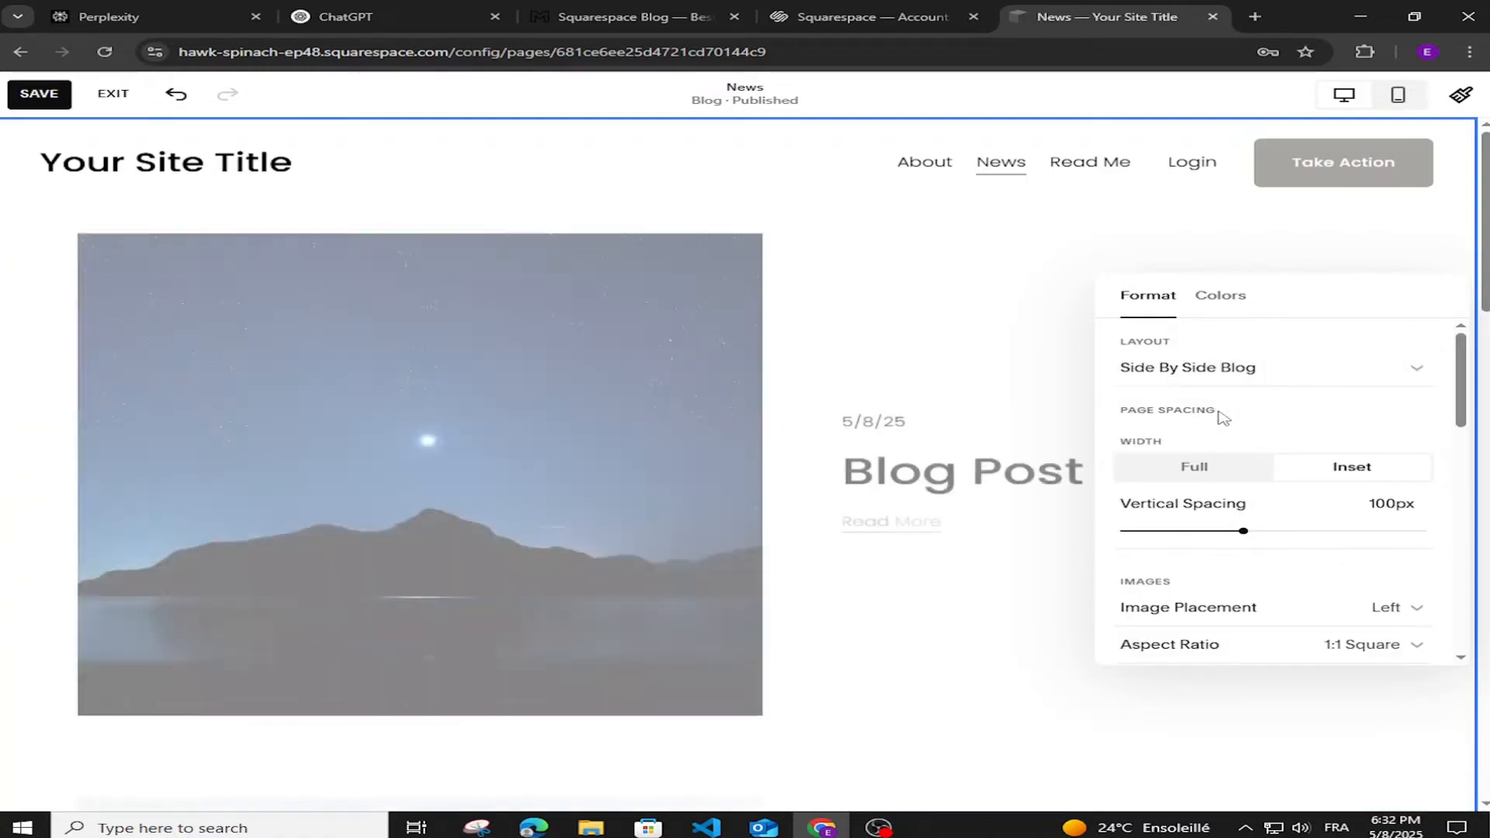
{"action": "scroll", "coordinate": [821, 469], "scroll_direction": "down", "scroll_amount": 5}
{"action": "scroll", "coordinate": [821, 470], "scroll_direction": "up", "scroll_amount": 4}
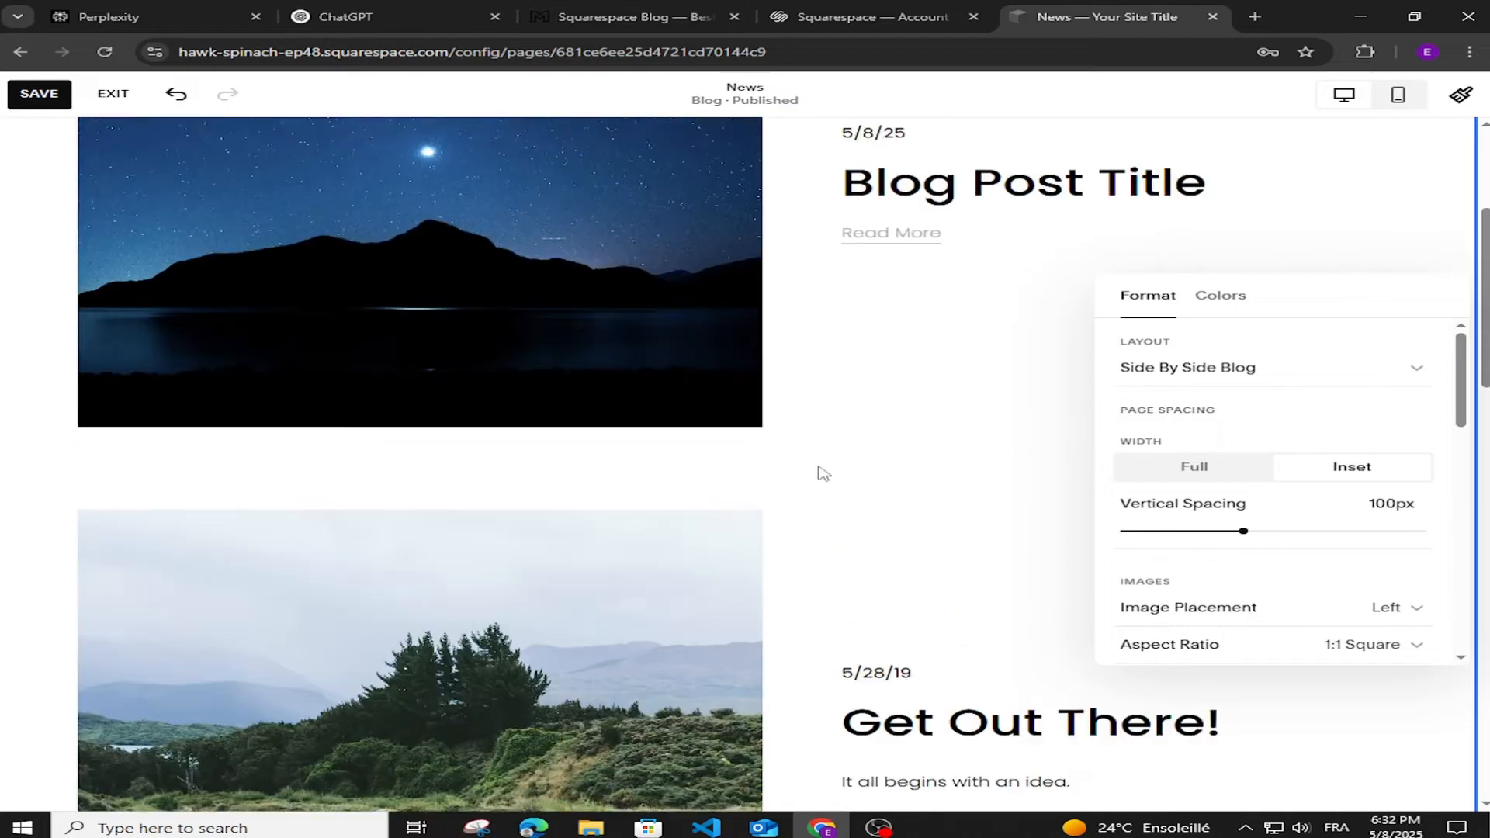
{"action": "scroll", "coordinate": [820, 475], "scroll_direction": "up", "scroll_amount": 2}
{"action": "scroll", "coordinate": [847, 492], "scroll_direction": "down", "scroll_amount": 7}
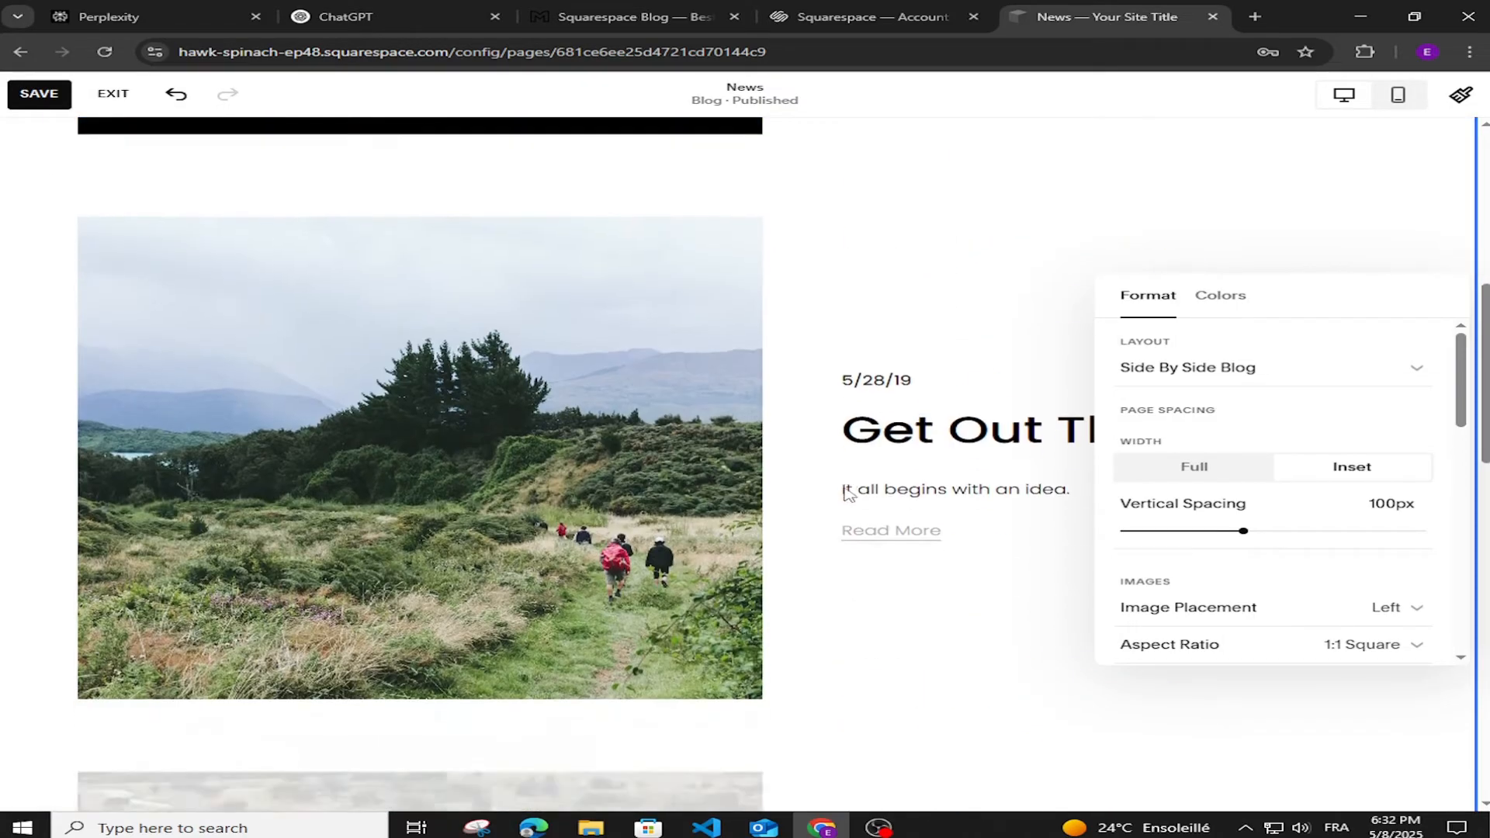
{"action": "scroll", "coordinate": [962, 502], "scroll_direction": "up", "scroll_amount": 3}
{"action": "scroll", "coordinate": [963, 503], "scroll_direction": "up", "scroll_amount": 3}
Step: Change the blog section's layout to Masonry Blog and review the arrangement of the posts
{"action": "left_click", "coordinate": [1246, 383]}
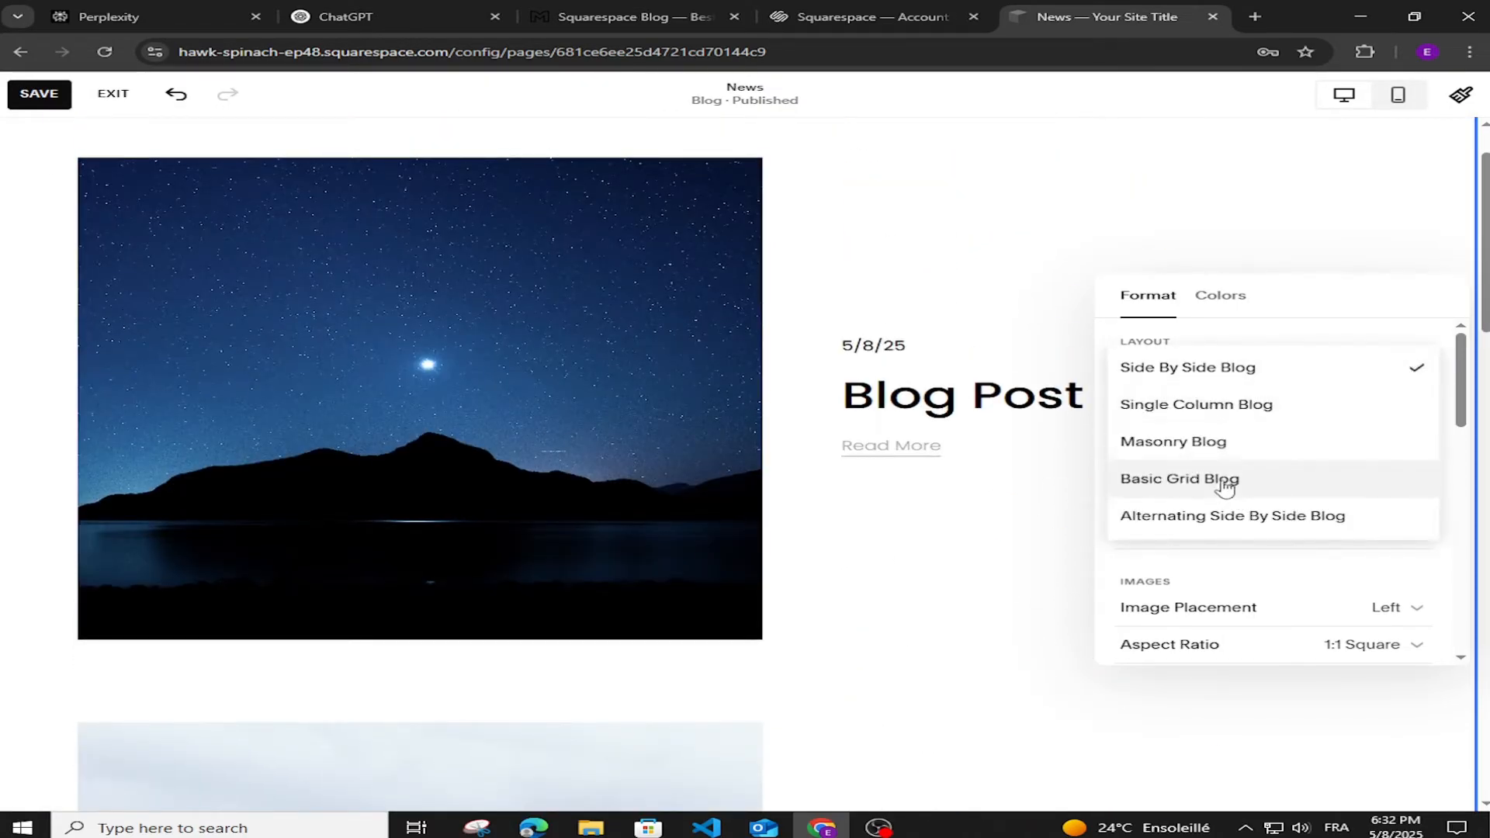
{"action": "left_click", "coordinate": [1216, 446]}
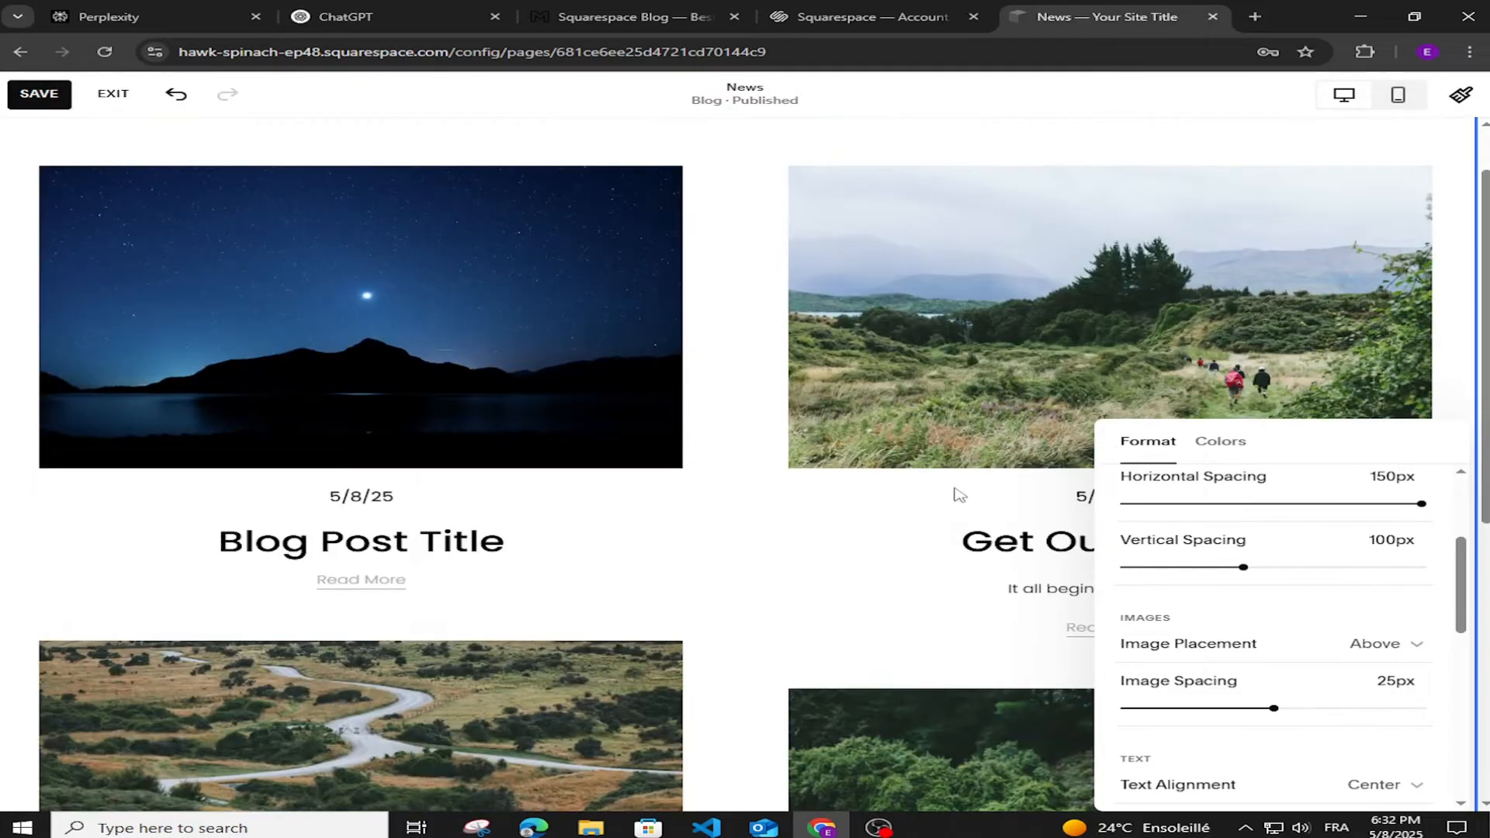
{"action": "scroll", "coordinate": [931, 497], "scroll_direction": "down", "scroll_amount": 7}
{"action": "scroll", "coordinate": [935, 519], "scroll_direction": "up", "scroll_amount": 3}
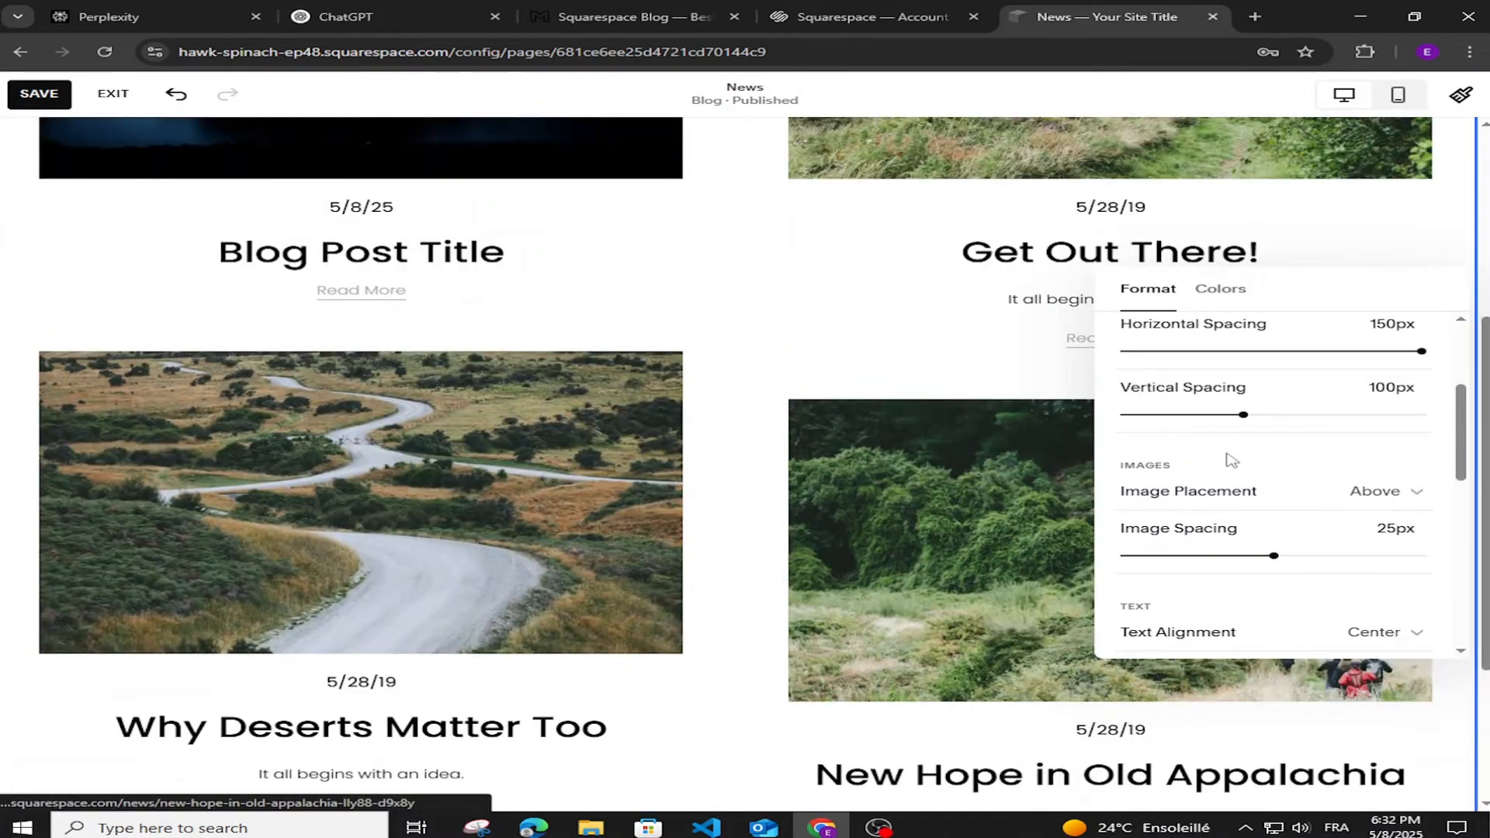
{"action": "scroll", "coordinate": [1241, 434], "scroll_direction": "up", "scroll_amount": 3}
{"action": "scroll", "coordinate": [745, 481], "scroll_direction": "up", "scroll_amount": 5}
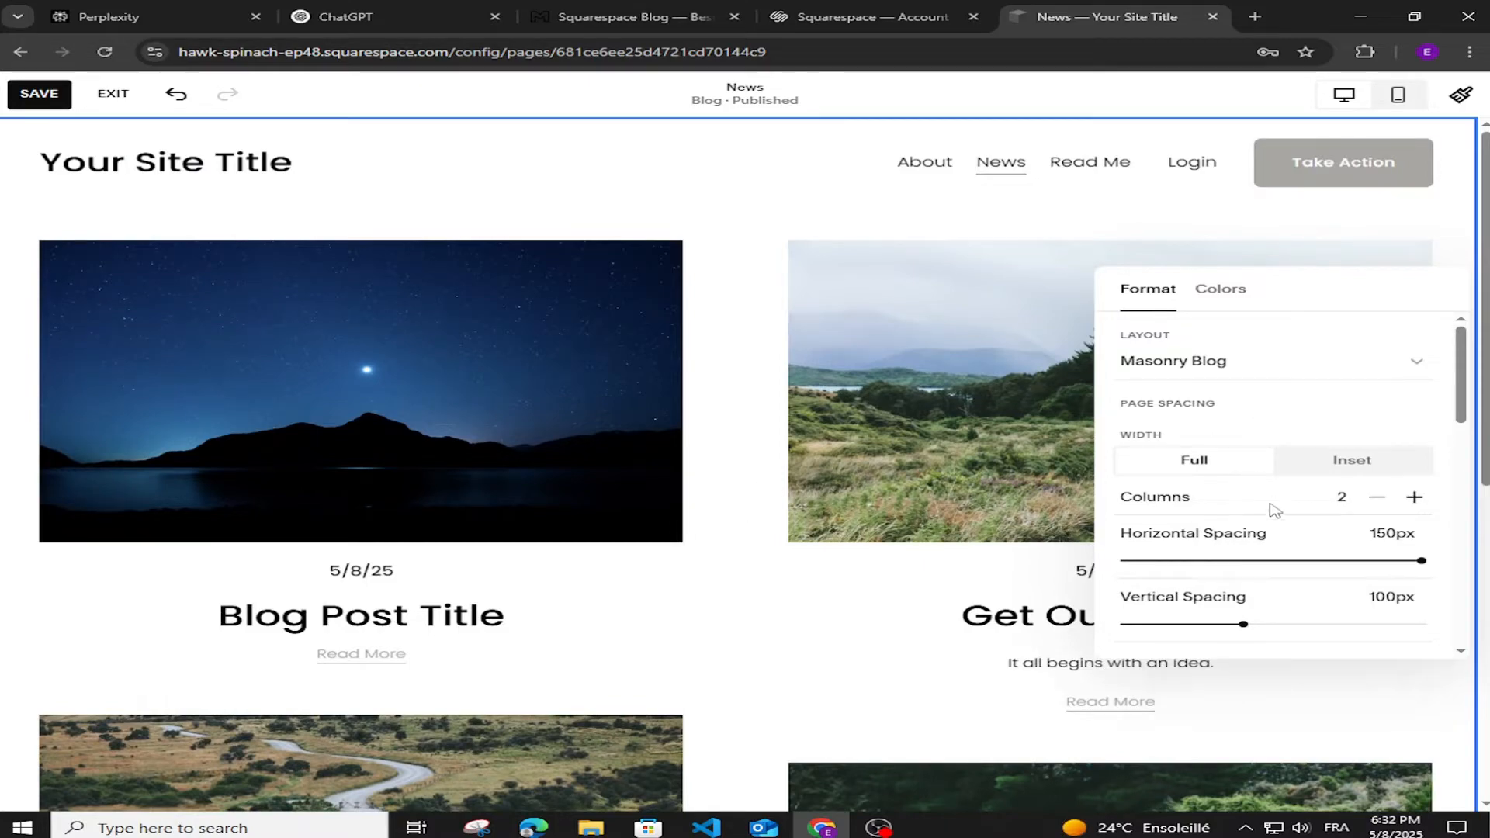
Step: Set the masonry layout to 3 columns, check the post grid and reopen the section's format settings
{"action": "left_click", "coordinate": [1408, 500]}
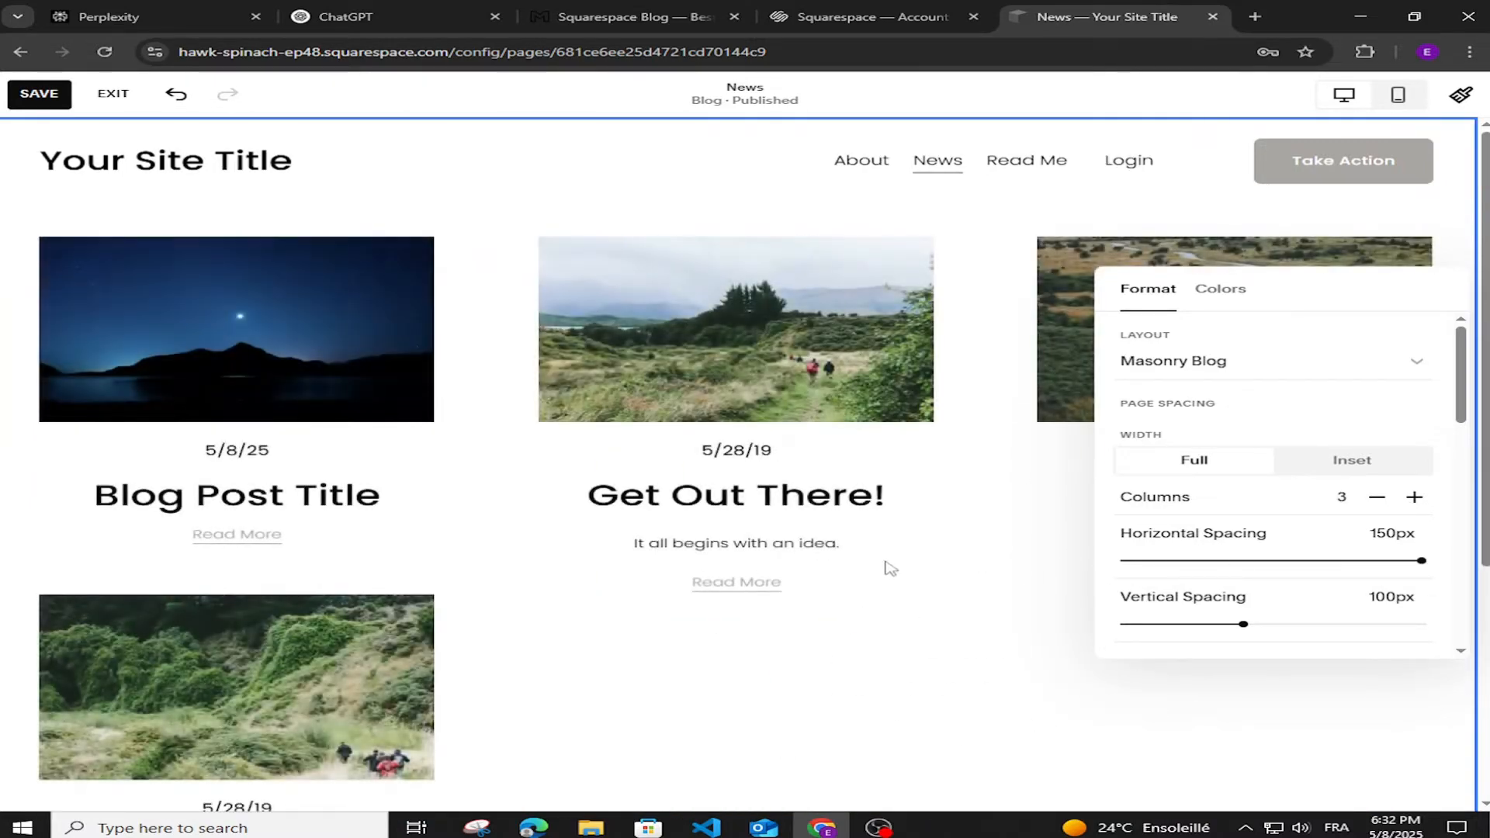
{"action": "left_click", "coordinate": [993, 652]}
{"action": "scroll", "coordinate": [1076, 713], "scroll_direction": "down", "scroll_amount": 4}
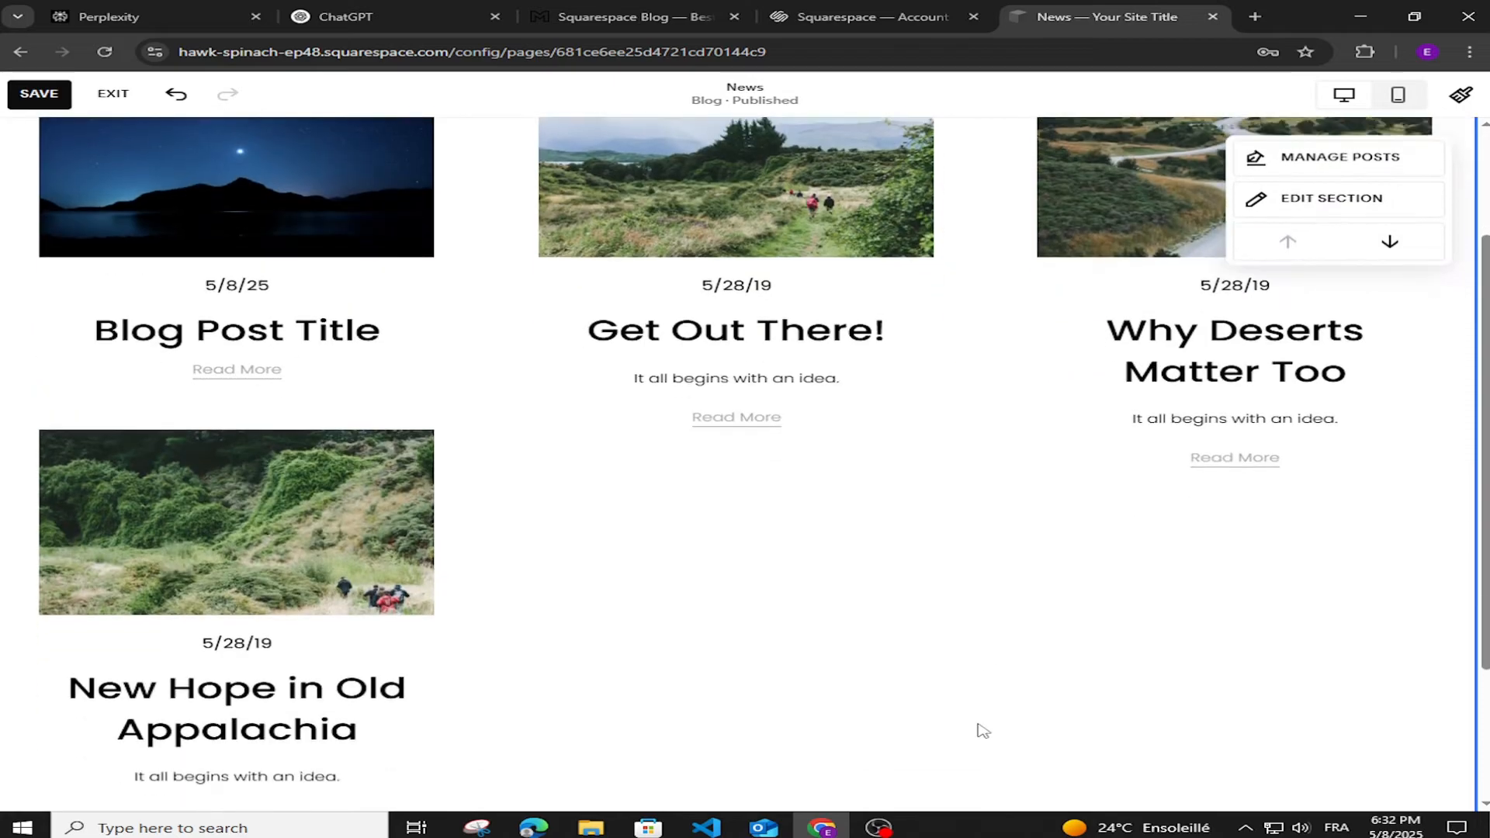
{"action": "scroll", "coordinate": [947, 718], "scroll_direction": "up", "scroll_amount": 5}
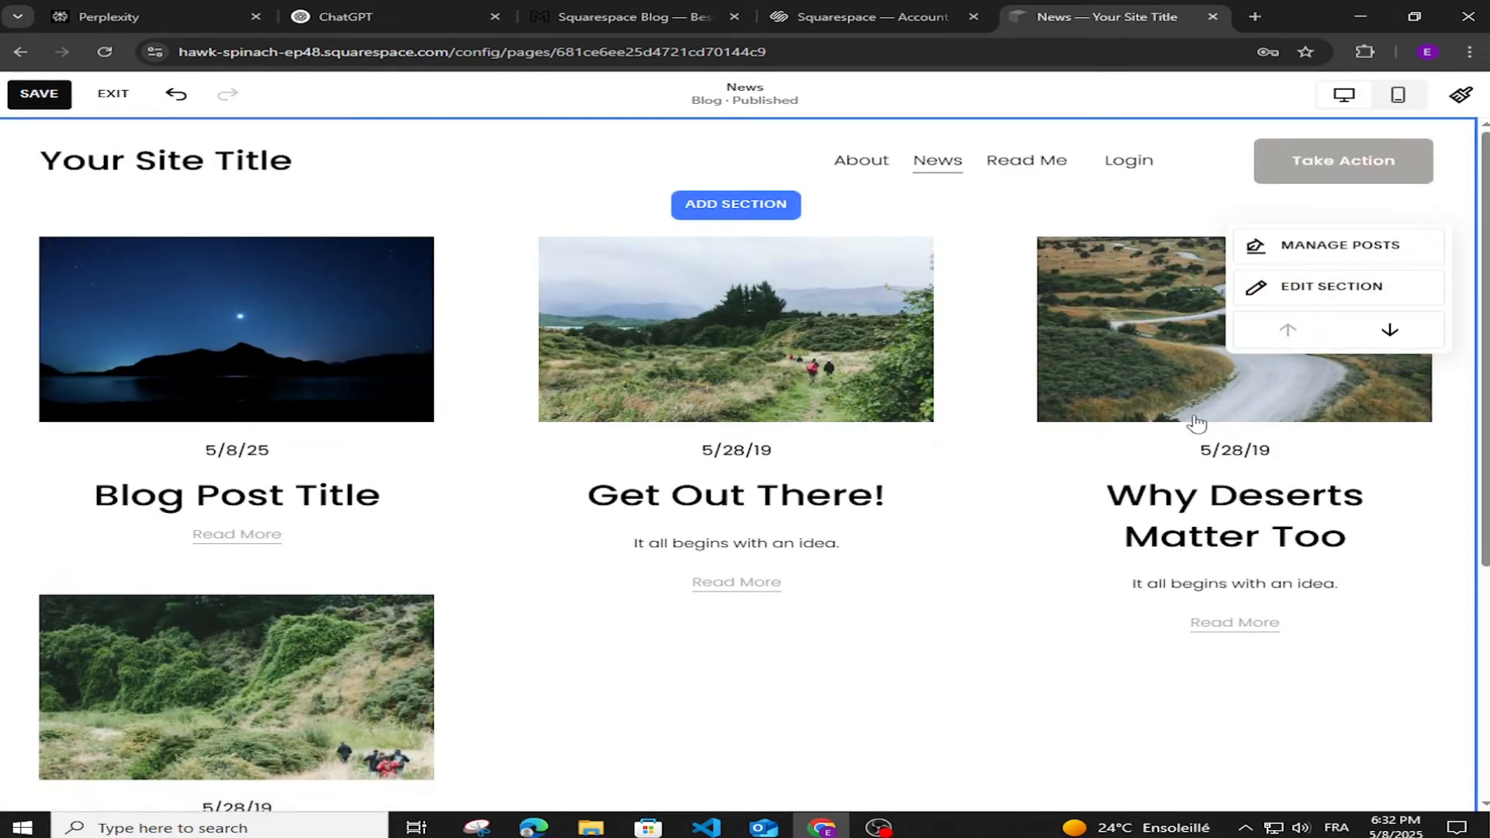
{"action": "left_click", "coordinate": [1330, 289]}
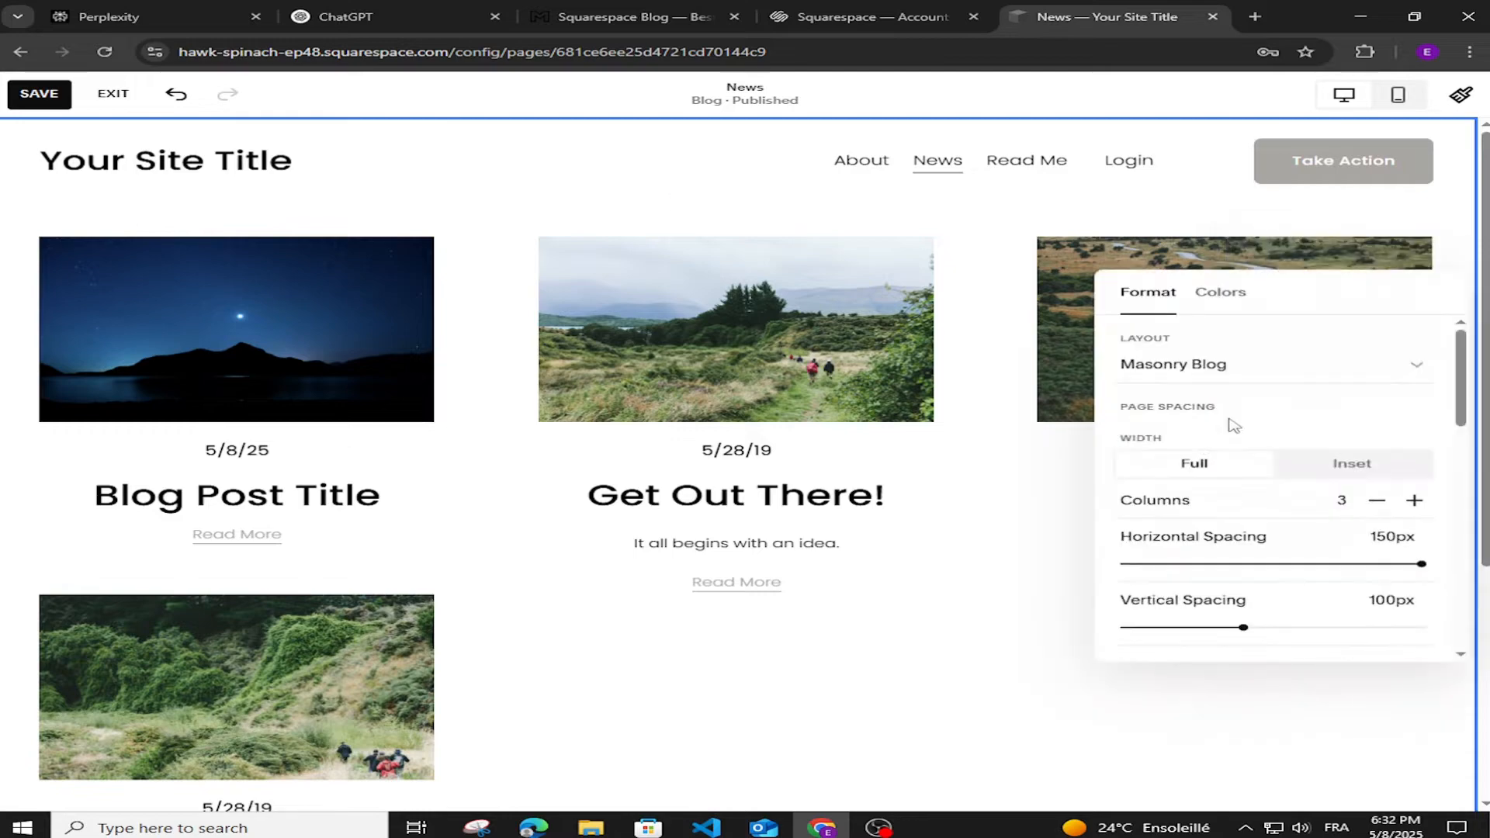
Step: Set the masonry blog section's vertical spacing to 68px
{"action": "scroll", "coordinate": [1267, 506], "scroll_direction": "down", "scroll_amount": 2}
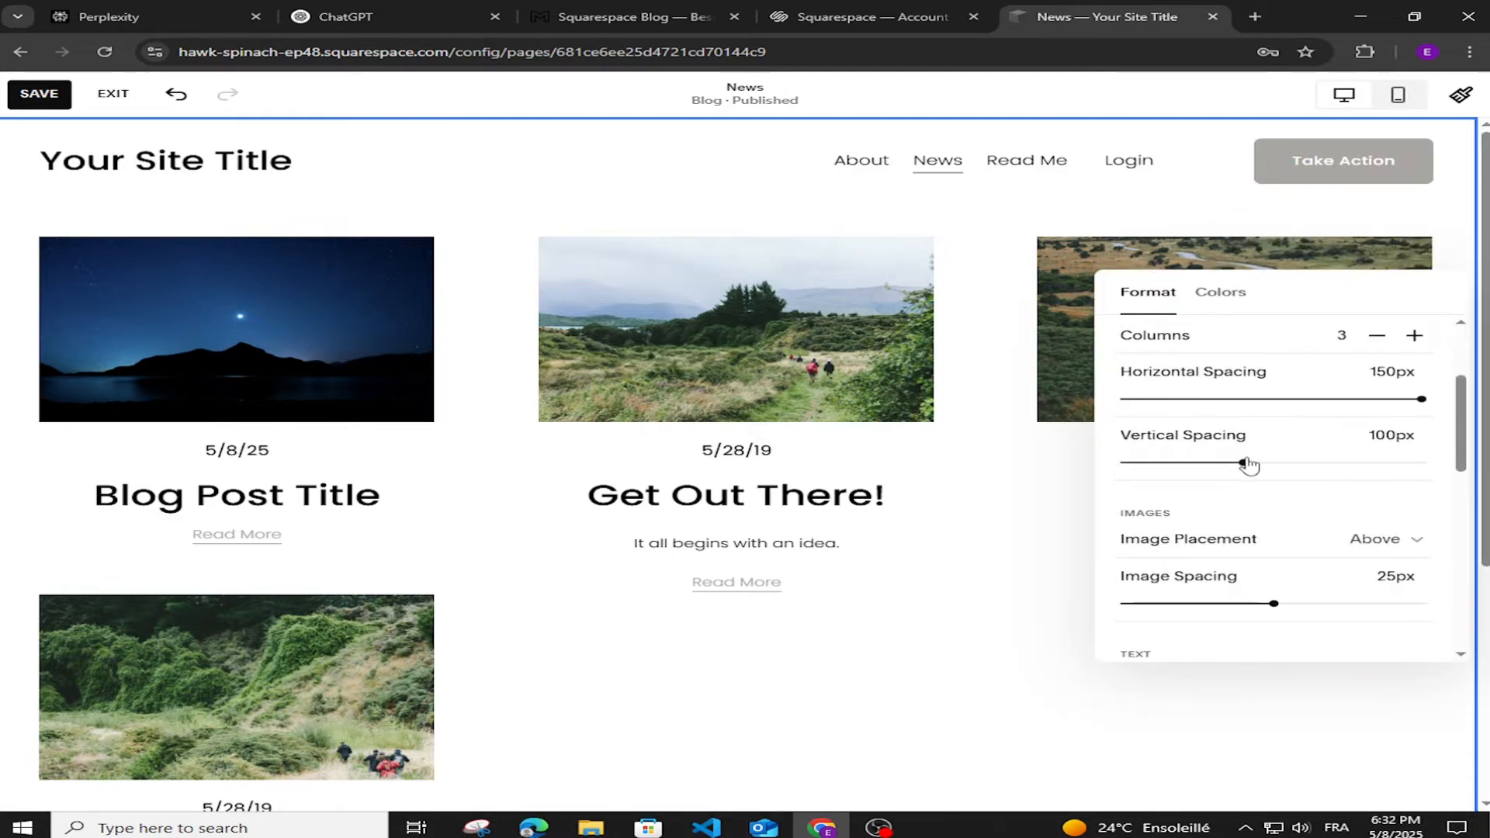
{"action": "left_click_drag", "start_coordinate": [1247, 464], "coordinate": [1205, 464]}
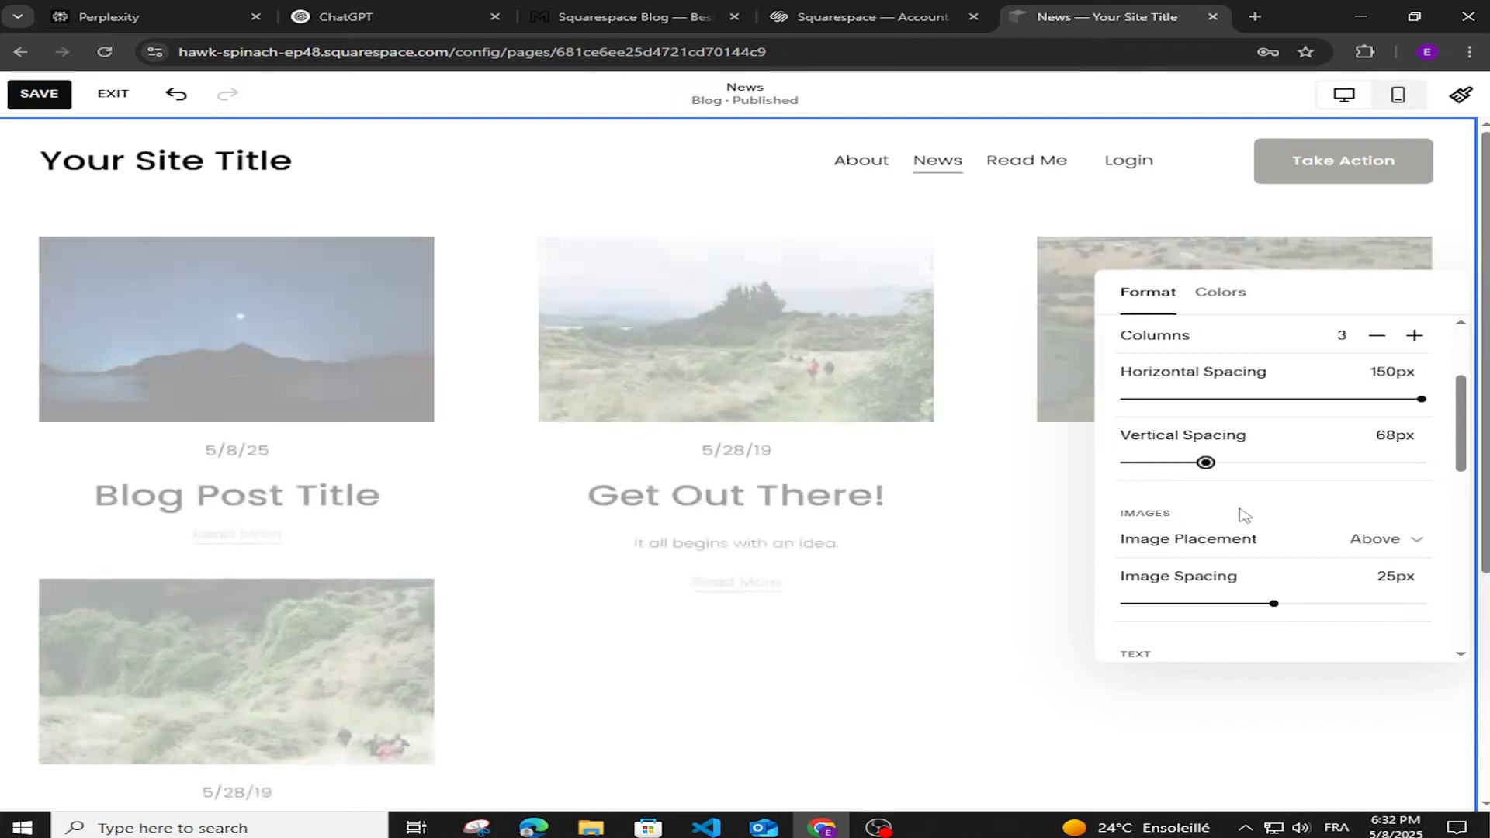
Step: Examine the blog section's image and text format settings, including the available text alignment options
{"action": "scroll", "coordinate": [1250, 575], "scroll_direction": "down", "scroll_amount": 3}
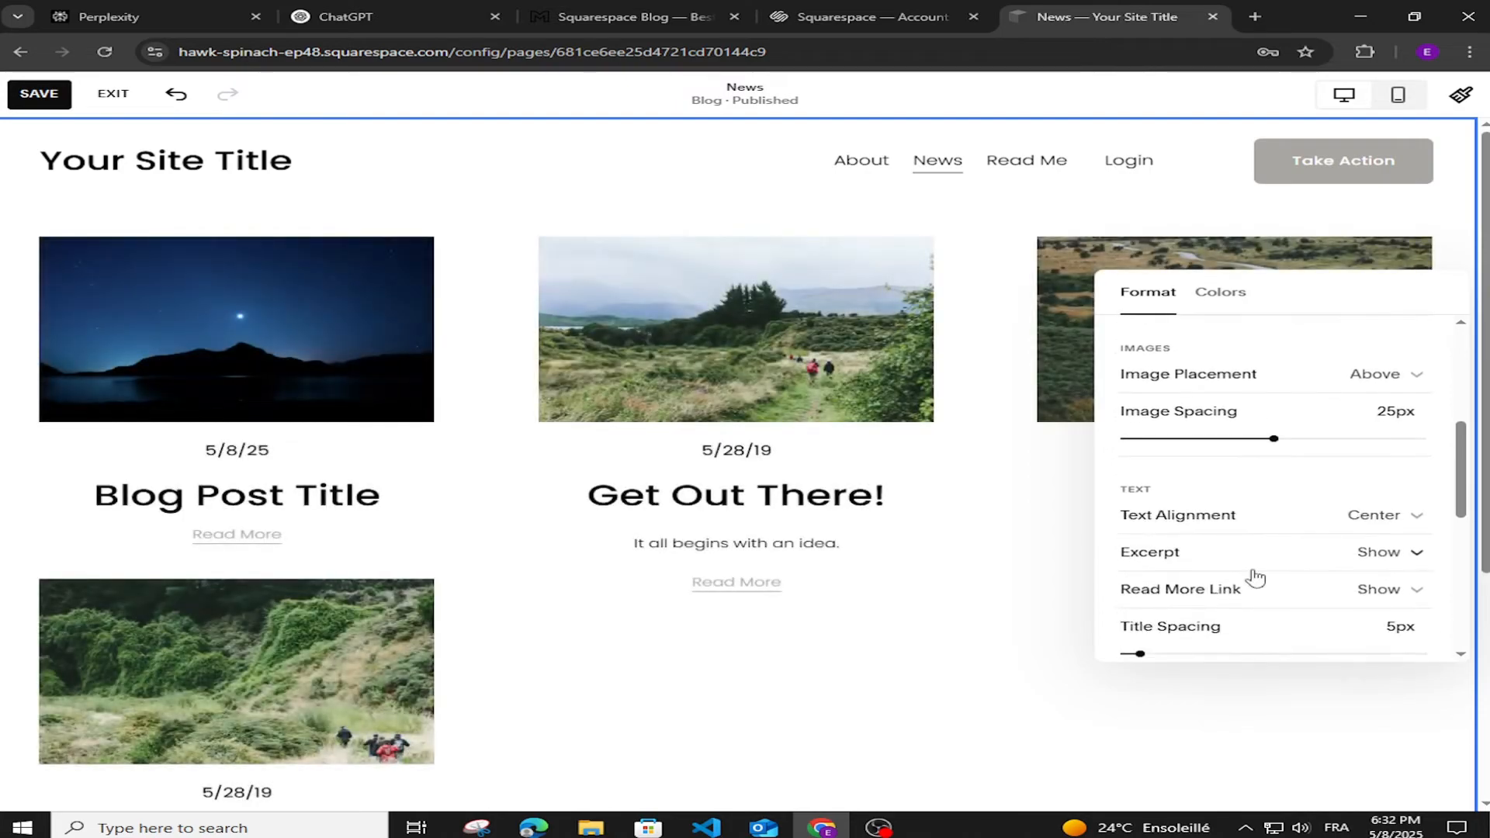
{"action": "scroll", "coordinate": [1254, 578], "scroll_direction": "down", "scroll_amount": 1}
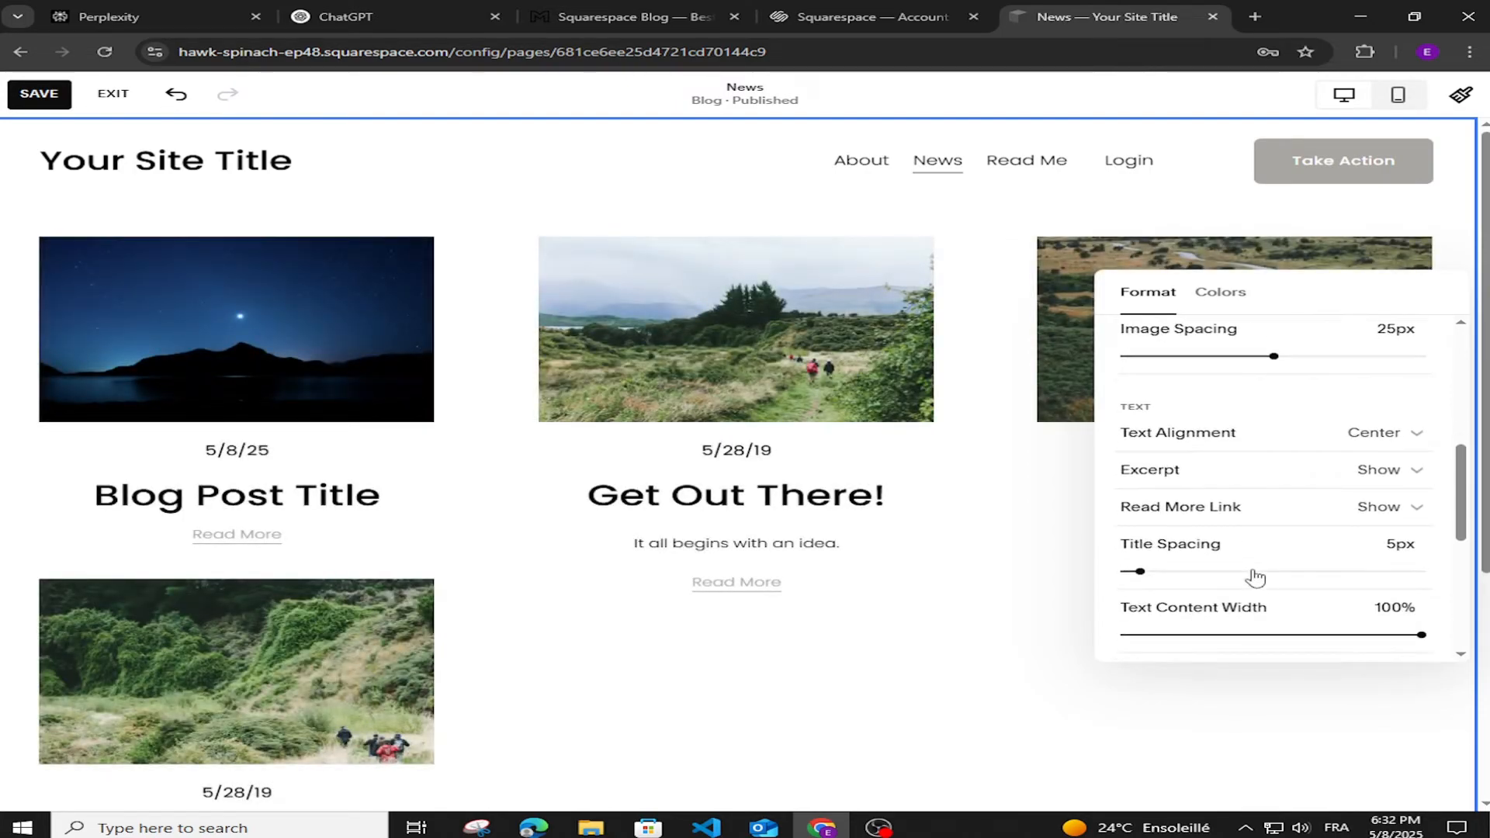
{"action": "scroll", "coordinate": [1255, 578], "scroll_direction": "down", "scroll_amount": 1}
{"action": "scroll", "coordinate": [1250, 579], "scroll_direction": "up", "scroll_amount": 3}
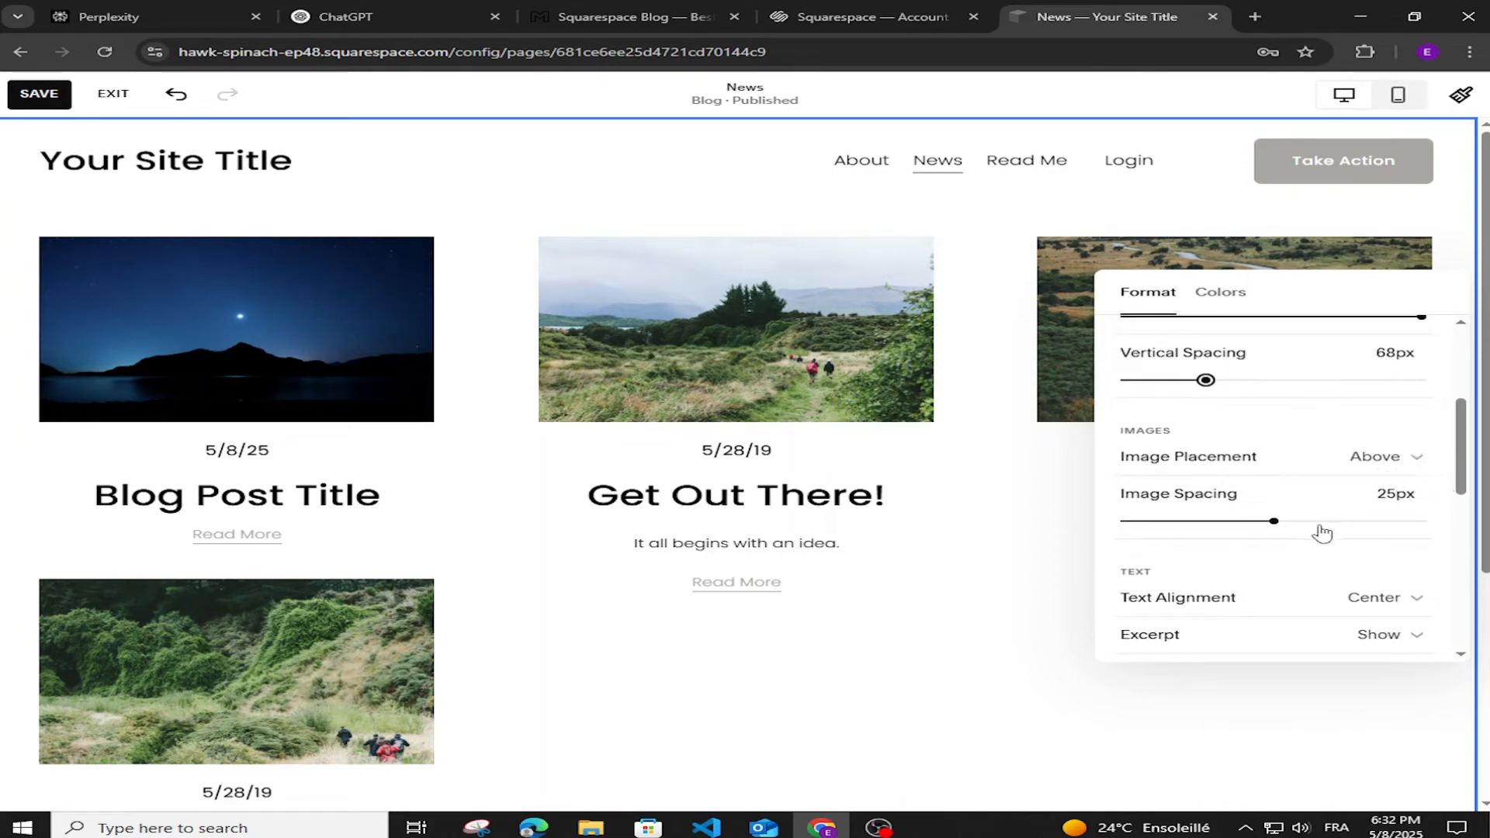
{"action": "scroll", "coordinate": [1320, 527], "scroll_direction": "down", "scroll_amount": 1}
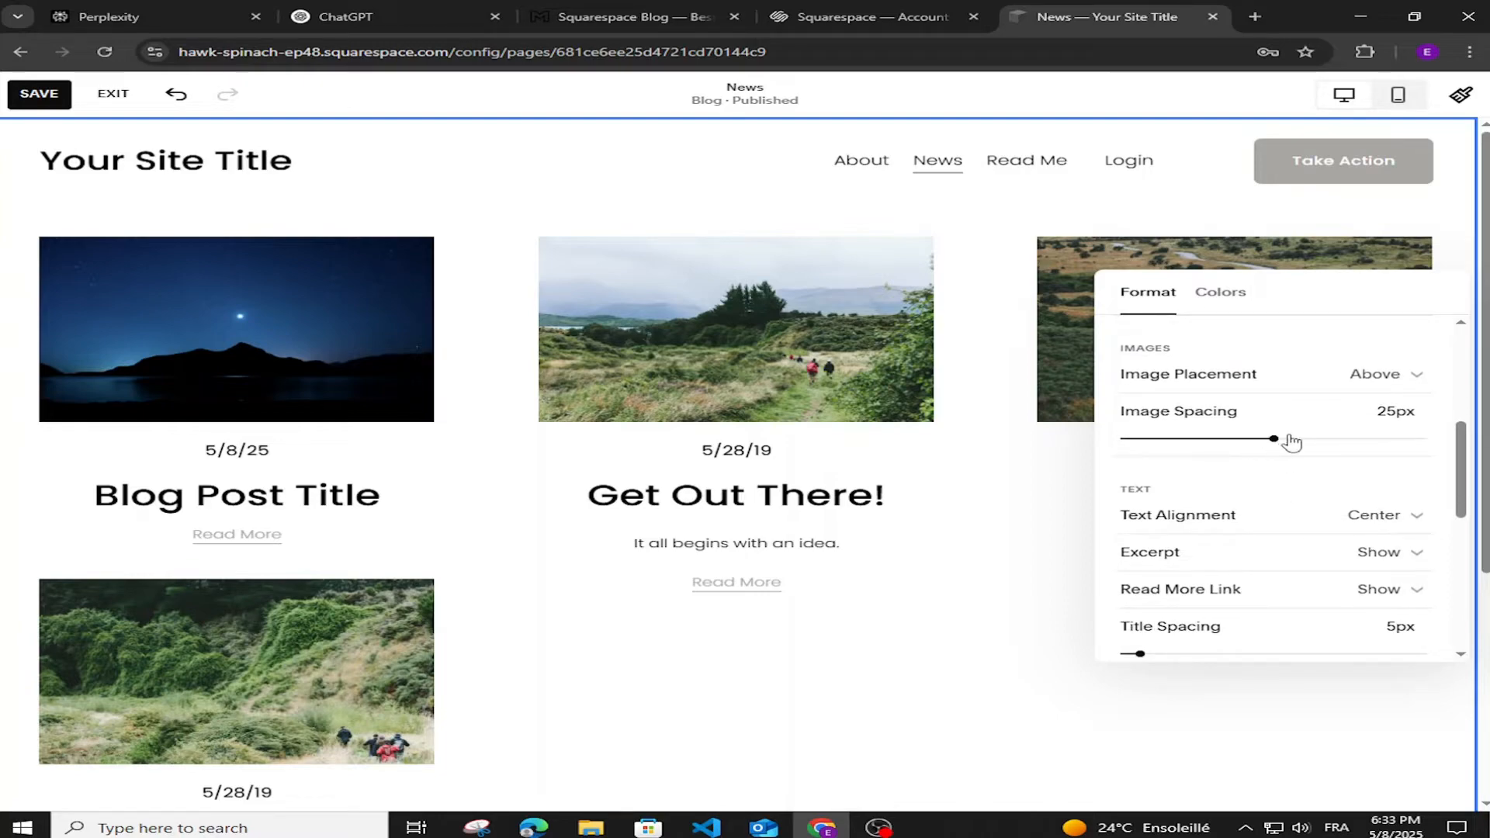
{"action": "scroll", "coordinate": [1261, 488], "scroll_direction": "down", "scroll_amount": 1}
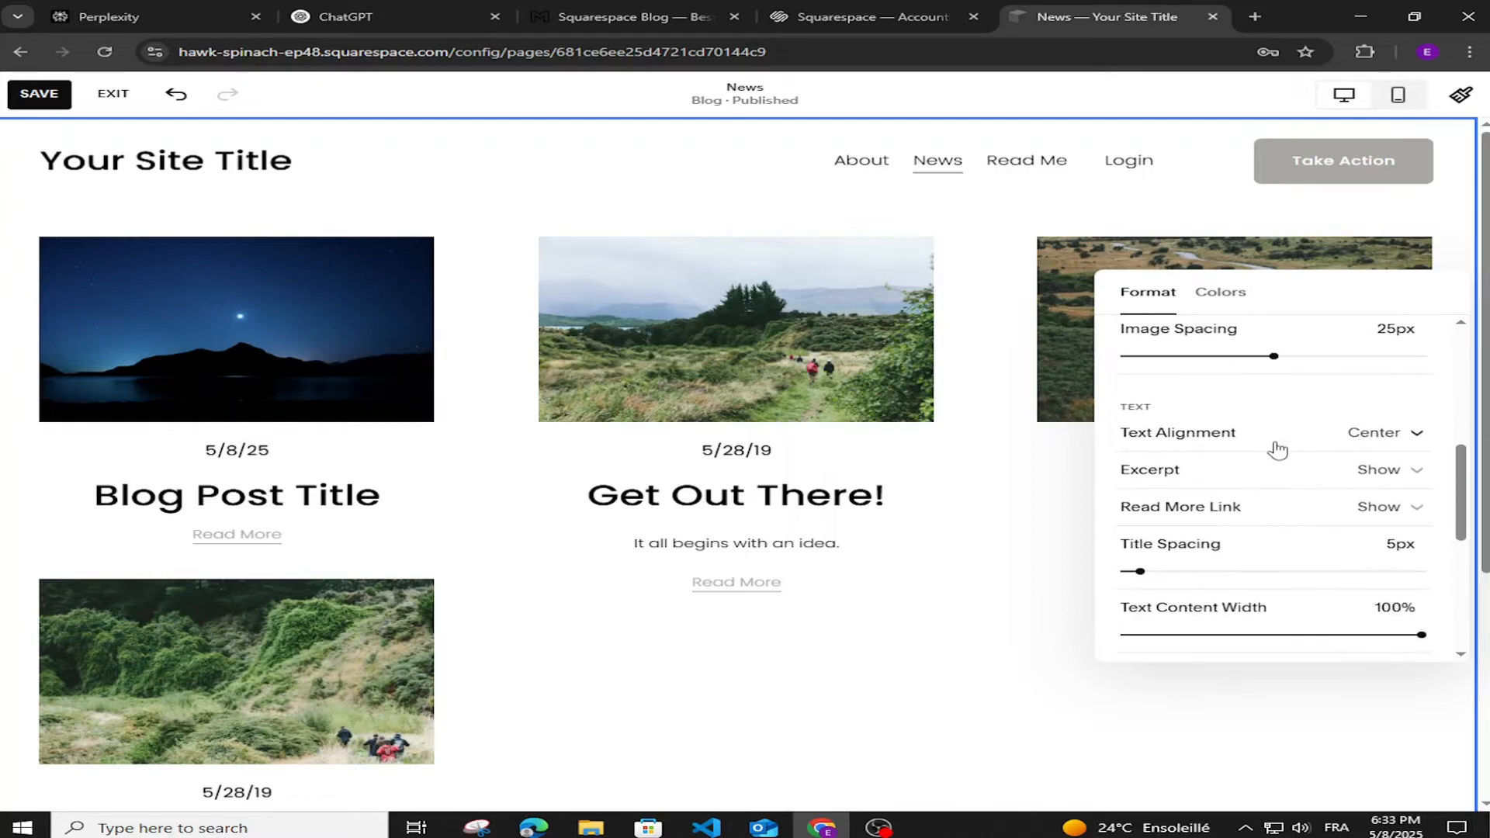
{"action": "left_click", "coordinate": [1370, 436]}
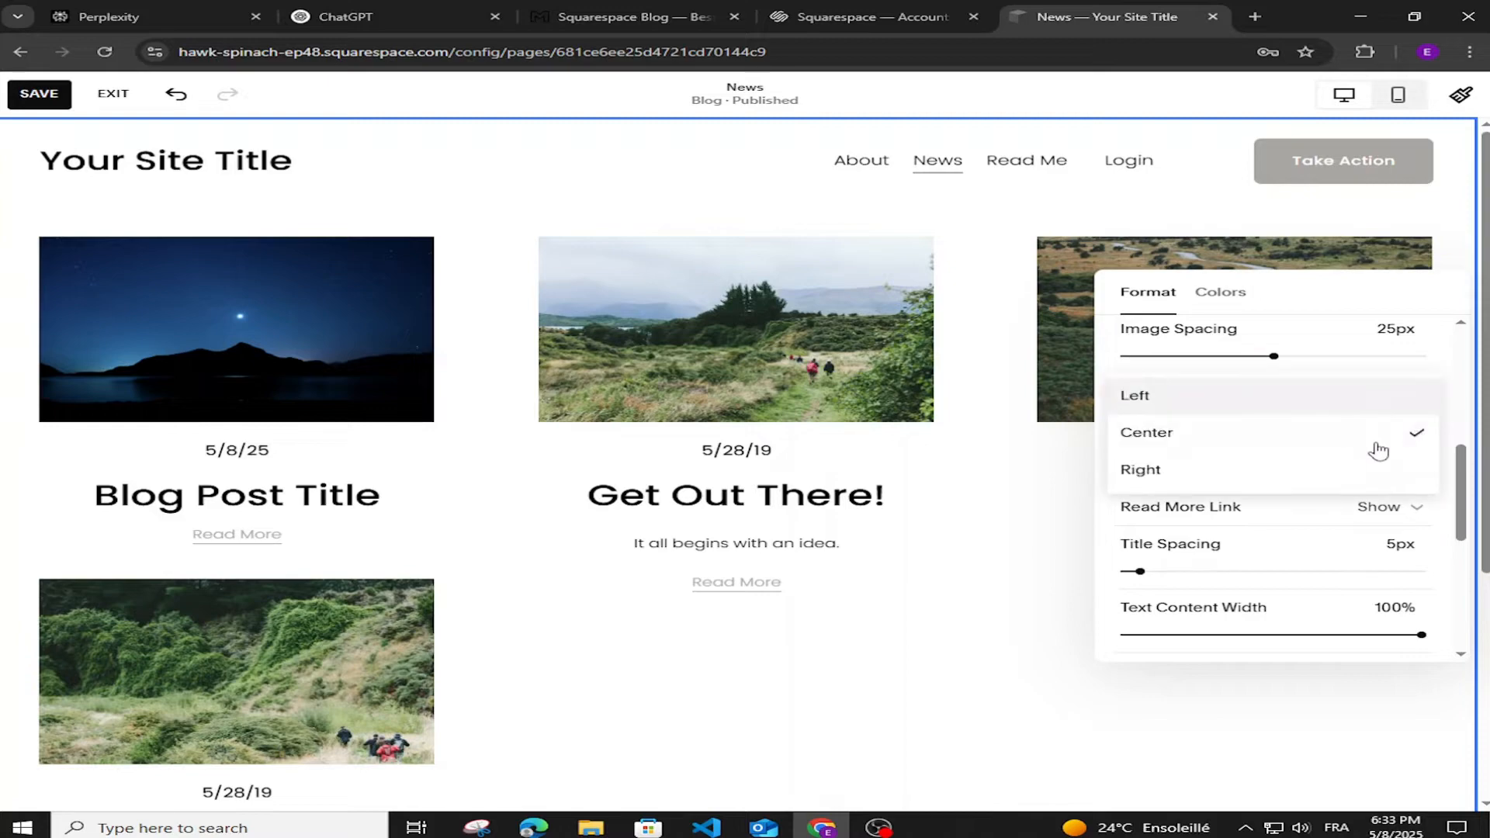
{"action": "left_click", "coordinate": [1259, 548]}
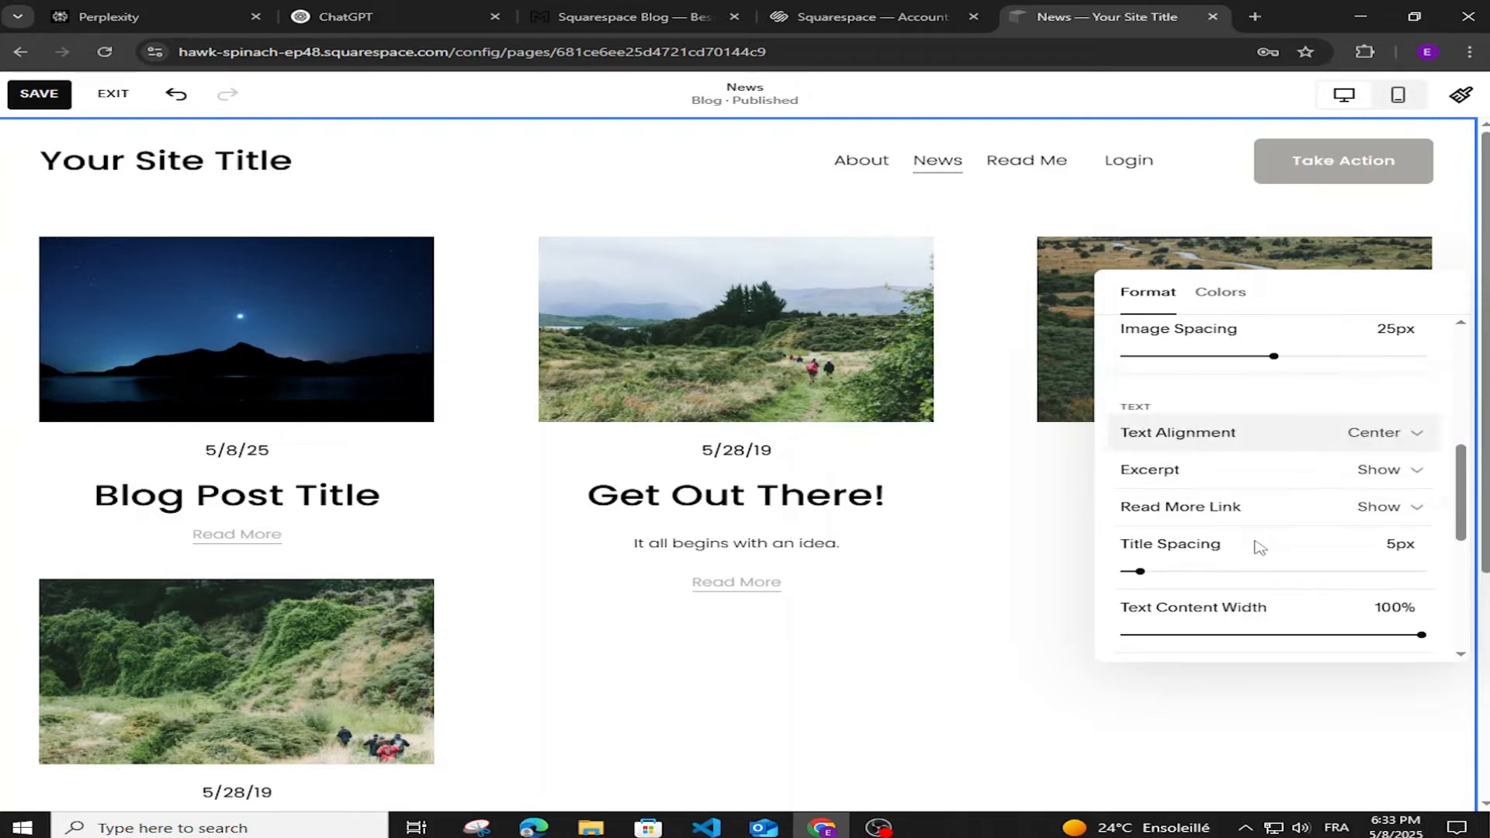
Step: Hide the Read More link on the blog section's posts
{"action": "scroll", "coordinate": [1260, 547], "scroll_direction": "down", "scroll_amount": 1}
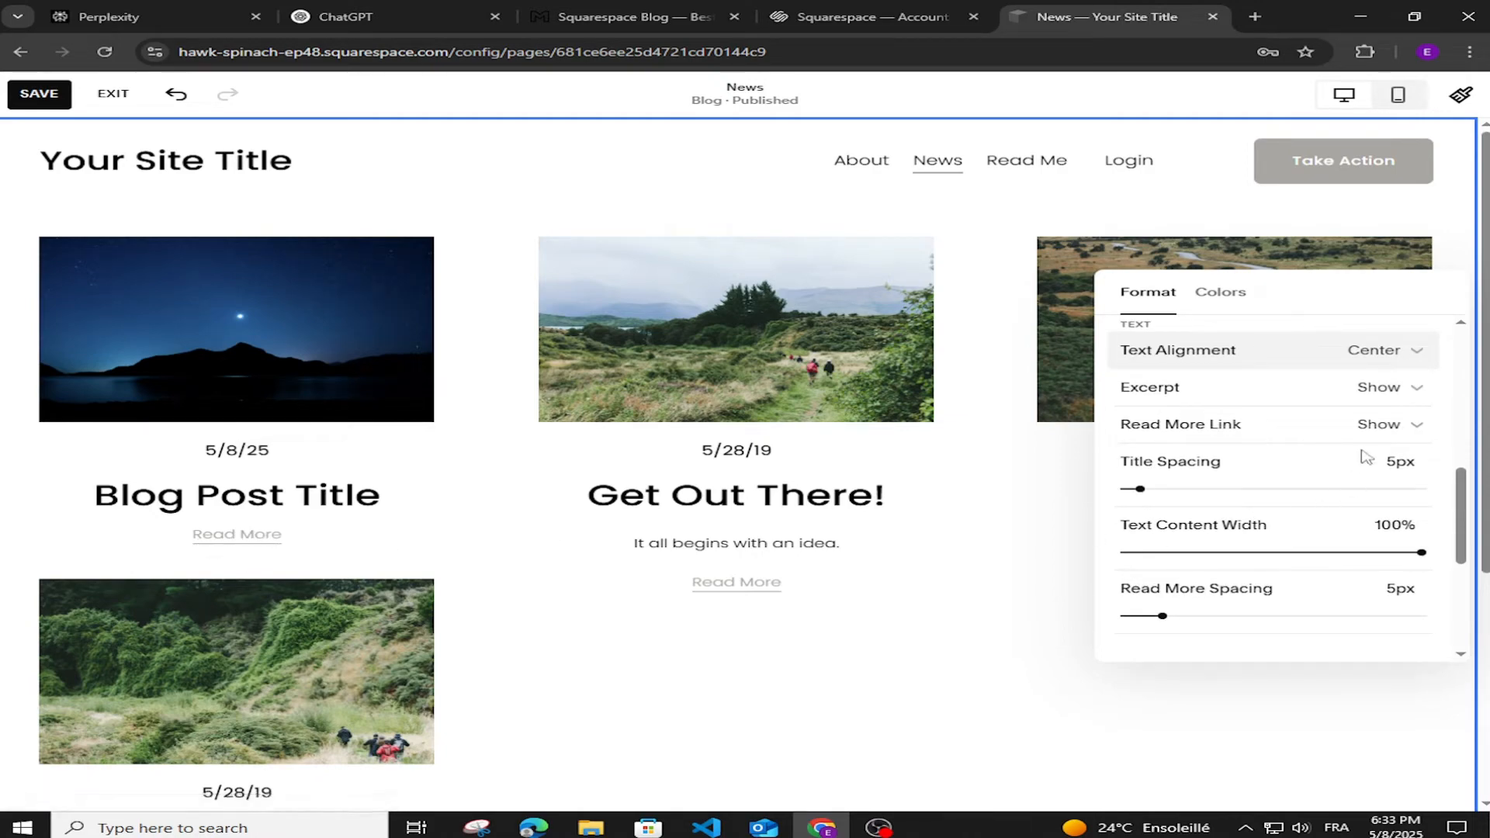
{"action": "scroll", "coordinate": [1363, 458], "scroll_direction": "up", "scroll_amount": 1}
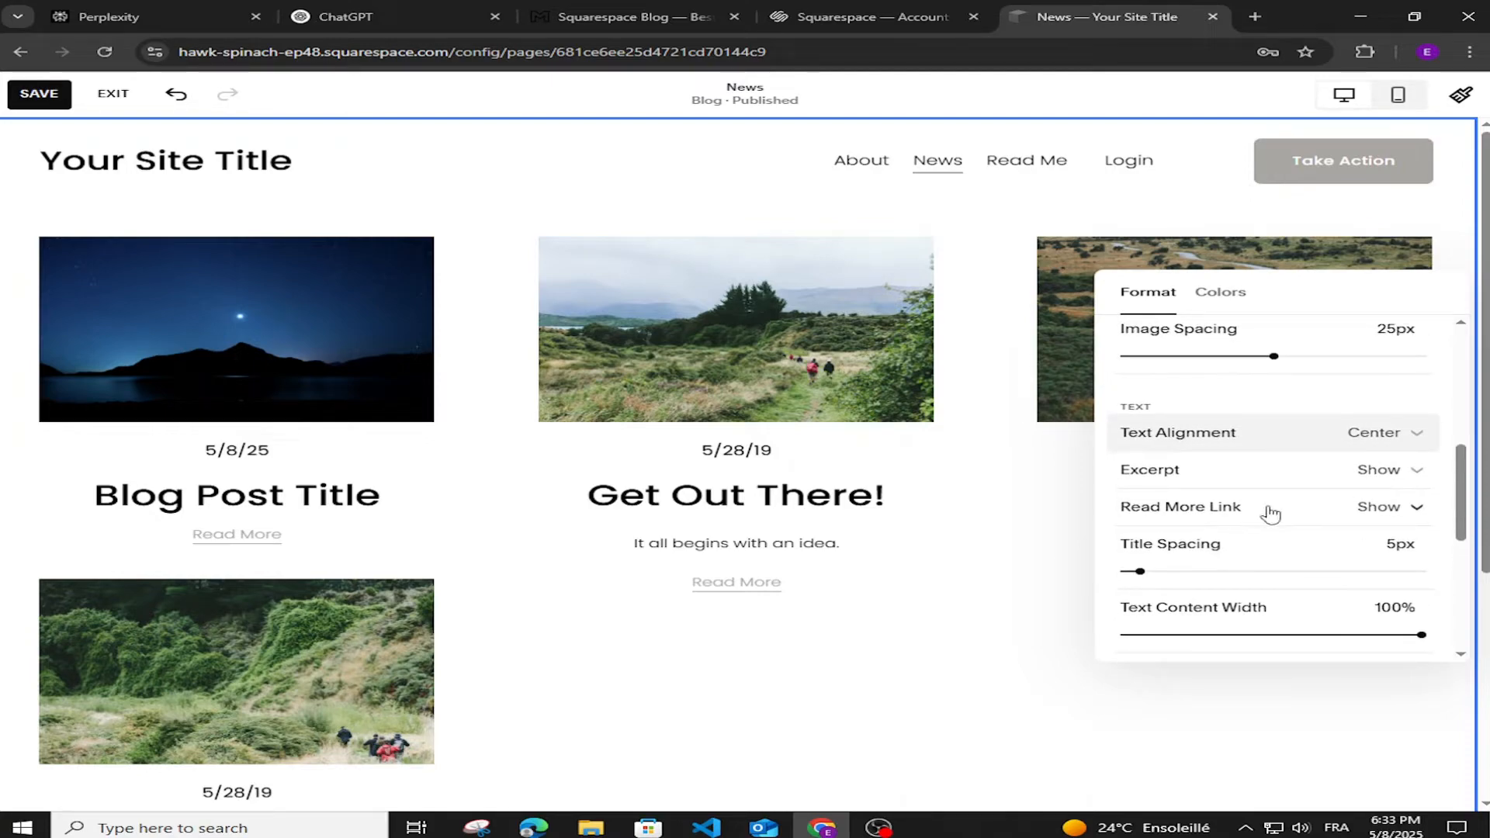
{"action": "left_click", "coordinate": [1417, 509]}
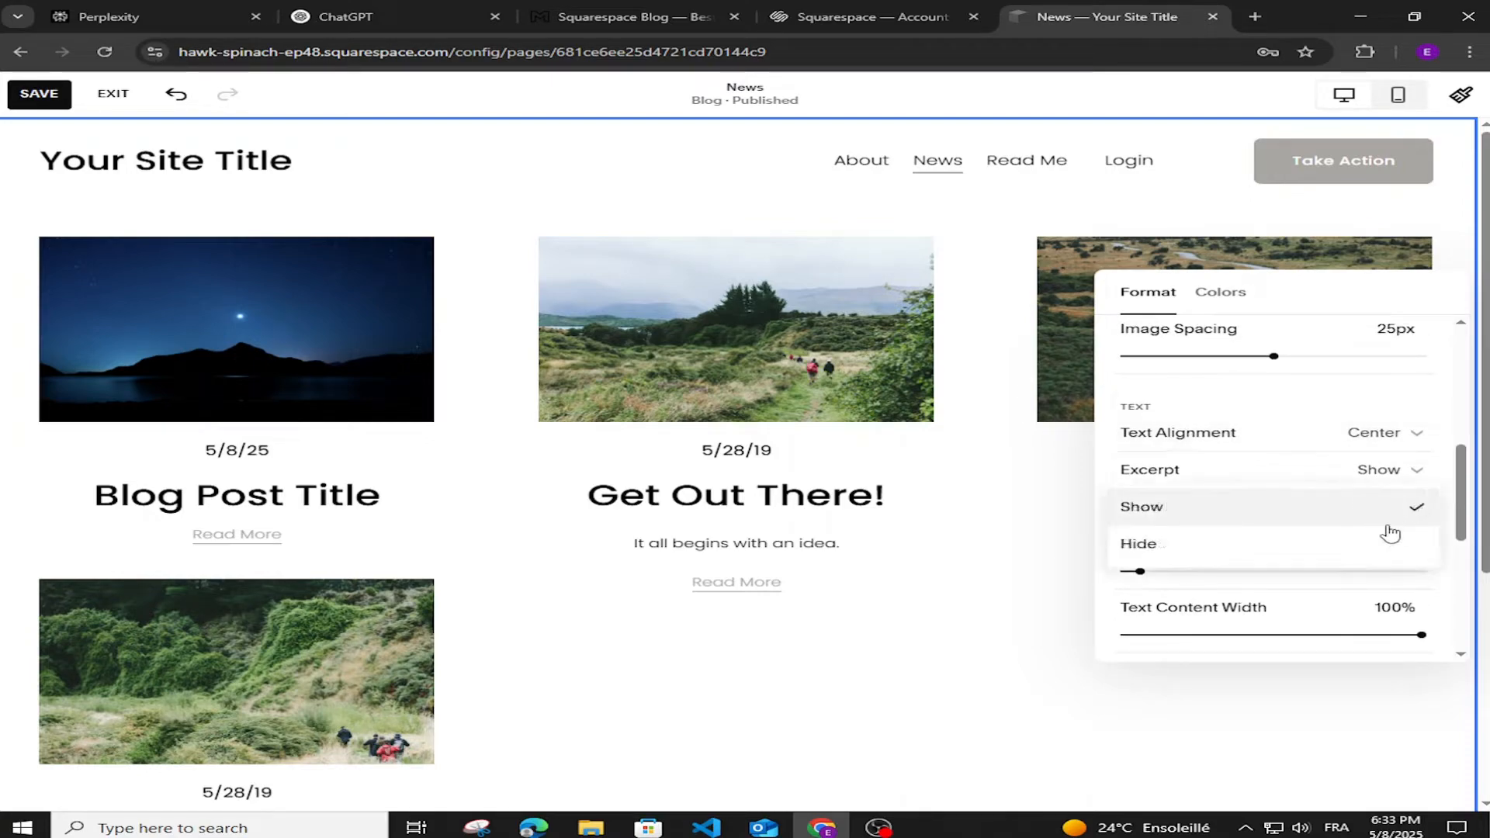
{"action": "left_click", "coordinate": [1140, 546]}
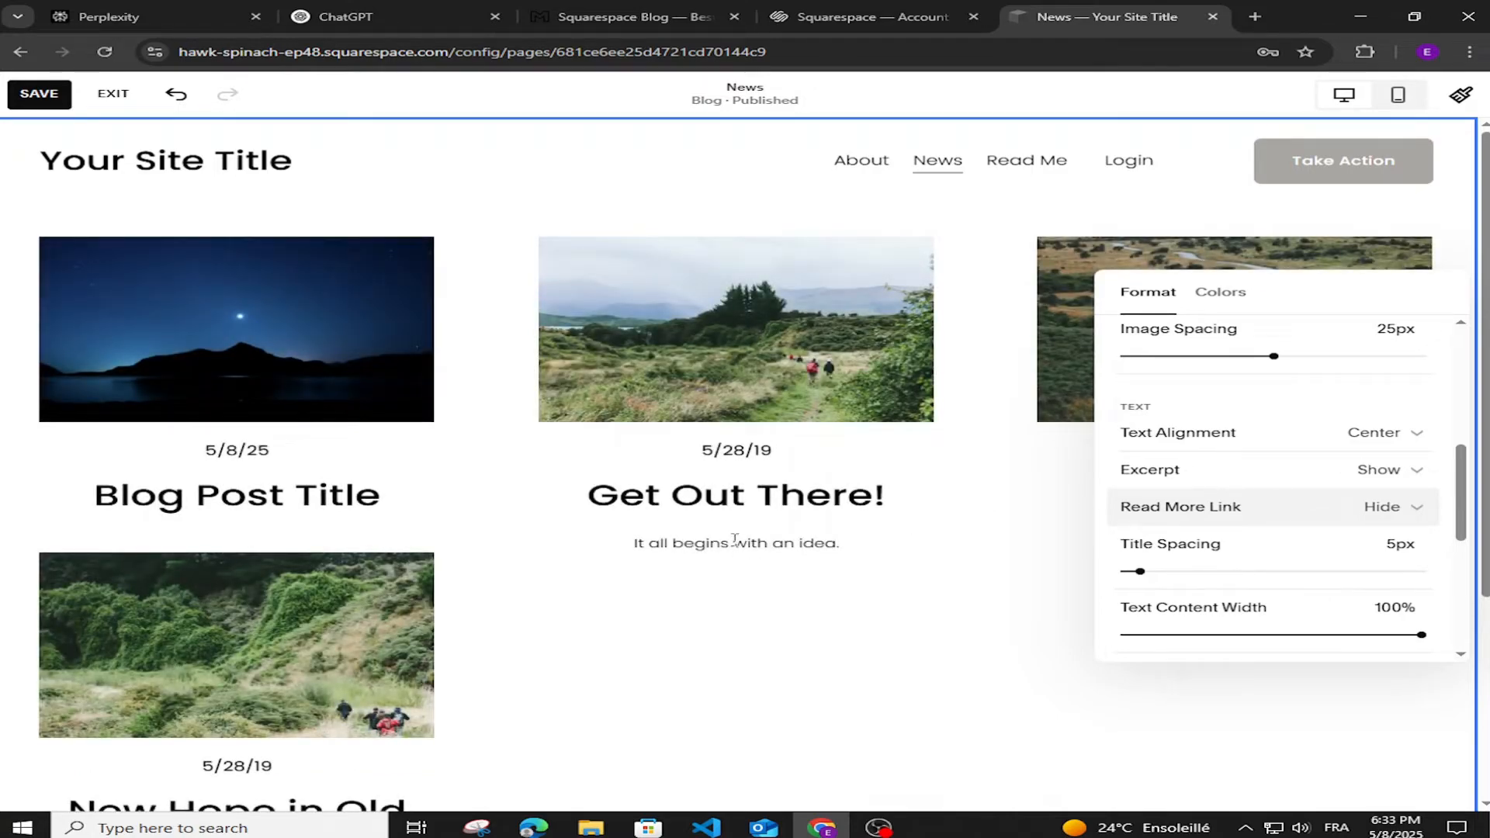
Step: Reopen the blog section's format settings and hide the post excerpts
{"action": "left_click_drag", "start_coordinate": [630, 551], "coordinate": [846, 549]}
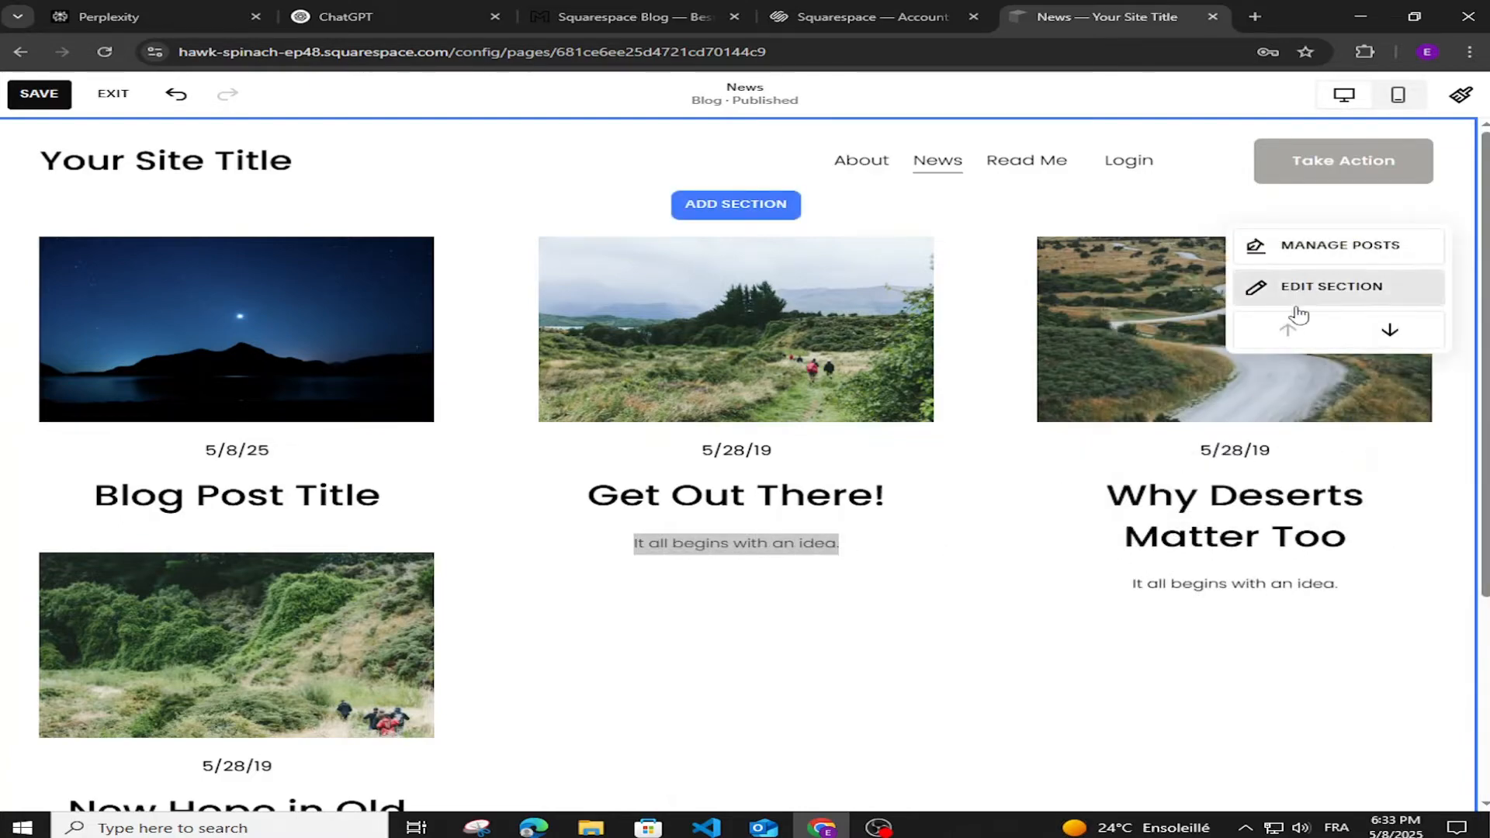
{"action": "left_click", "coordinate": [1292, 287]}
{"action": "scroll", "coordinate": [1321, 530], "scroll_direction": "down", "scroll_amount": 3}
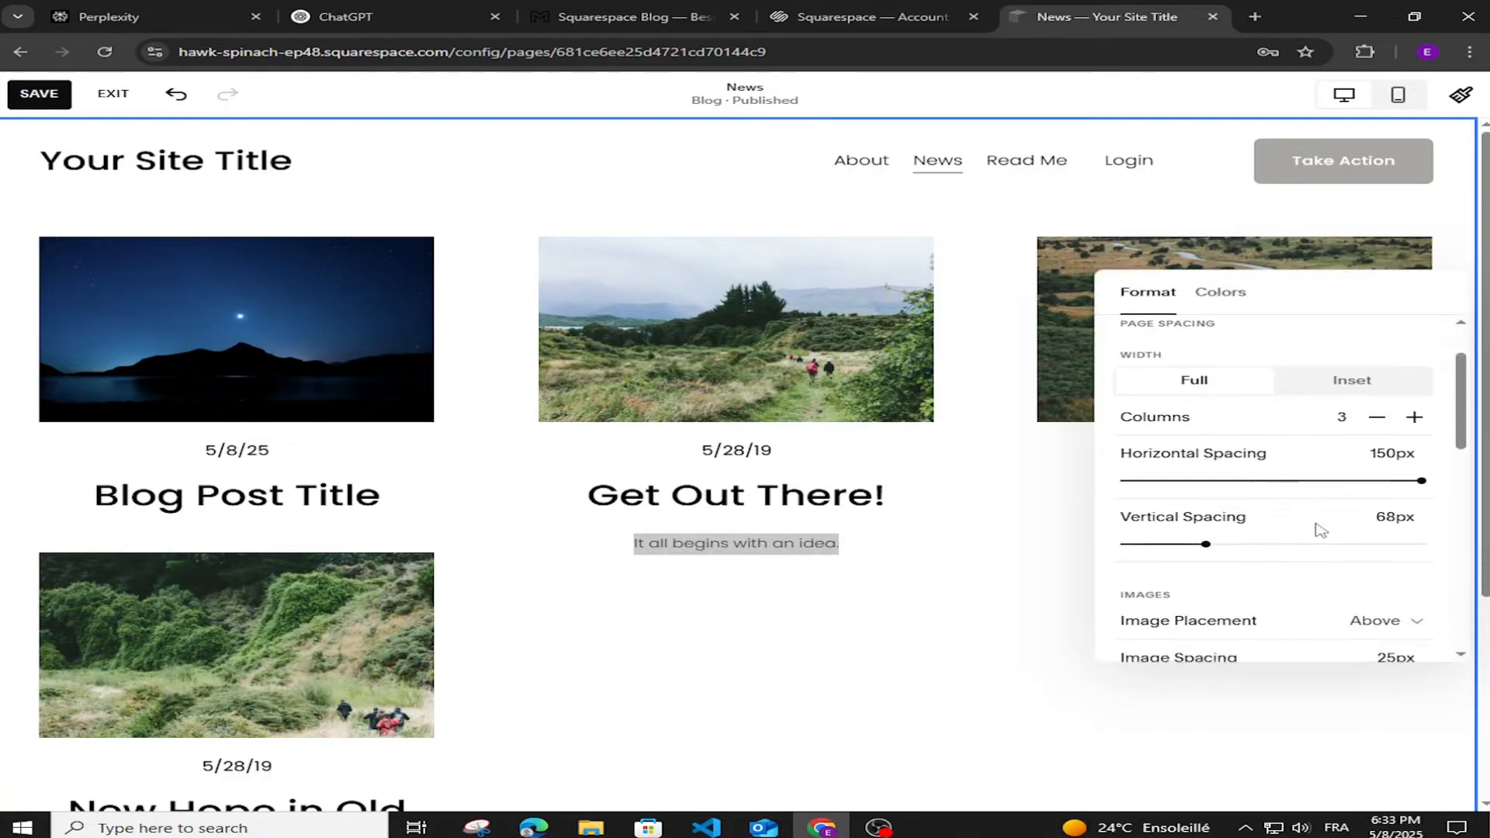
{"action": "scroll", "coordinate": [1367, 533], "scroll_direction": "down", "scroll_amount": 2}
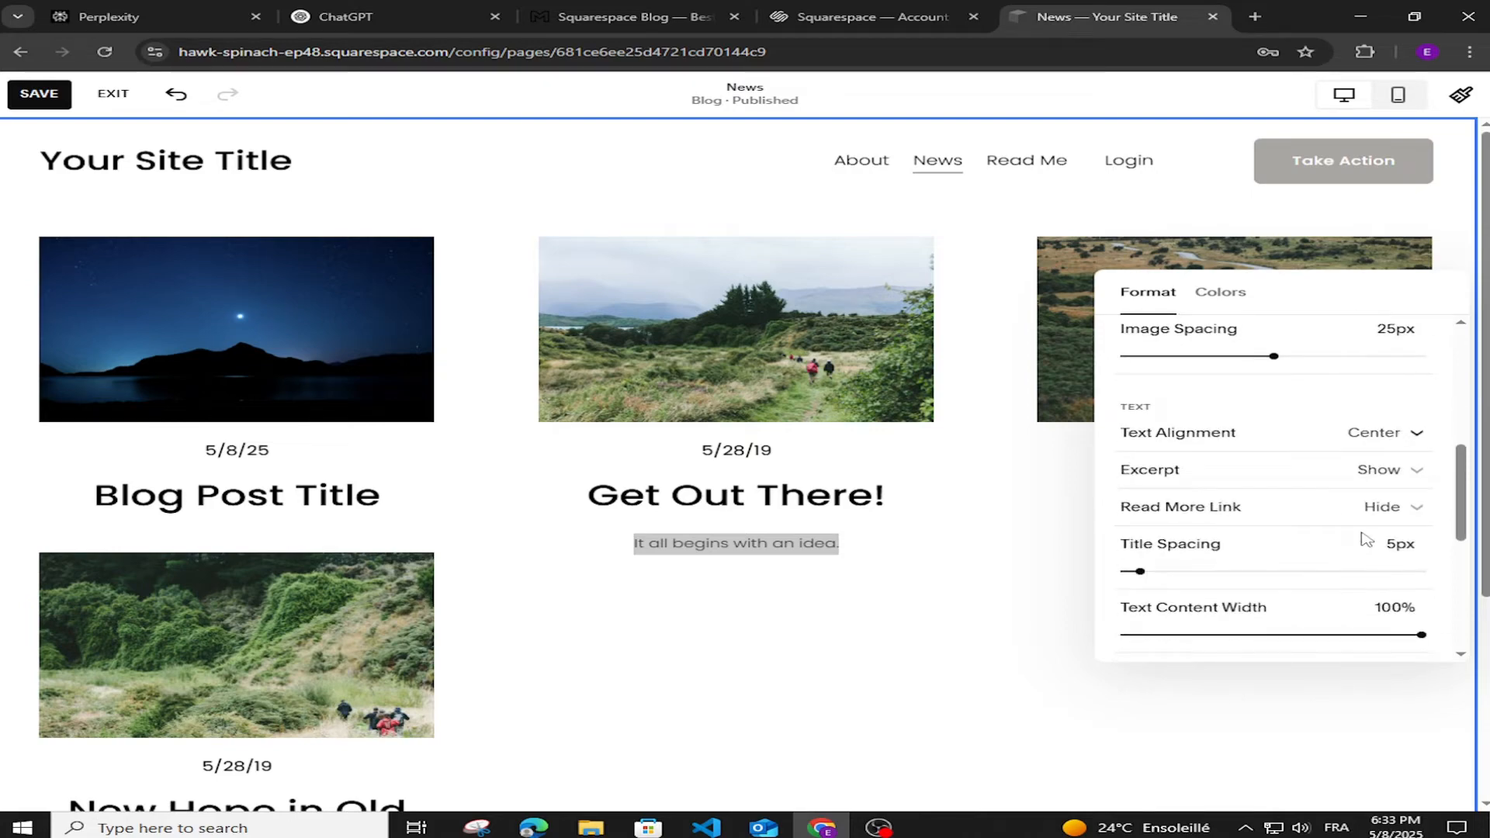
{"action": "left_click", "coordinate": [1403, 475]}
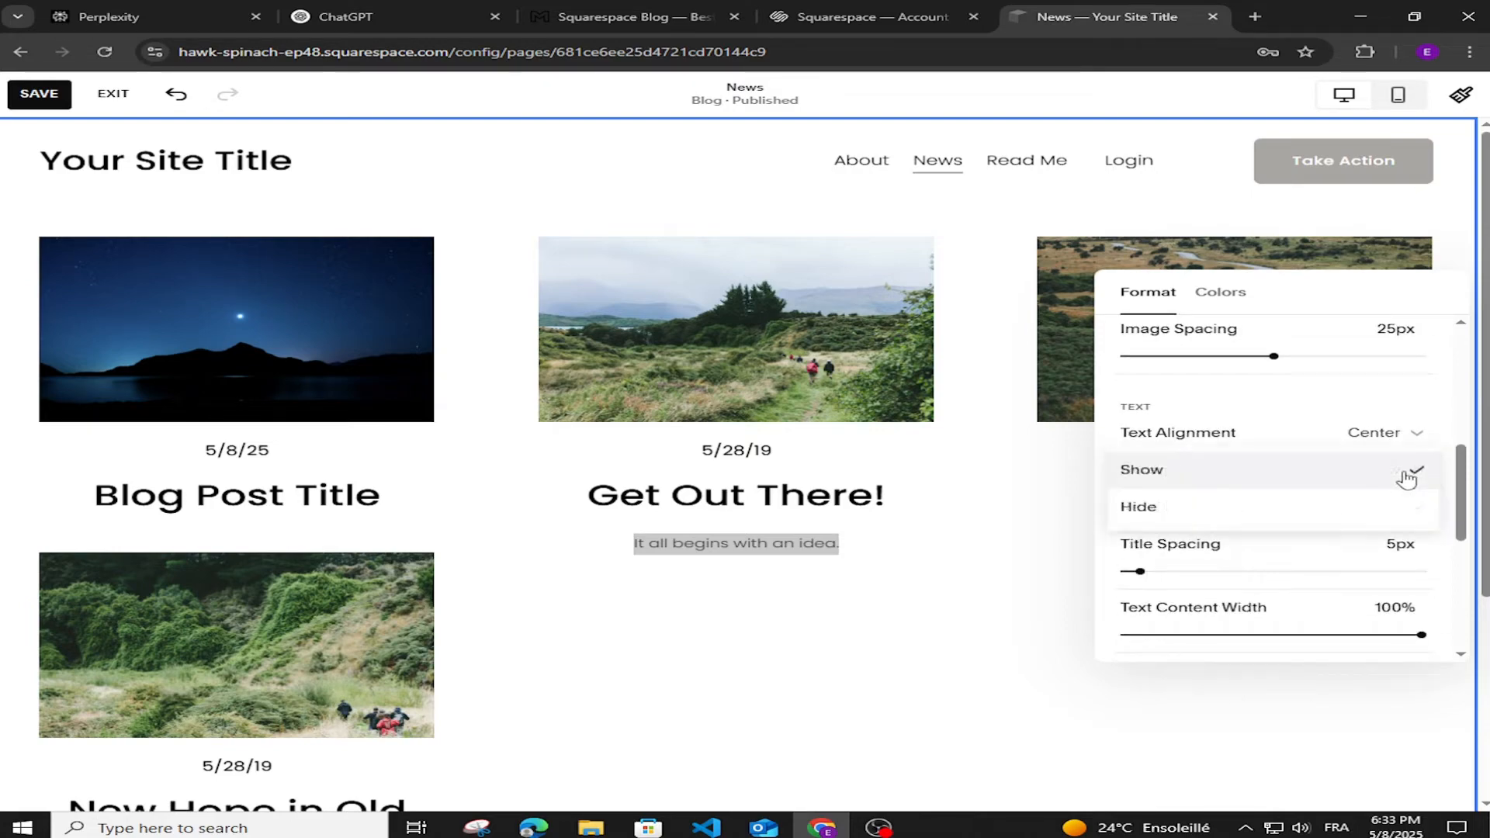
{"action": "left_click", "coordinate": [1141, 510]}
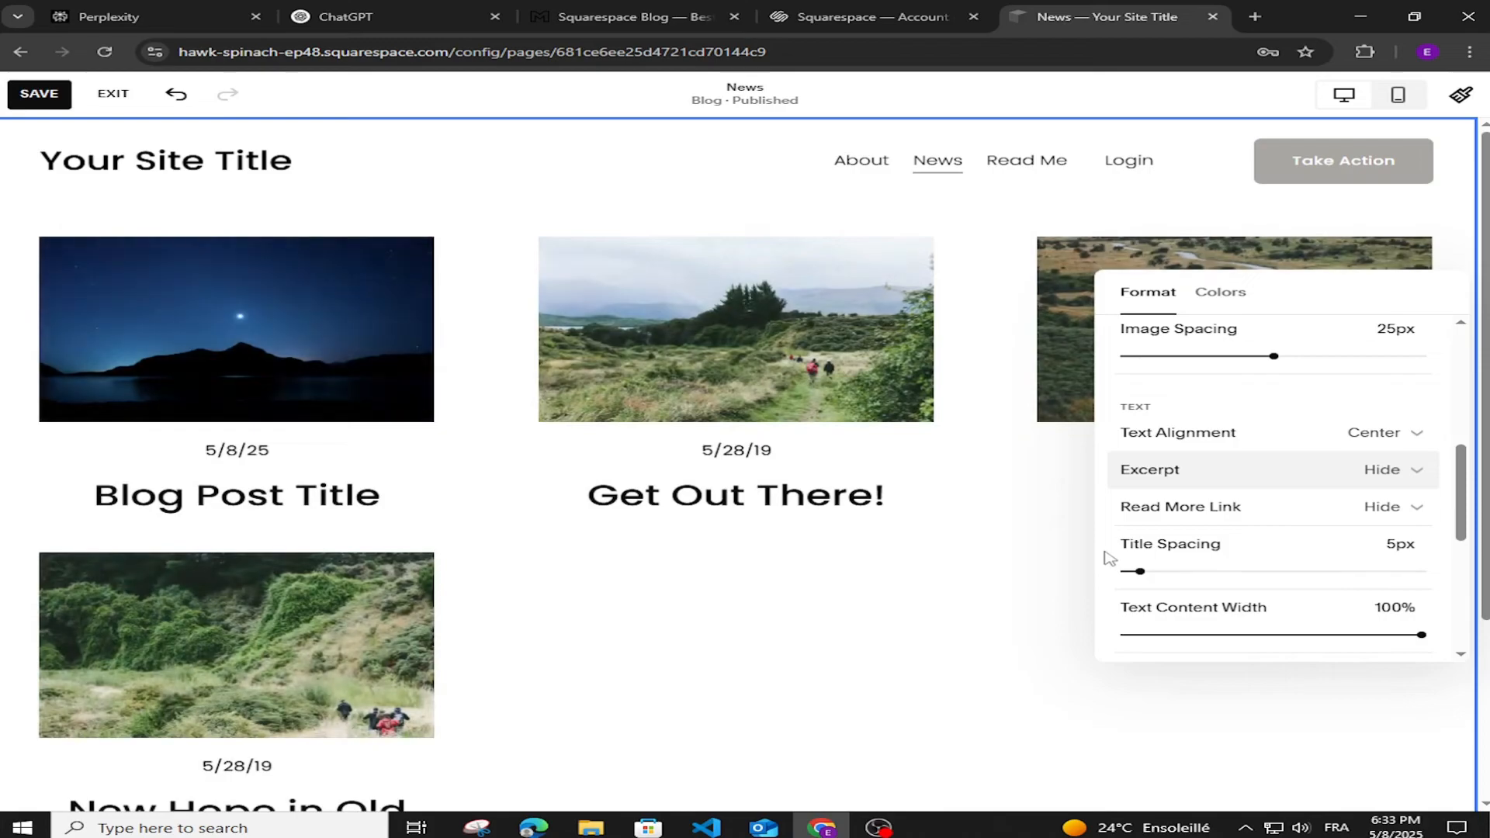
Step: Review the post grid down to the footer, save the News page and exit editing
{"action": "left_click", "coordinate": [733, 630]}
{"action": "scroll", "coordinate": [1059, 644], "scroll_direction": "down", "scroll_amount": 3}
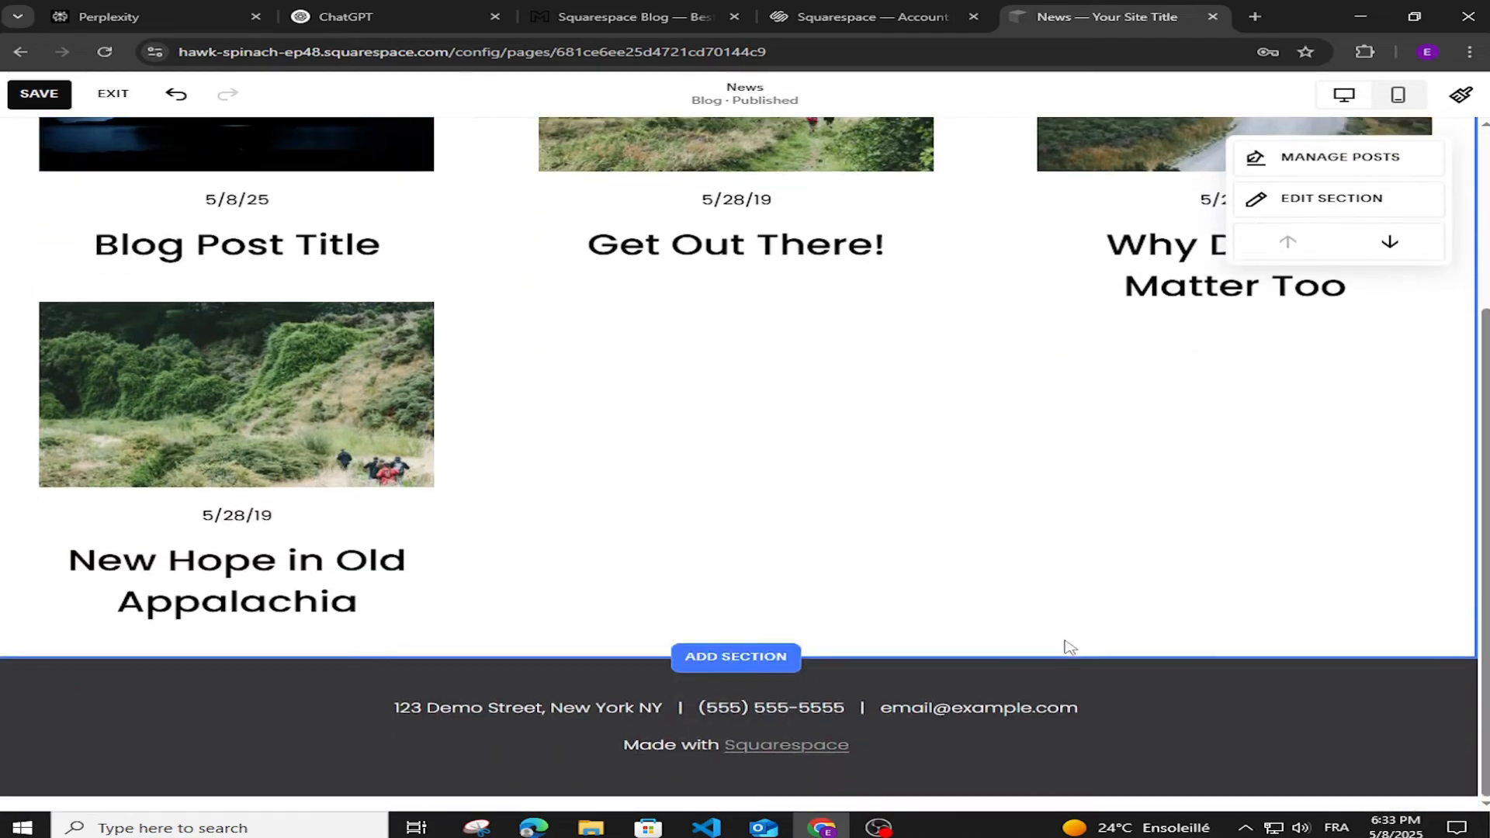
{"action": "scroll", "coordinate": [1065, 645], "scroll_direction": "up", "scroll_amount": 3}
{"action": "scroll", "coordinate": [1057, 649], "scroll_direction": "down", "scroll_amount": 1}
{"action": "left_click", "coordinate": [39, 94]}
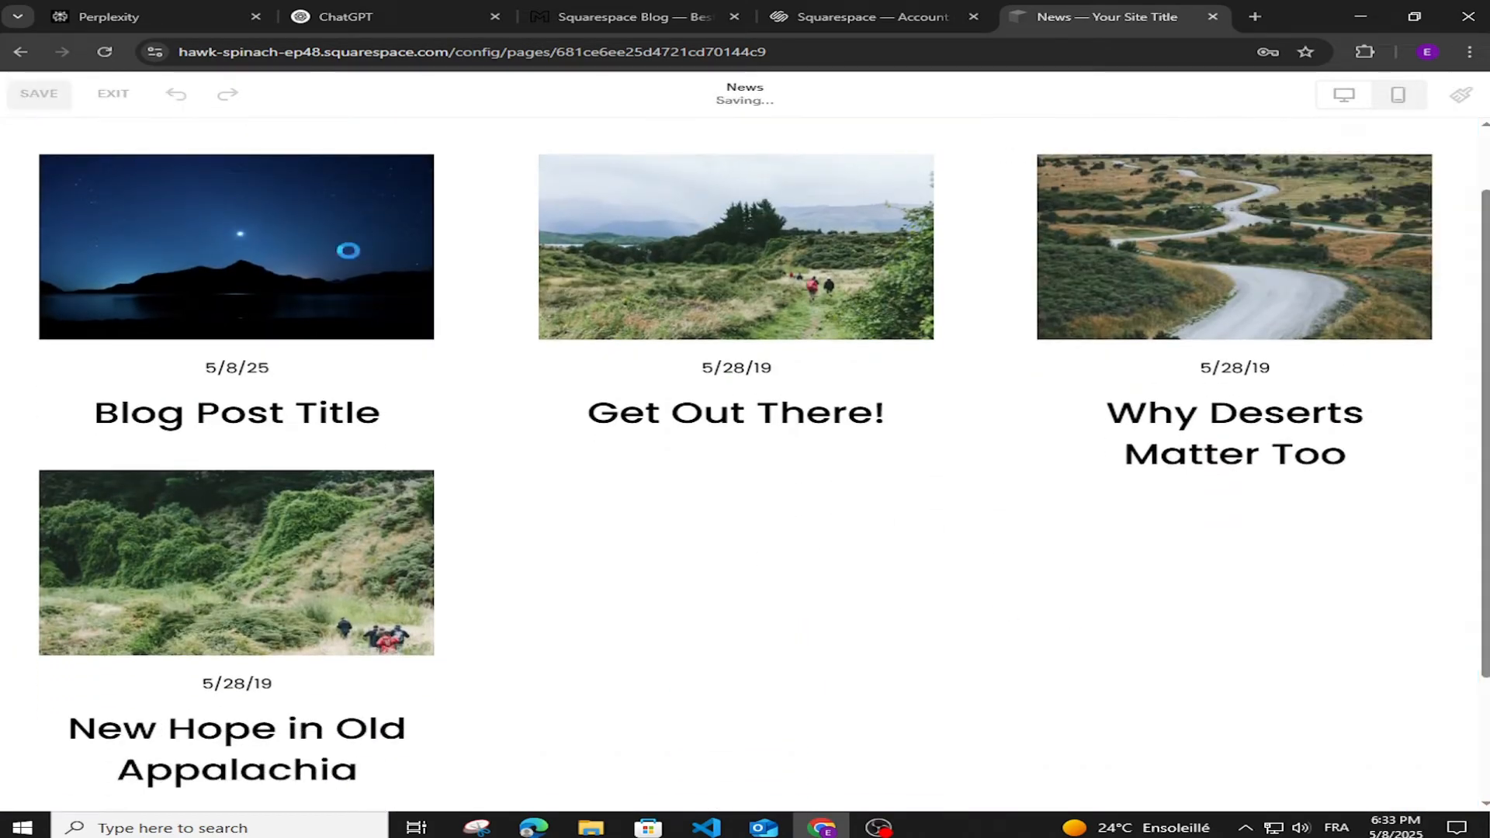
{"action": "scroll", "coordinate": [879, 543], "scroll_direction": "up", "scroll_amount": 1}
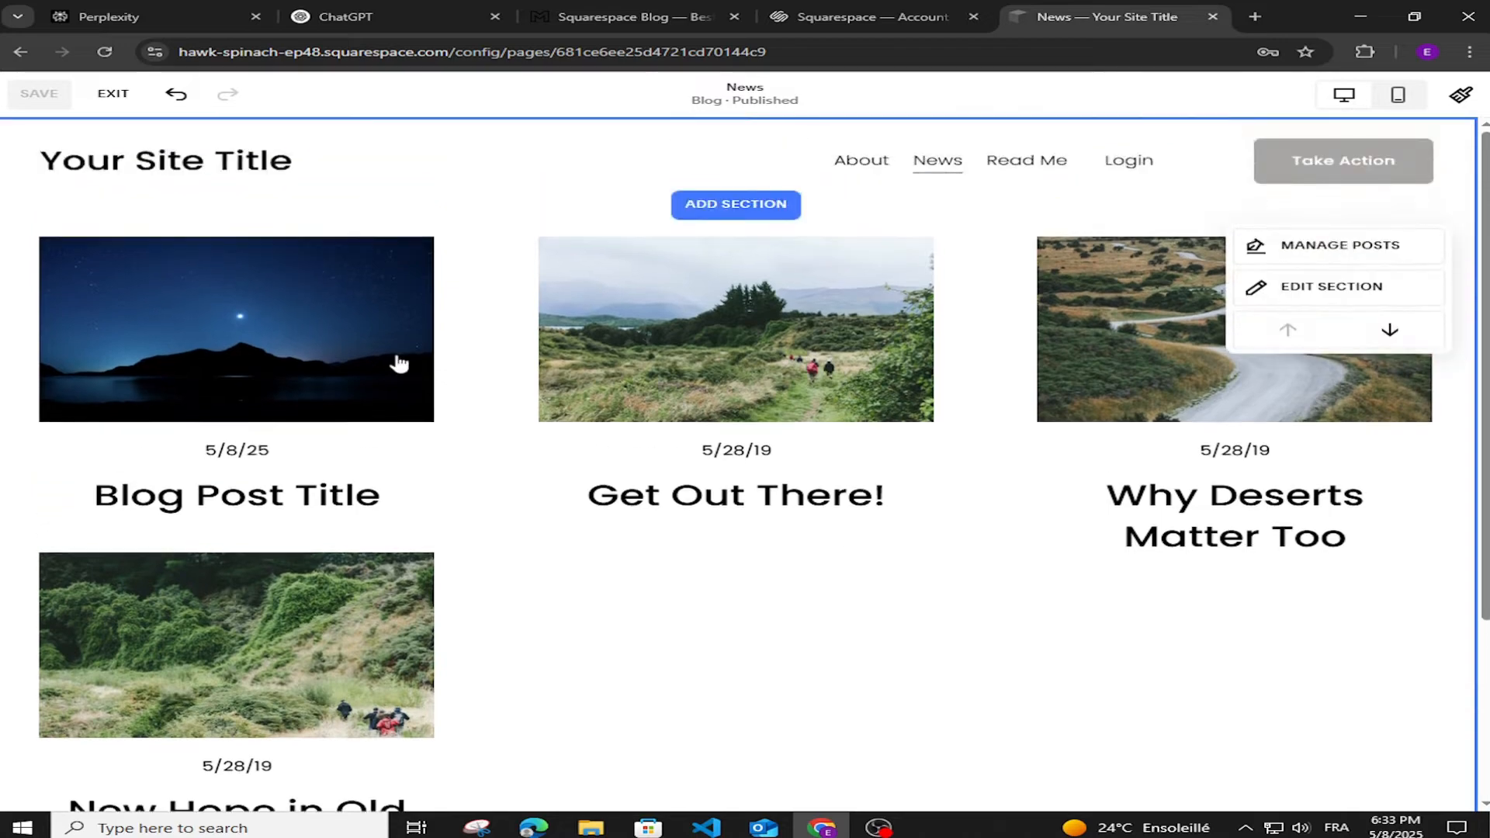
{"action": "left_click", "coordinate": [113, 93]}
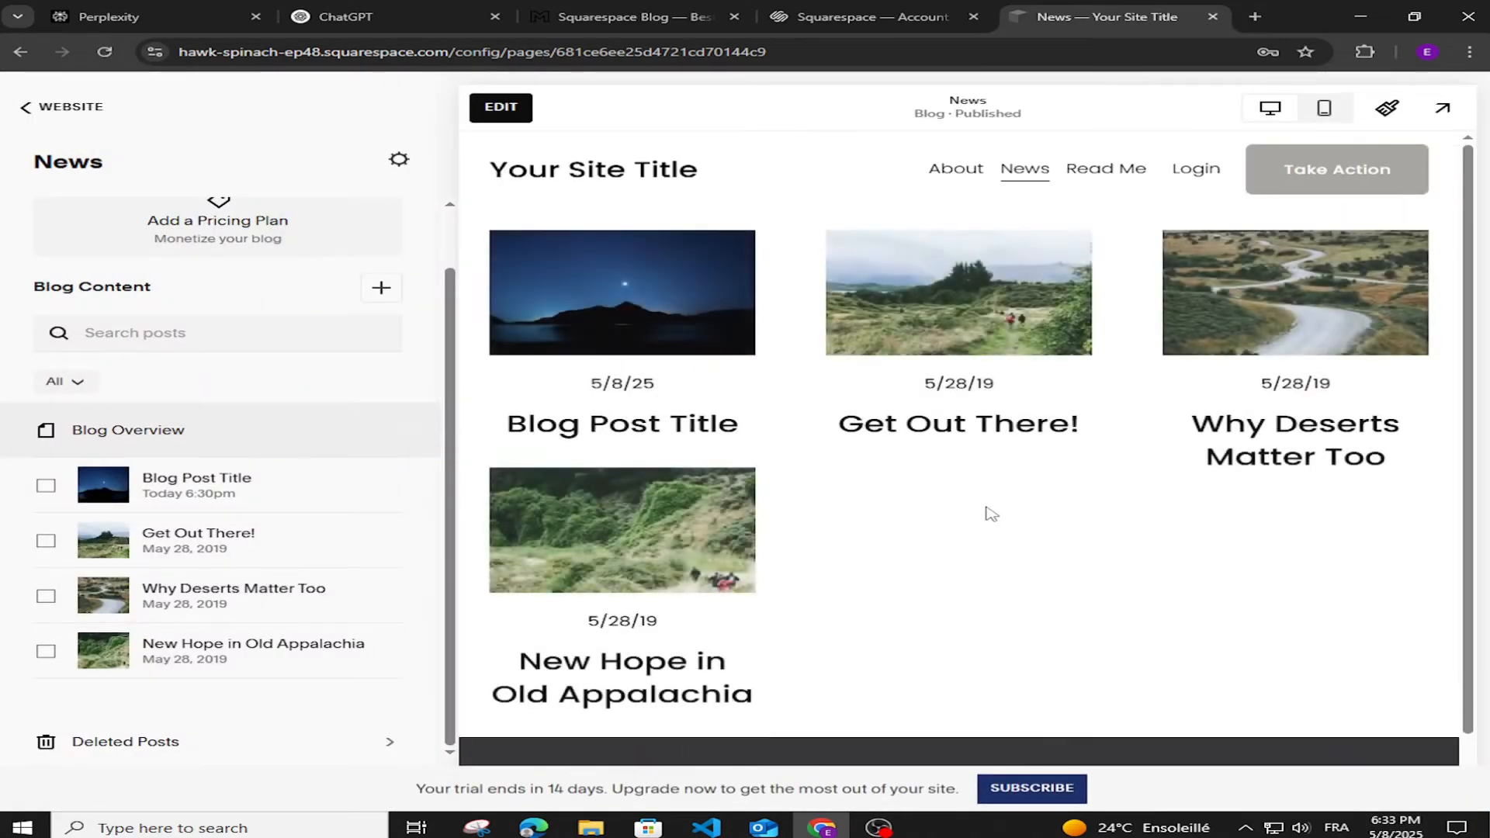
{"action": "scroll", "coordinate": [1211, 437], "scroll_direction": "down", "scroll_amount": 1}
{"action": "scroll", "coordinate": [1215, 439], "scroll_direction": "up", "scroll_amount": 1}
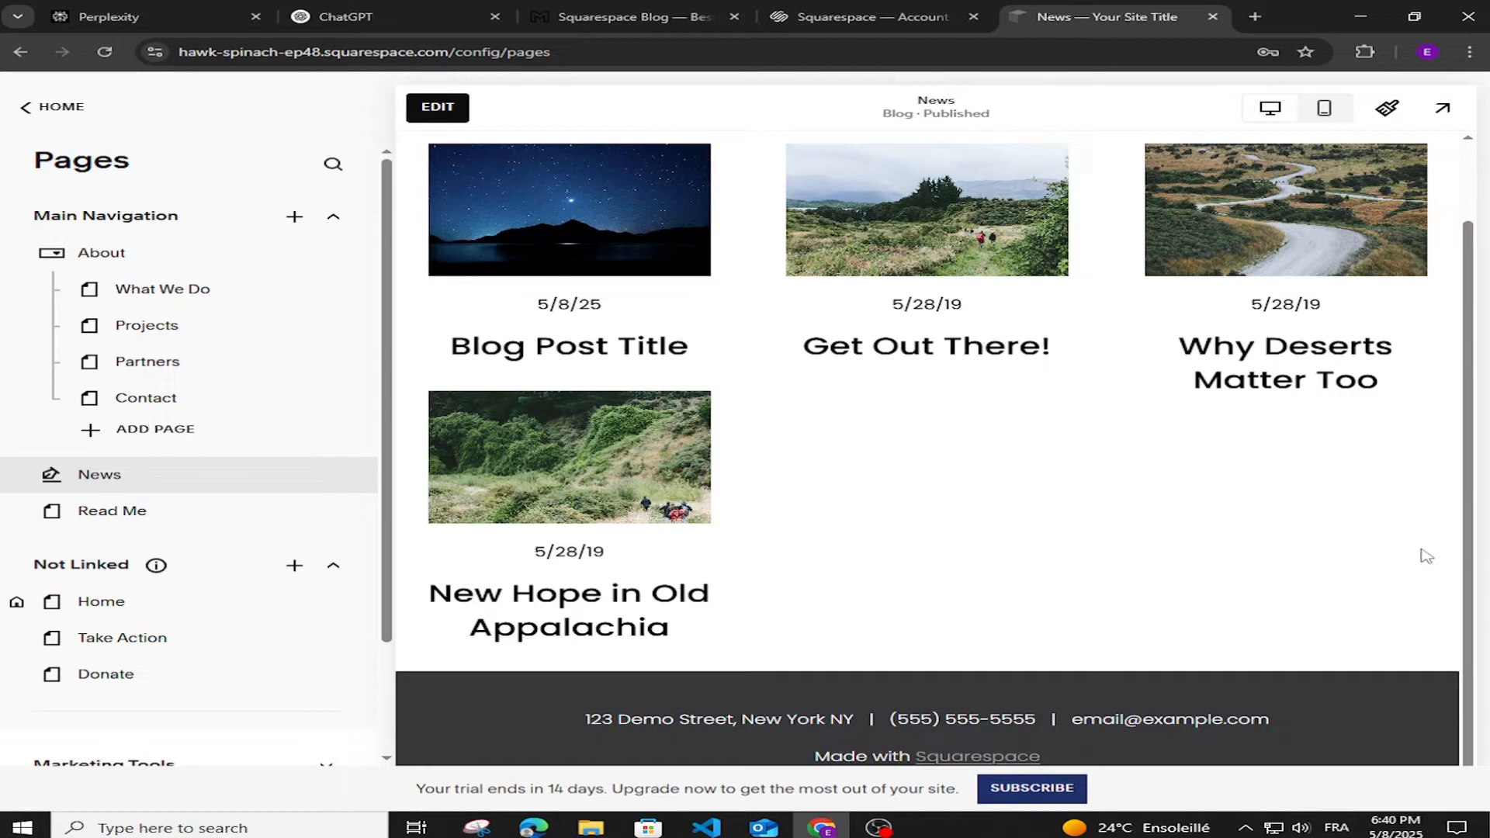
Step: Open the News page's blog settings from the website's Pages list
{"action": "scroll", "coordinate": [448, 539], "scroll_direction": "up", "scroll_amount": 1}
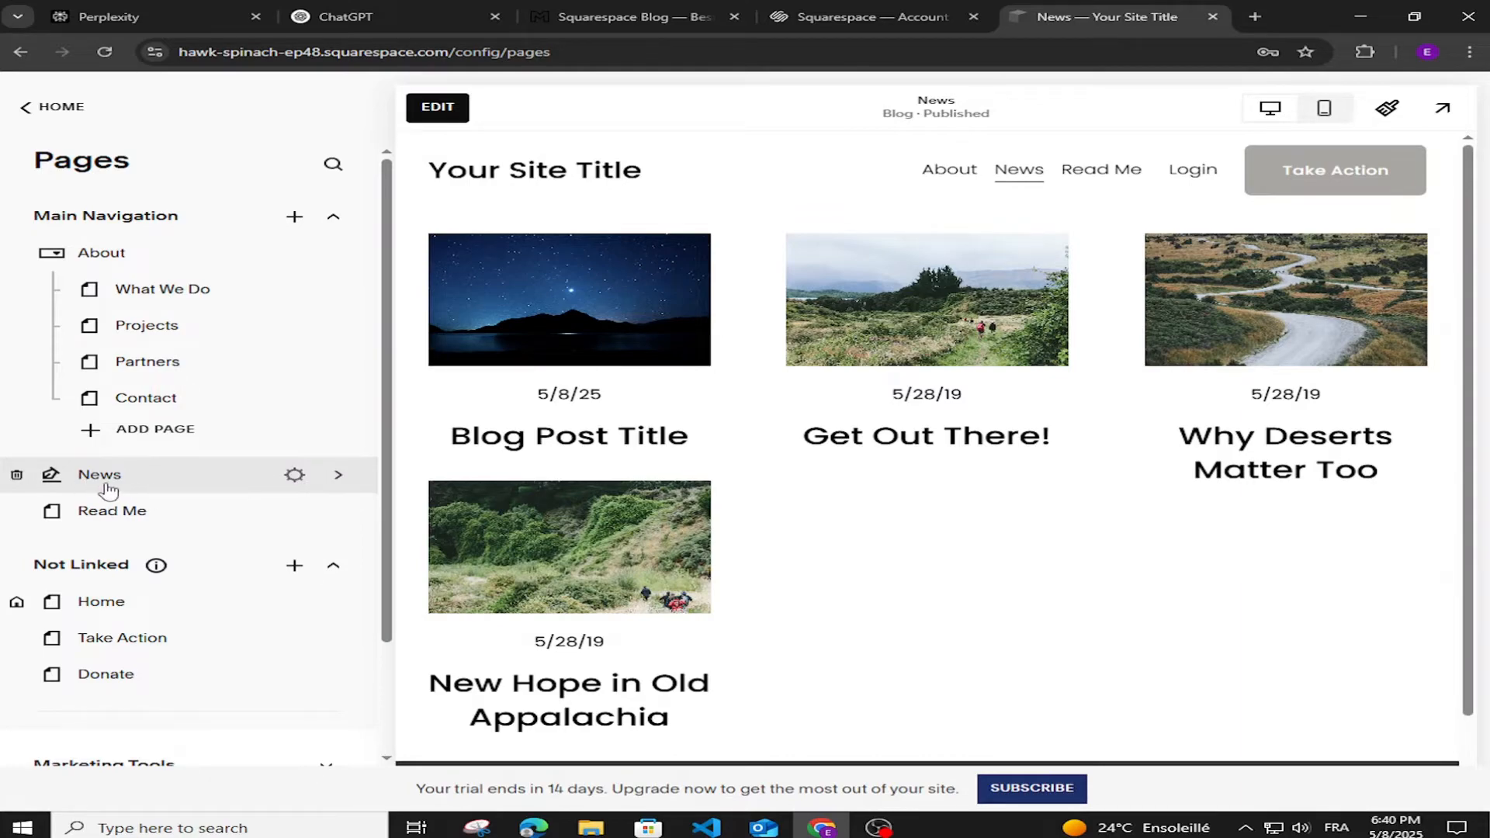
{"action": "left_click", "coordinate": [29, 108]}
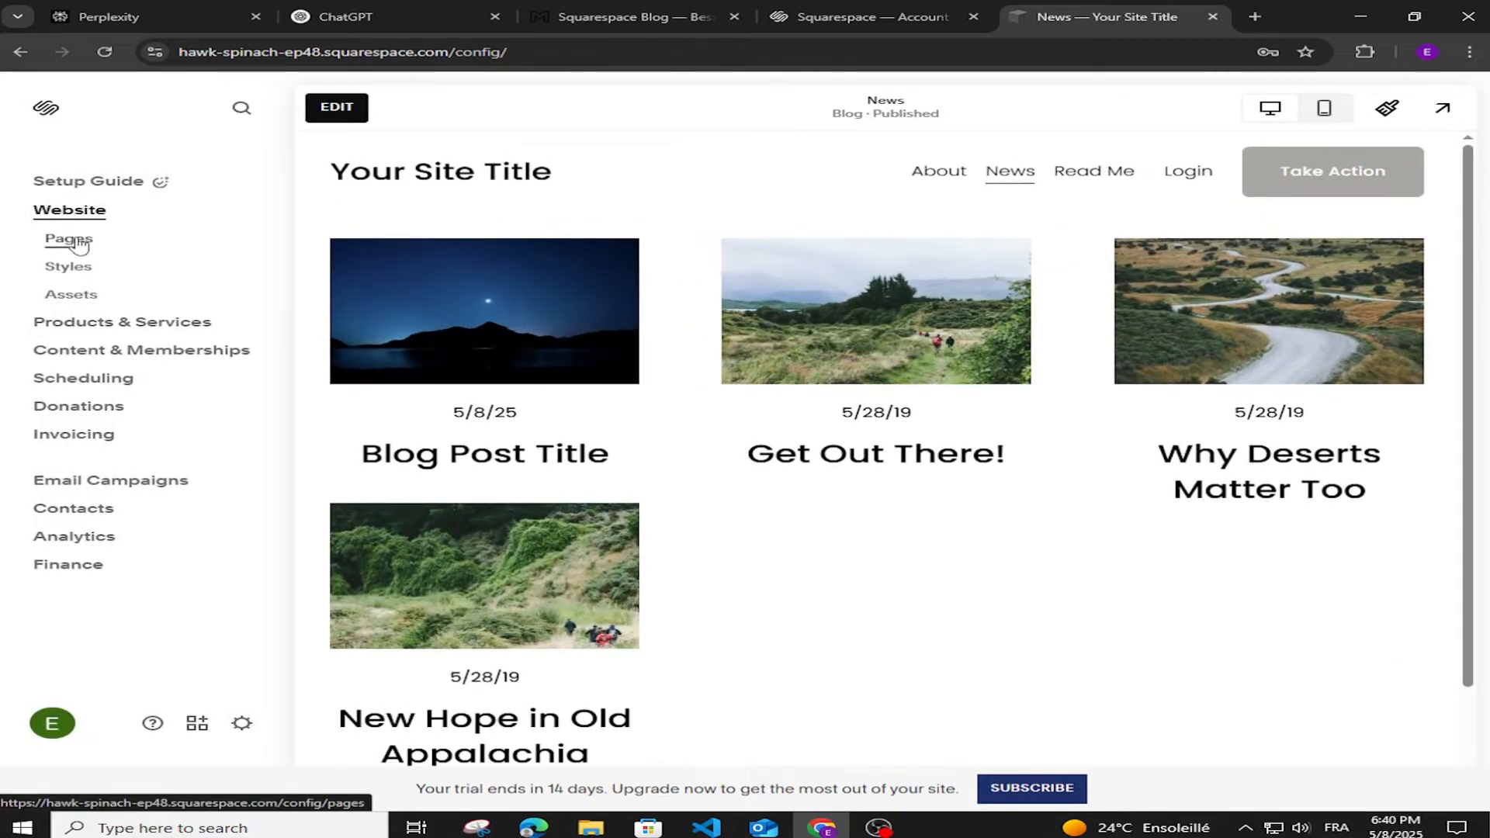
{"action": "left_click", "coordinate": [77, 242]}
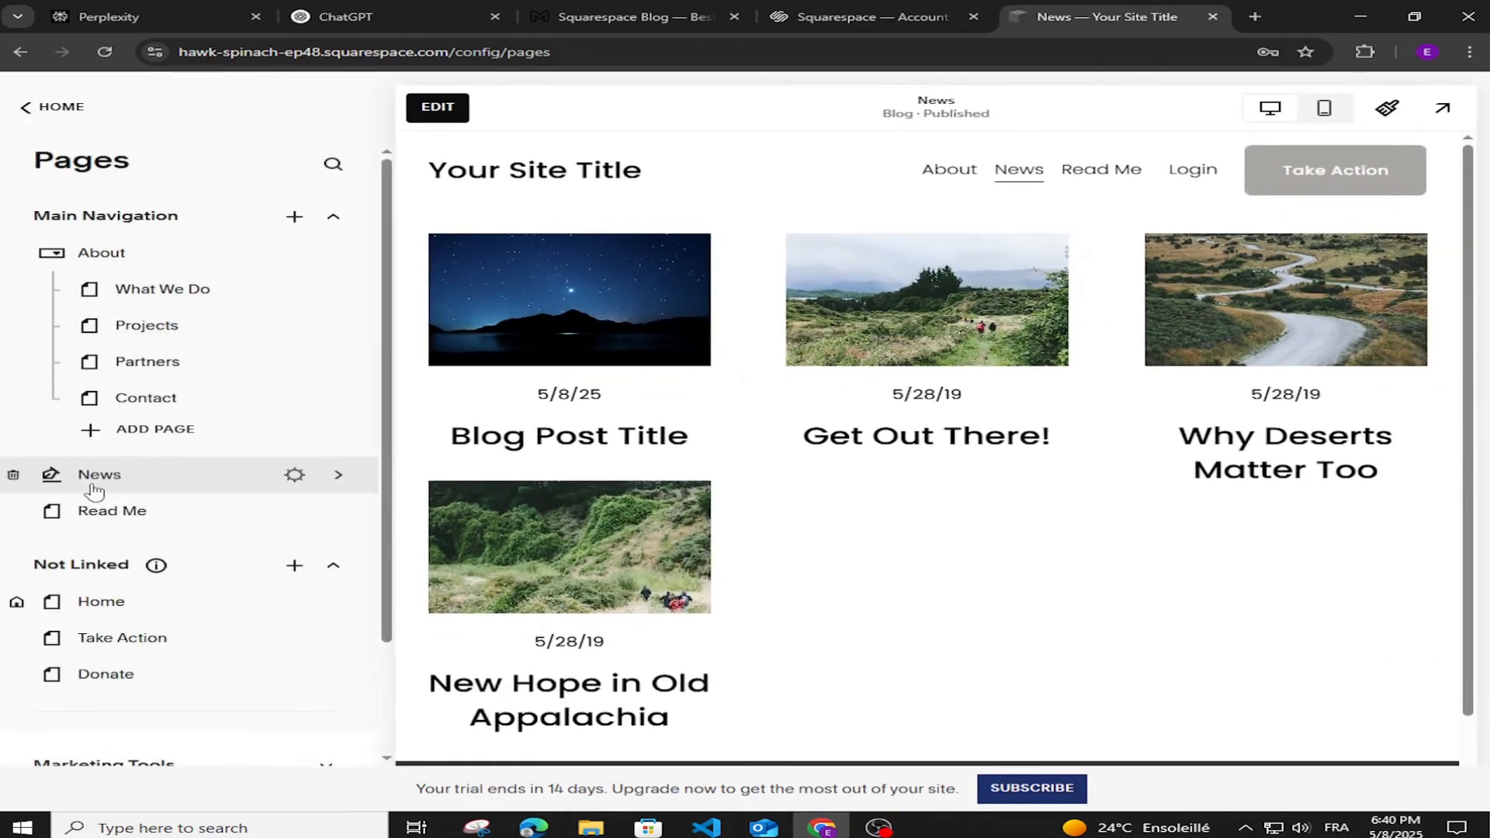
{"action": "left_click", "coordinate": [295, 476]}
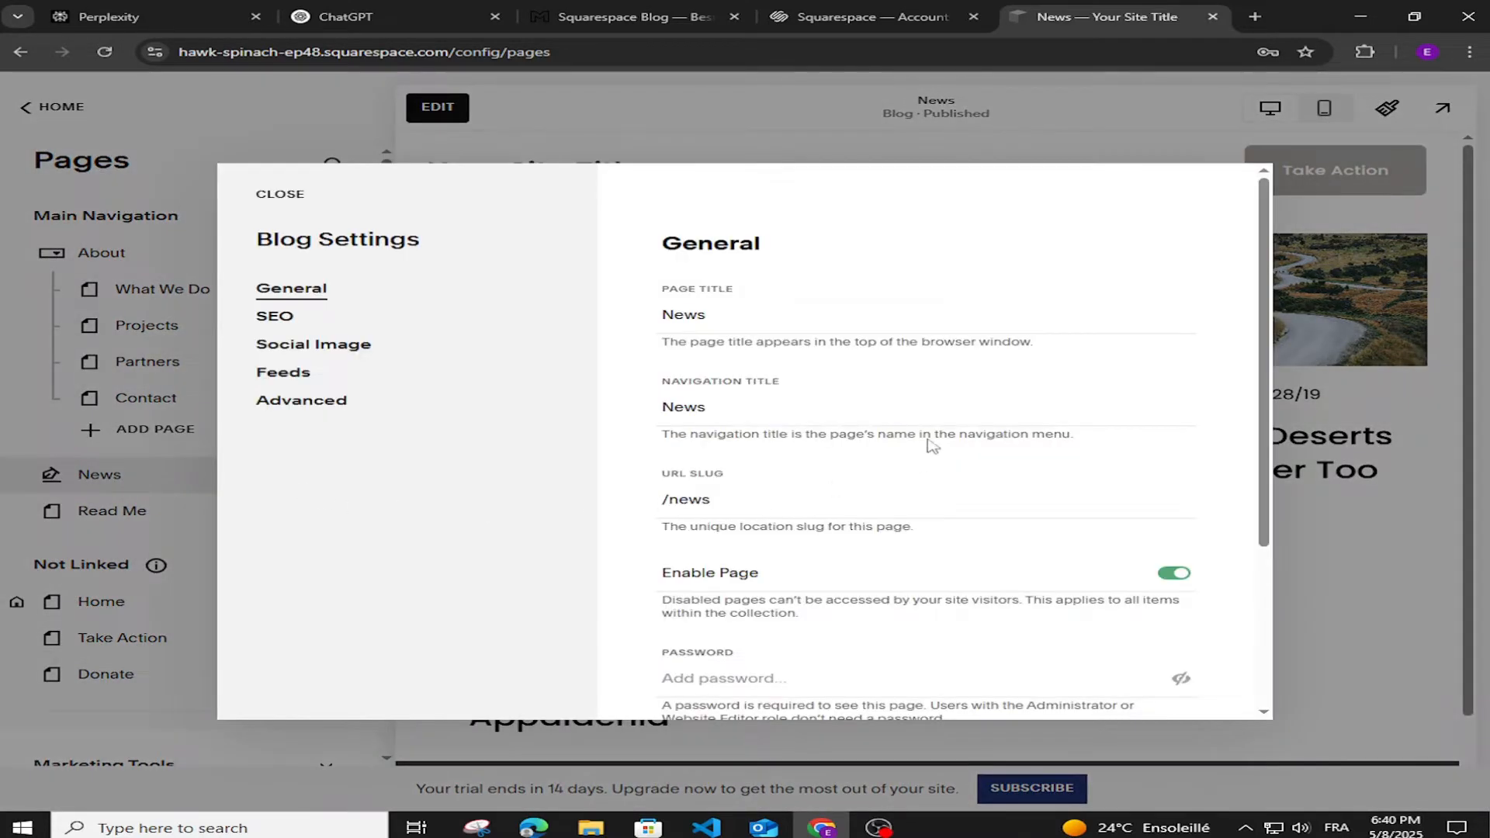
Step: Change both the page title and the navigation title of the News page to Blog
{"action": "left_click", "coordinate": [775, 315]}
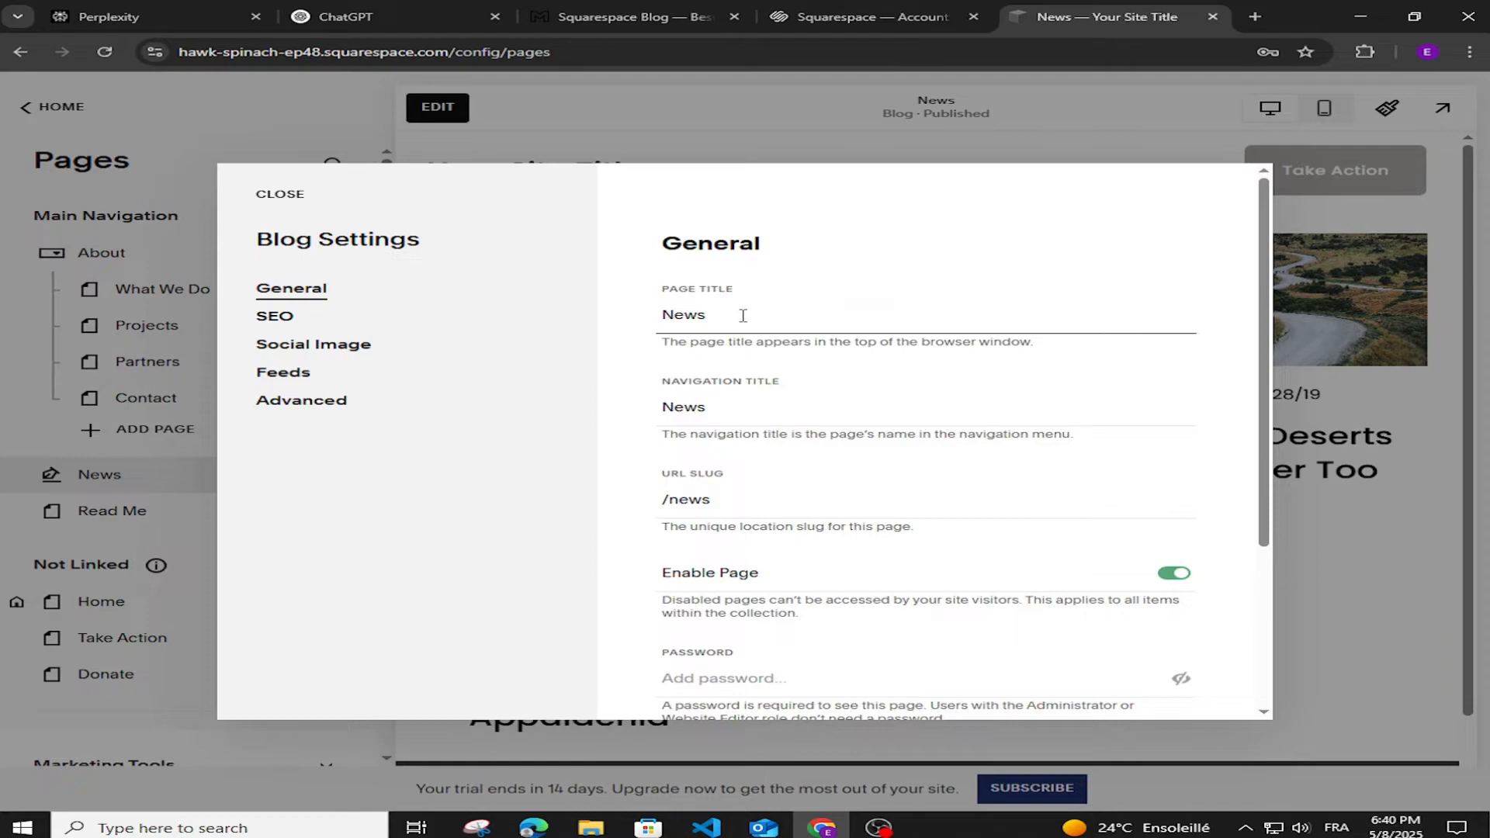
{"action": "double_click", "coordinate": [687, 317]}
{"action": "key", "text": "BackSpace"}
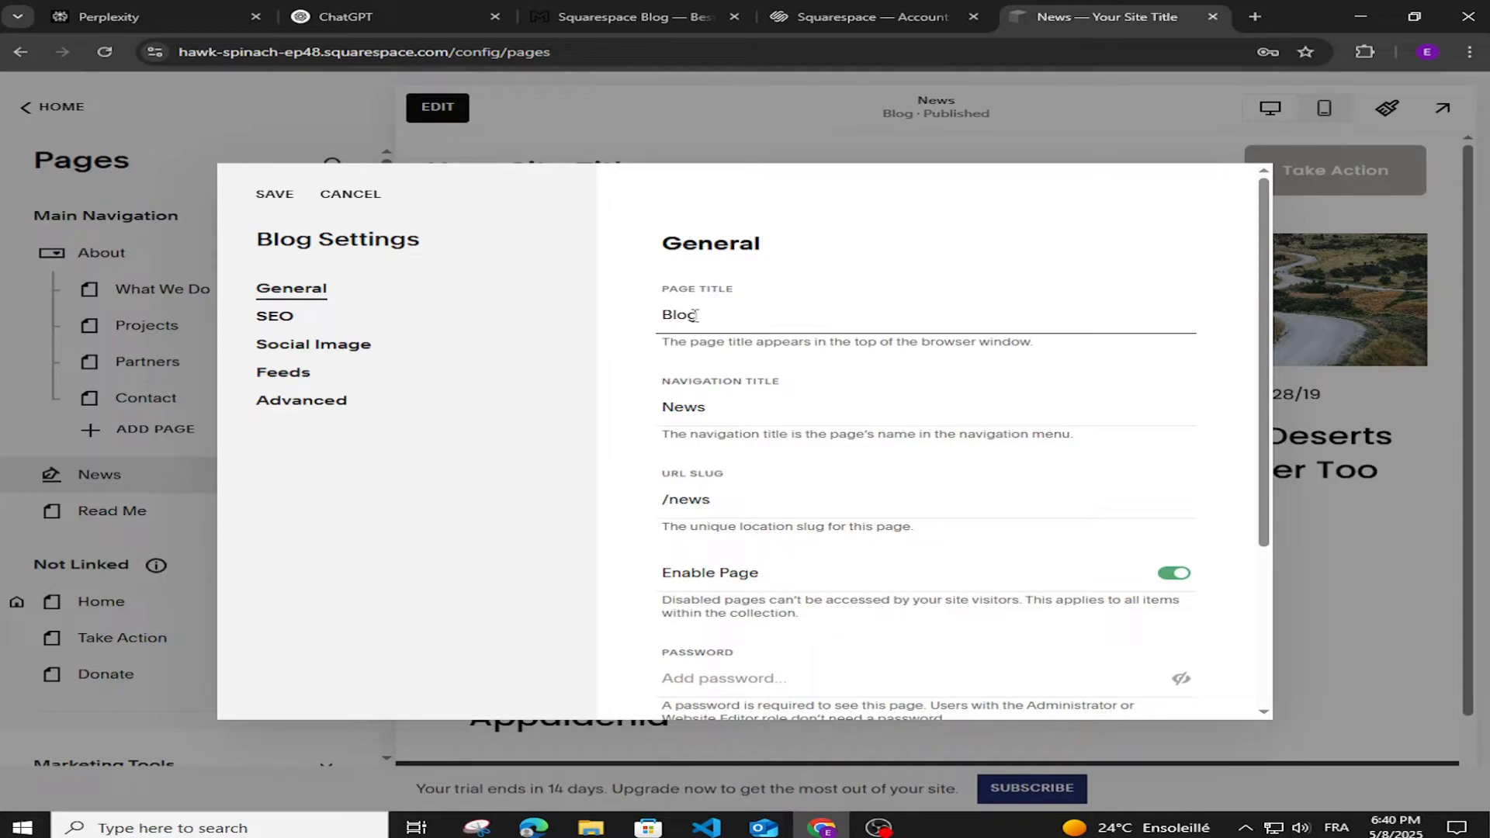
{"action": "double_click", "coordinate": [696, 409]}
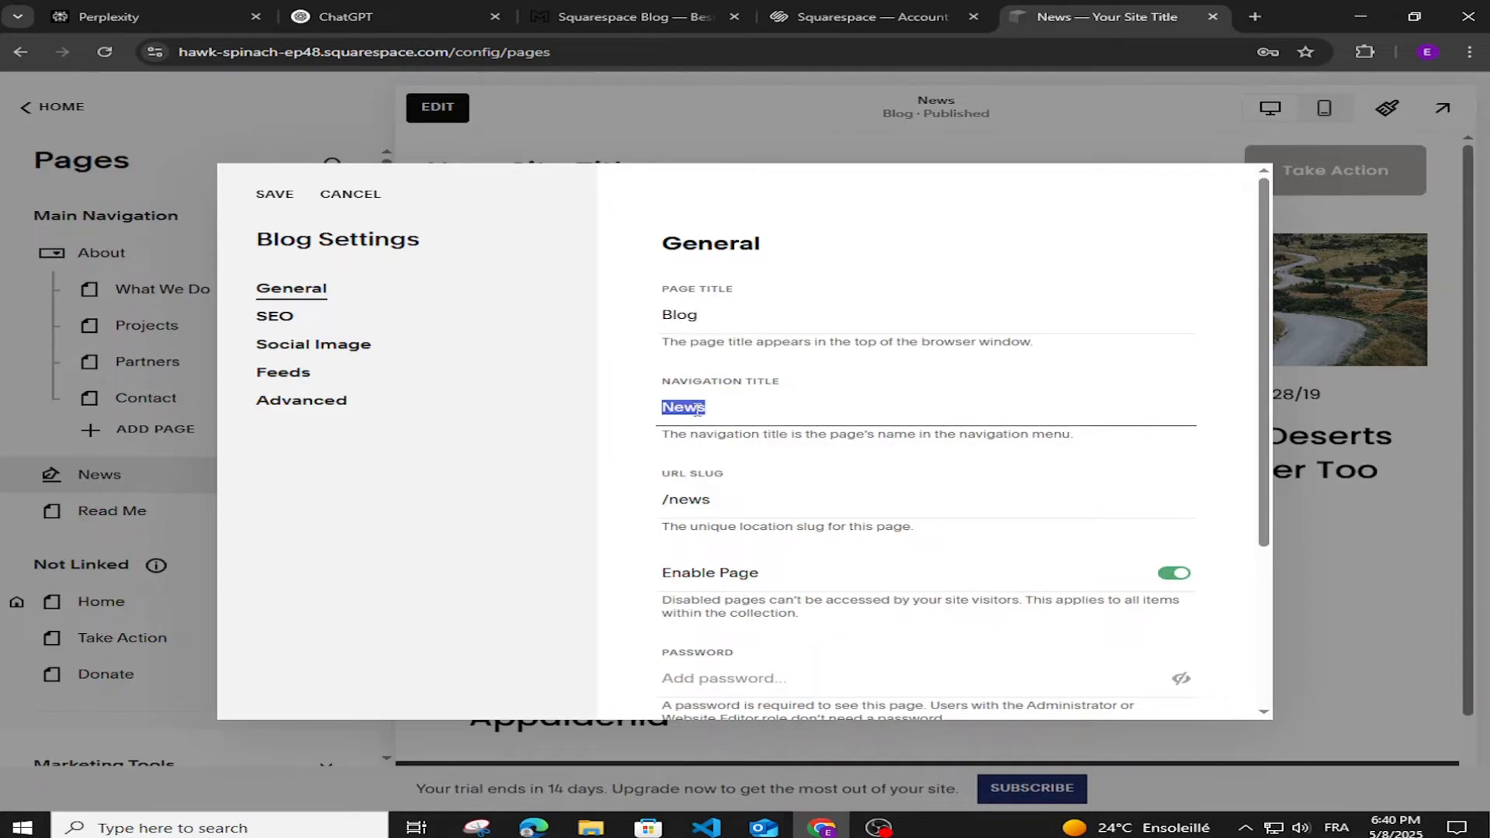
{"action": "key", "text": "BackSpace"}
Step: Replace the page's URL slug with /blog
{"action": "left_click", "coordinate": [719, 506]}
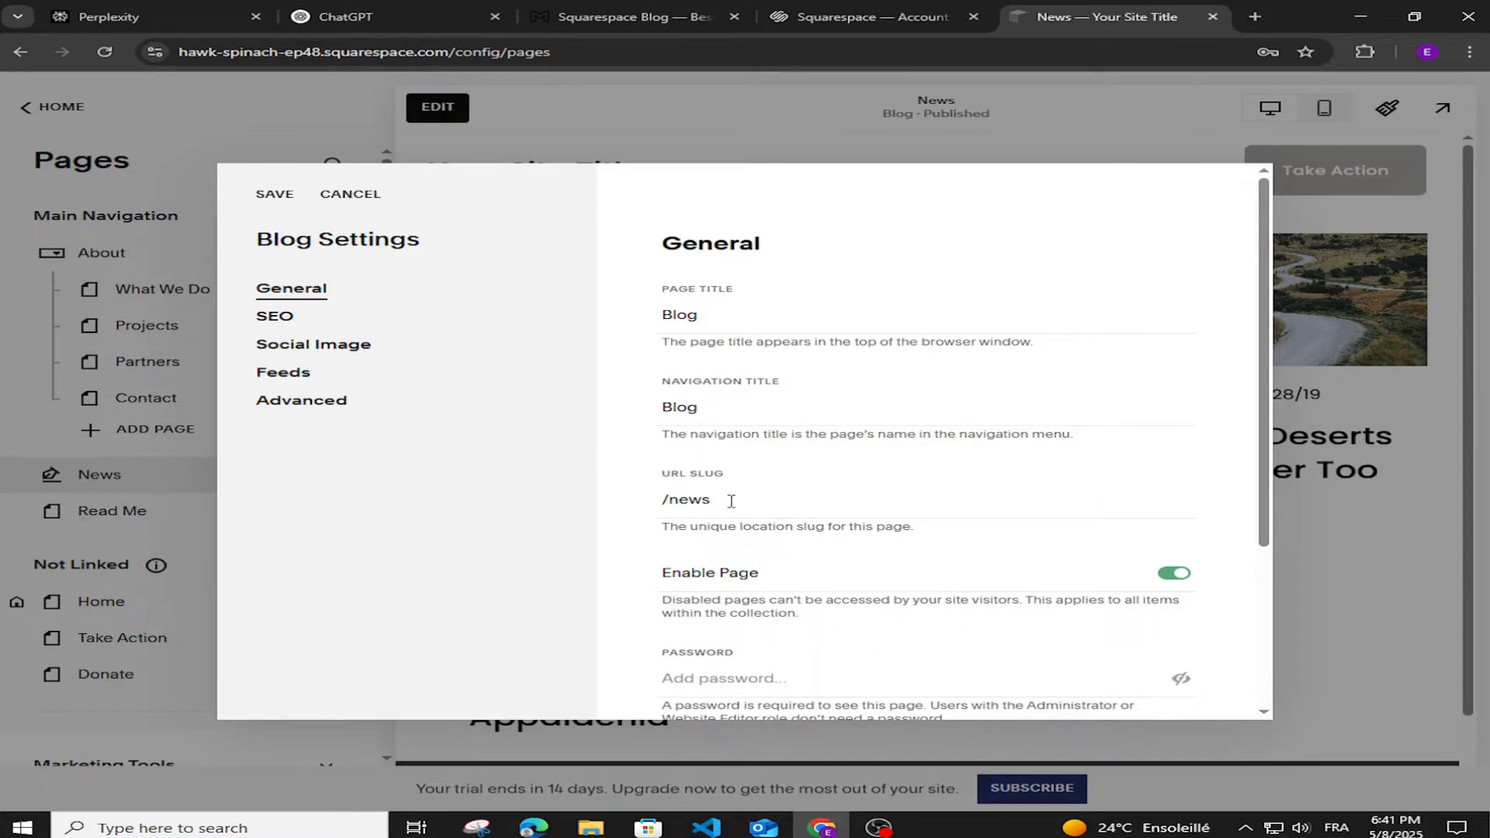
{"action": "left_click", "coordinate": [734, 500]}
{"action": "key", "text": "BackSpace"}
{"action": "key", "text": "BackSpace"}
{"action": "key", "text": "BackSpace"}
{"action": "key", "text": "BackSpace"}
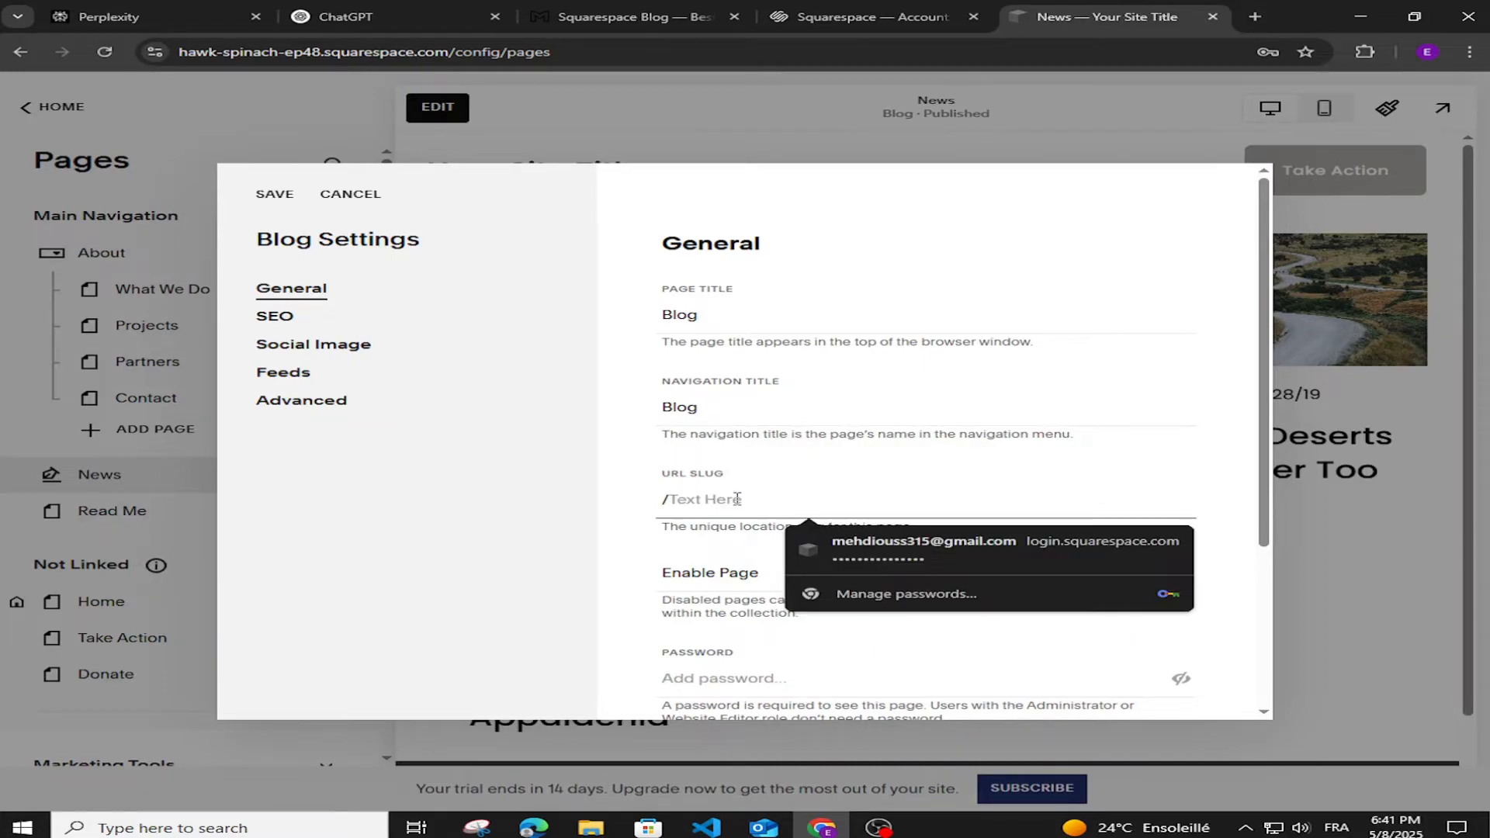
{"action": "type", "text": "blog"}
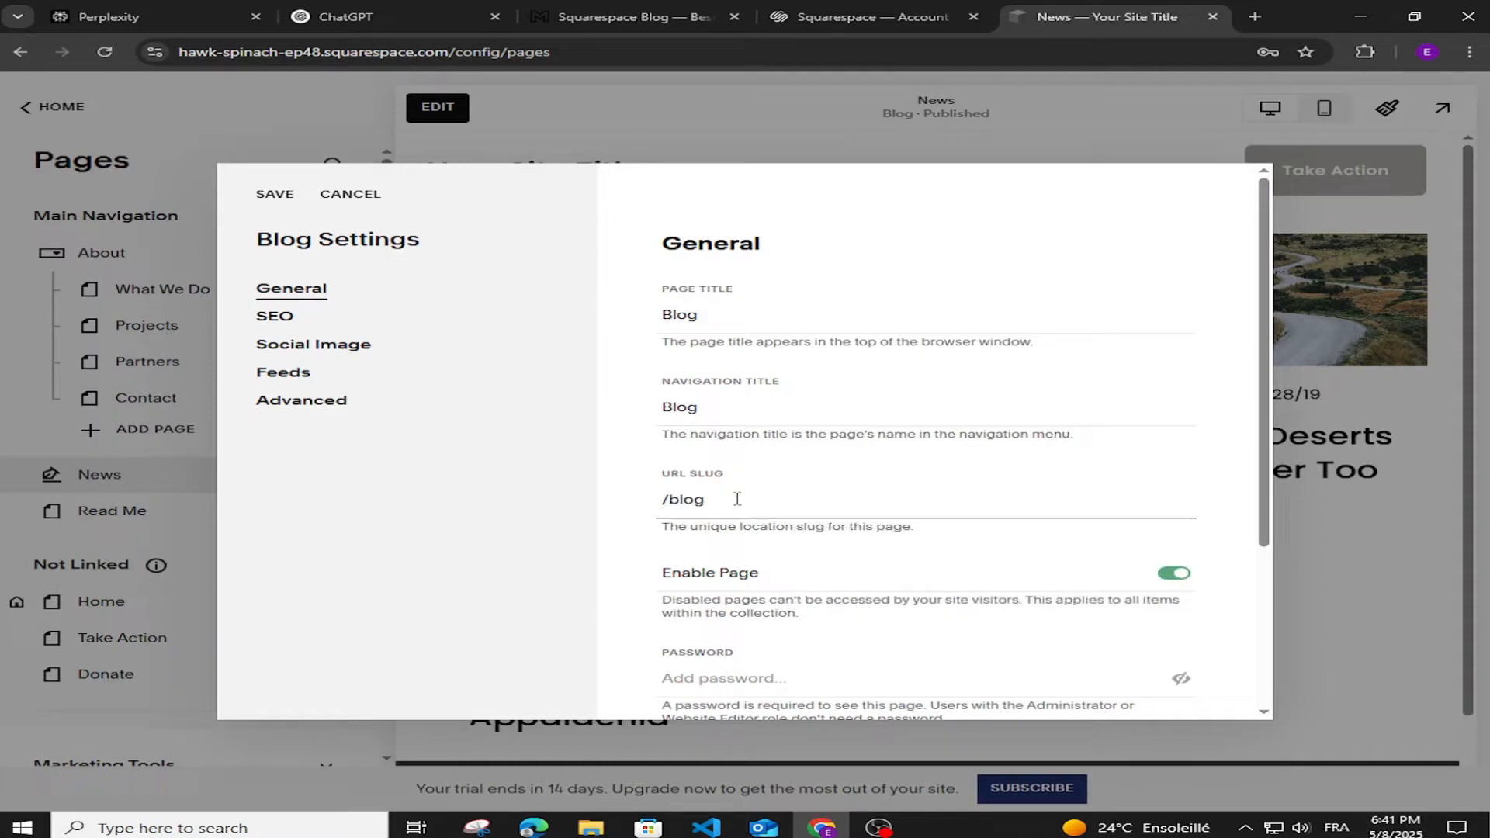
{"action": "left_click", "coordinate": [595, 535]}
Step: Set the number of posts per page to 10 in the blog's general settings
{"action": "scroll", "coordinate": [847, 565], "scroll_direction": "down", "scroll_amount": 3}
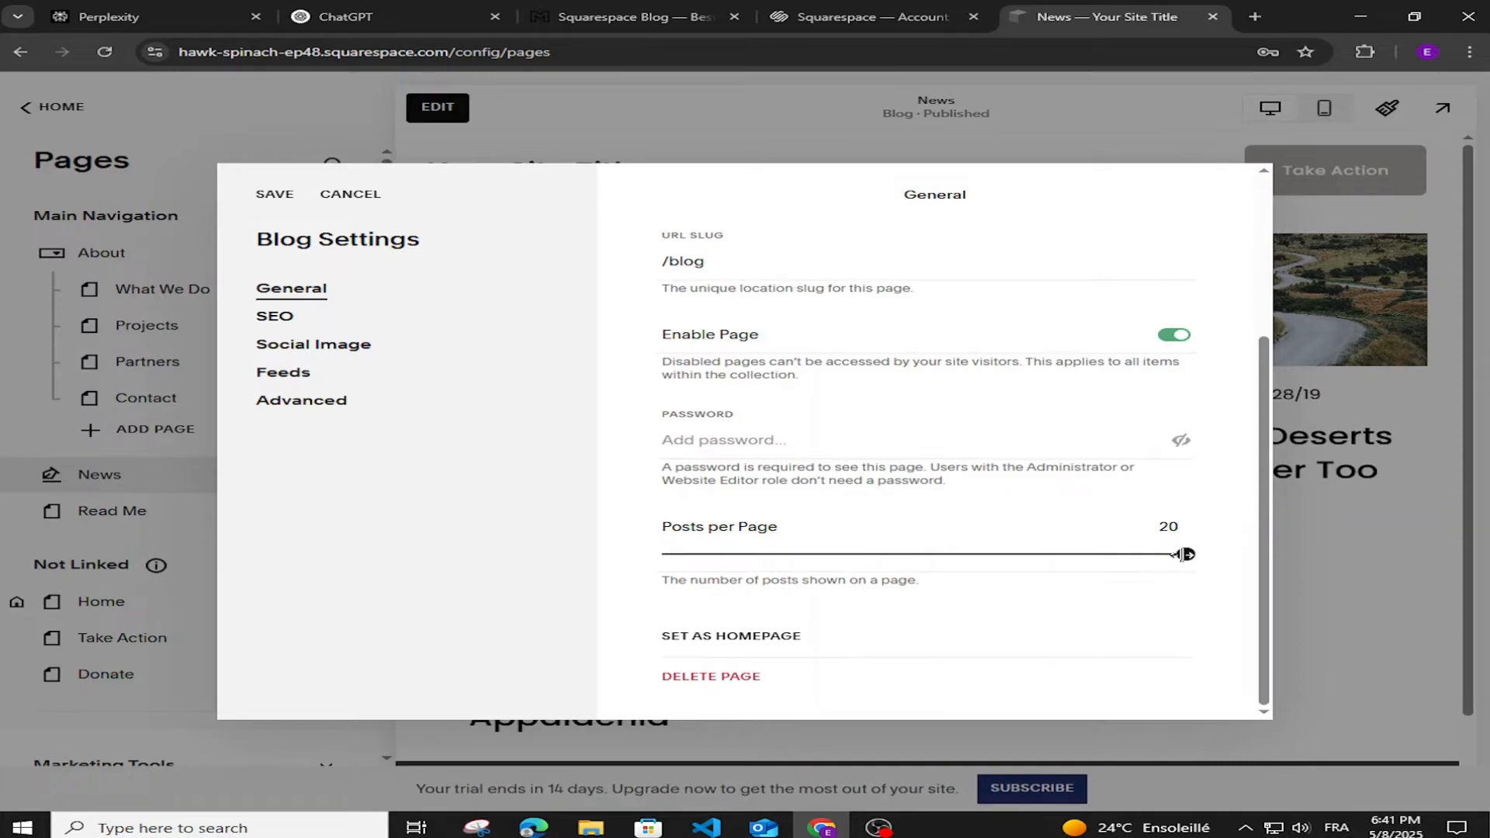
{"action": "left_click", "coordinate": [1168, 527]}
{"action": "left_click_drag", "start_coordinate": [1185, 552], "coordinate": [1160, 554]}
{"action": "left_click_drag", "start_coordinate": [1078, 554], "coordinate": [920, 557]}
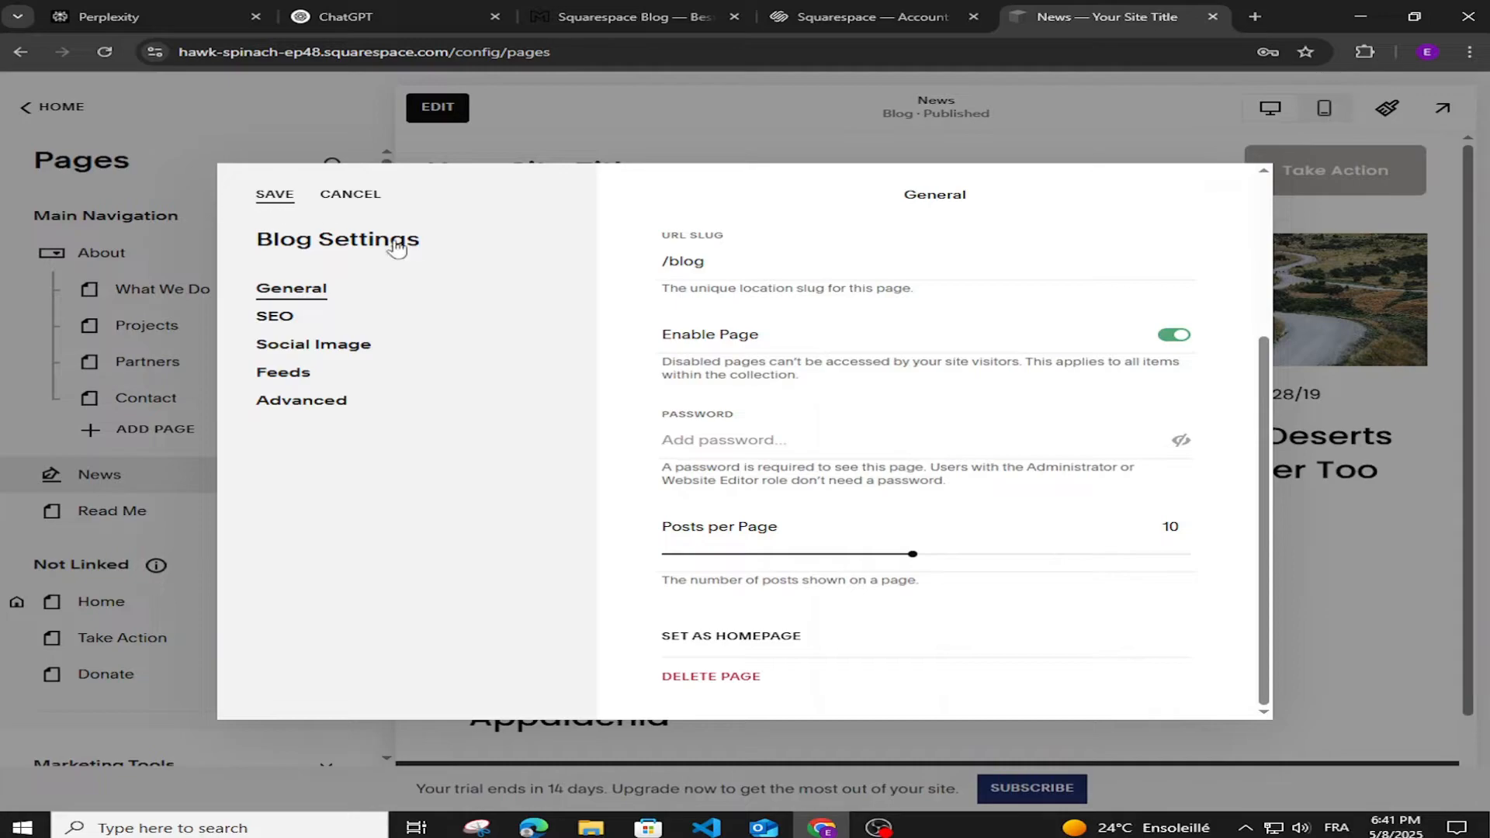
Step: Save the blog settings and look over the Blog page's preview and its list of posts
{"action": "scroll", "coordinate": [756, 446], "scroll_direction": "up", "scroll_amount": 5}
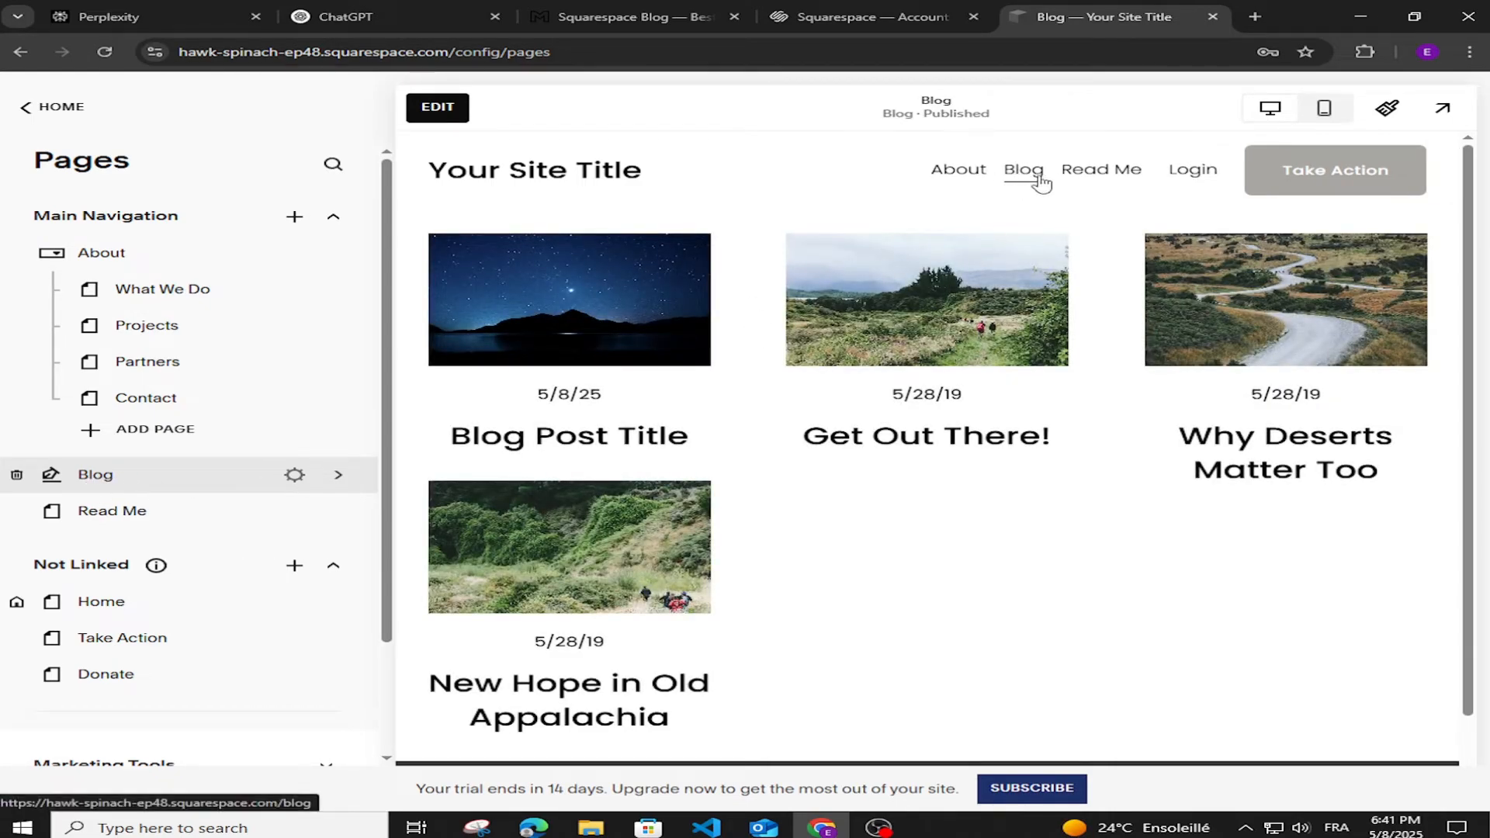
{"action": "scroll", "coordinate": [881, 419], "scroll_direction": "down", "scroll_amount": 1}
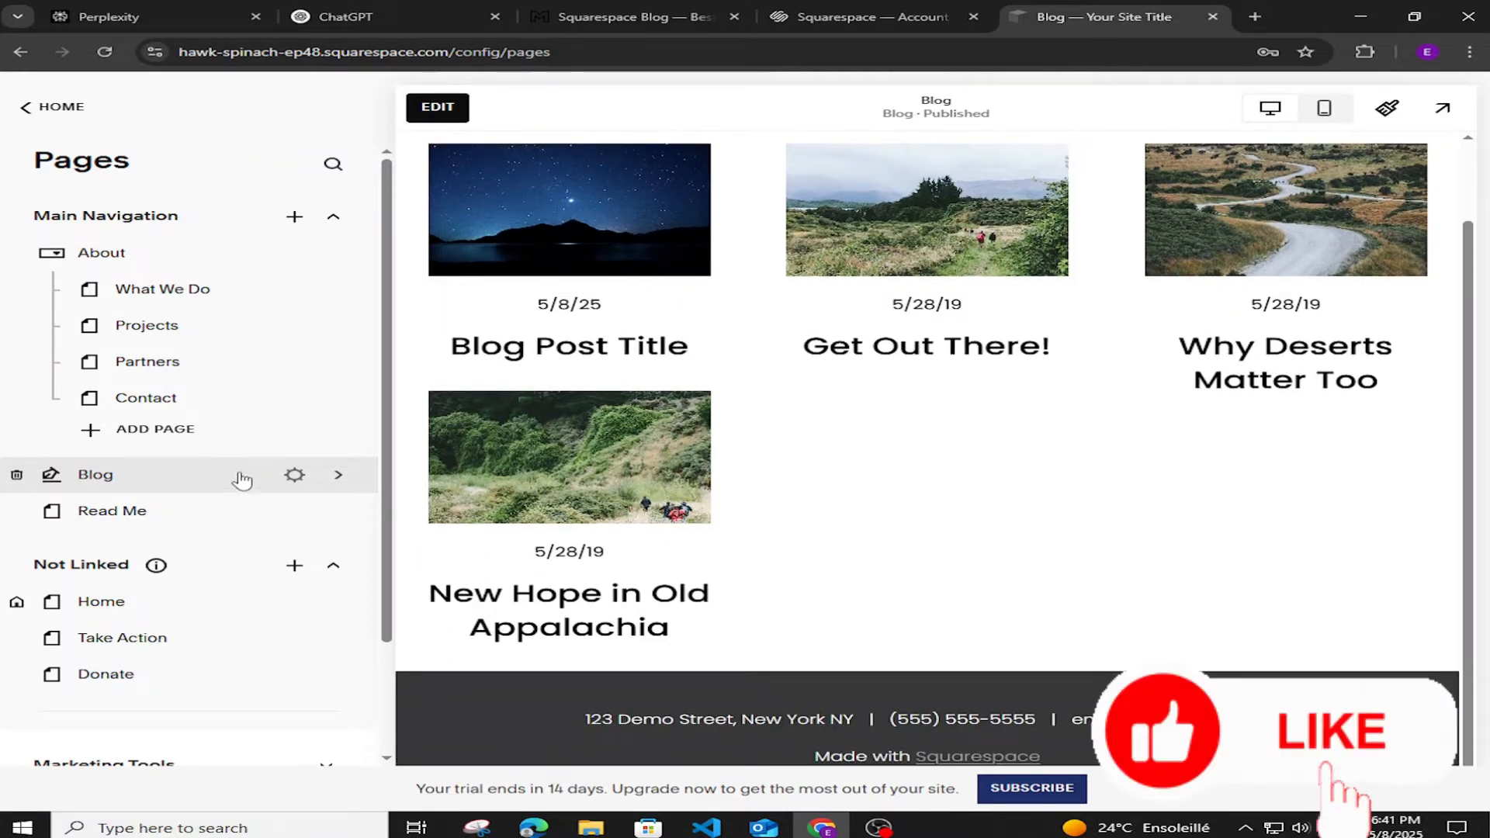
{"action": "left_click", "coordinate": [340, 476]}
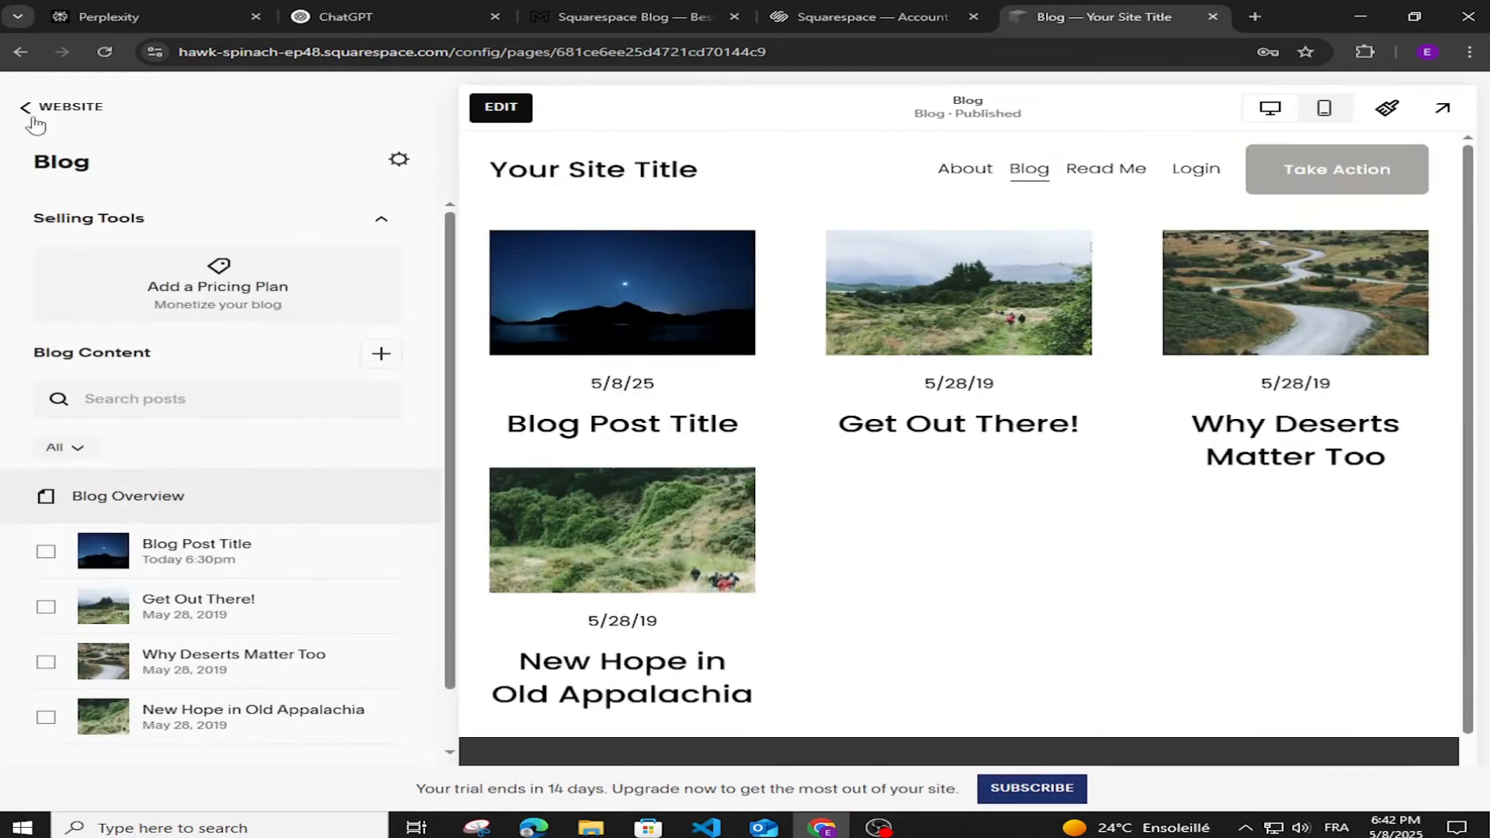
{"action": "left_click", "coordinate": [33, 117]}
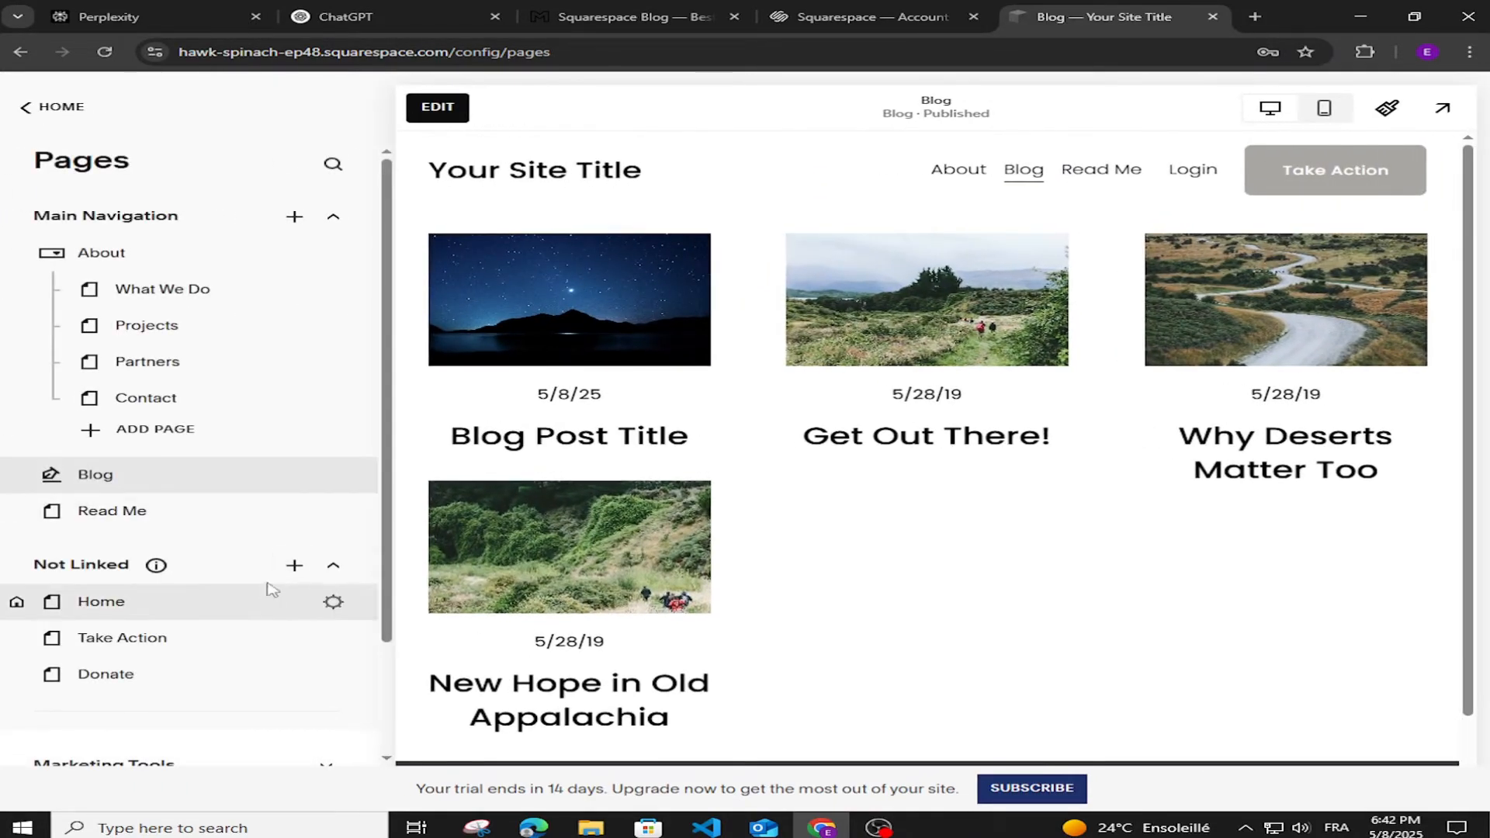
Step: Review the Blog page's general settings down to the homepage and page deletion options
{"action": "left_click", "coordinate": [289, 479]}
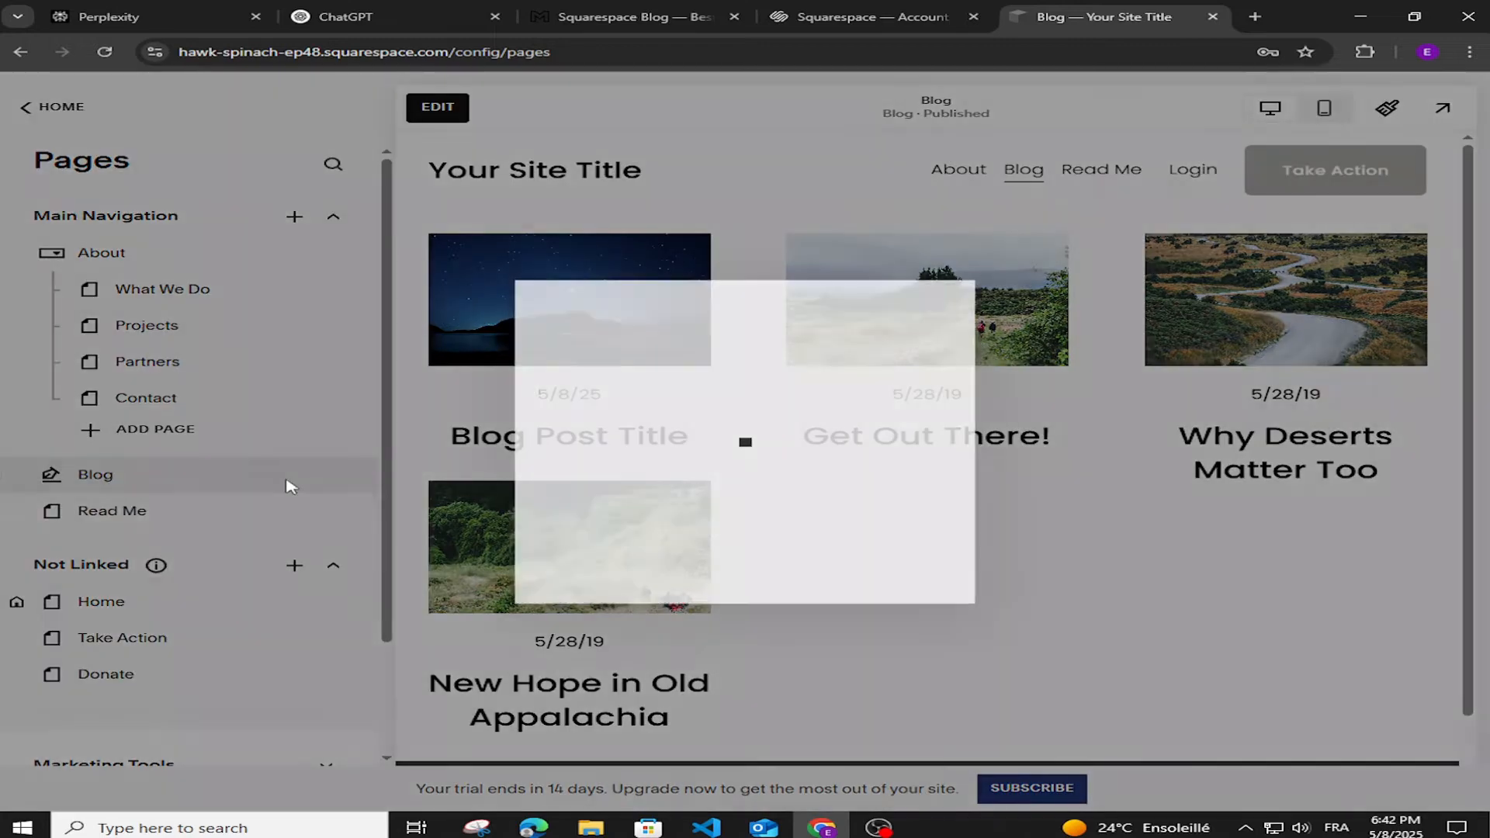
{"action": "scroll", "coordinate": [922, 542], "scroll_direction": "down", "scroll_amount": 3}
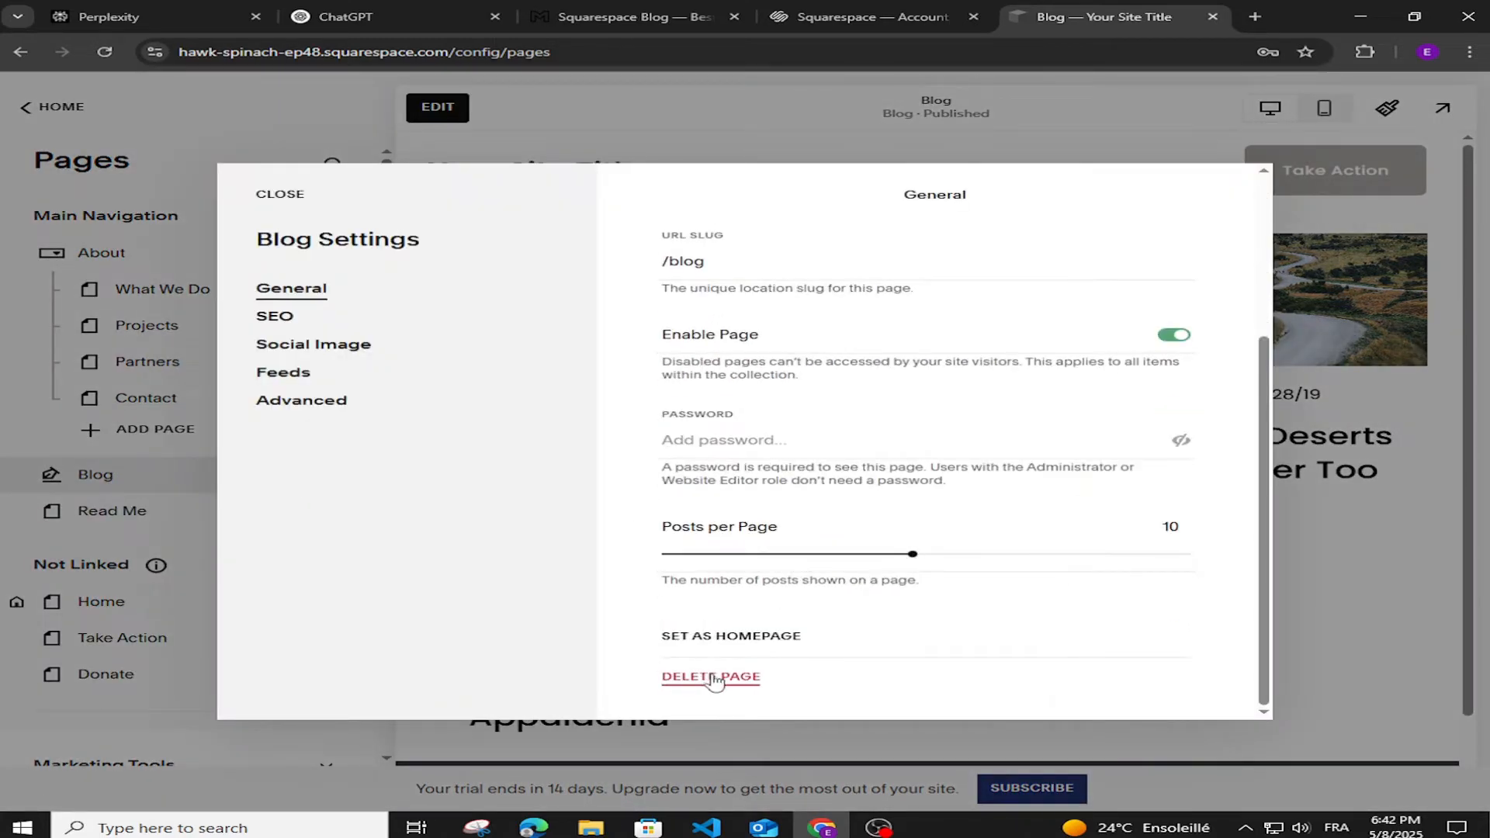
{"action": "left_click", "coordinate": [1340, 572]}
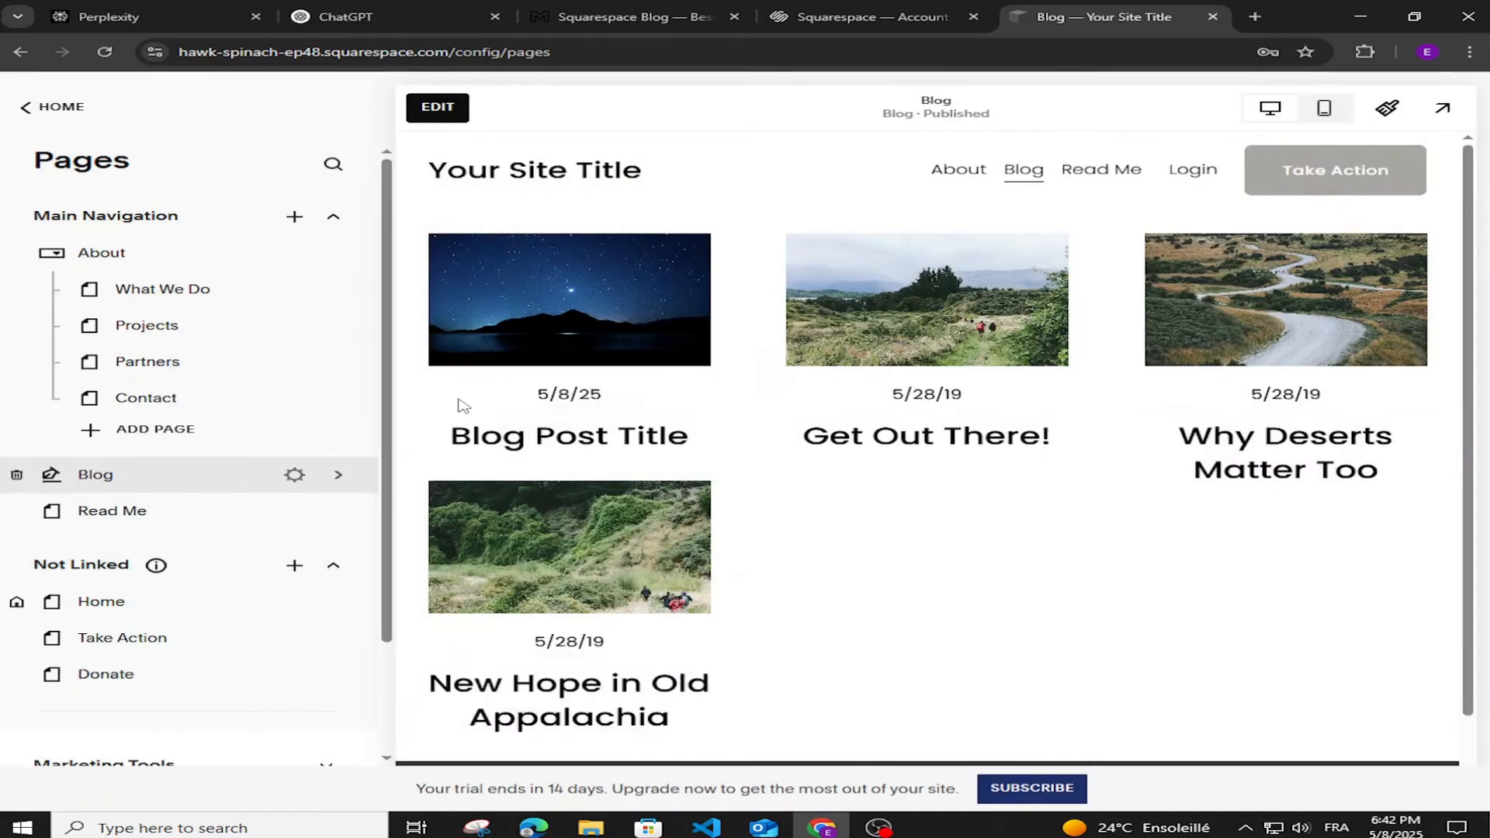
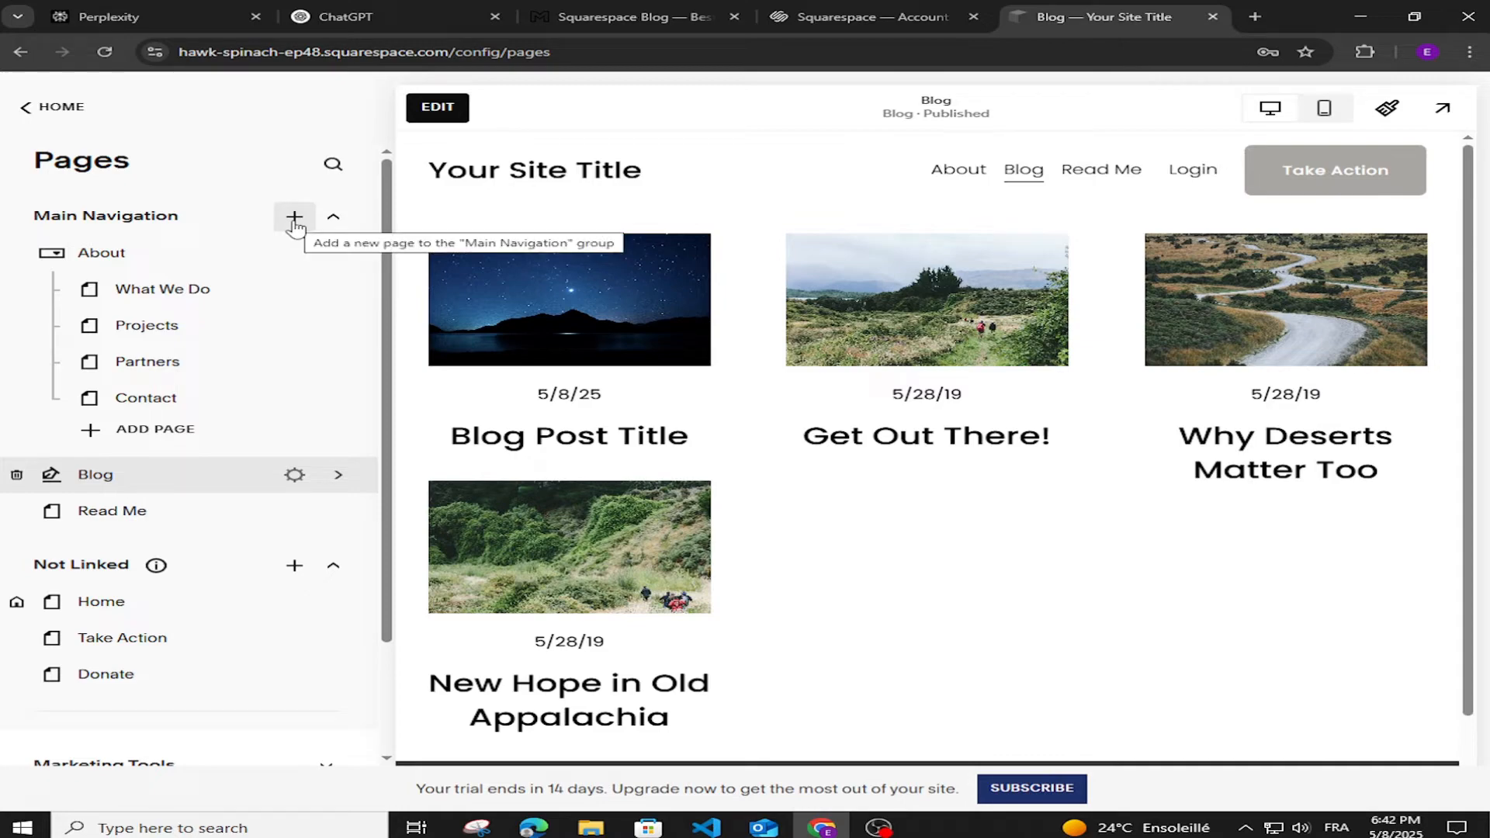
Step: Start adding a new Blog collection page to the Not Linked group
{"action": "left_click", "coordinate": [294, 218]}
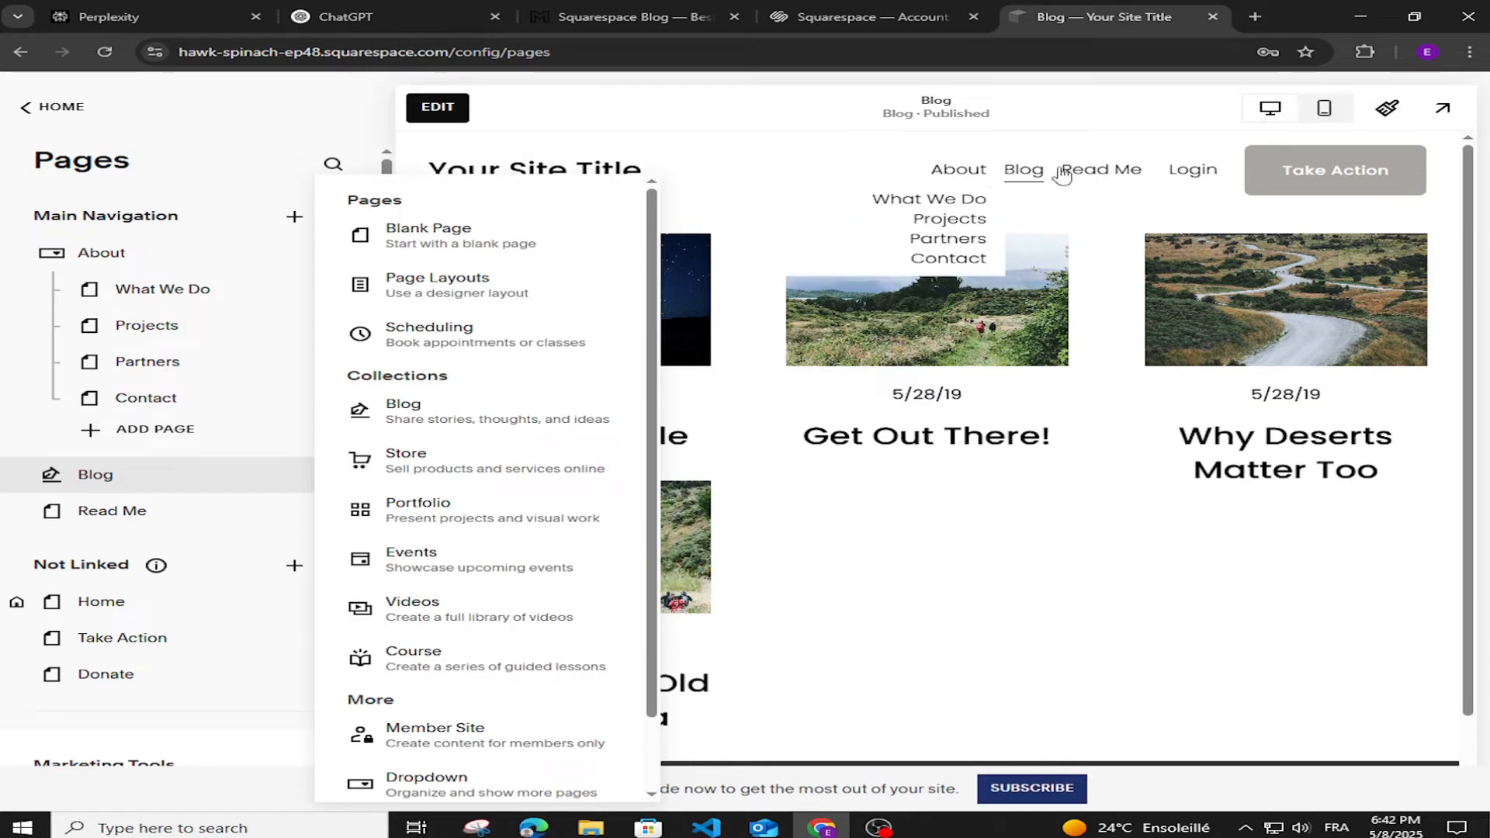
{"action": "left_click", "coordinate": [776, 210]}
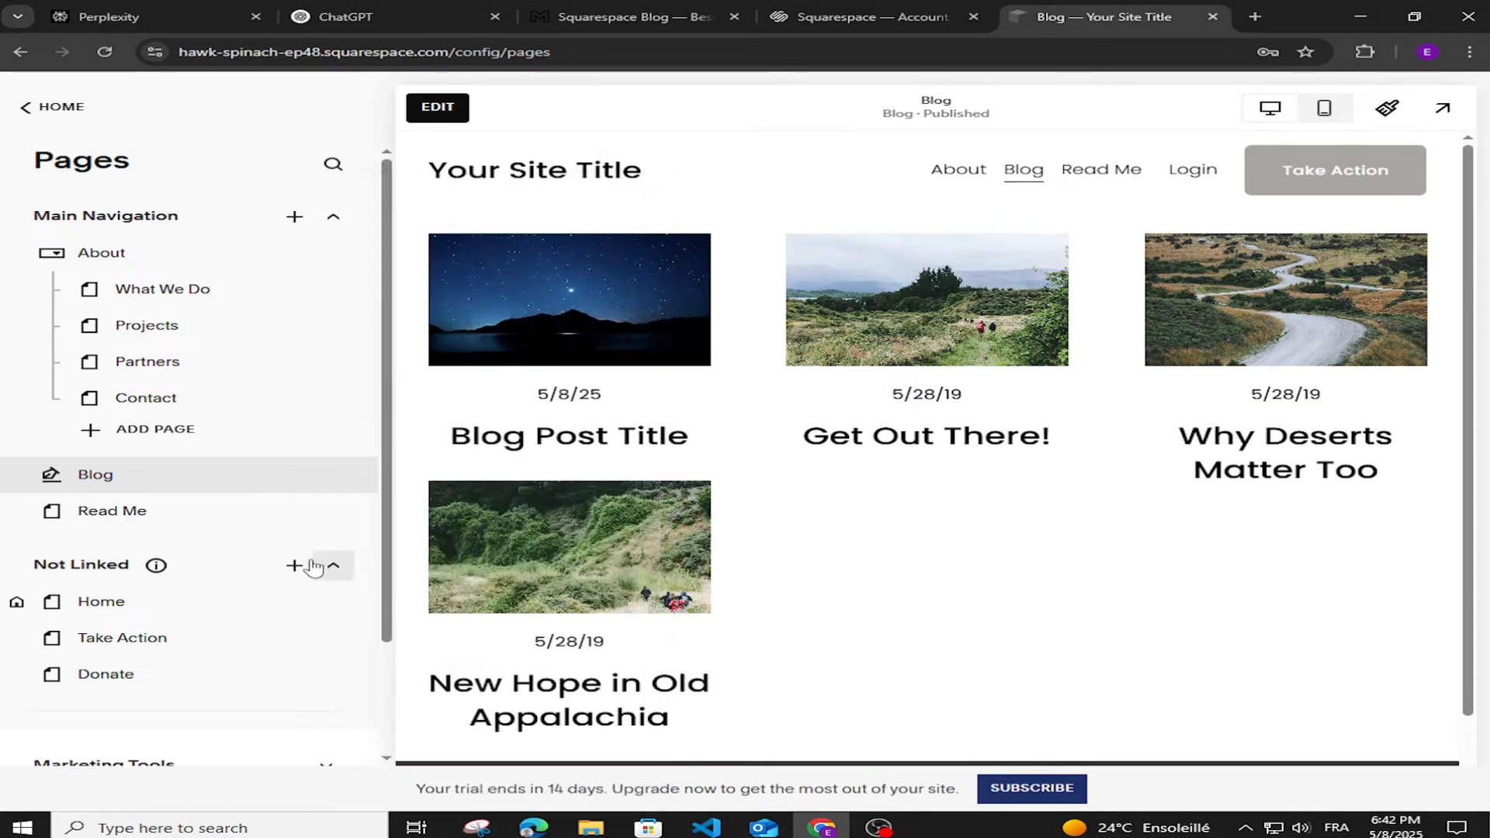
{"action": "scroll", "coordinate": [109, 585], "scroll_direction": "down", "scroll_amount": 1}
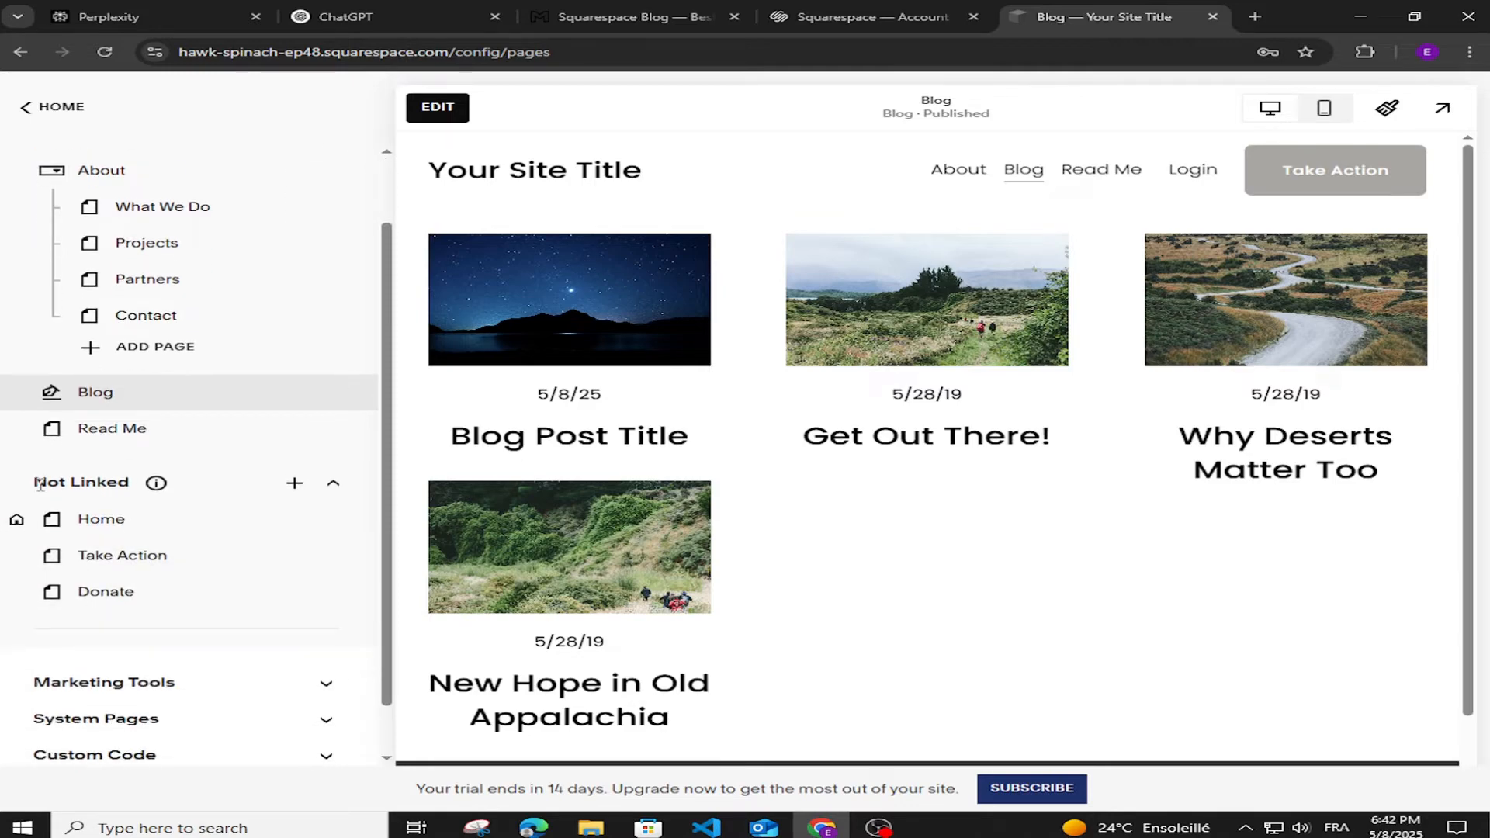
{"action": "left_click", "coordinate": [293, 485]}
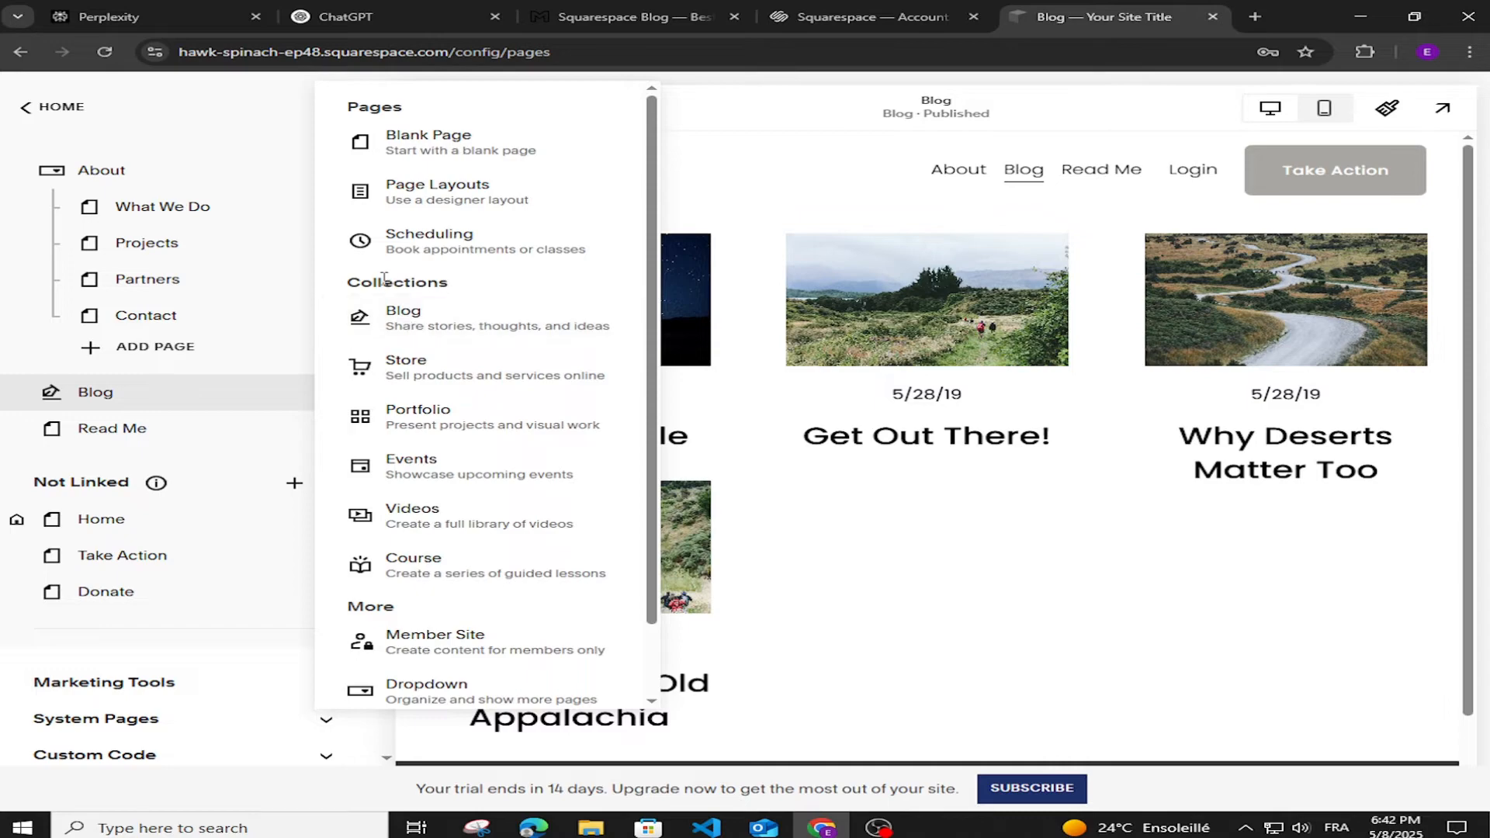
{"action": "double_click", "coordinate": [352, 286]}
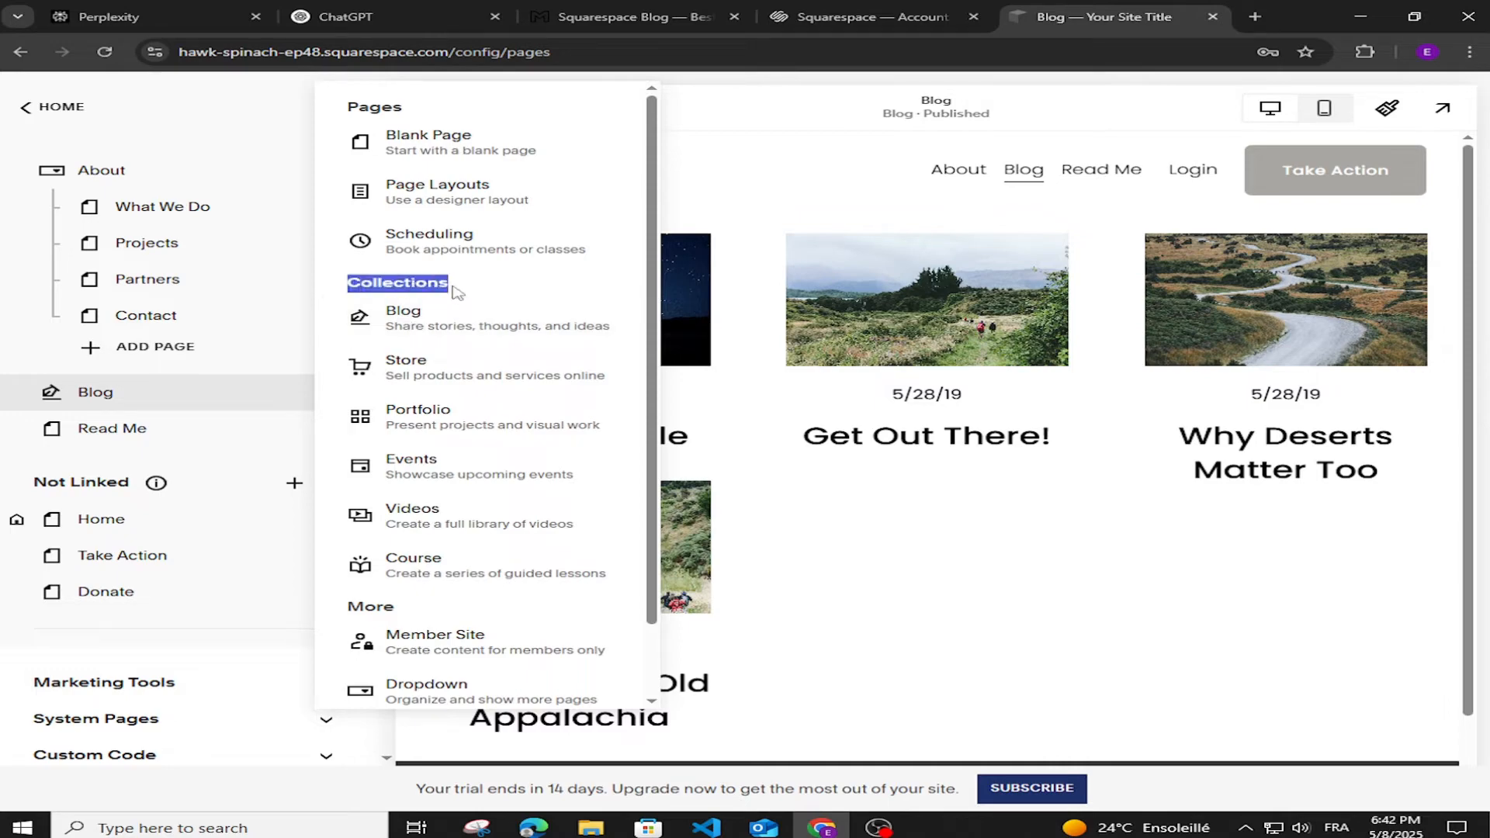
{"action": "left_click", "coordinate": [406, 332]}
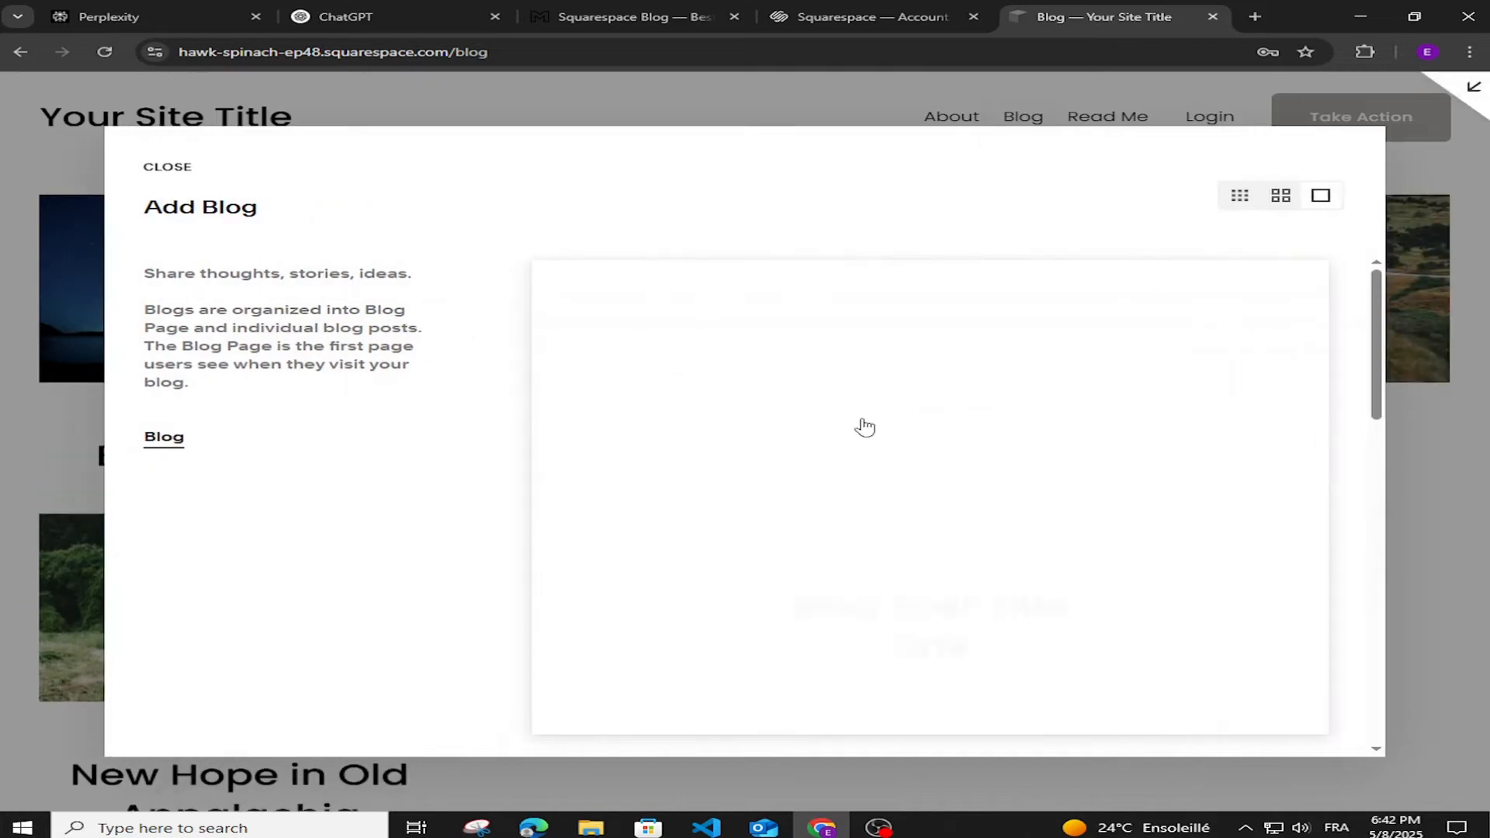
Step: Browse the blog layouts and add the first single-column one with a large image above centered post text
{"action": "scroll", "coordinate": [848, 419], "scroll_direction": "down", "scroll_amount": 5}
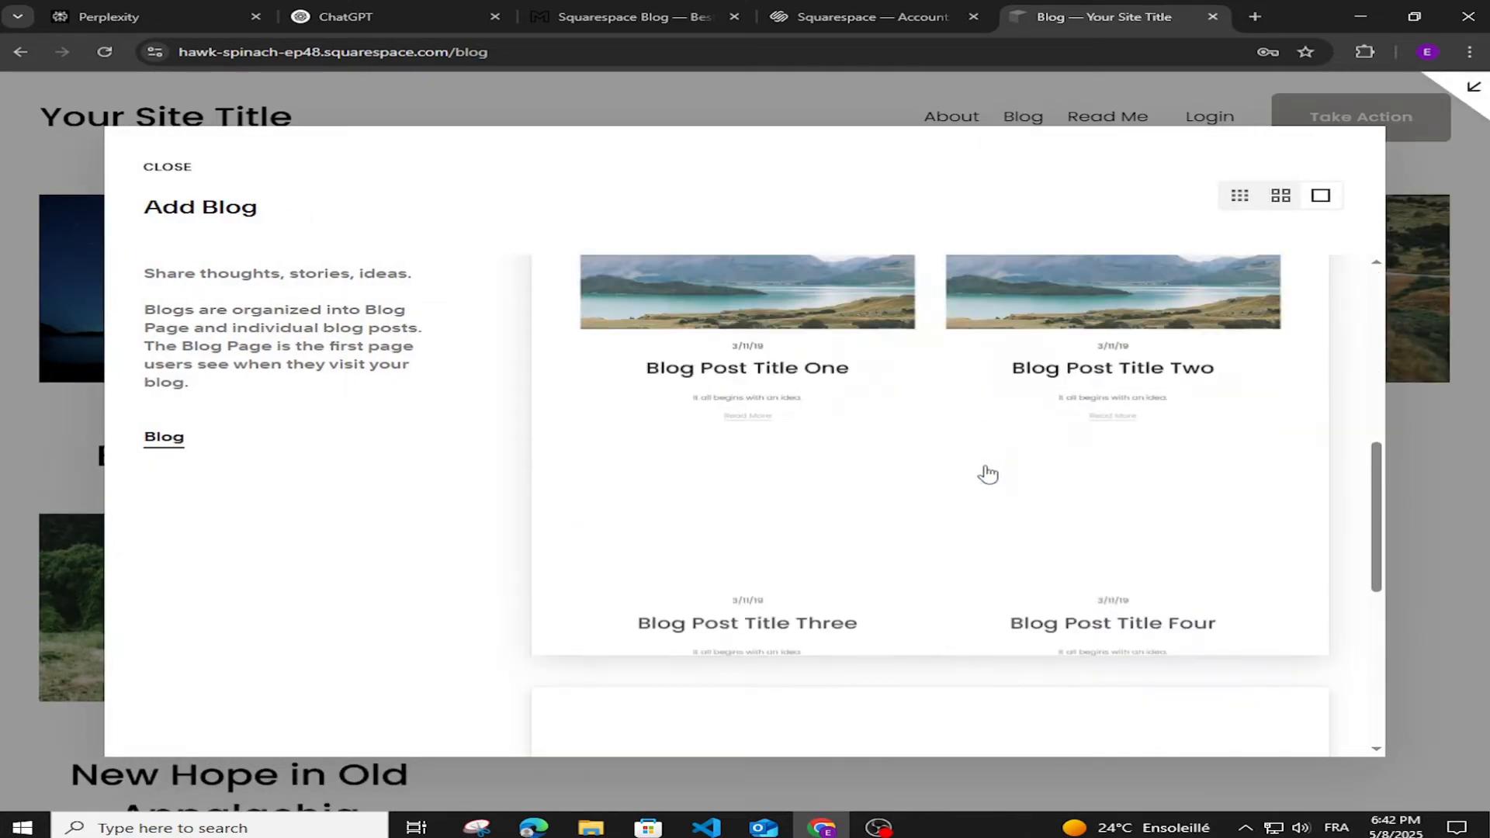
{"action": "scroll", "coordinate": [988, 473], "scroll_direction": "up", "scroll_amount": 4}
{"action": "scroll", "coordinate": [1104, 486], "scroll_direction": "down", "scroll_amount": 6}
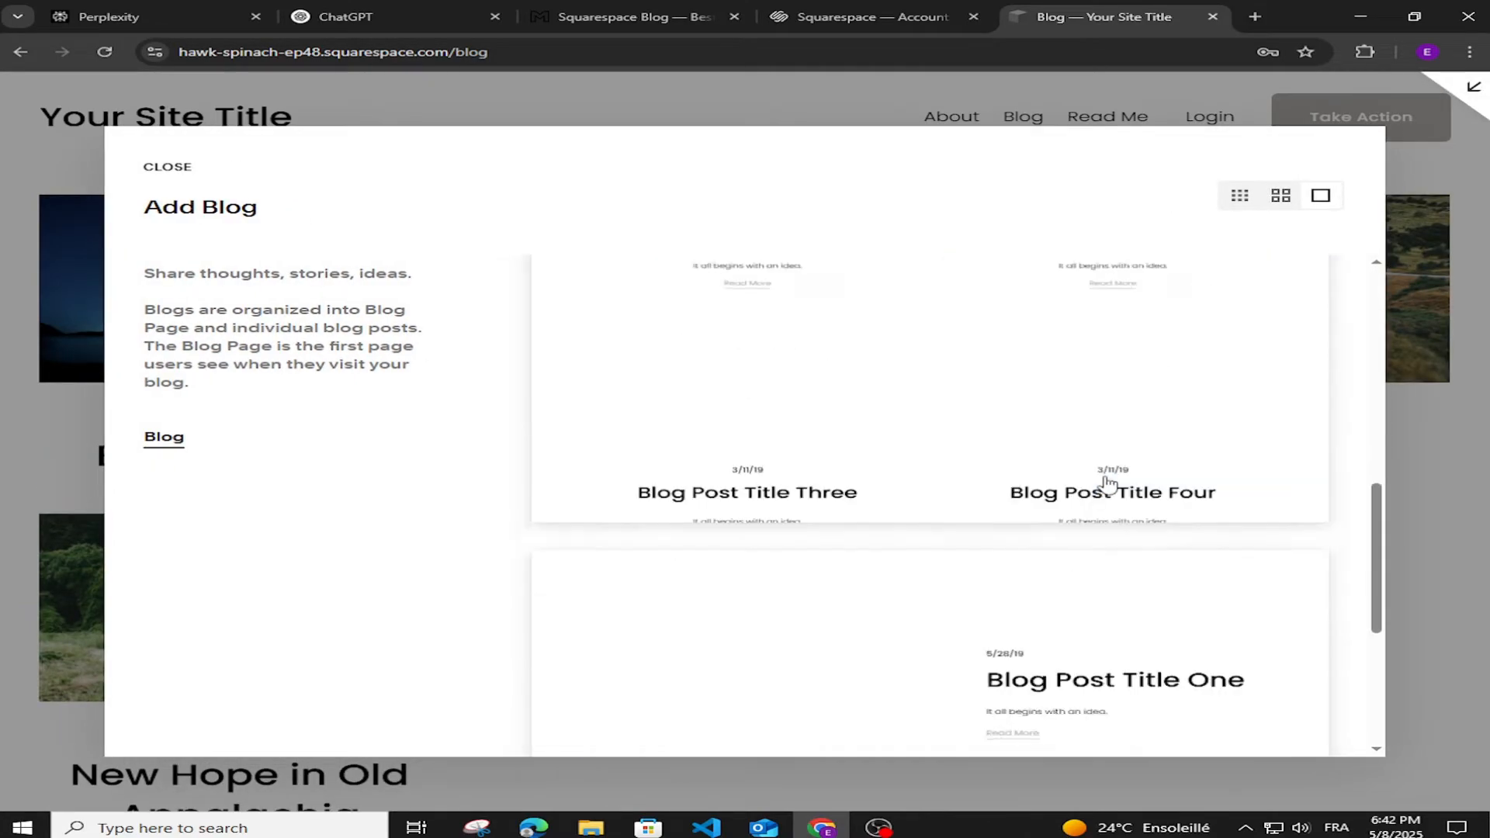
{"action": "scroll", "coordinate": [1108, 484], "scroll_direction": "down", "scroll_amount": 2}
{"action": "scroll", "coordinate": [1108, 484], "scroll_direction": "up", "scroll_amount": 6}
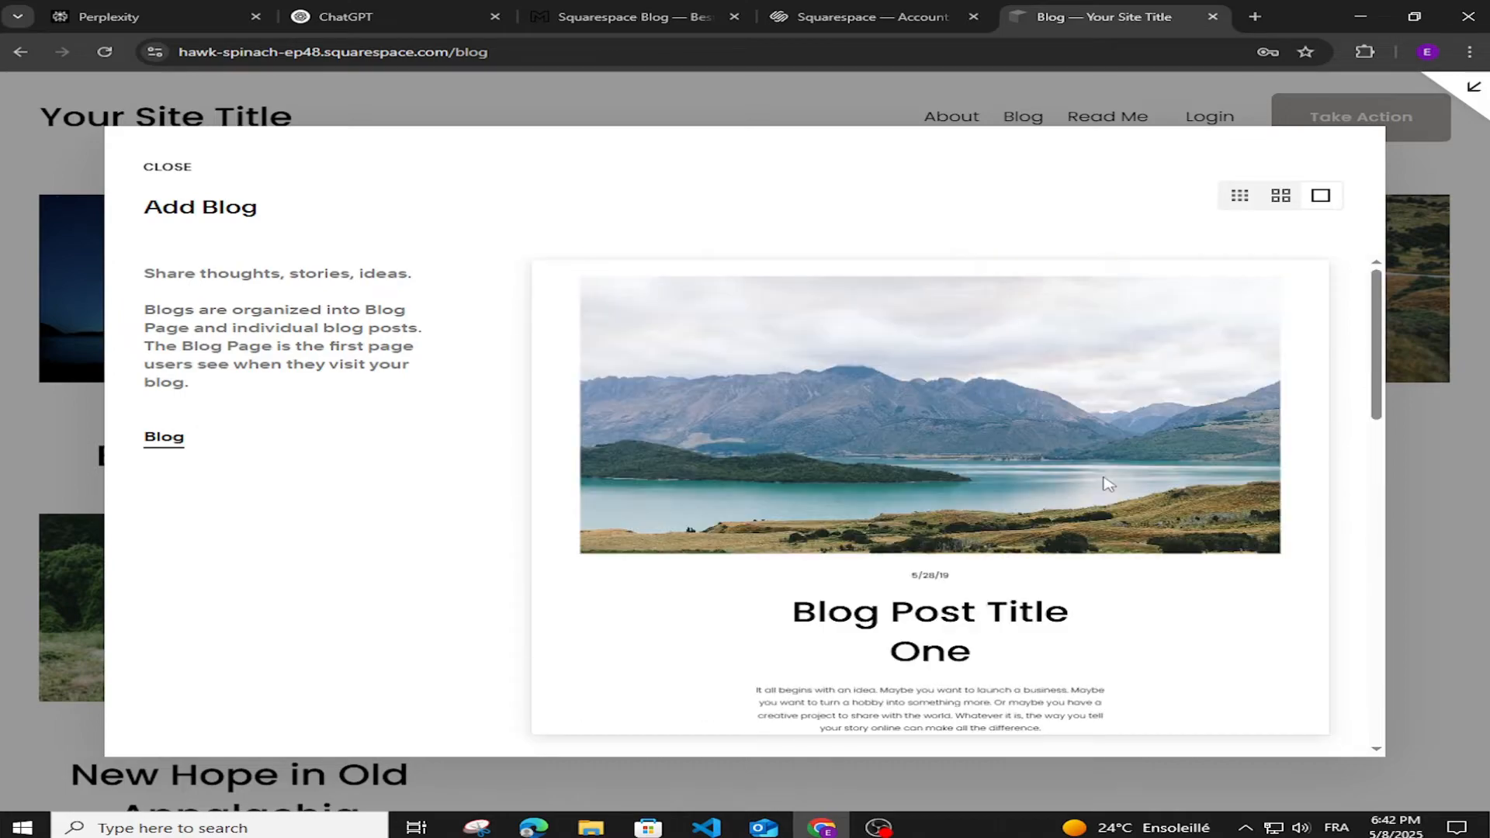
{"action": "scroll", "coordinate": [1105, 486], "scroll_direction": "down", "scroll_amount": 2}
{"action": "left_click", "coordinate": [961, 399]}
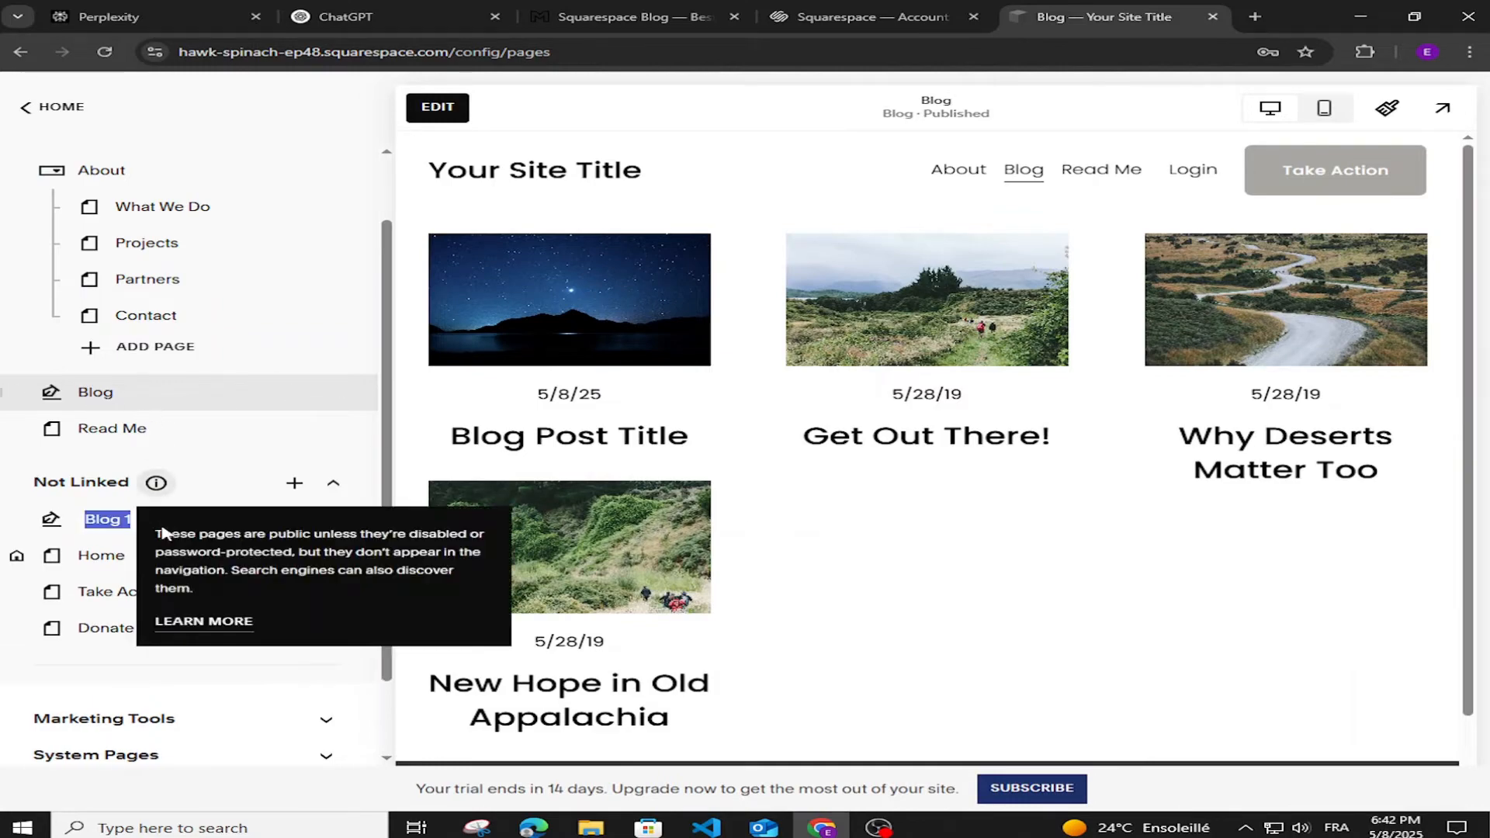
Step: Name the new unlinked blog page Blog 2
{"action": "left_click", "coordinate": [135, 520]}
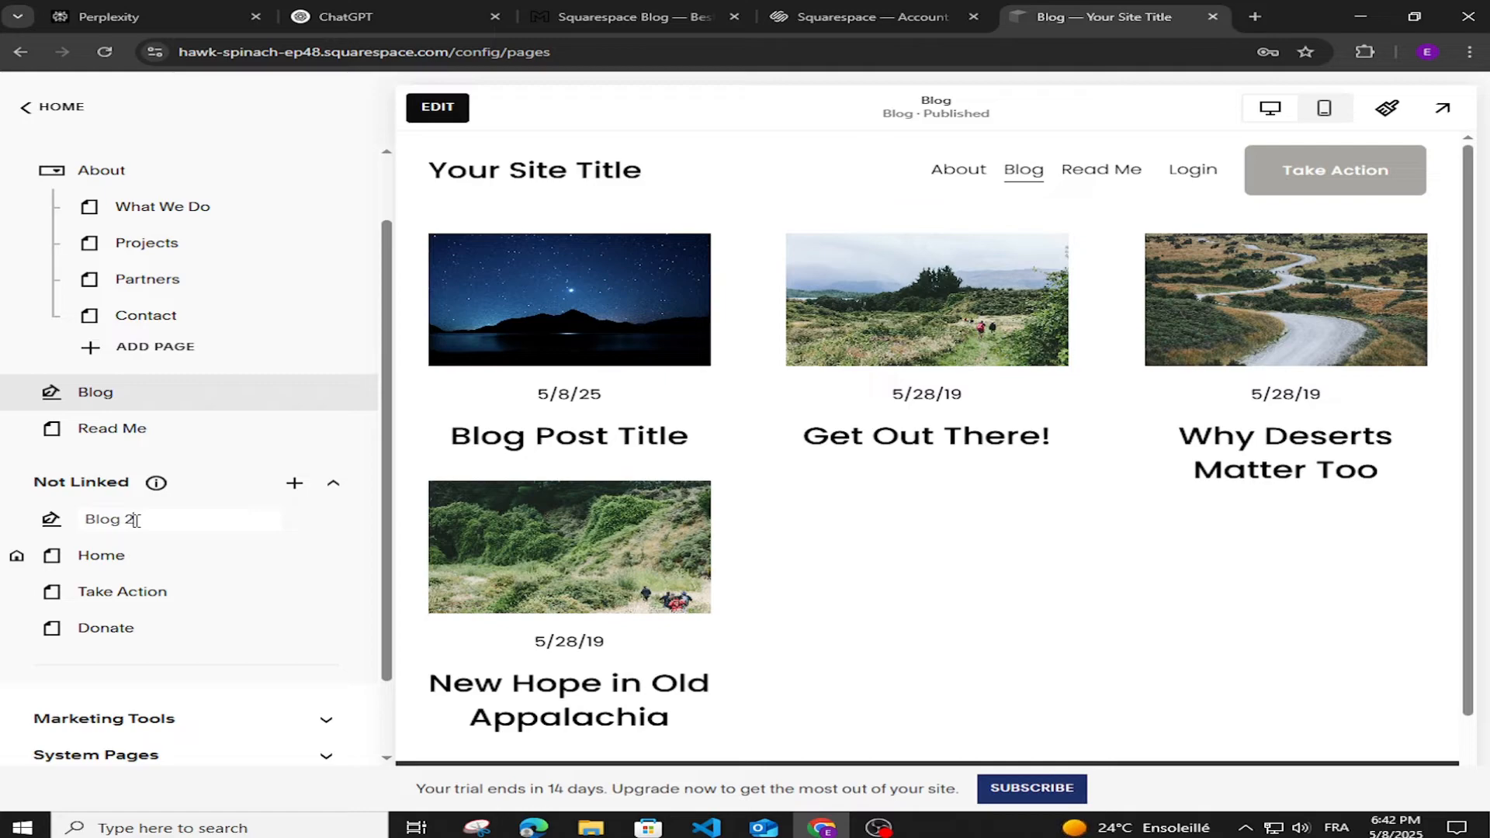
{"action": "type", "text": "2"}
{"action": "key", "text": "Return"}
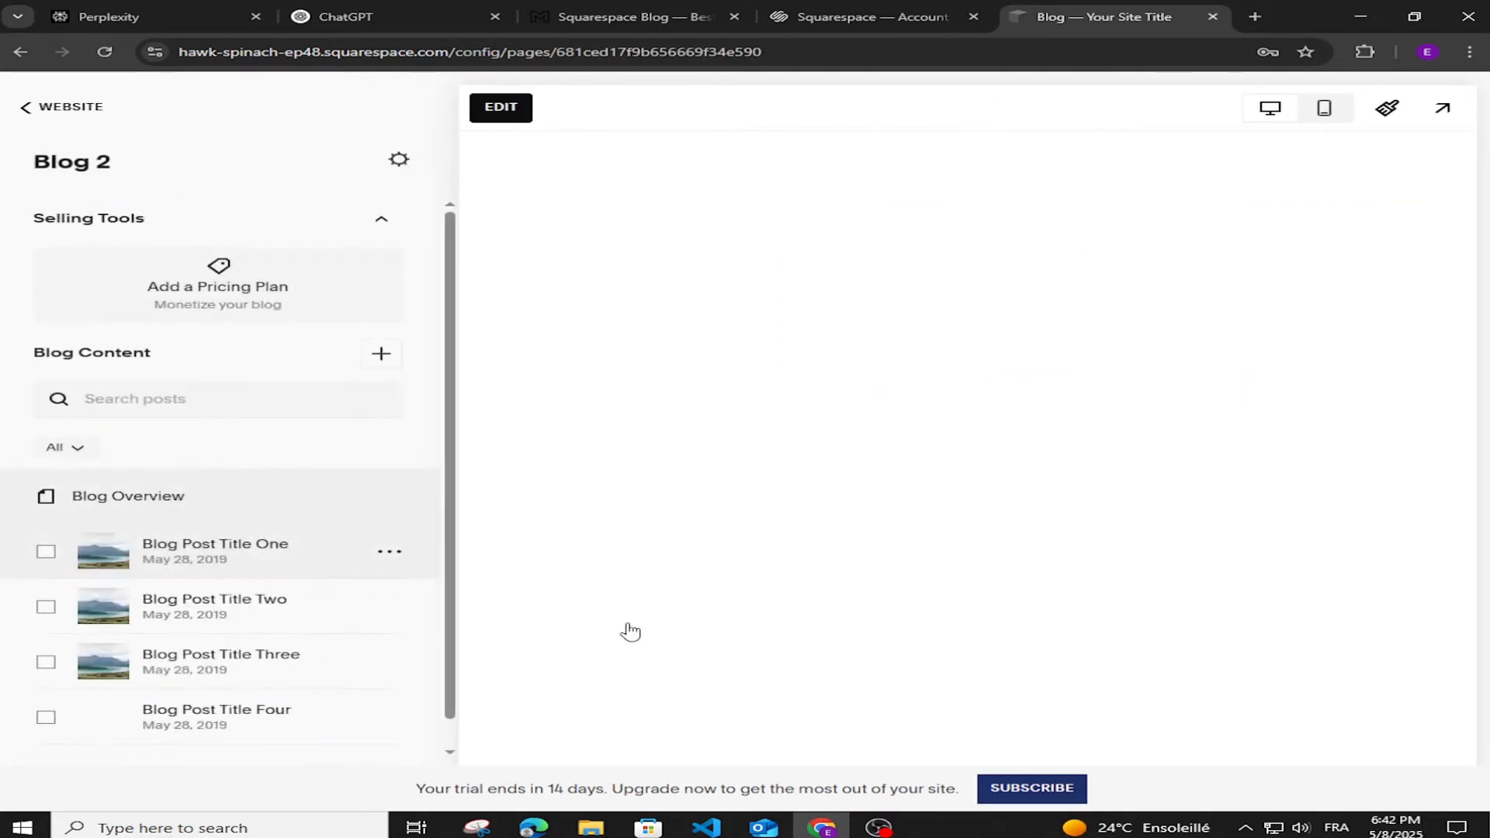
Step: Look over Blog 2's preview, its sample posts and the options for Blog Post Title One
{"action": "scroll", "coordinate": [970, 543], "scroll_direction": "down", "scroll_amount": 5}
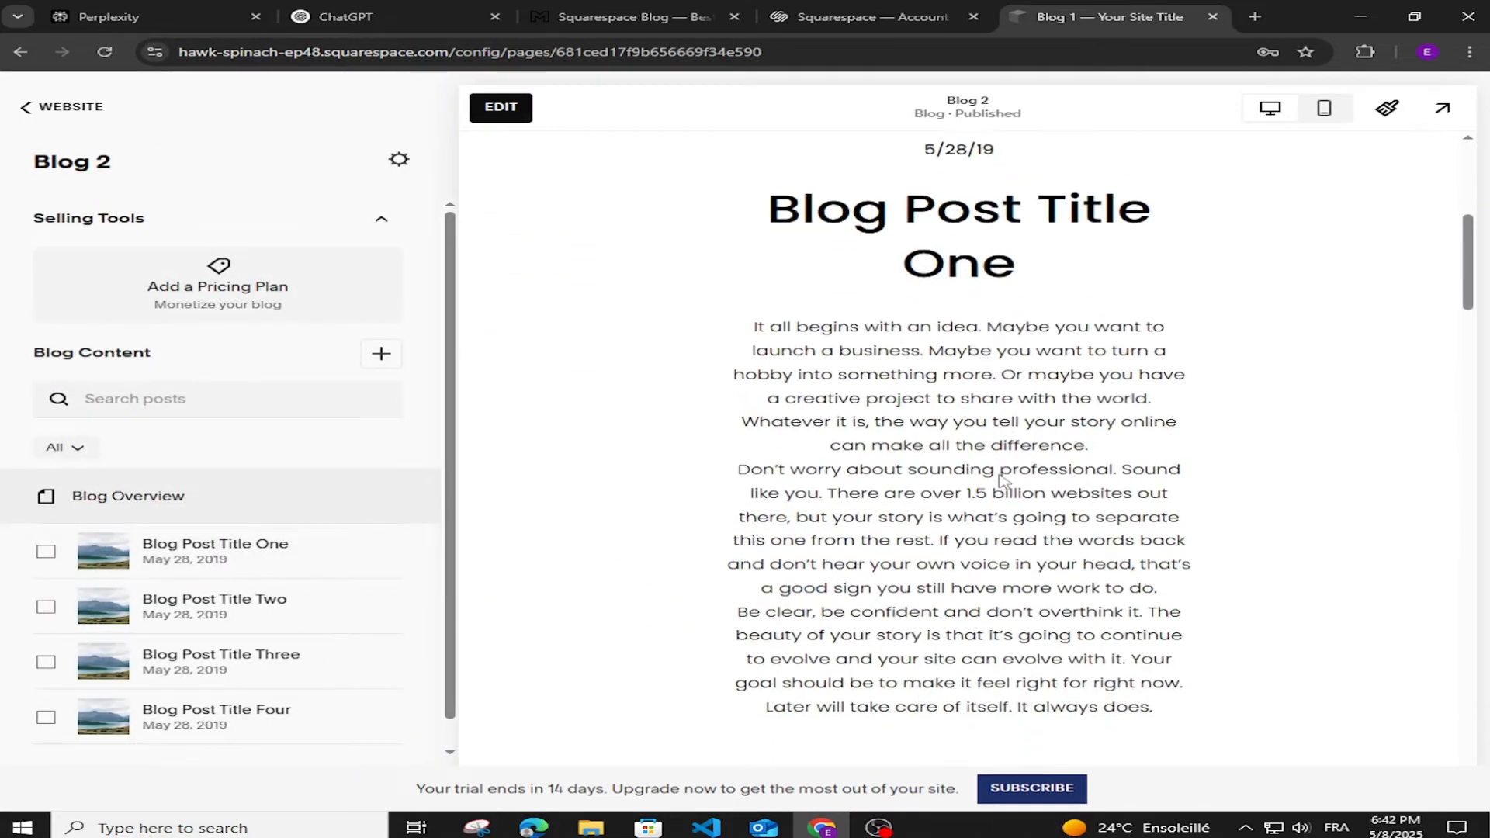
{"action": "scroll", "coordinate": [1040, 504], "scroll_direction": "up", "scroll_amount": 5}
{"action": "scroll", "coordinate": [1079, 511], "scroll_direction": "up", "scroll_amount": 2}
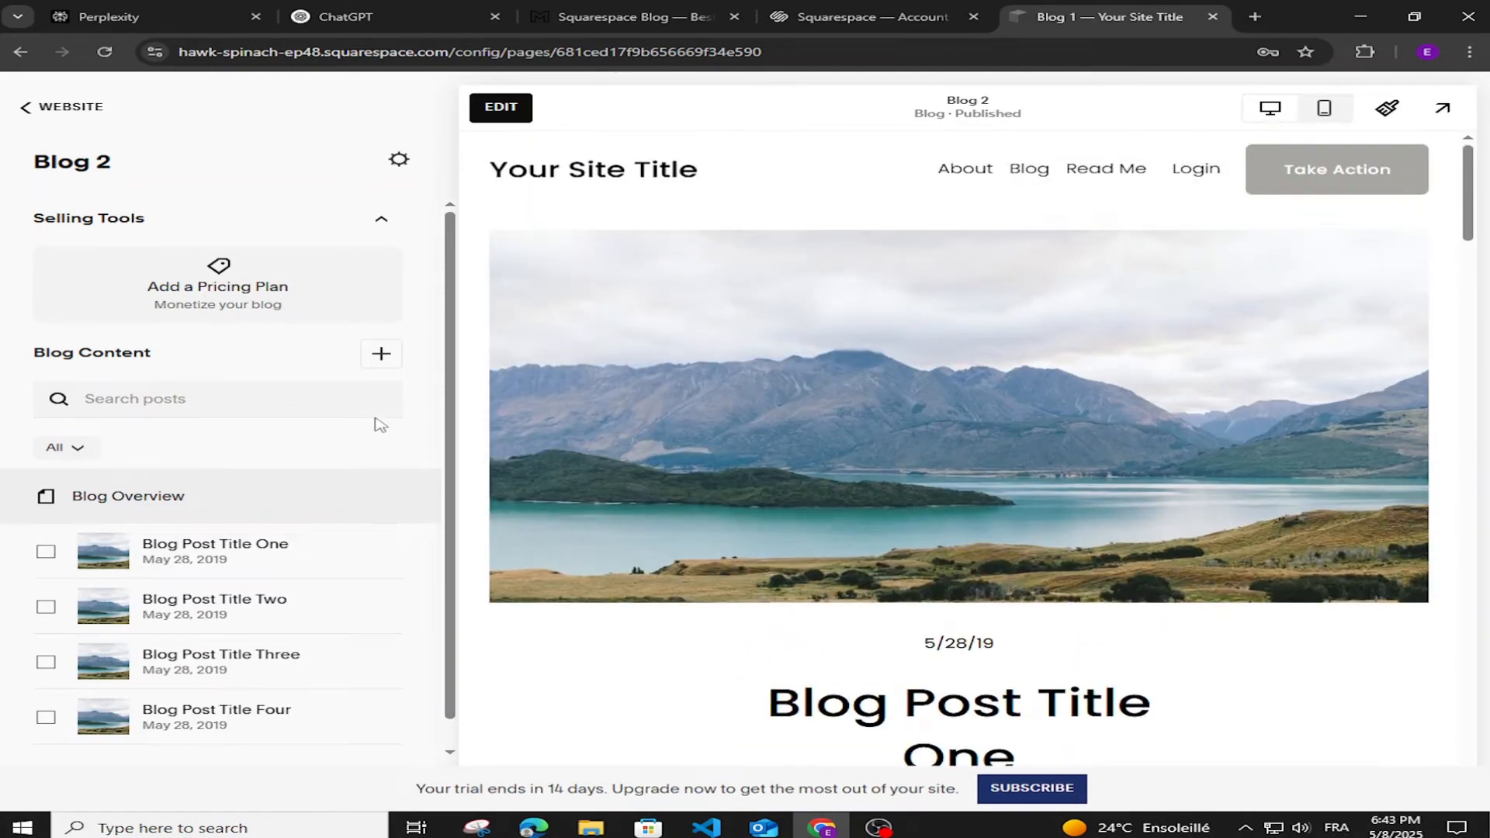
{"action": "scroll", "coordinate": [382, 444], "scroll_direction": "down", "scroll_amount": 1}
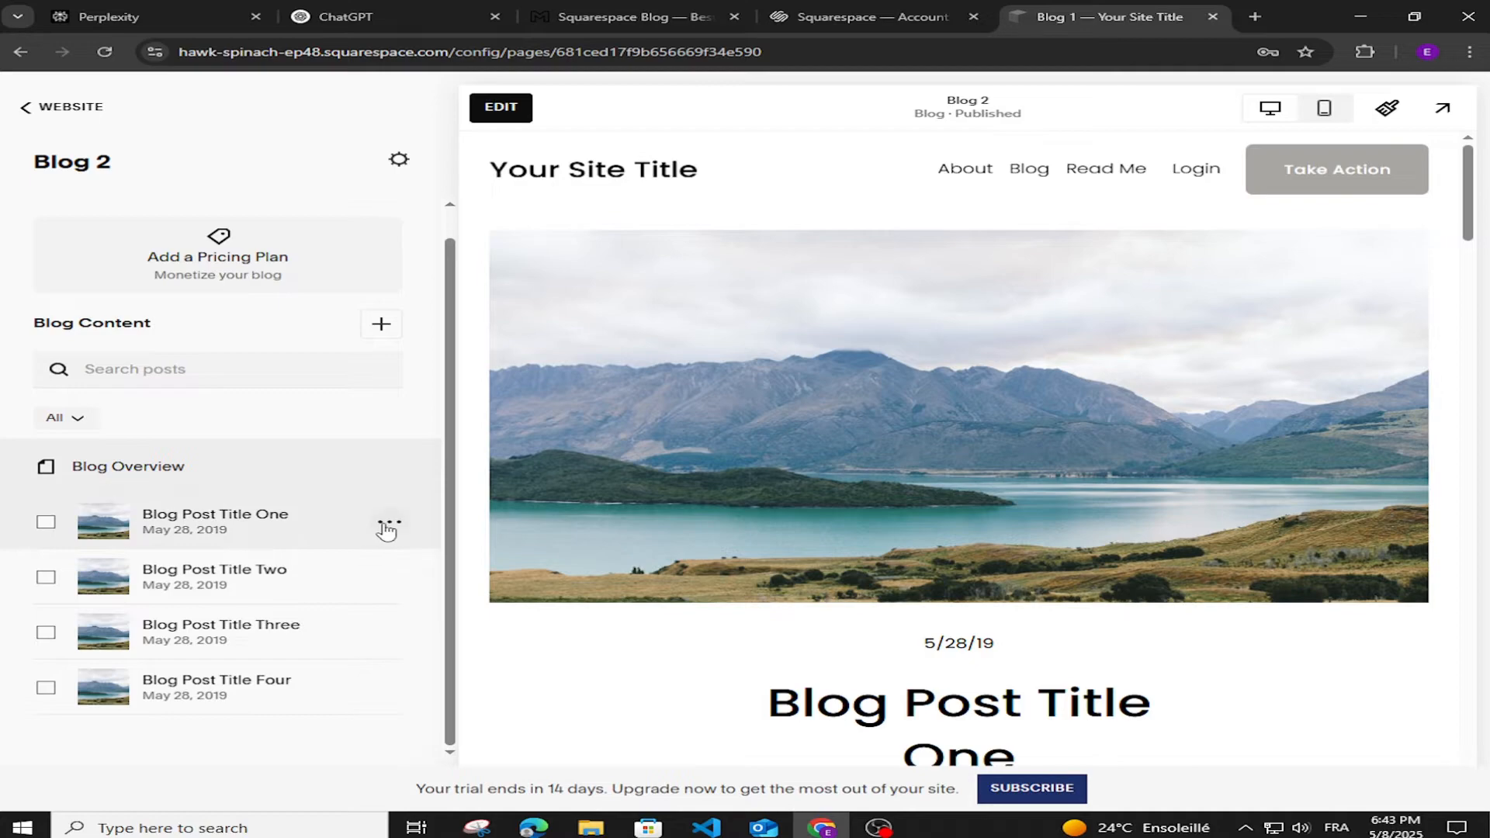
{"action": "left_click", "coordinate": [389, 523]}
{"action": "left_click", "coordinate": [400, 531]}
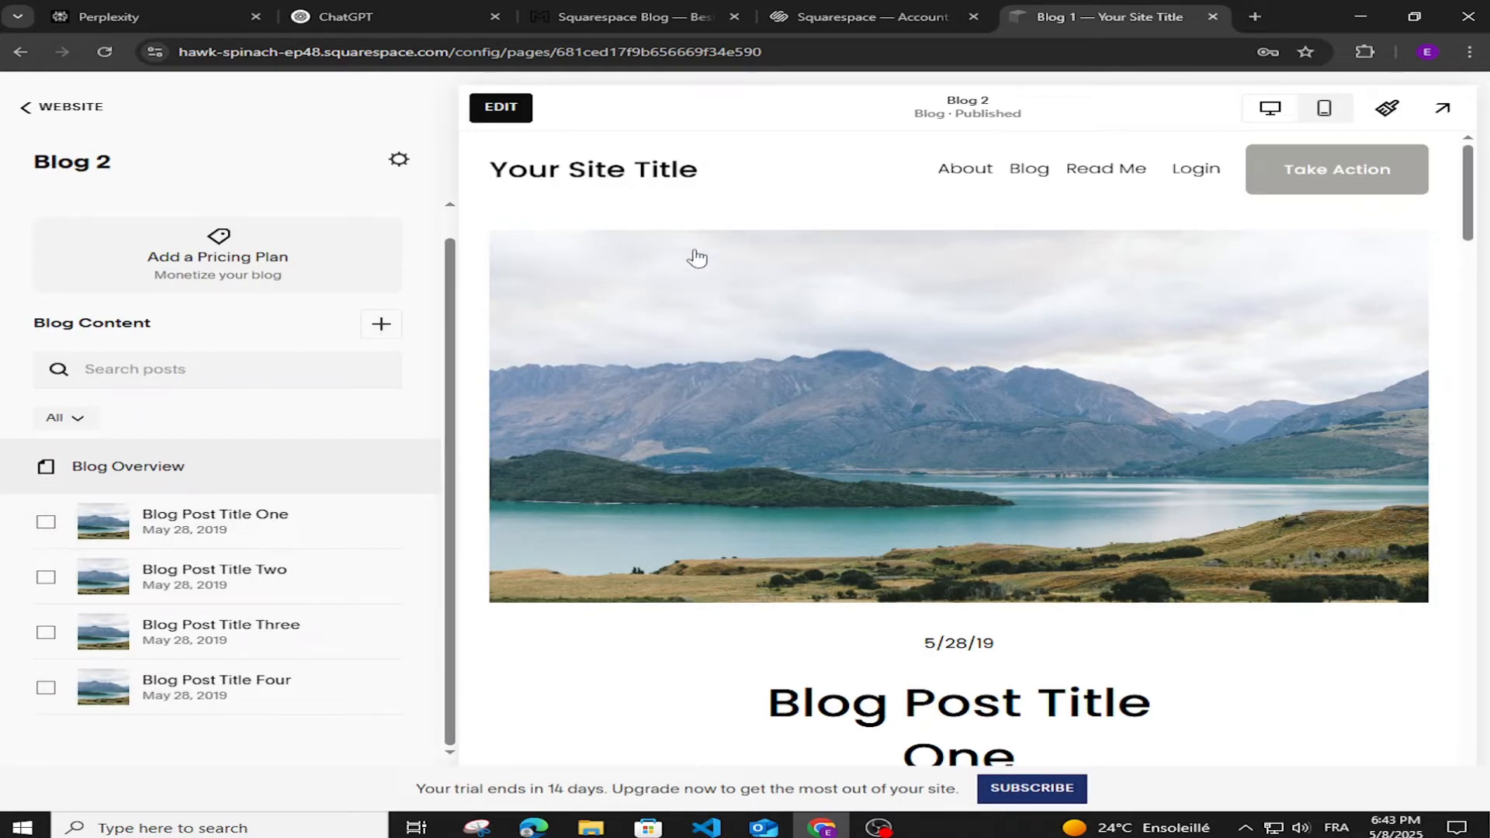
Step: Return to the website's Pages list and move Blog 2 into Main Navigation between Blog and Read Me
{"action": "left_click", "coordinate": [47, 113]}
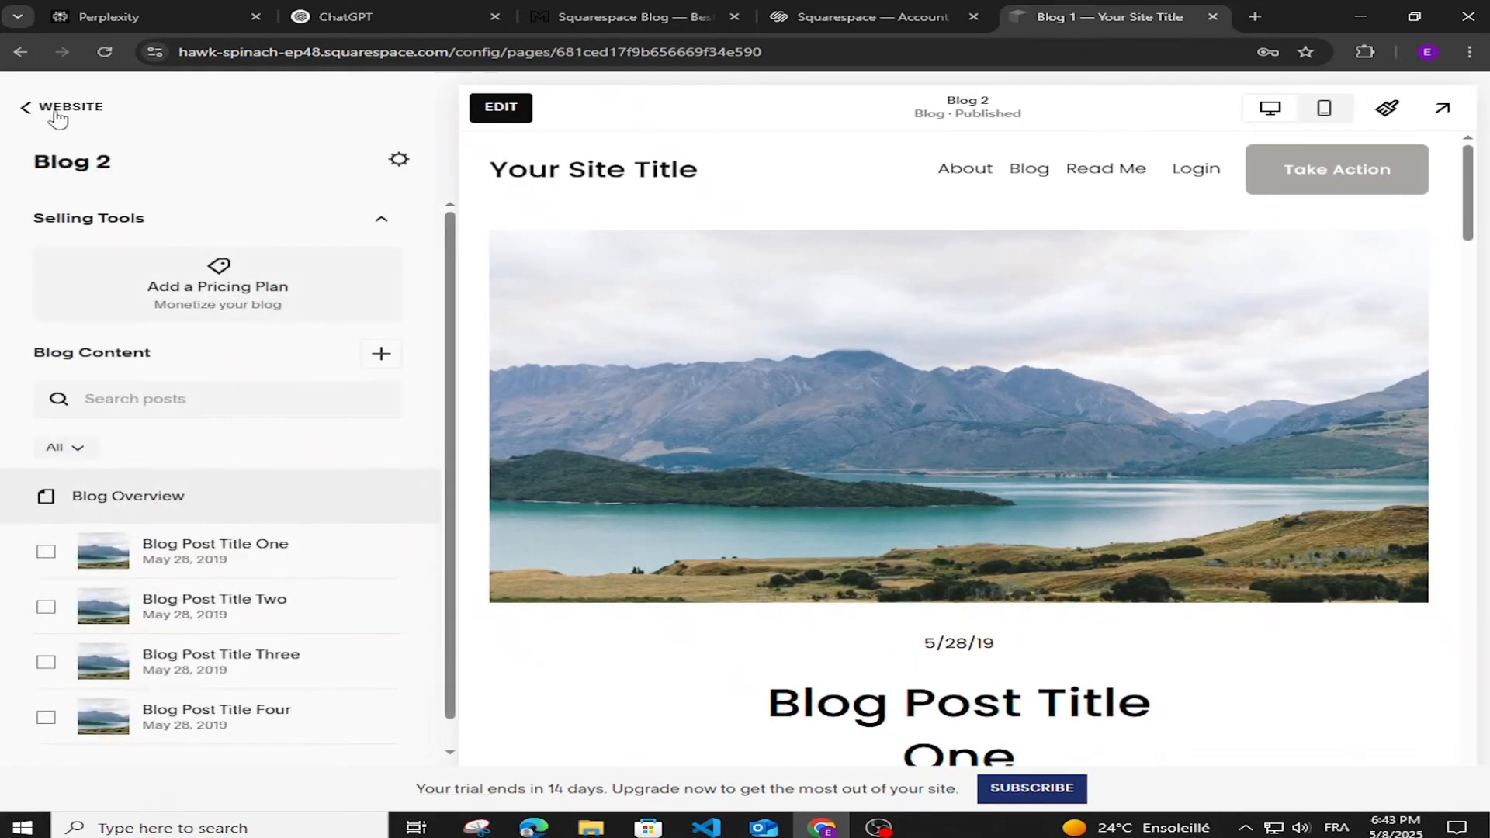
{"action": "left_click", "coordinate": [57, 116]}
{"action": "scroll", "coordinate": [1184, 520], "scroll_direction": "down", "scroll_amount": 10}
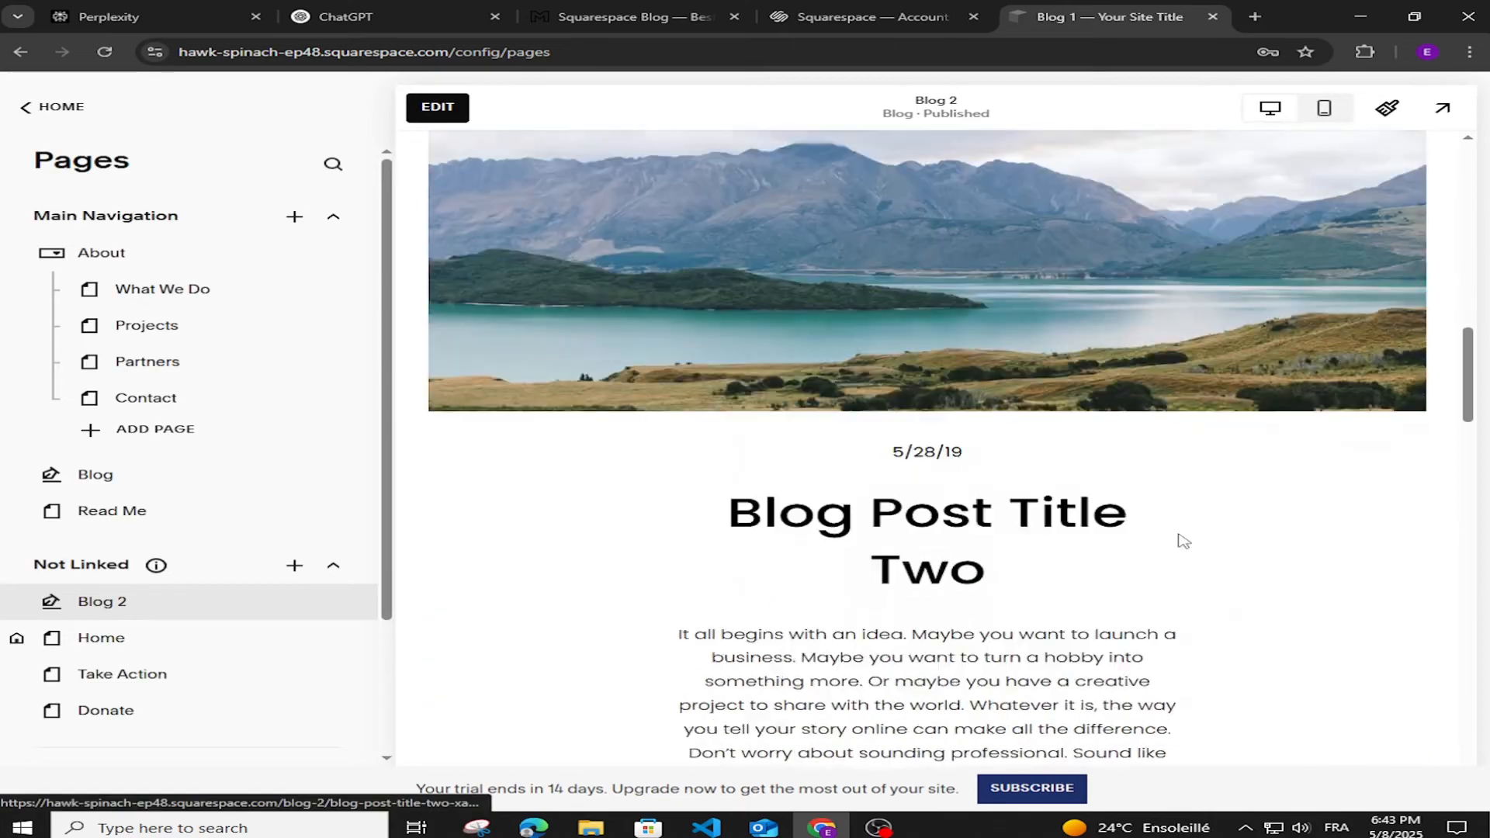
{"action": "scroll", "coordinate": [1184, 541], "scroll_direction": "down", "scroll_amount": 5}
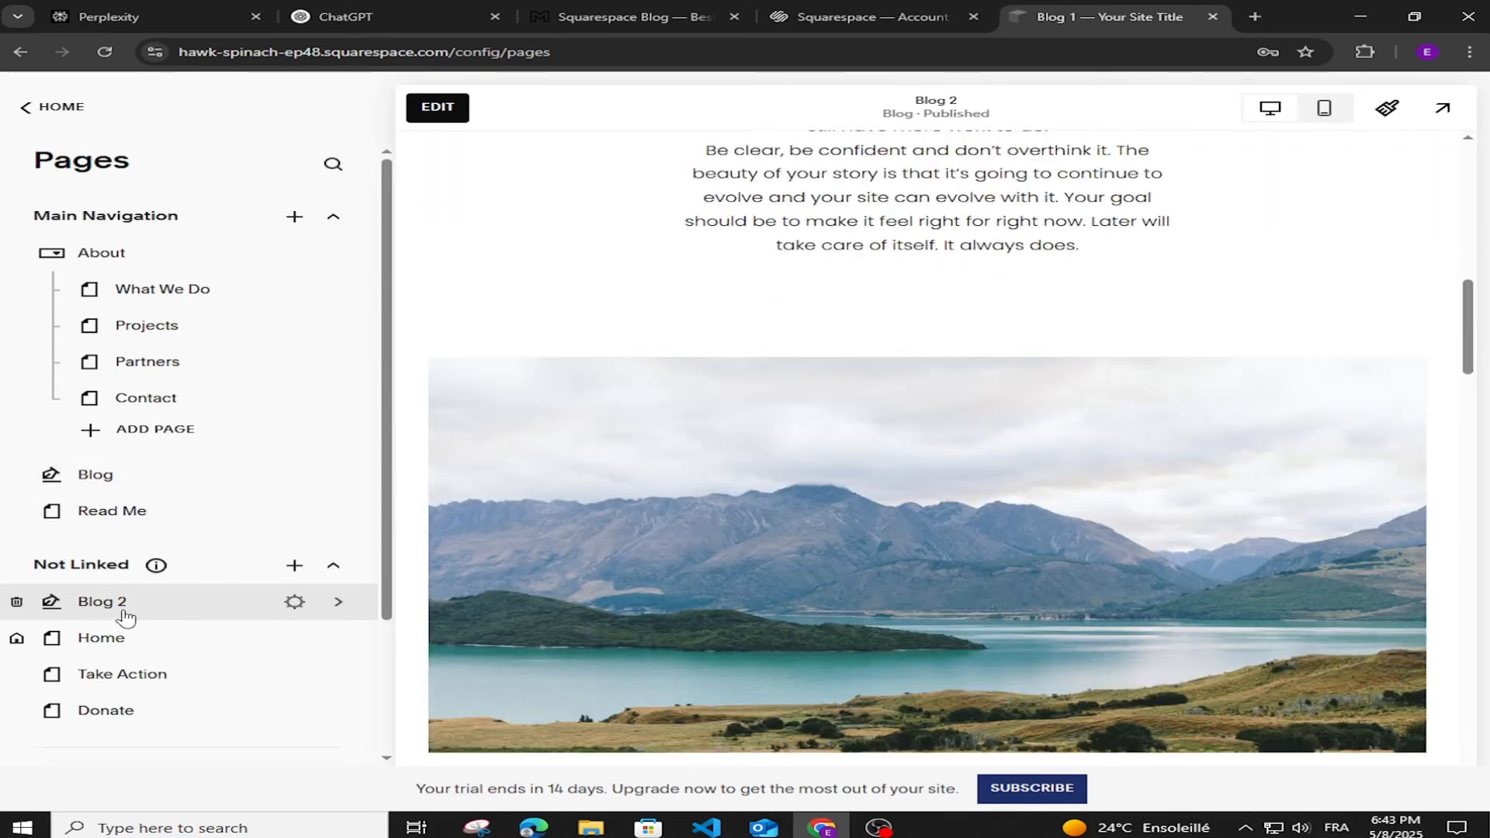
{"action": "scroll", "coordinate": [1148, 383], "scroll_direction": "up", "scroll_amount": 15}
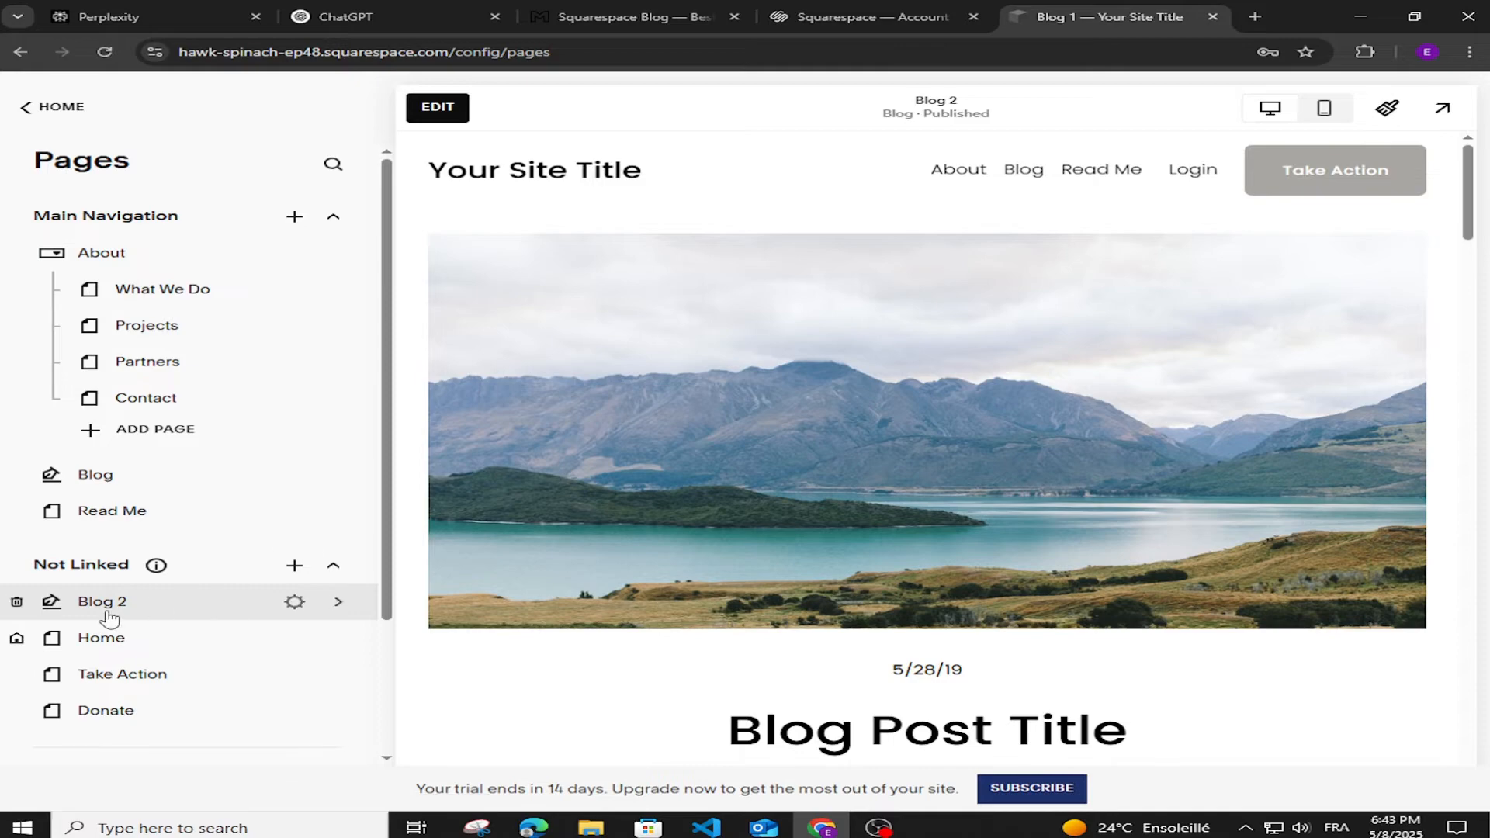
{"action": "left_click_drag", "start_coordinate": [108, 617], "coordinate": [190, 511]}
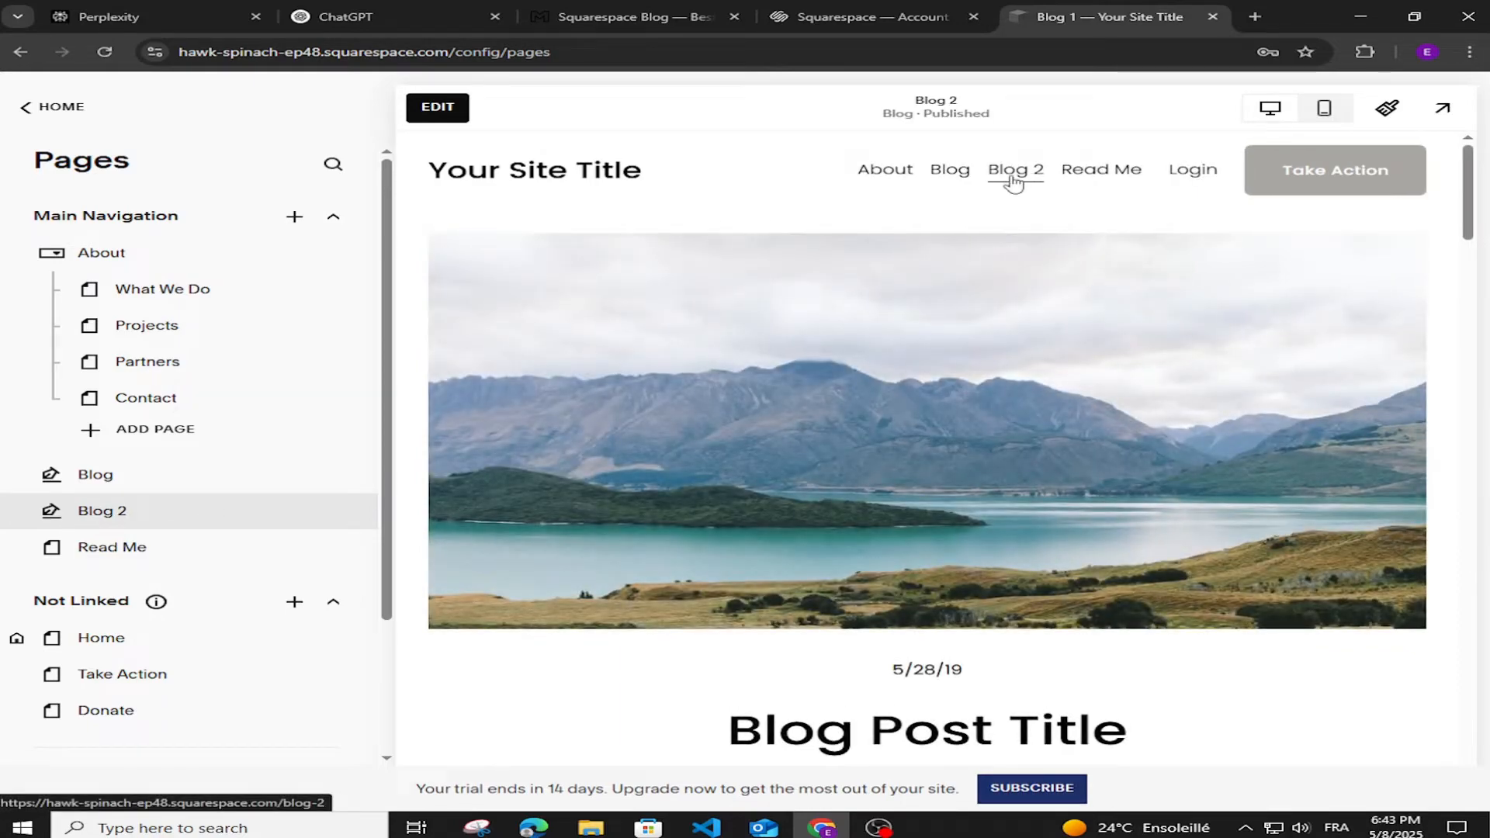
Step: Open Blog 2 for editing and change its blog section's layout to Basic Grid Blog
{"action": "scroll", "coordinate": [1134, 383], "scroll_direction": "down", "scroll_amount": 10}
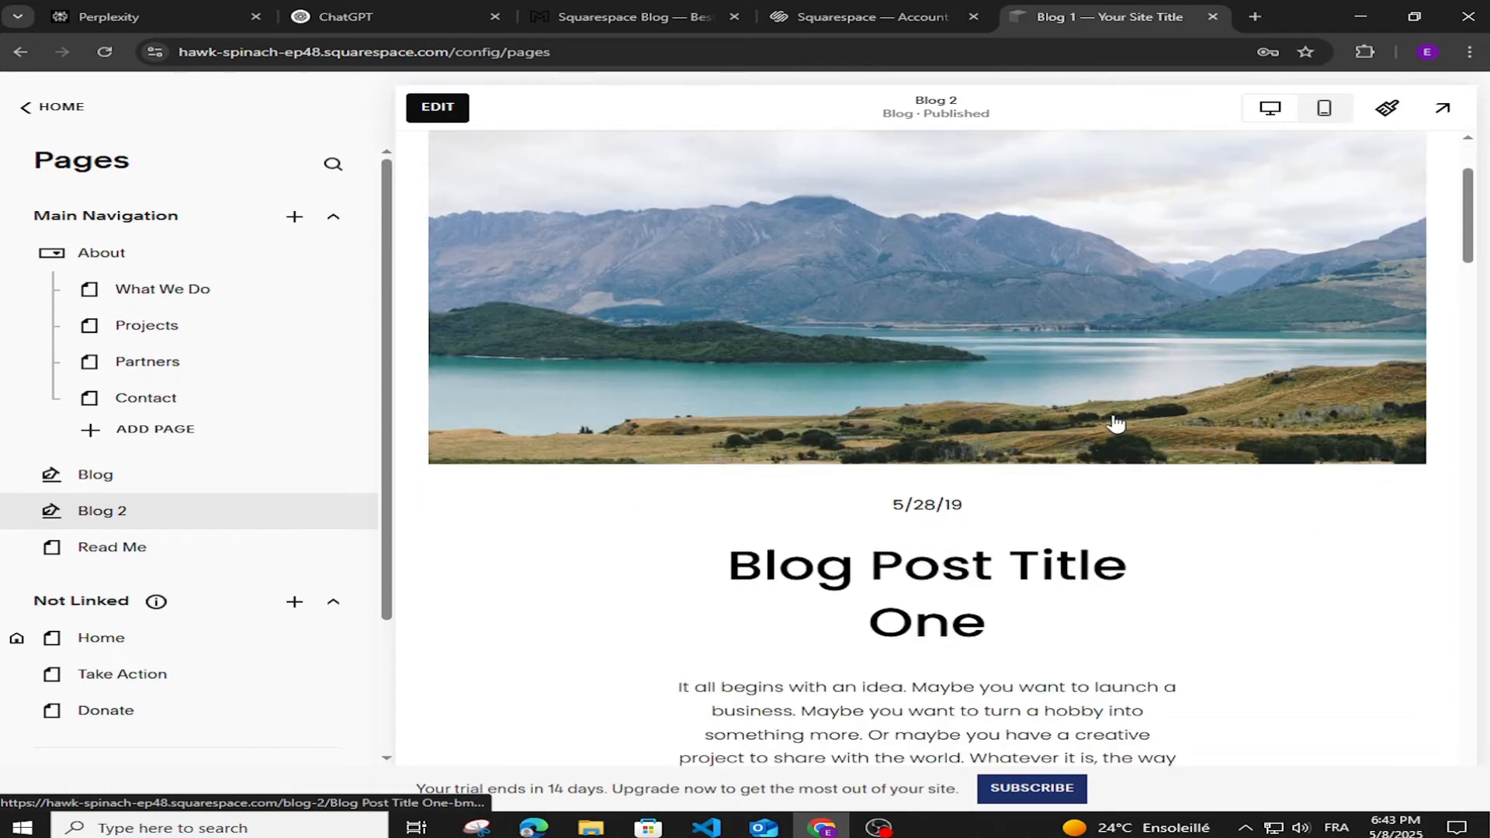
{"action": "scroll", "coordinate": [1115, 423], "scroll_direction": "down", "scroll_amount": 20}
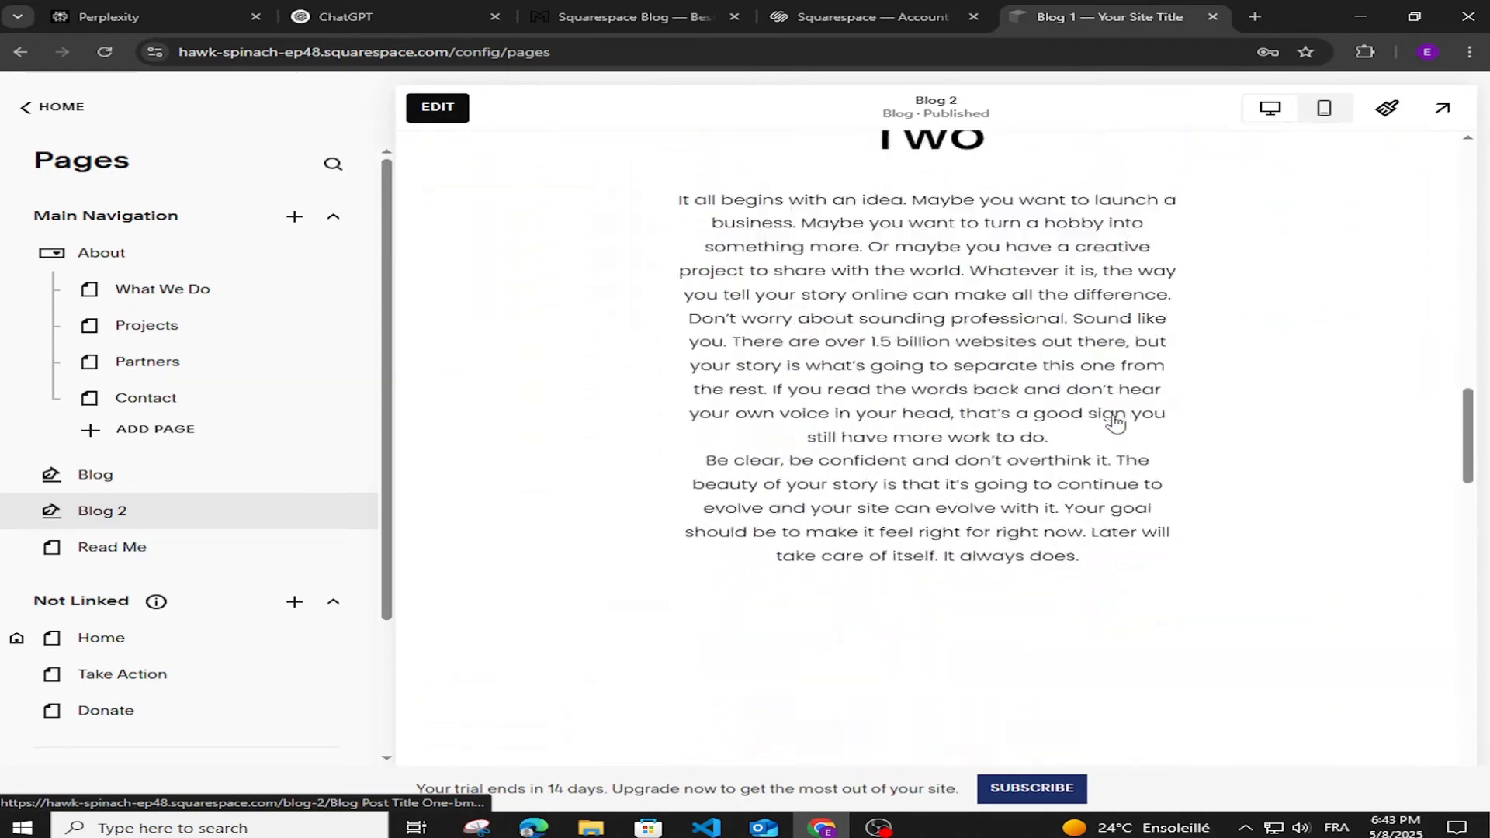
{"action": "scroll", "coordinate": [1115, 423], "scroll_direction": "down", "scroll_amount": 10}
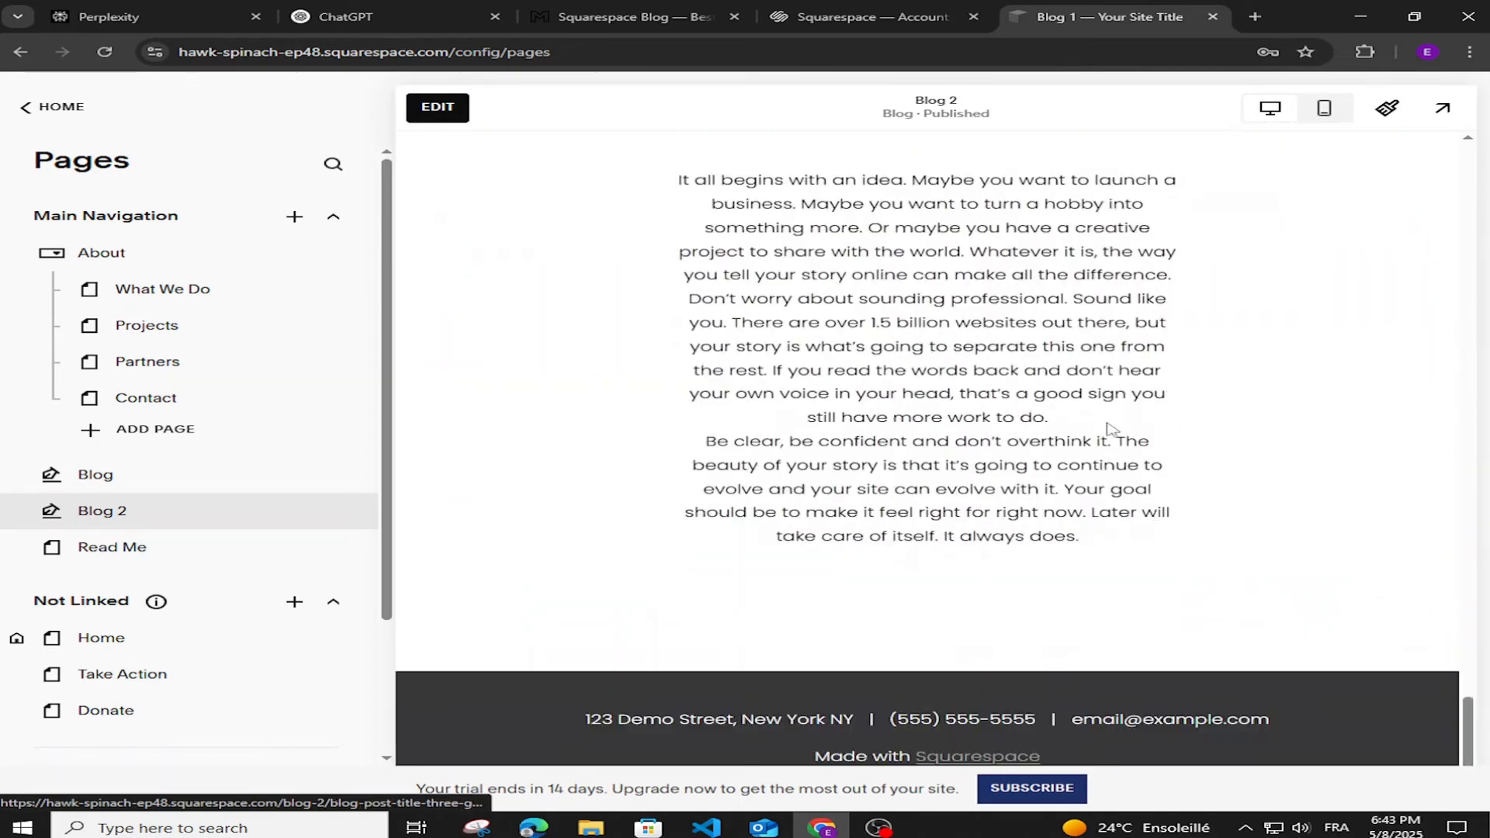
{"action": "scroll", "coordinate": [1164, 477], "scroll_direction": "up", "scroll_amount": 6}
{"action": "scroll", "coordinate": [1174, 489], "scroll_direction": "up", "scroll_amount": 20}
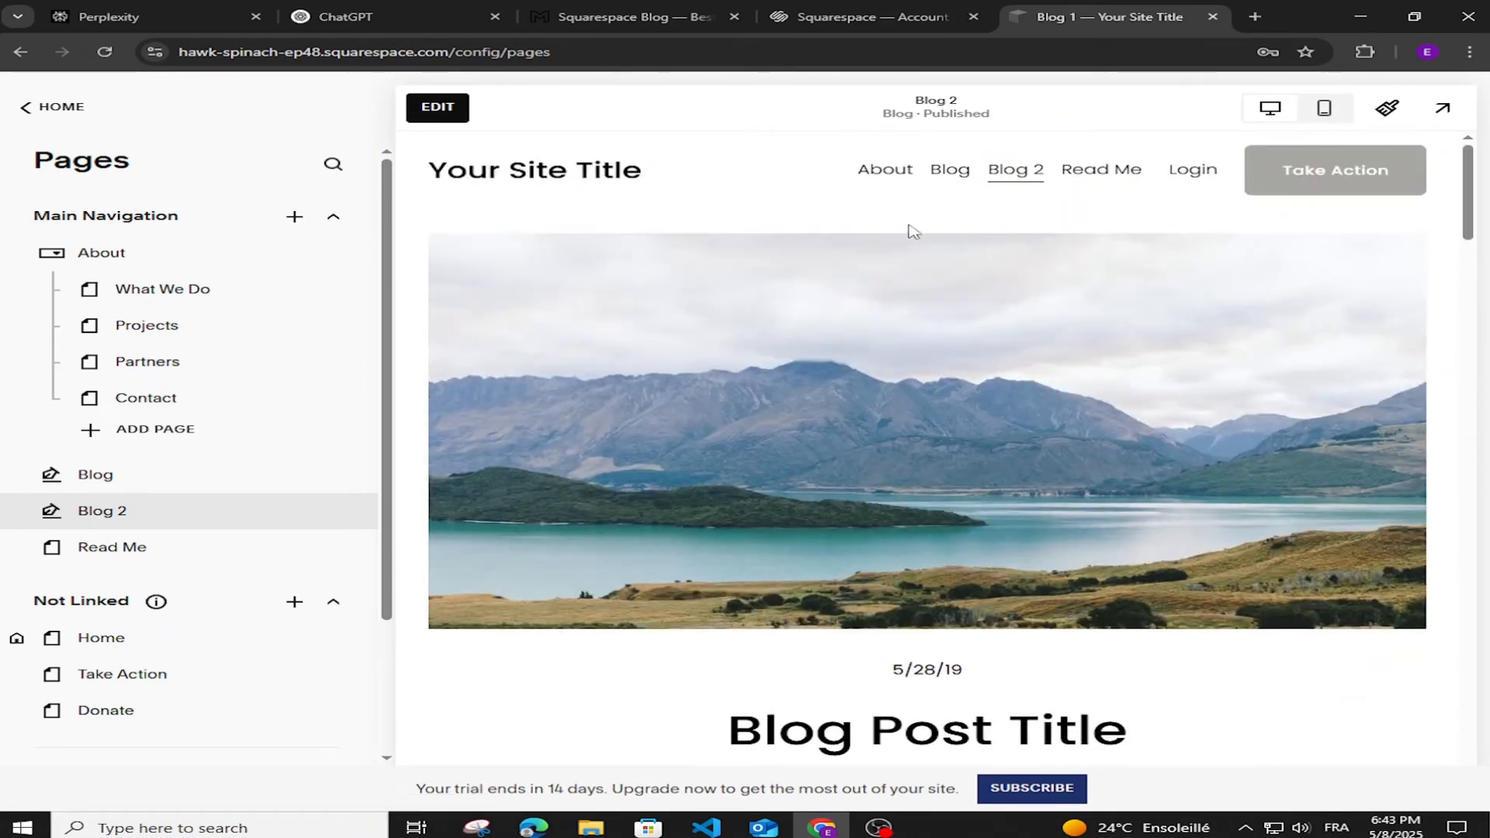
{"action": "left_click", "coordinate": [437, 107]}
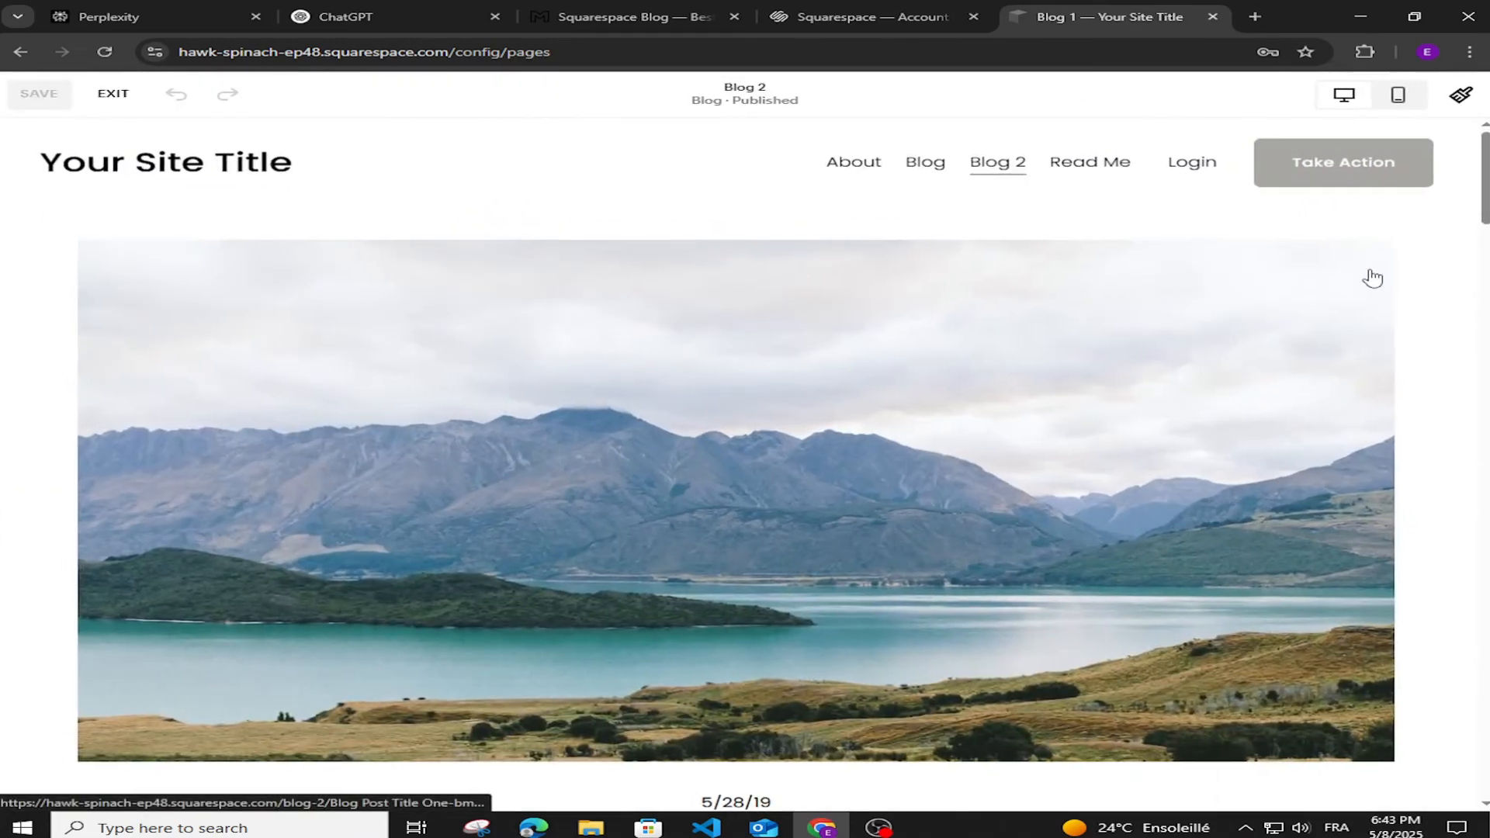
{"action": "mouse_move", "coordinate": [1341, 259]}
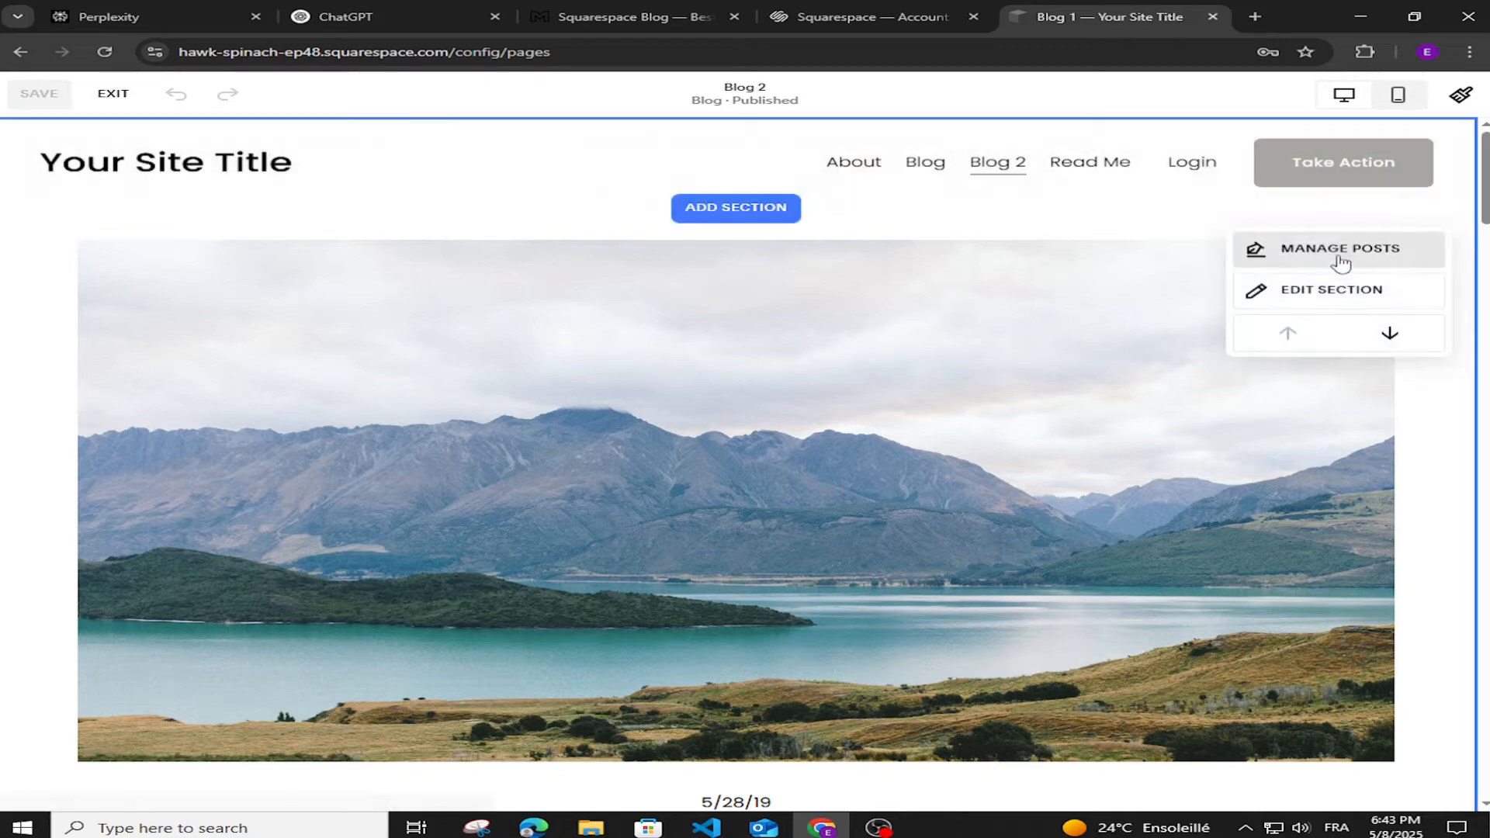
{"action": "left_click", "coordinate": [1323, 302]}
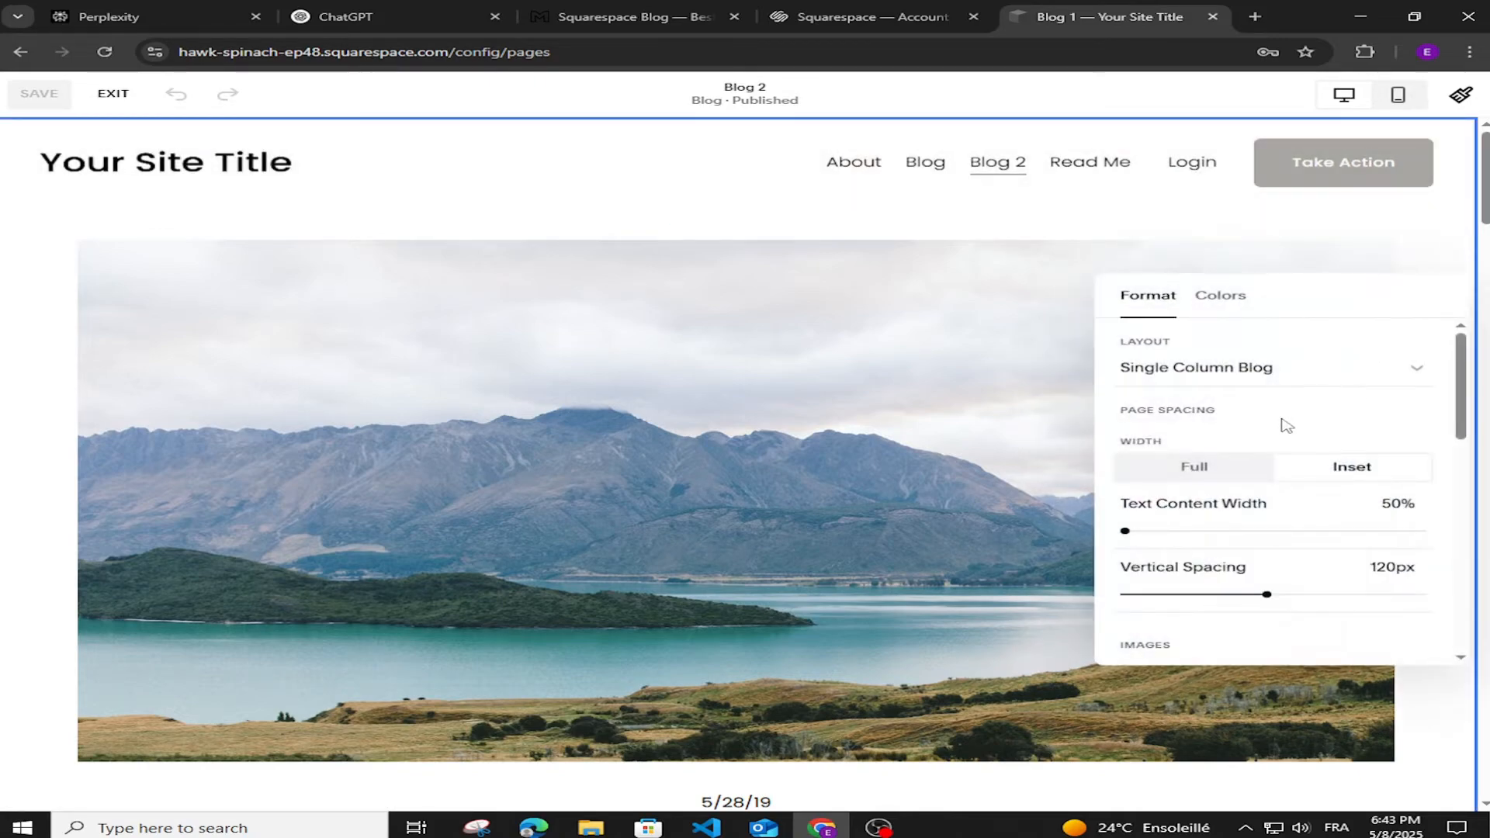
{"action": "left_click", "coordinate": [1259, 371]}
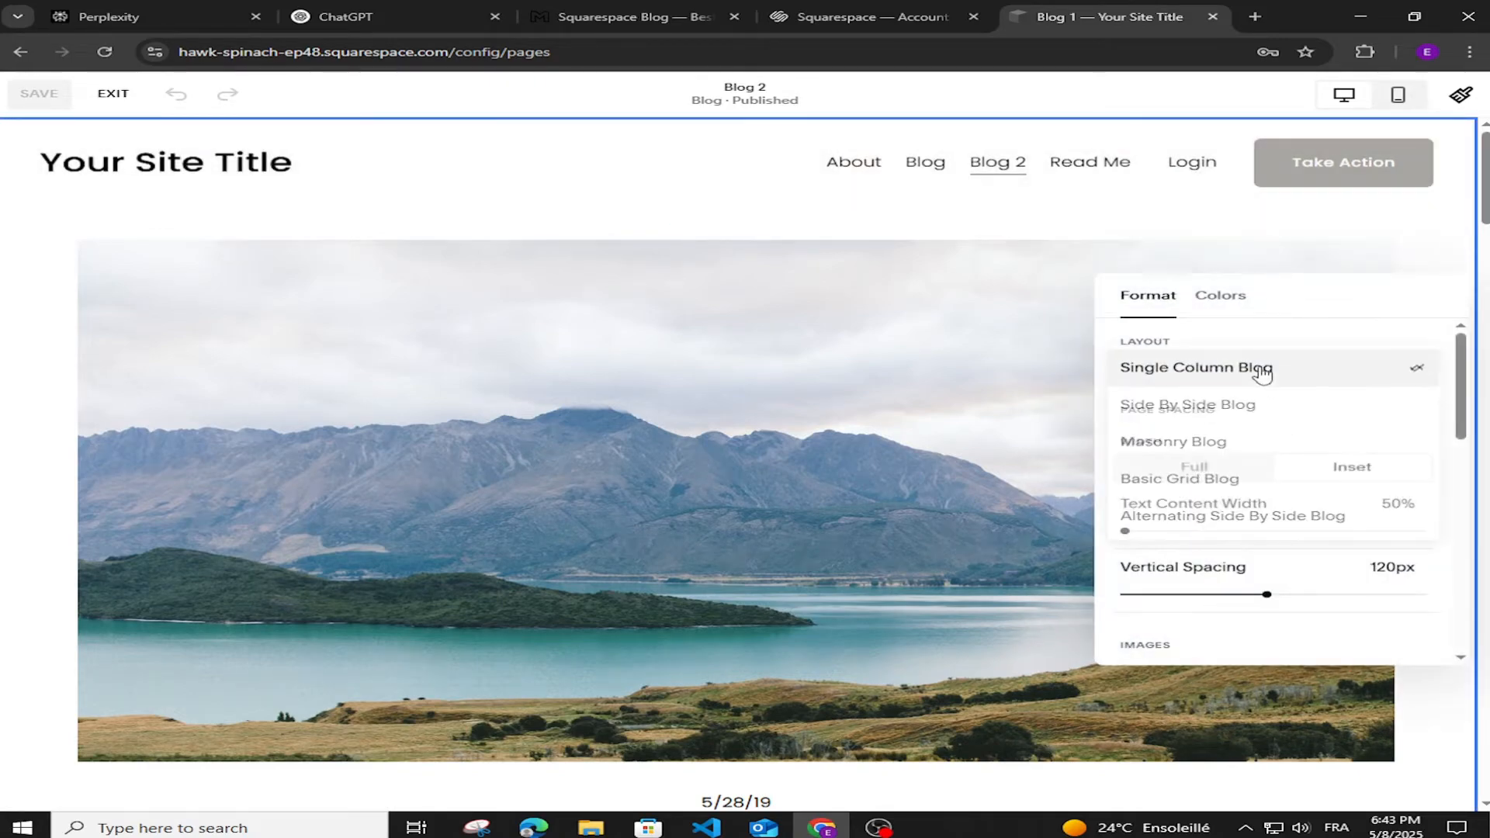
{"action": "left_click", "coordinate": [1179, 479]}
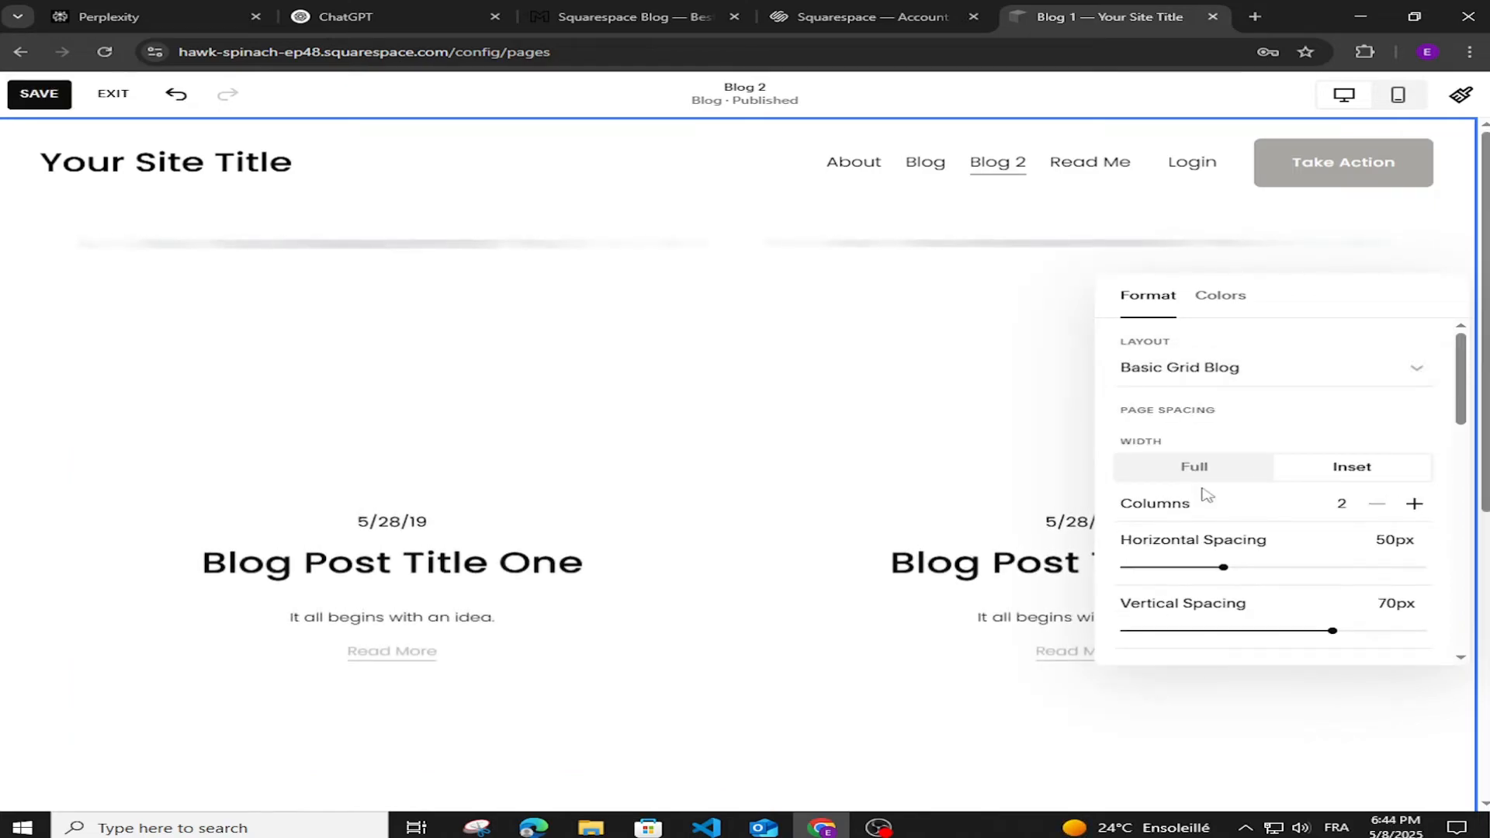
{"action": "left_click", "coordinate": [26, 318]}
Step: Check the post grid on Blog 2, save the layout change and exit the page editor
{"action": "scroll", "coordinate": [1095, 477], "scroll_direction": "down", "scroll_amount": 7}
{"action": "scroll", "coordinate": [1095, 476], "scroll_direction": "up", "scroll_amount": 7}
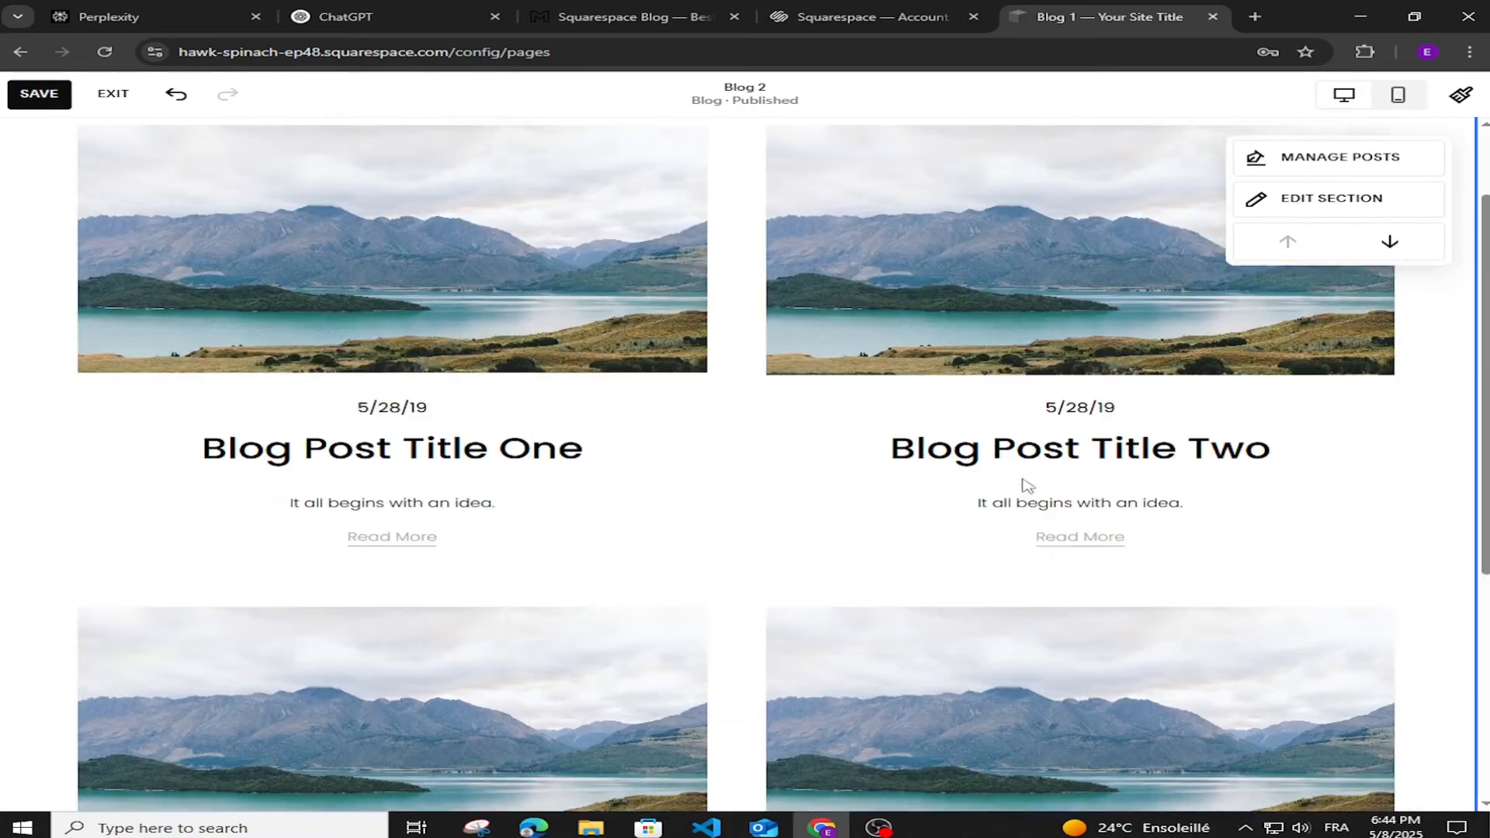
{"action": "scroll", "coordinate": [1021, 489], "scroll_direction": "down", "scroll_amount": 7}
{"action": "scroll", "coordinate": [548, 476], "scroll_direction": "up", "scroll_amount": 7}
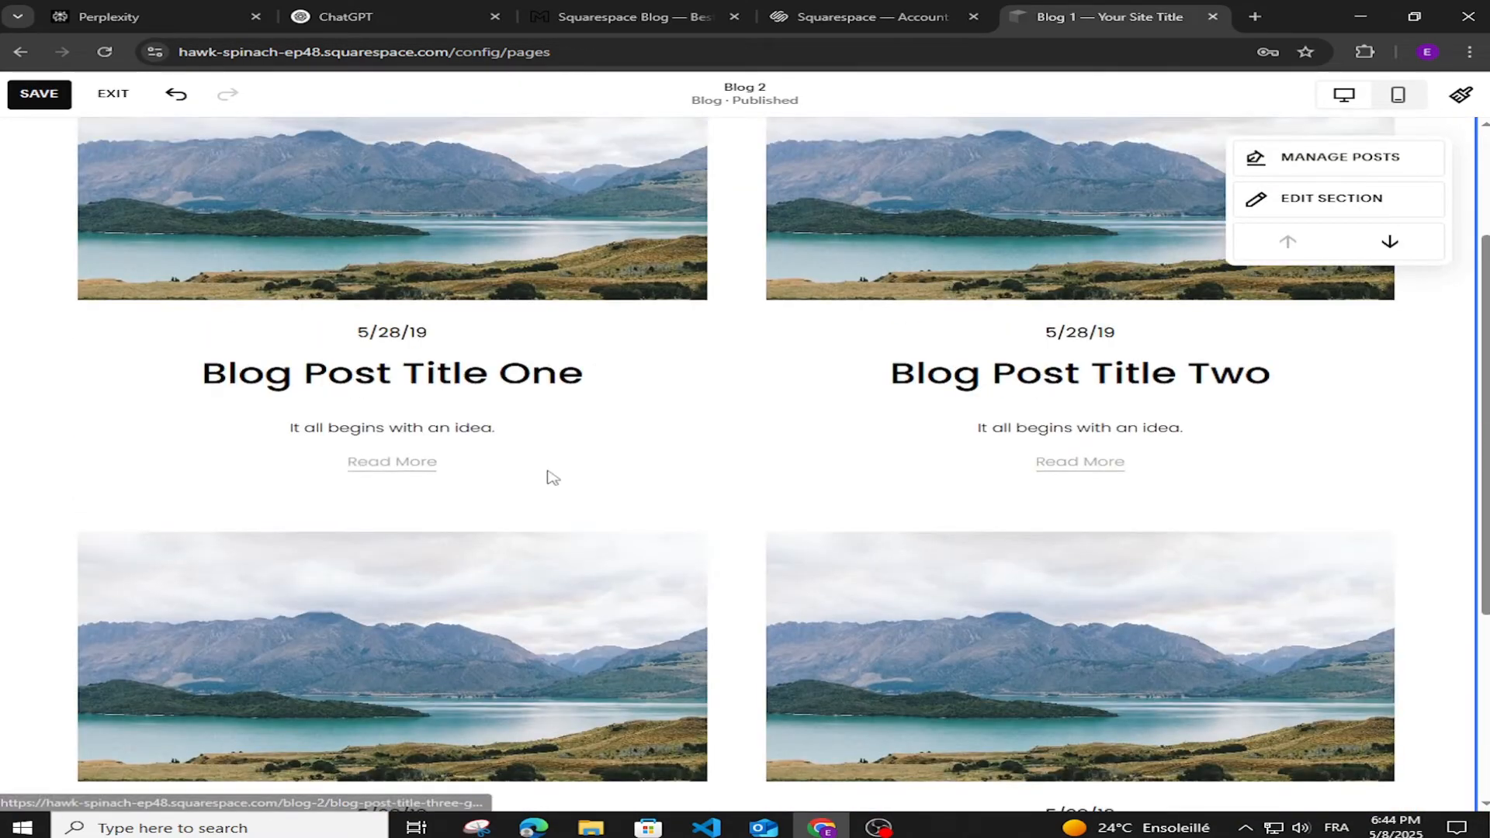
{"action": "left_click", "coordinate": [39, 94]}
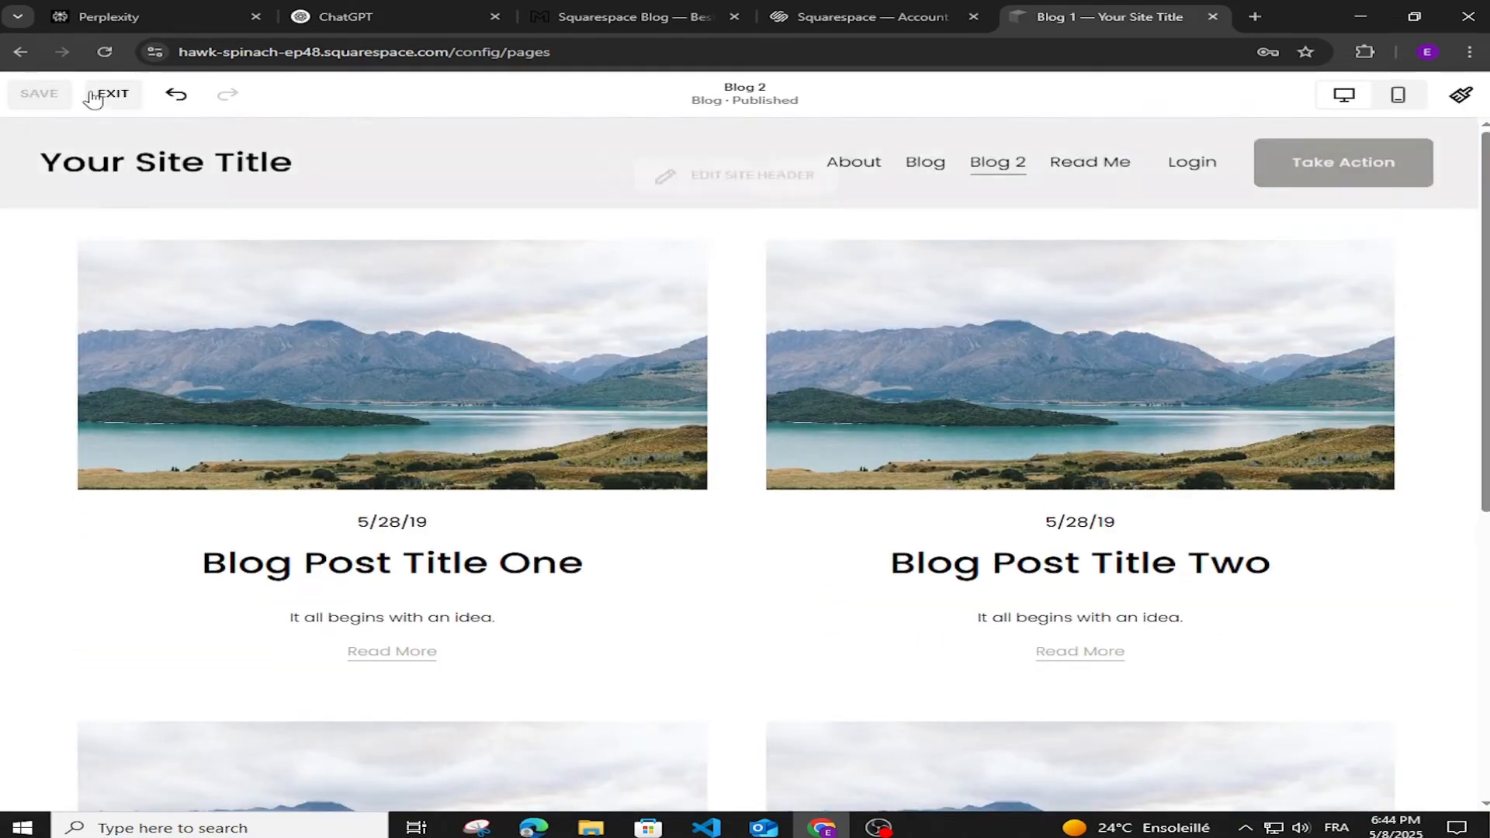
{"action": "left_click", "coordinate": [114, 93]}
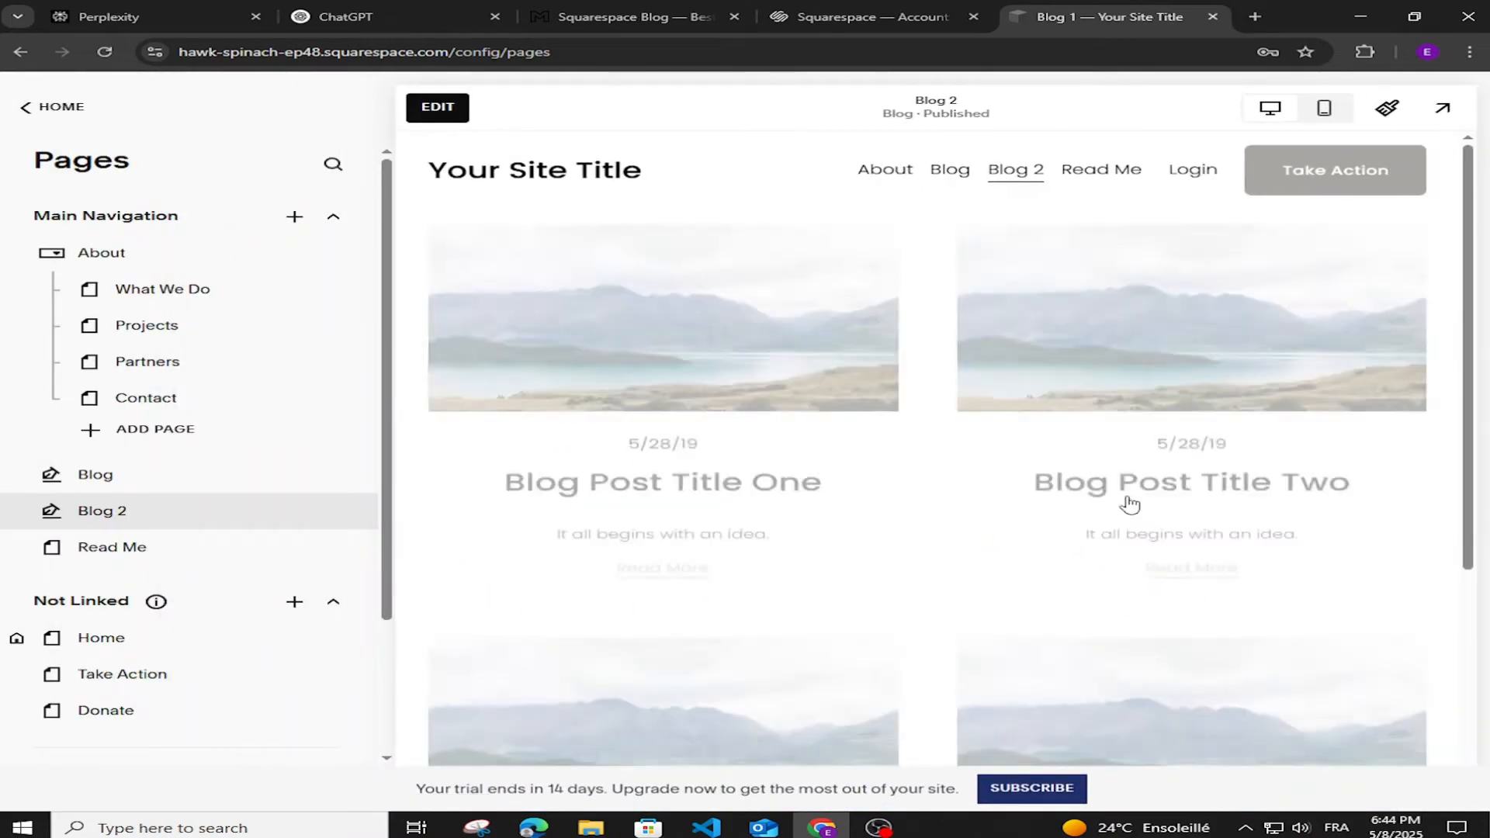
Step: Reopen Blog 2's blog section for editing and apply the Darkest 1 color theme
{"action": "scroll", "coordinate": [1250, 522], "scroll_direction": "down", "scroll_amount": 5}
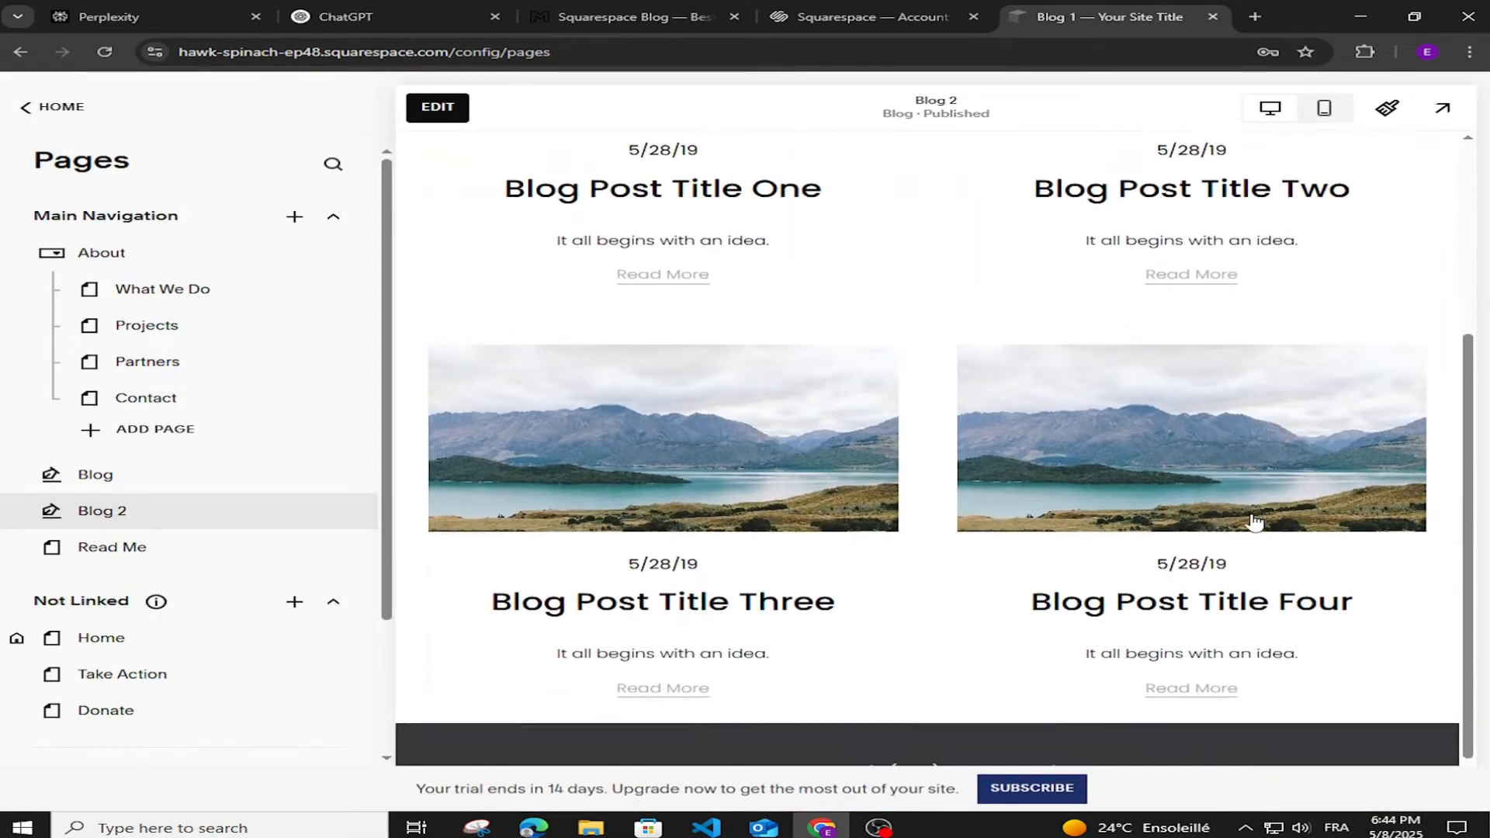
{"action": "scroll", "coordinate": [944, 459], "scroll_direction": "up", "scroll_amount": 4}
{"action": "scroll", "coordinate": [978, 510], "scroll_direction": "up", "scroll_amount": 1}
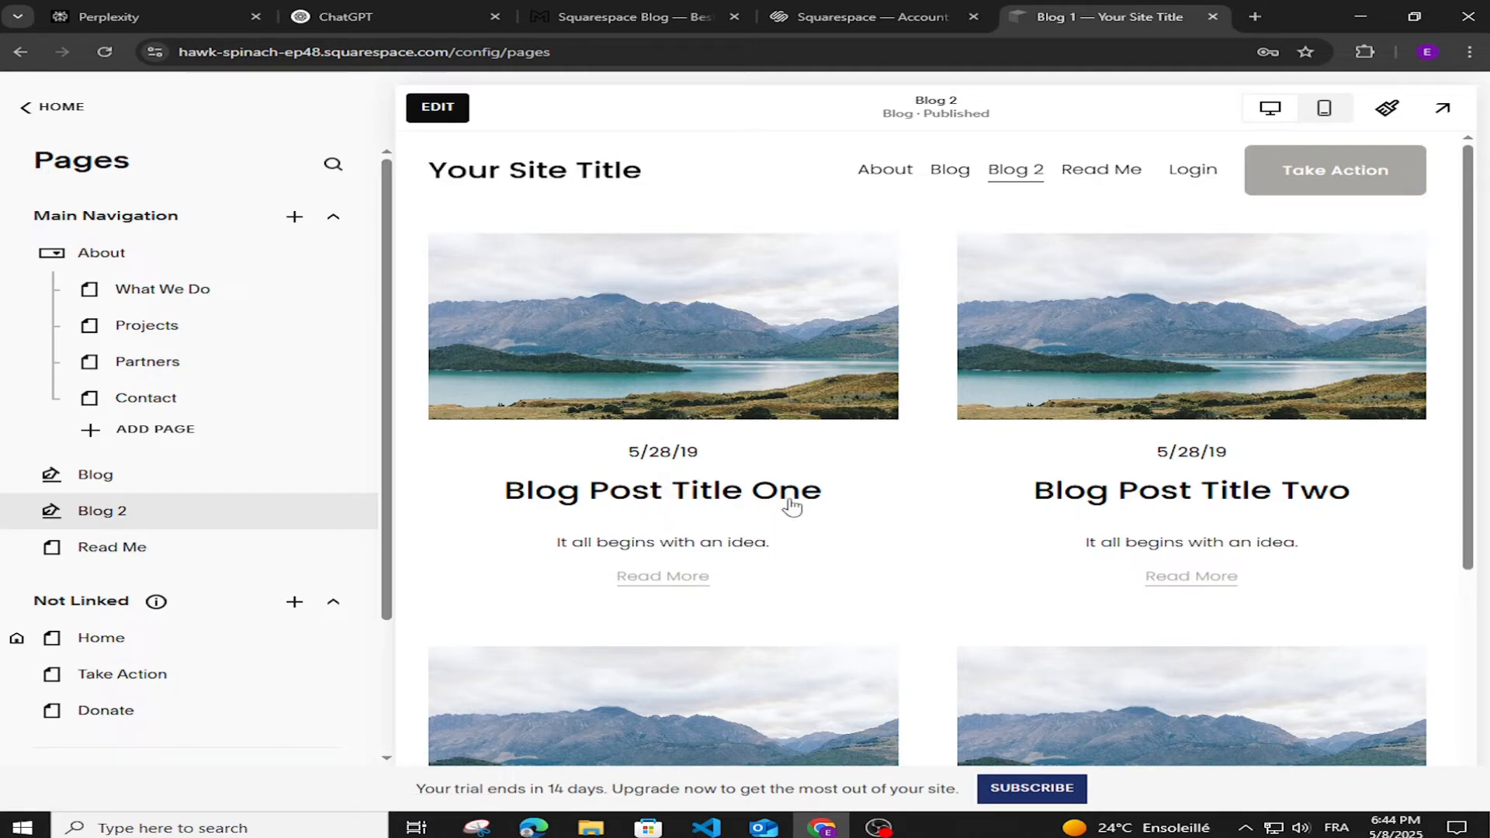
{"action": "left_click", "coordinate": [437, 108]}
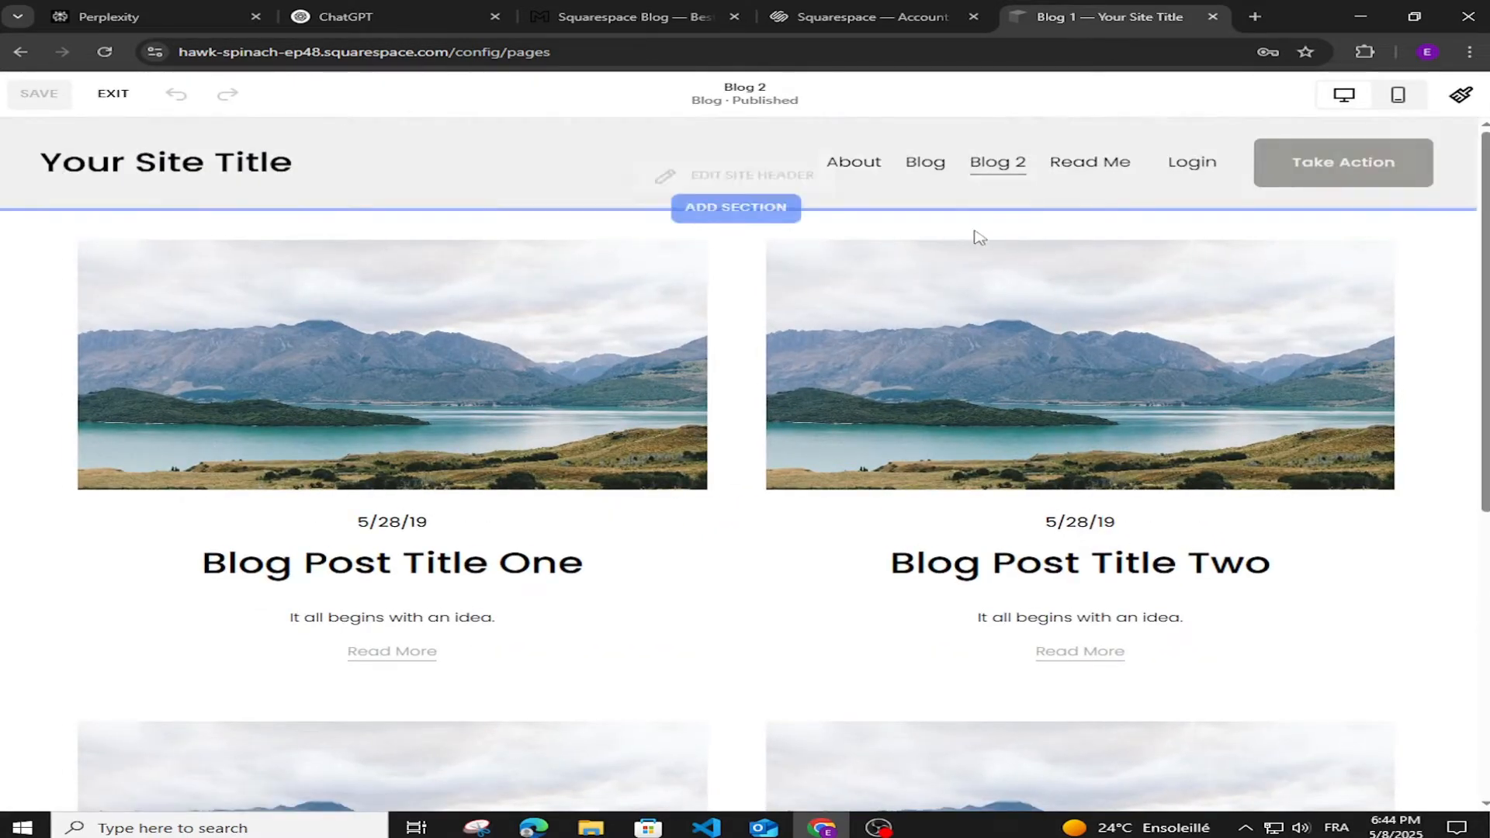
{"action": "mouse_move", "coordinate": [1106, 275]}
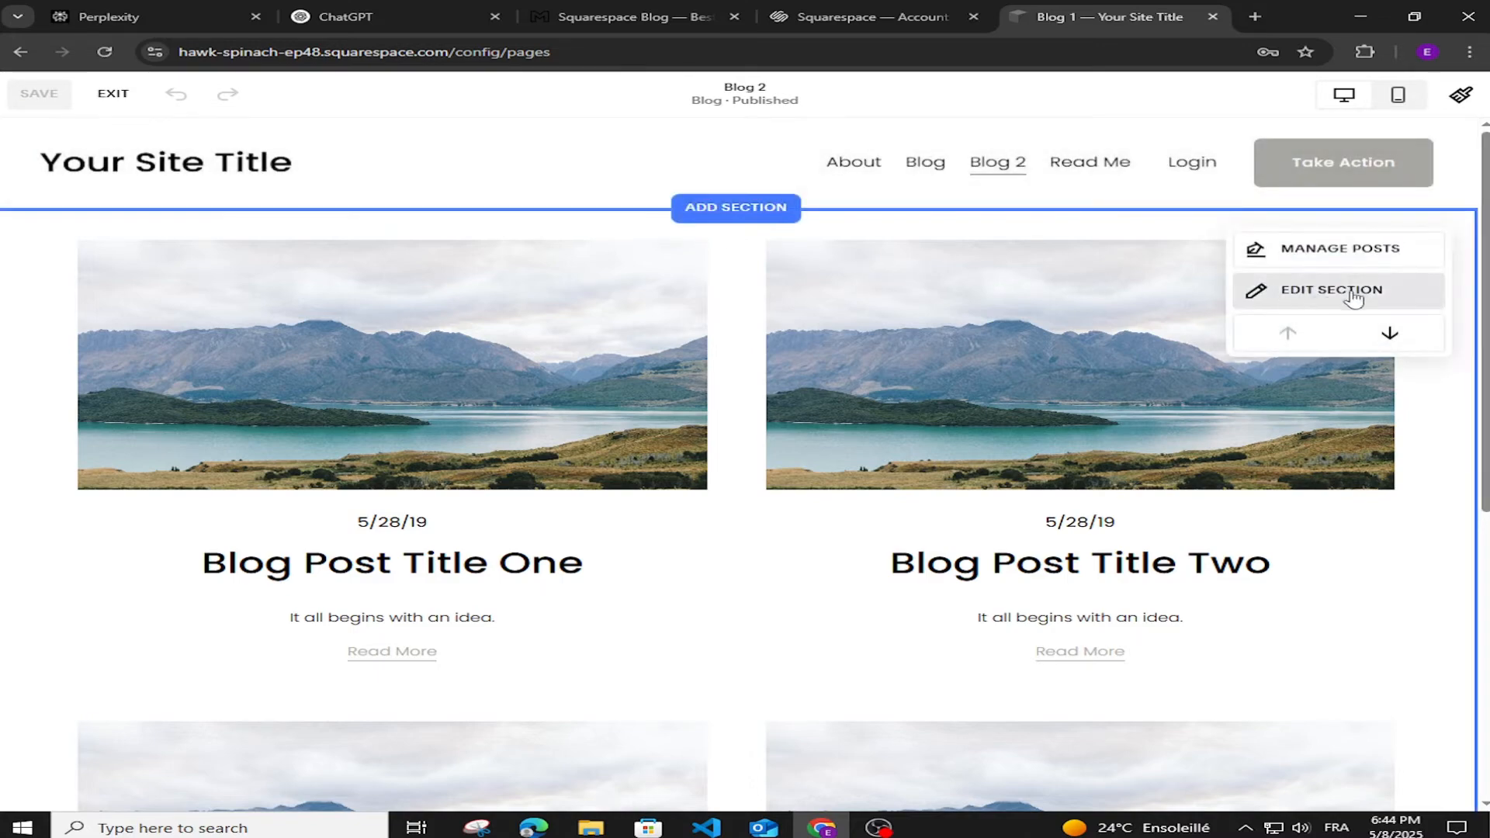
{"action": "left_click", "coordinate": [1353, 293]}
{"action": "left_click", "coordinate": [1234, 307]}
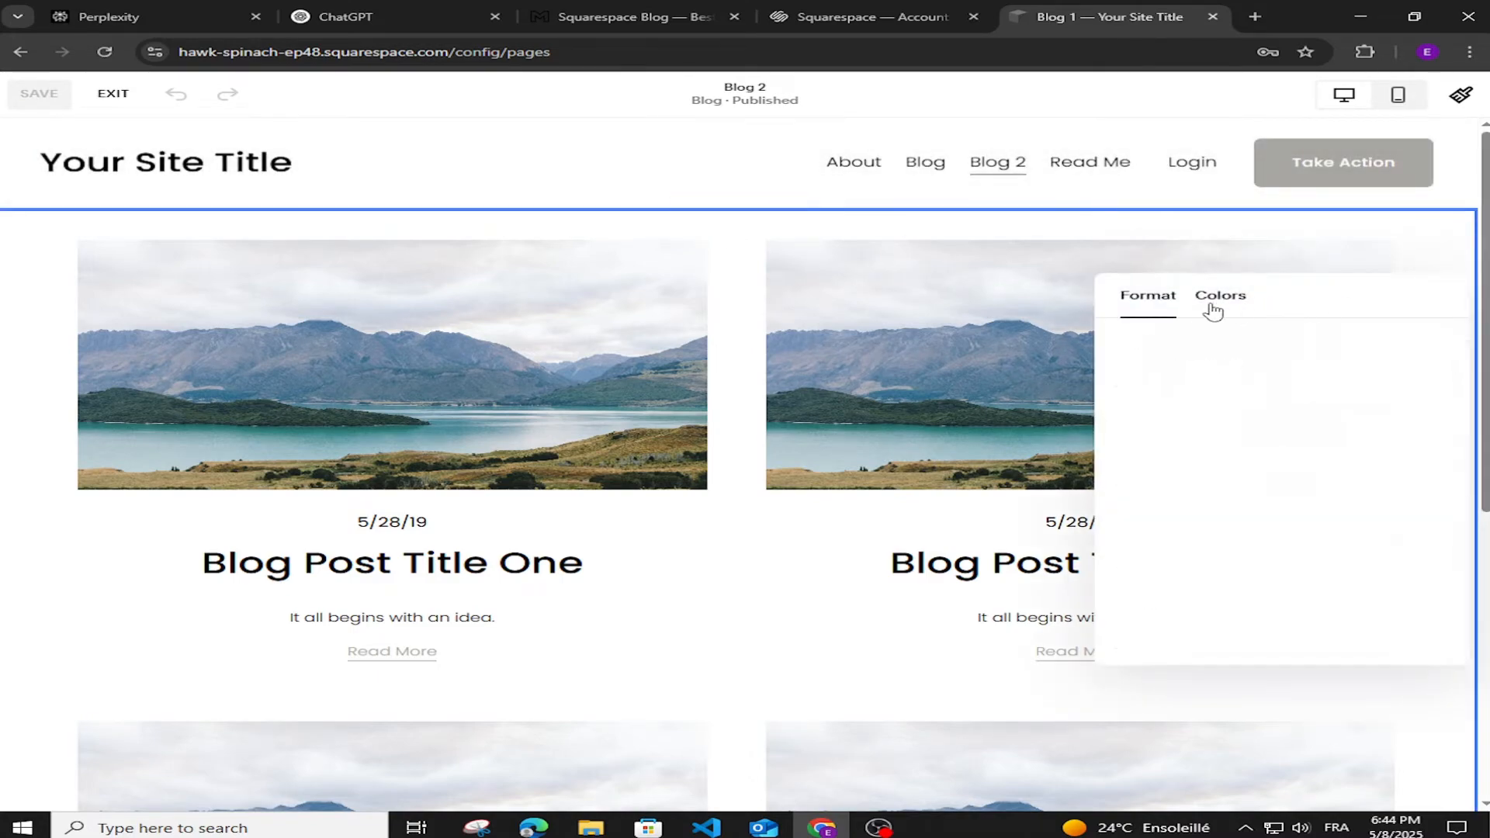
{"action": "scroll", "coordinate": [1273, 489], "scroll_direction": "down", "scroll_amount": 3}
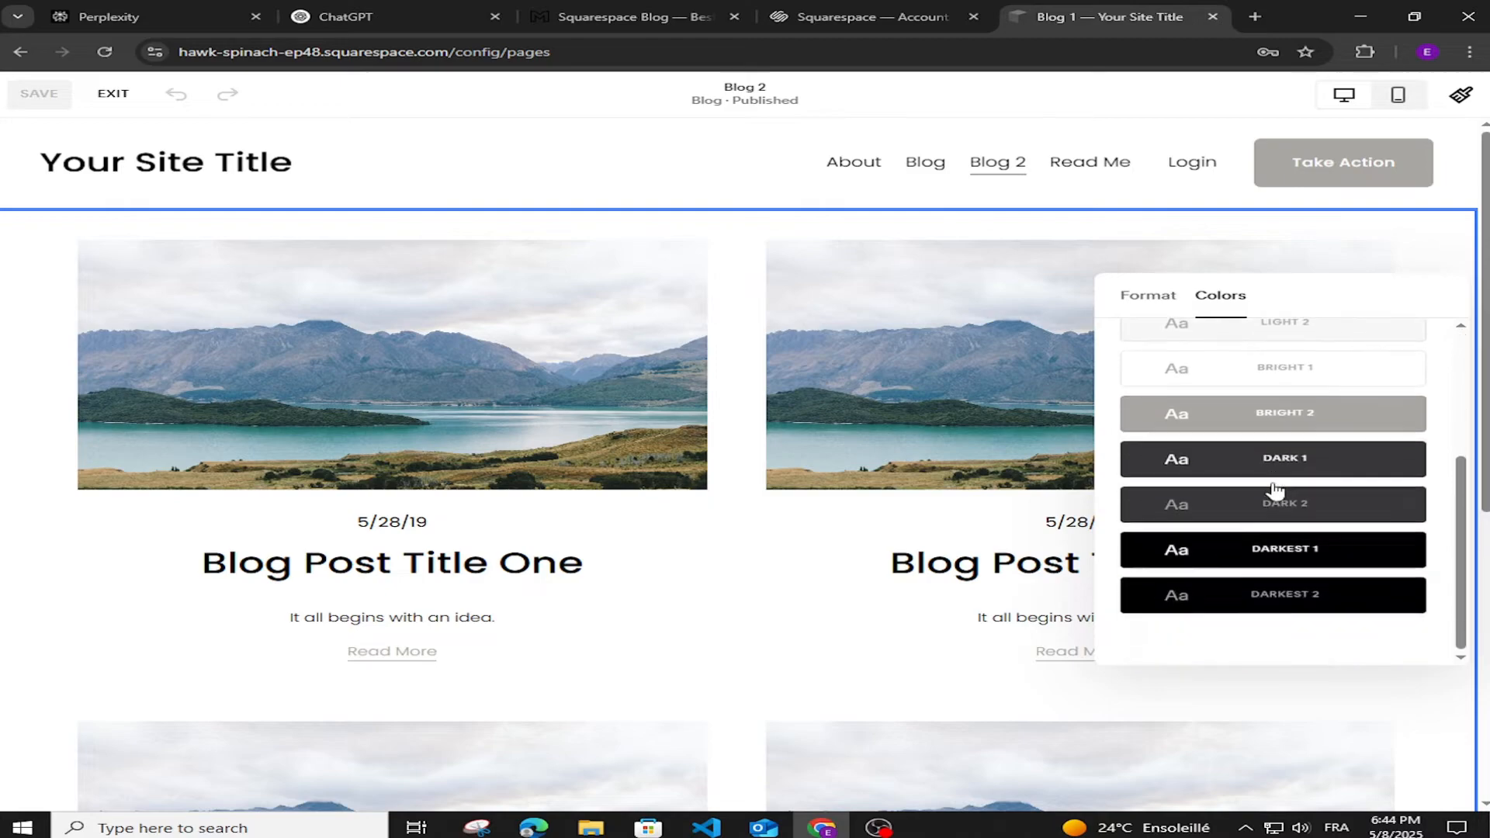
{"action": "left_click", "coordinate": [1284, 564]}
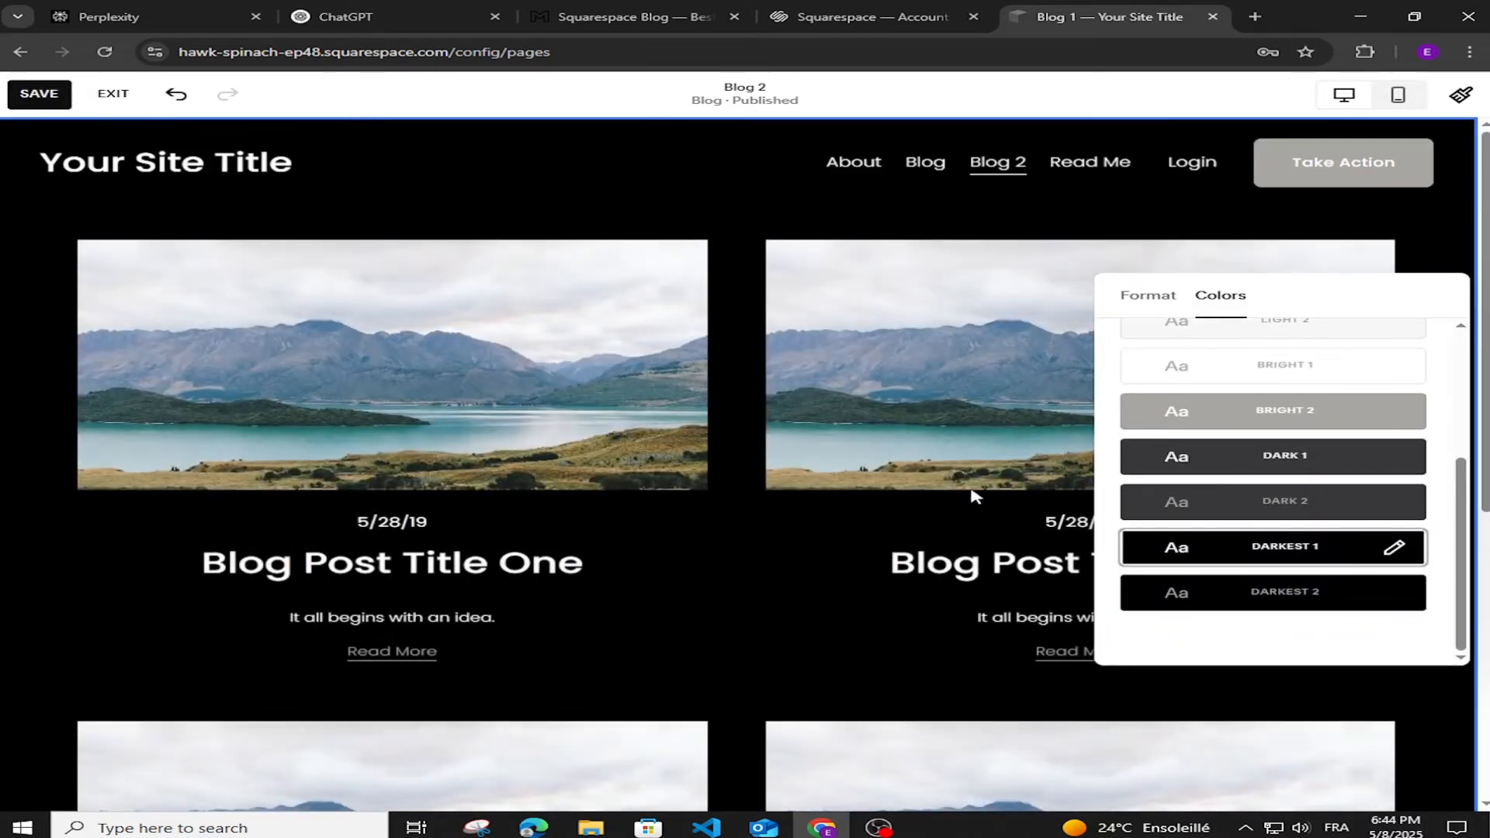
Step: Hide the post excerpts in Blog 2's grid and set the title spacing to 36px
{"action": "left_click", "coordinate": [1170, 307]}
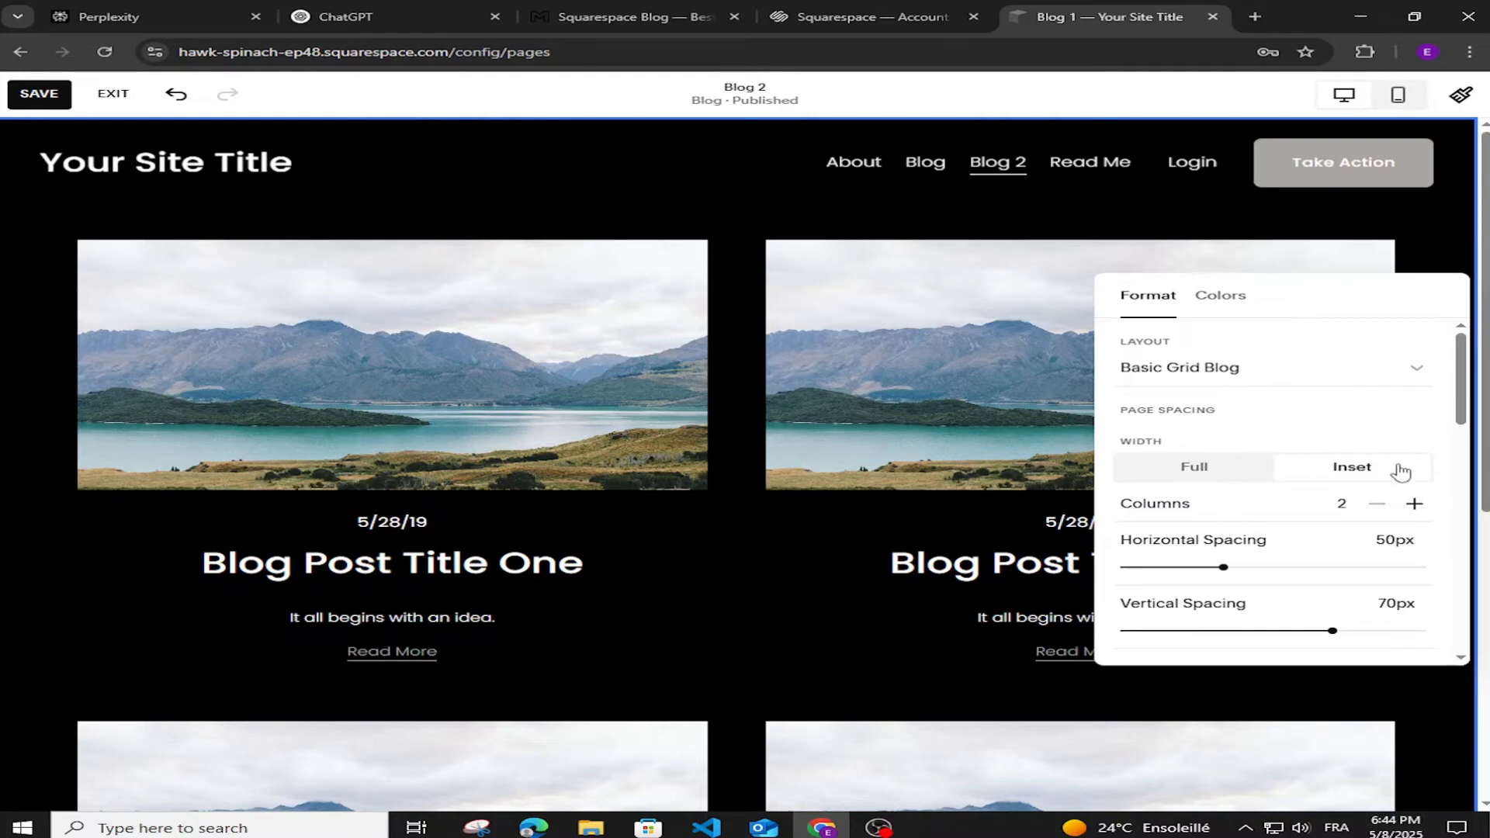
{"action": "scroll", "coordinate": [1264, 466], "scroll_direction": "down", "scroll_amount": 5}
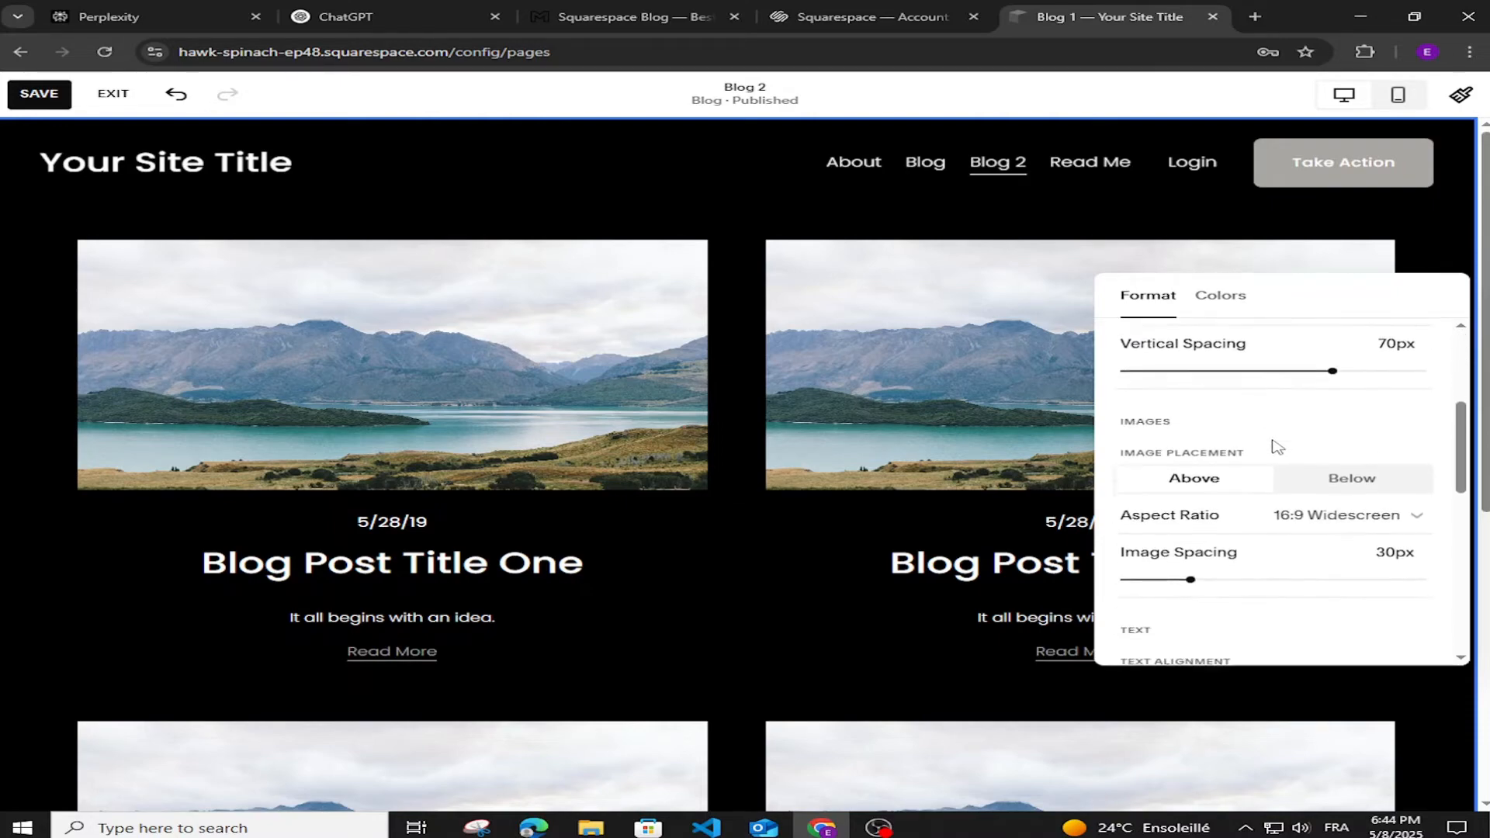
{"action": "scroll", "coordinate": [1257, 483], "scroll_direction": "down", "scroll_amount": 3}
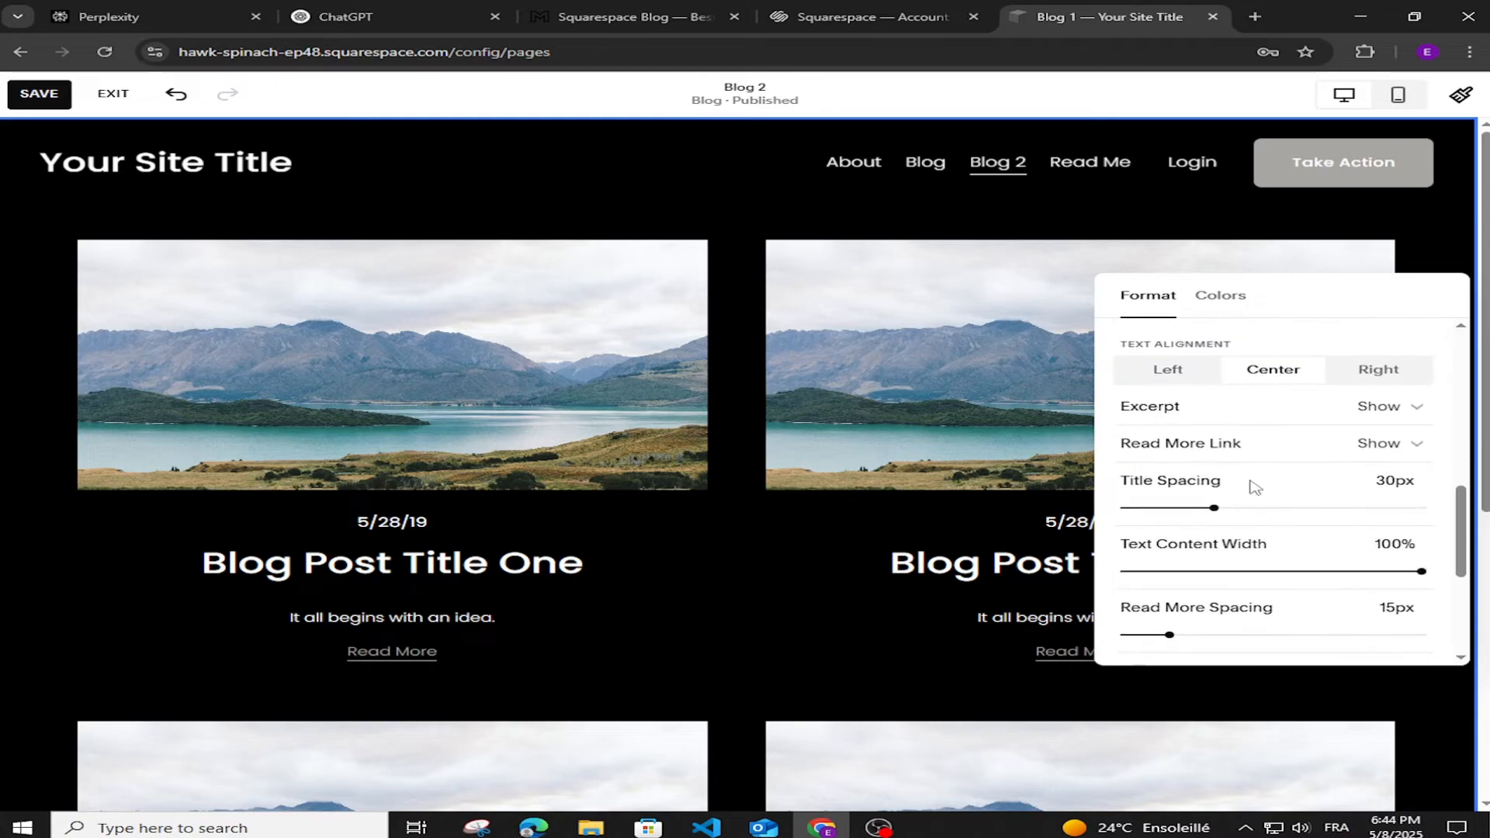
{"action": "left_click", "coordinate": [1396, 409]}
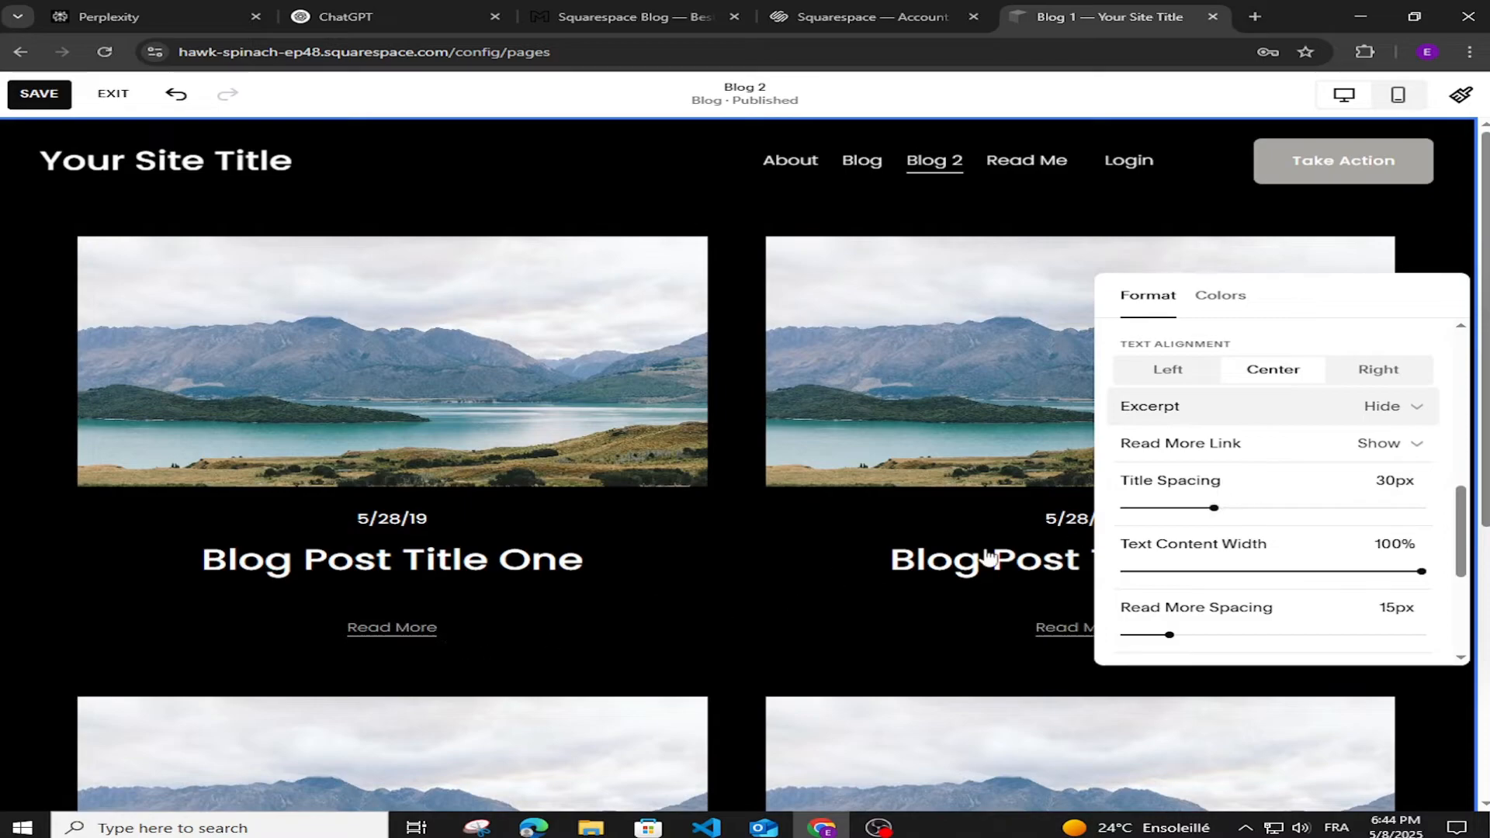
{"action": "scroll", "coordinate": [1241, 509], "scroll_direction": "down", "scroll_amount": 1}
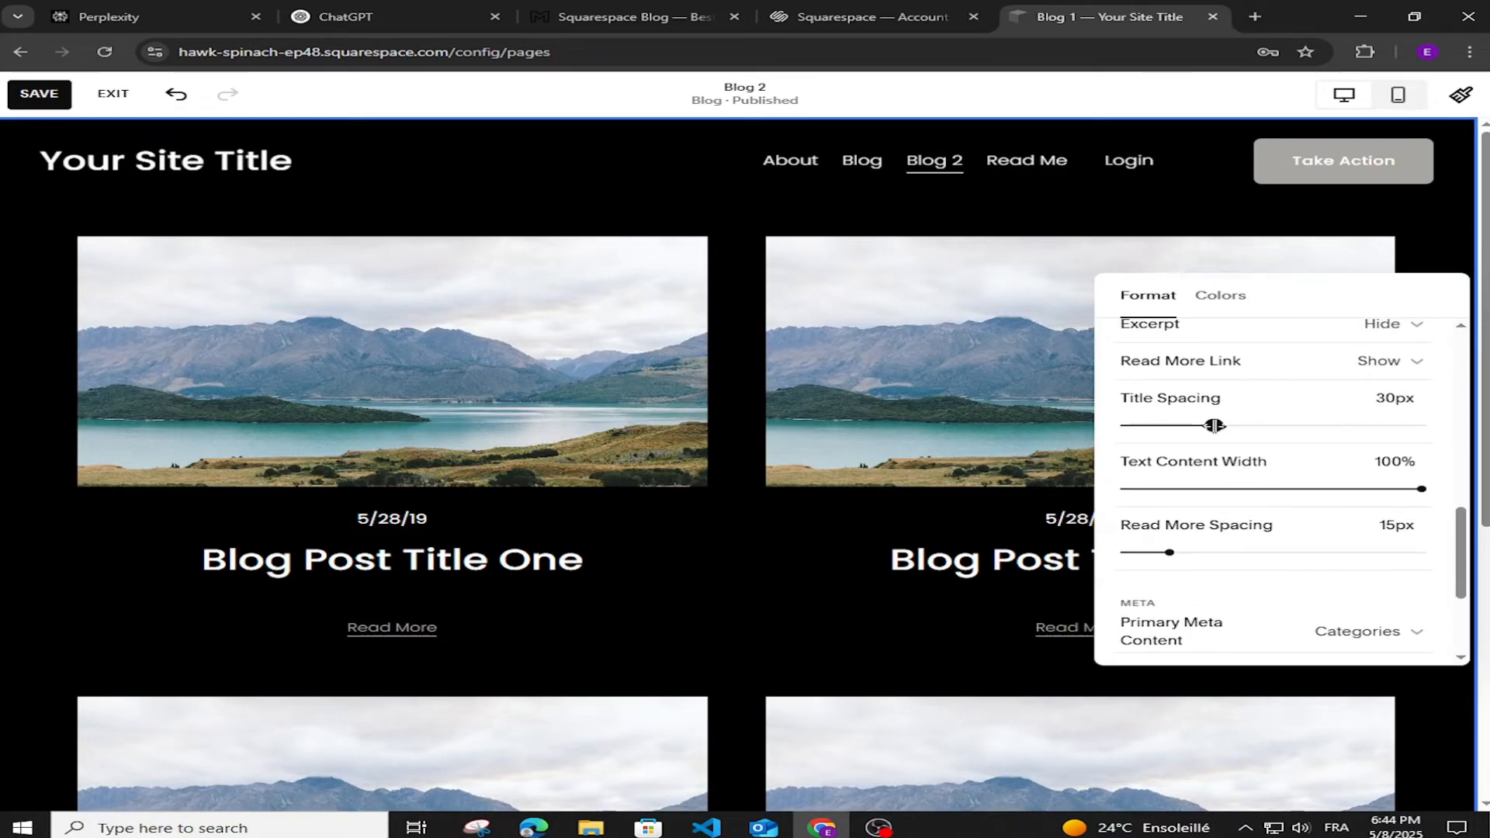
{"action": "left_click_drag", "start_coordinate": [1214, 425], "coordinate": [1231, 425]}
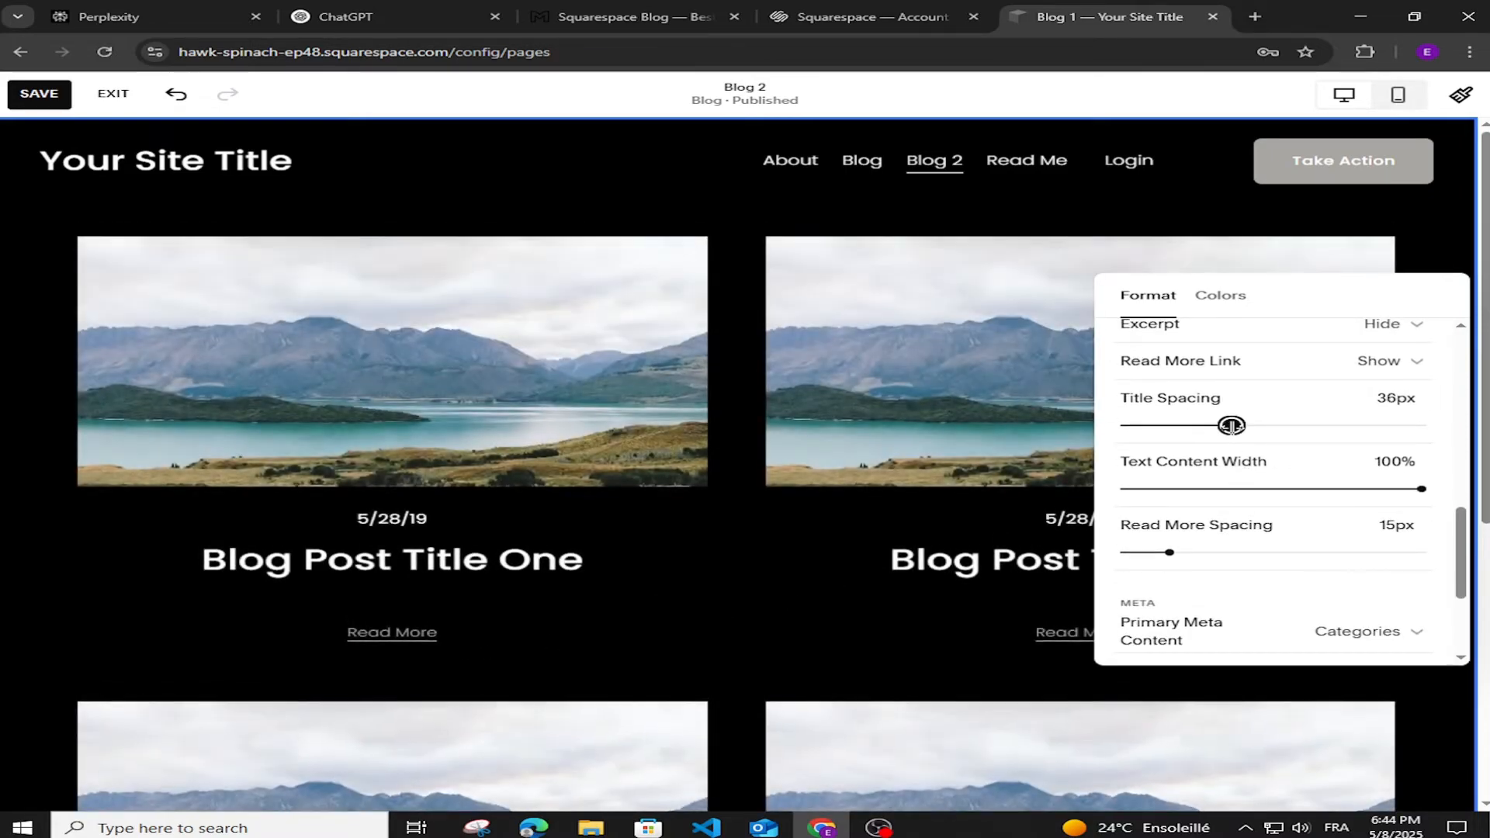
Step: Review the remaining format settings, set Blog 2's grid to 3 columns and save the page
{"action": "scroll", "coordinate": [1311, 532], "scroll_direction": "down", "scroll_amount": 1}
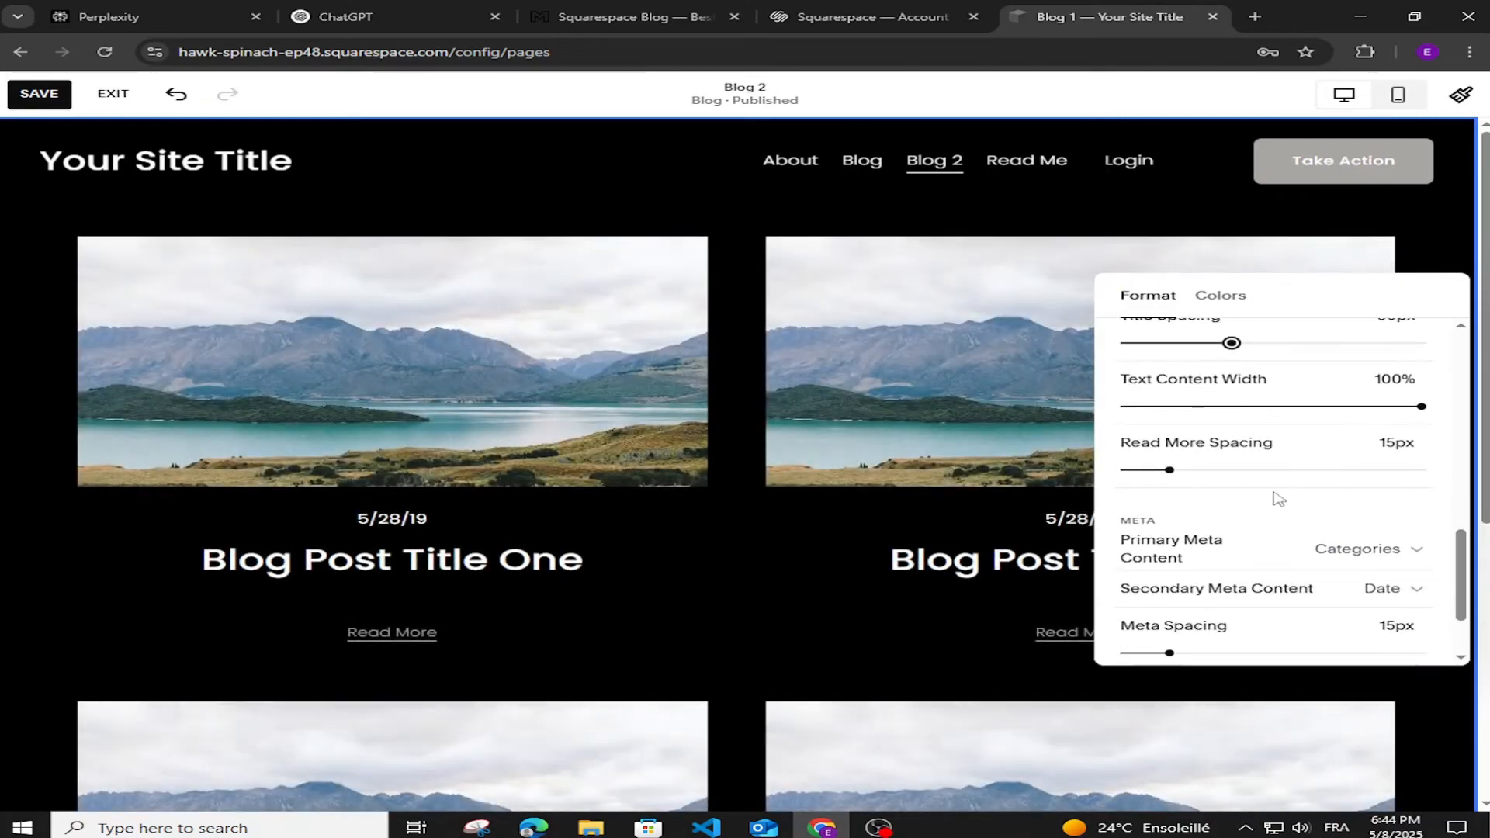
{"action": "scroll", "coordinate": [1180, 477], "scroll_direction": "down", "scroll_amount": 2}
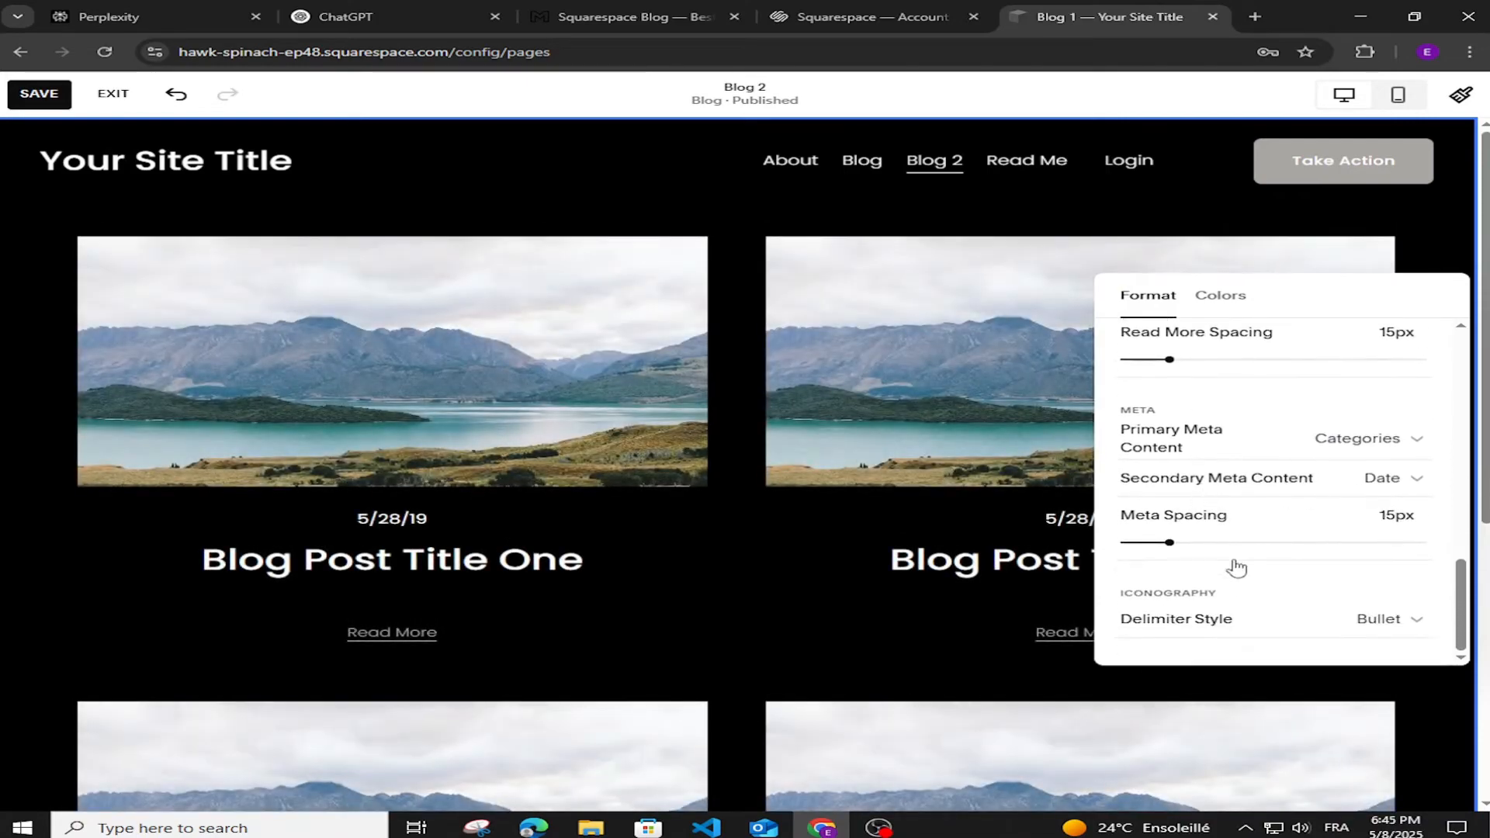
{"action": "scroll", "coordinate": [1248, 626], "scroll_direction": "up", "scroll_amount": 7}
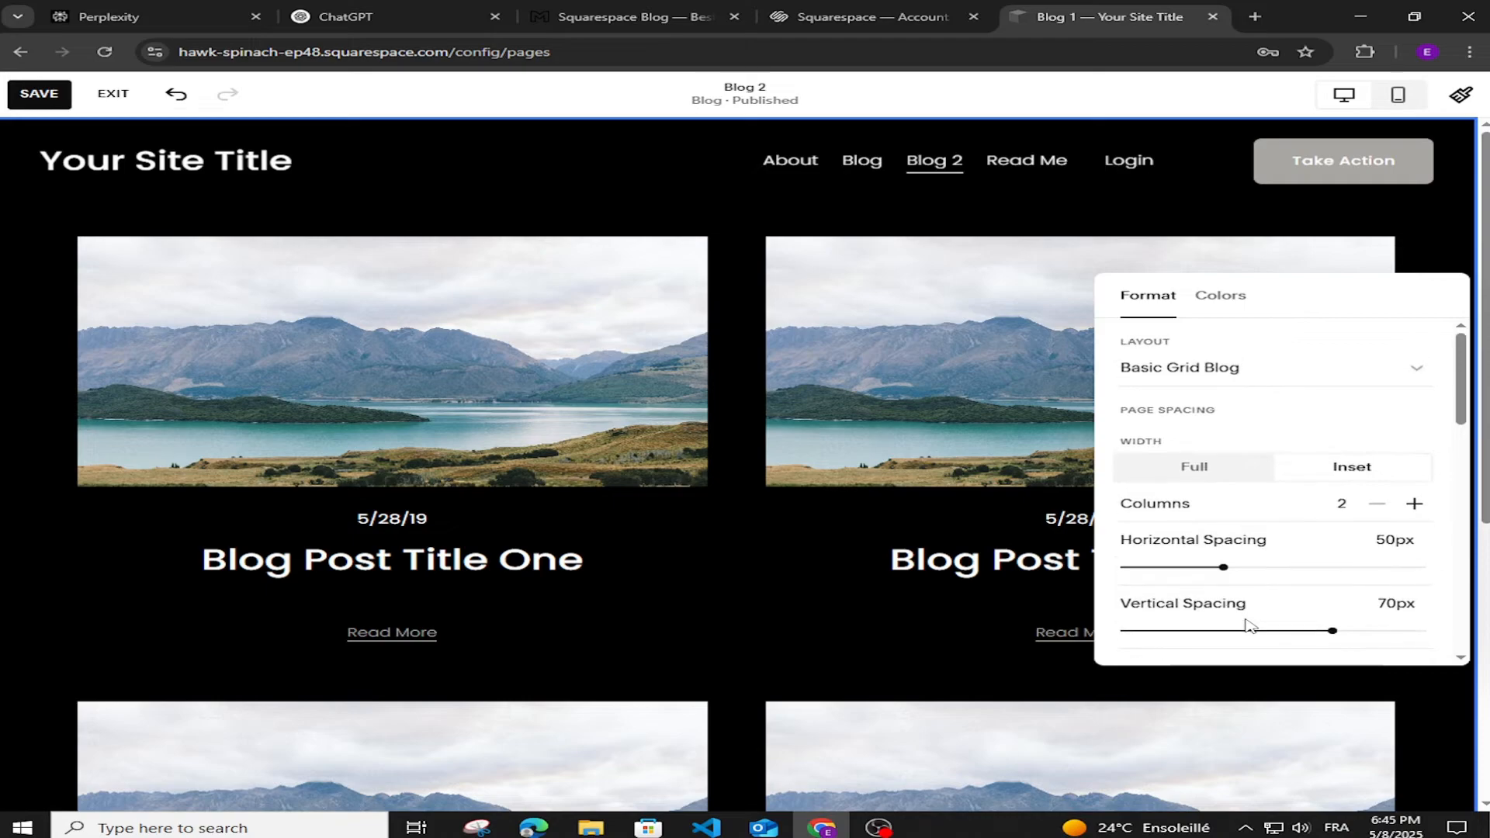
{"action": "scroll", "coordinate": [1266, 523], "scroll_direction": "down", "scroll_amount": 1}
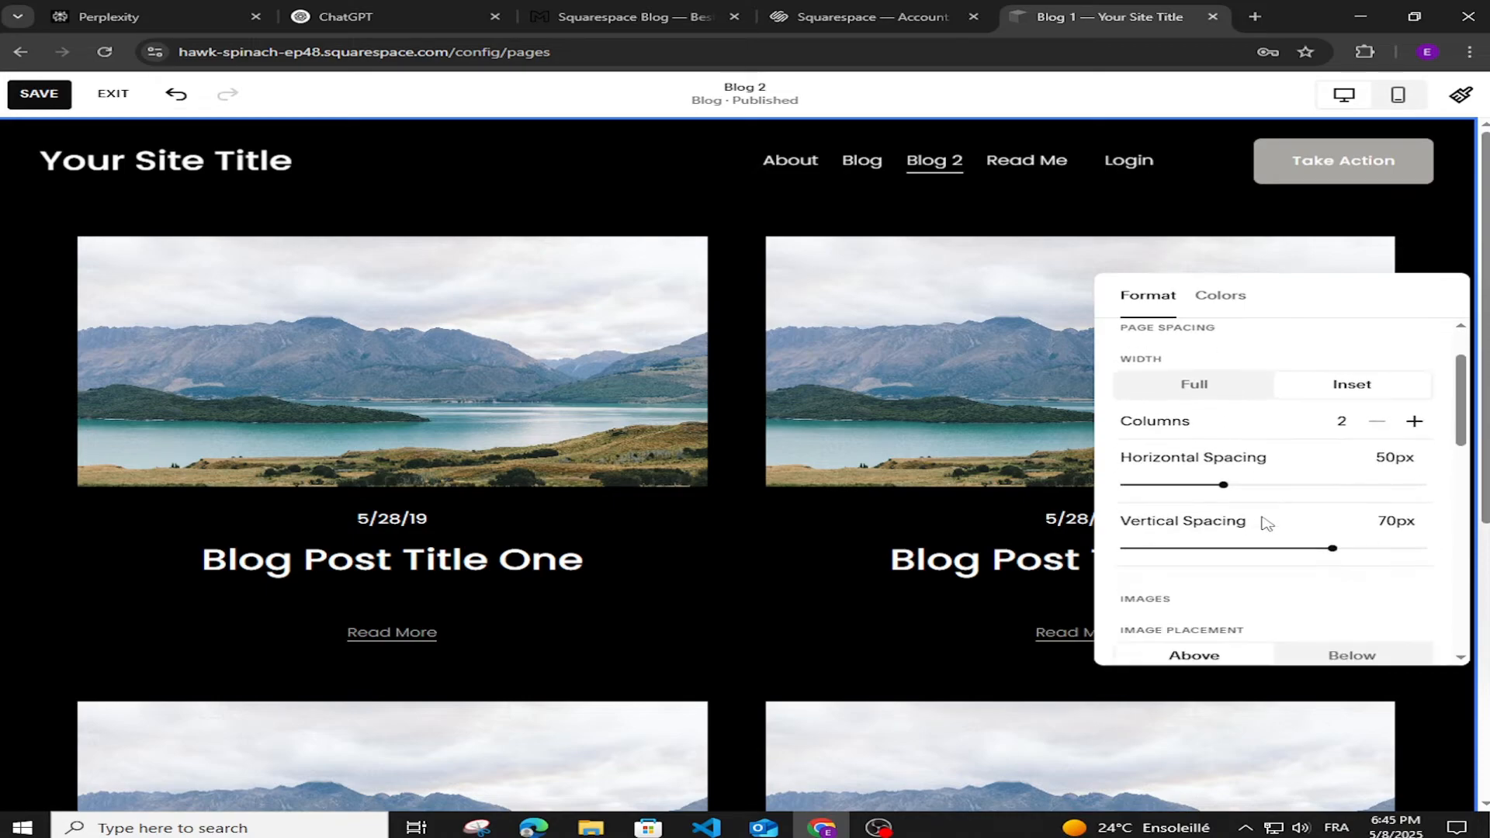
{"action": "left_click", "coordinate": [1414, 422]}
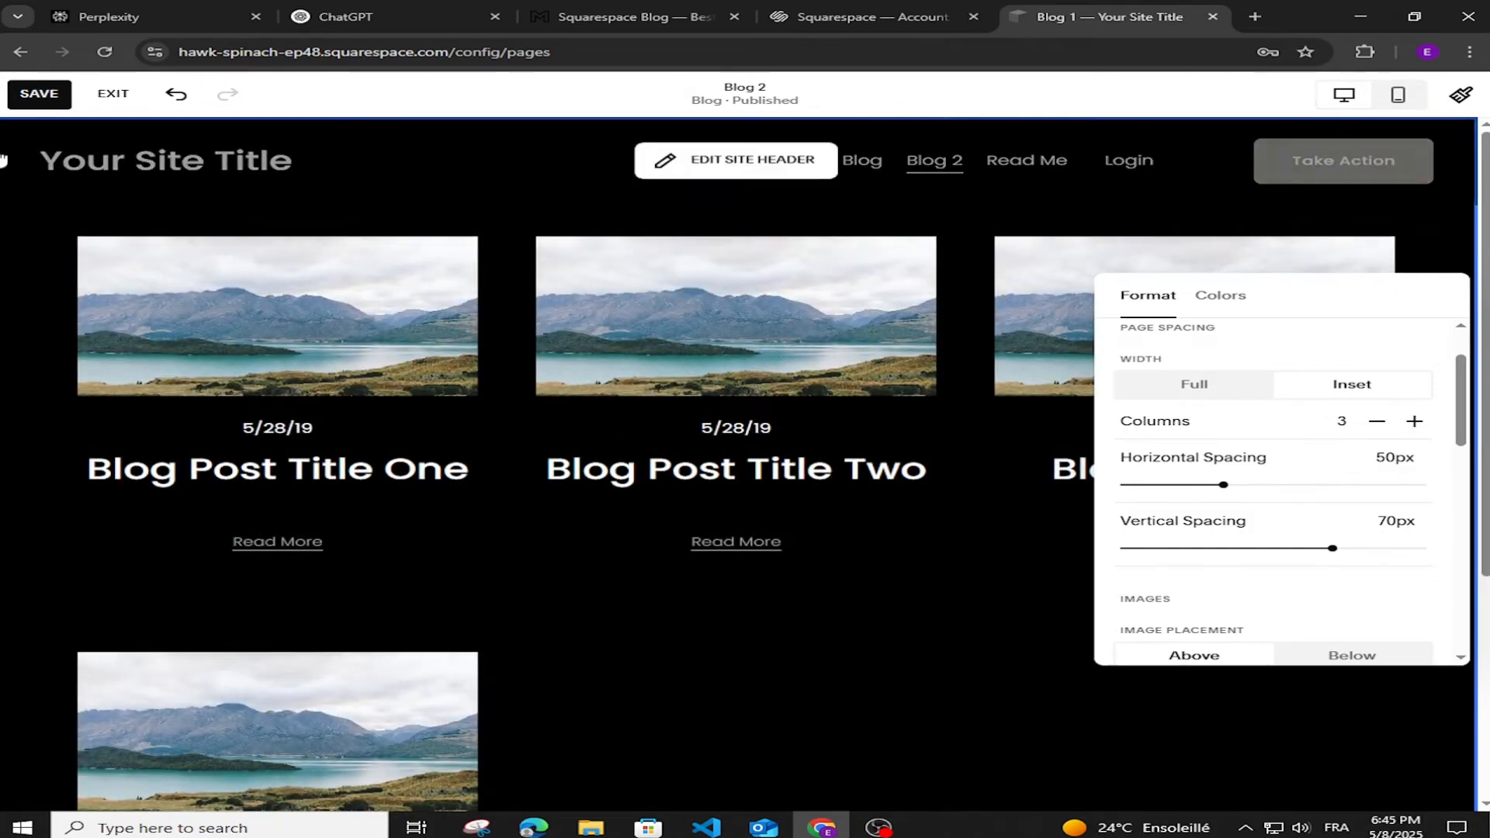
{"action": "left_click", "coordinate": [39, 93]}
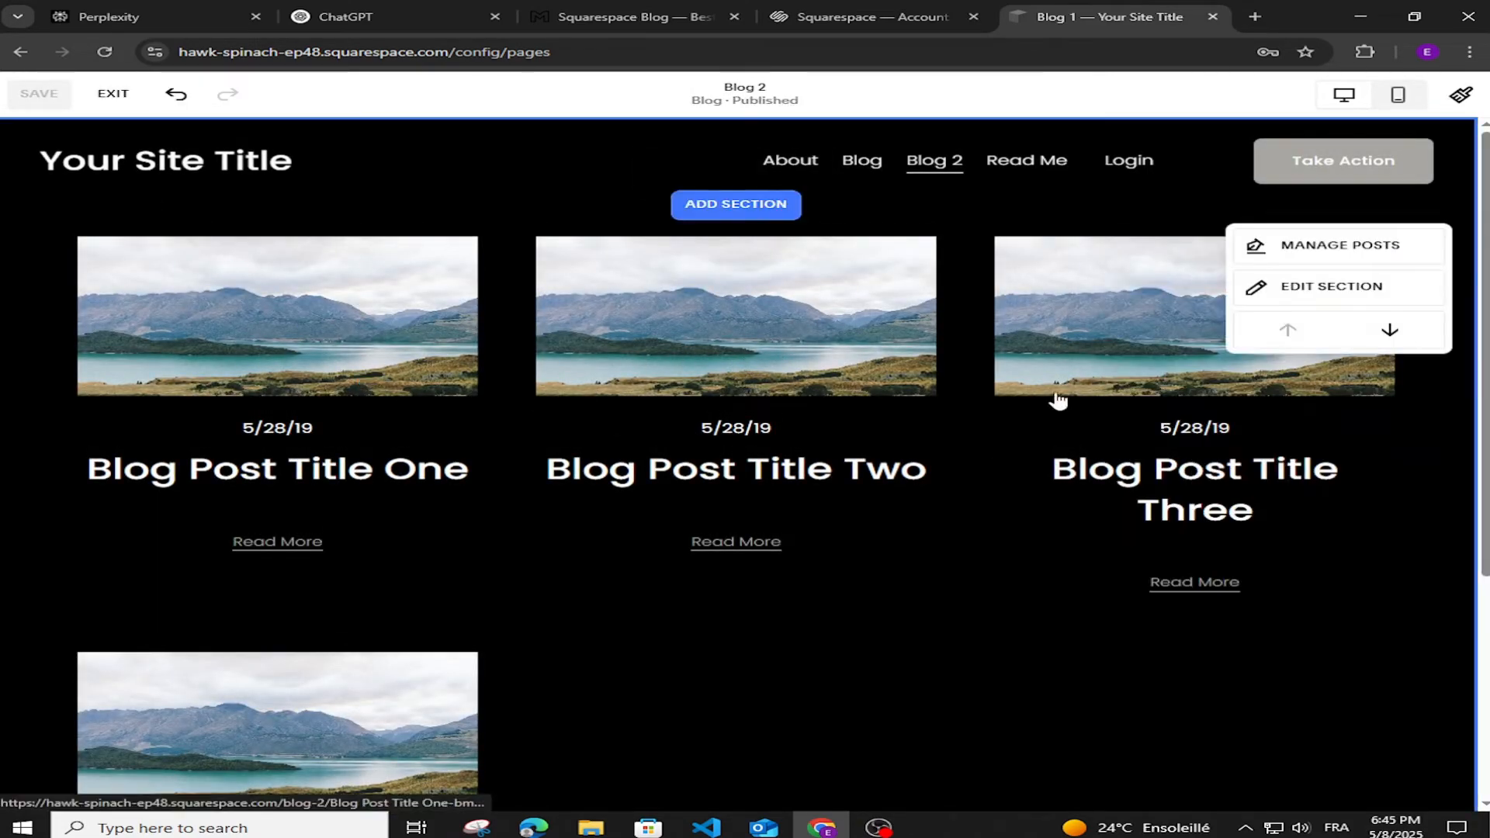
Step: Exit the editor, return to the site's main dashboard and open Blog Post Title One from the Blog 2 preview
{"action": "scroll", "coordinate": [1032, 481], "scroll_direction": "down", "scroll_amount": 4}
{"action": "scroll", "coordinate": [993, 582], "scroll_direction": "up", "scroll_amount": 4}
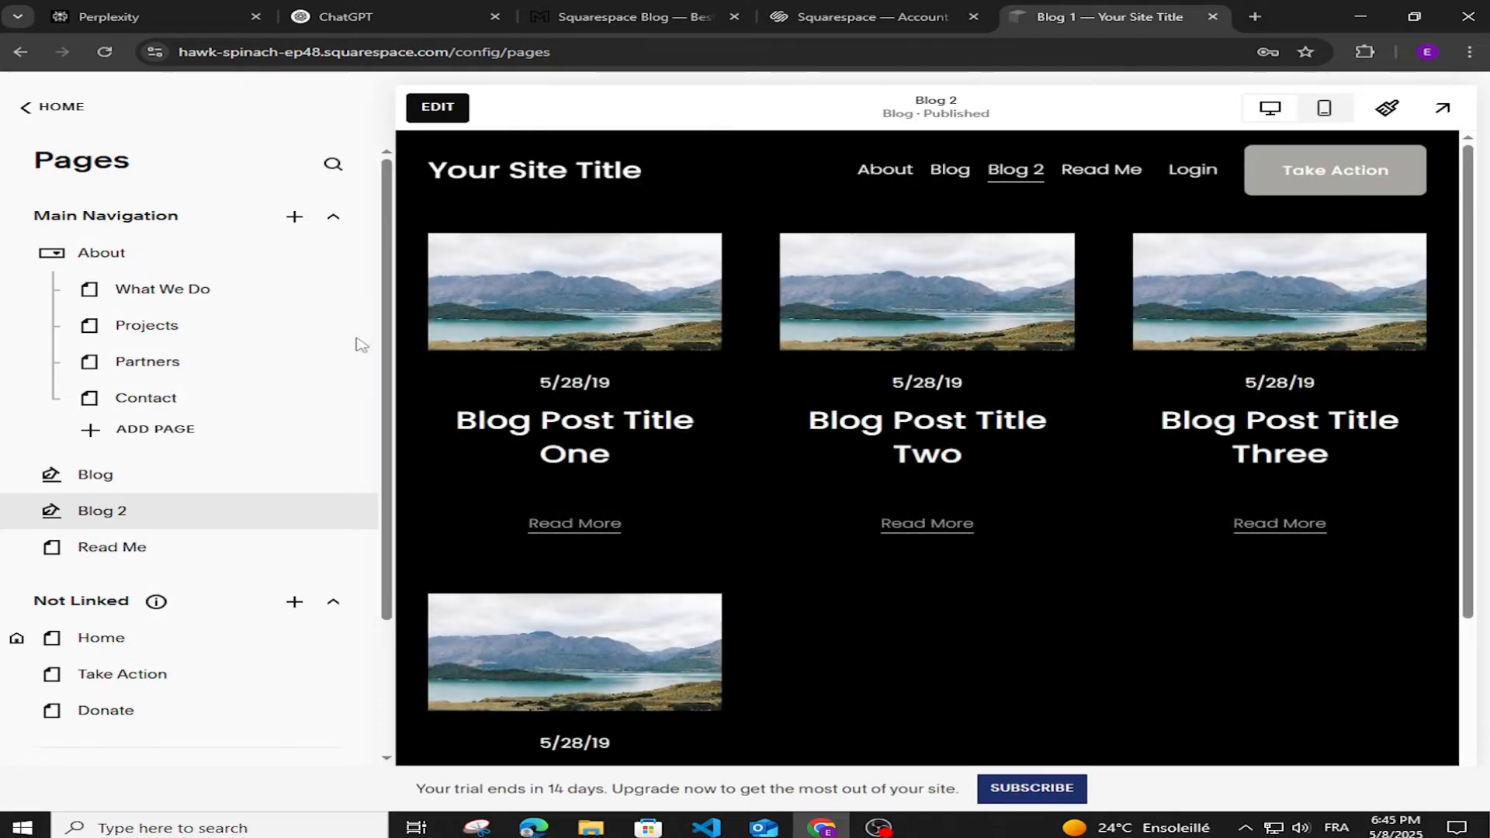
{"action": "left_click", "coordinate": [61, 107]}
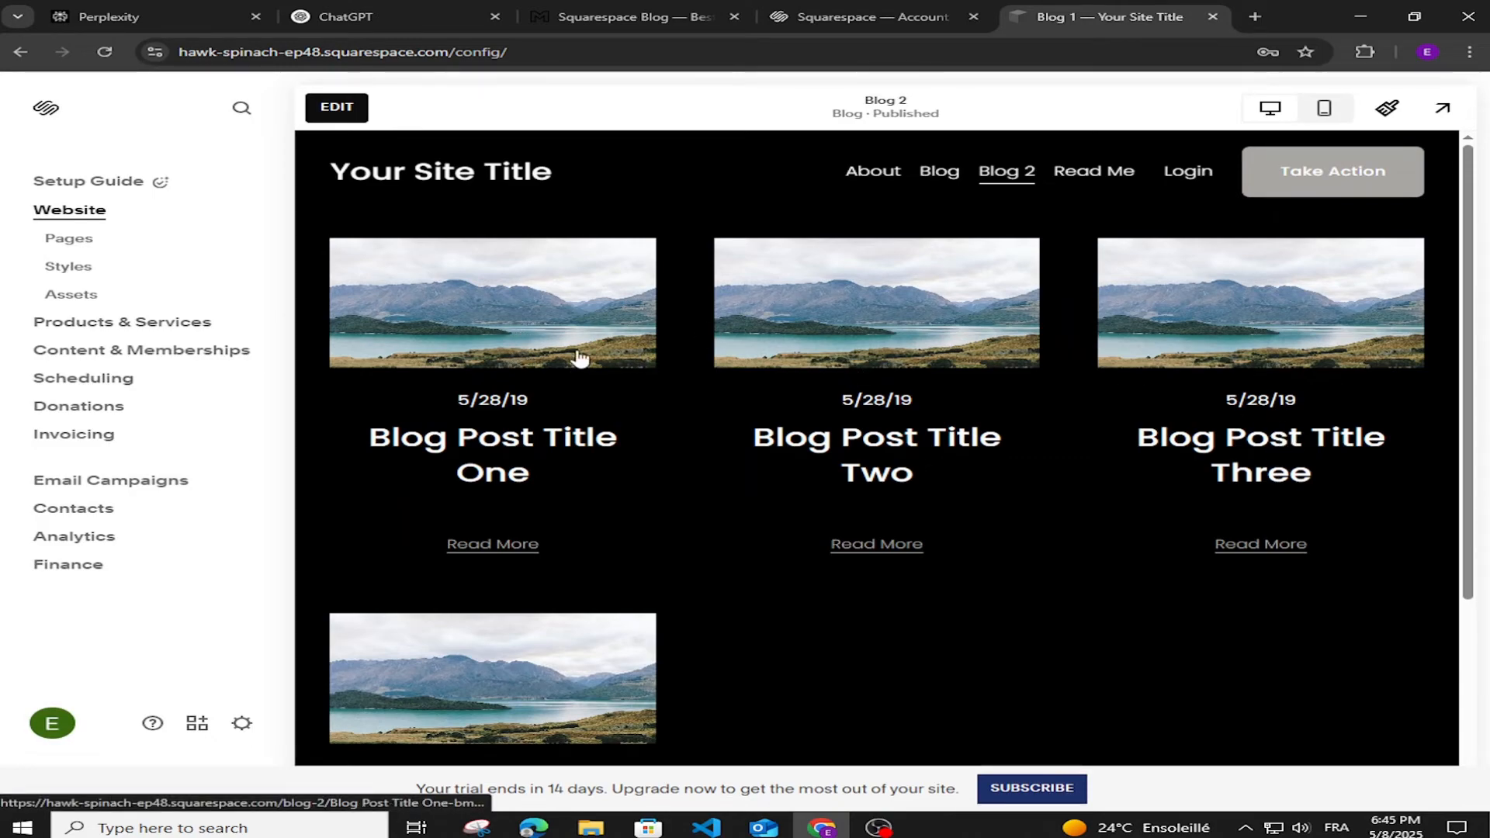
{"action": "left_click", "coordinate": [552, 347]}
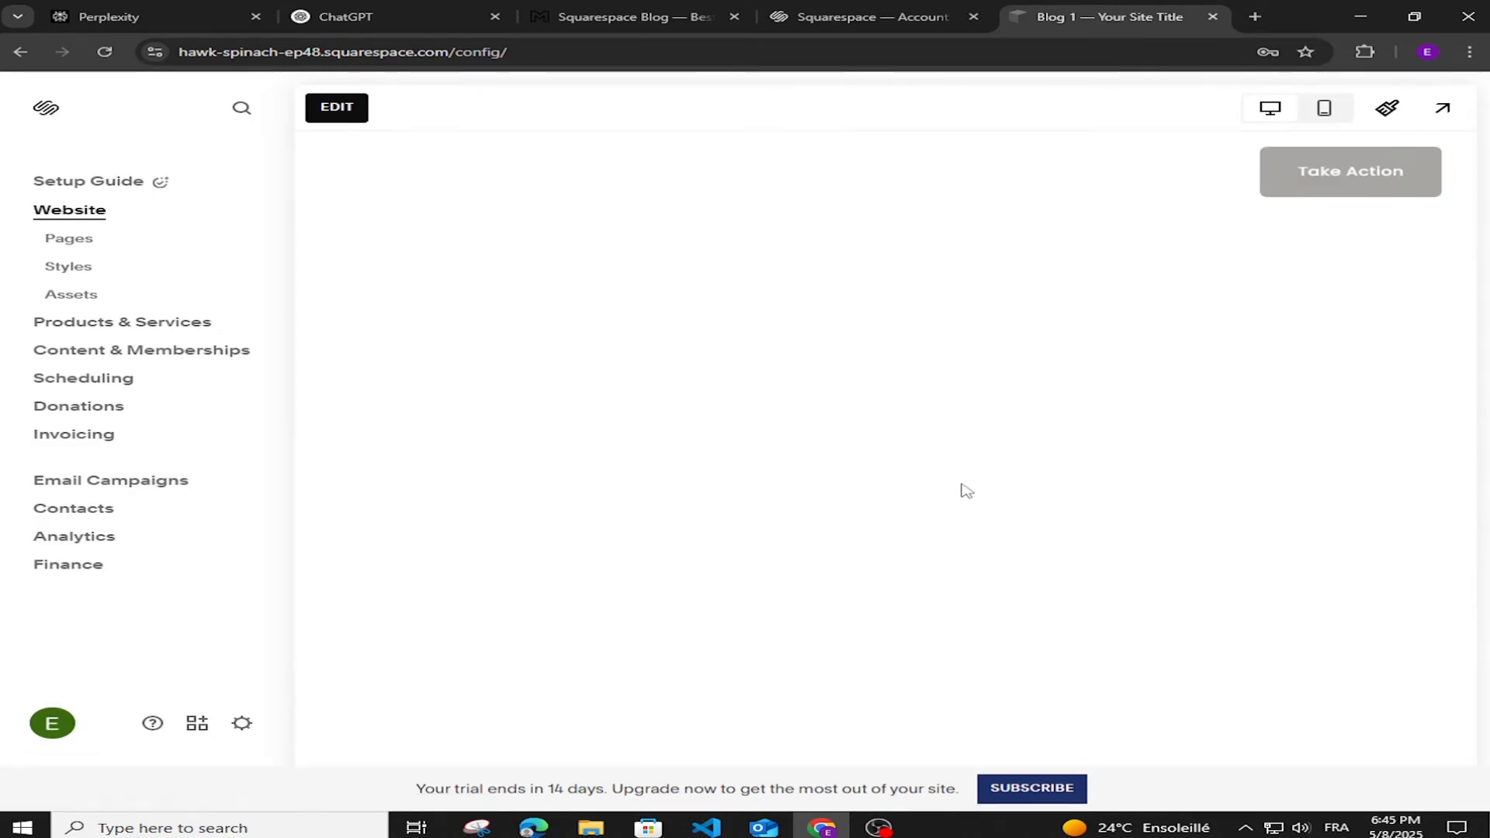
Step: Read through Blog Post Title One in the site preview and open the post for editing
{"action": "scroll", "coordinate": [1164, 536], "scroll_direction": "down", "scroll_amount": 8}
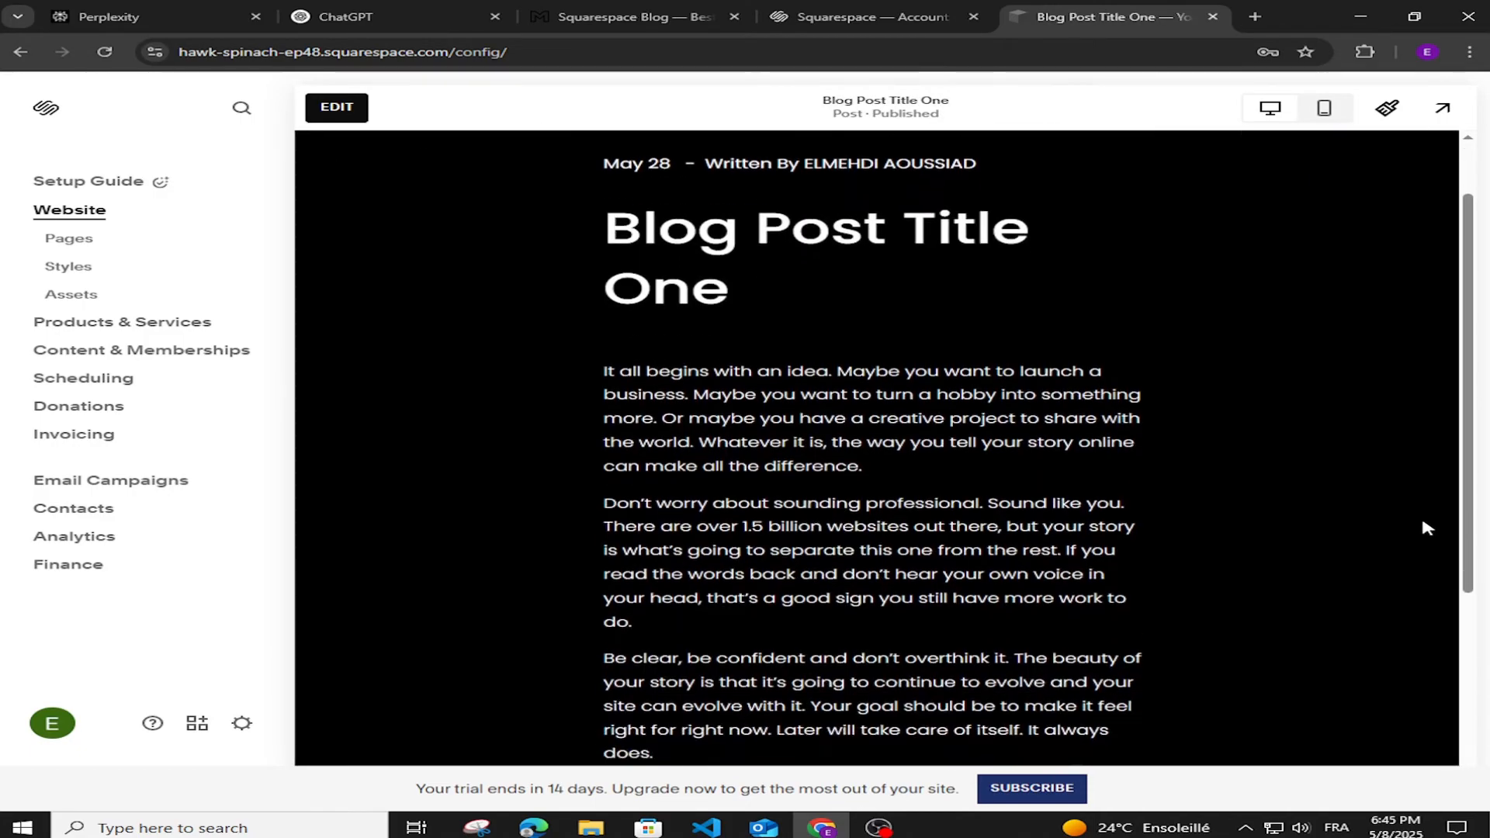
{"action": "scroll", "coordinate": [1171, 522], "scroll_direction": "up", "scroll_amount": 4}
{"action": "scroll", "coordinate": [1097, 527], "scroll_direction": "up", "scroll_amount": 2}
{"action": "scroll", "coordinate": [988, 492], "scroll_direction": "down", "scroll_amount": 4}
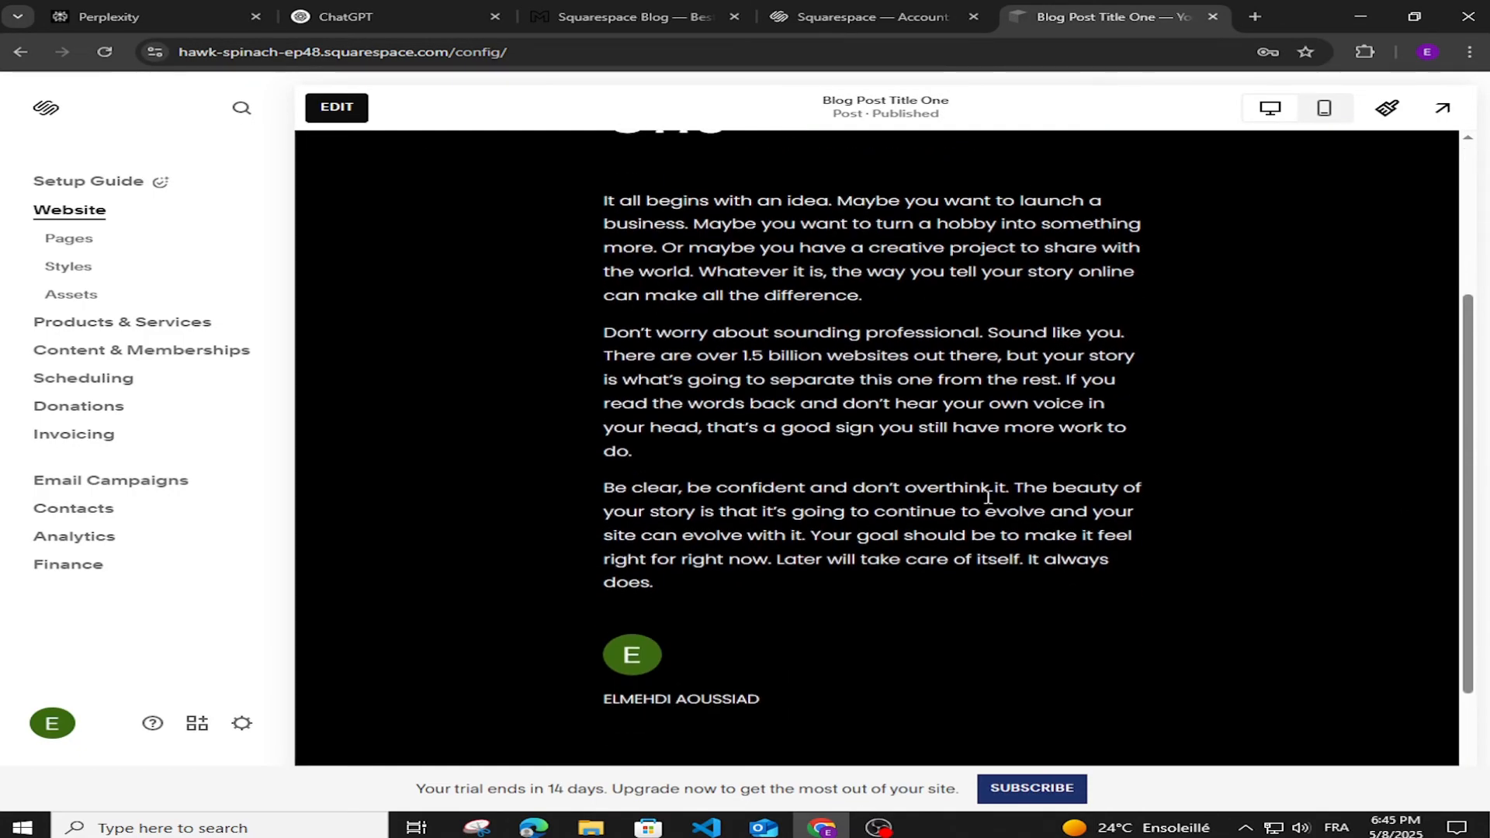
{"action": "scroll", "coordinate": [935, 500], "scroll_direction": "up", "scroll_amount": 2}
{"action": "scroll", "coordinate": [935, 500], "scroll_direction": "up", "scroll_amount": 3}
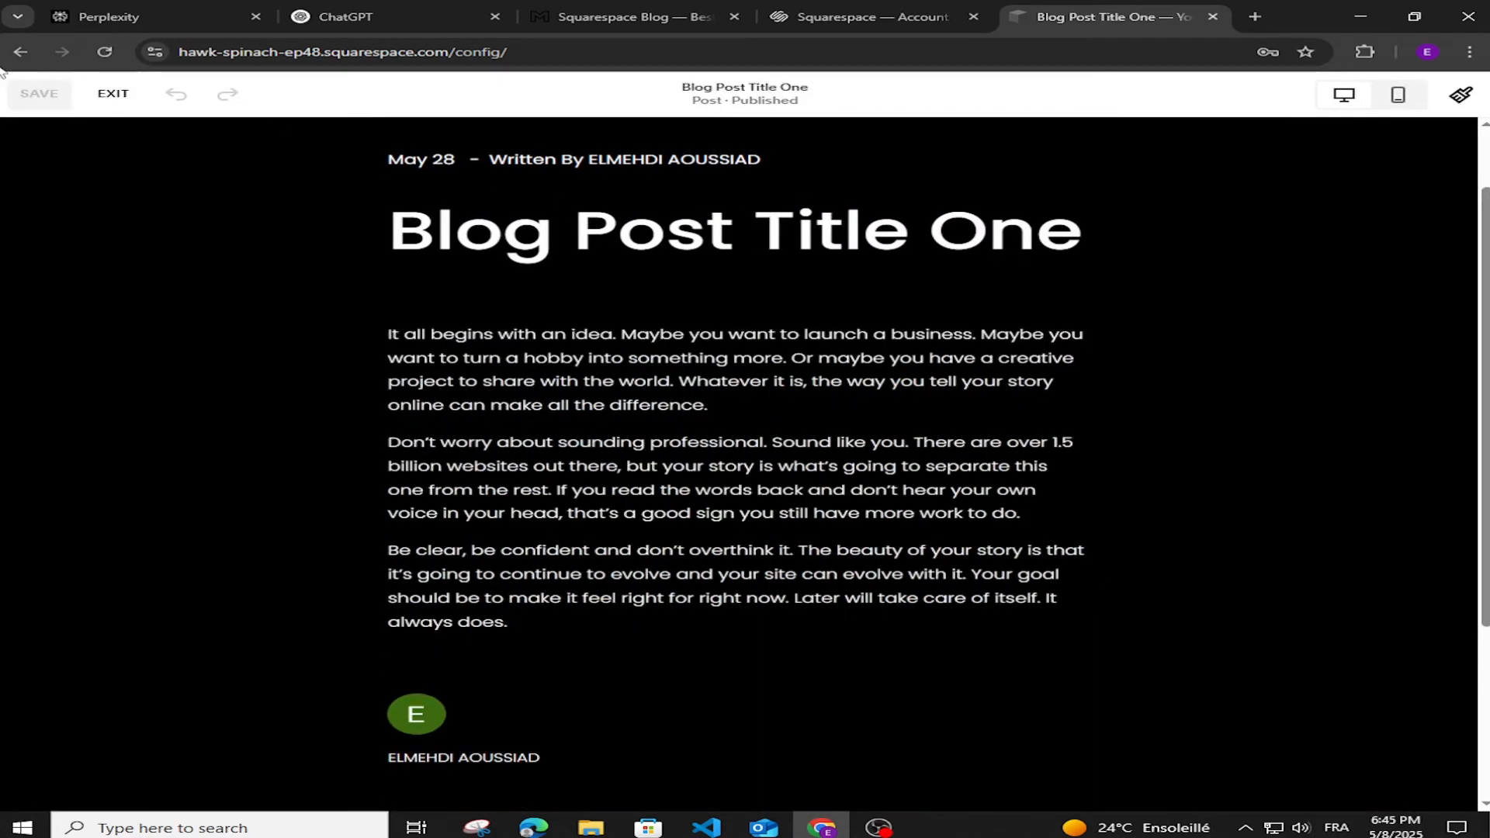
Step: Add a Summary block below the post's last paragraph and set it to display content from the Blog page
{"action": "scroll", "coordinate": [894, 412], "scroll_direction": "down", "scroll_amount": 3}
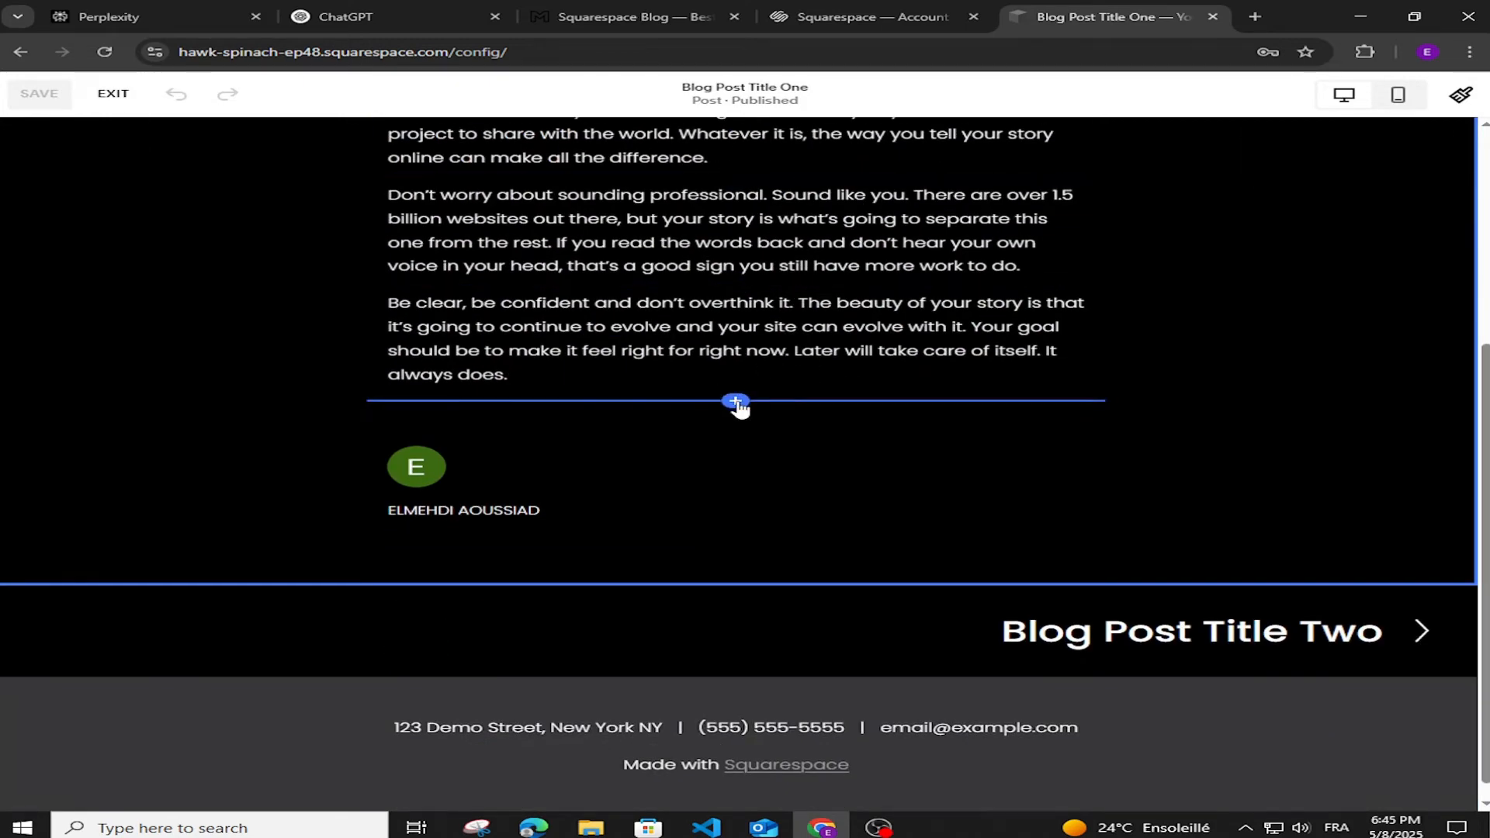
{"action": "left_click", "coordinate": [735, 402]}
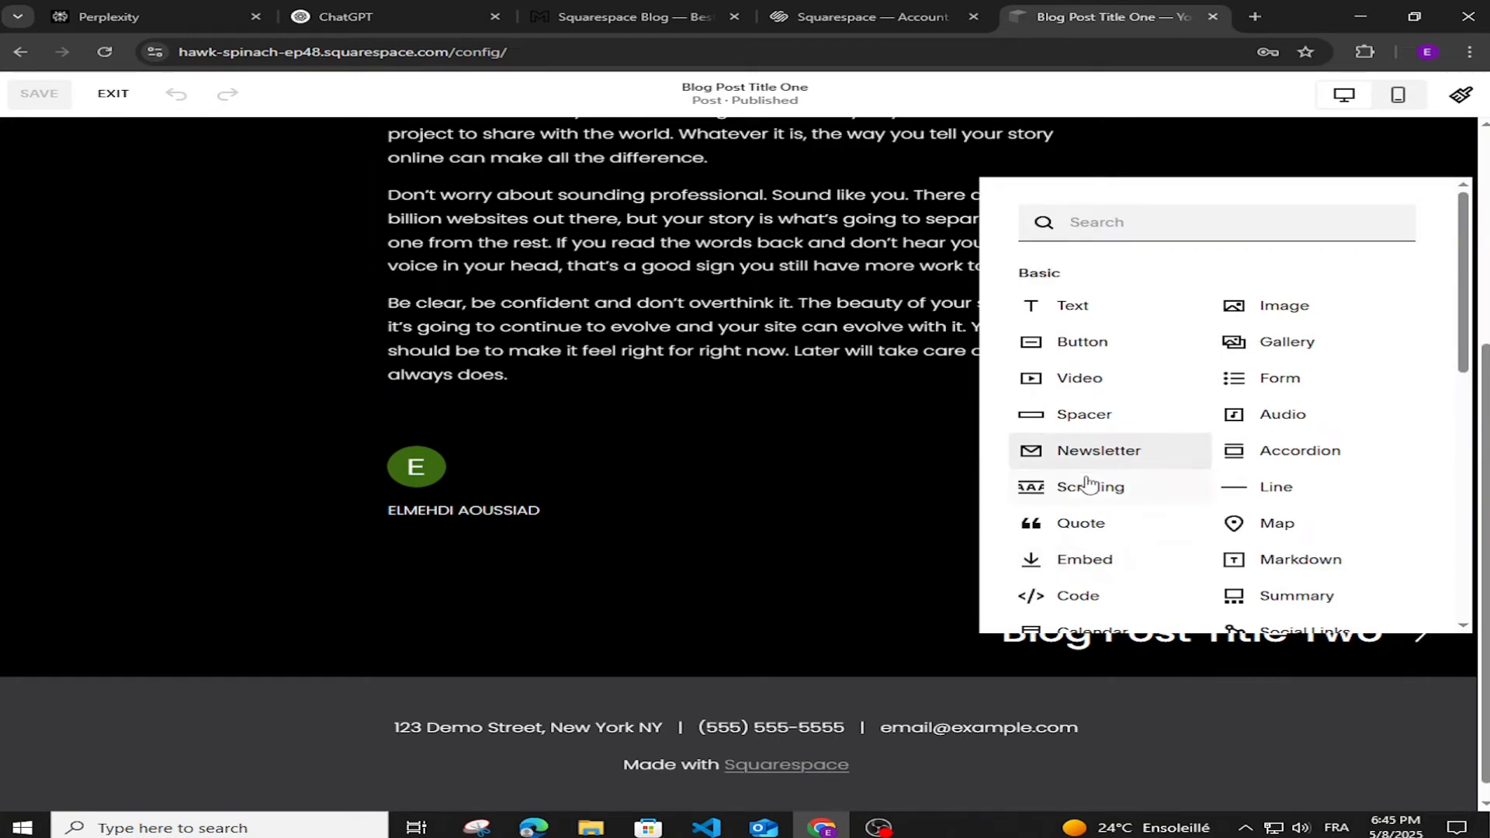
{"action": "scroll", "coordinate": [1087, 497], "scroll_direction": "down", "scroll_amount": 2}
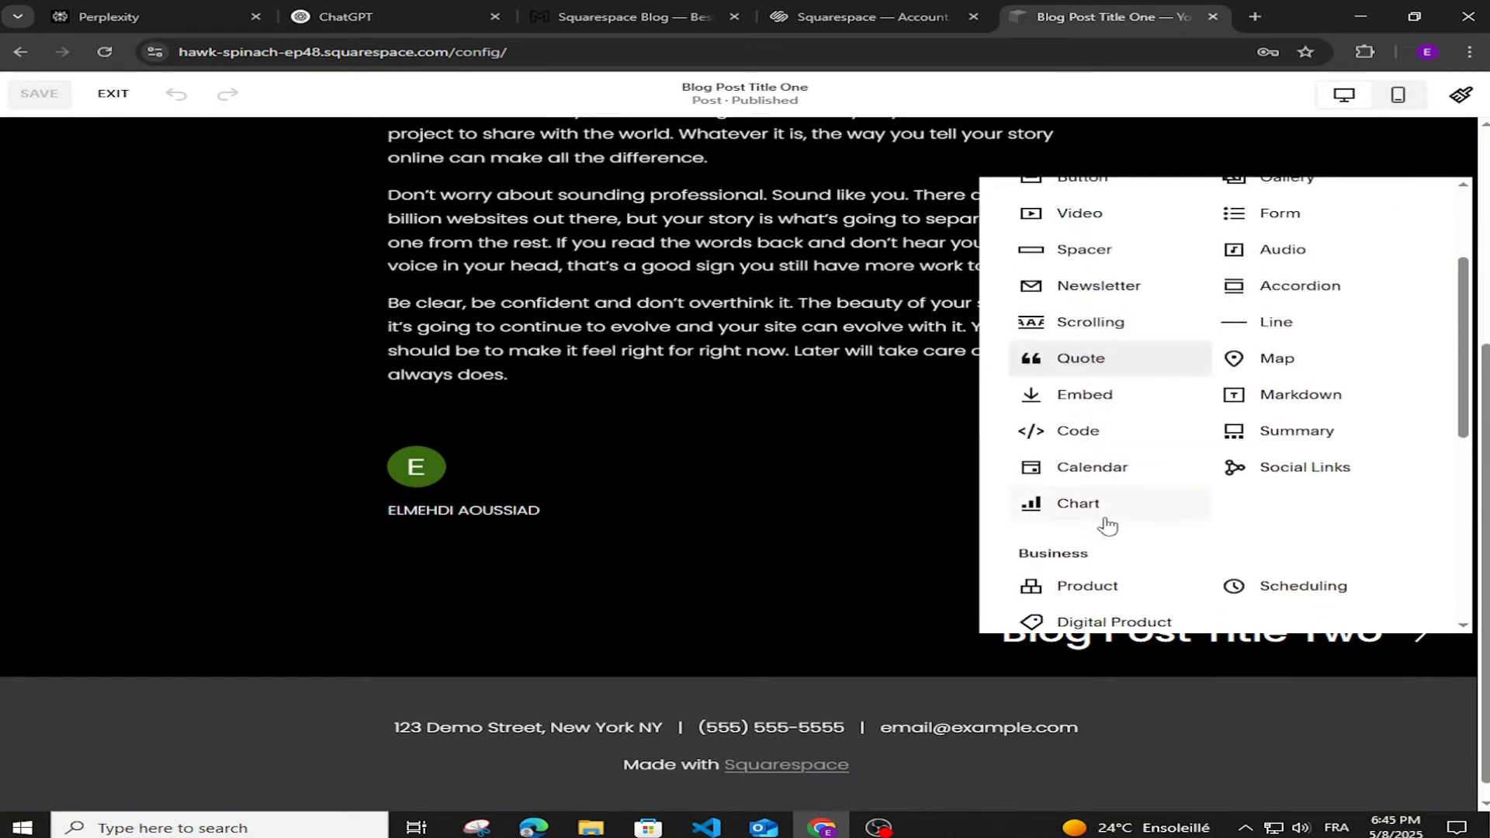
{"action": "left_click", "coordinate": [1298, 441]}
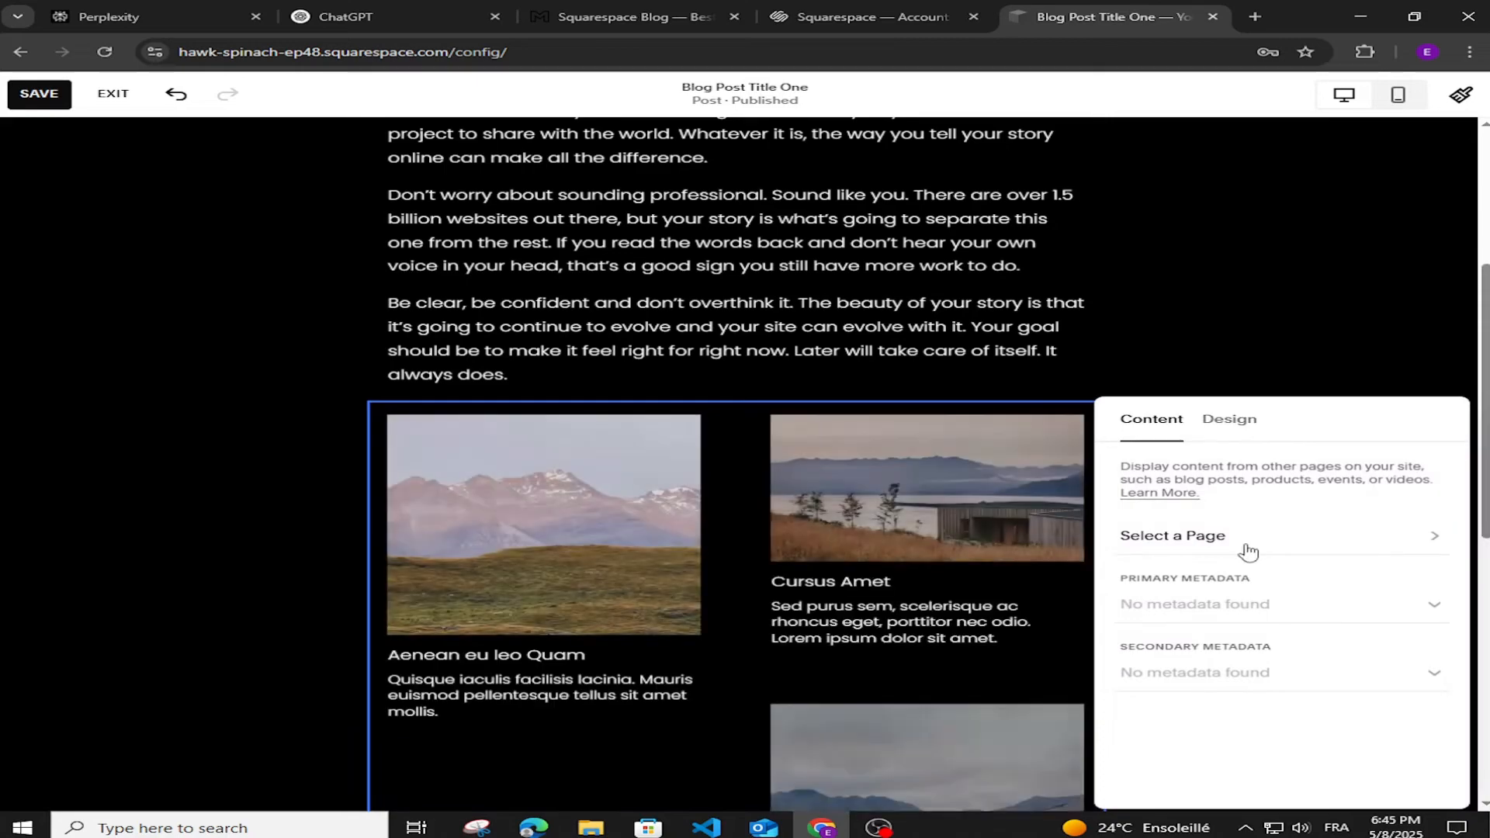
{"action": "left_click", "coordinate": [1189, 539]}
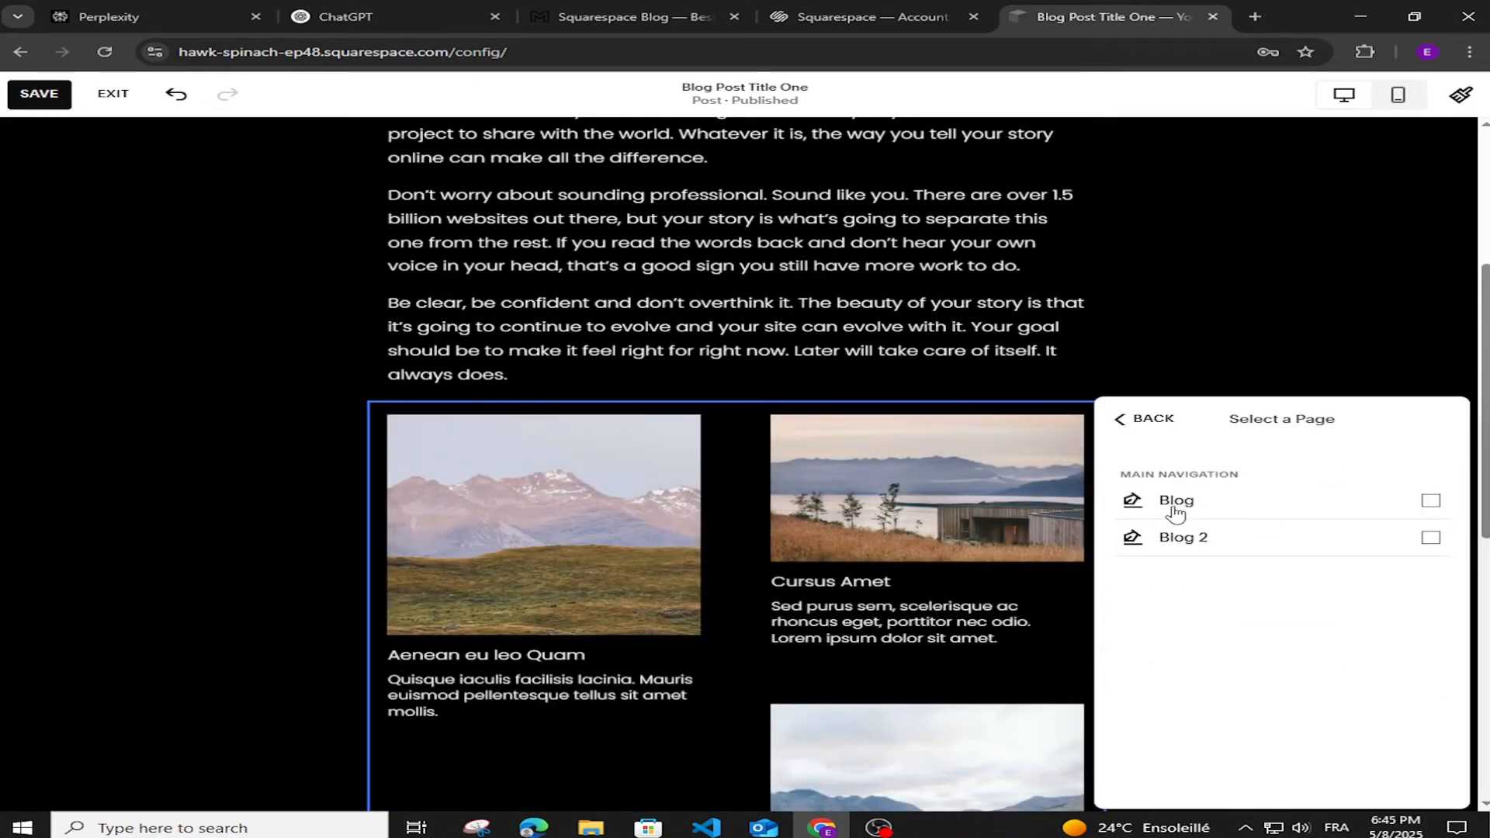
{"action": "left_click", "coordinate": [1176, 508]}
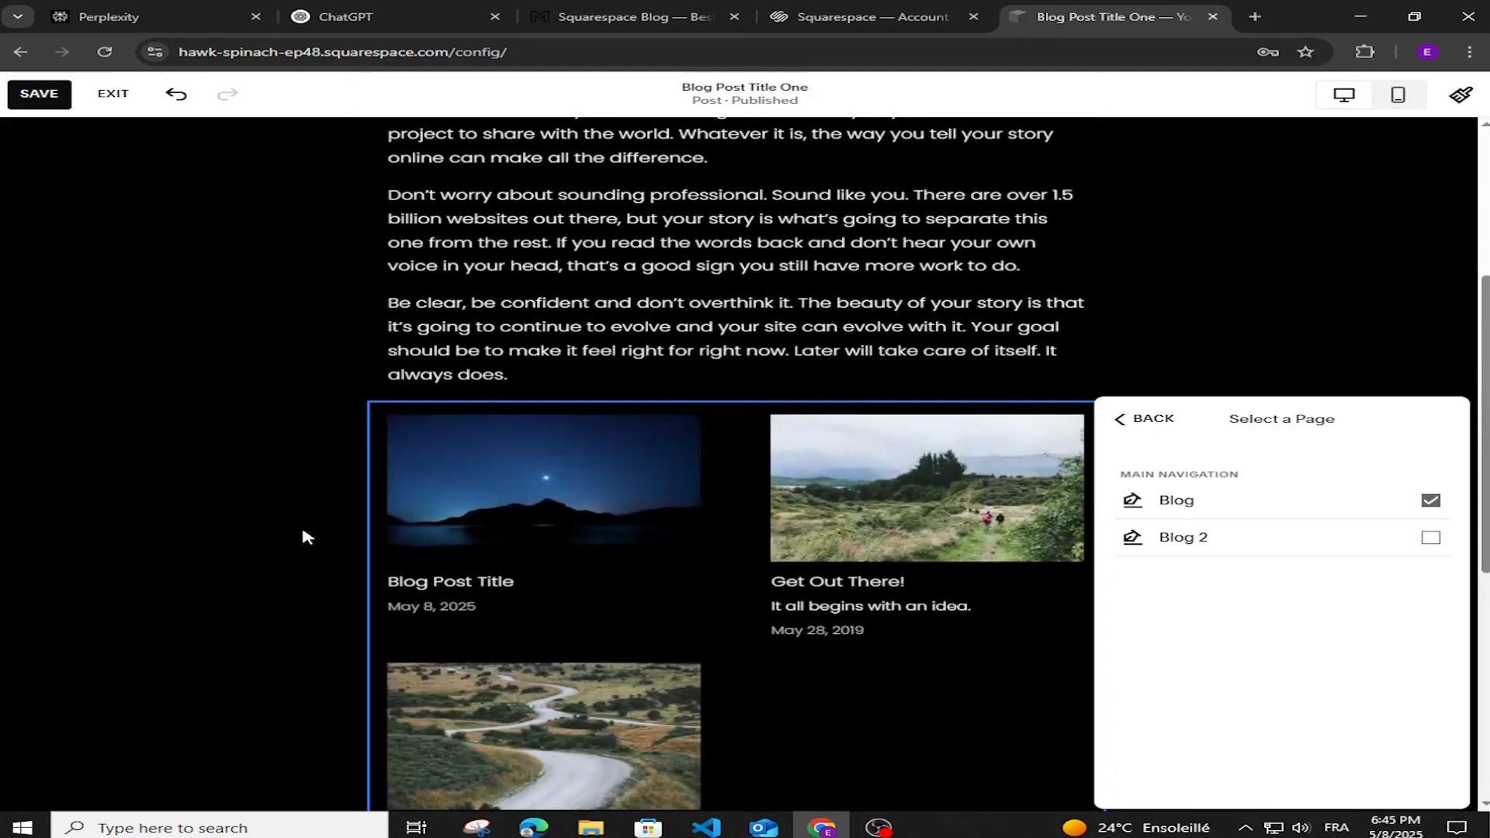
{"action": "left_click", "coordinate": [306, 537]}
{"action": "scroll", "coordinate": [1002, 575], "scroll_direction": "down", "scroll_amount": 2}
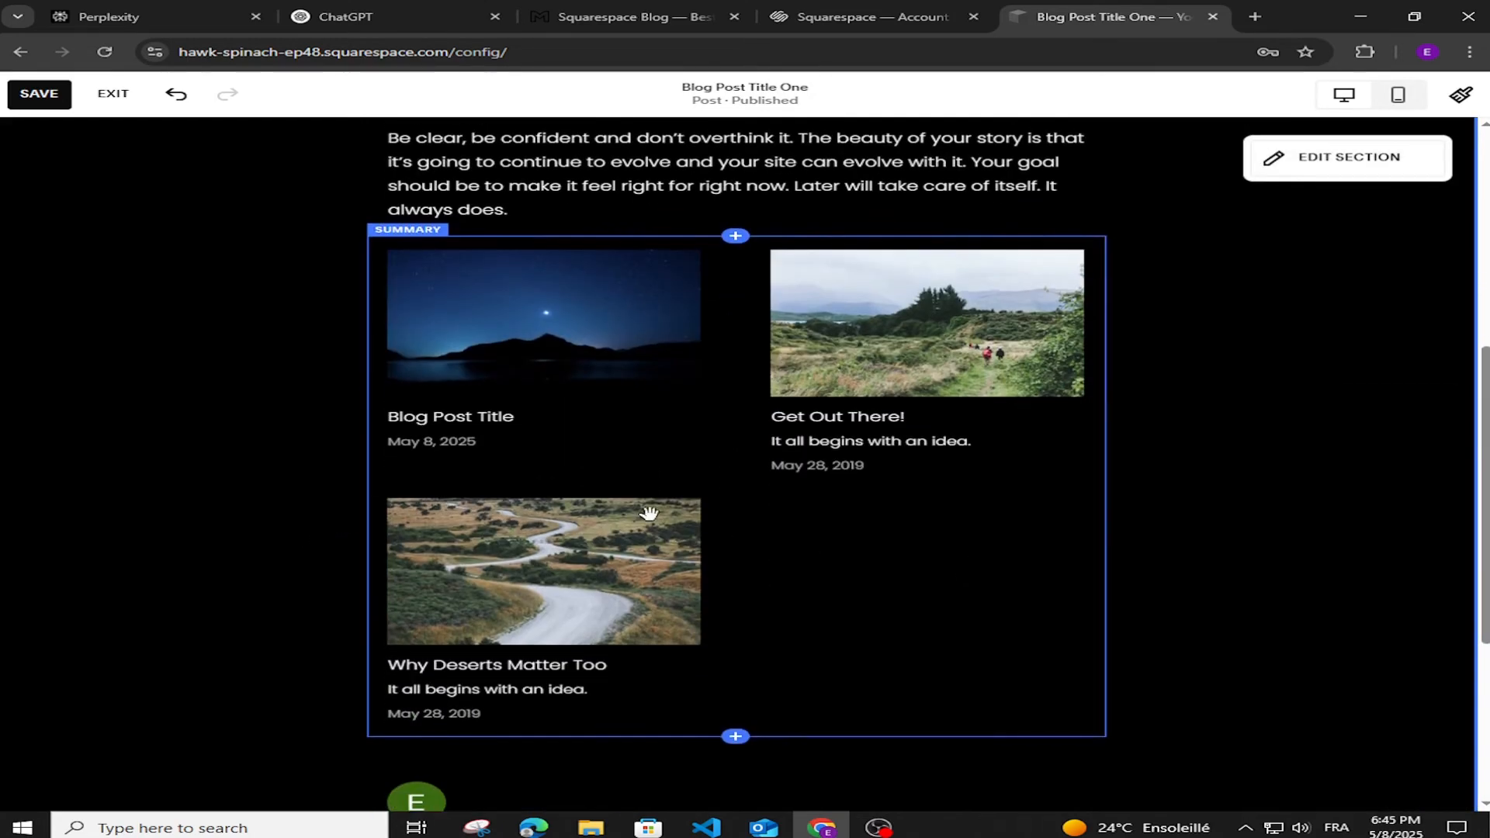
Step: Change the Summary block's layout to Carousel and set its number of items to 5
{"action": "scroll", "coordinate": [738, 599], "scroll_direction": "up", "scroll_amount": 2}
{"action": "double_click", "coordinate": [736, 599]}
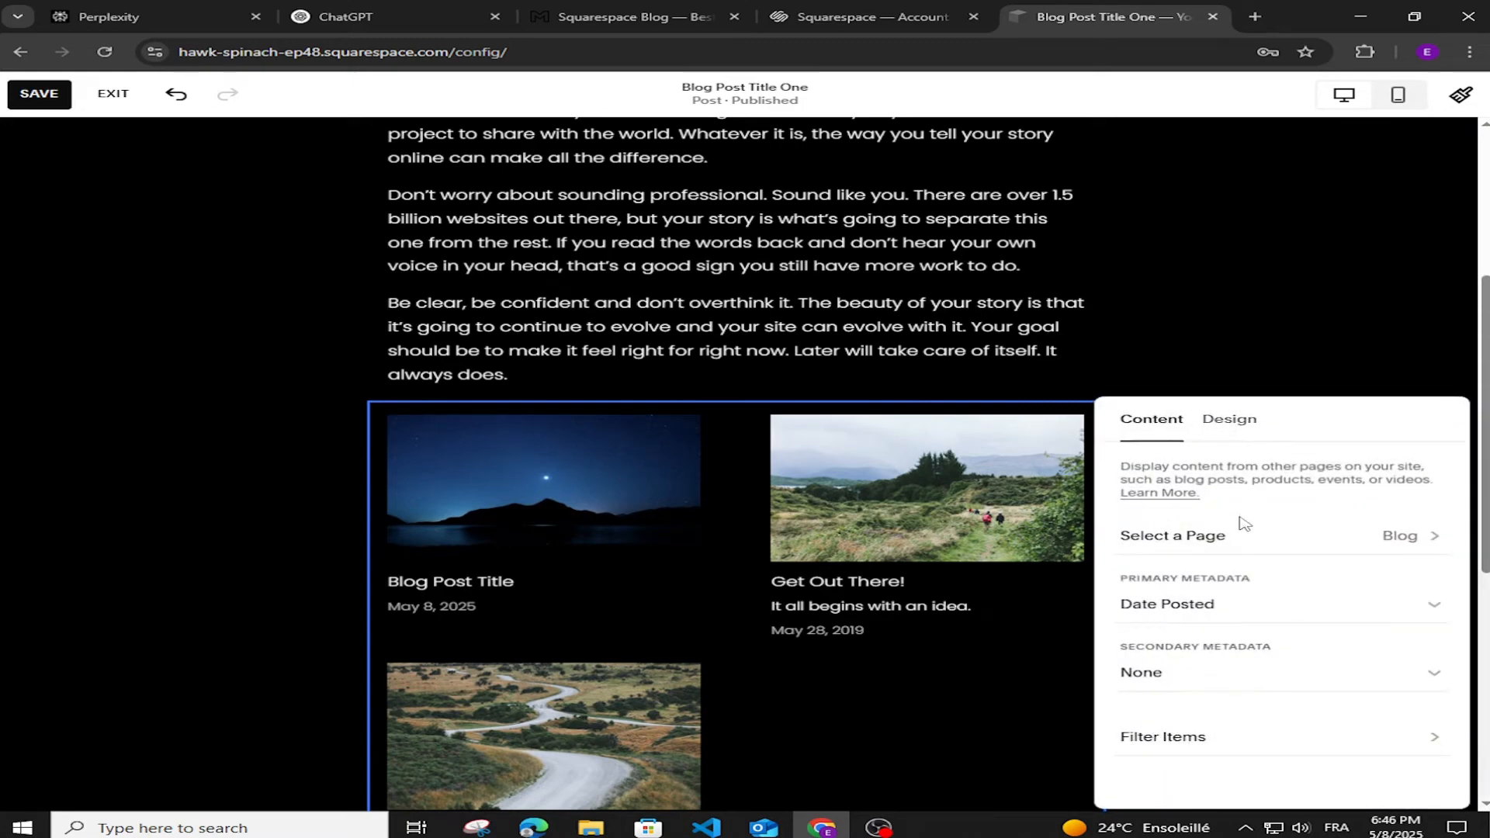
{"action": "left_click", "coordinate": [1215, 425]}
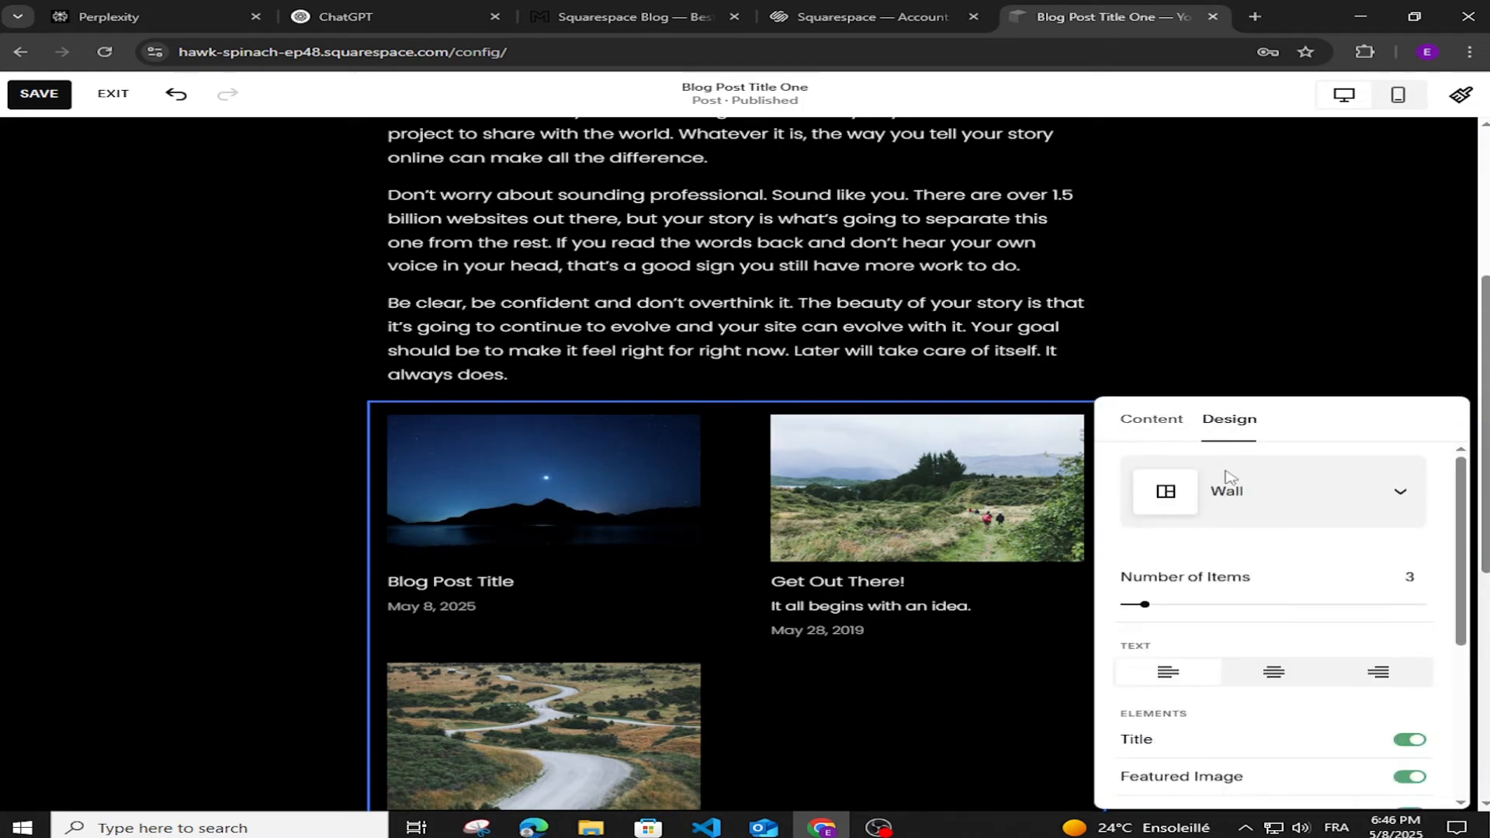
{"action": "left_click", "coordinate": [1401, 496]}
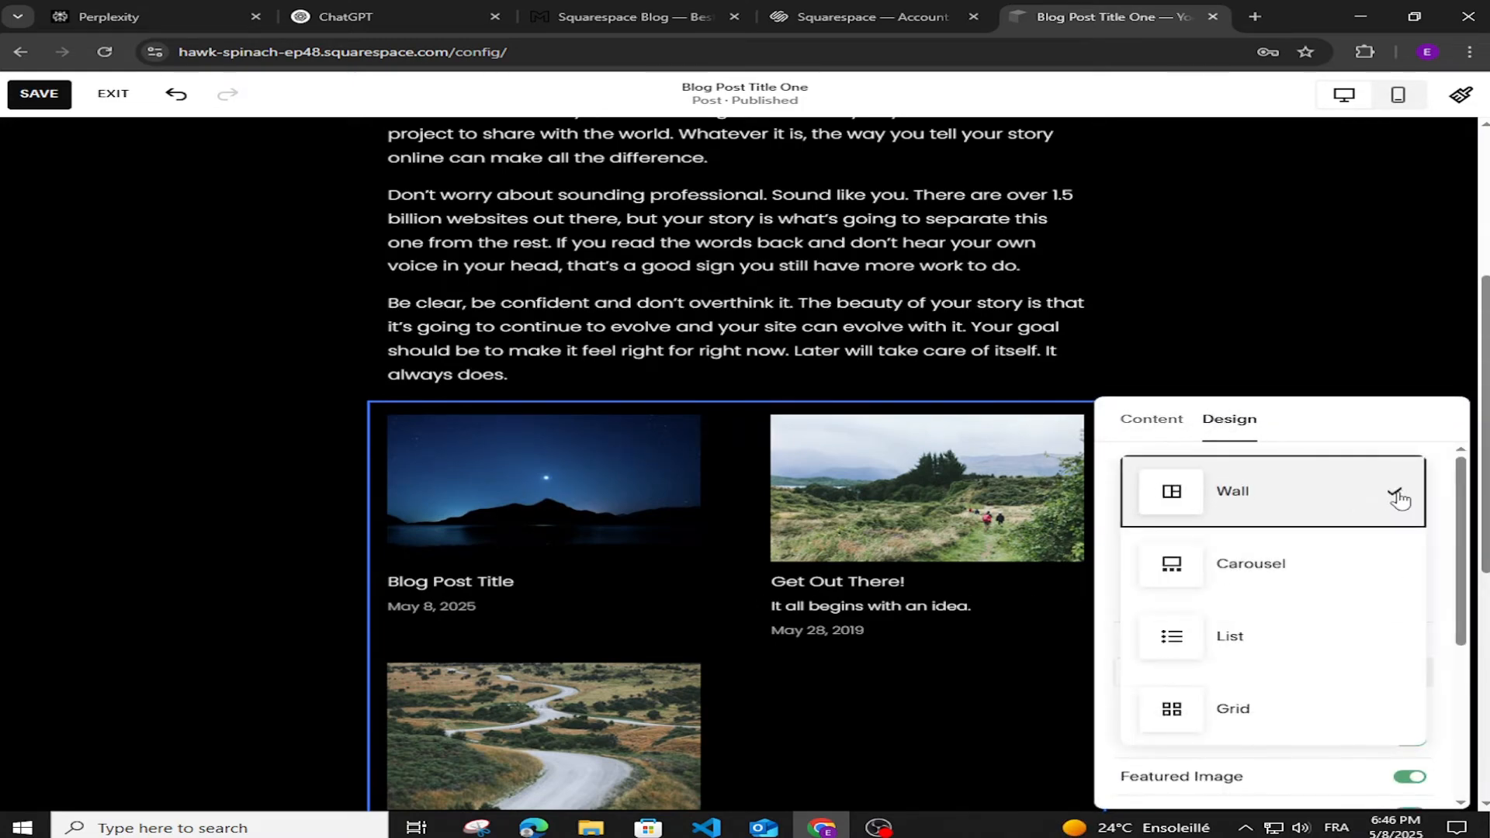
{"action": "left_click", "coordinate": [1271, 572]}
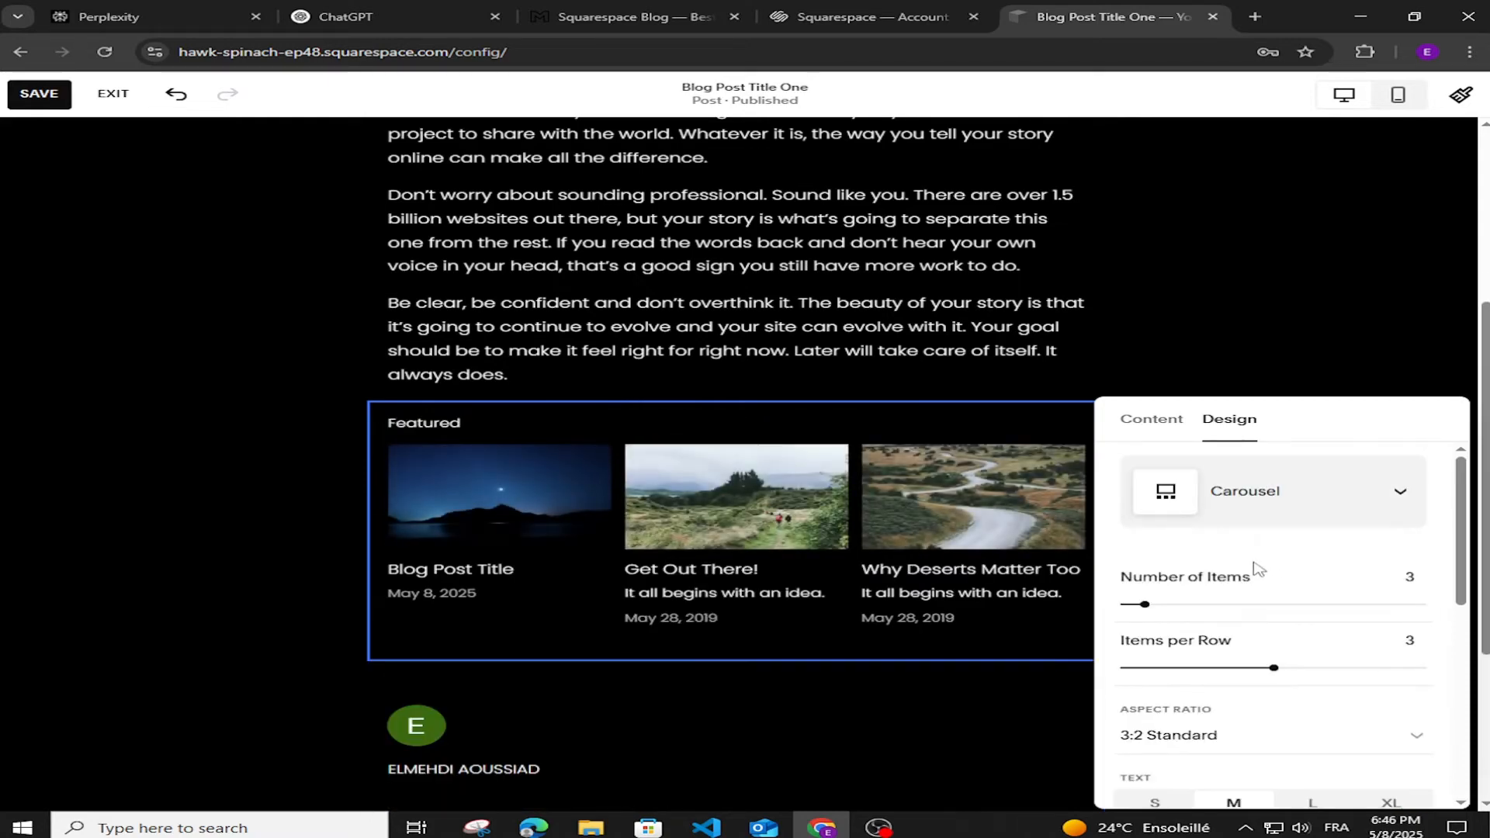
{"action": "scroll", "coordinate": [1259, 569], "scroll_direction": "down", "scroll_amount": 1}
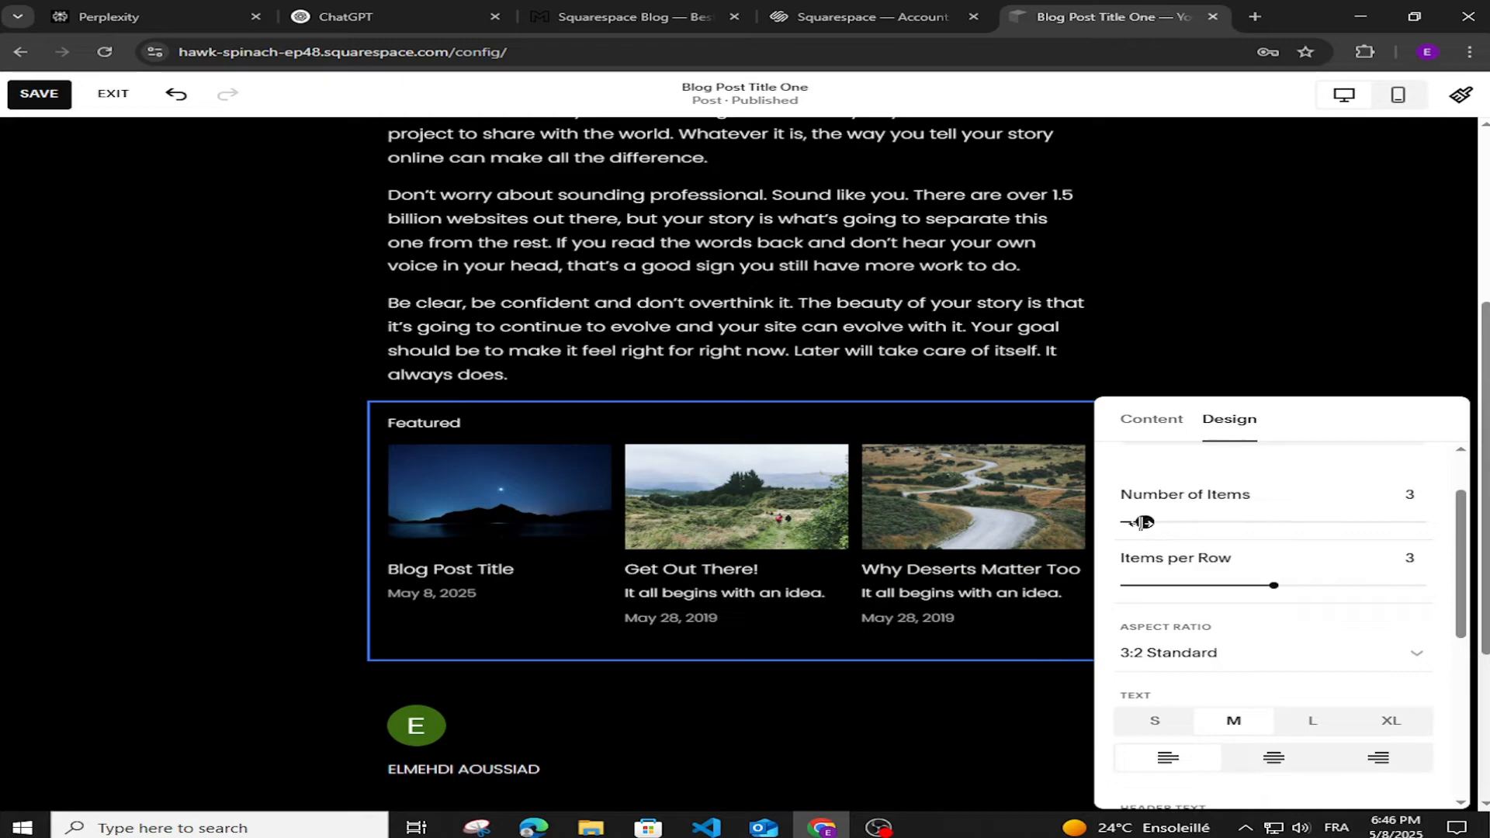
{"action": "left_click_drag", "start_coordinate": [1144, 522], "coordinate": [1166, 521]}
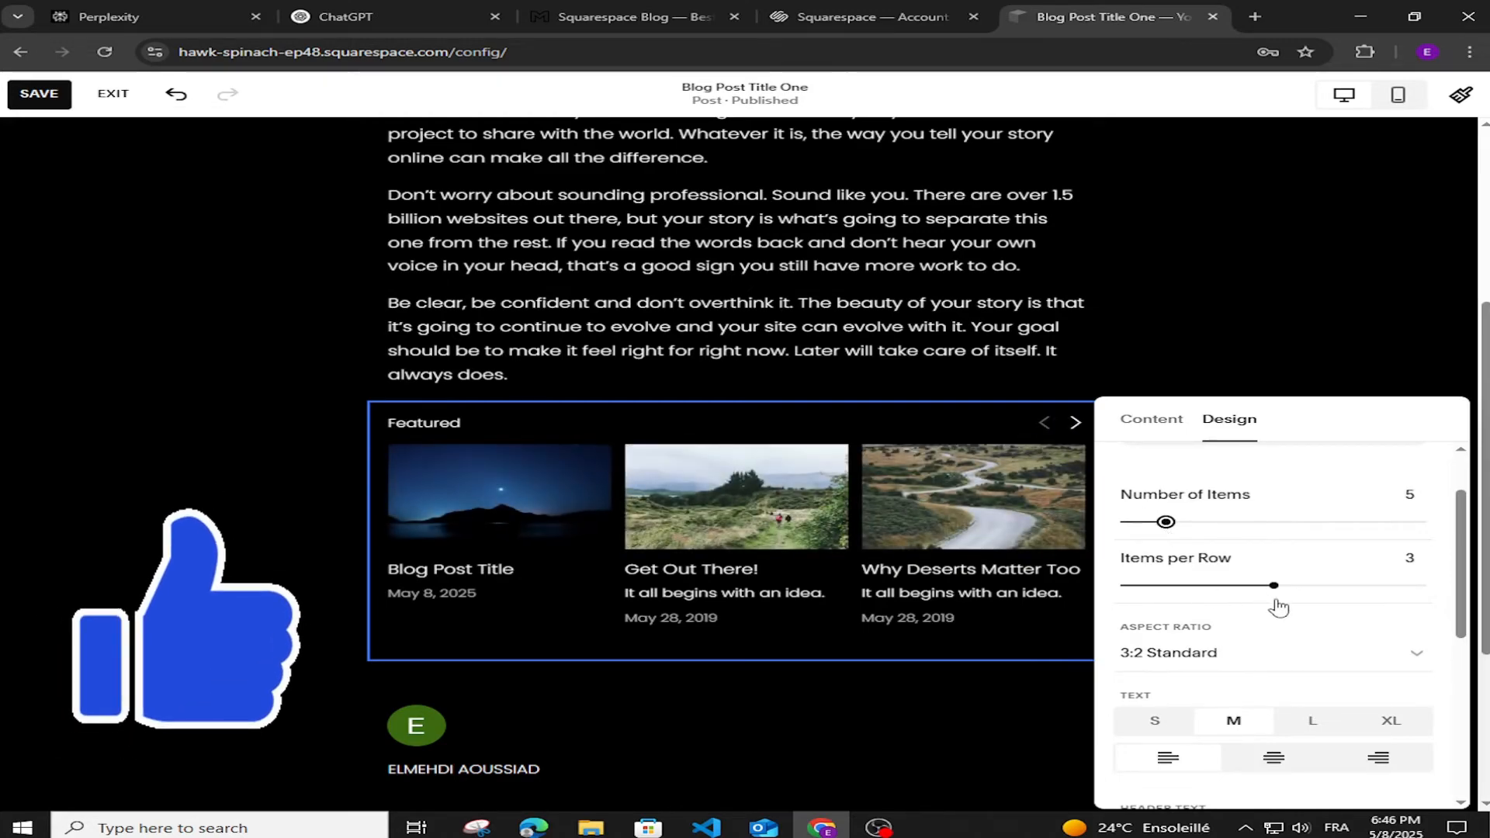
Step: Hide the excerpts in the summary carousel and save the post
{"action": "scroll", "coordinate": [1280, 613], "scroll_direction": "down", "scroll_amount": 1}
{"action": "scroll", "coordinate": [1286, 621], "scroll_direction": "down", "scroll_amount": 3}
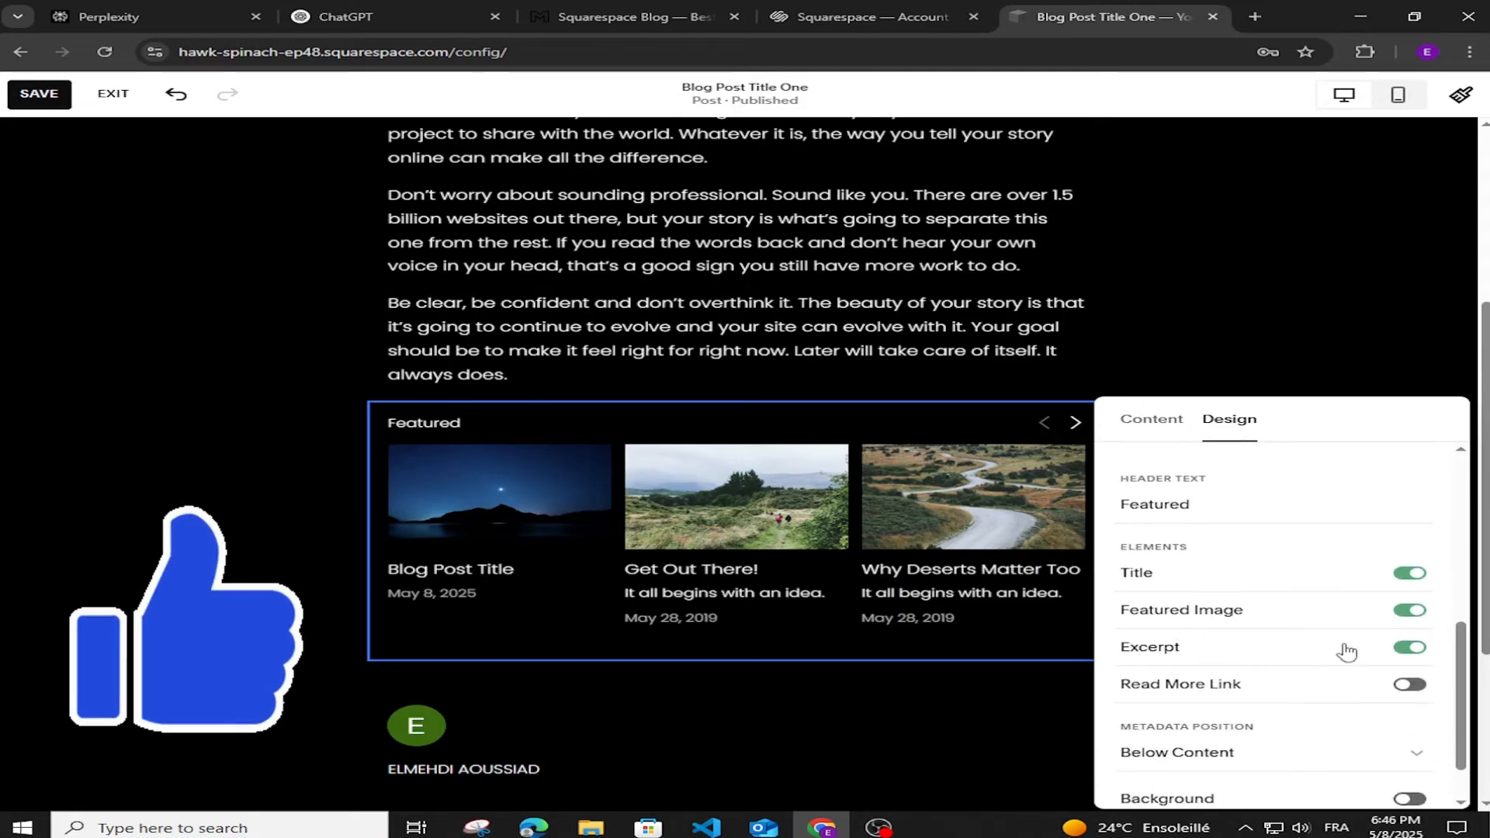
{"action": "left_click", "coordinate": [1410, 648]}
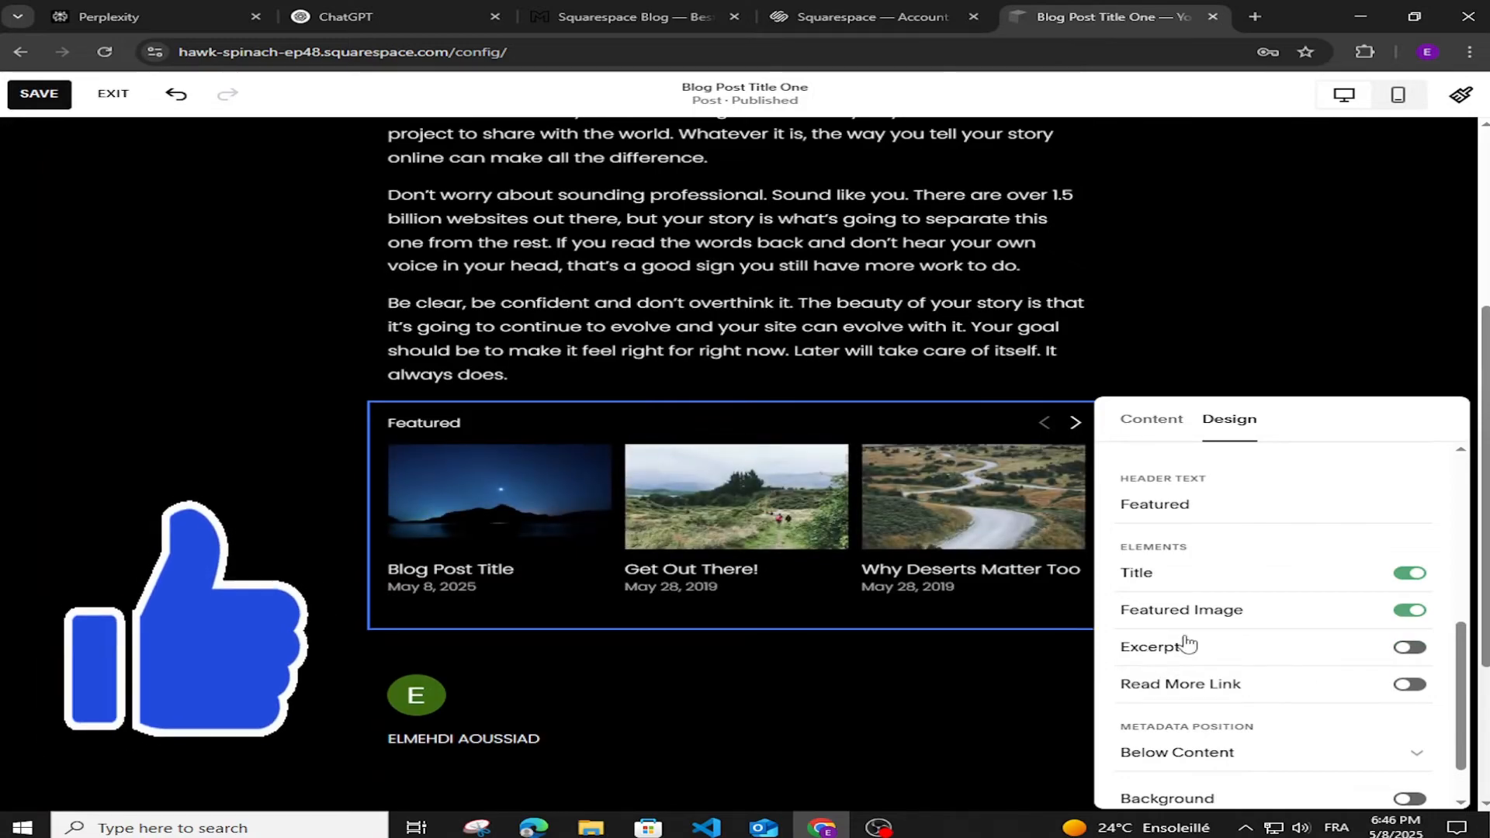
{"action": "scroll", "coordinate": [1278, 615], "scroll_direction": "down", "scroll_amount": 1}
{"action": "scroll", "coordinate": [1280, 645], "scroll_direction": "up", "scroll_amount": 5}
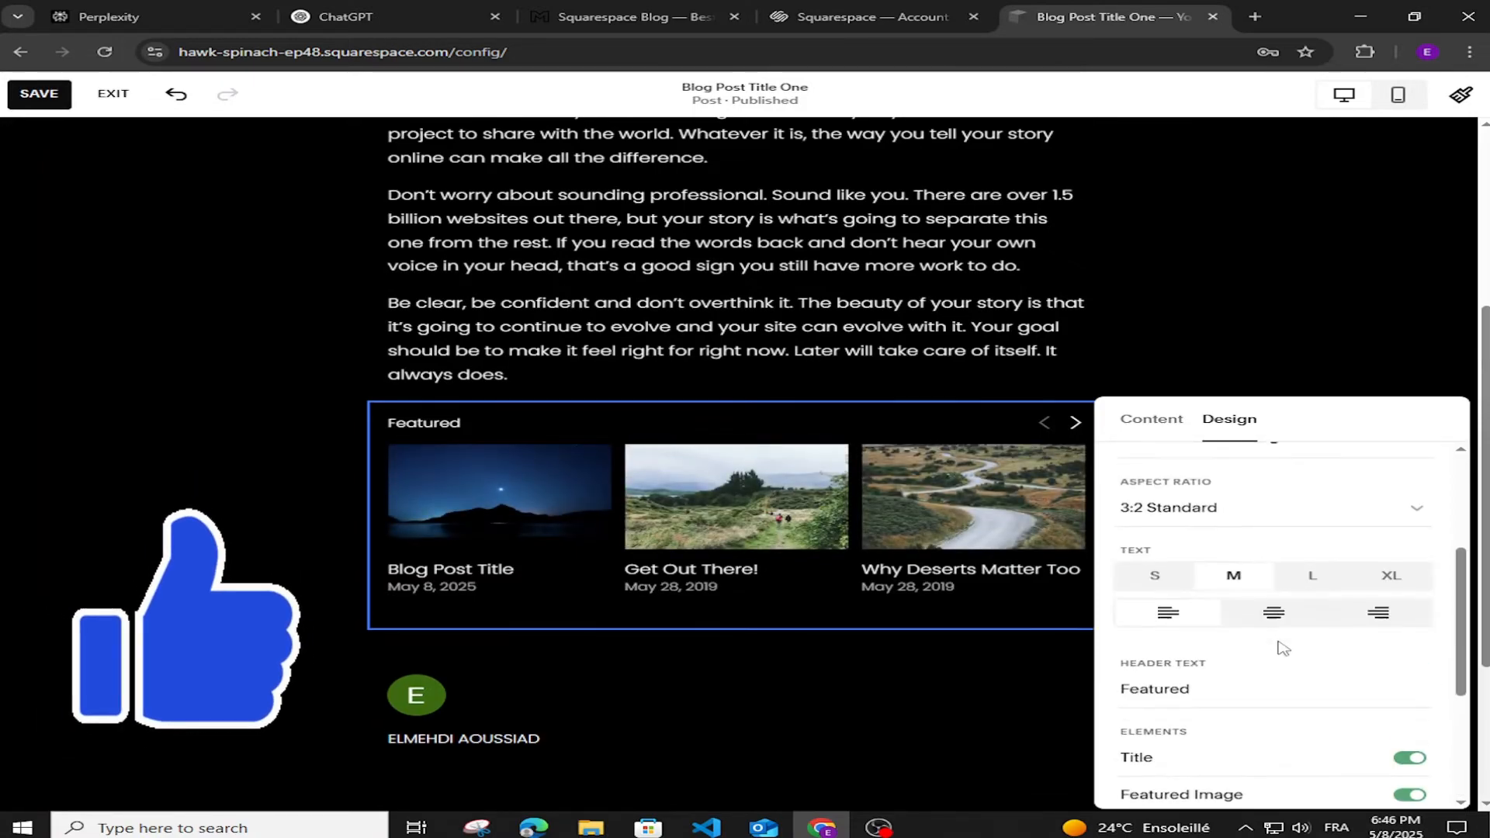
{"action": "left_click", "coordinate": [719, 691]}
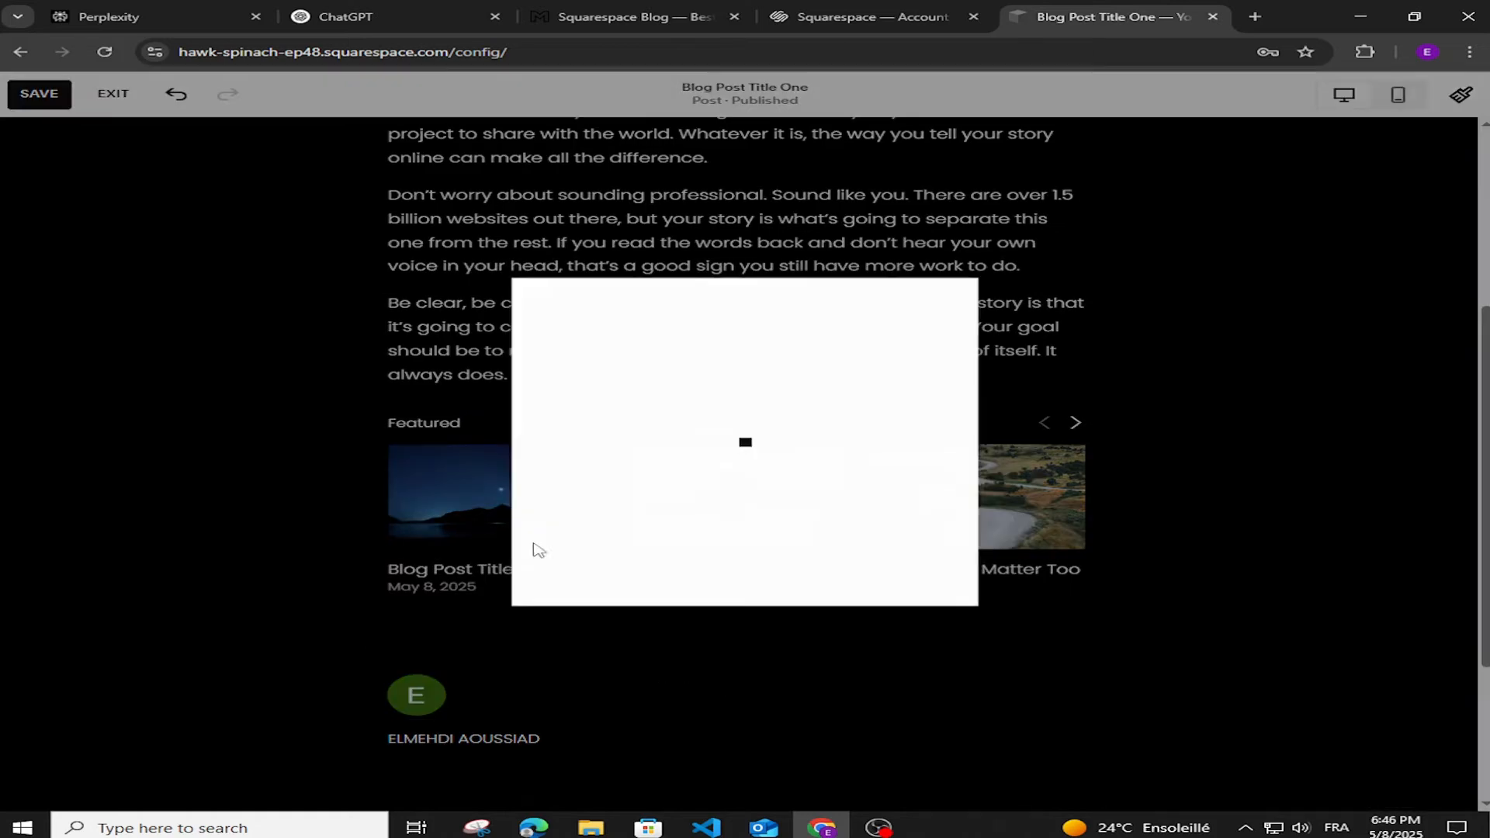
{"action": "left_click", "coordinate": [133, 310]}
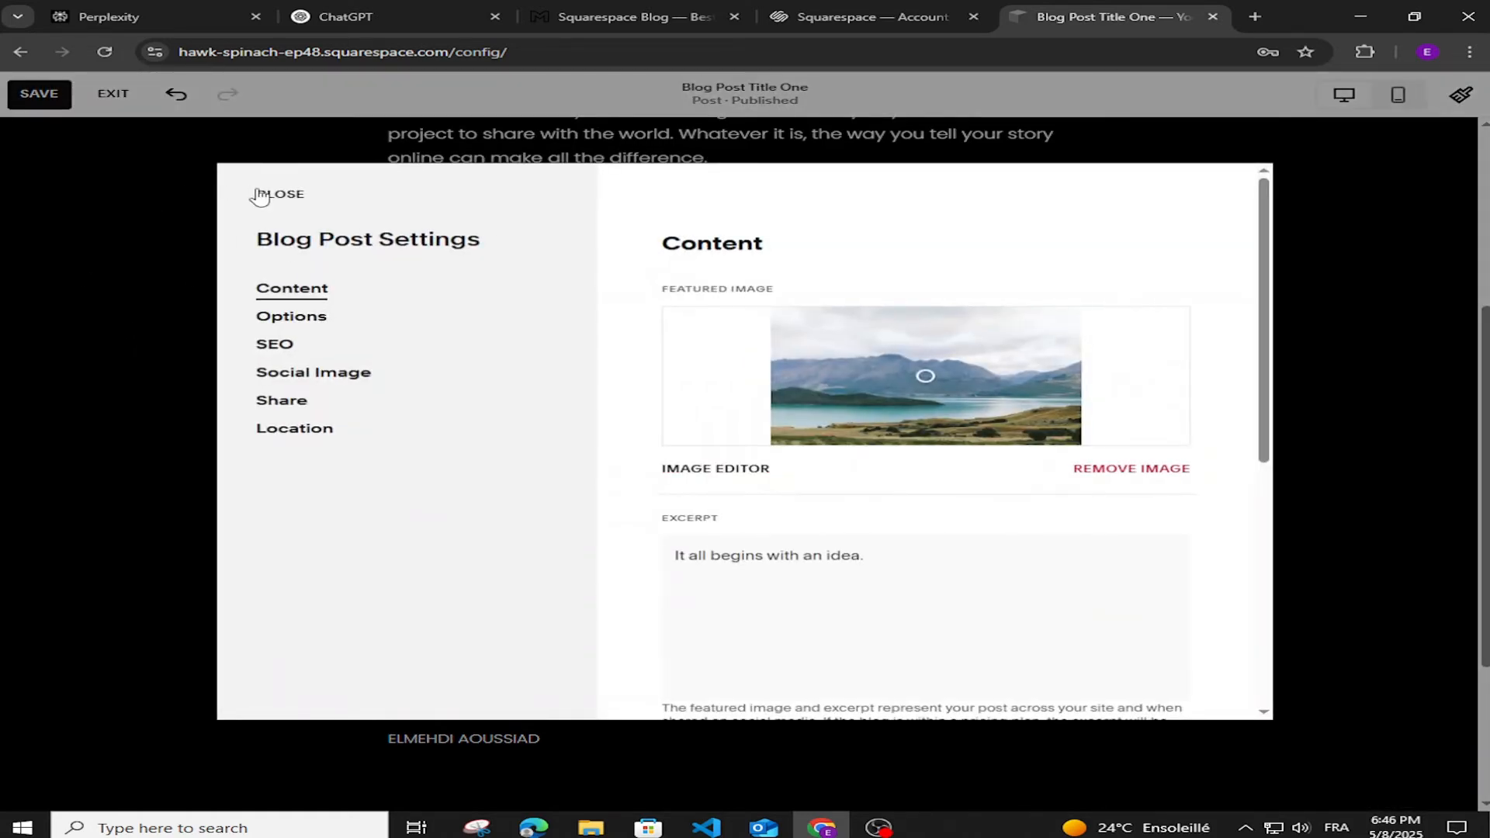
{"action": "left_click", "coordinate": [267, 195]}
{"action": "left_click", "coordinate": [39, 93]}
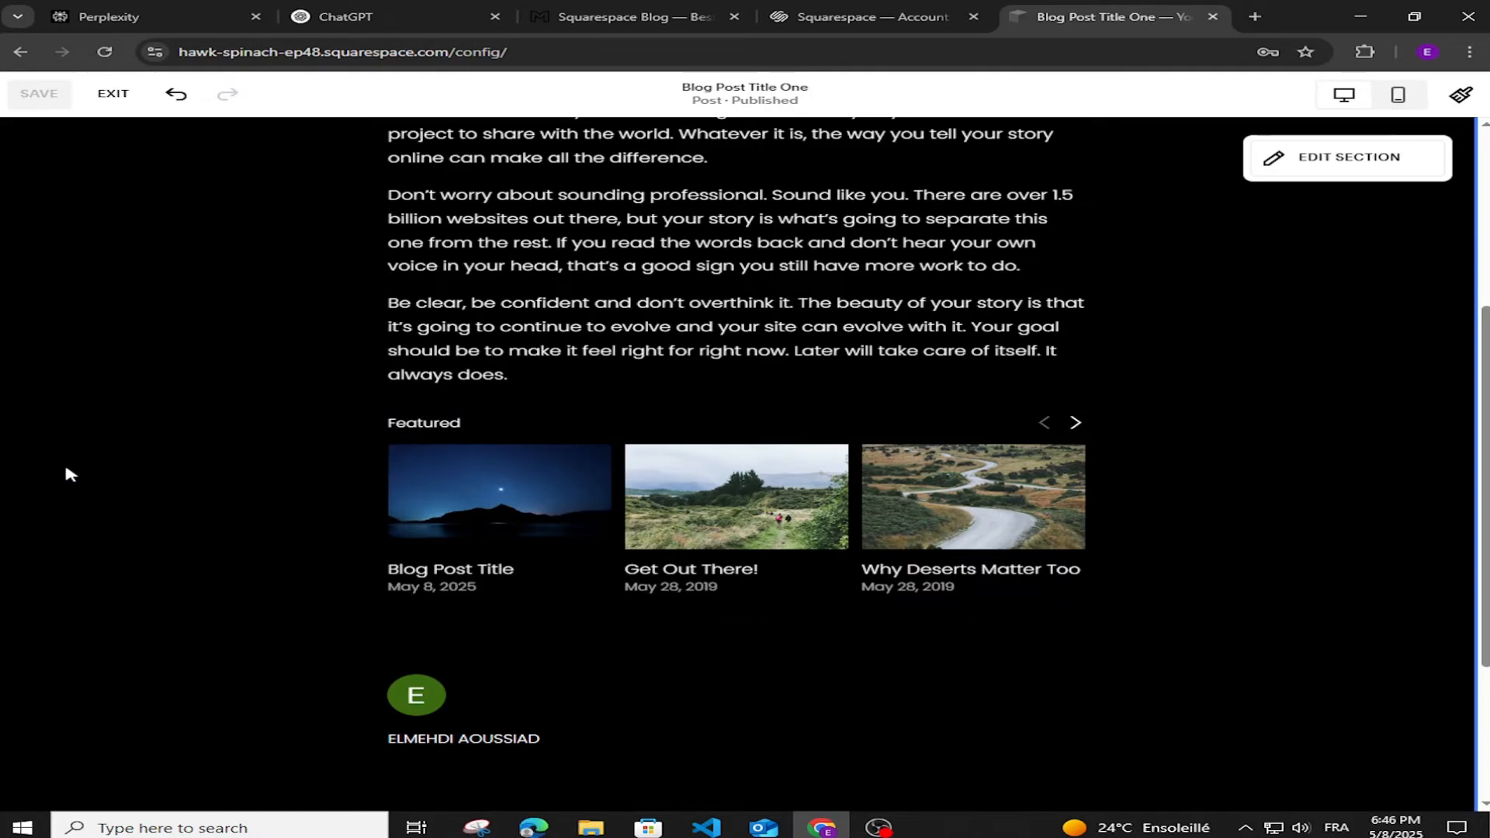
Step: Look over the saved post, exit the editor and check the Featured carousel in the site preview
{"action": "scroll", "coordinate": [530, 456], "scroll_direction": "up", "scroll_amount": 3}
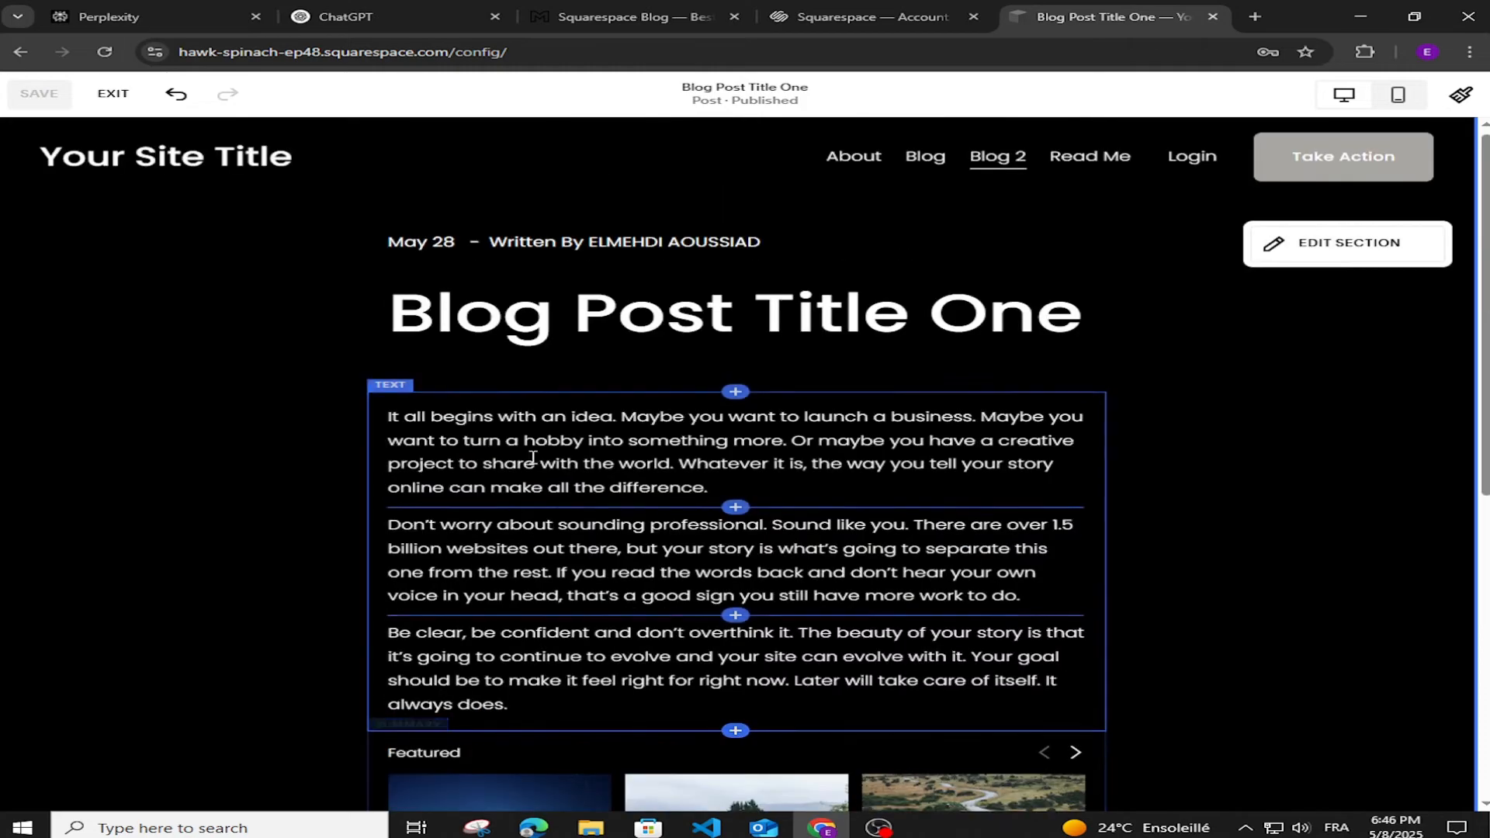
{"action": "scroll", "coordinate": [786, 434], "scroll_direction": "down", "scroll_amount": 4}
{"action": "scroll", "coordinate": [1120, 505], "scroll_direction": "up", "scroll_amount": 3}
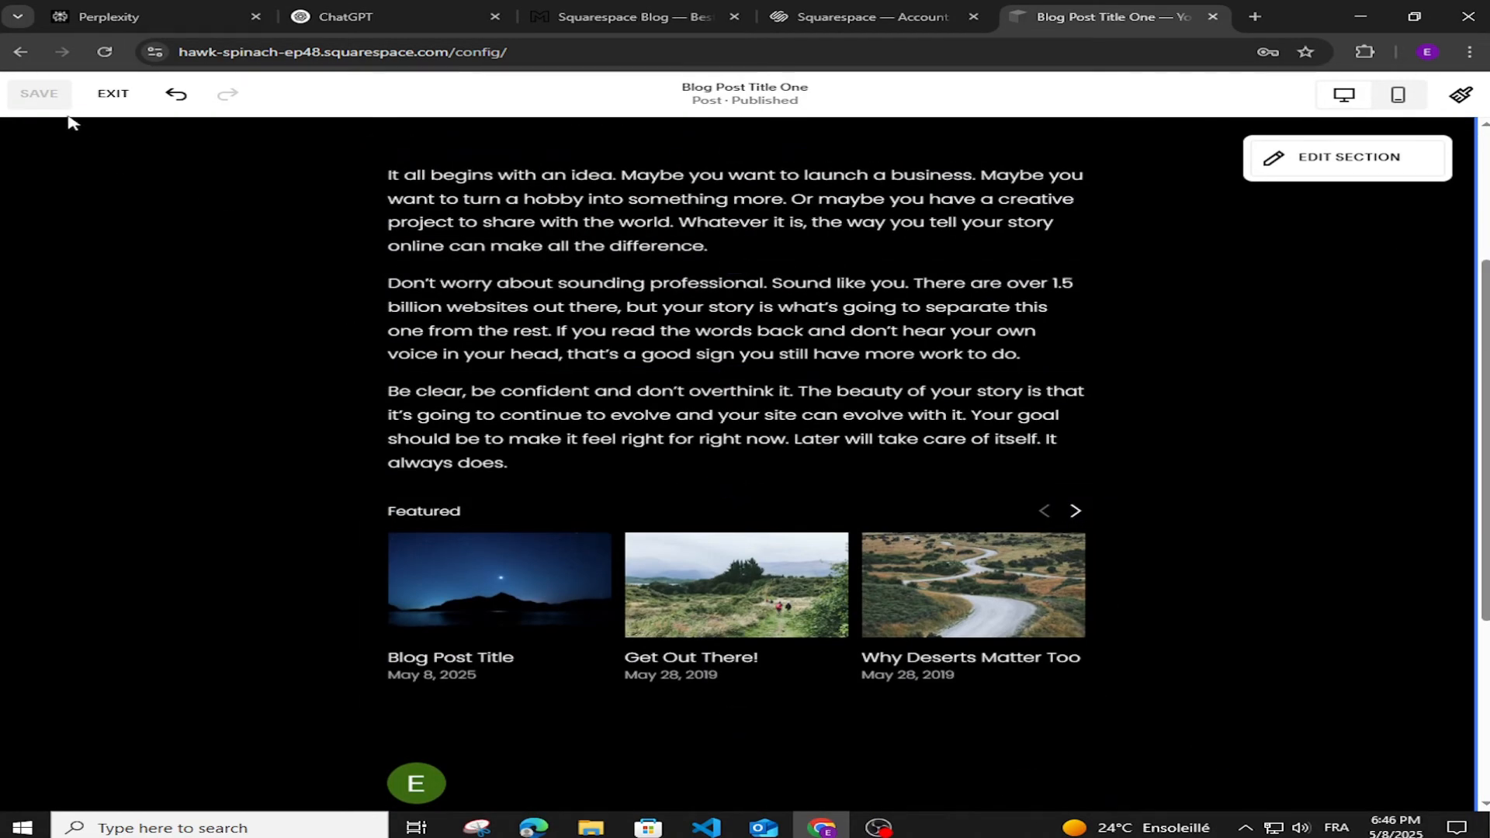
{"action": "left_click", "coordinate": [113, 93]}
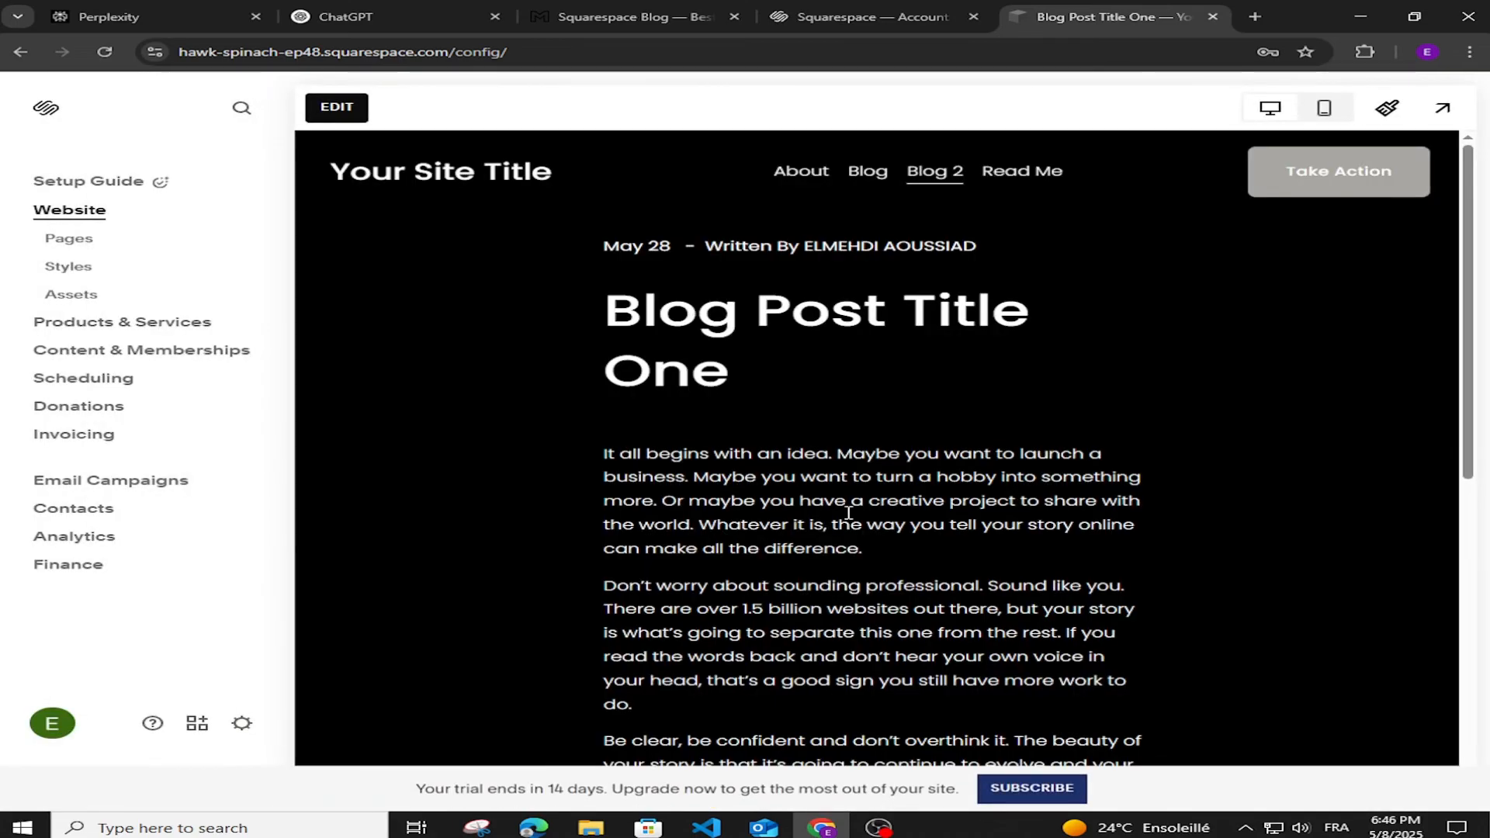
{"action": "scroll", "coordinate": [1120, 567], "scroll_direction": "down", "scroll_amount": 5}
{"action": "scroll", "coordinate": [1121, 560], "scroll_direction": "up", "scroll_amount": 5}
{"action": "scroll", "coordinate": [1079, 568], "scroll_direction": "down", "scroll_amount": 10}
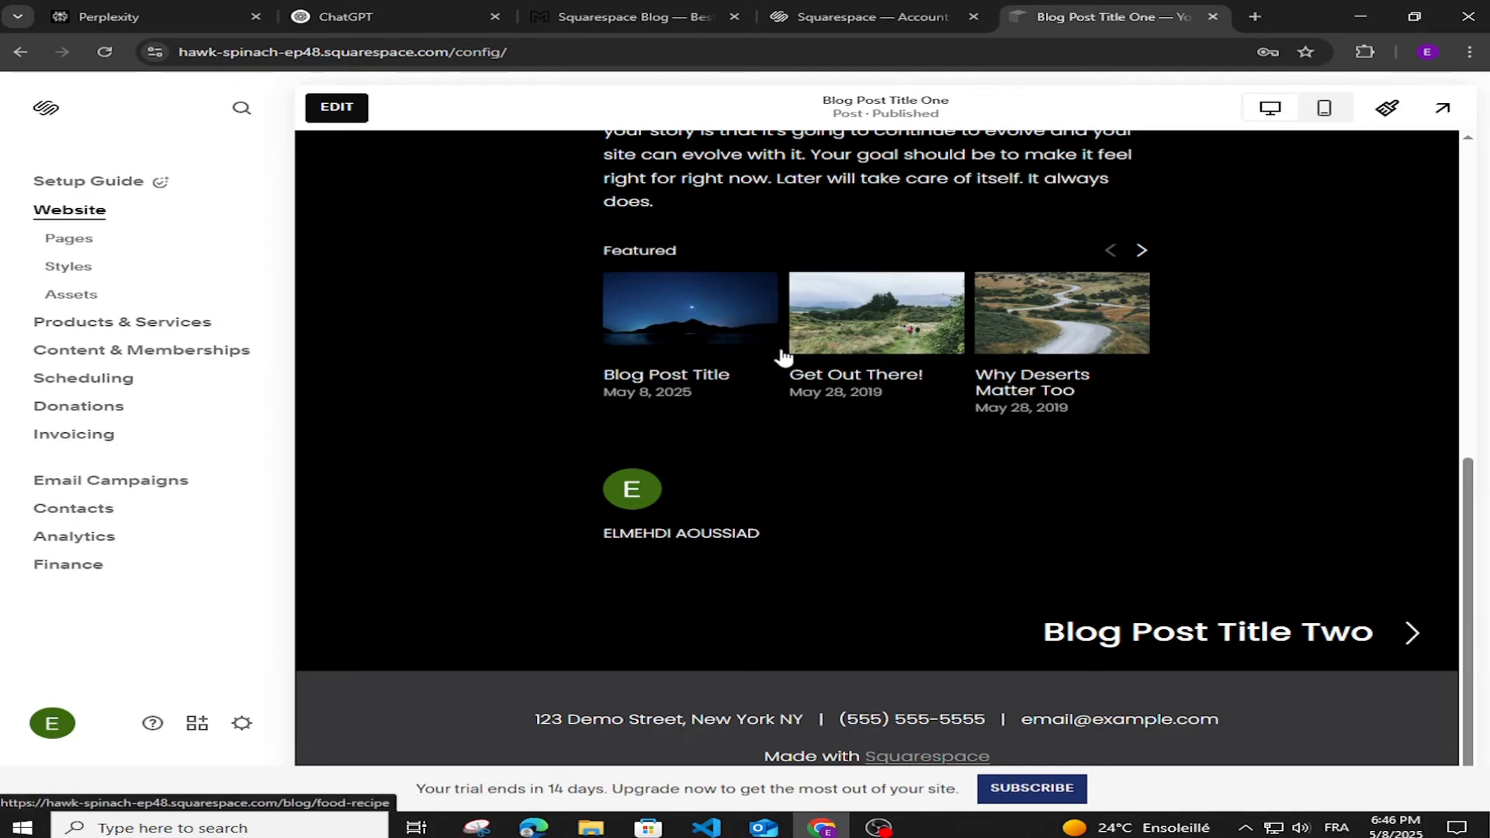
{"action": "scroll", "coordinate": [1244, 508], "scroll_direction": "up", "scroll_amount": 8}
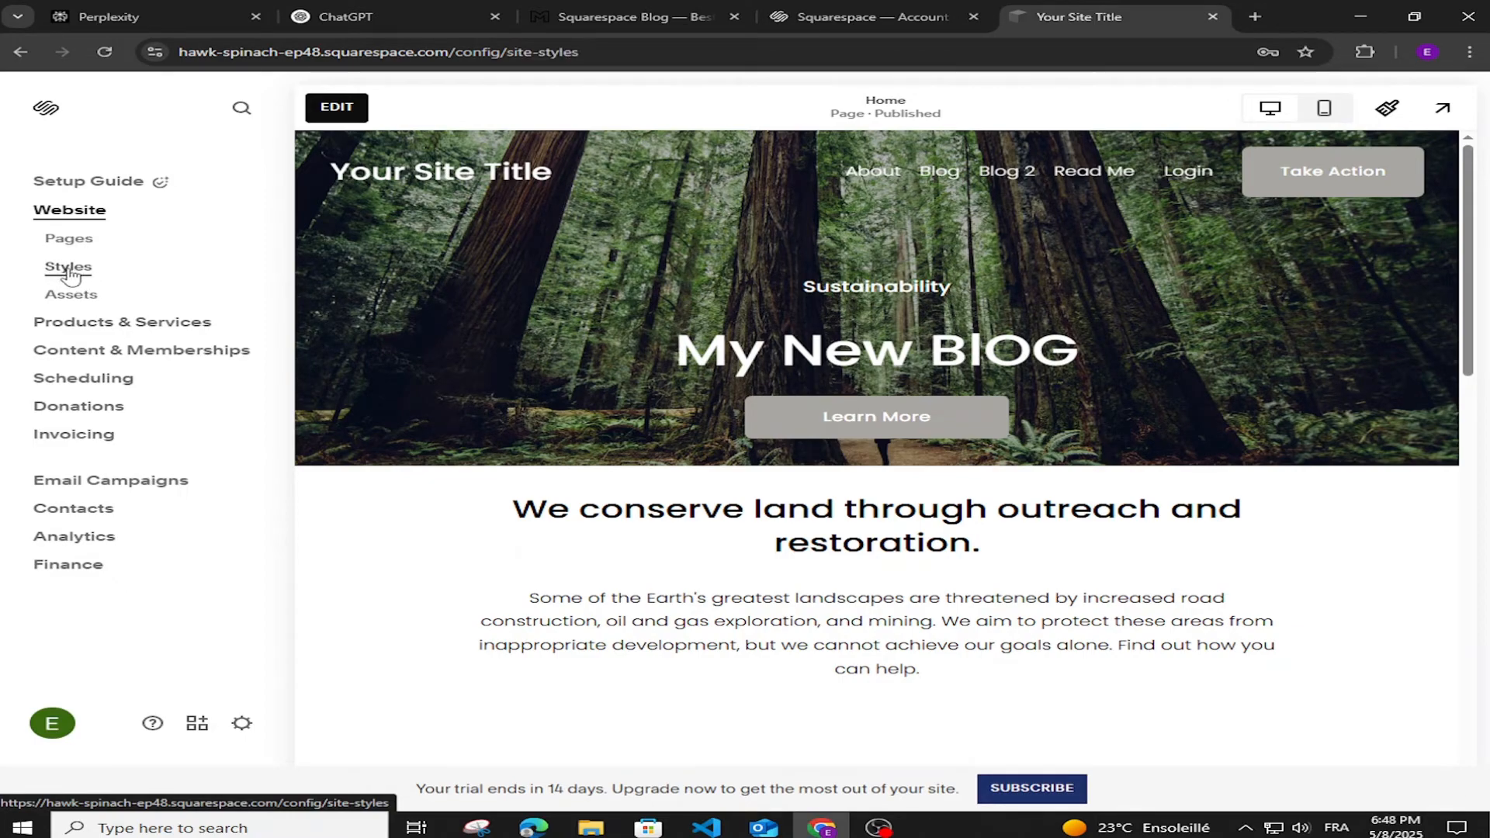
Step: Open the site styles and examine the button styles and the miscellaneous spacing settings
{"action": "left_click", "coordinate": [68, 269]}
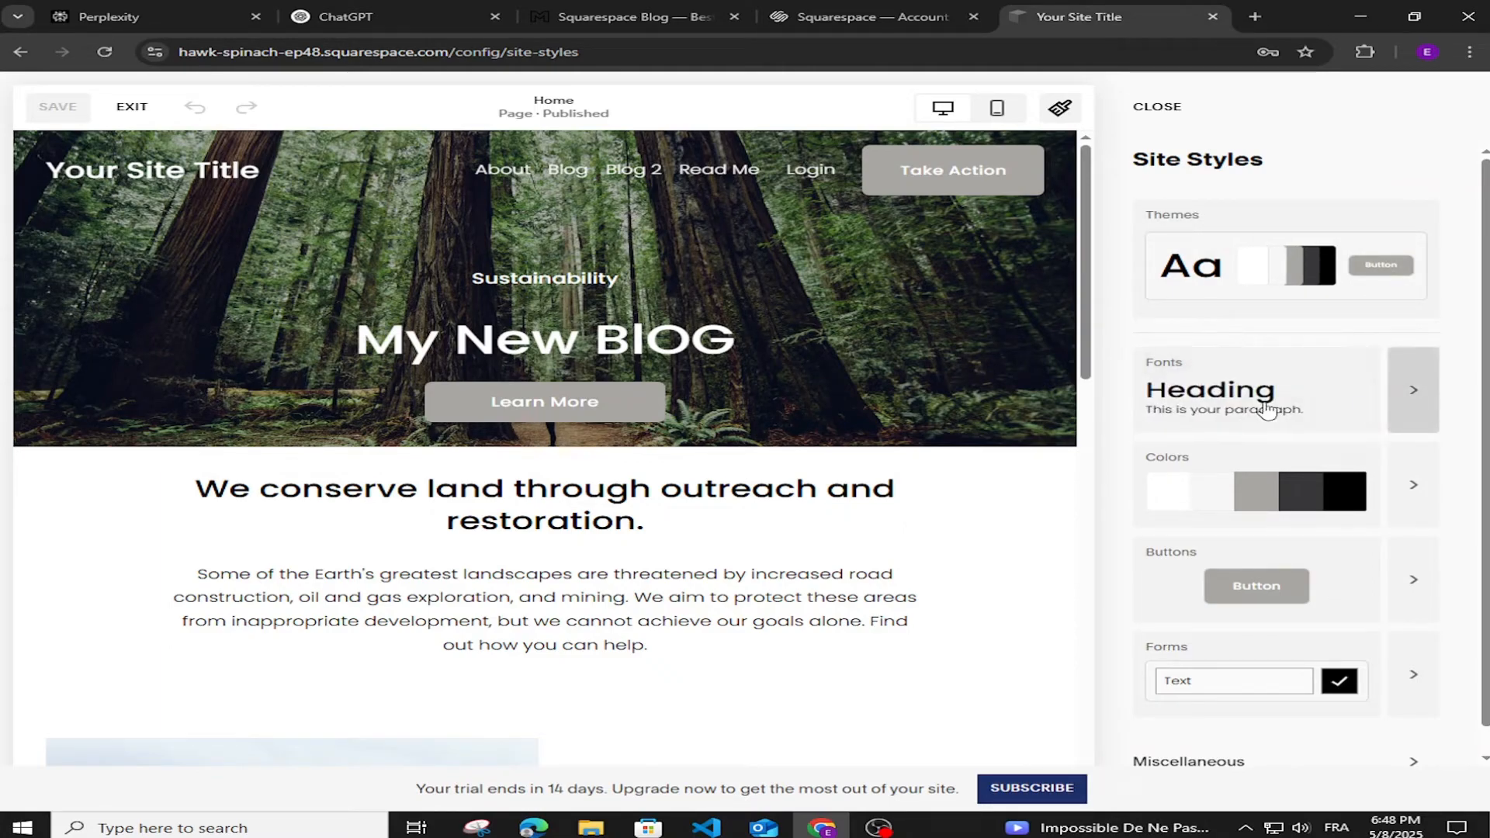
{"action": "scroll", "coordinate": [1330, 400], "scroll_direction": "down", "scroll_amount": 1}
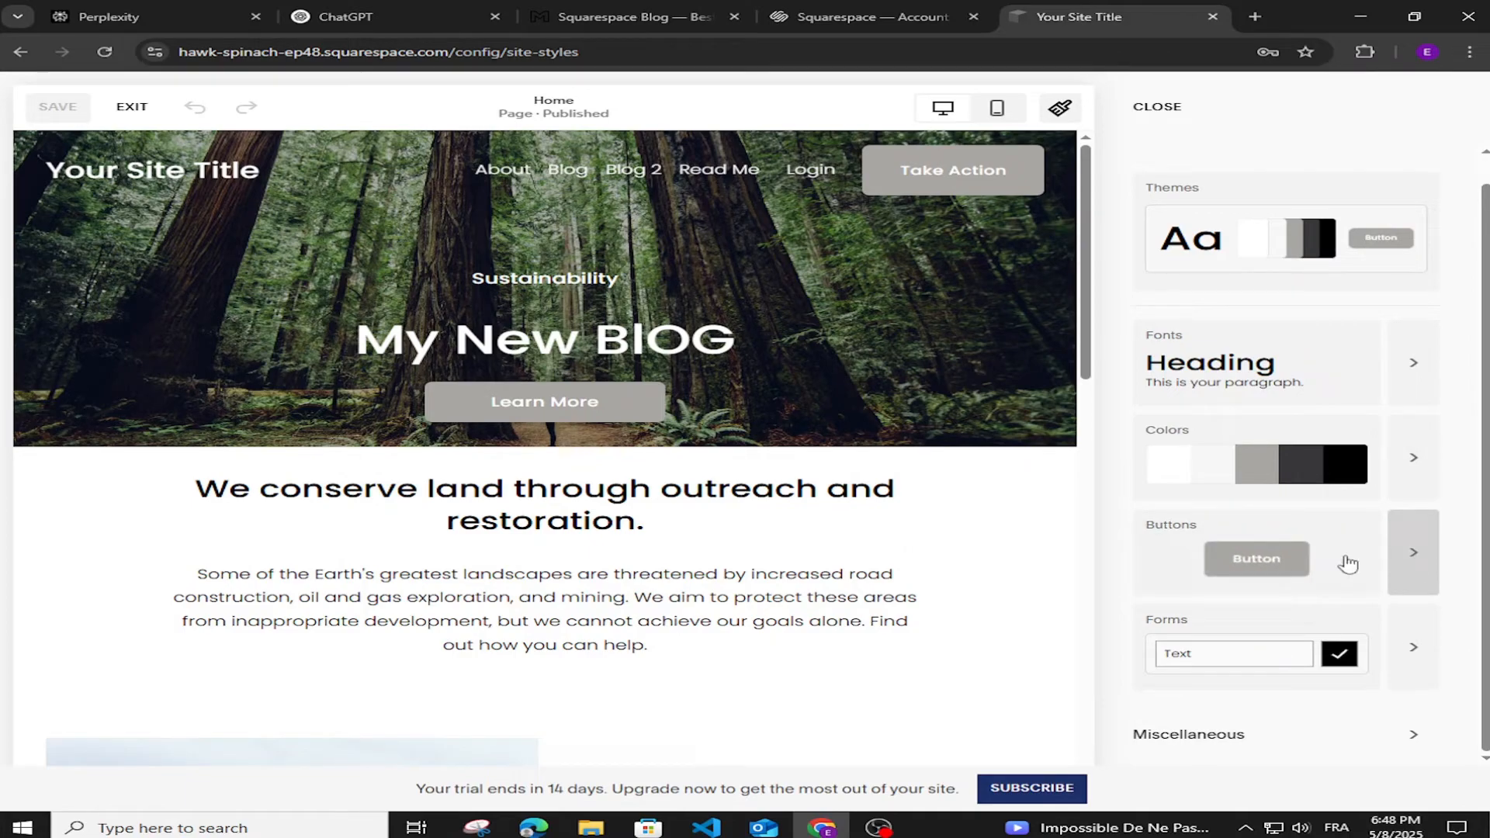
{"action": "left_click", "coordinate": [1430, 558]}
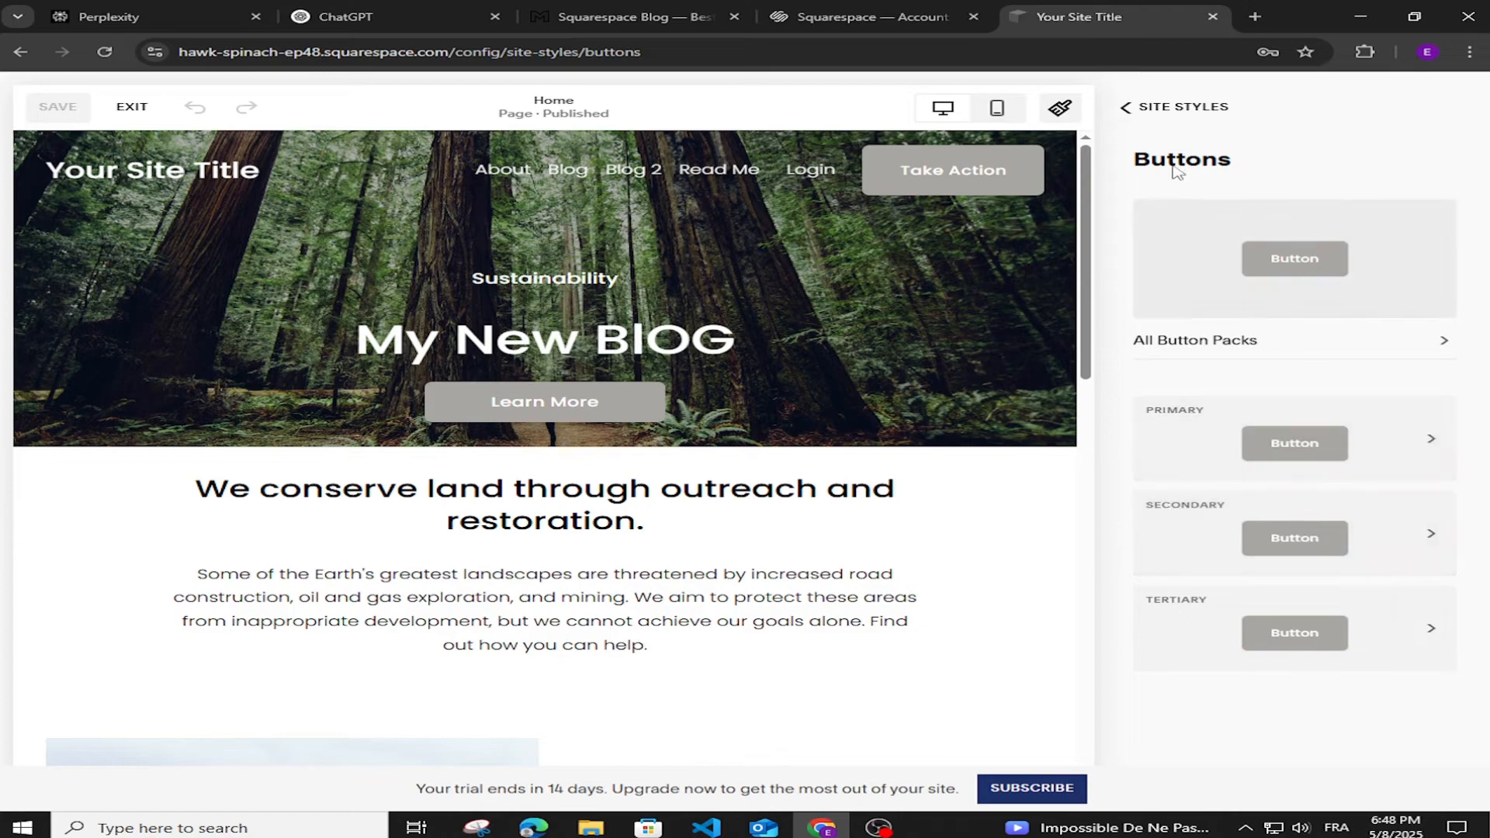
{"action": "left_click", "coordinate": [1151, 116]}
{"action": "scroll", "coordinate": [1281, 621], "scroll_direction": "down", "scroll_amount": 1}
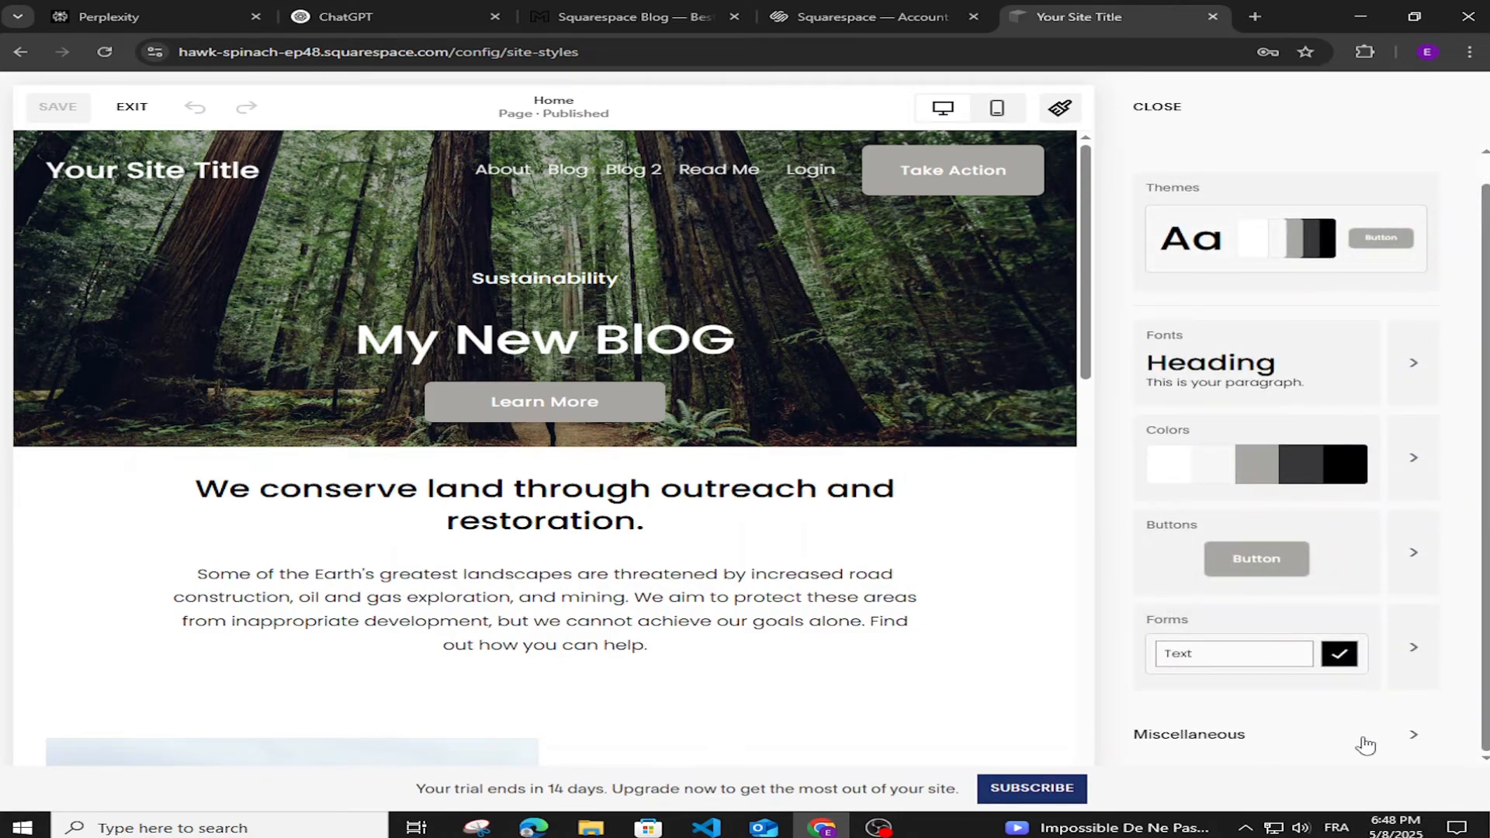
{"action": "left_click", "coordinate": [1395, 742]}
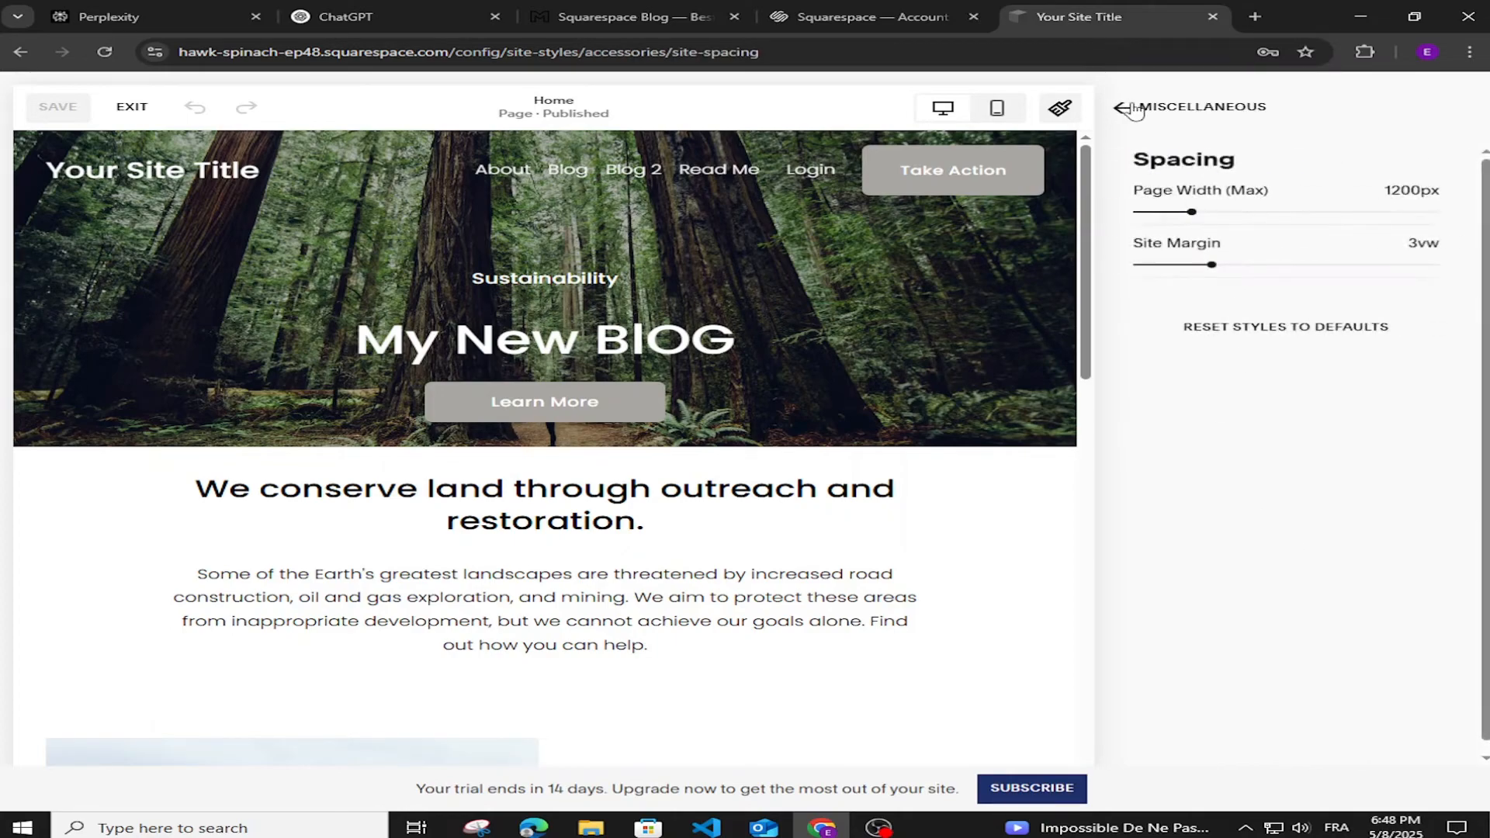
{"action": "left_click", "coordinate": [1202, 107]}
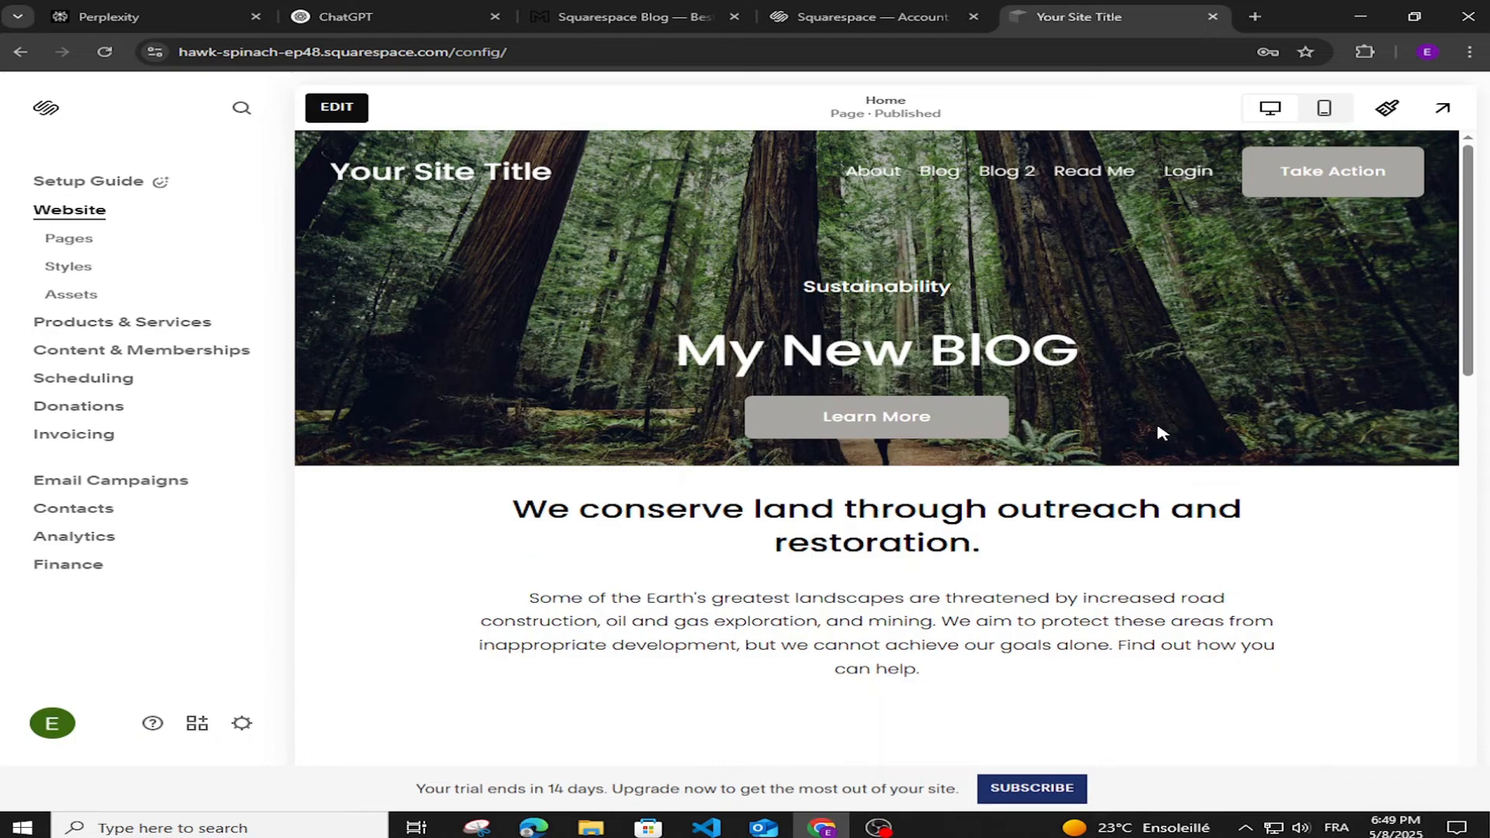
{"action": "scroll", "coordinate": [1166, 564], "scroll_direction": "down", "scroll_amount": 3}
{"action": "scroll", "coordinate": [1097, 556], "scroll_direction": "up", "scroll_amount": 3}
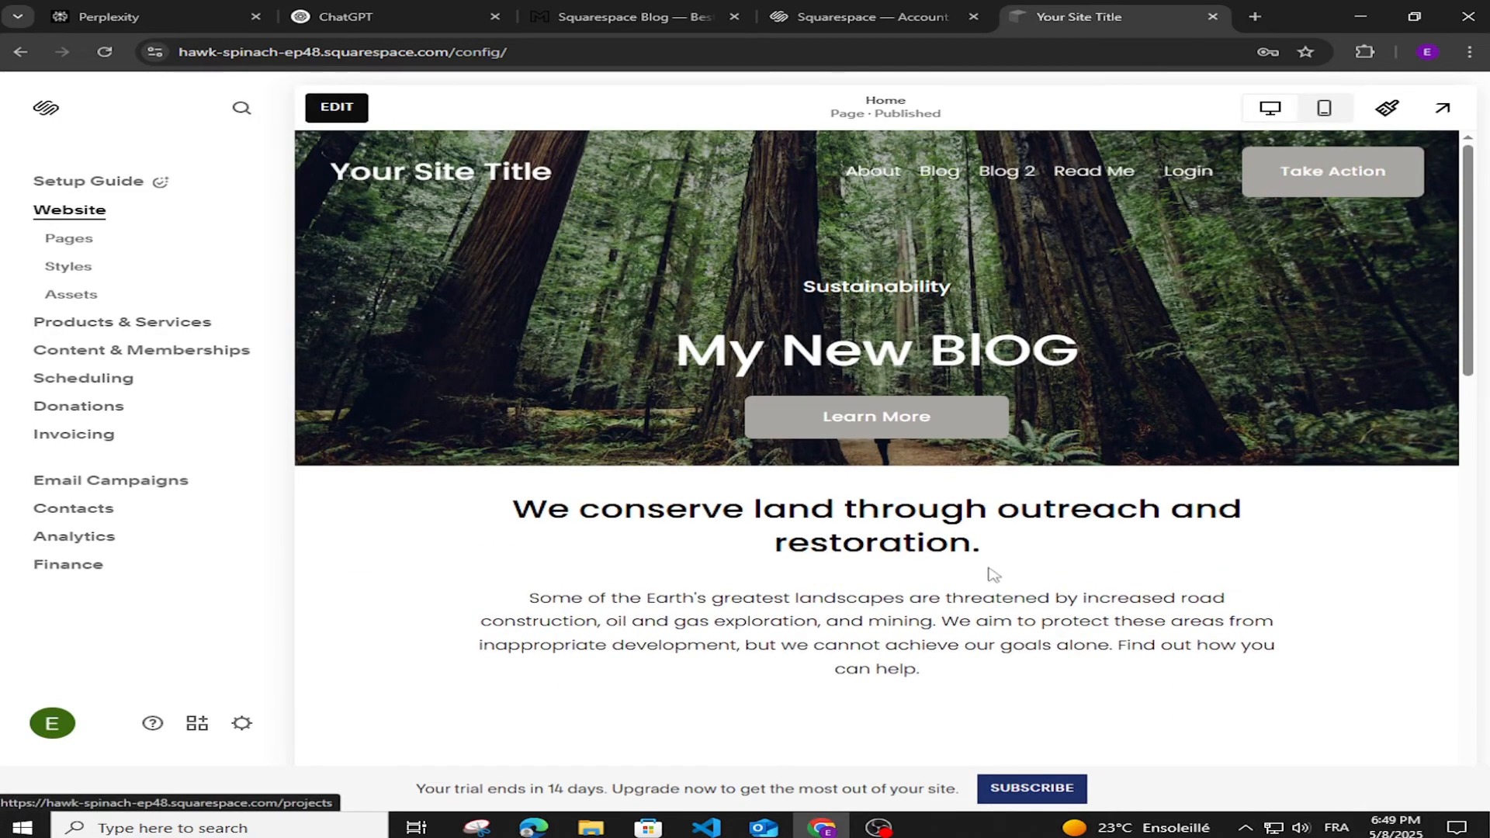
{"action": "scroll", "coordinate": [1009, 559], "scroll_direction": "down", "scroll_amount": 5}
{"action": "scroll", "coordinate": [1025, 552], "scroll_direction": "up", "scroll_amount": 5}
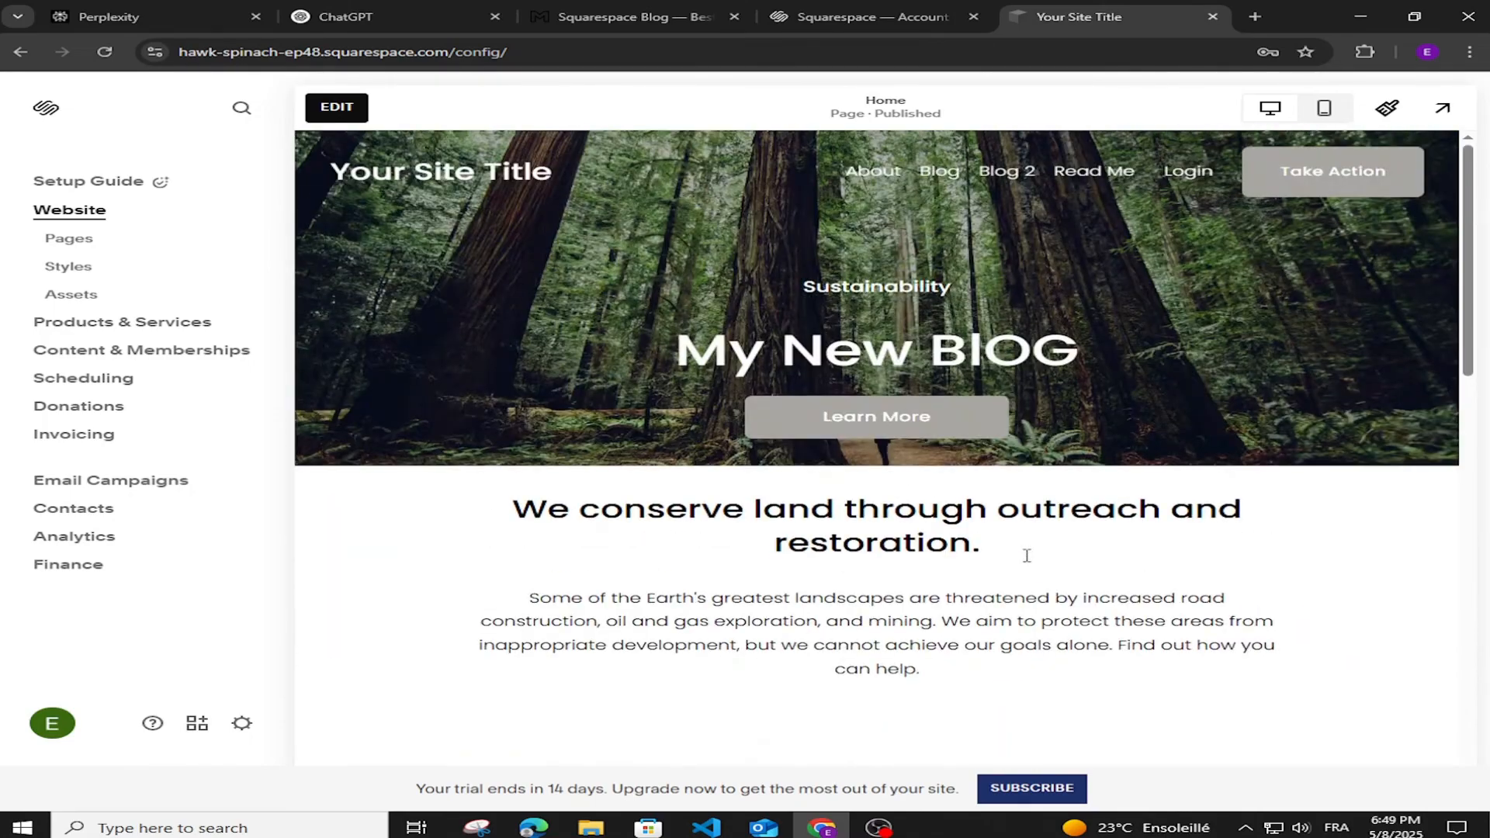
Step: Open the Home page for editing and add a blank section directly above the Our Organization section
{"action": "left_click", "coordinate": [337, 113]}
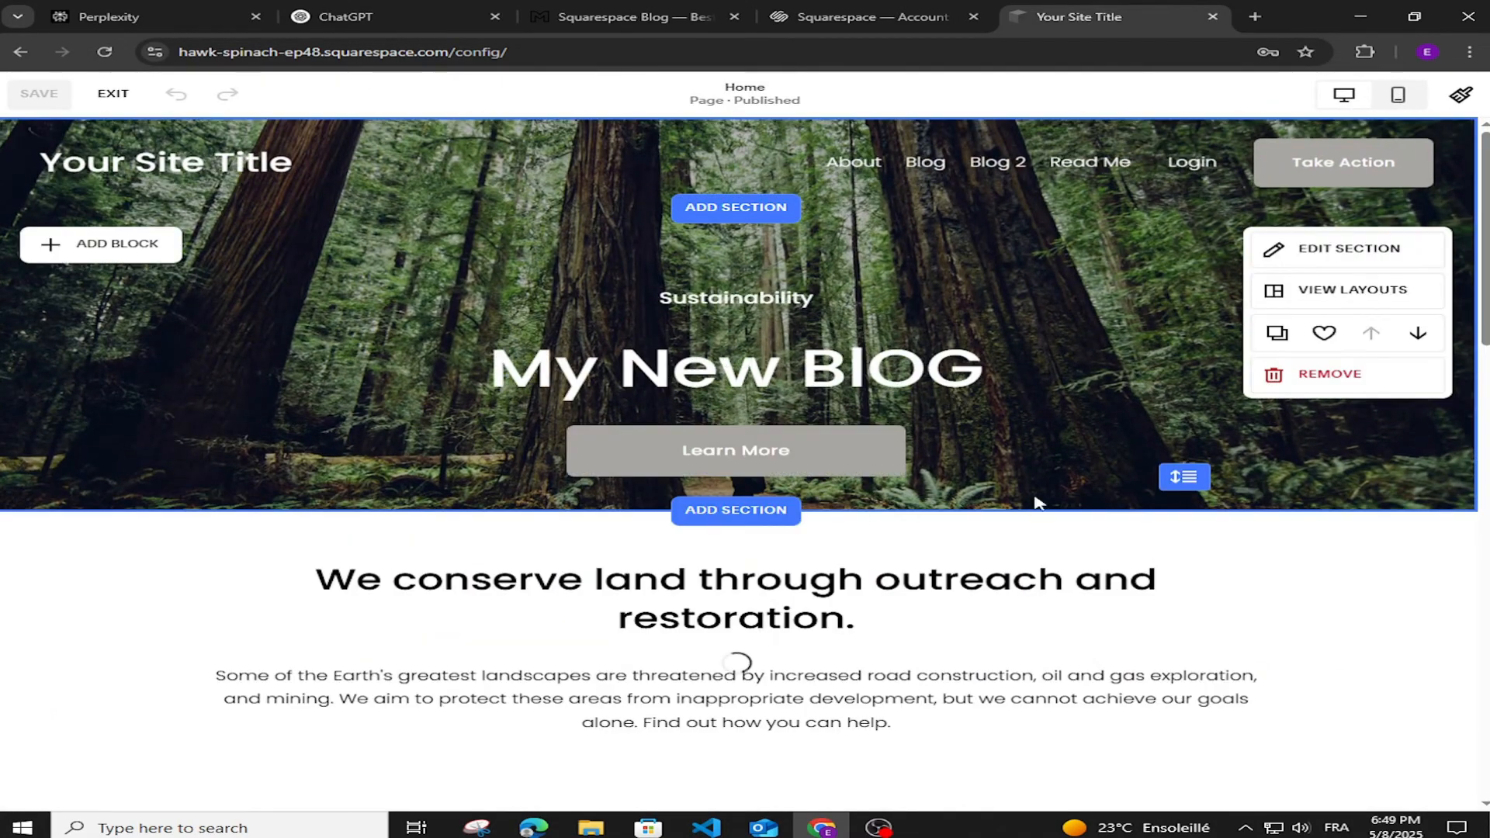
{"action": "scroll", "coordinate": [1044, 489], "scroll_direction": "down", "scroll_amount": 3}
{"action": "scroll", "coordinate": [981, 476], "scroll_direction": "up", "scroll_amount": 3}
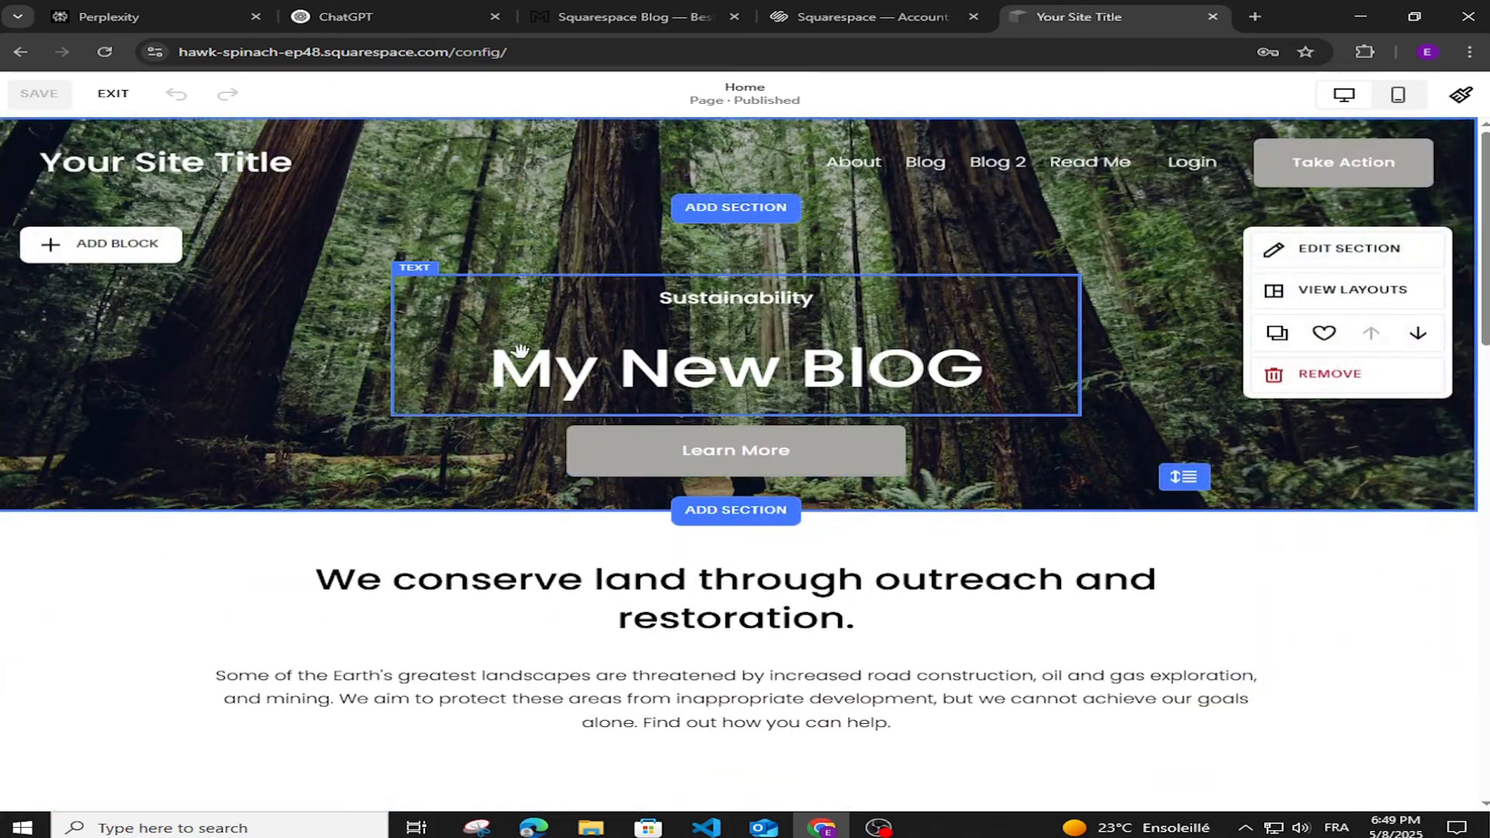
{"action": "scroll", "coordinate": [948, 390], "scroll_direction": "down", "scroll_amount": 5}
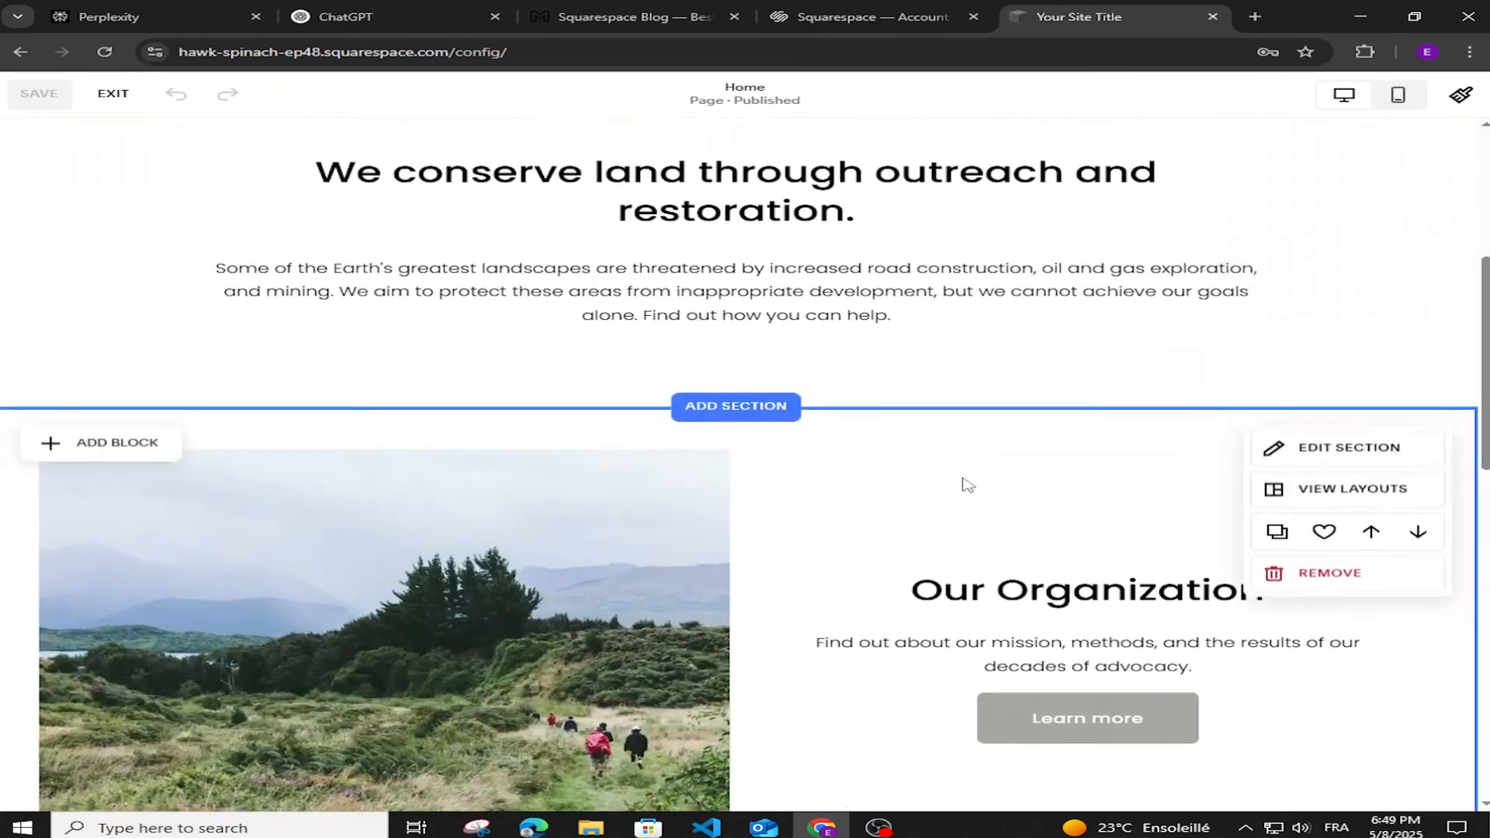
{"action": "scroll", "coordinate": [776, 392], "scroll_direction": "up", "scroll_amount": 3}
{"action": "scroll", "coordinate": [749, 387], "scroll_direction": "down", "scroll_amount": 3}
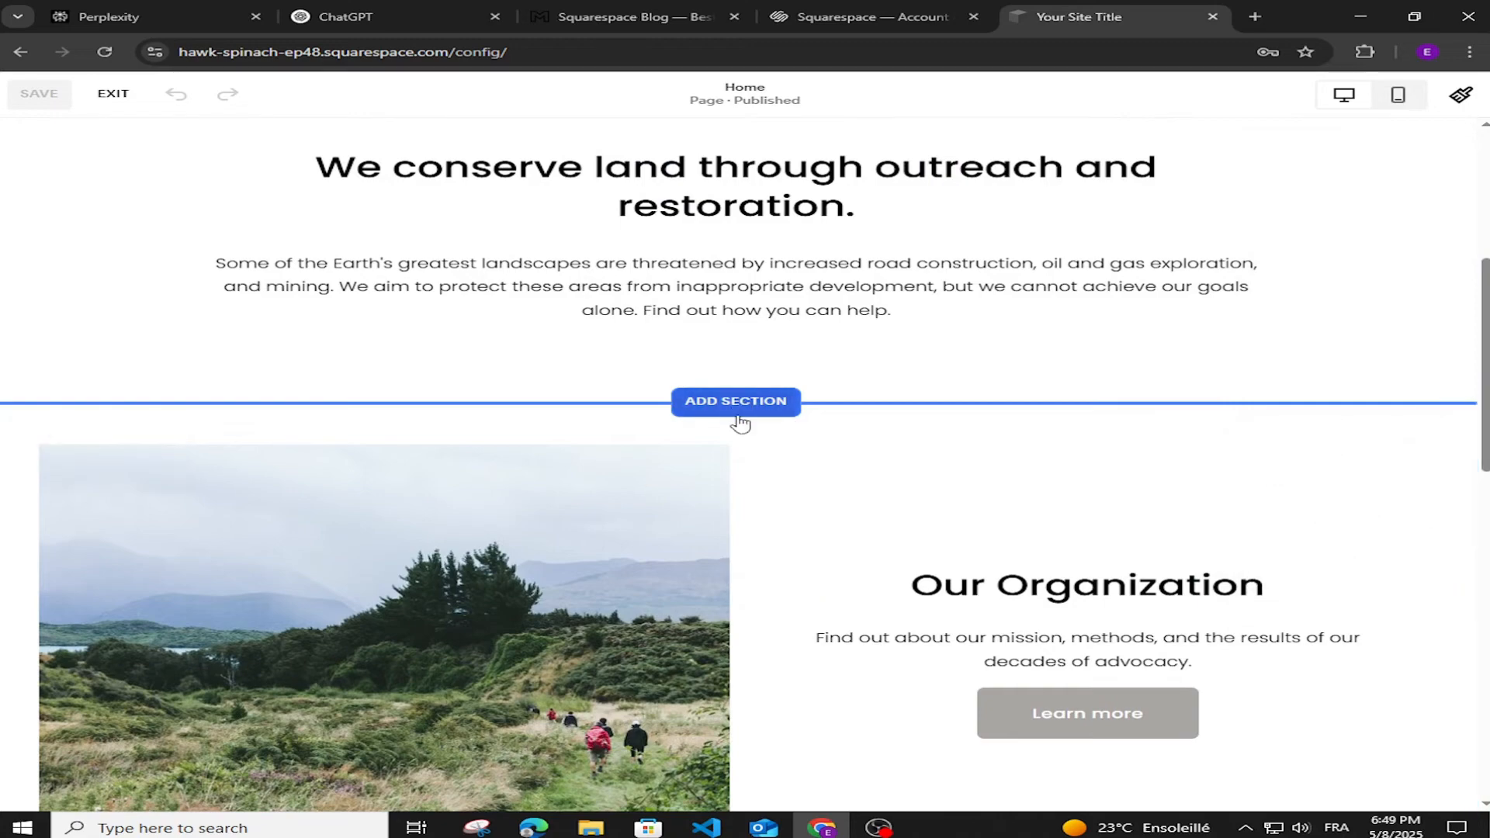
{"action": "scroll", "coordinate": [842, 376], "scroll_direction": "down", "scroll_amount": 2}
{"action": "scroll", "coordinate": [741, 287], "scroll_direction": "up", "scroll_amount": 1}
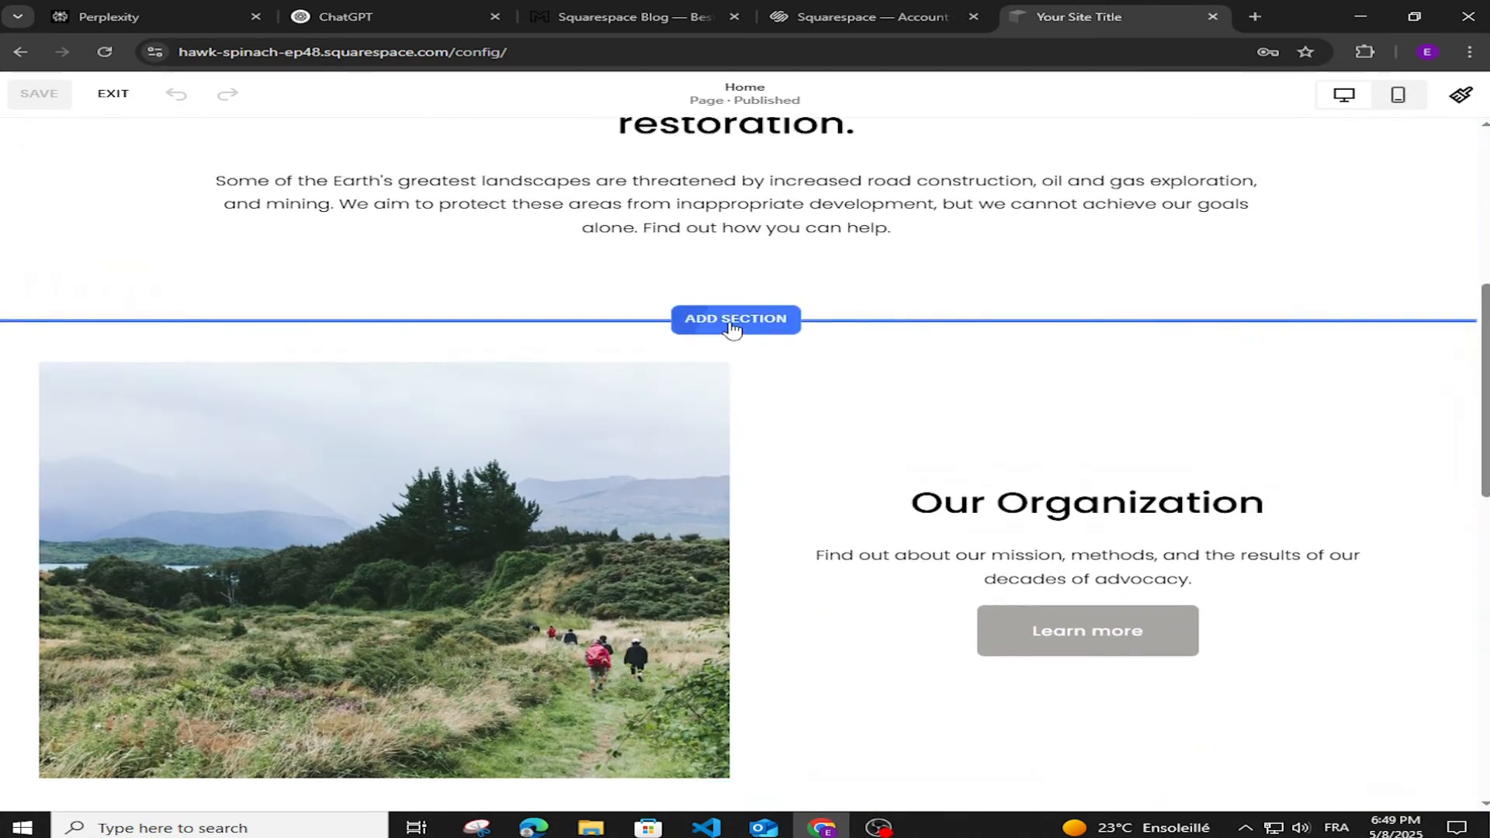
{"action": "left_click", "coordinate": [732, 319]}
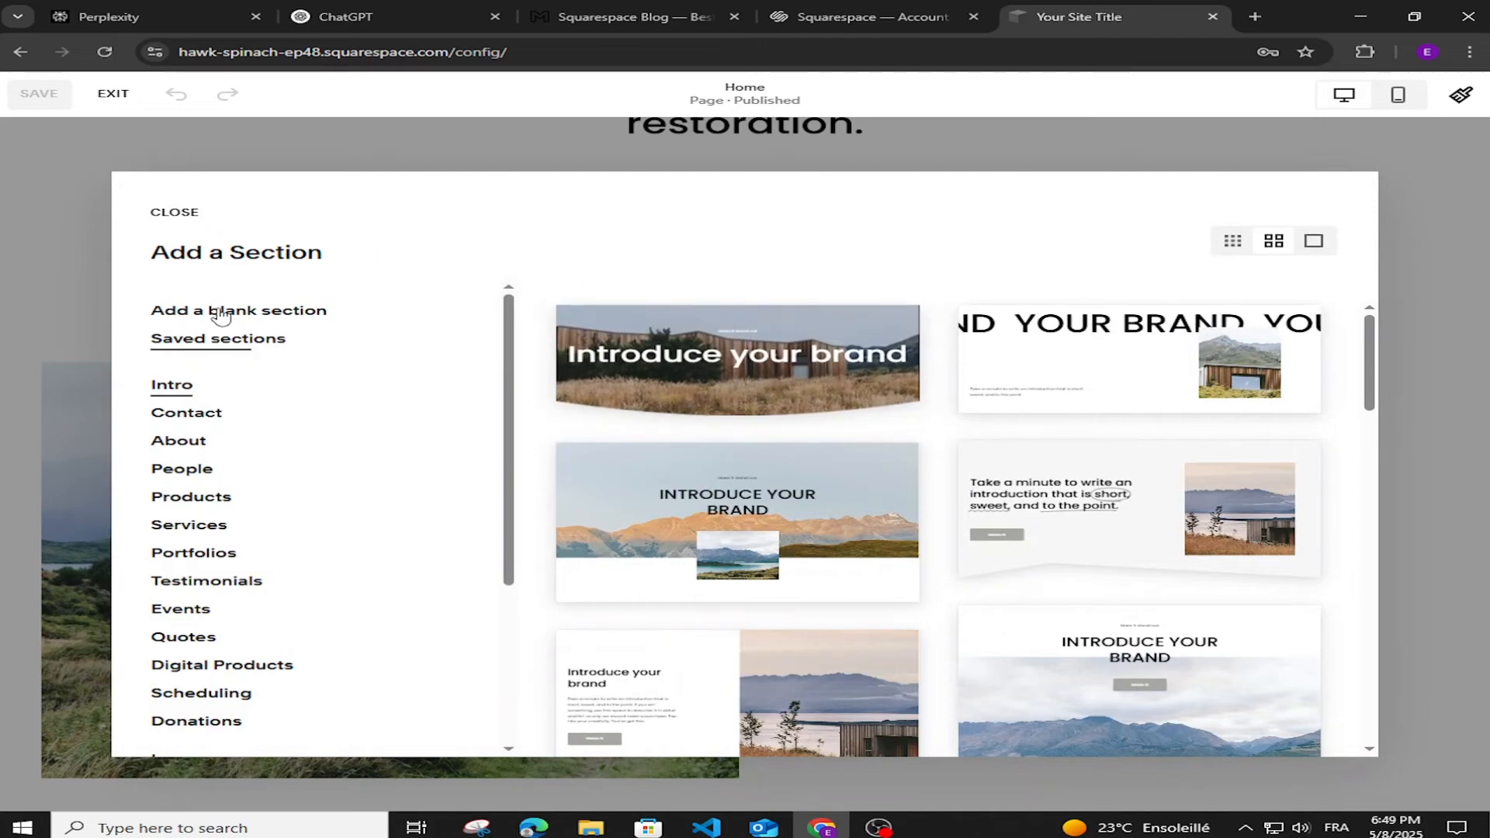
{"action": "left_click", "coordinate": [277, 314]}
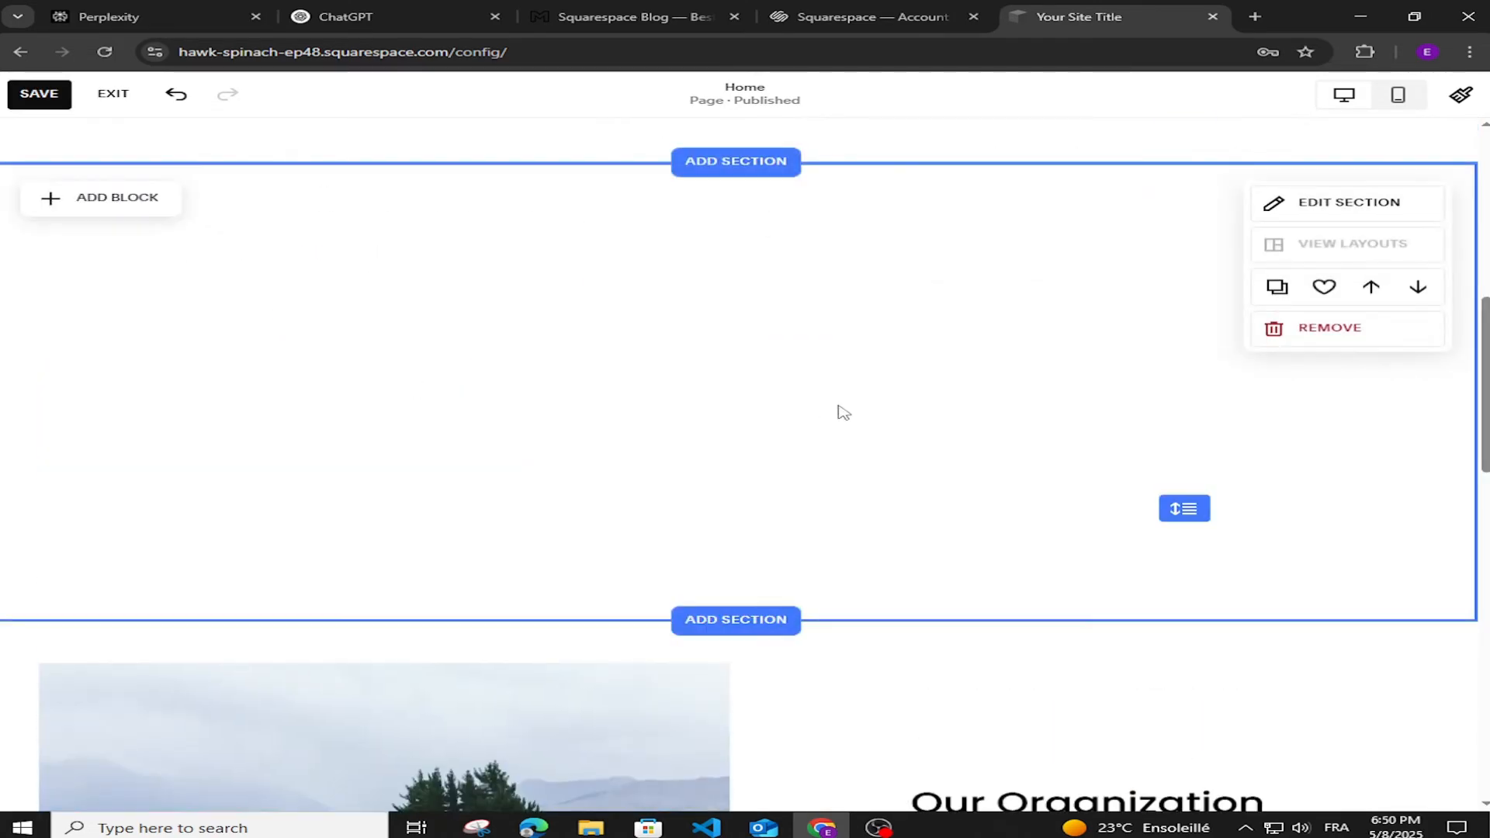
Step: Add a Summary block to the new blank section
{"action": "scroll", "coordinate": [180, 218], "scroll_direction": "up", "scroll_amount": 3}
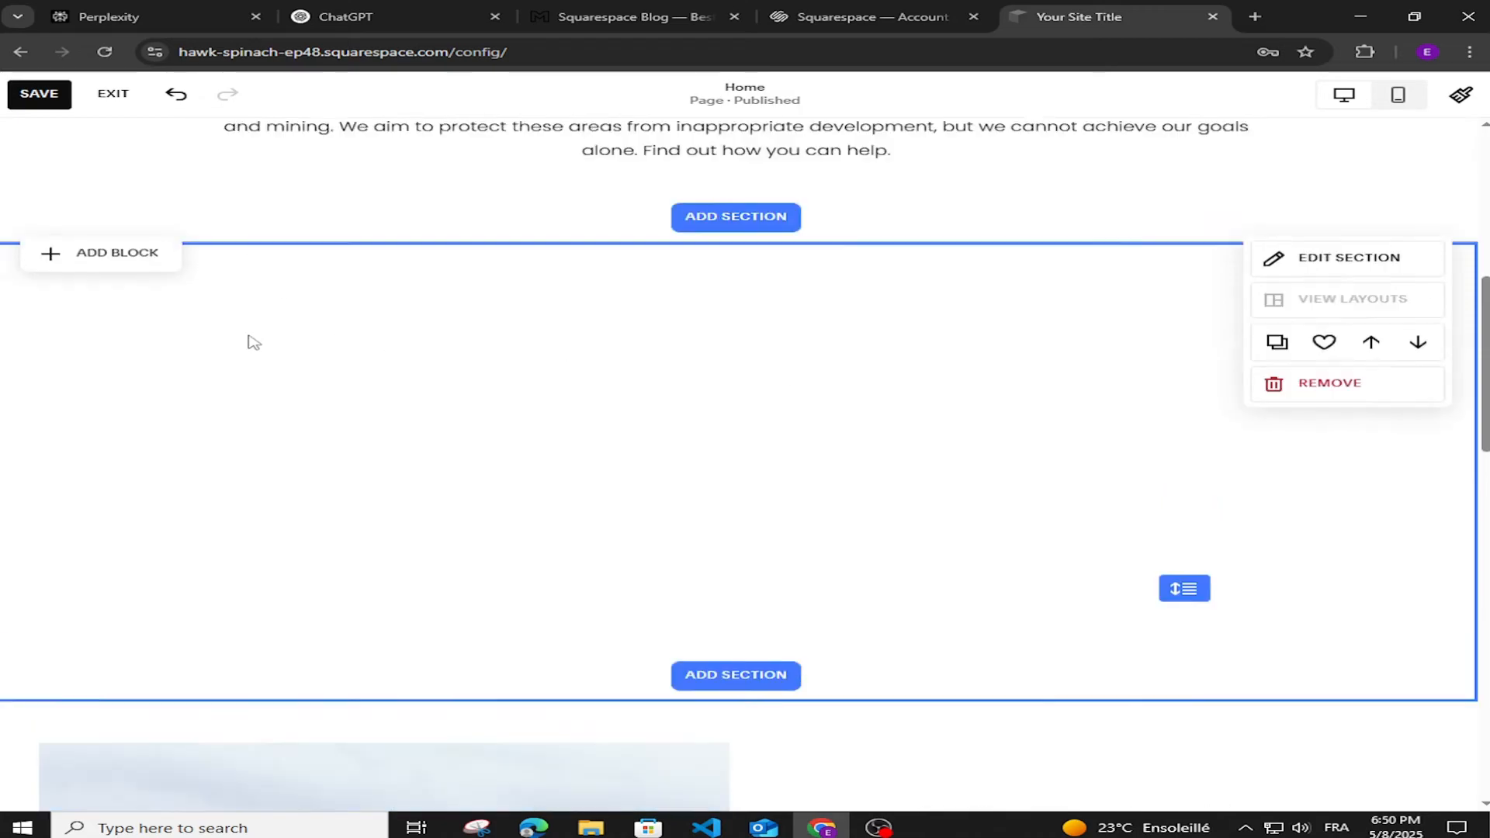
{"action": "scroll", "coordinate": [153, 316], "scroll_direction": "down", "scroll_amount": 3}
{"action": "left_click", "coordinate": [94, 203]}
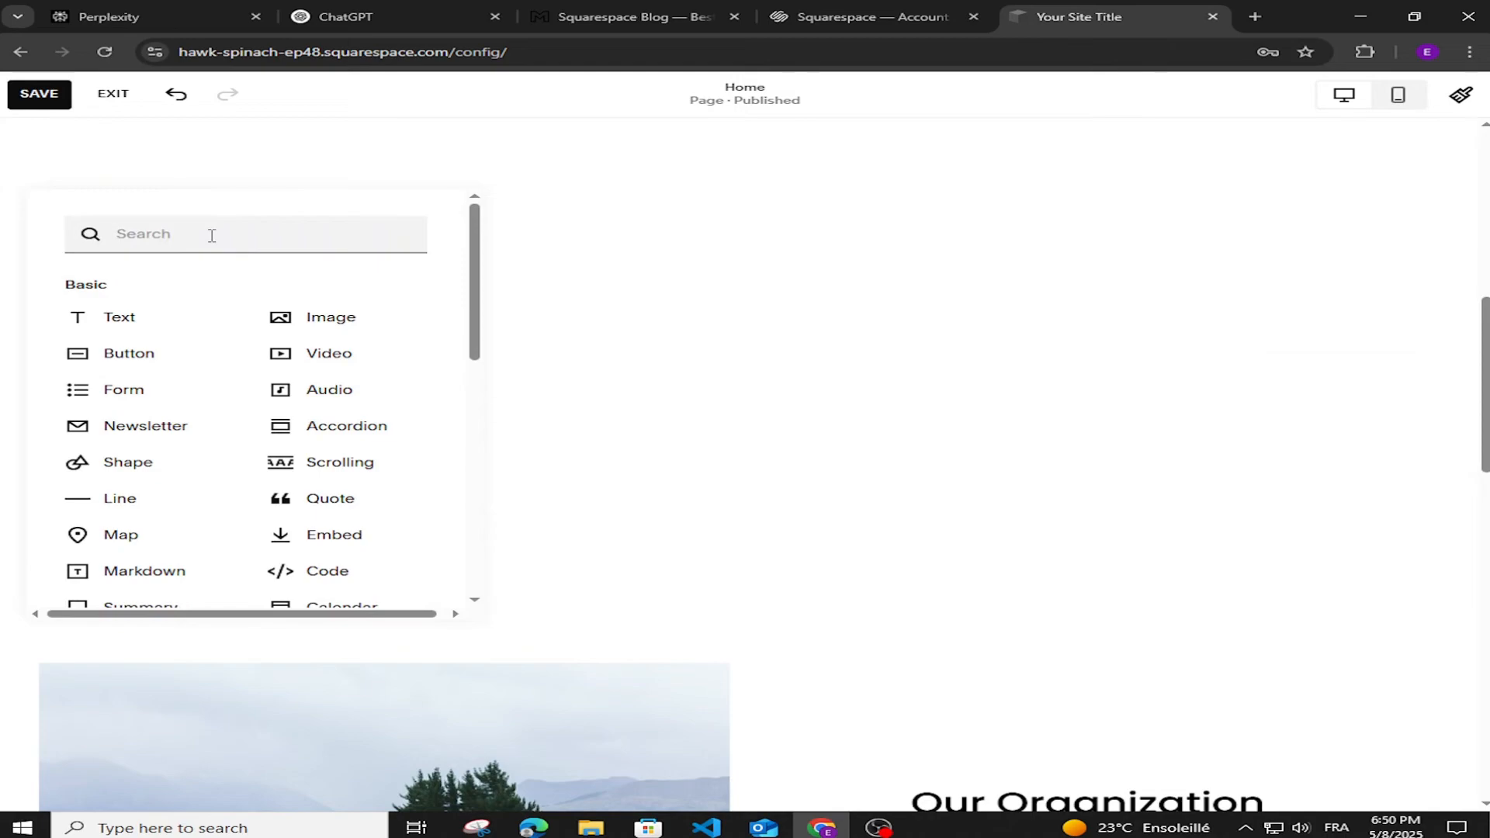
{"action": "type", "text": "summ"}
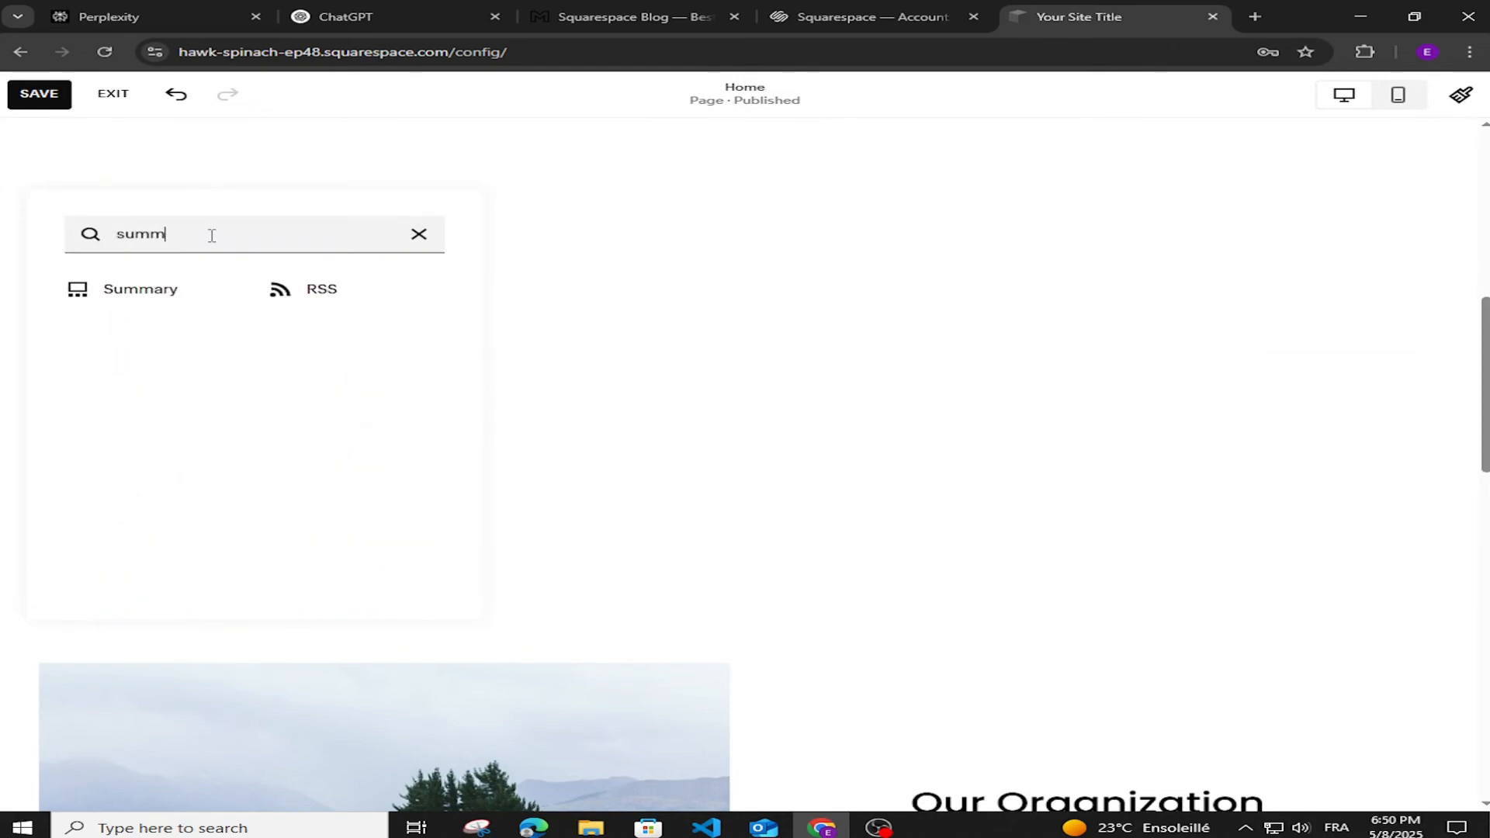
{"action": "left_click", "coordinate": [137, 290]}
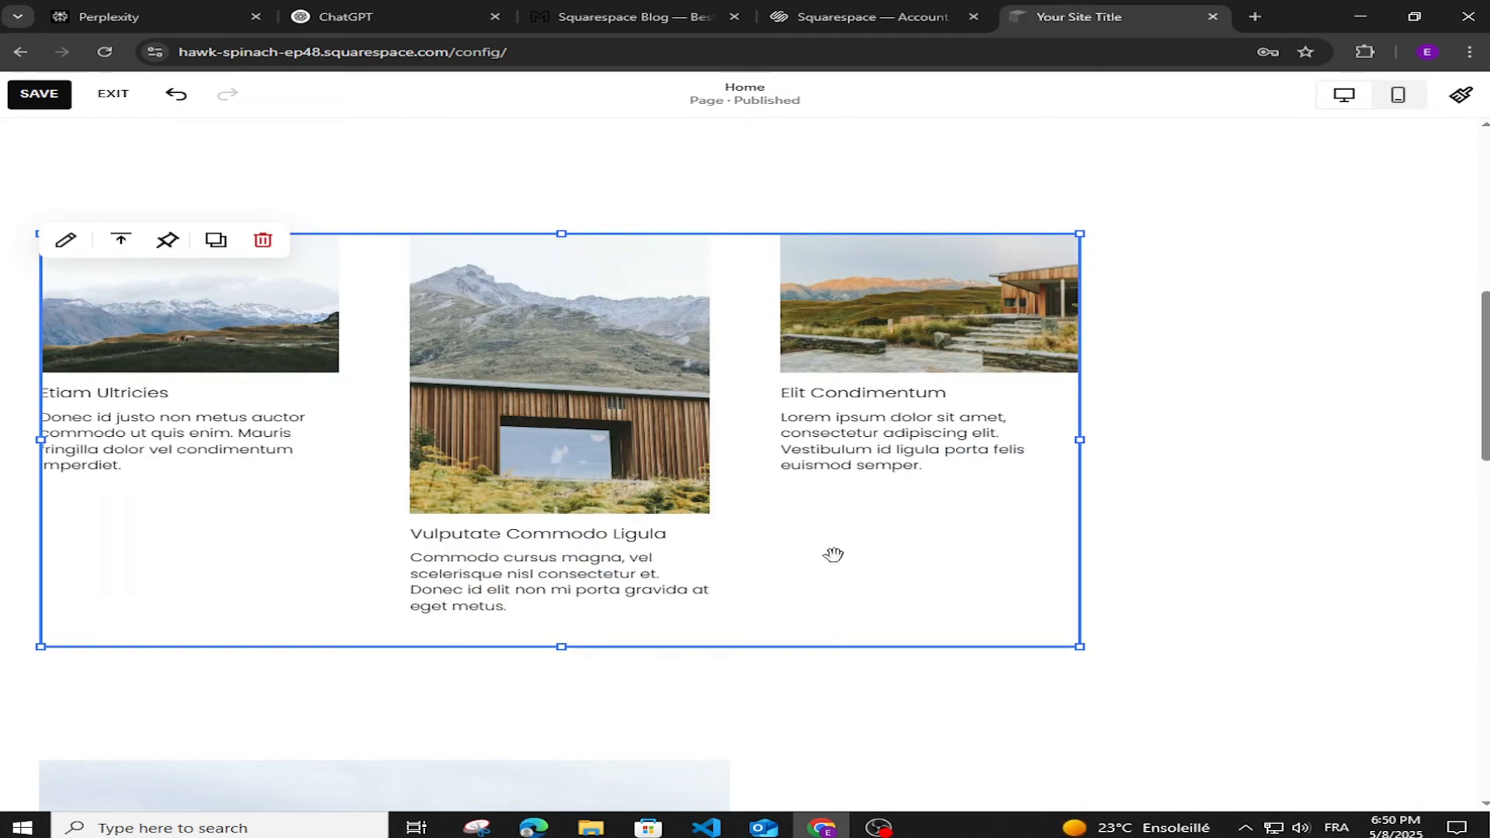
Step: Set the Blog page as the content source of the Summary block and close its settings
{"action": "double_click", "coordinate": [851, 554]}
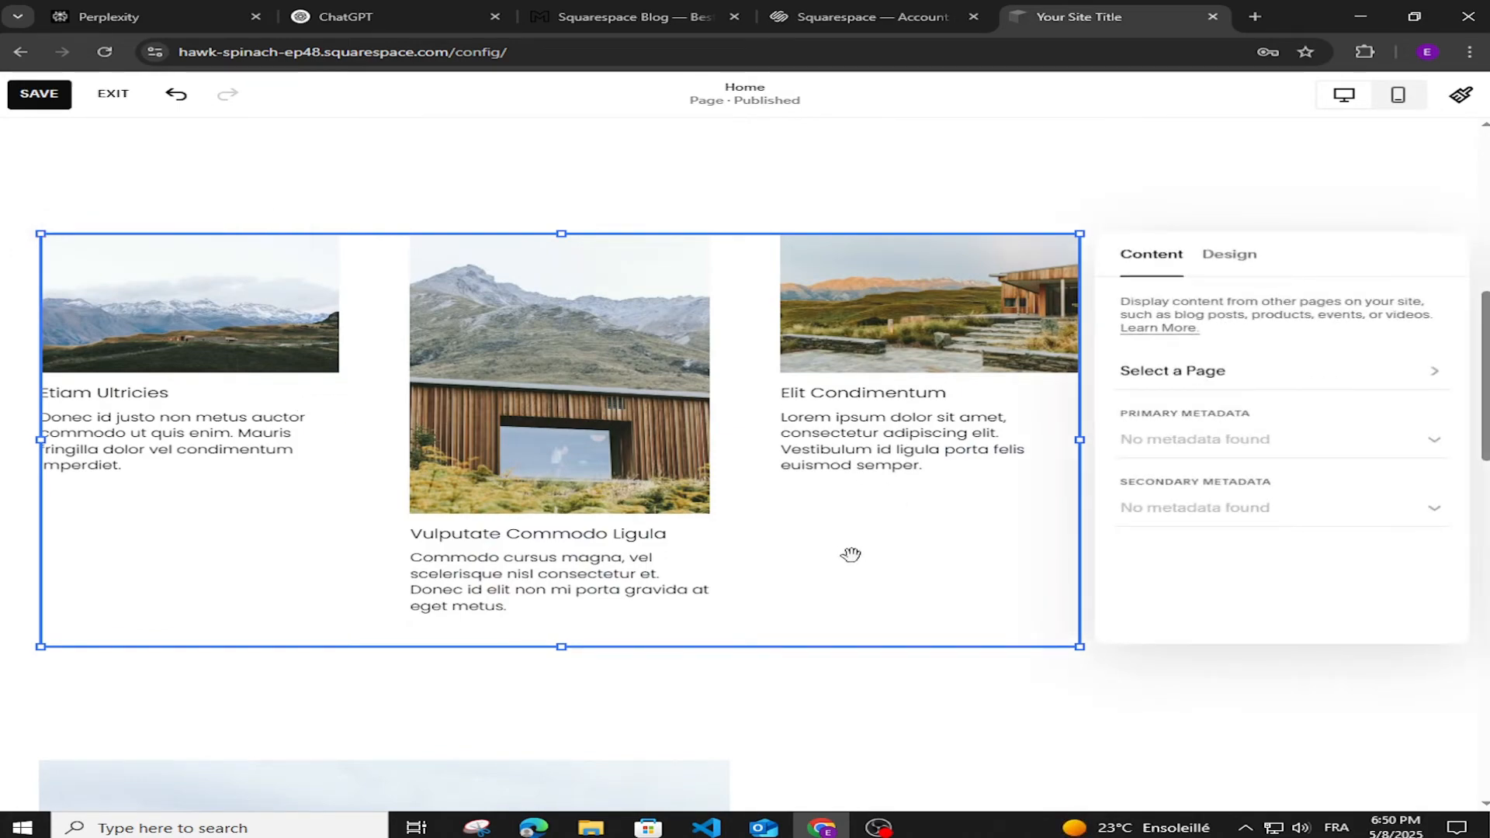
{"action": "left_click", "coordinate": [1284, 383]}
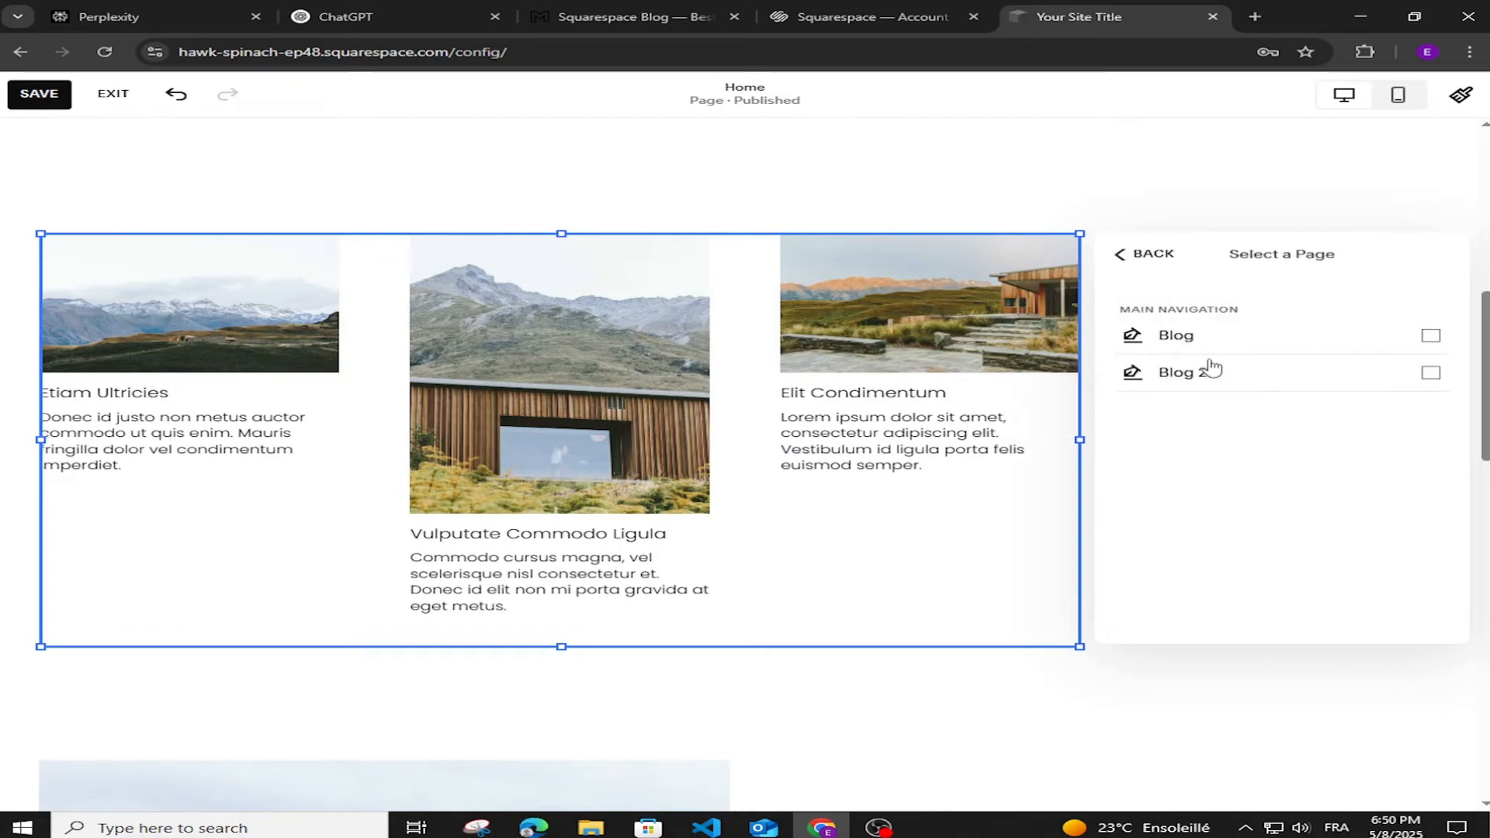
{"action": "left_click", "coordinate": [1431, 339]}
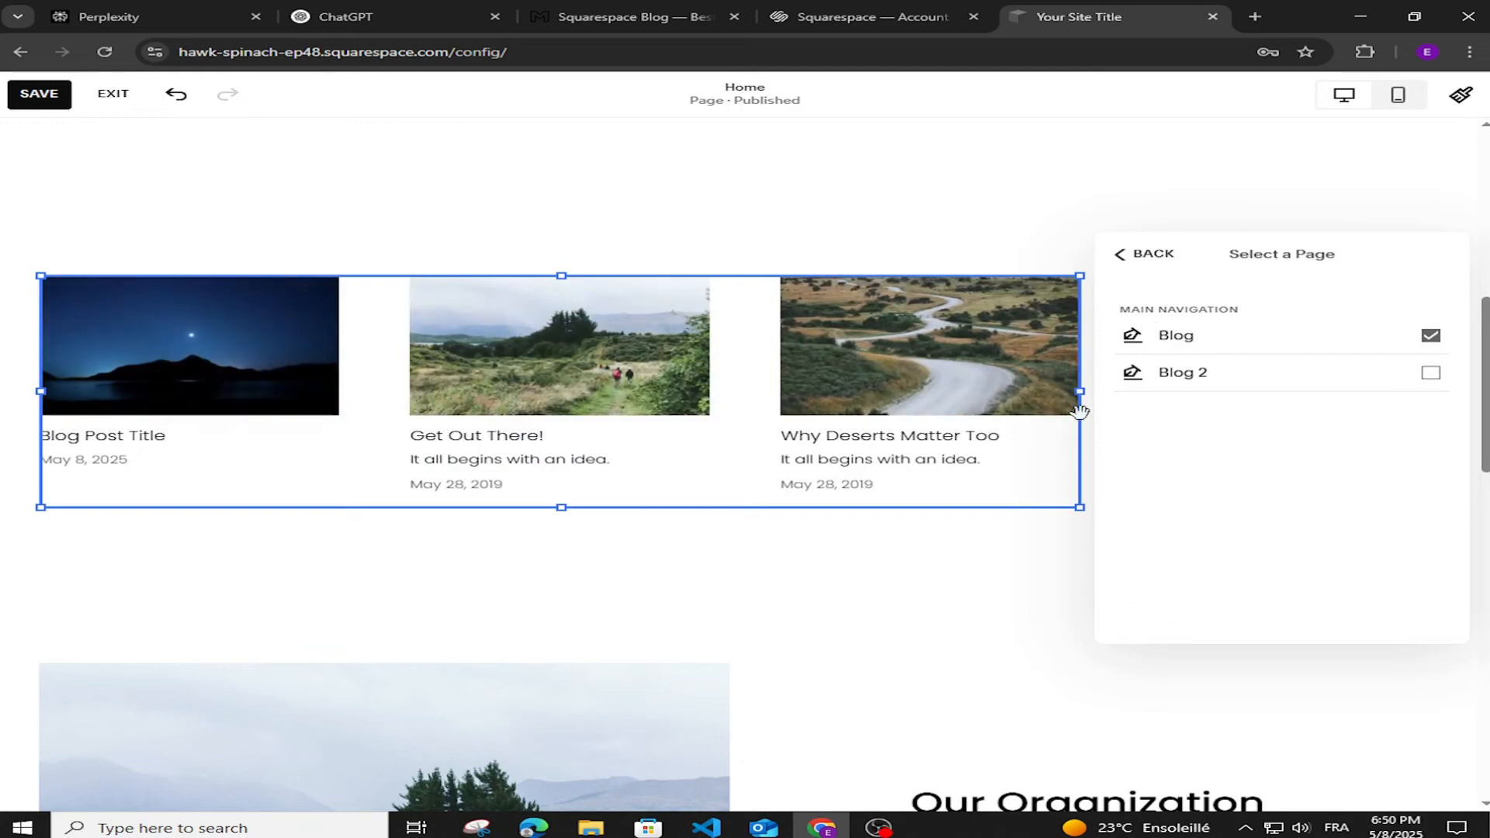
{"action": "left_click", "coordinate": [938, 546]}
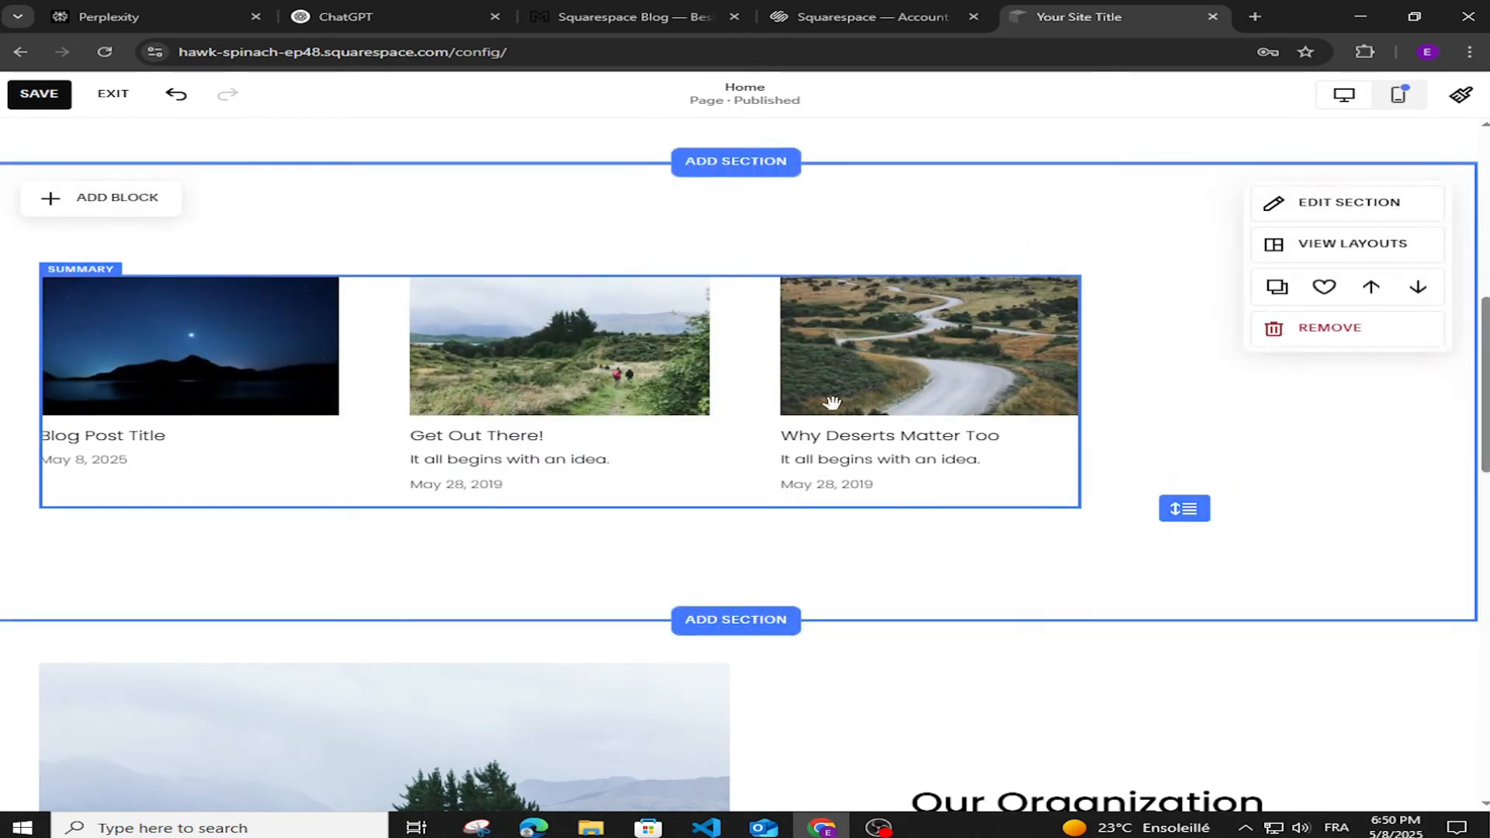
Step: Change the Home page Summary block's layout to Carousel and increase its number of items
{"action": "double_click", "coordinate": [763, 386]}
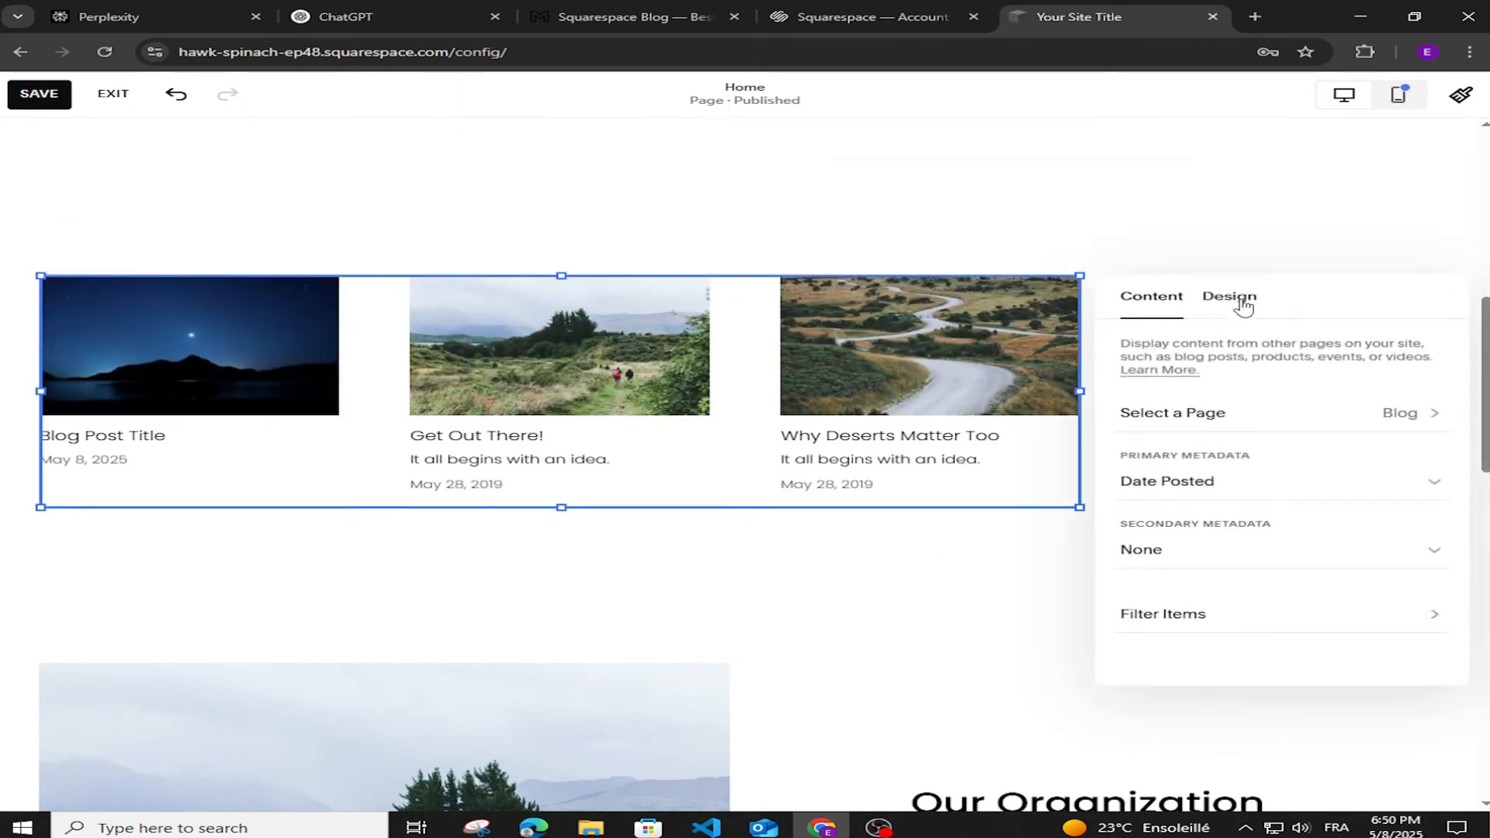
{"action": "left_click", "coordinate": [1242, 305]}
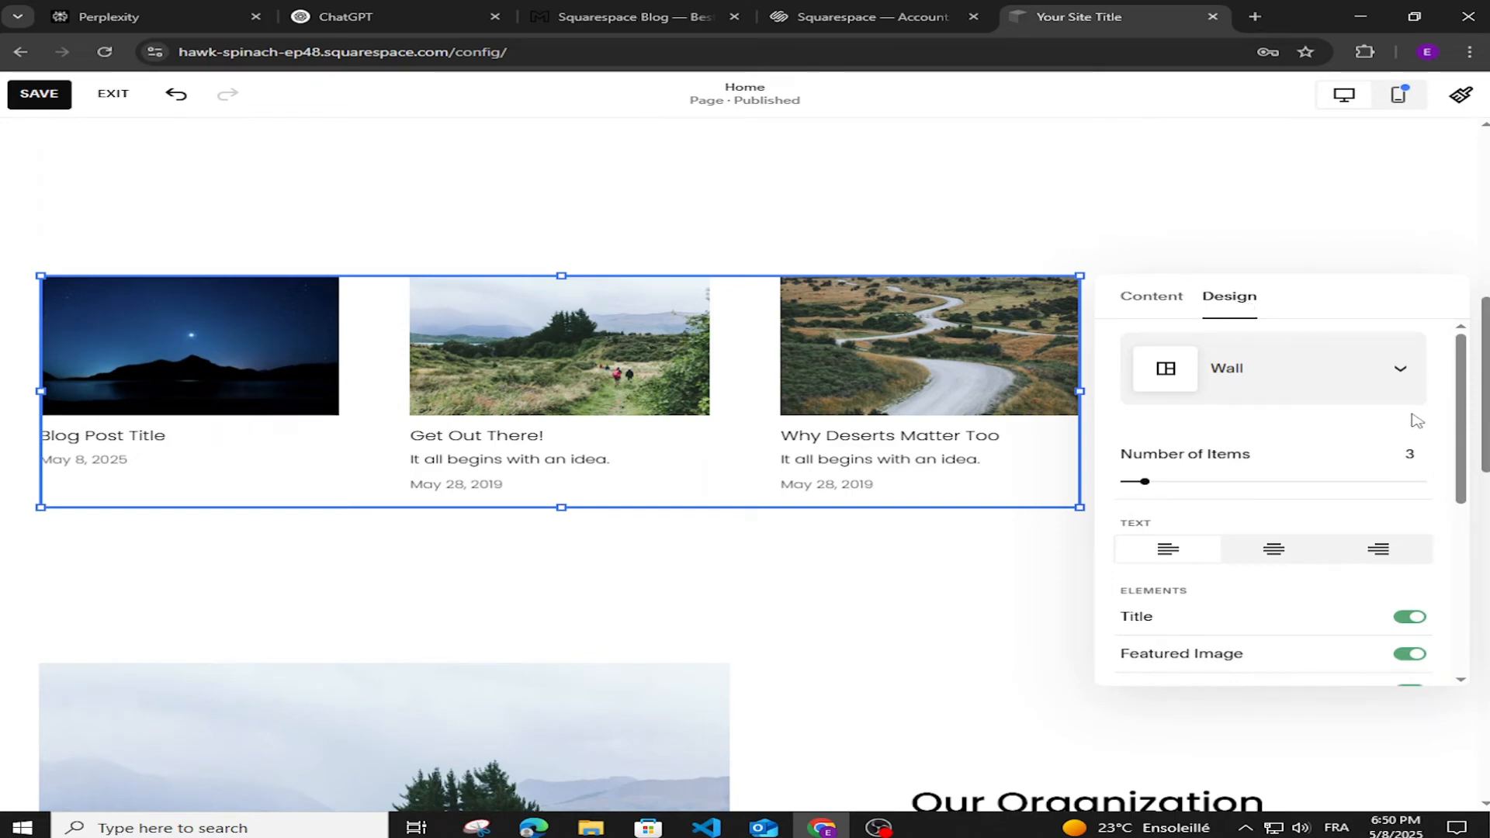
{"action": "left_click", "coordinate": [1401, 374]}
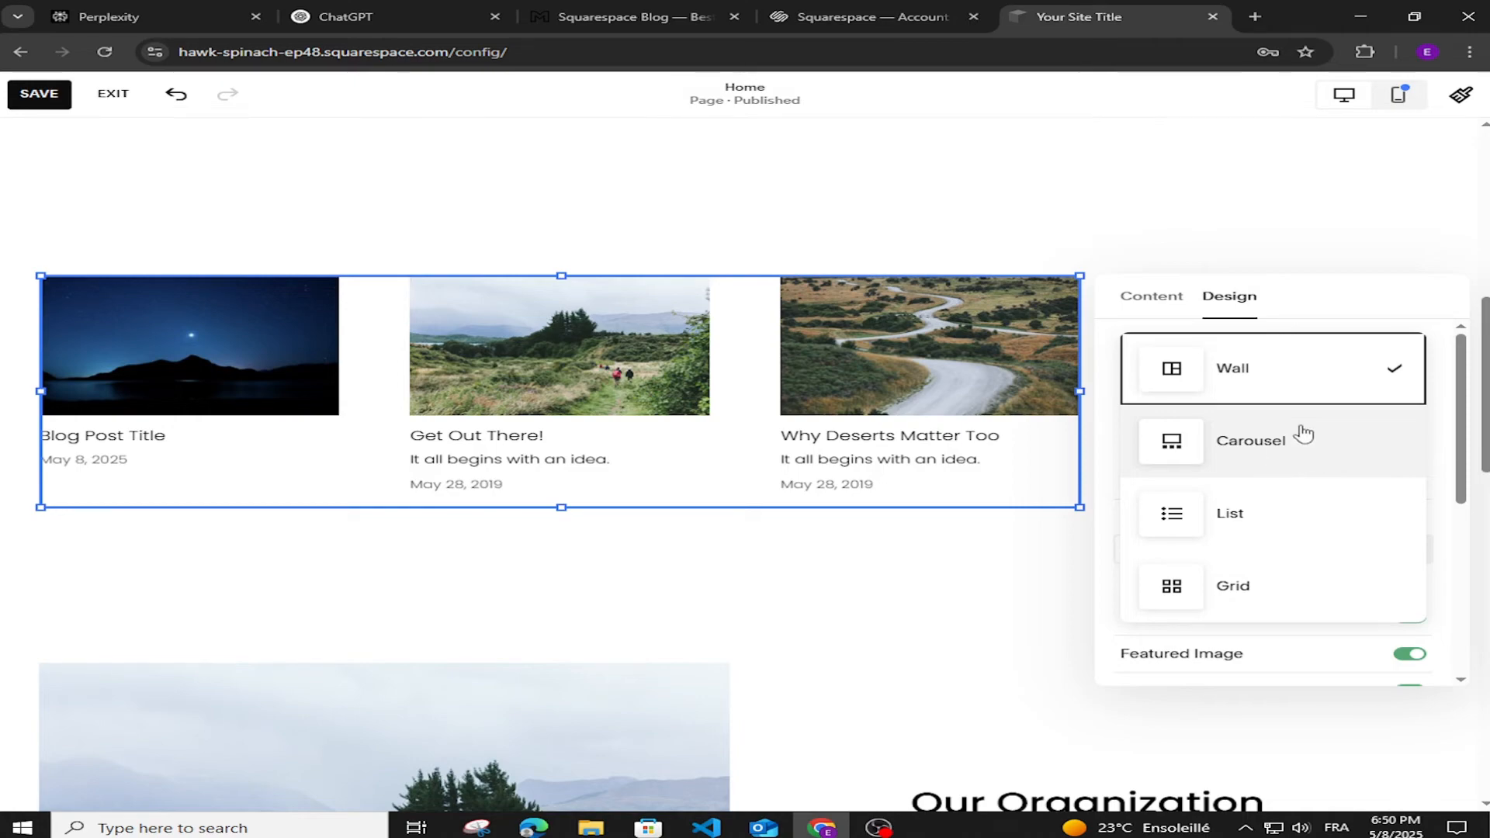
{"action": "left_click", "coordinate": [1244, 460]}
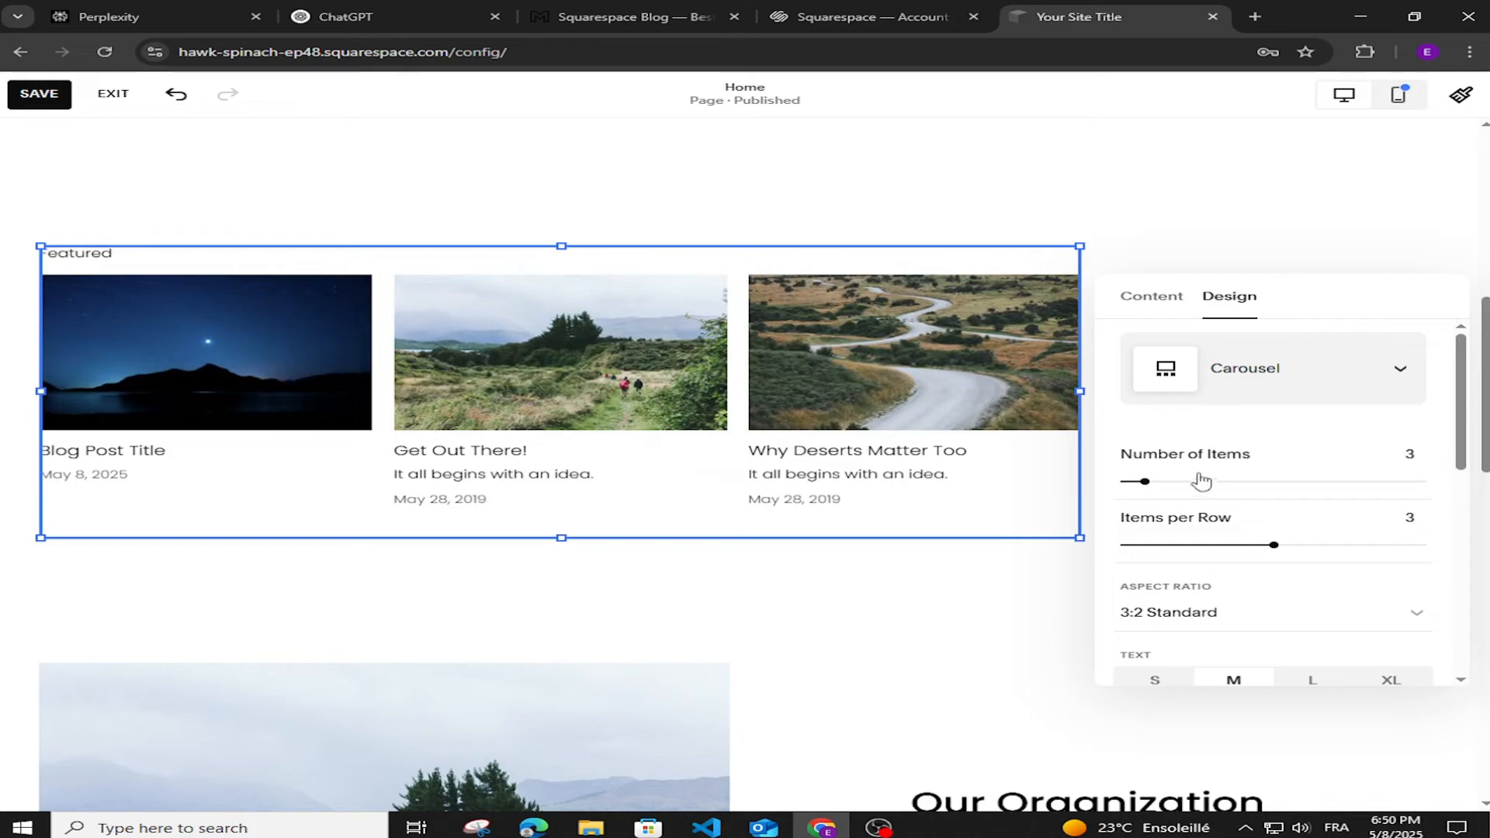
{"action": "left_click_drag", "start_coordinate": [1146, 483], "coordinate": [1166, 483]}
Step: Turn off the excerpts in the Home page's summary carousel
{"action": "scroll", "coordinate": [1261, 467], "scroll_direction": "down", "scroll_amount": 2}
{"action": "scroll", "coordinate": [1260, 466], "scroll_direction": "down", "scroll_amount": 3}
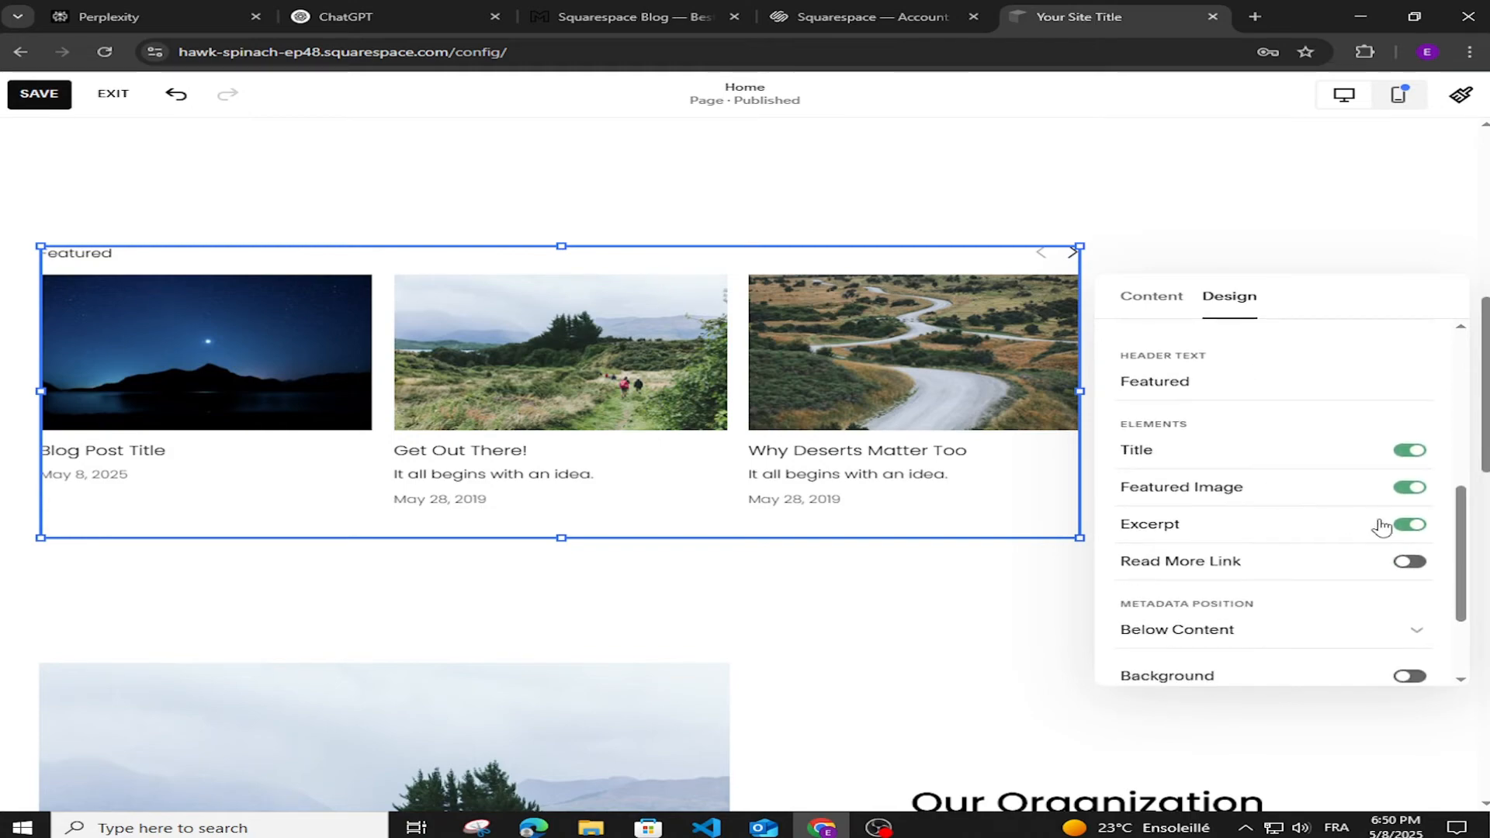
{"action": "left_click", "coordinate": [1408, 525]}
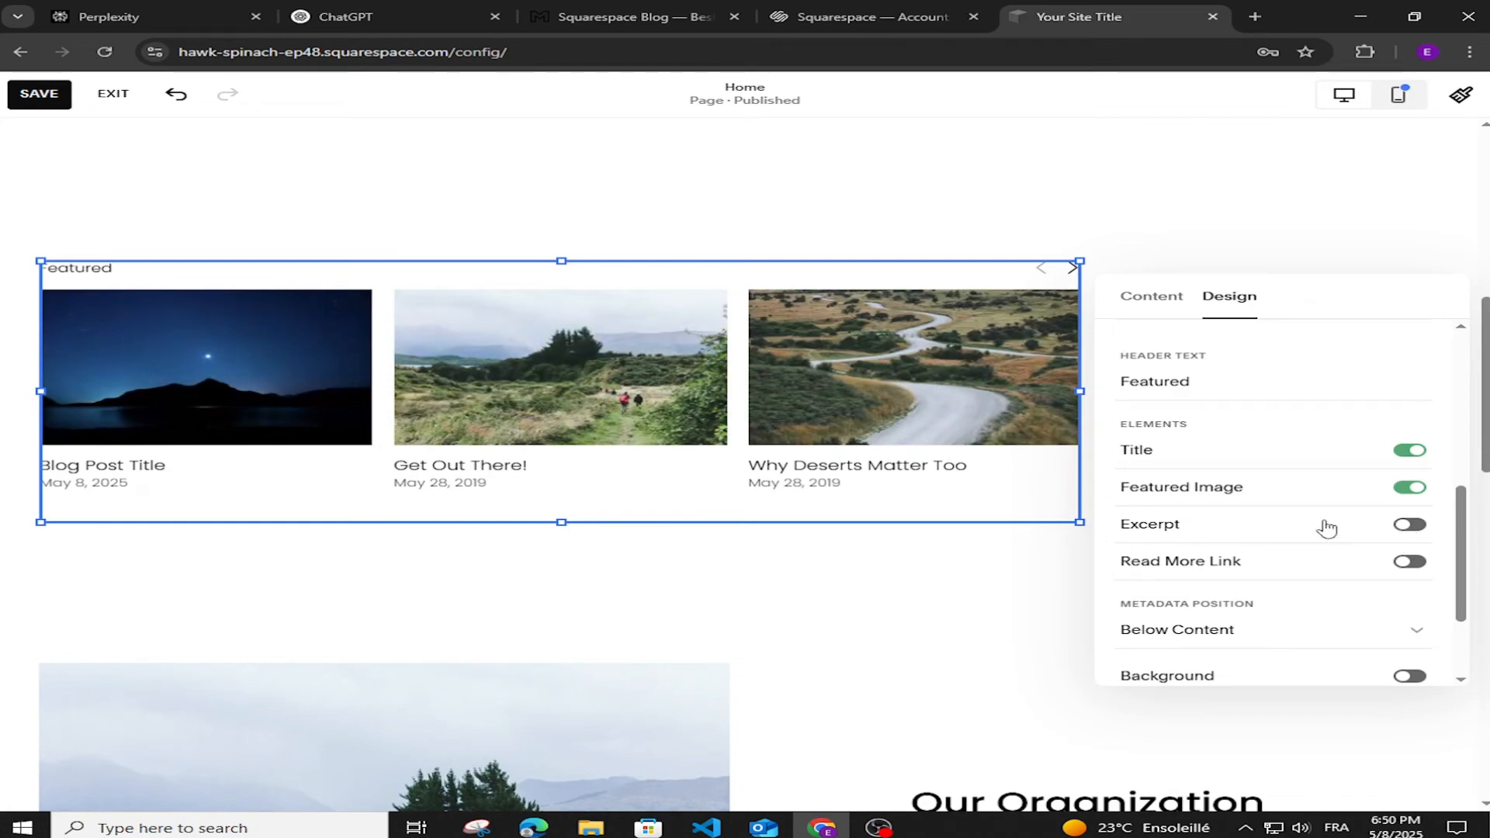
Step: Try the Read More link and the background on the summary carousel, turning each off again
{"action": "scroll", "coordinate": [1327, 528], "scroll_direction": "down", "scroll_amount": 1}
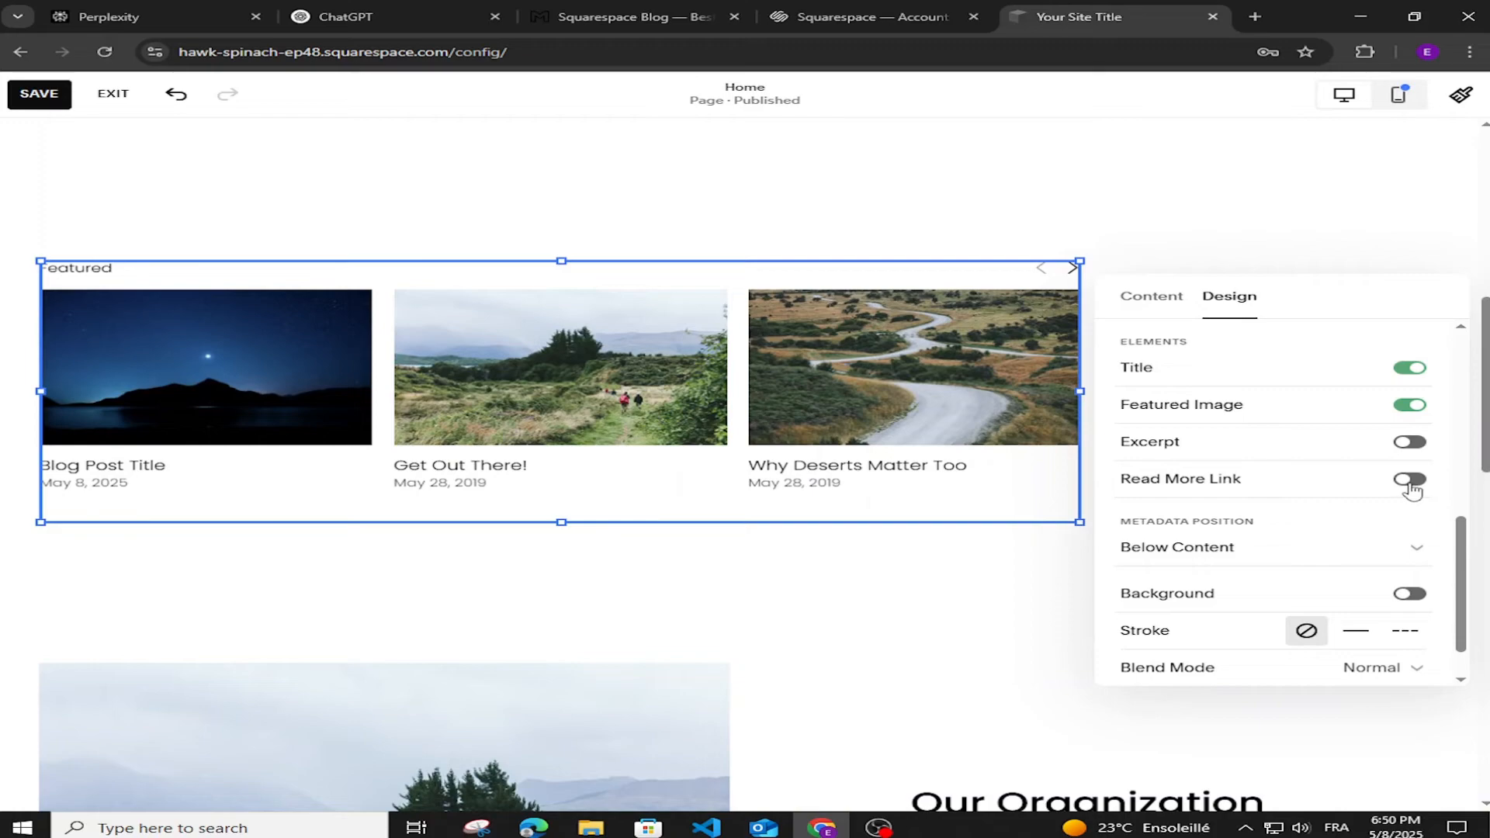
{"action": "left_click", "coordinate": [1409, 480]}
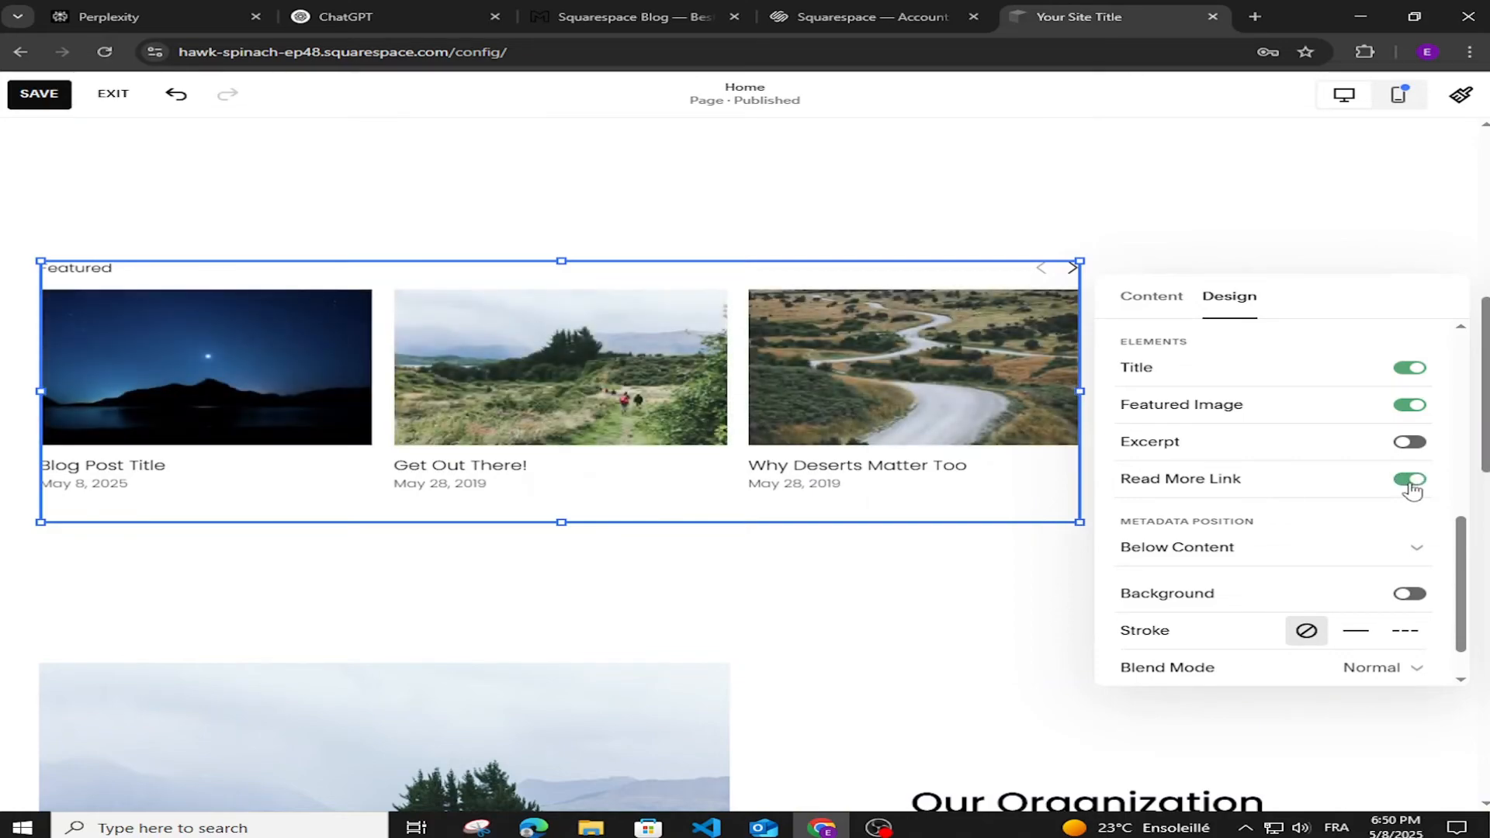
{"action": "left_click", "coordinate": [1409, 480]}
{"action": "scroll", "coordinate": [1282, 558], "scroll_direction": "down", "scroll_amount": 1}
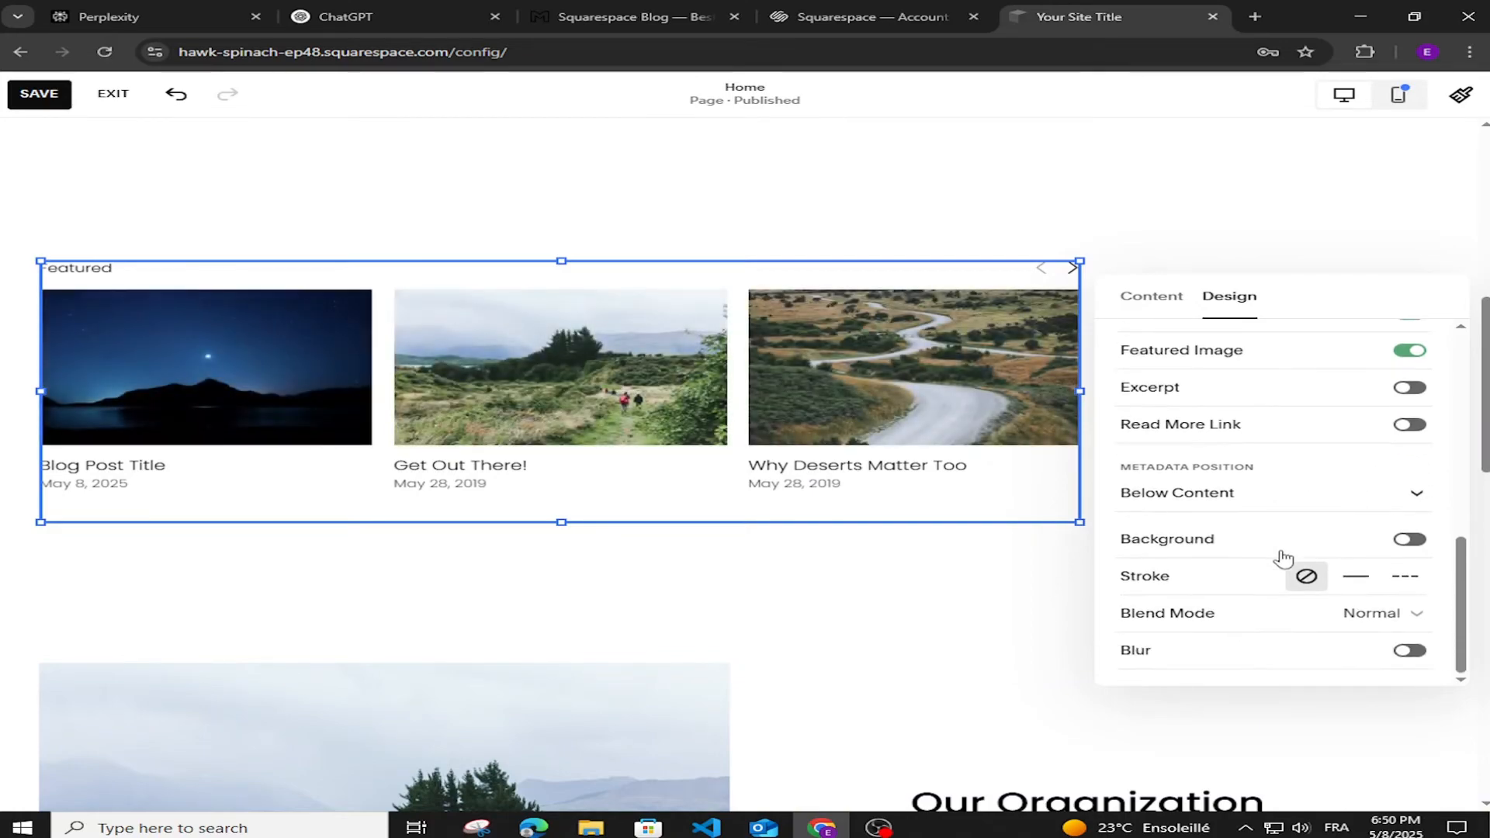
{"action": "left_click", "coordinate": [1409, 540]}
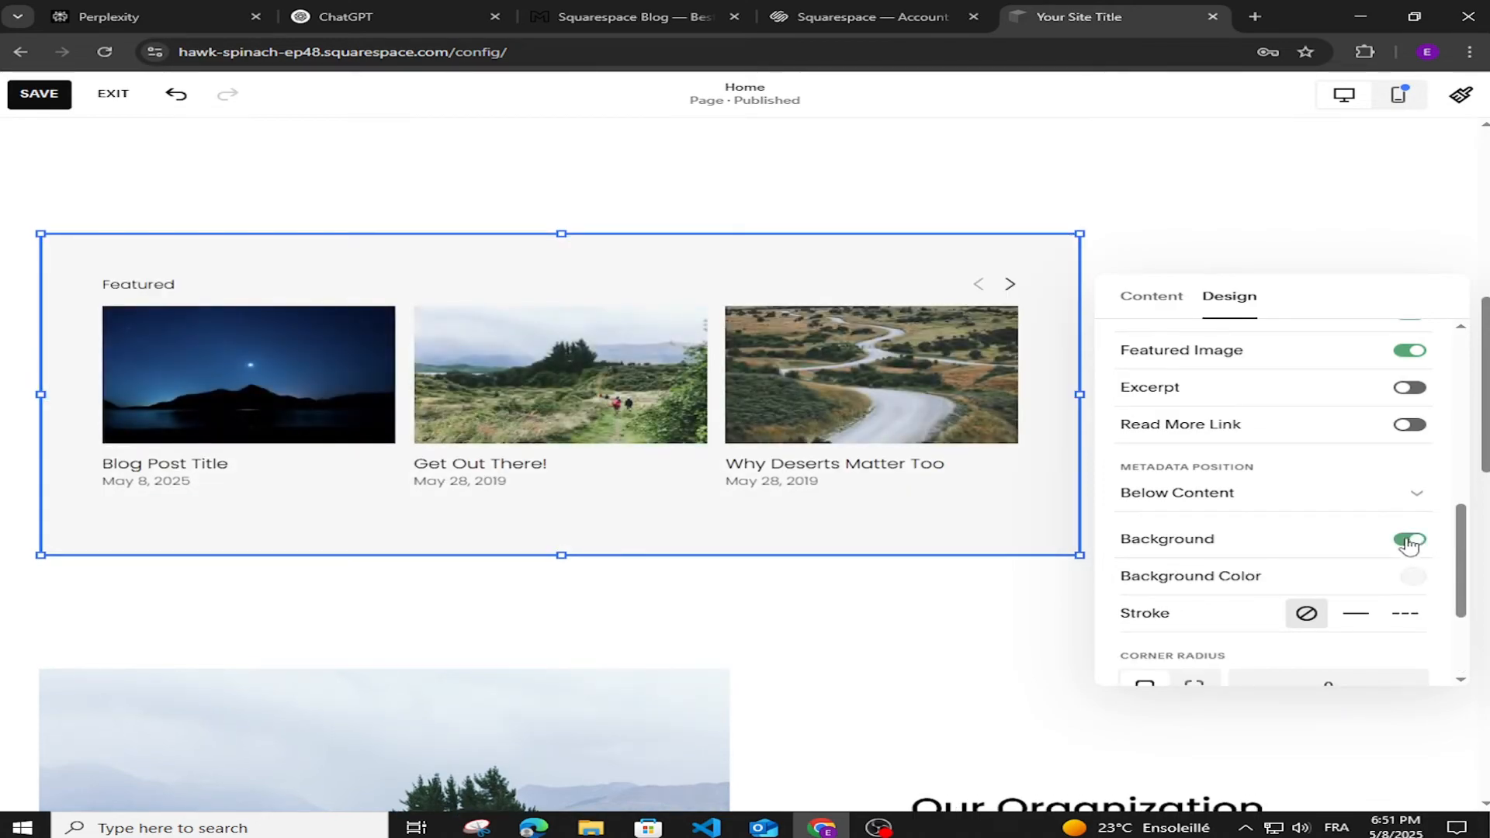
{"action": "left_click", "coordinate": [1409, 540]}
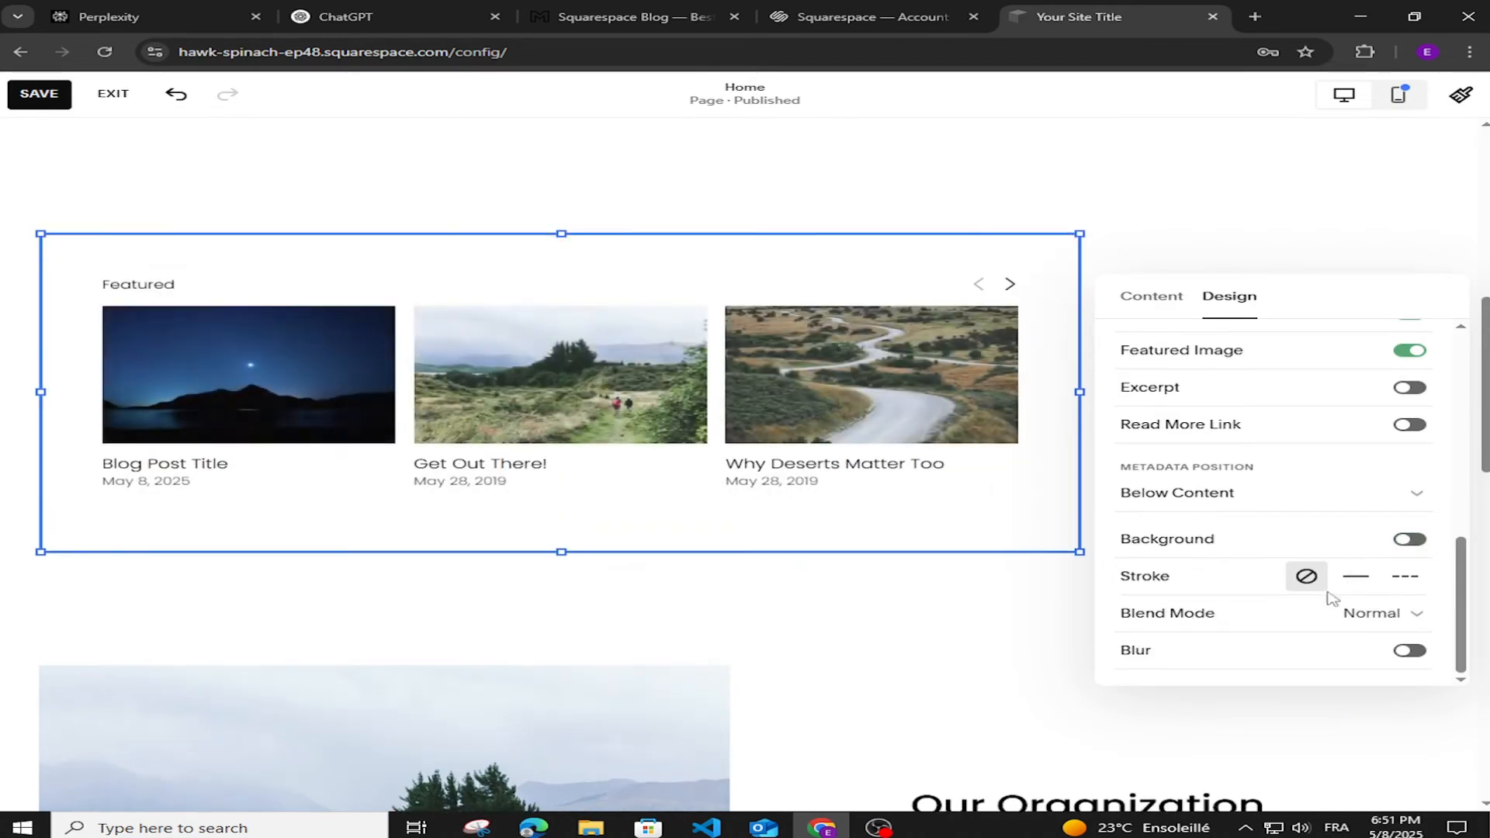
Step: Close the Summary block's settings and save the Home page
{"action": "left_click", "coordinate": [740, 598]}
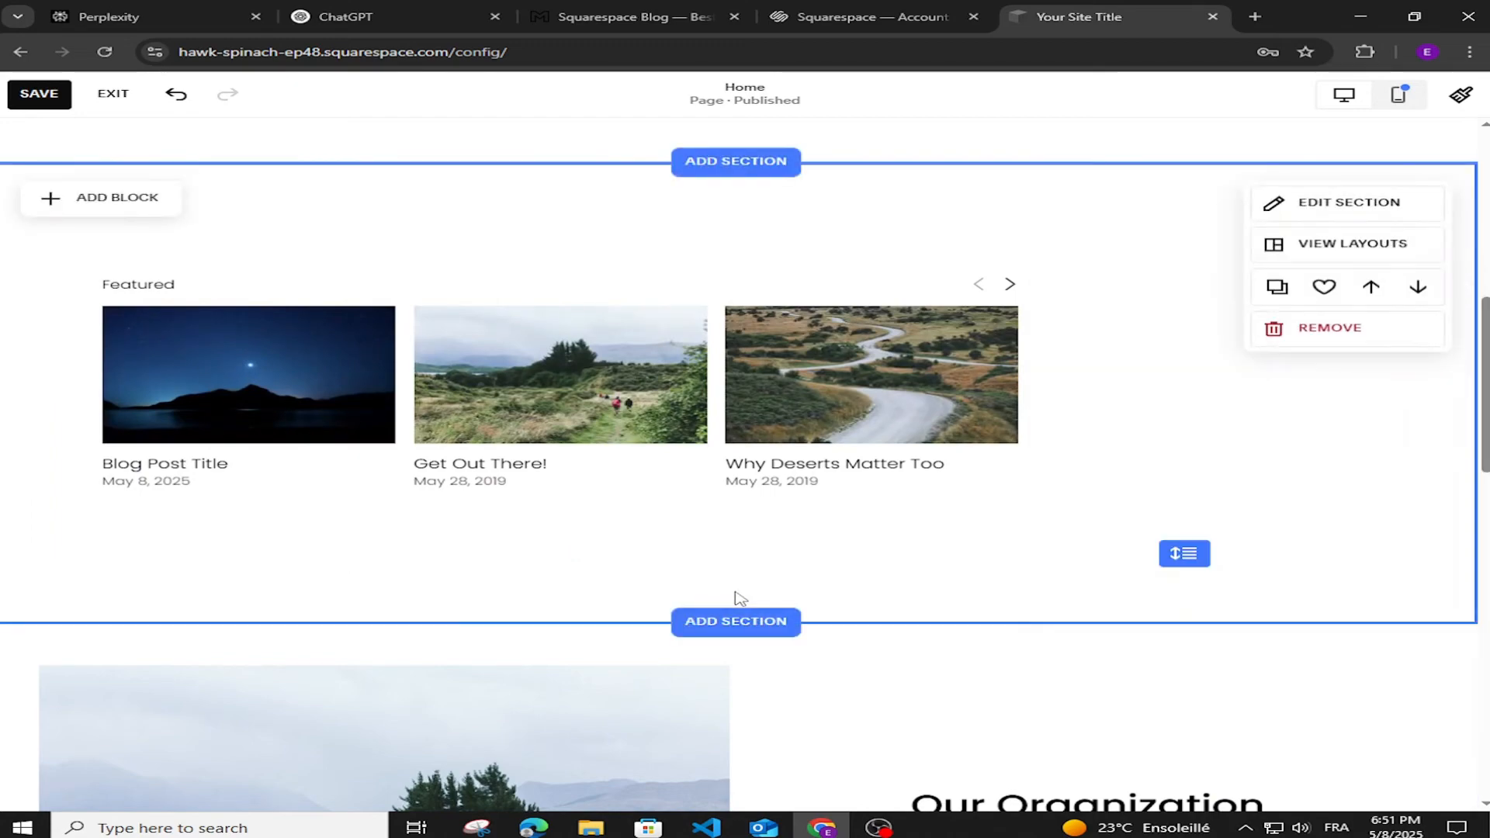
{"action": "left_click", "coordinate": [39, 93]}
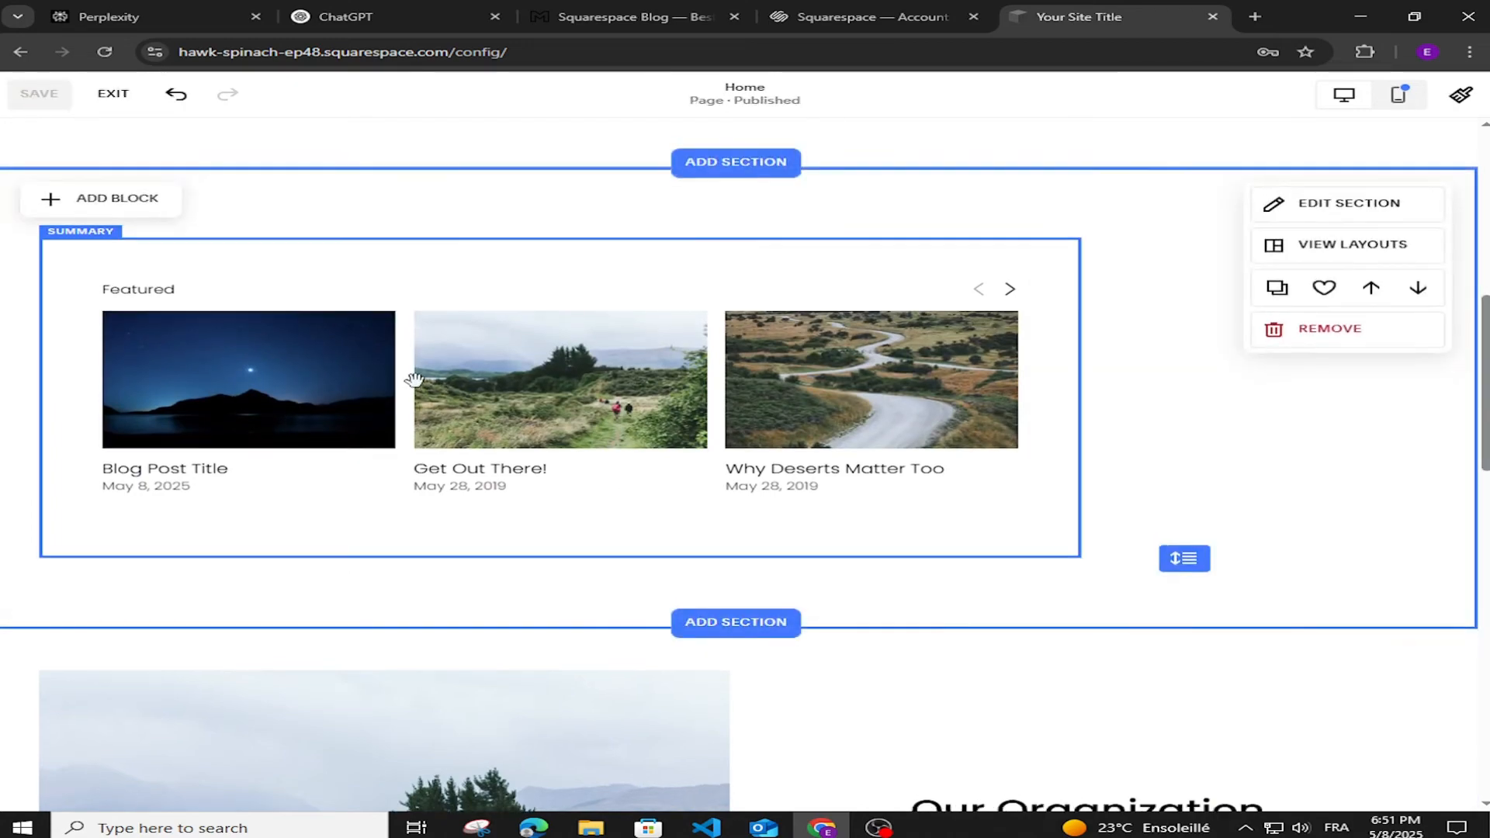
{"action": "scroll", "coordinate": [835, 530], "scroll_direction": "up", "scroll_amount": 1}
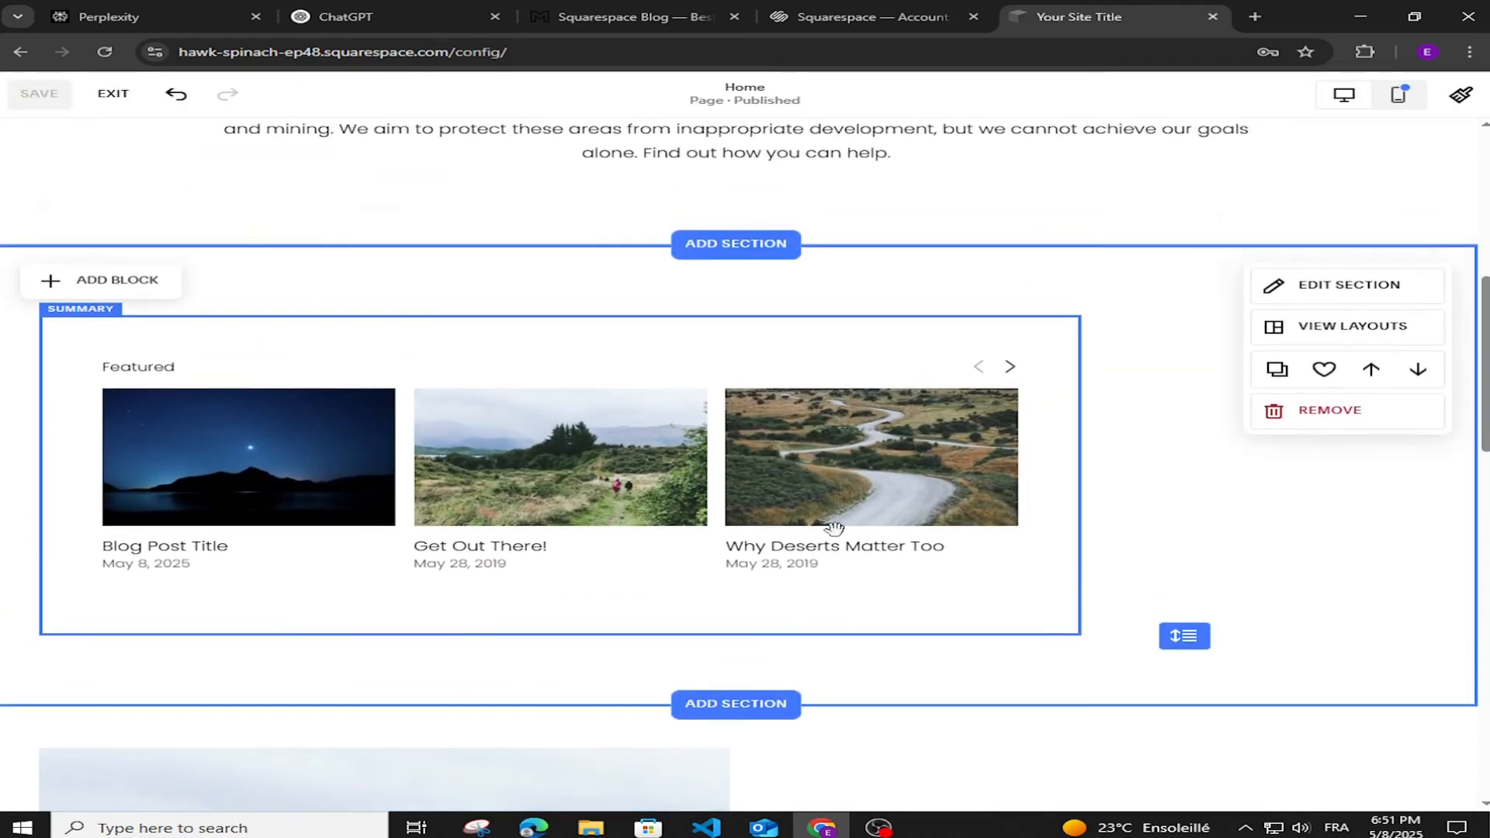
Step: Add a text block above the carousel's middle post and enter "Recent Blog Posts" in it
{"action": "left_click", "coordinate": [128, 289]}
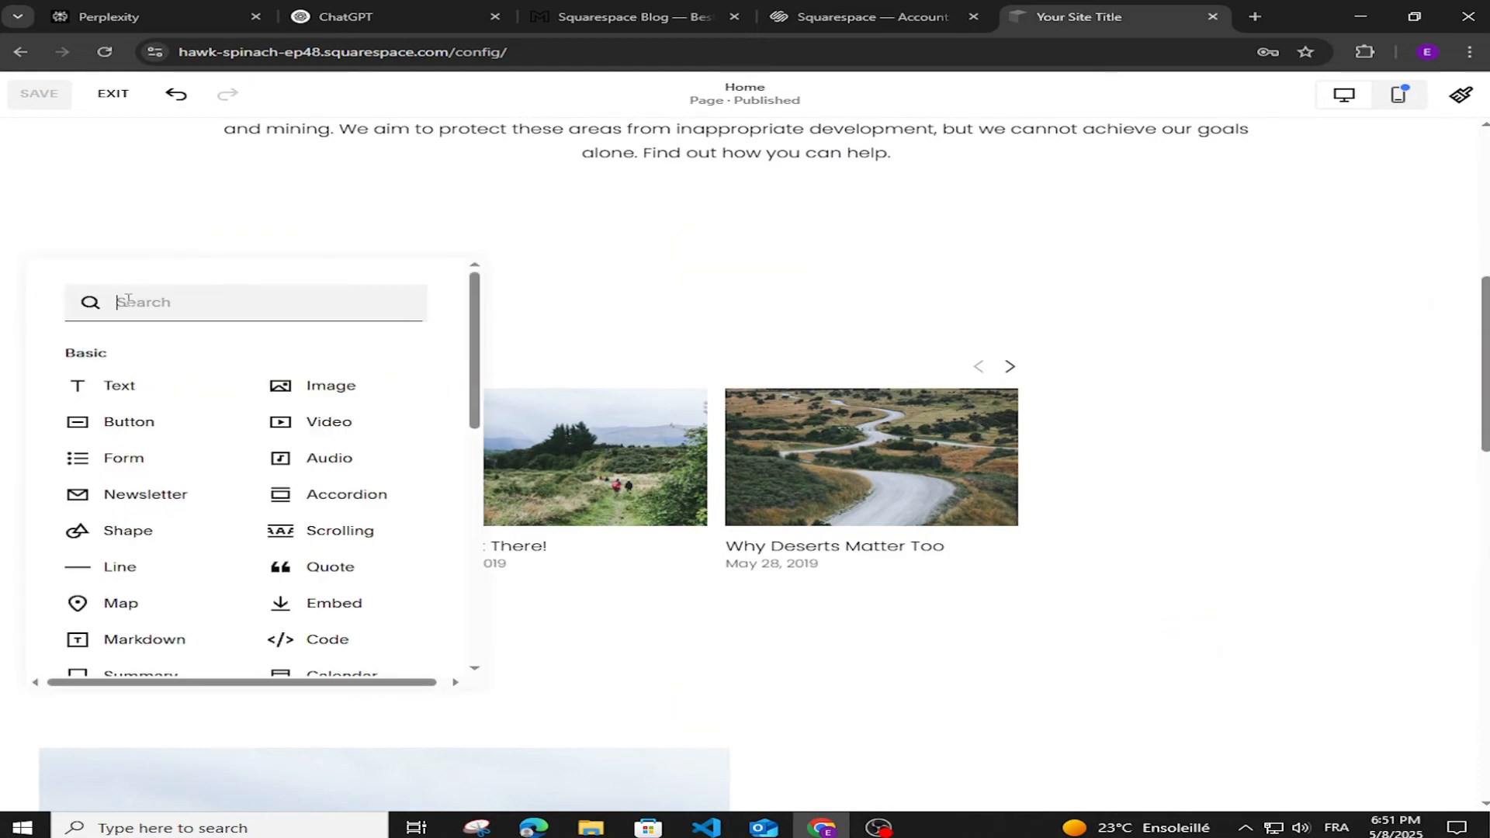
{"action": "left_click", "coordinate": [97, 391]}
{"action": "left_click_drag", "start_coordinate": [212, 380], "coordinate": [625, 349]}
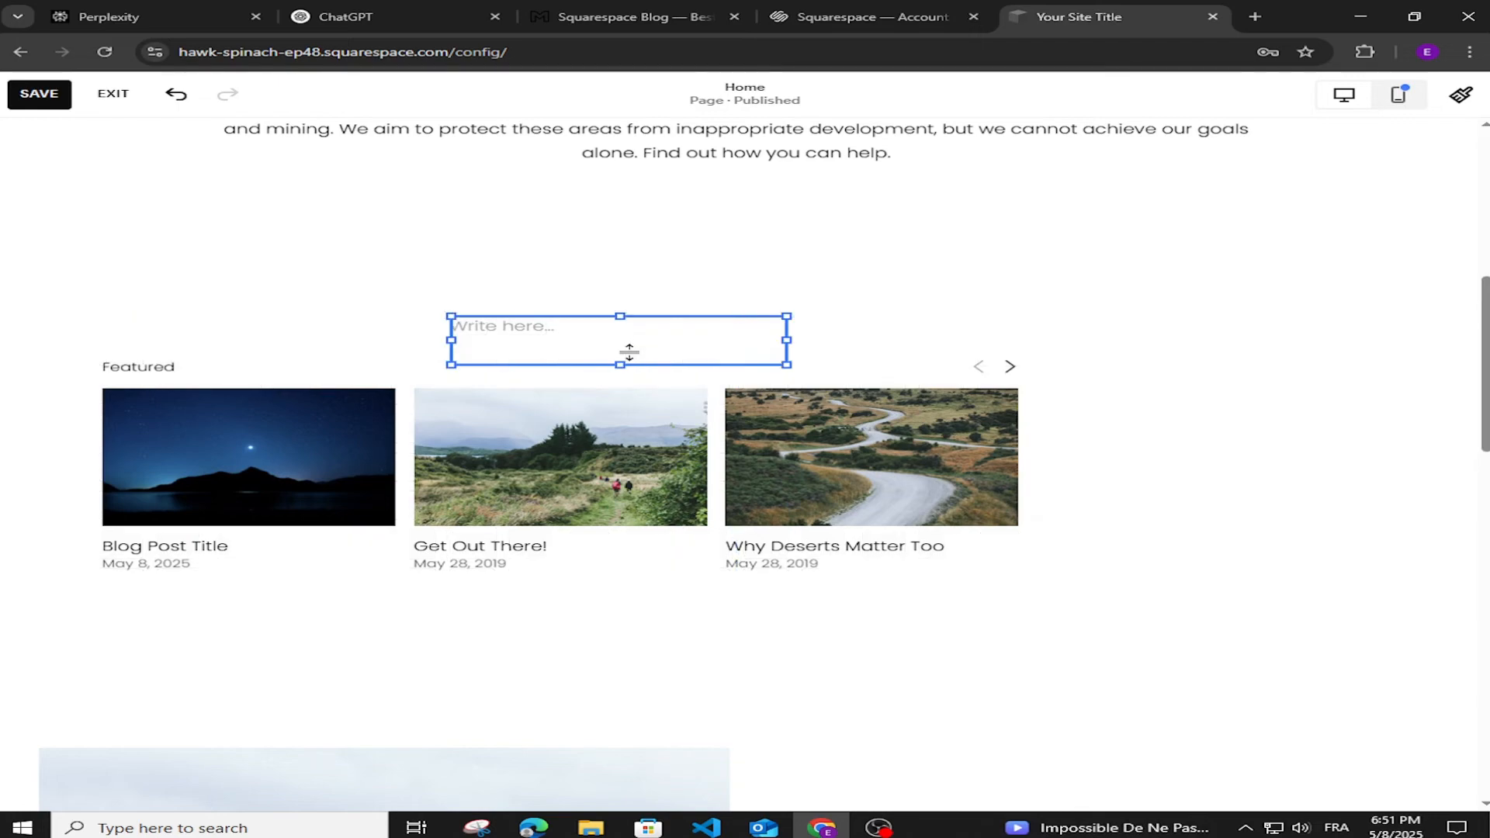
{"action": "left_click", "coordinate": [534, 332]}
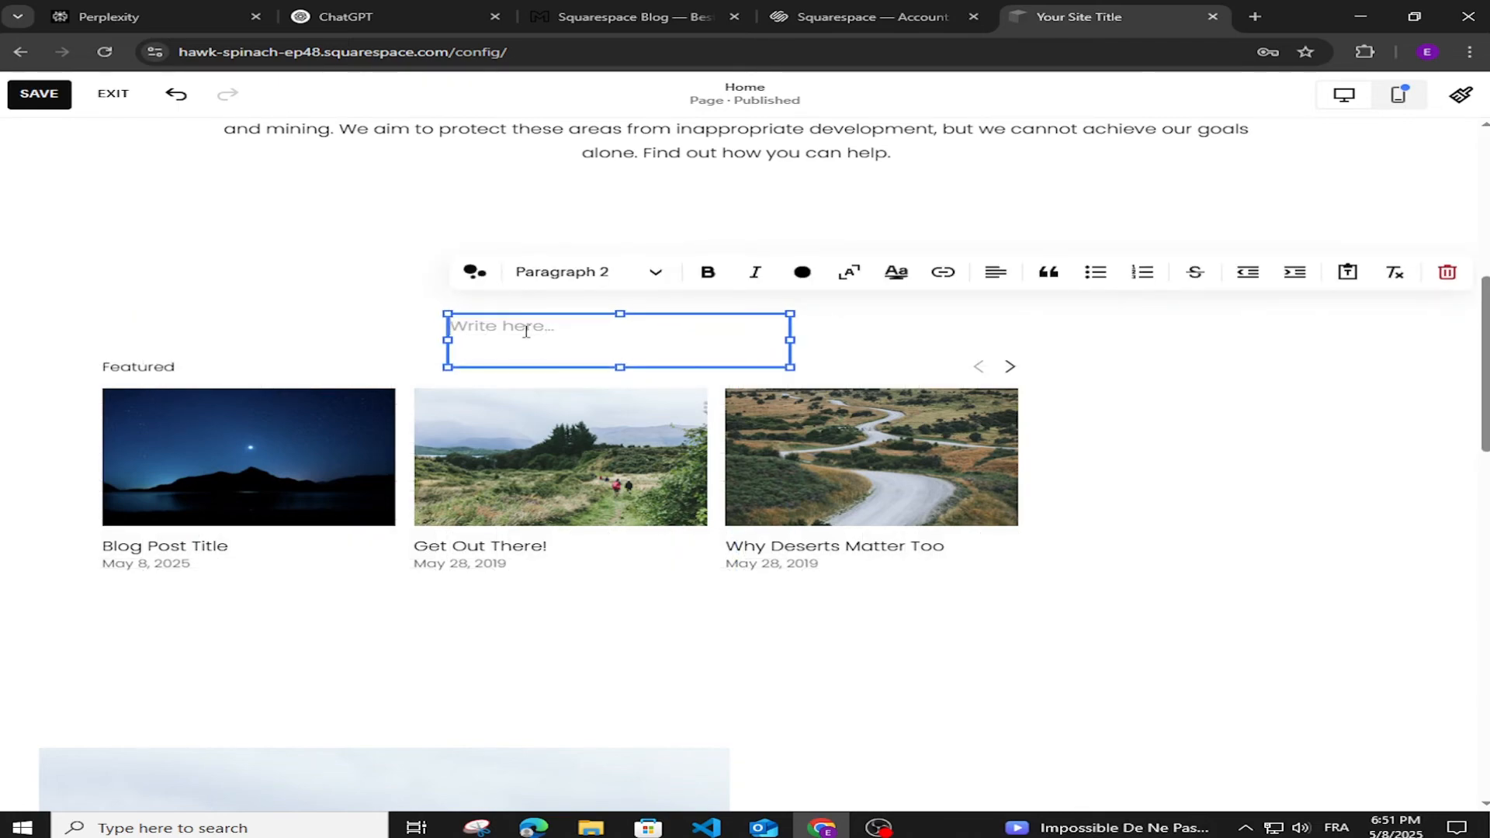
{"action": "type", "text": "Recent Blog Posts"}
Step: Format the "Recent Blog Posts" text as Heading 2
{"action": "triple_click", "coordinate": [526, 332]}
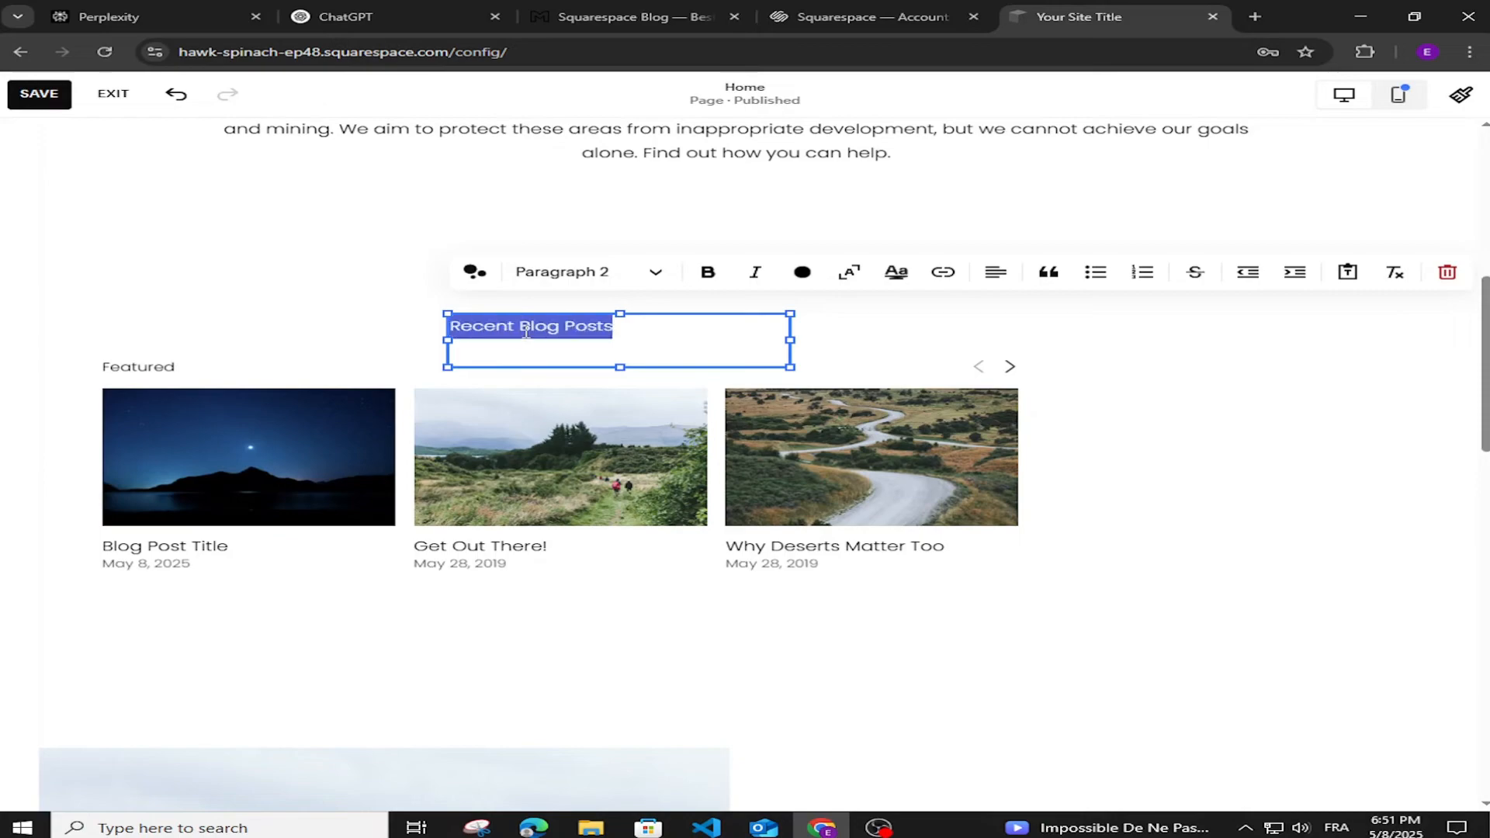
{"action": "left_click", "coordinate": [605, 286]}
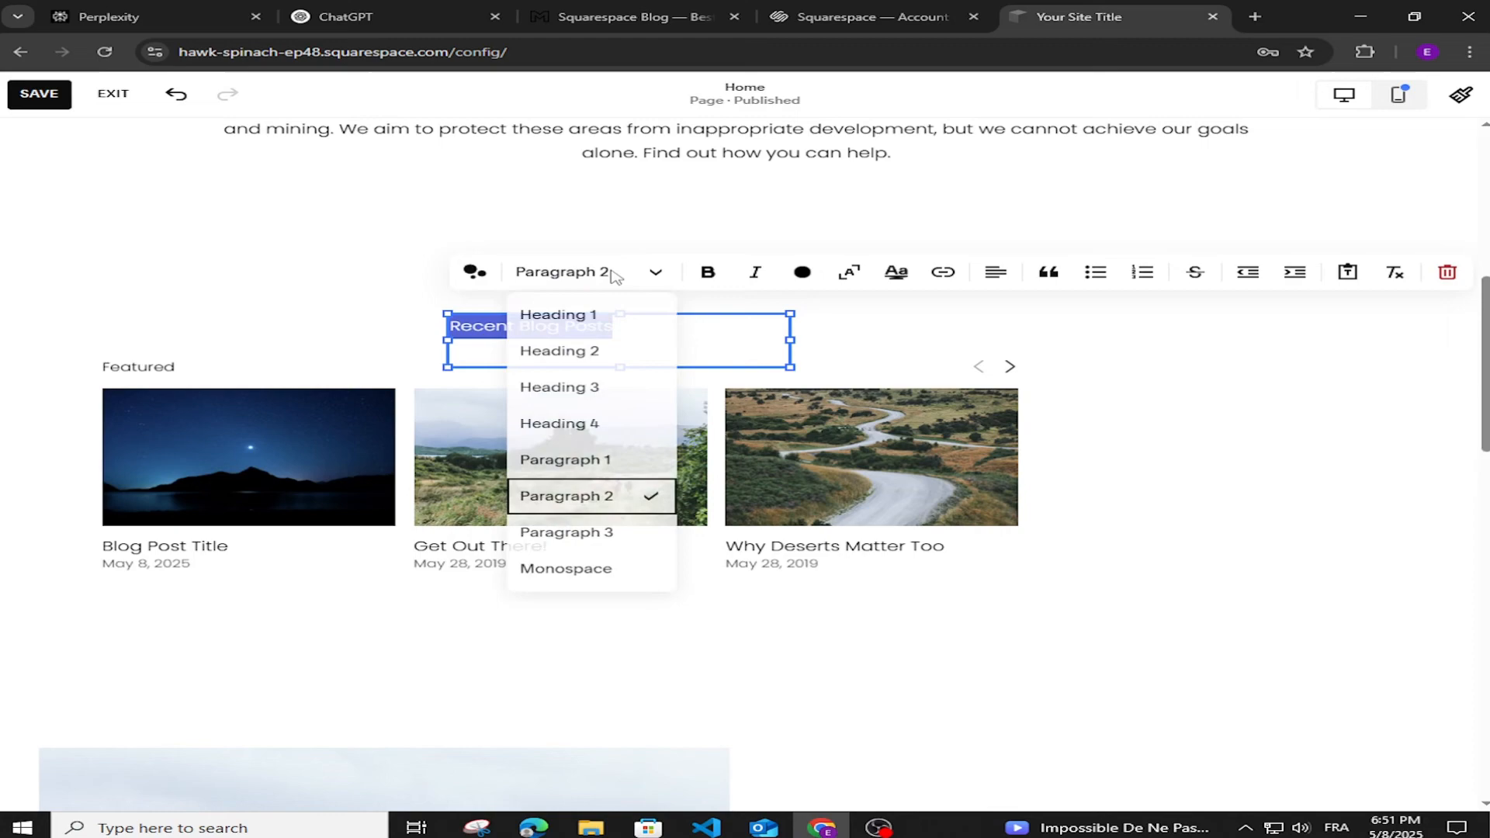
{"action": "left_click", "coordinate": [567, 355]}
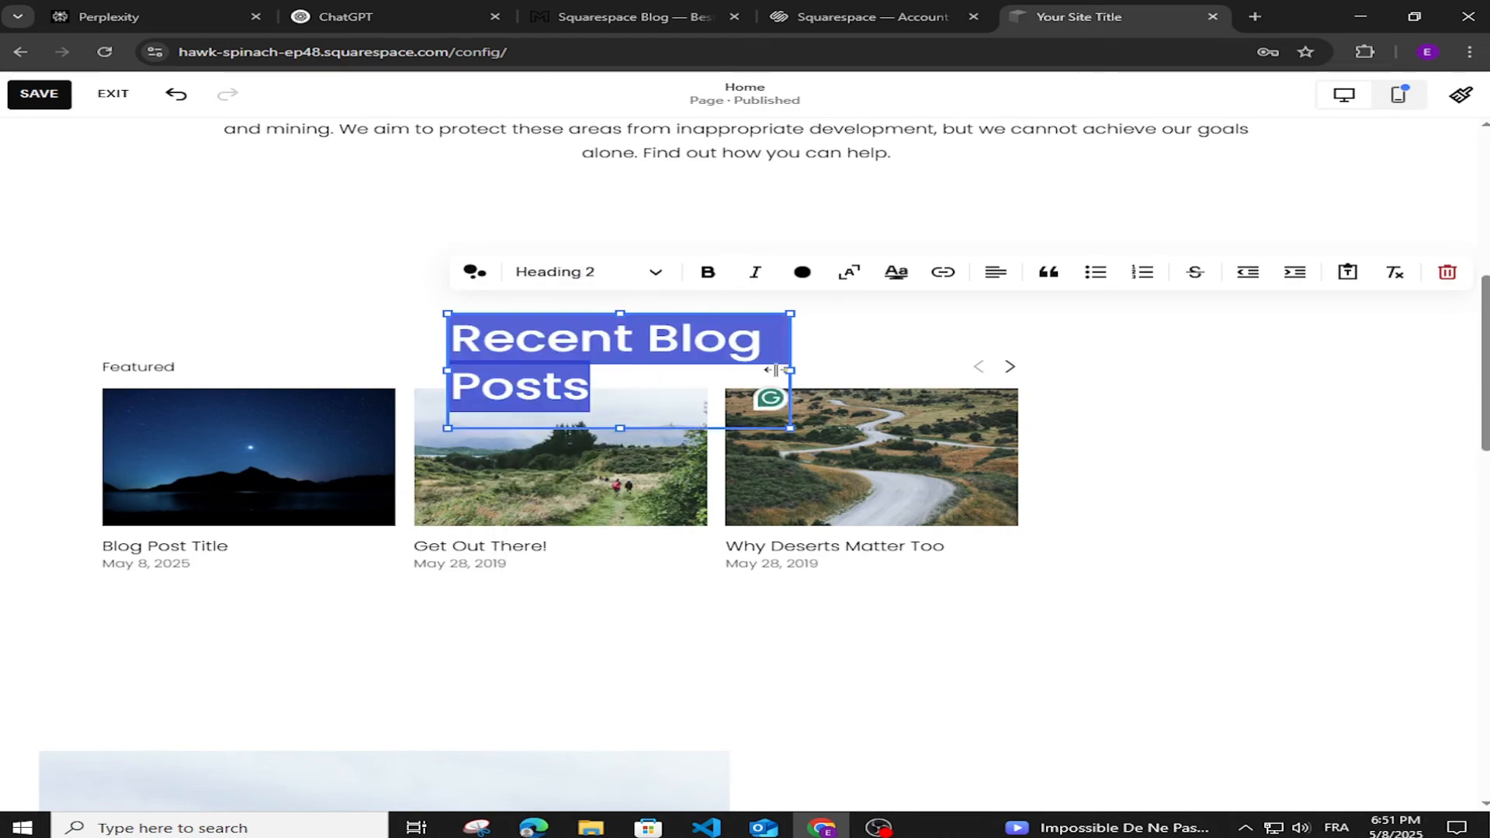
Step: Widen the "Recent Blog Posts" text block so its heading fits on one line, and align it above the first post
{"action": "left_click_drag", "start_coordinate": [776, 371], "coordinate": [849, 370]}
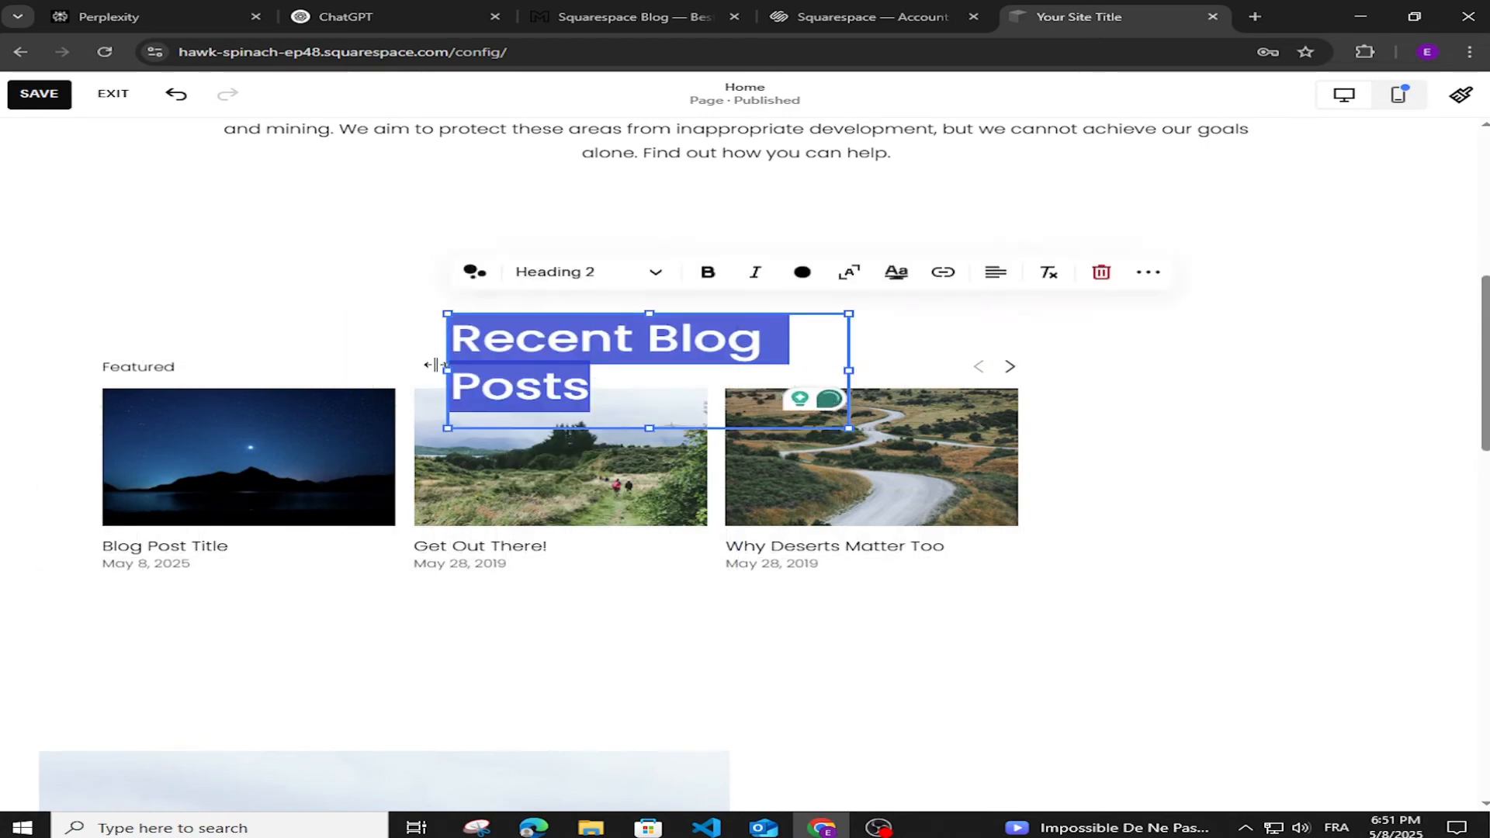
{"action": "left_click_drag", "start_coordinate": [447, 370], "coordinate": [303, 355]}
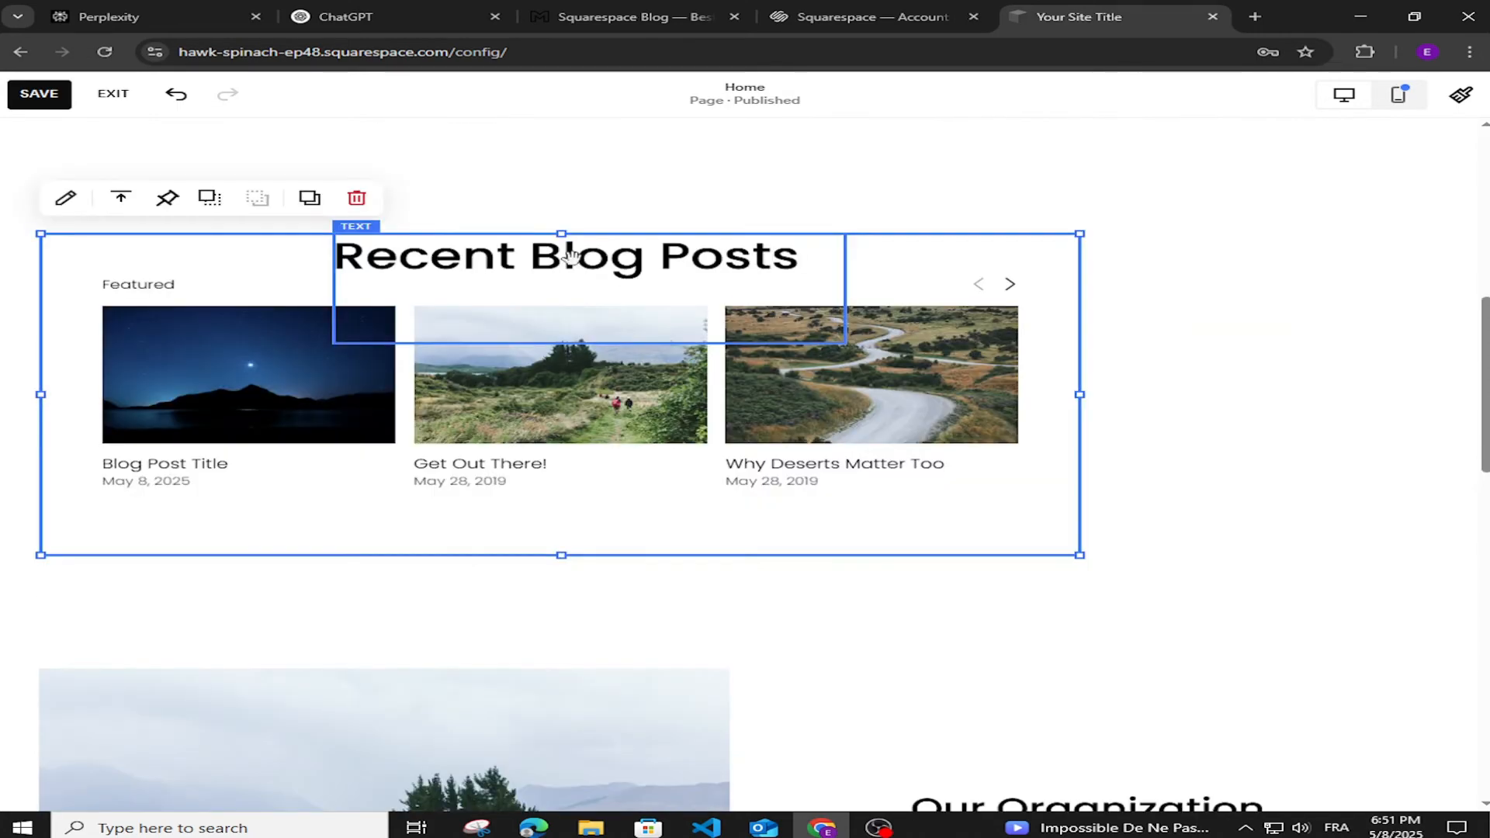
{"action": "left_click_drag", "start_coordinate": [543, 261], "coordinate": [297, 264]}
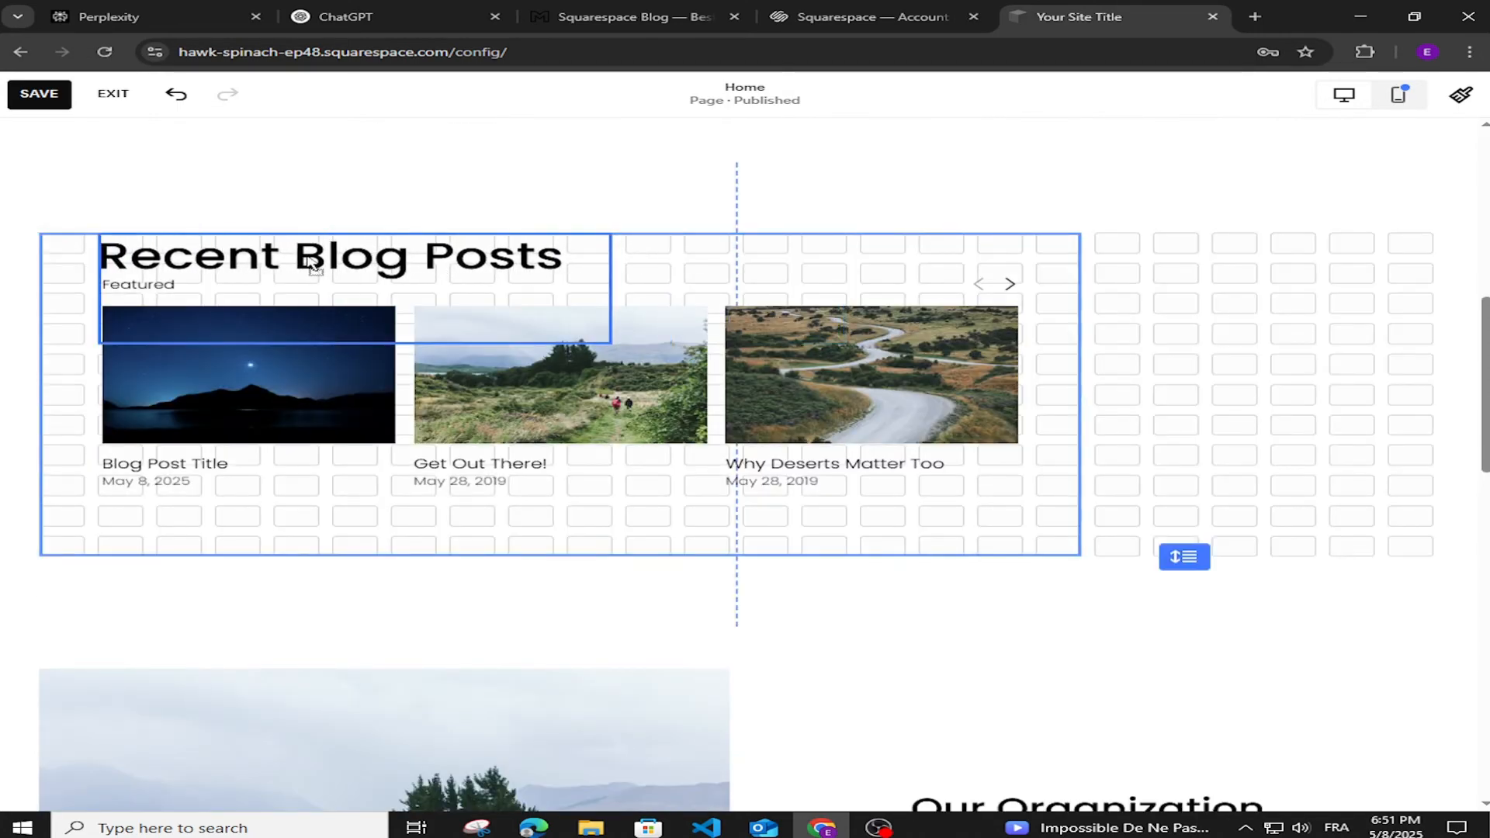
Step: Make the "Recent Blog Posts" heading bold
{"action": "left_click", "coordinate": [335, 256]}
{"action": "double_click", "coordinate": [335, 256]}
{"action": "triple_click", "coordinate": [335, 256]}
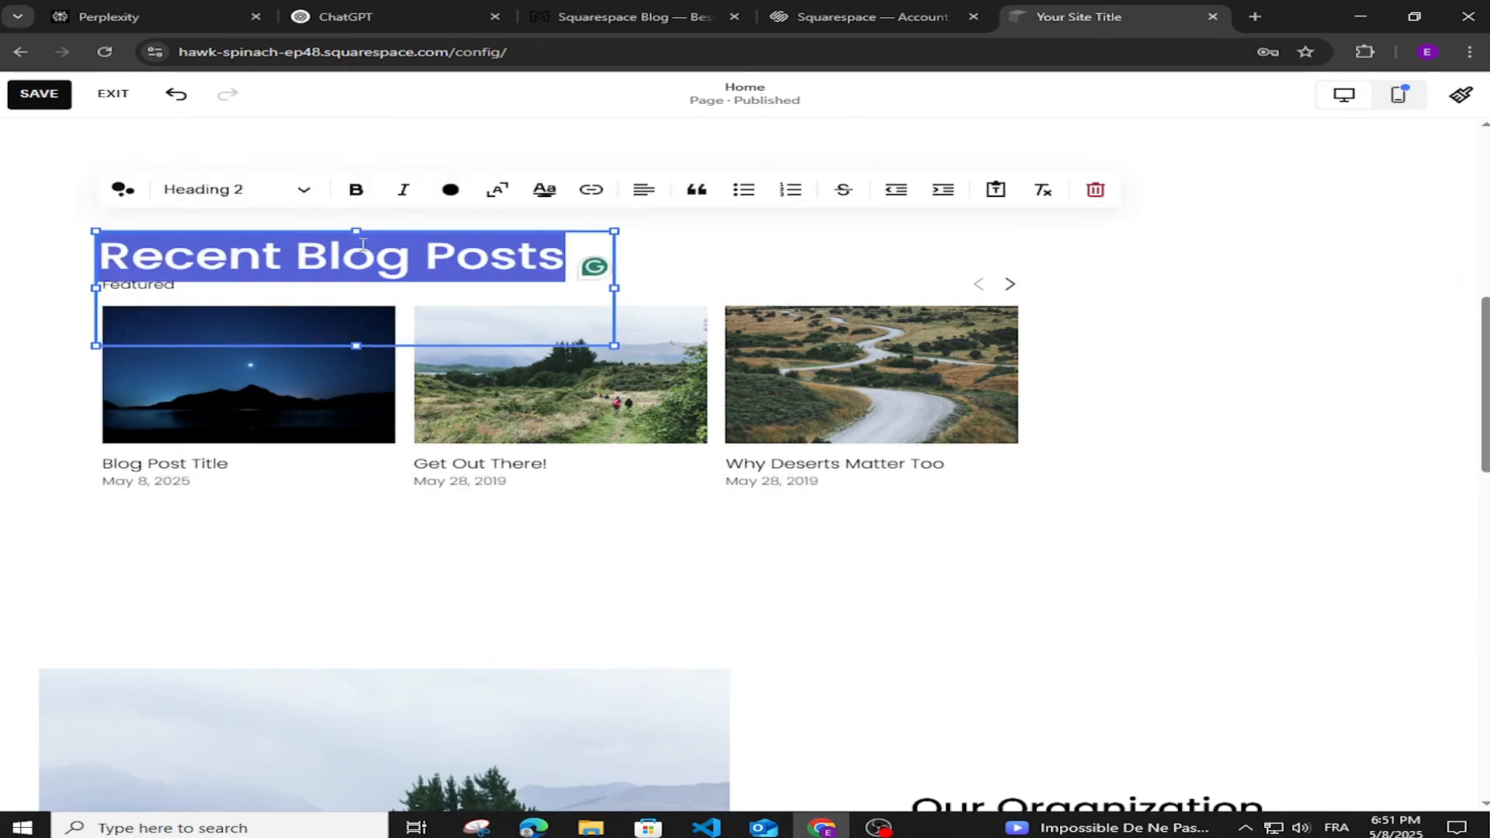
{"action": "left_click", "coordinate": [359, 193]}
{"action": "left_click", "coordinate": [714, 269]}
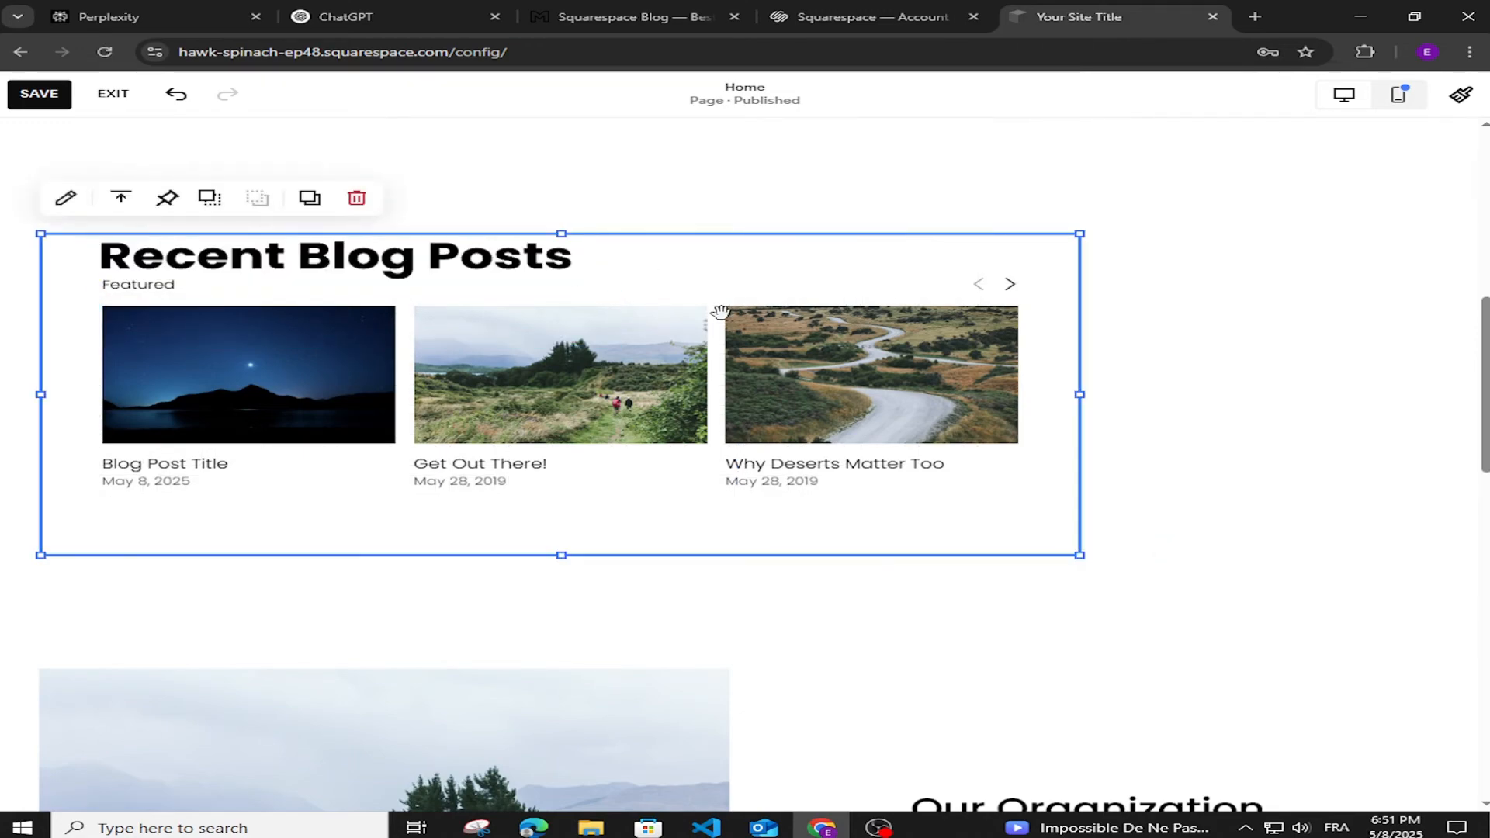
{"action": "left_click", "coordinate": [589, 266]}
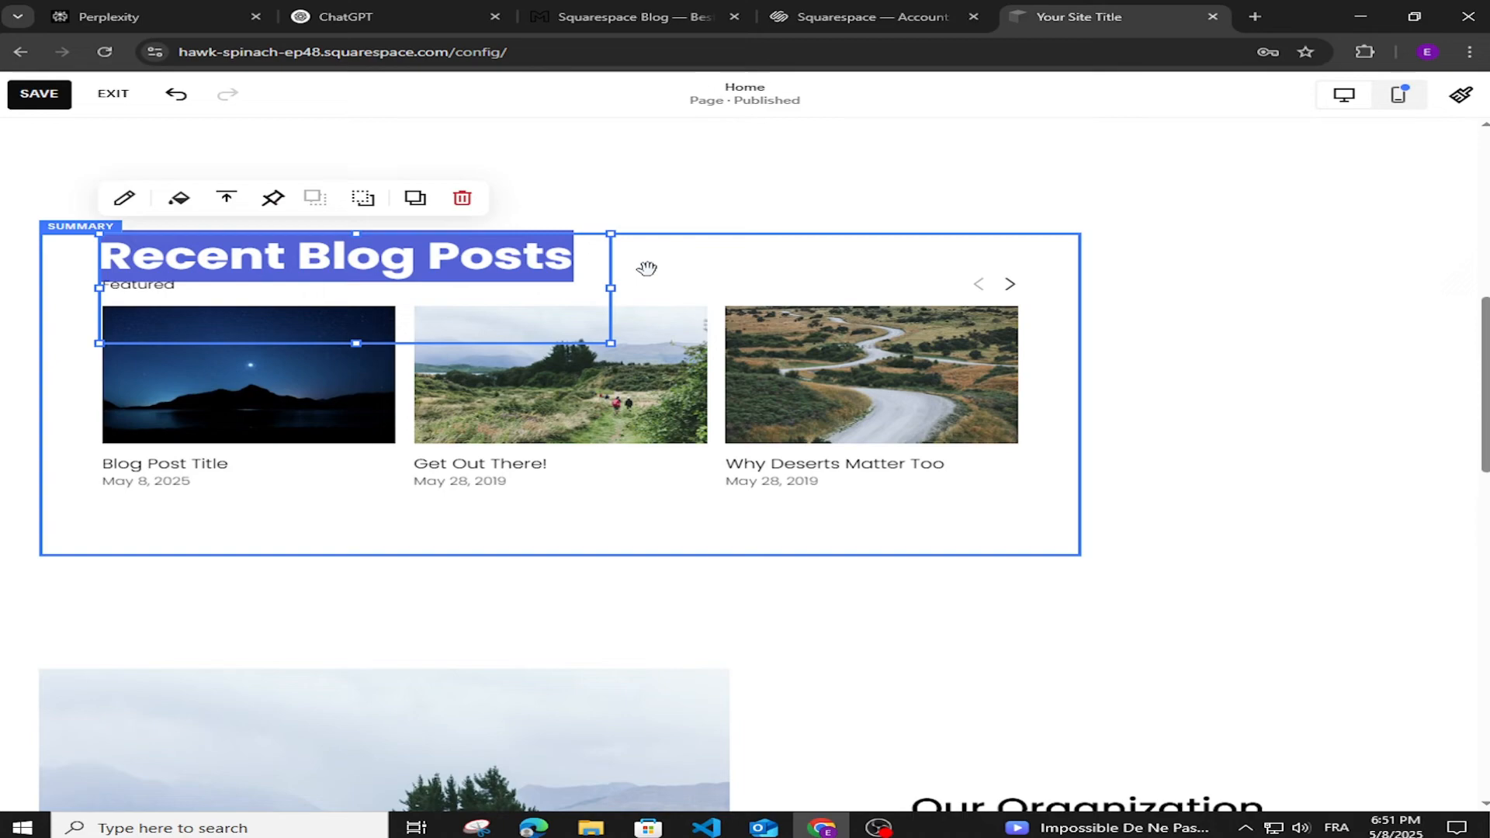
{"action": "left_click", "coordinate": [589, 272]}
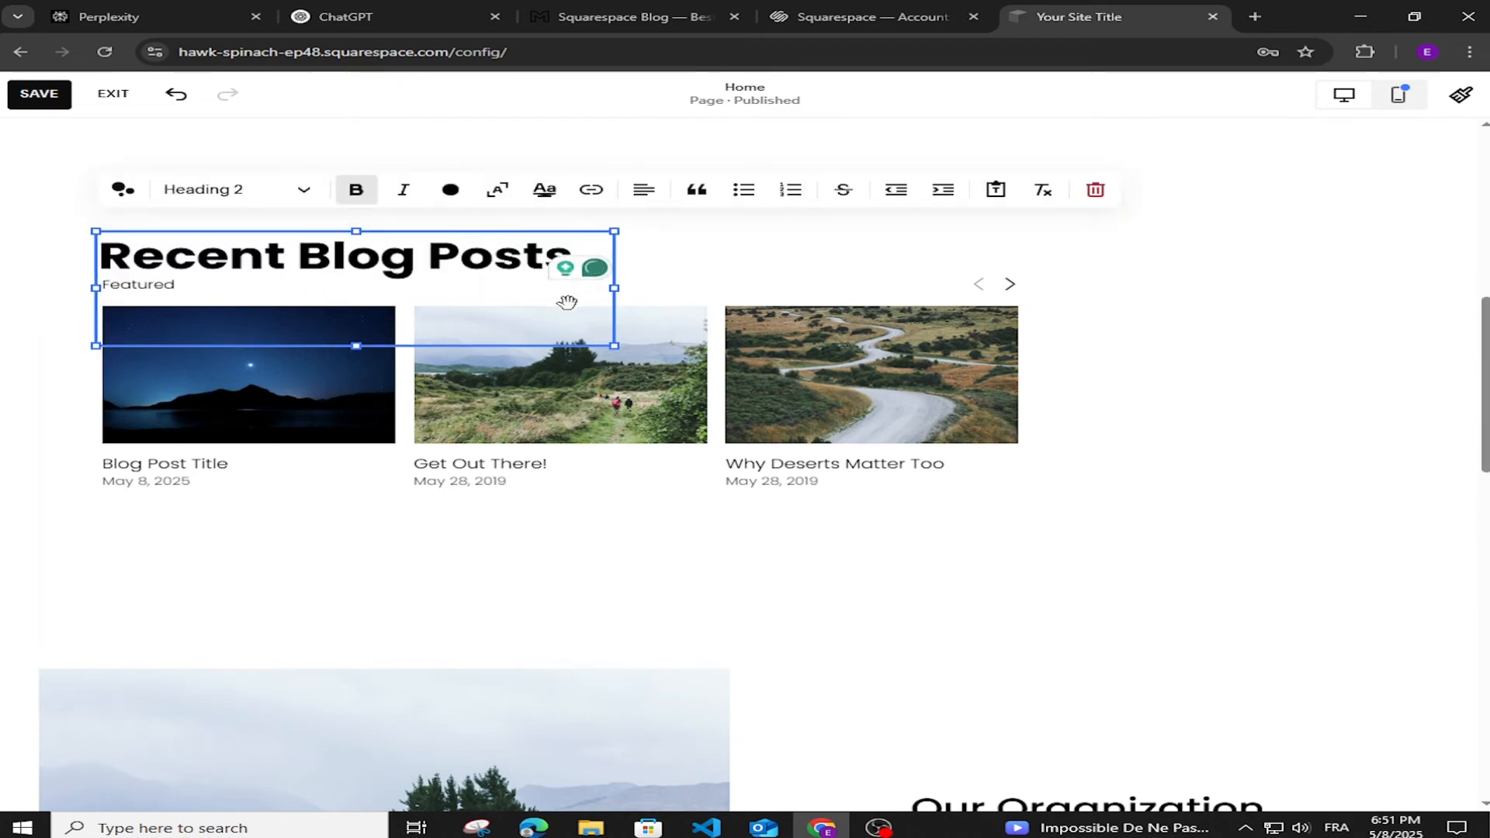
{"action": "left_click", "coordinate": [567, 303]}
Step: Move the summary carousel down so it sits clear below the "Recent Blog Posts" heading
{"action": "left_click_drag", "start_coordinate": [835, 336], "coordinate": [878, 415]}
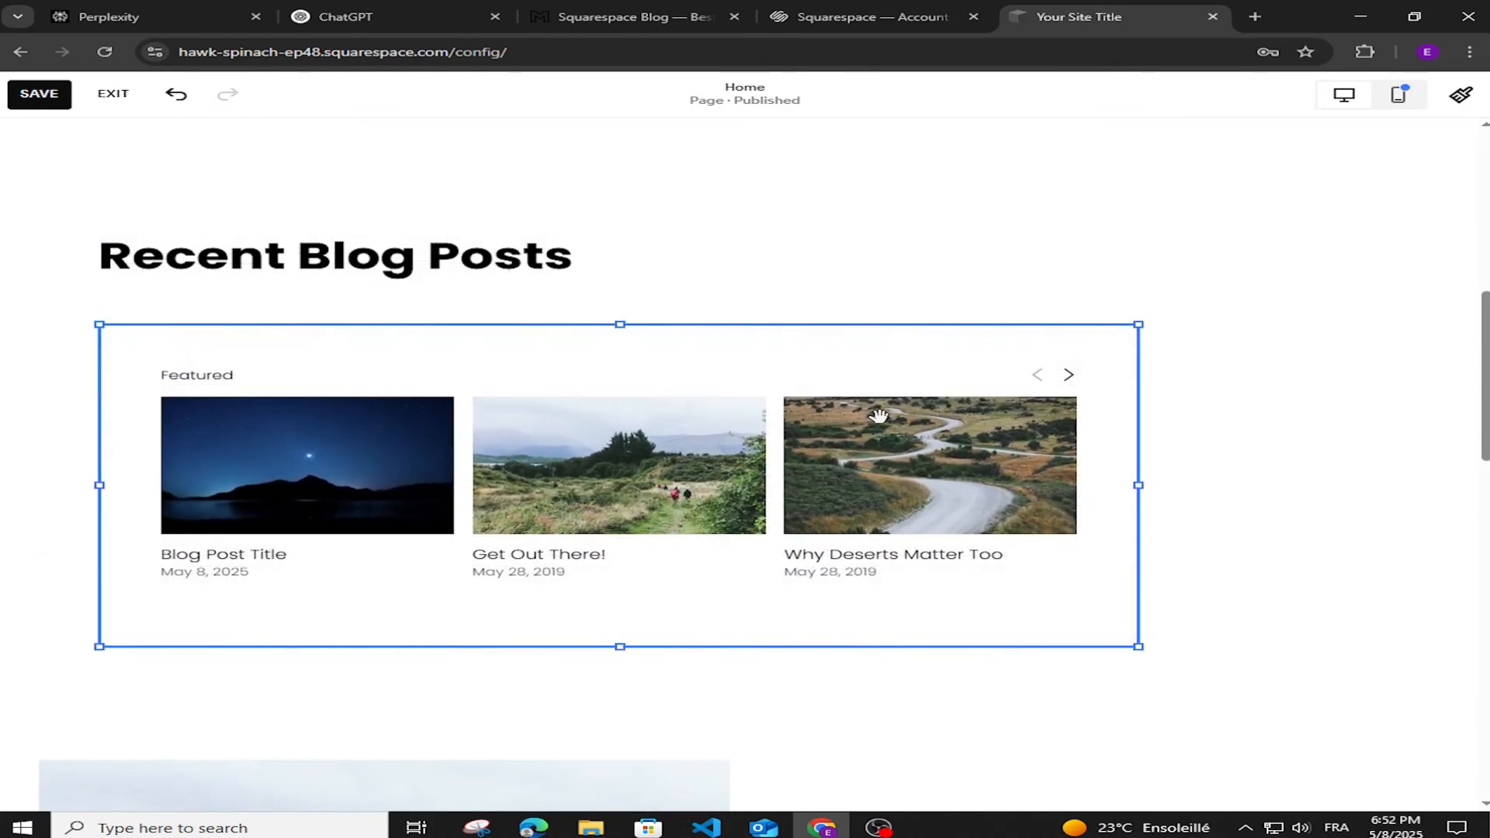
{"action": "left_click", "coordinate": [1416, 446]}
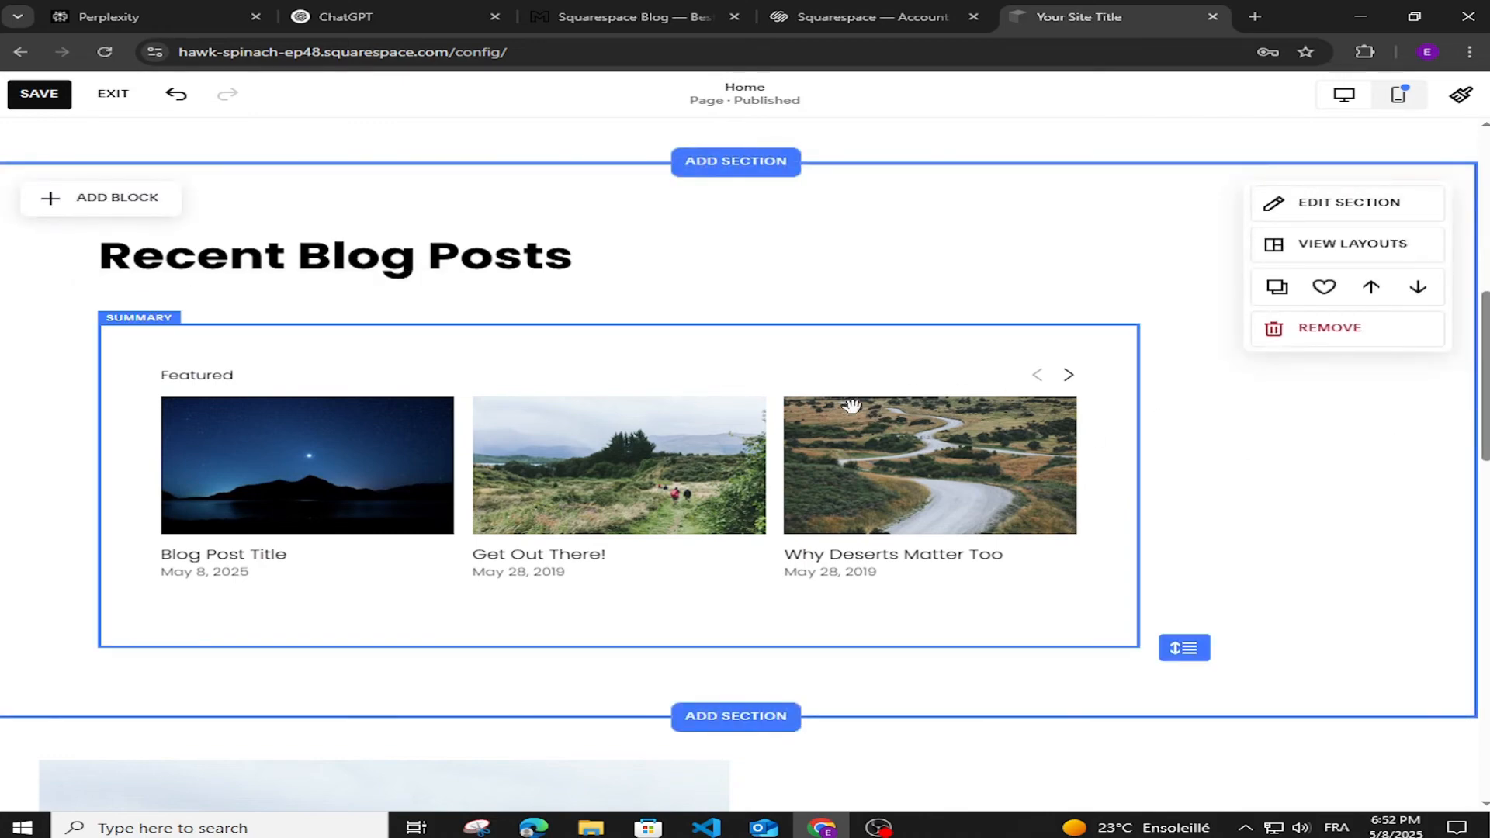
{"action": "scroll", "coordinate": [1370, 497], "scroll_direction": "down", "scroll_amount": 2}
{"action": "scroll", "coordinate": [1319, 582], "scroll_direction": "up", "scroll_amount": 3}
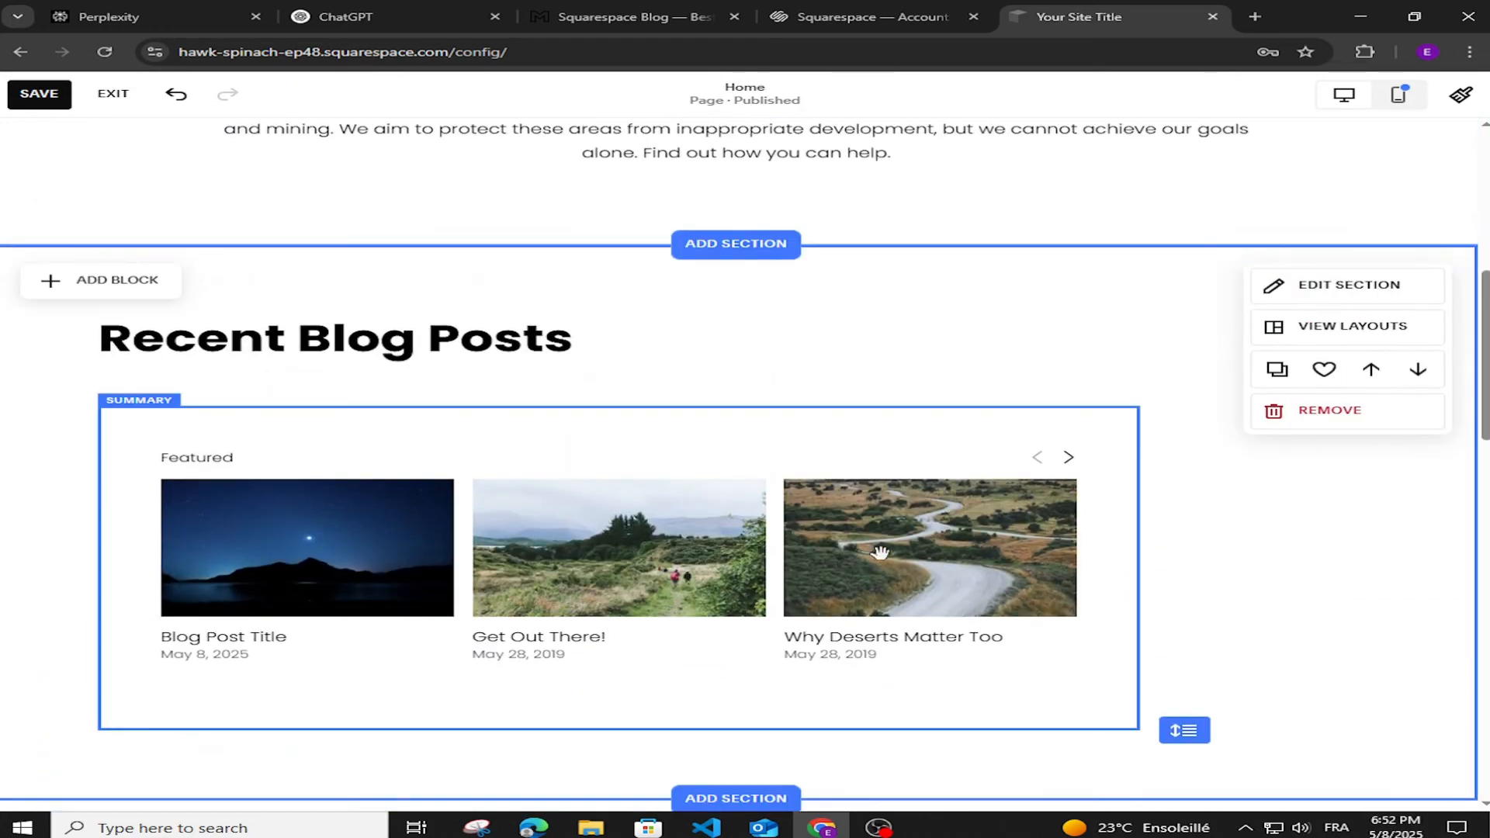
Step: Widen the summary carousel across the section and shift it back to the section's left edge
{"action": "left_click", "coordinate": [1127, 547]}
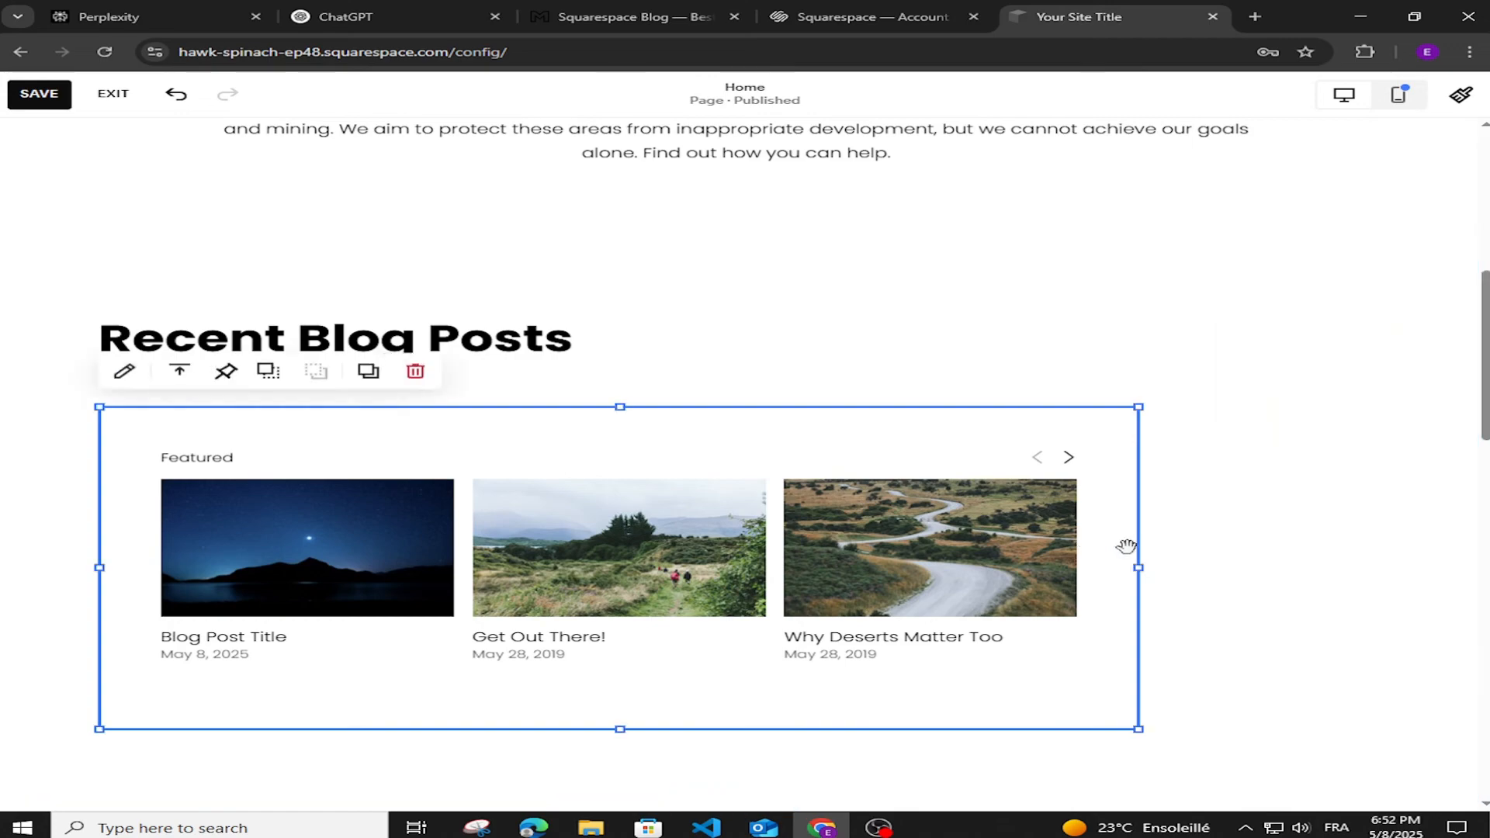
{"action": "left_click_drag", "start_coordinate": [1141, 568], "coordinate": [1402, 574]}
{"action": "left_click", "coordinate": [58, 498]}
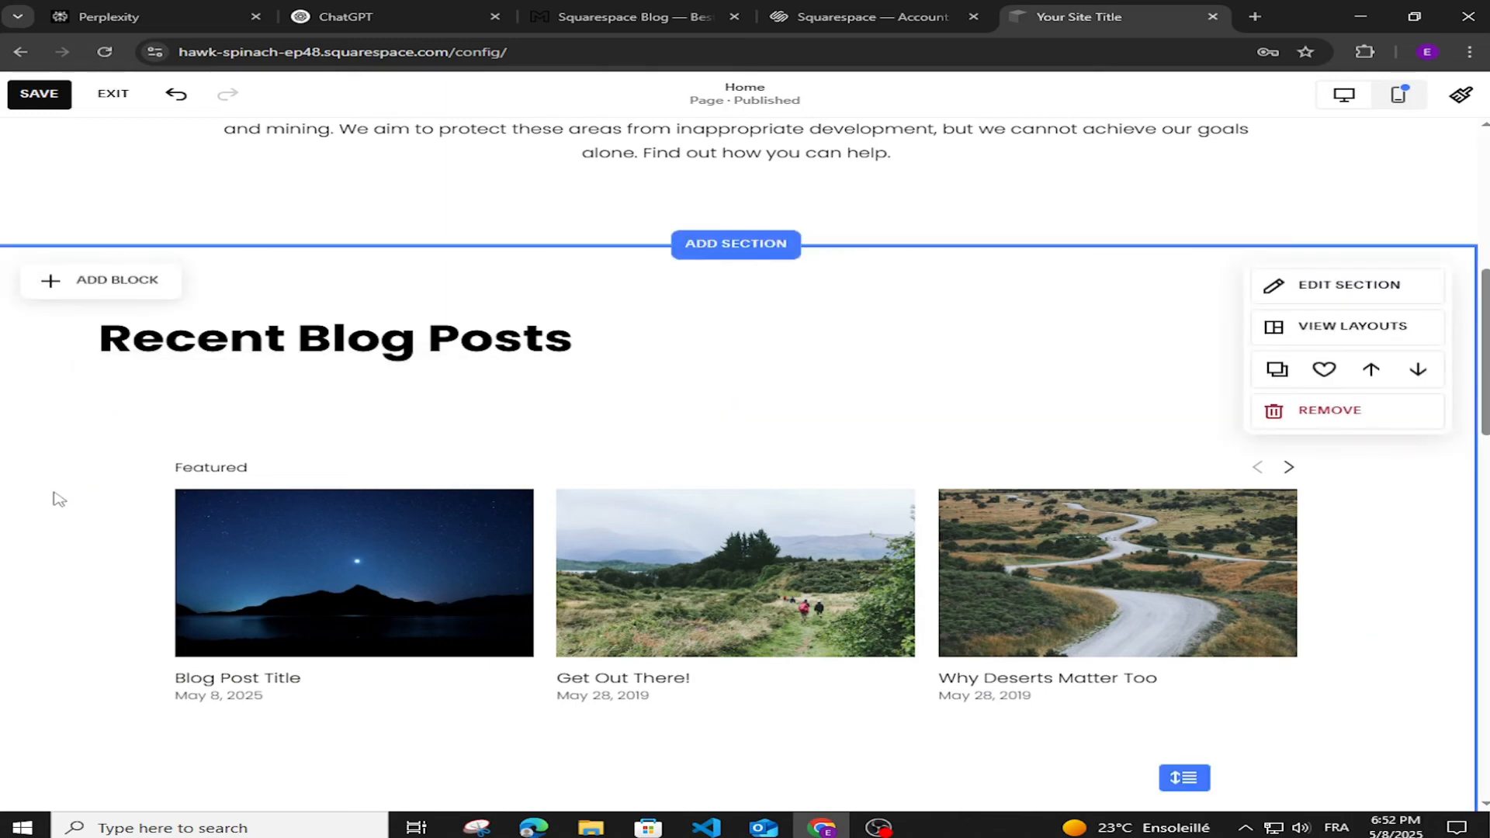
{"action": "left_click_drag", "start_coordinate": [58, 499], "coordinate": [67, 592]}
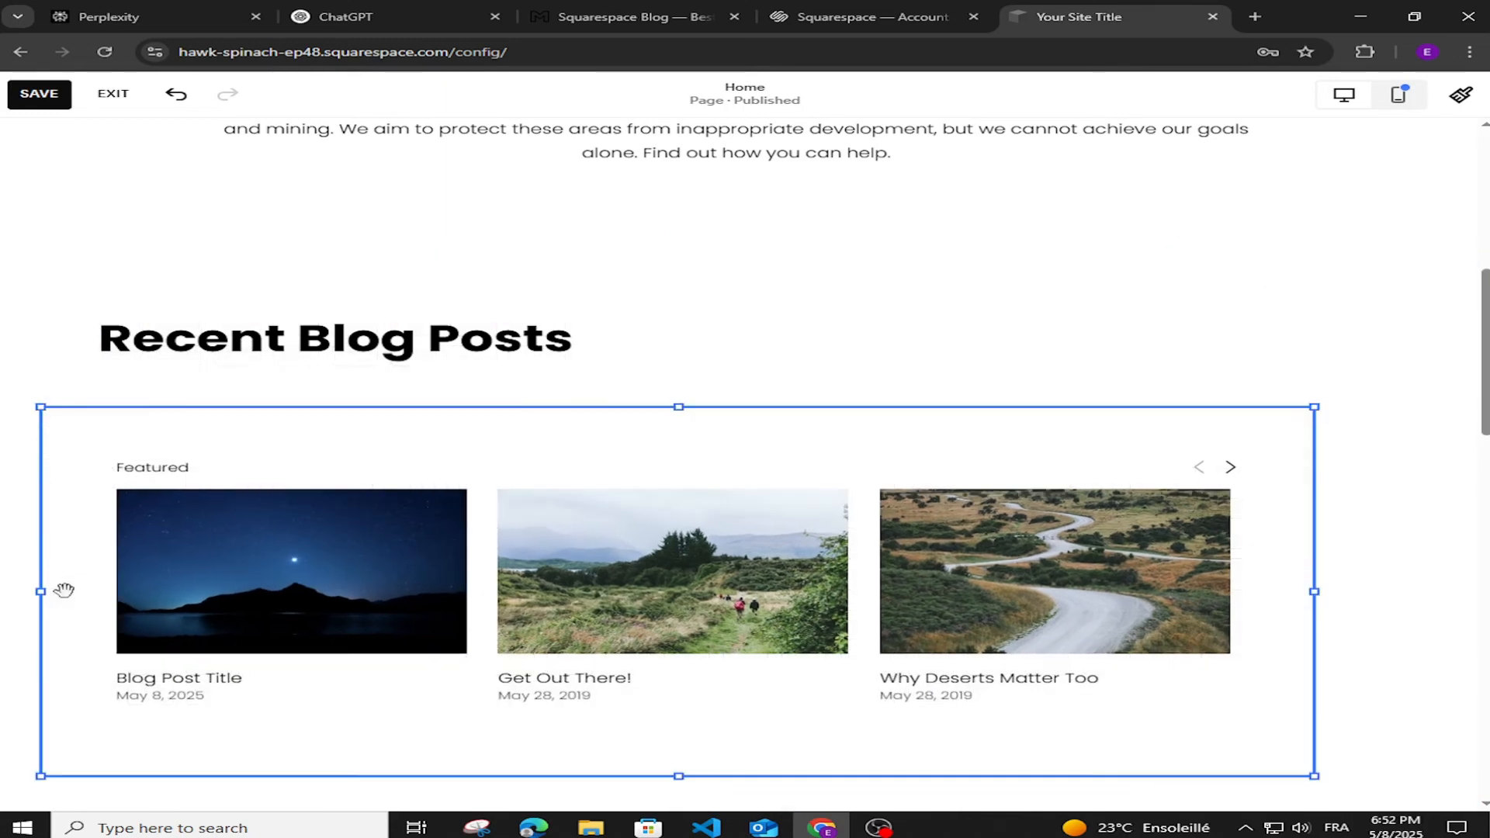
{"action": "left_click", "coordinate": [170, 227]}
{"action": "left_click", "coordinate": [140, 277]}
{"action": "left_click", "coordinate": [139, 197]}
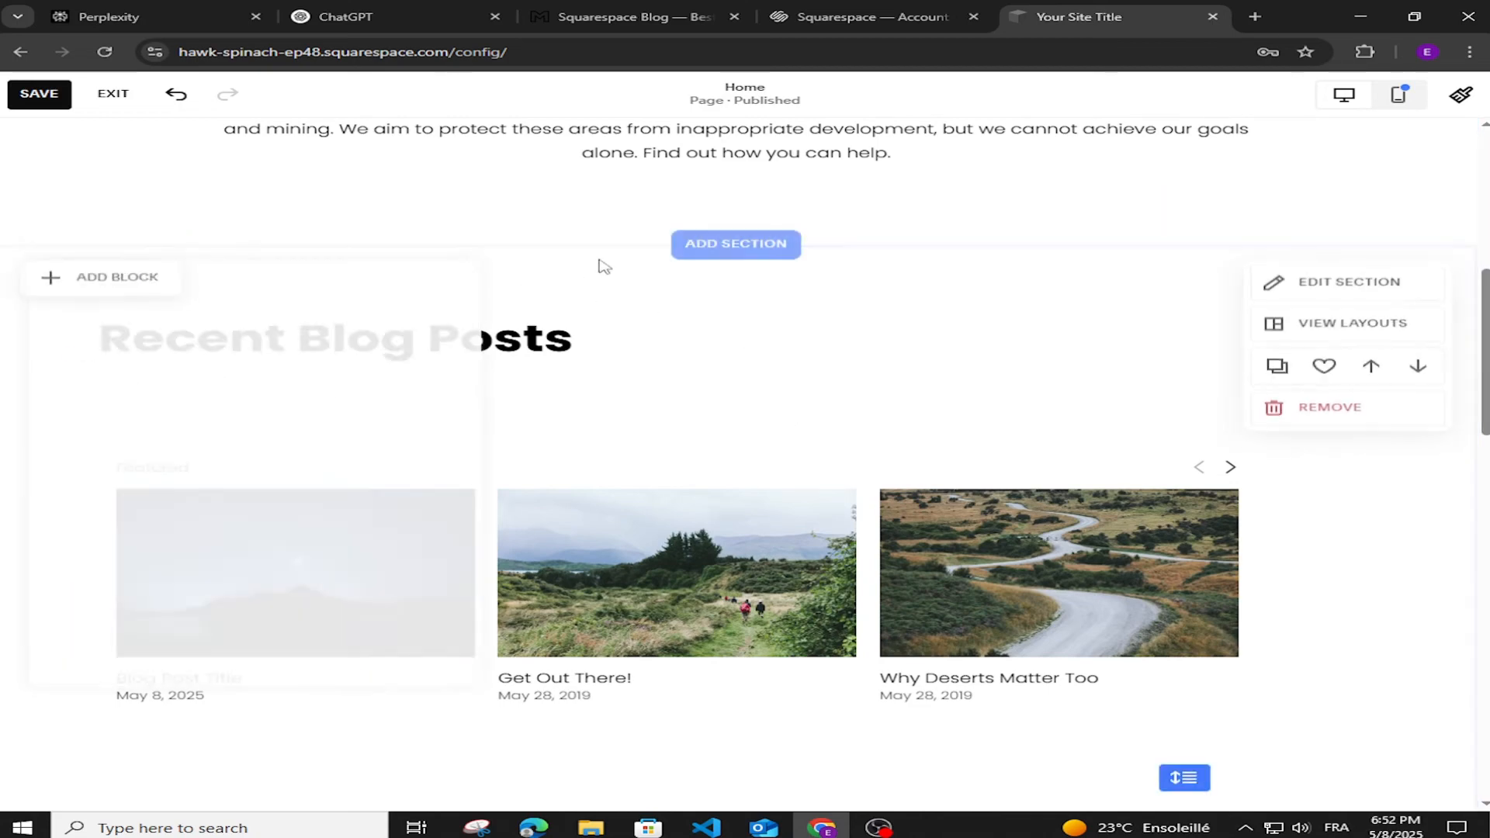
Step: Save the Home page and review its layout from the banner down to the Our Organization section
{"action": "left_click", "coordinate": [48, 99]}
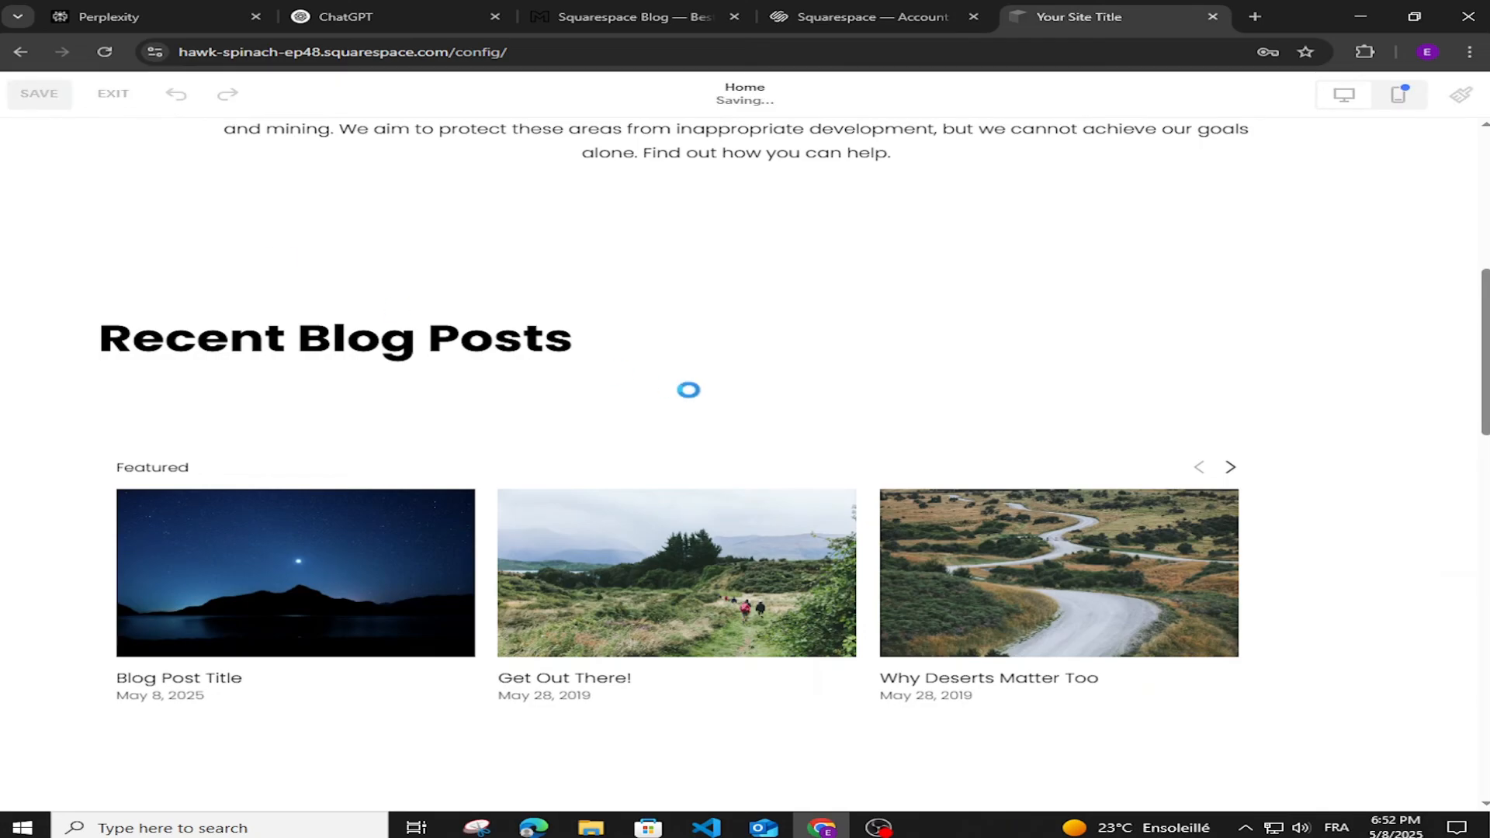
{"action": "scroll", "coordinate": [691, 402], "scroll_direction": "down", "scroll_amount": 8}
{"action": "scroll", "coordinate": [1437, 559], "scroll_direction": "up", "scroll_amount": 10}
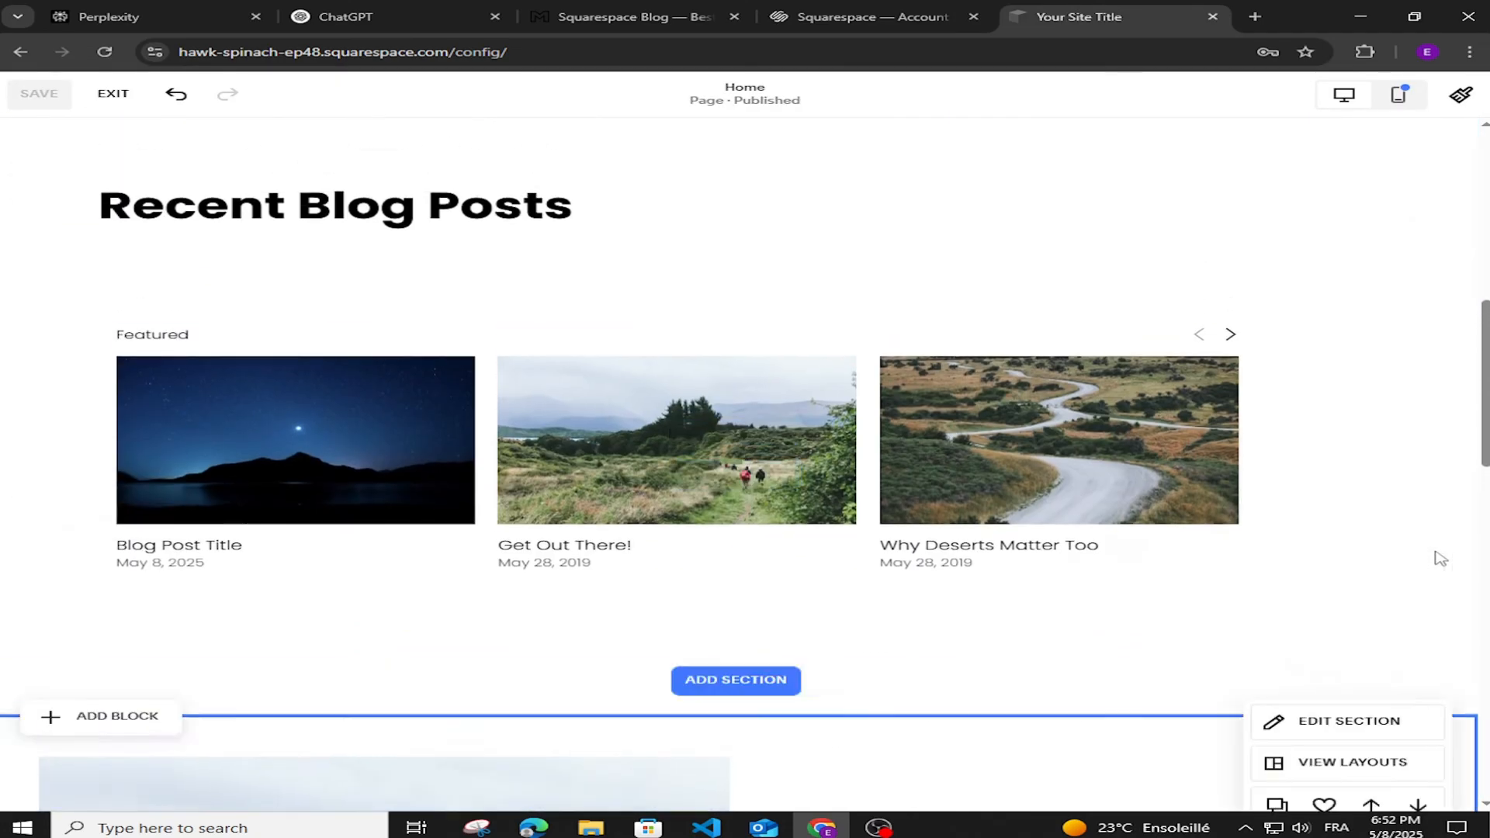
{"action": "scroll", "coordinate": [1436, 558], "scroll_direction": "down", "scroll_amount": 4}
{"action": "scroll", "coordinate": [745, 465], "scroll_direction": "down", "scroll_amount": 11}
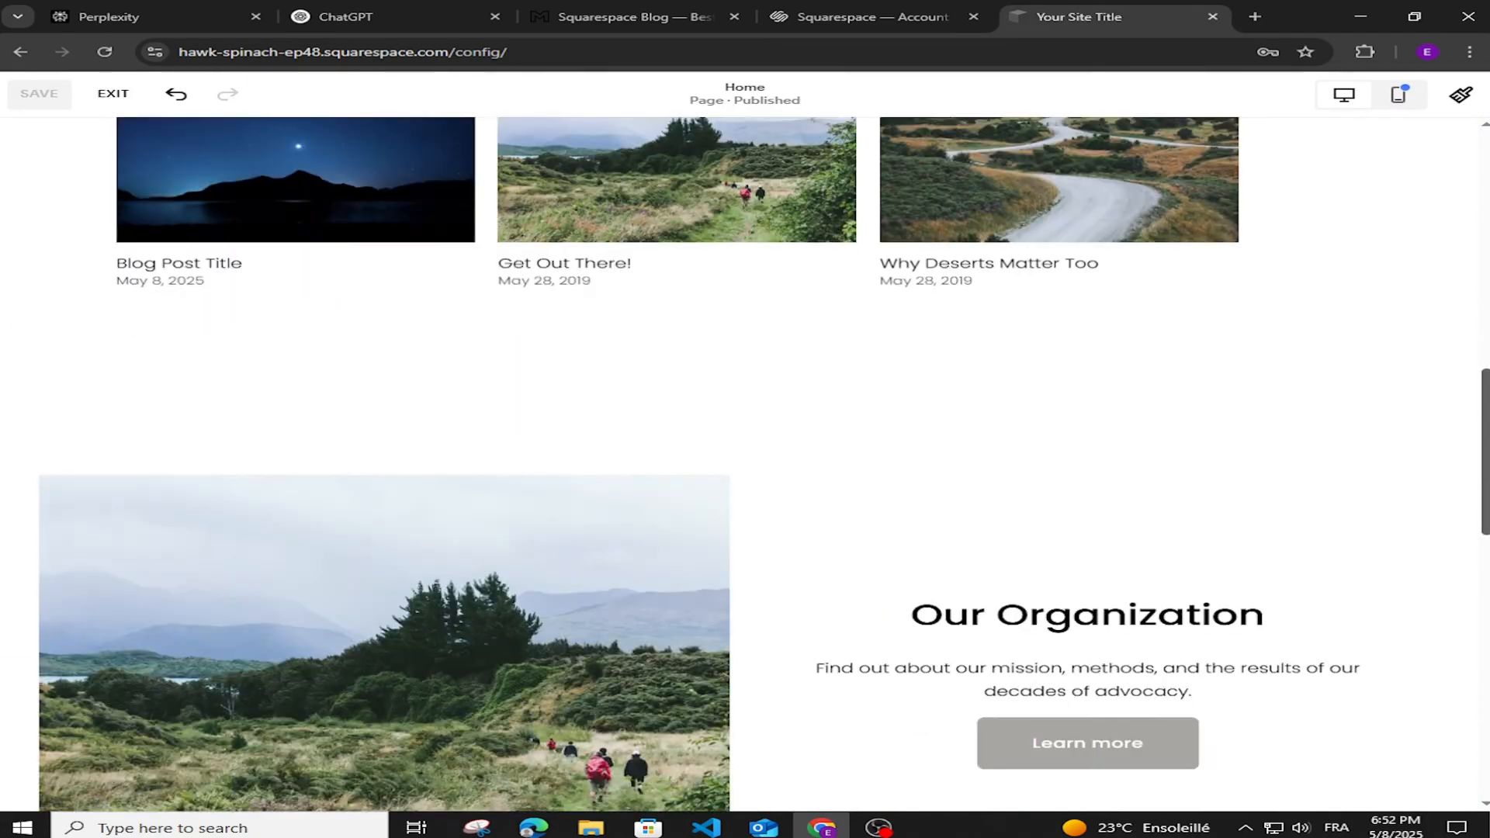
{"action": "scroll", "coordinate": [745, 466], "scroll_direction": "up", "scroll_amount": 12}
{"action": "scroll", "coordinate": [745, 466], "scroll_direction": "up", "scroll_amount": 4}
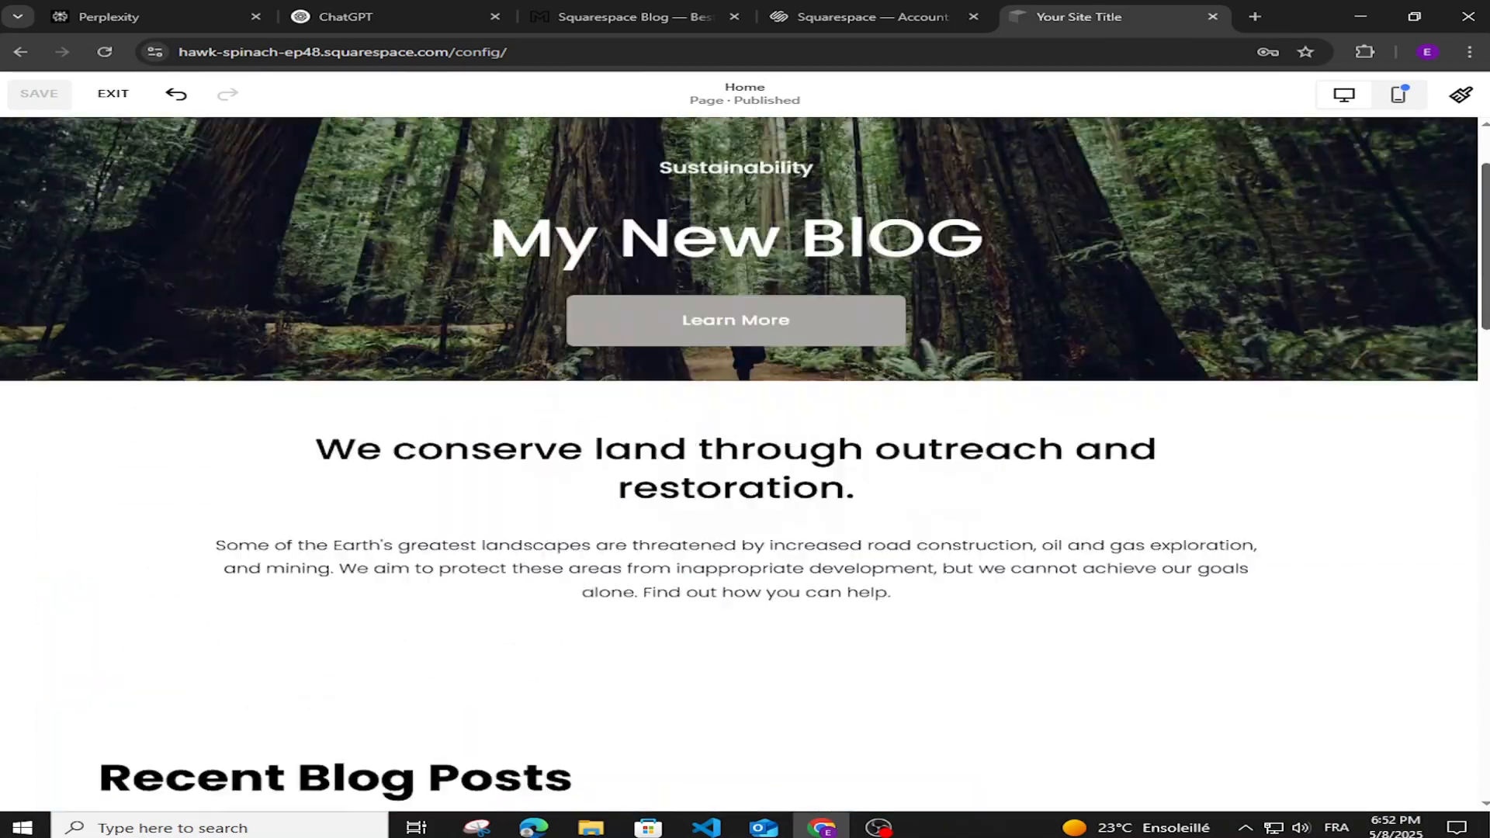
{"action": "scroll", "coordinate": [745, 466], "scroll_direction": "down", "scroll_amount": 7}
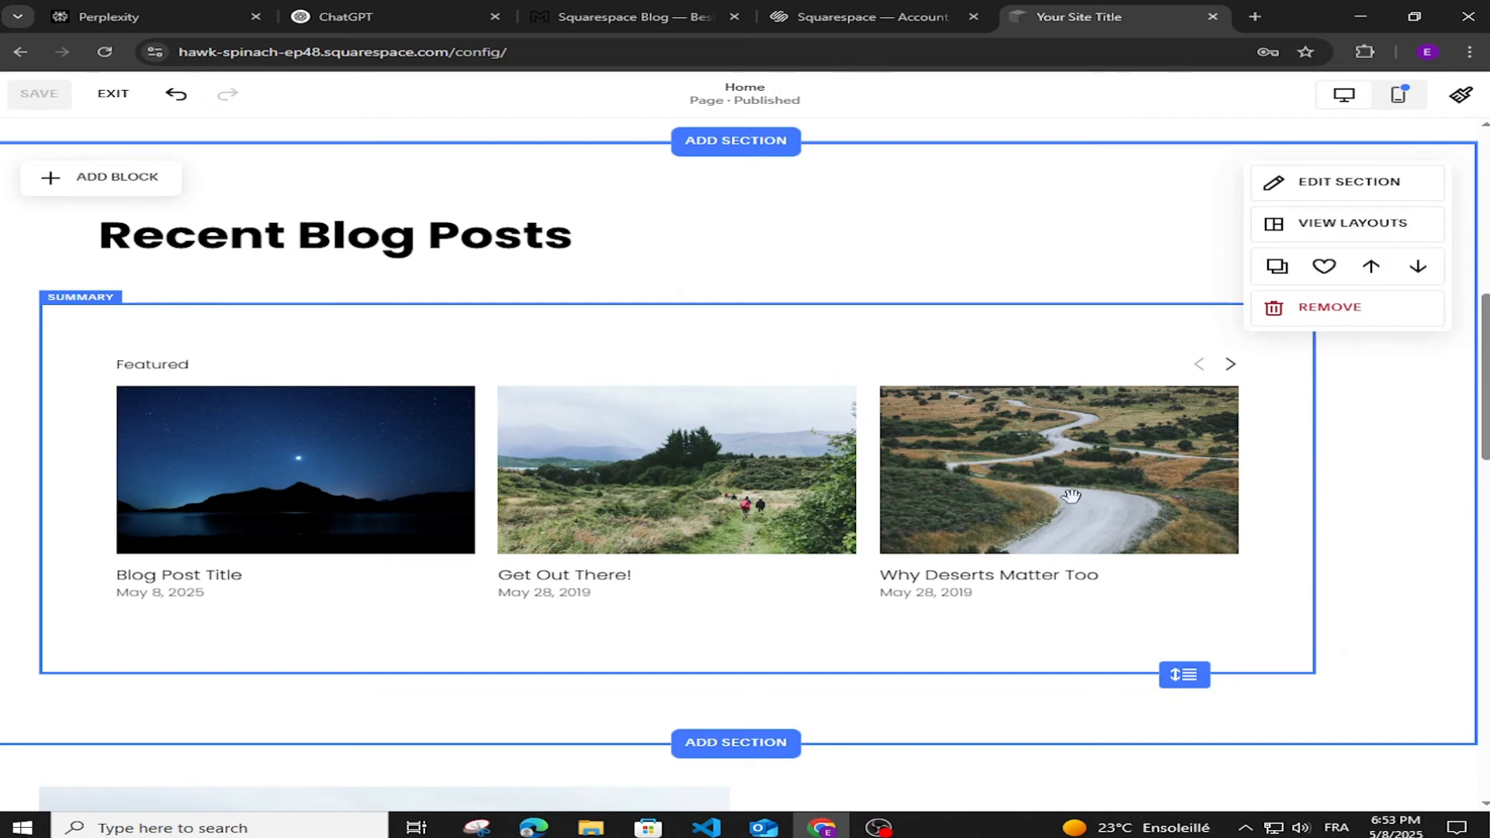
Step: Exit the Home page editor and delete the Blog 2 page from the main navigation
{"action": "left_click", "coordinate": [112, 93]}
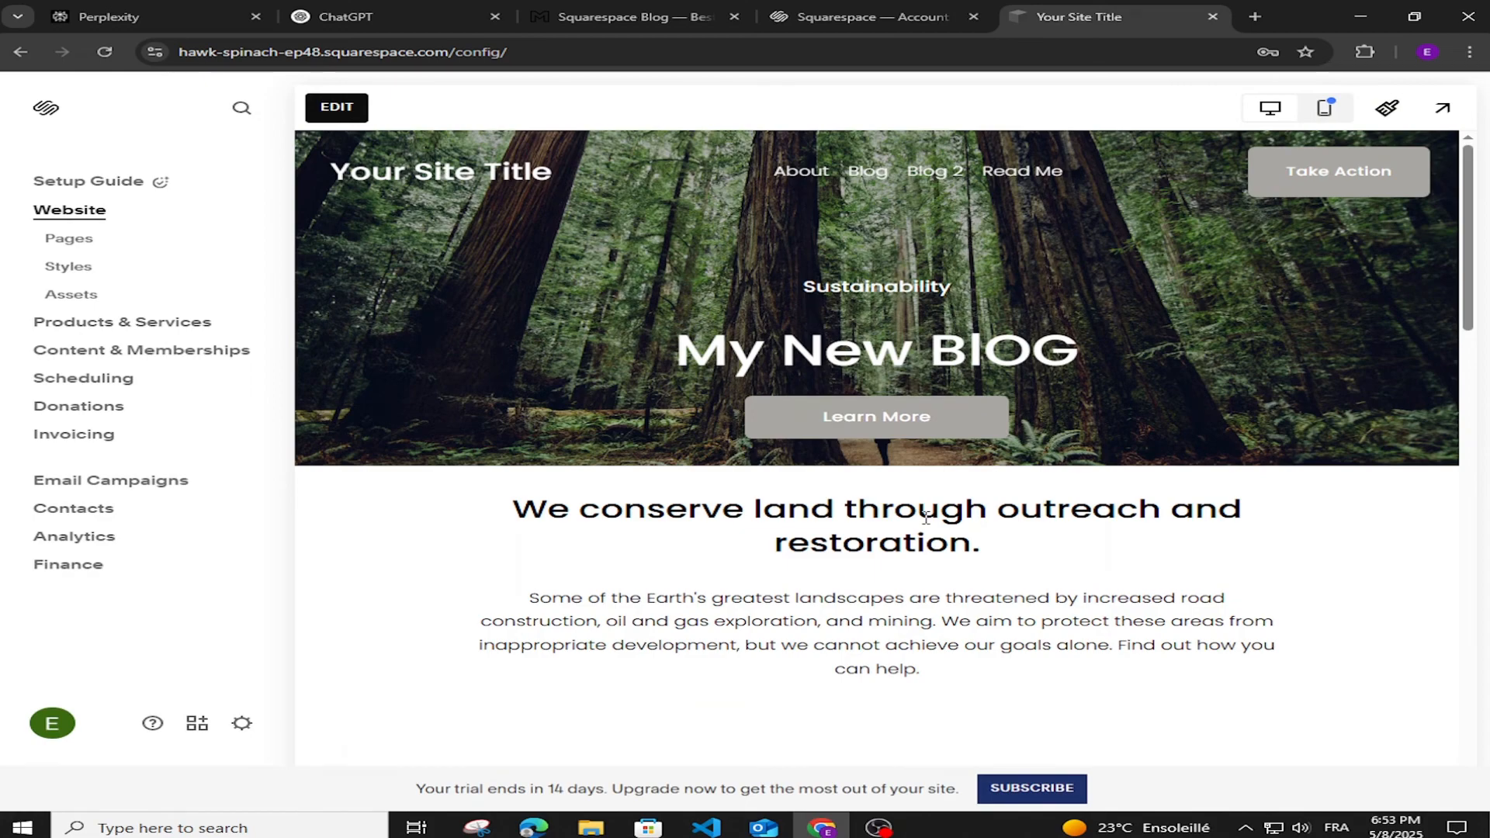
{"action": "left_click", "coordinate": [943, 178]}
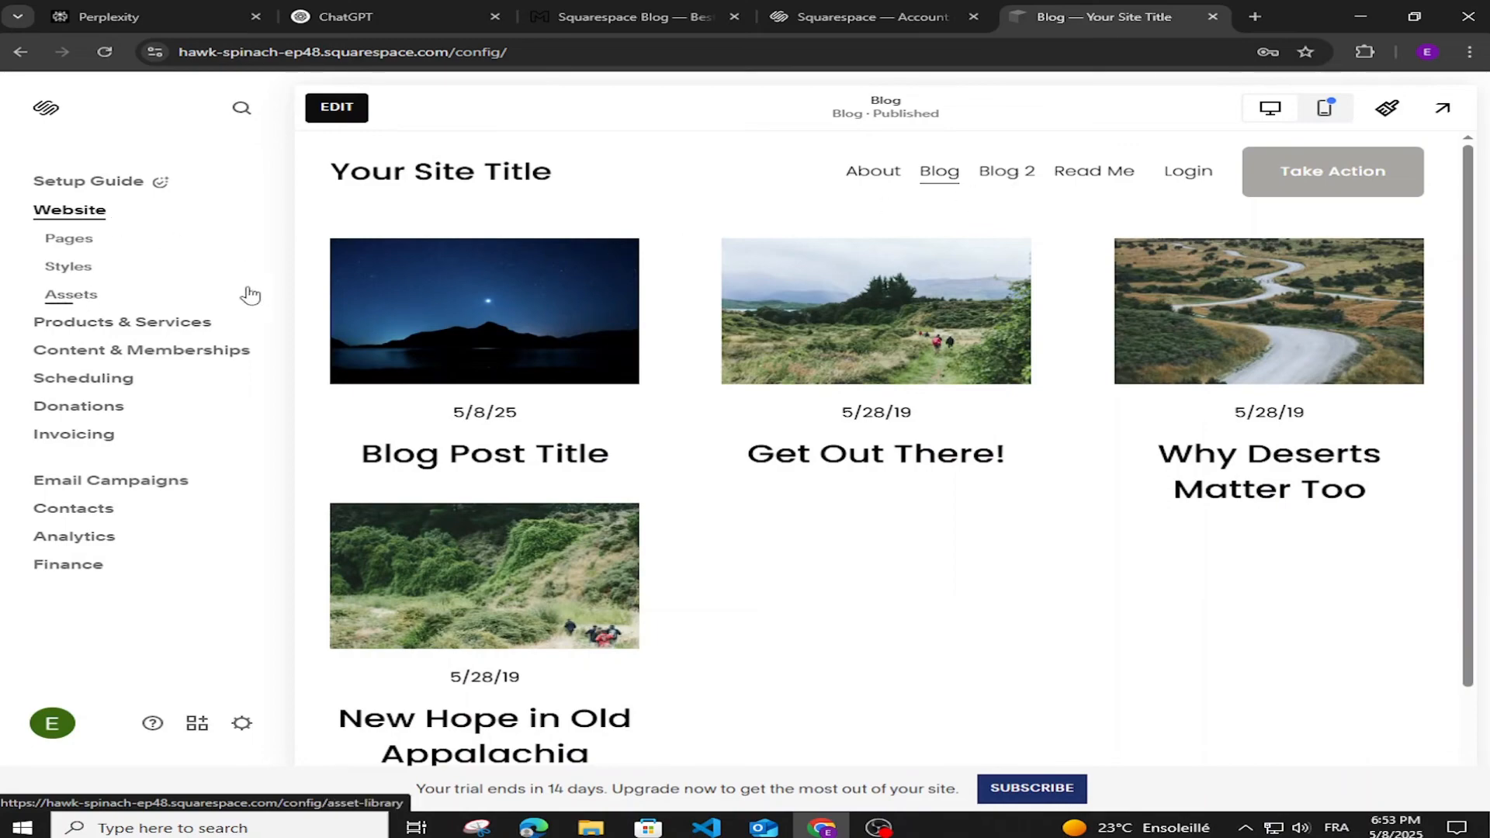
{"action": "left_click", "coordinate": [68, 239]}
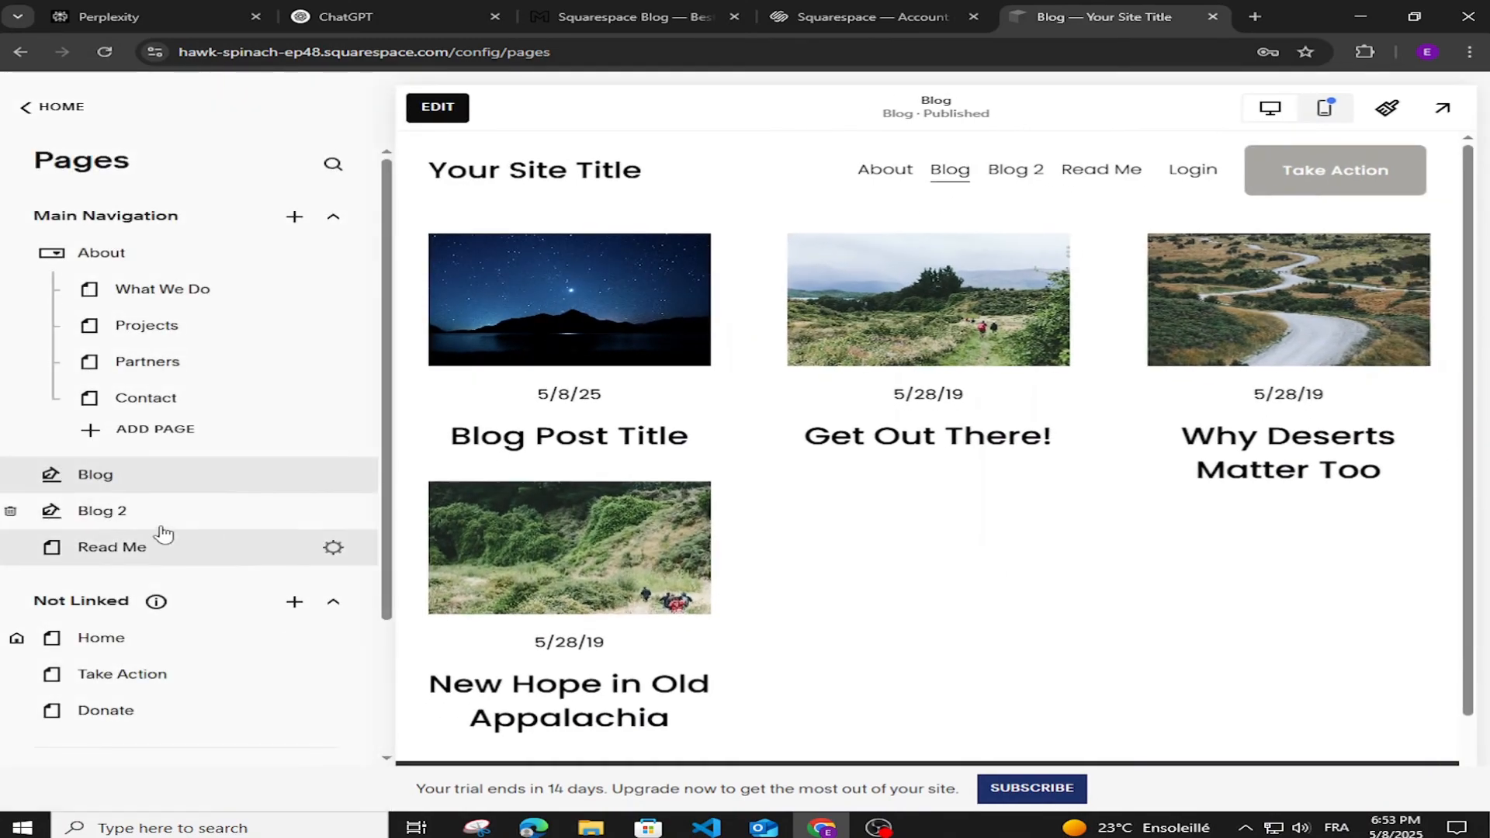
{"action": "left_click", "coordinate": [295, 512]}
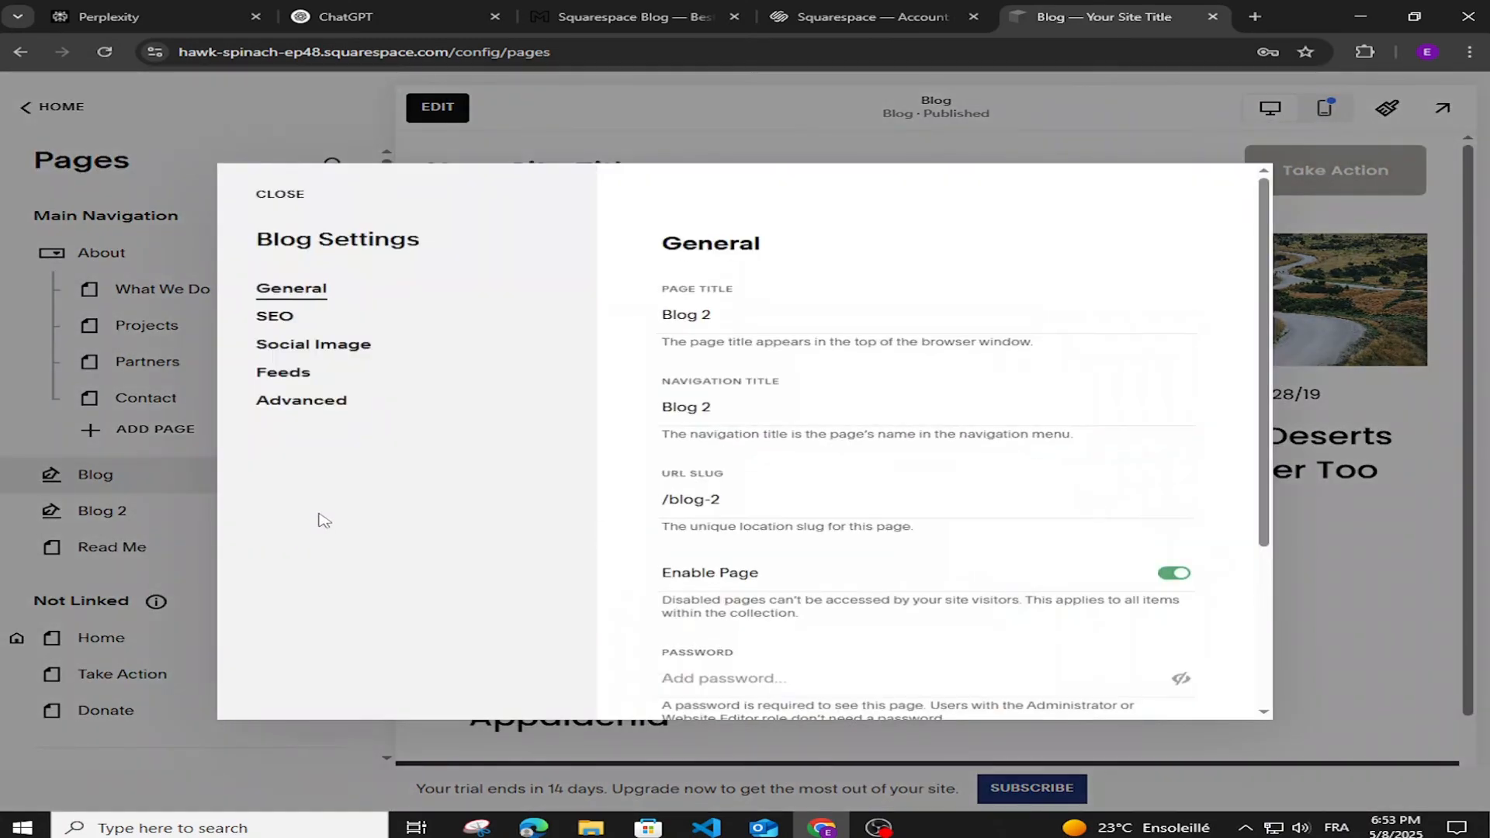
{"action": "scroll", "coordinate": [892, 551], "scroll_direction": "down", "scroll_amount": 3}
{"action": "left_click", "coordinate": [724, 679]}
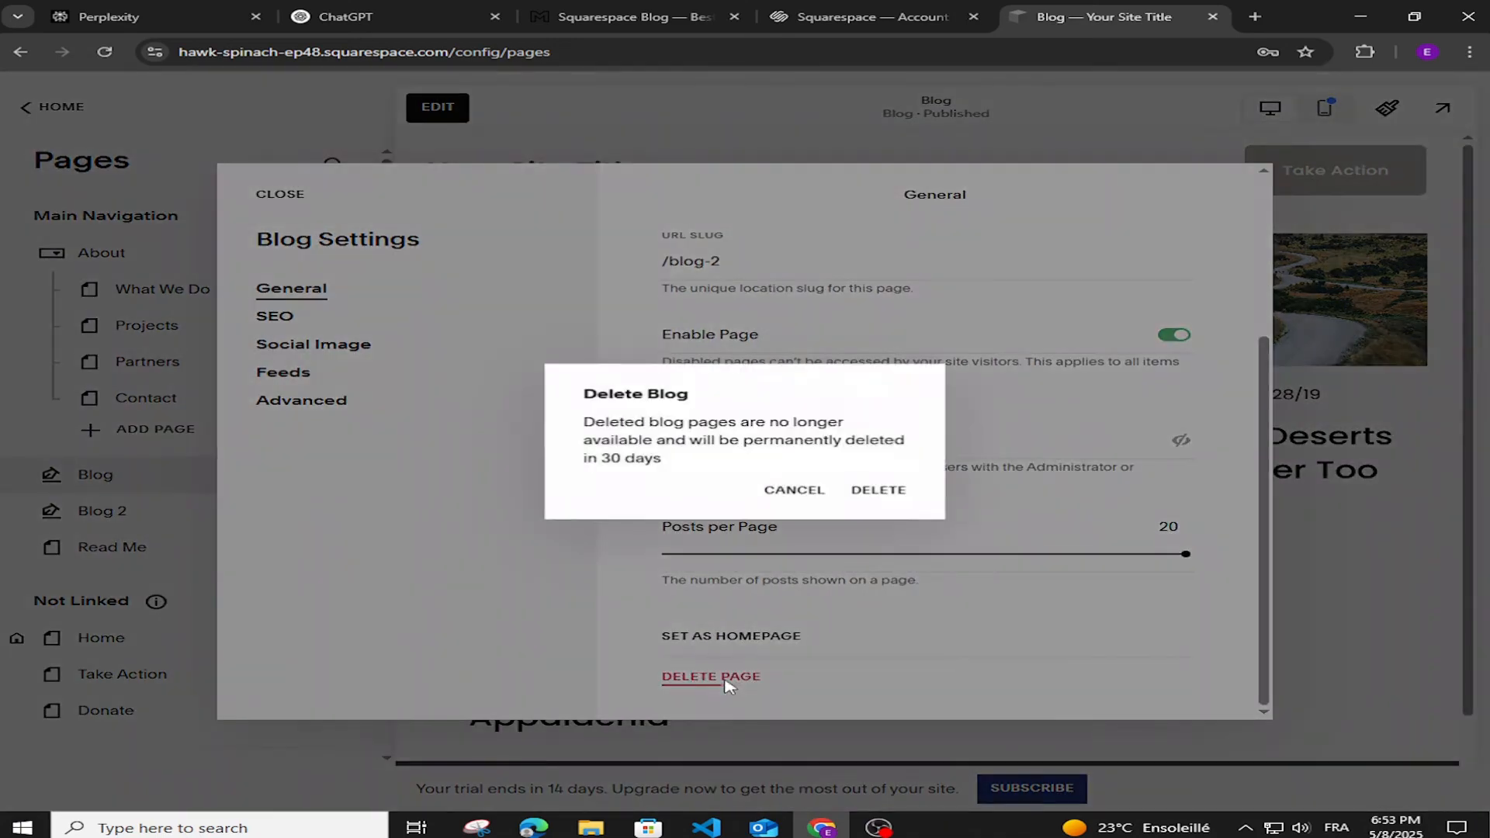
{"action": "left_click", "coordinate": [890, 493]}
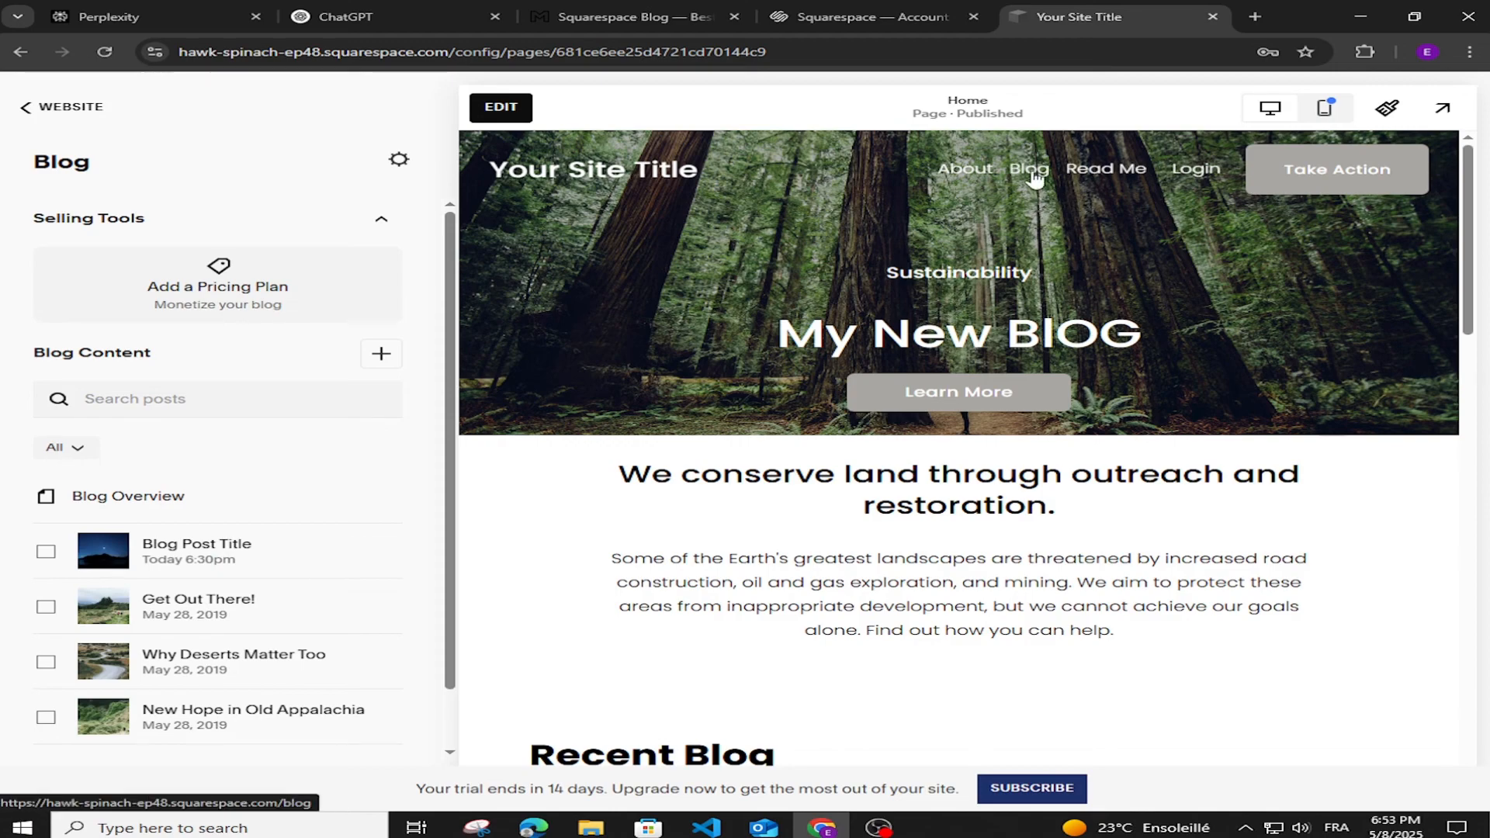
Step: Open the Blog page in the site preview and review its grid of posts
{"action": "left_click", "coordinate": [1034, 177]}
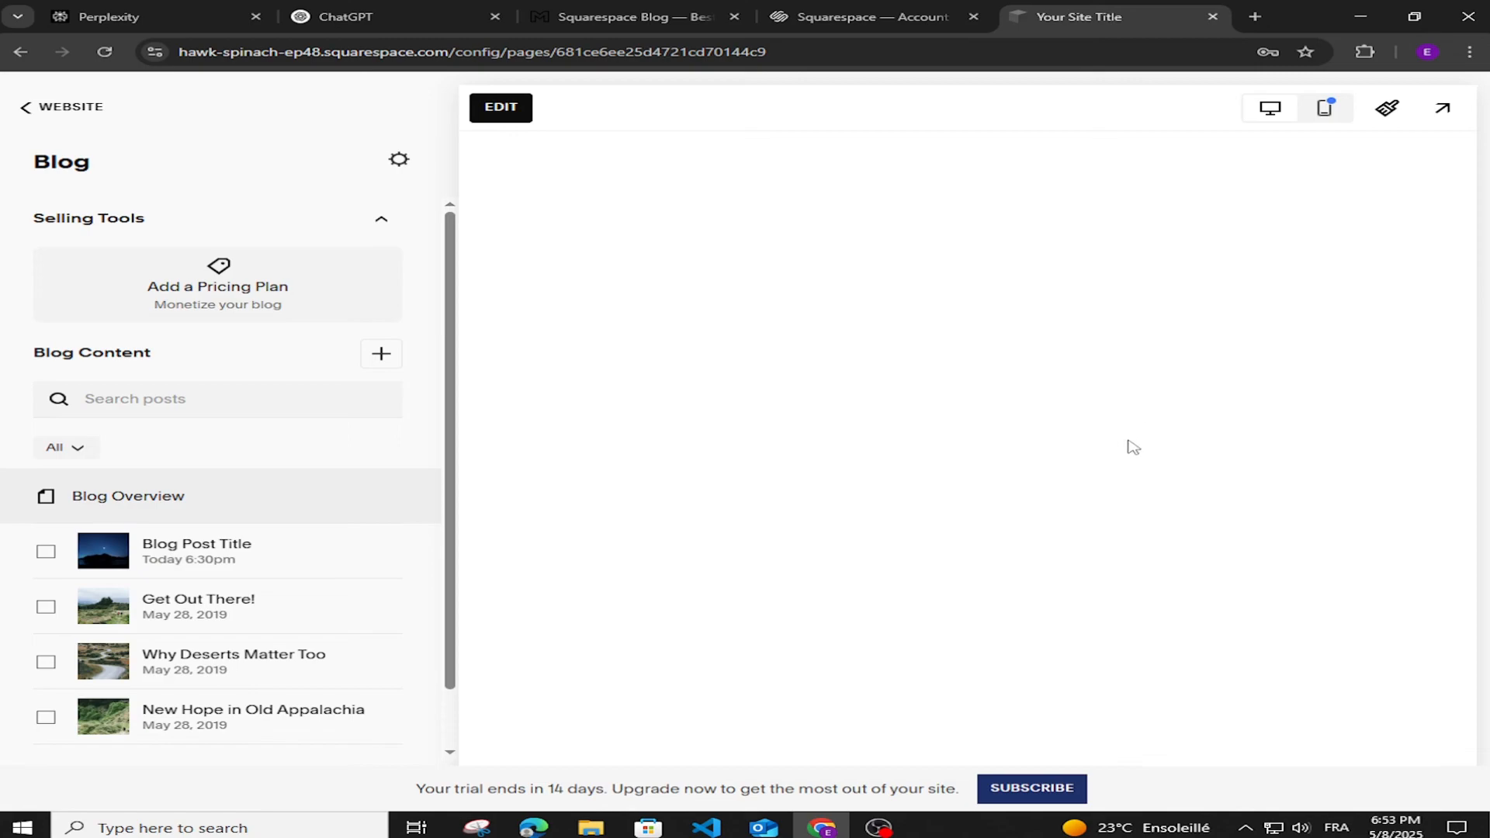
{"action": "scroll", "coordinate": [1080, 465], "scroll_direction": "down", "scroll_amount": 2}
{"action": "scroll", "coordinate": [1077, 472], "scroll_direction": "up", "scroll_amount": 2}
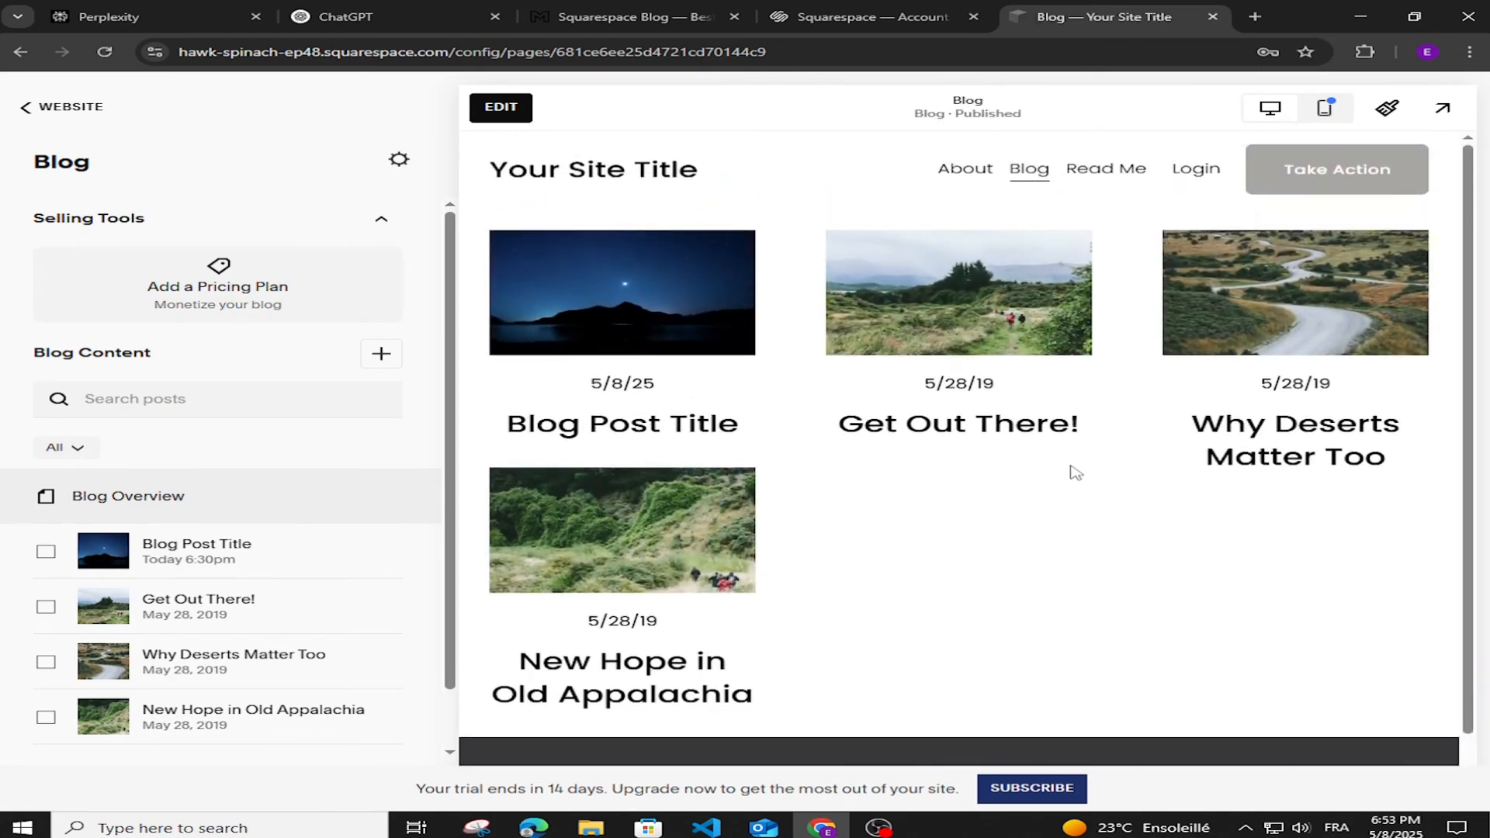
{"action": "scroll", "coordinate": [914, 492], "scroll_direction": "down", "scroll_amount": 1}
{"action": "scroll", "coordinate": [914, 492], "scroll_direction": "up", "scroll_amount": 1}
Step: Leave the blog's page management and open the Domains settings for the site
{"action": "left_click", "coordinate": [60, 107]}
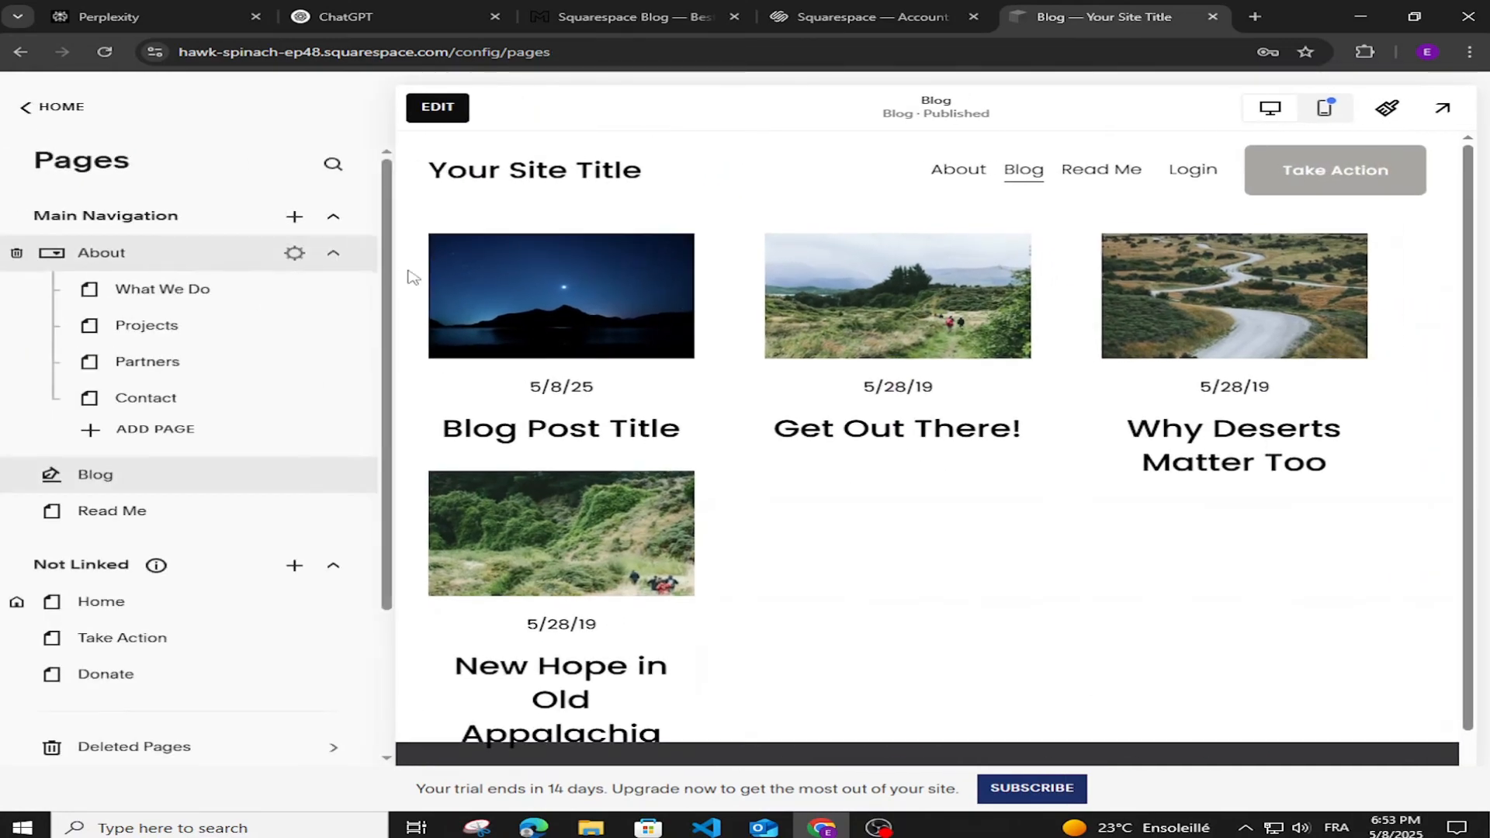
{"action": "left_click", "coordinate": [39, 116]}
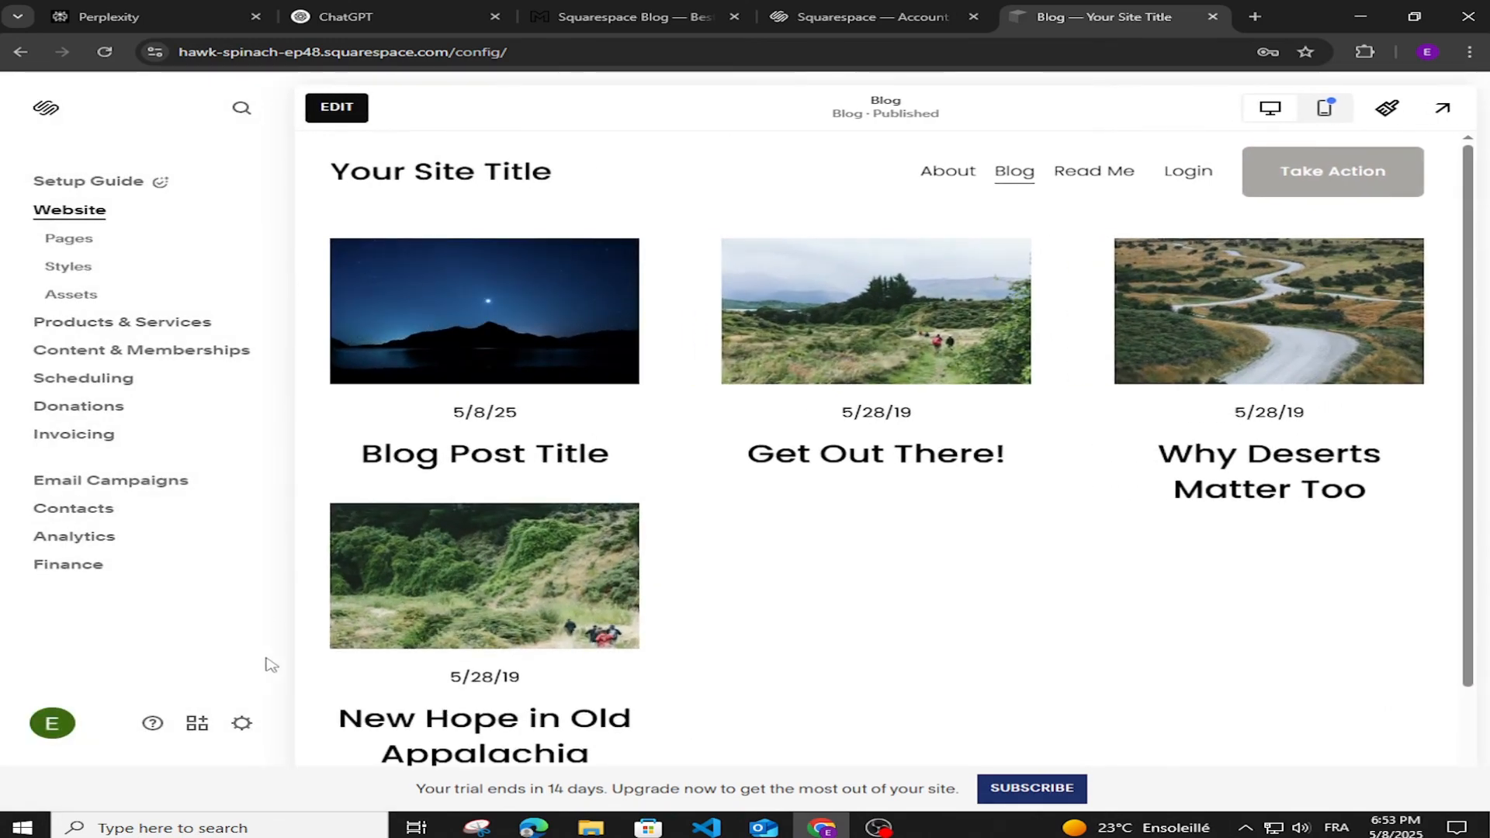
{"action": "left_click", "coordinate": [242, 724]}
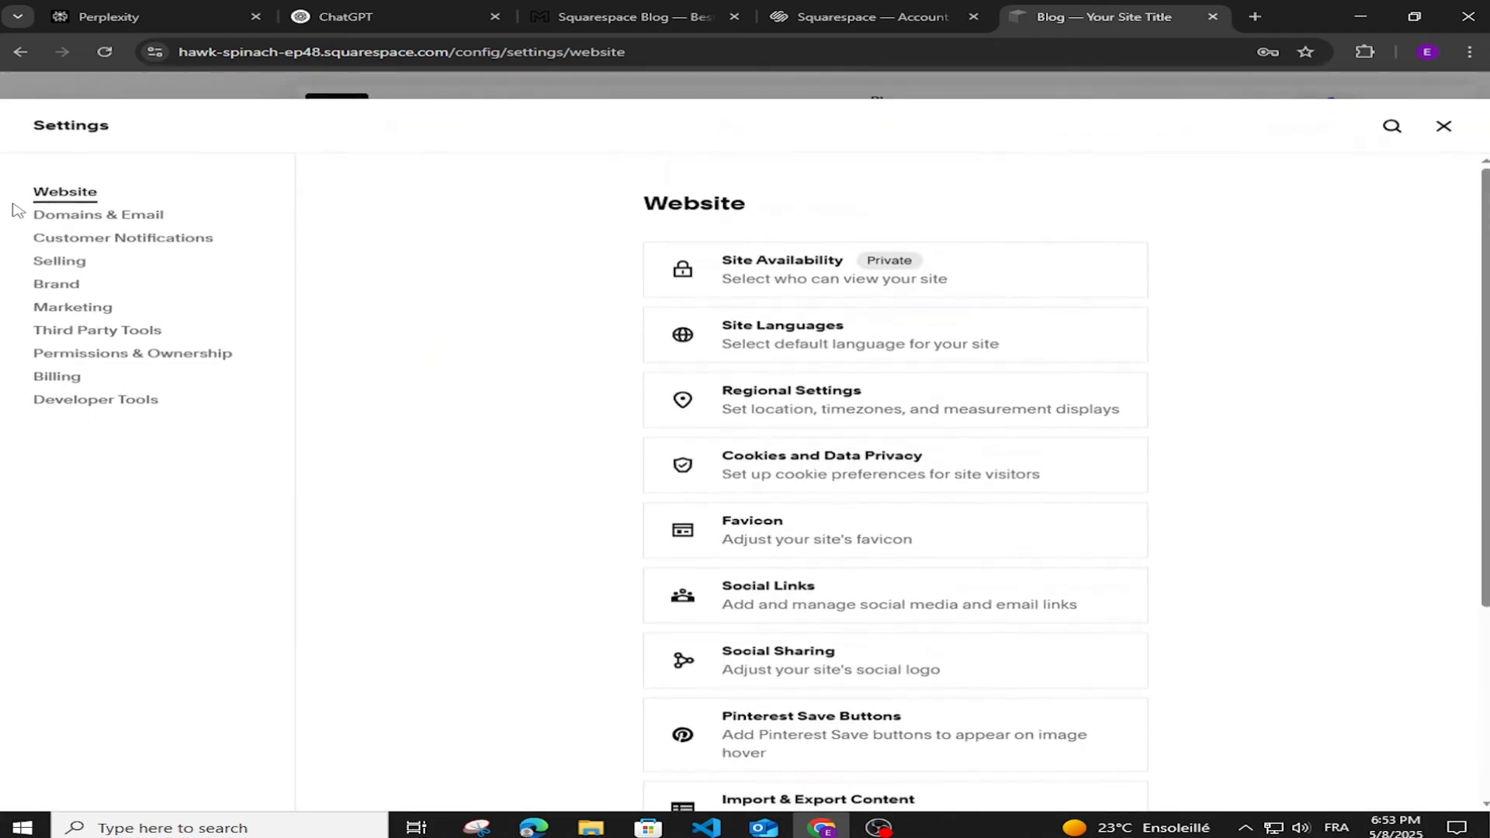
{"action": "left_click", "coordinate": [97, 218]}
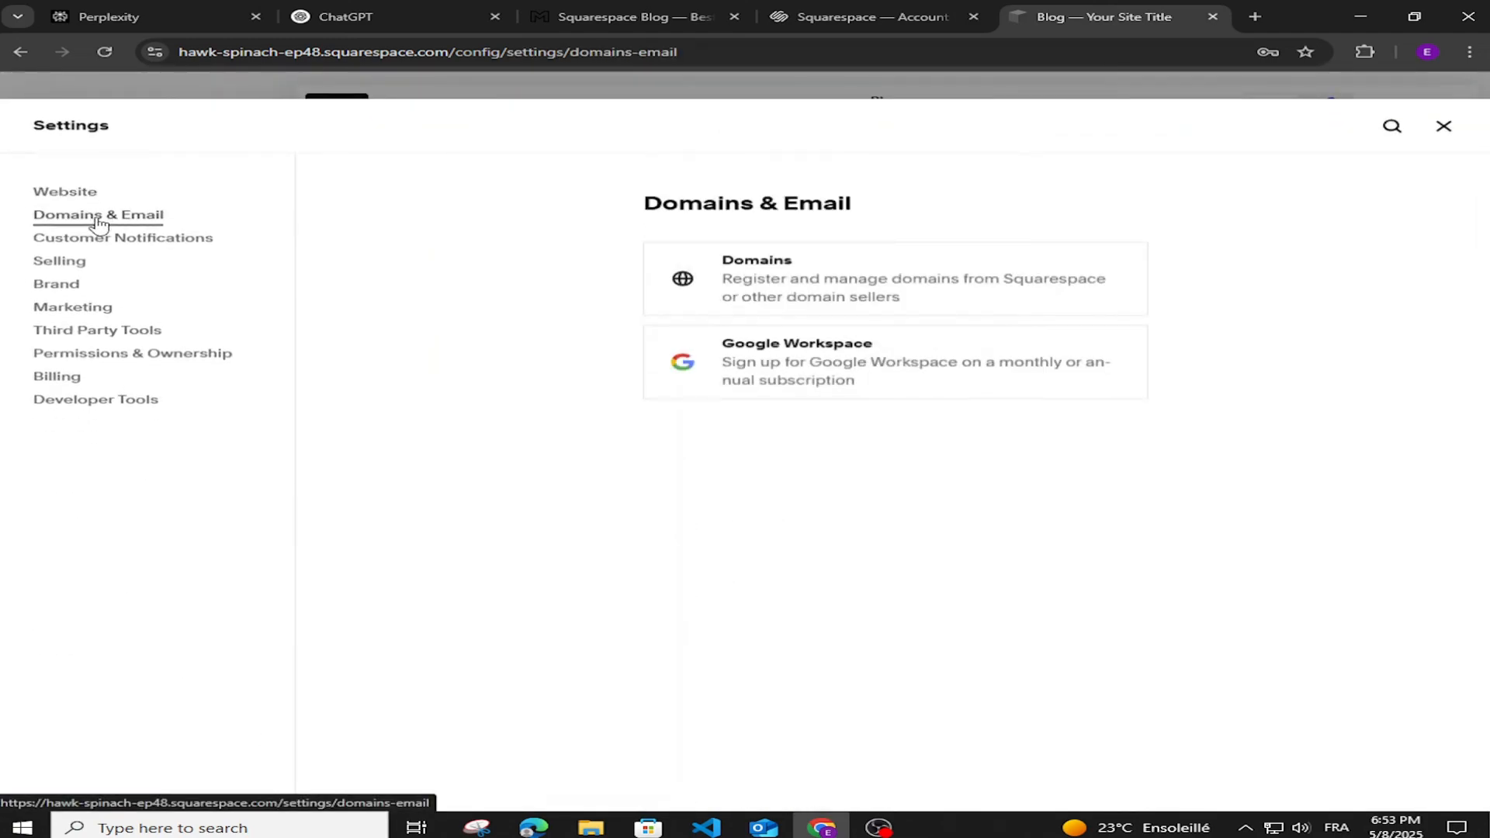
{"action": "left_click", "coordinate": [797, 286]}
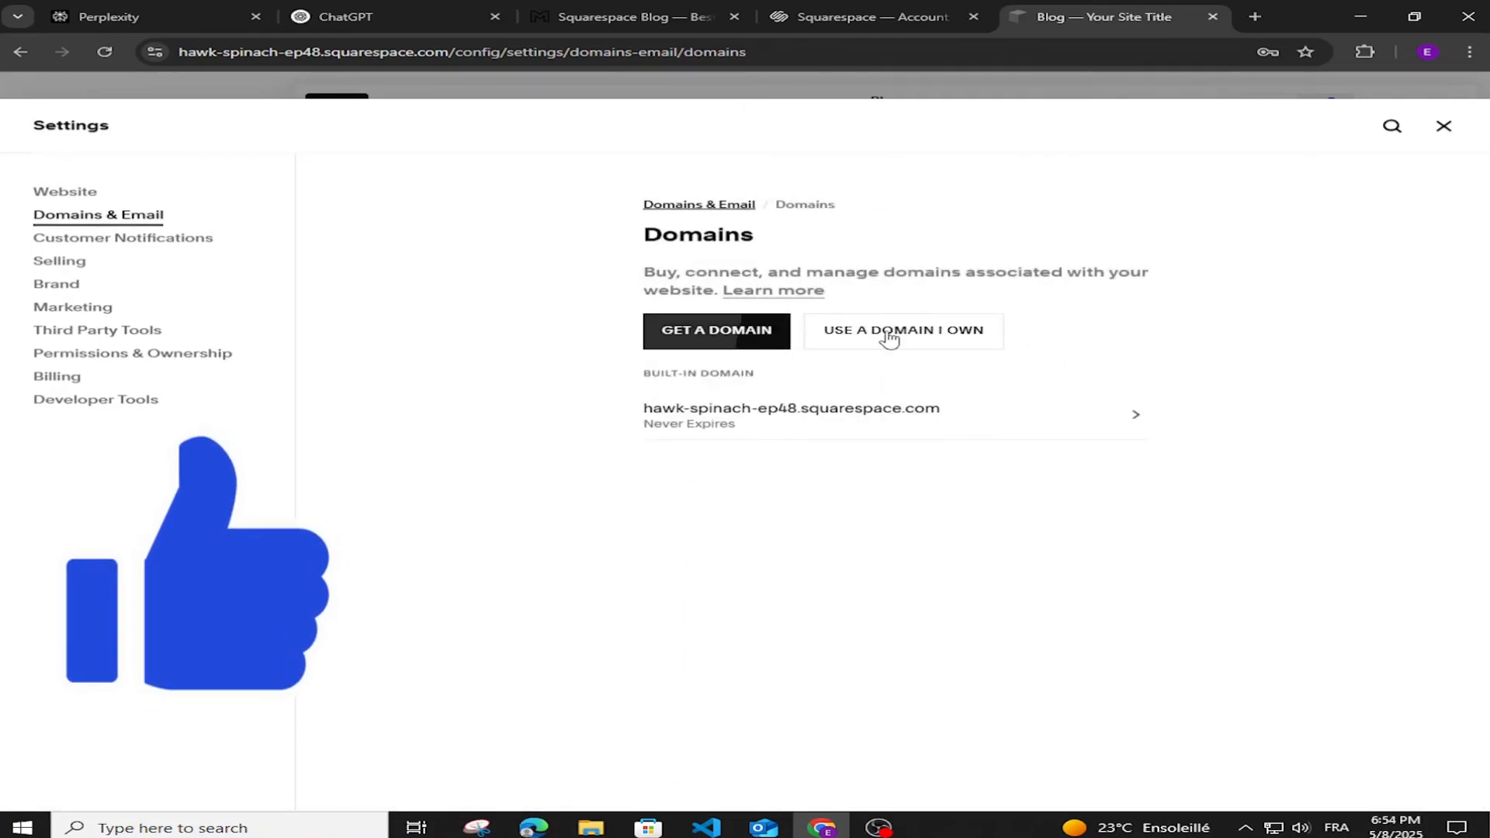
Step: Search for the new domain foodrecipeeblog.com, review the offered alternatives and their yearly prices, and close the domain search
{"action": "left_click", "coordinate": [705, 338]}
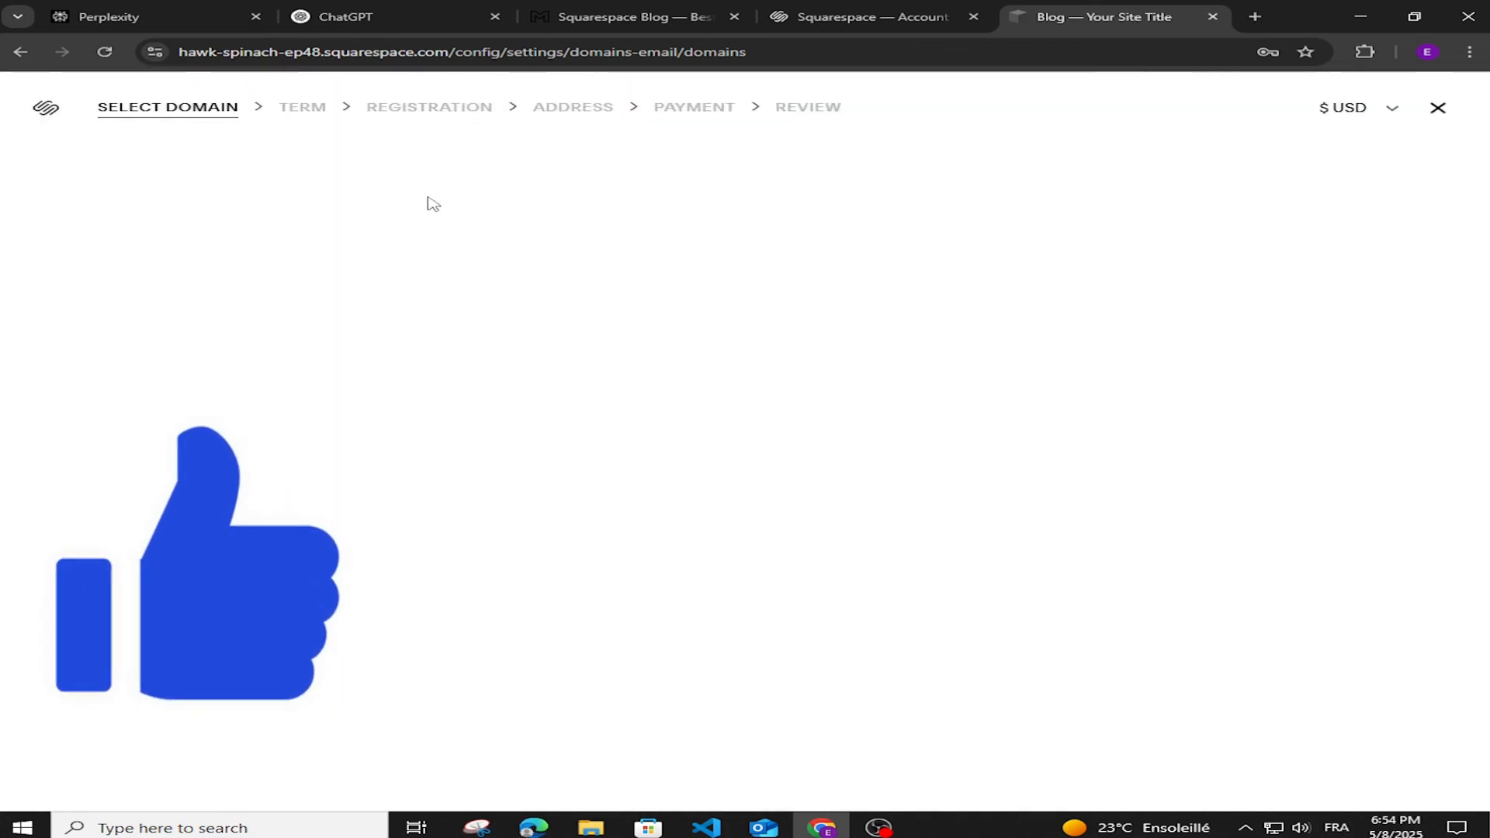
{"action": "left_click", "coordinate": [360, 228]}
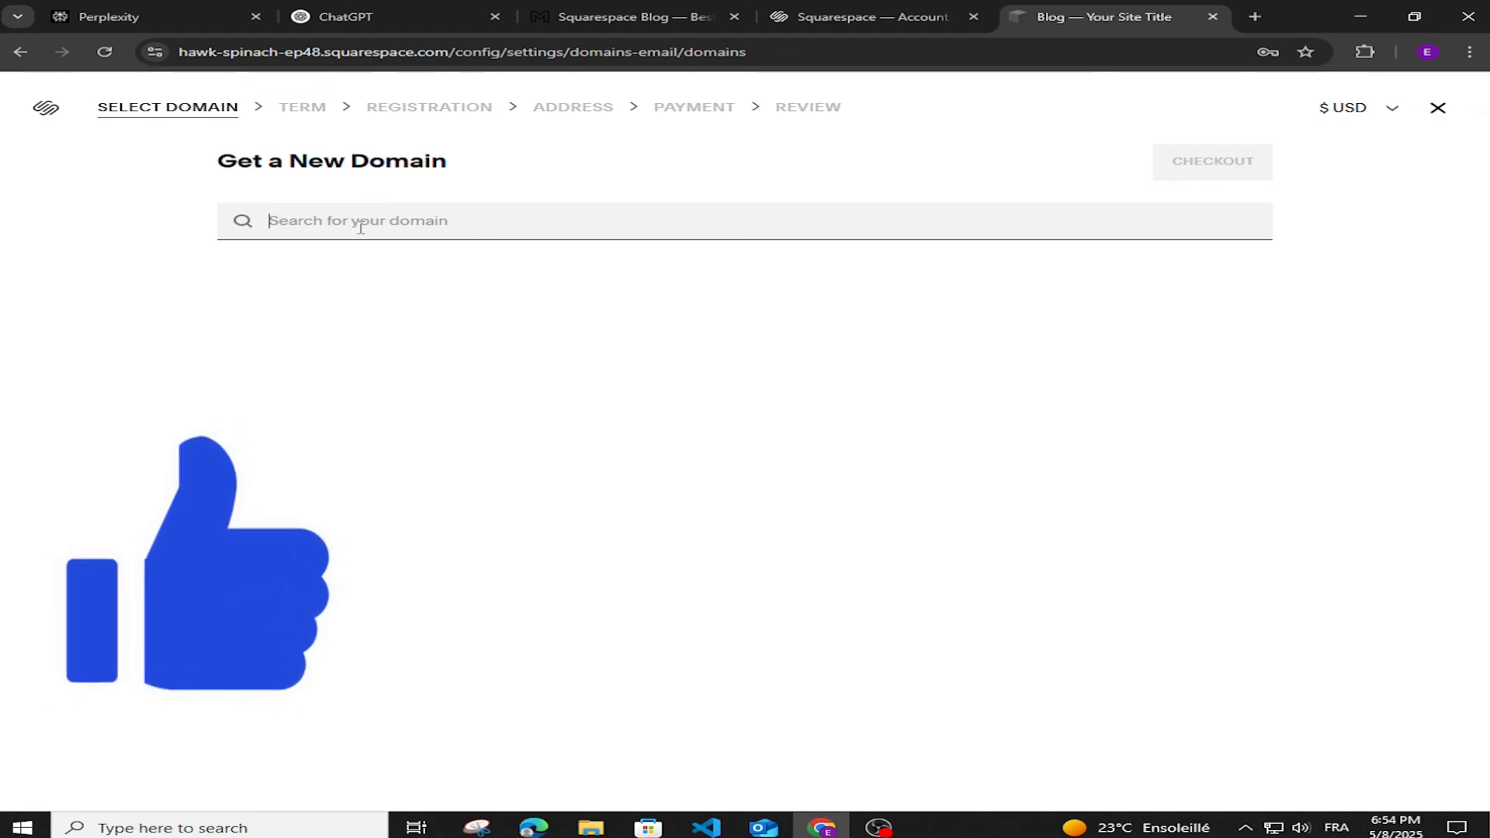
{"action": "type", "text": "food"}
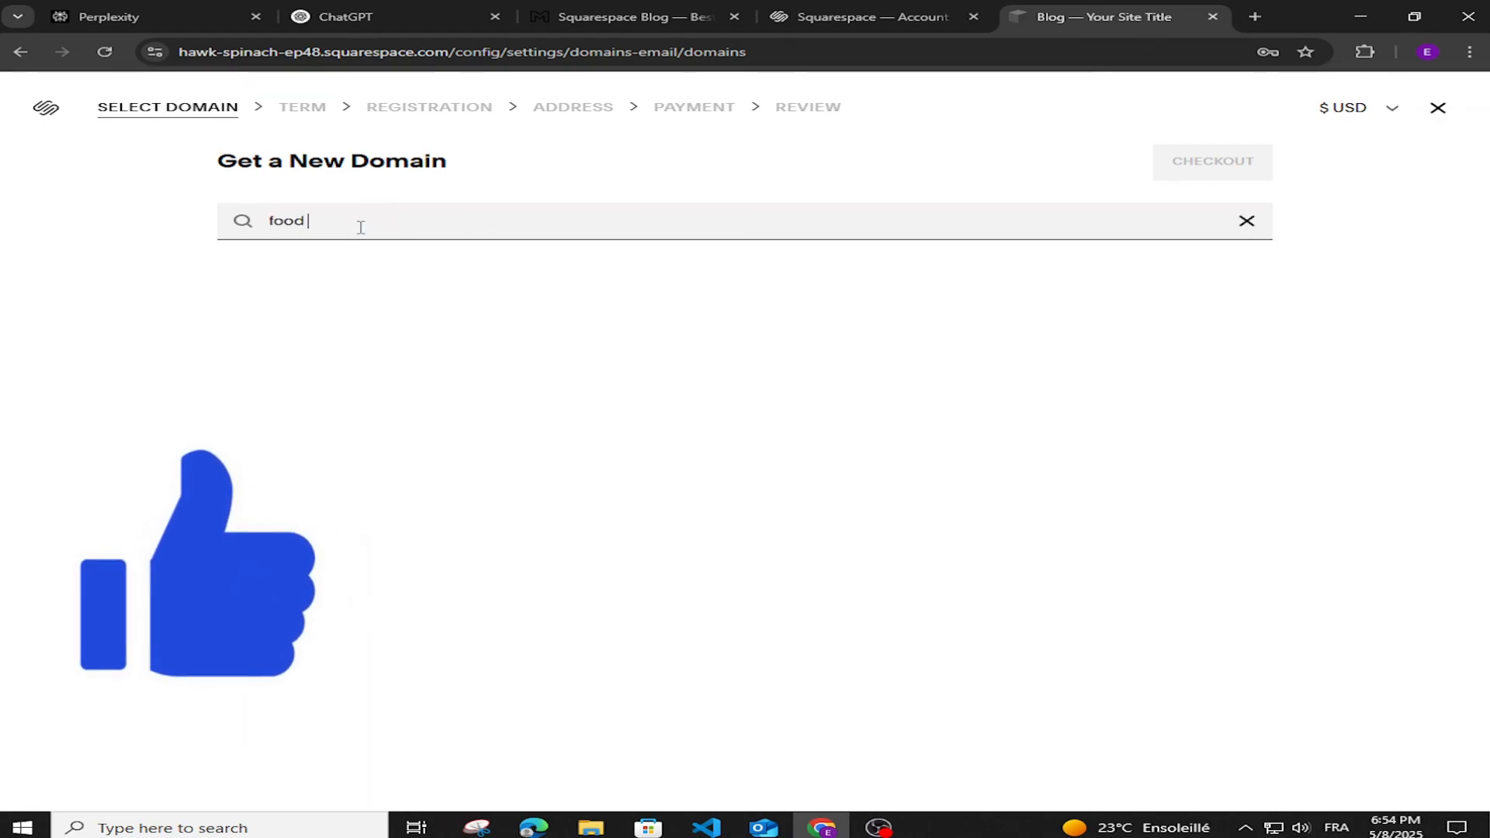
{"action": "type", "text": "recip"}
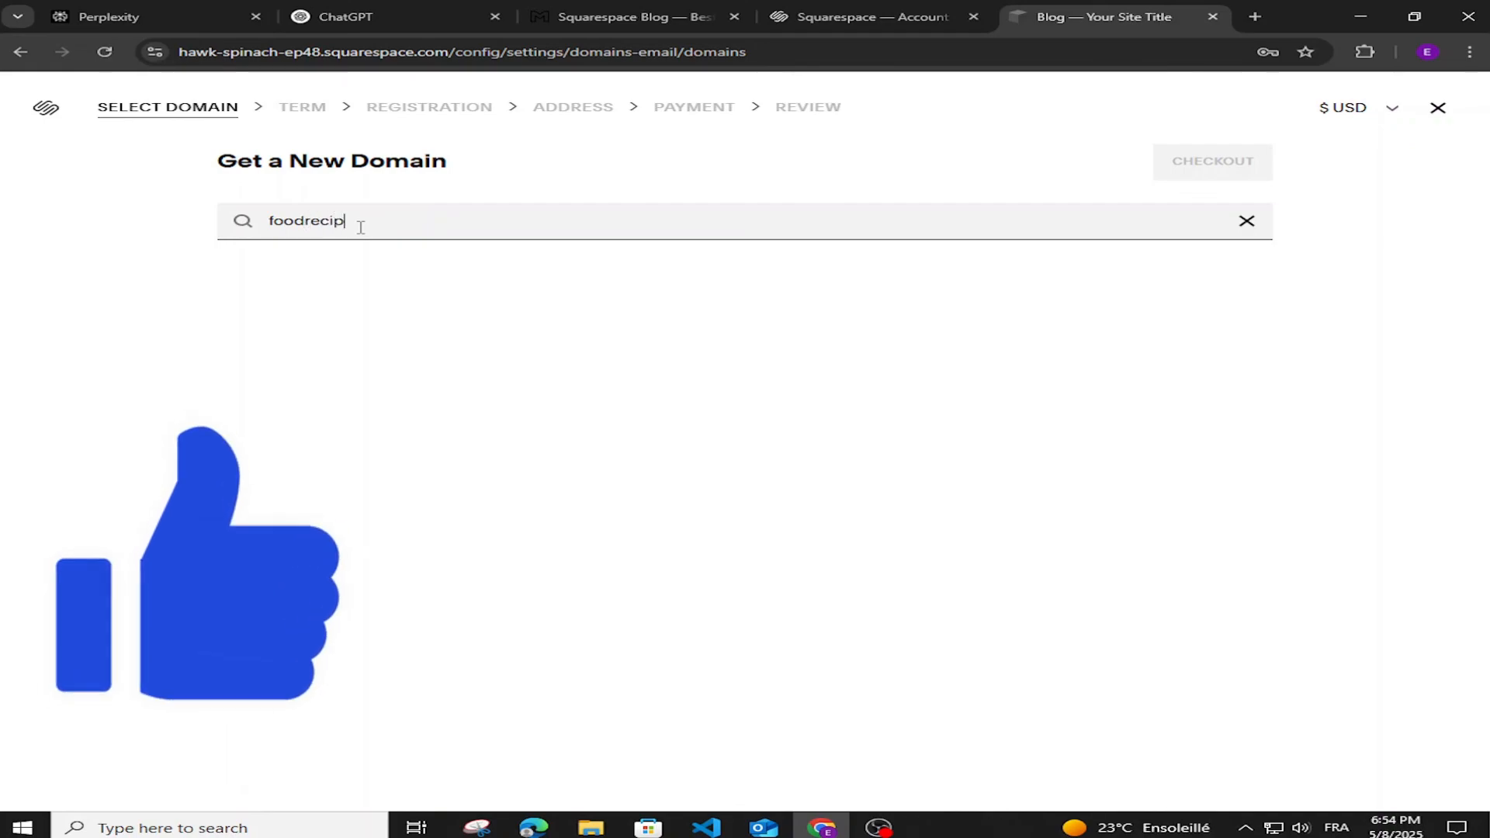
{"action": "type", "text": "esblog;"}
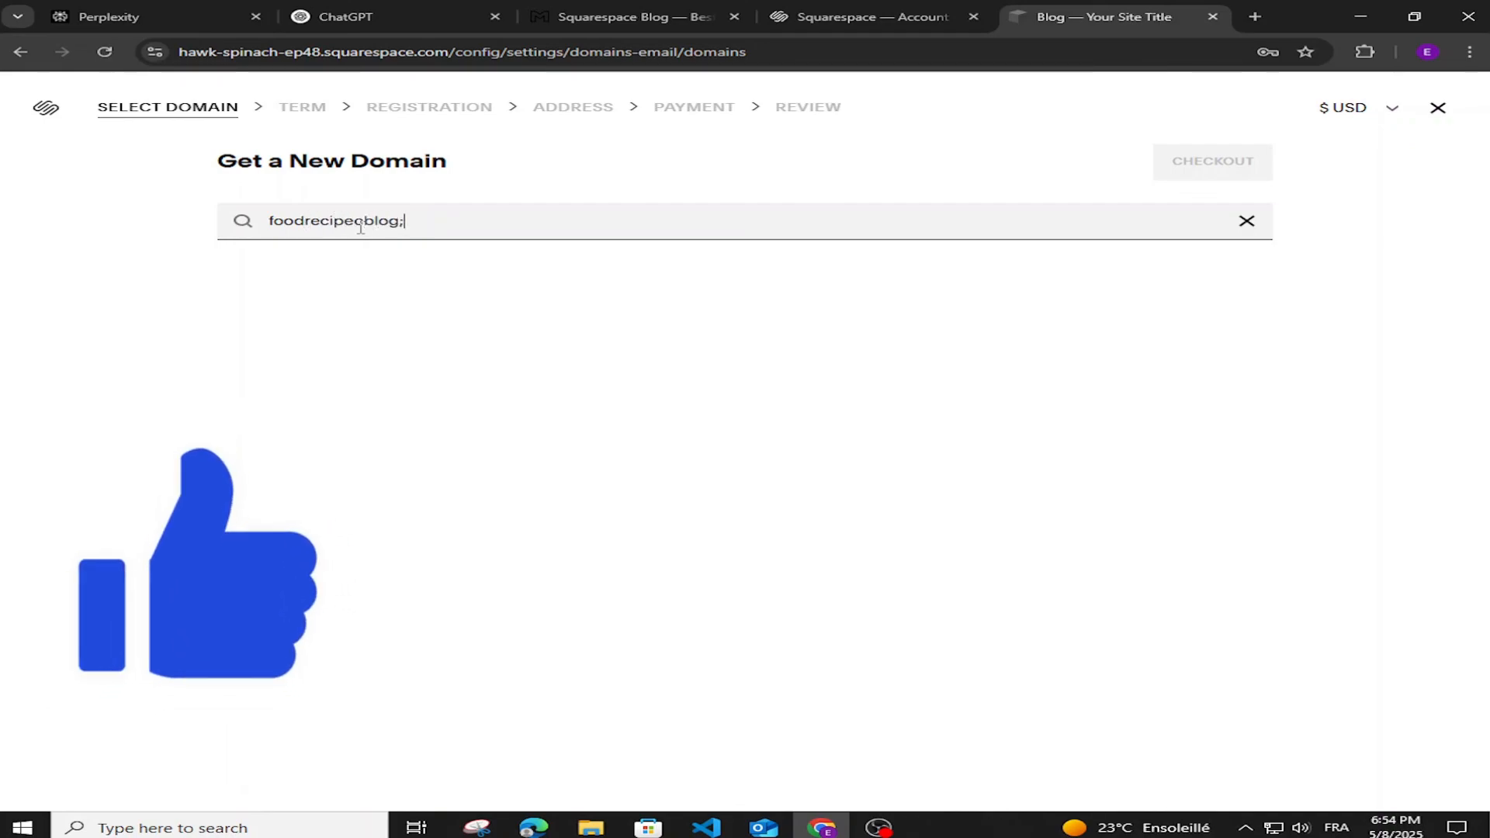
{"action": "key", "text": "BackSpace"}
{"action": "type", "text": "."}
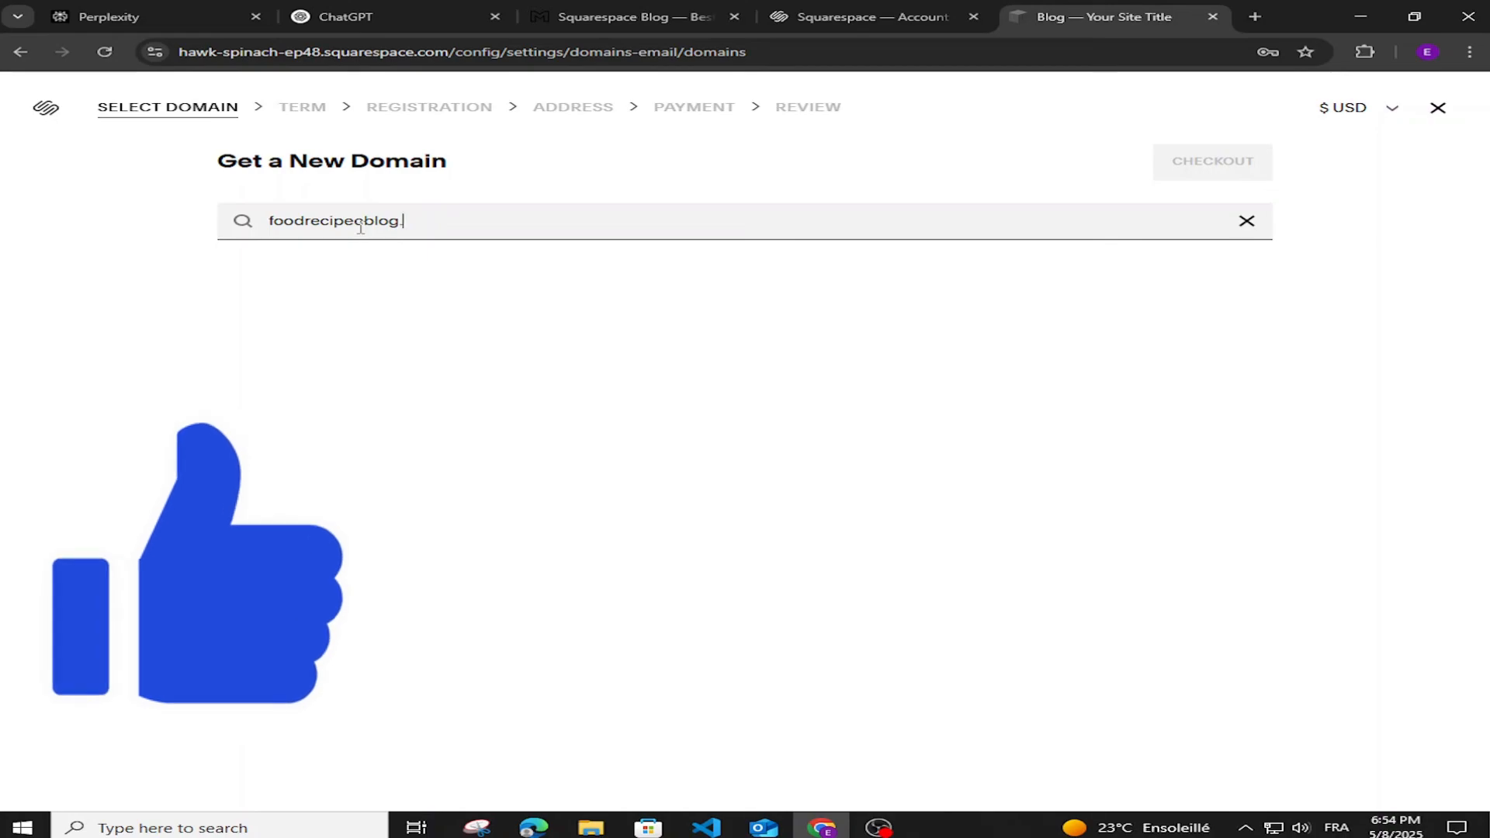
{"action": "type", "text": "com"}
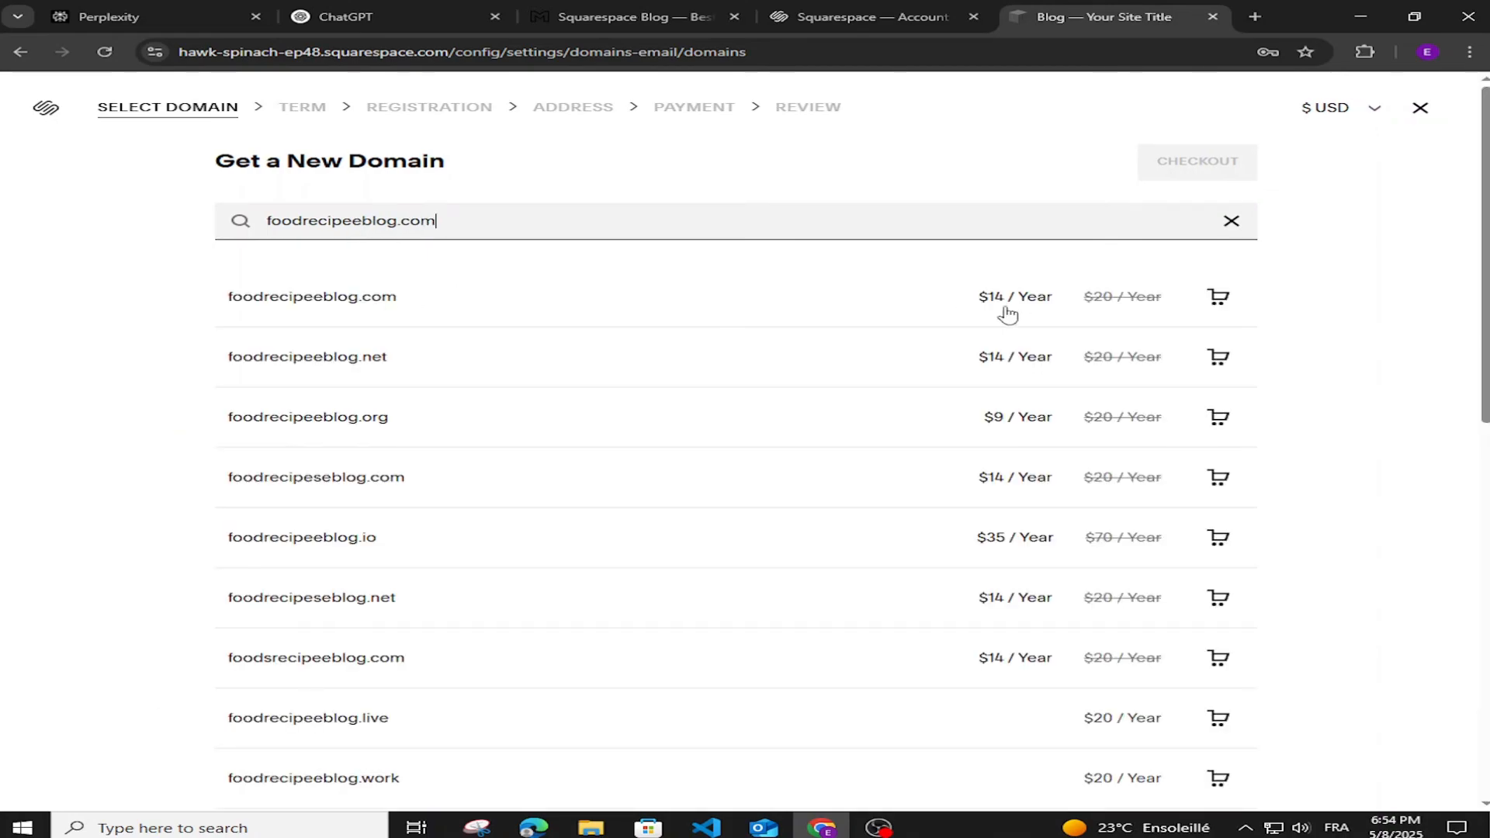
{"action": "scroll", "coordinate": [364, 334], "scroll_direction": "down", "scroll_amount": 3}
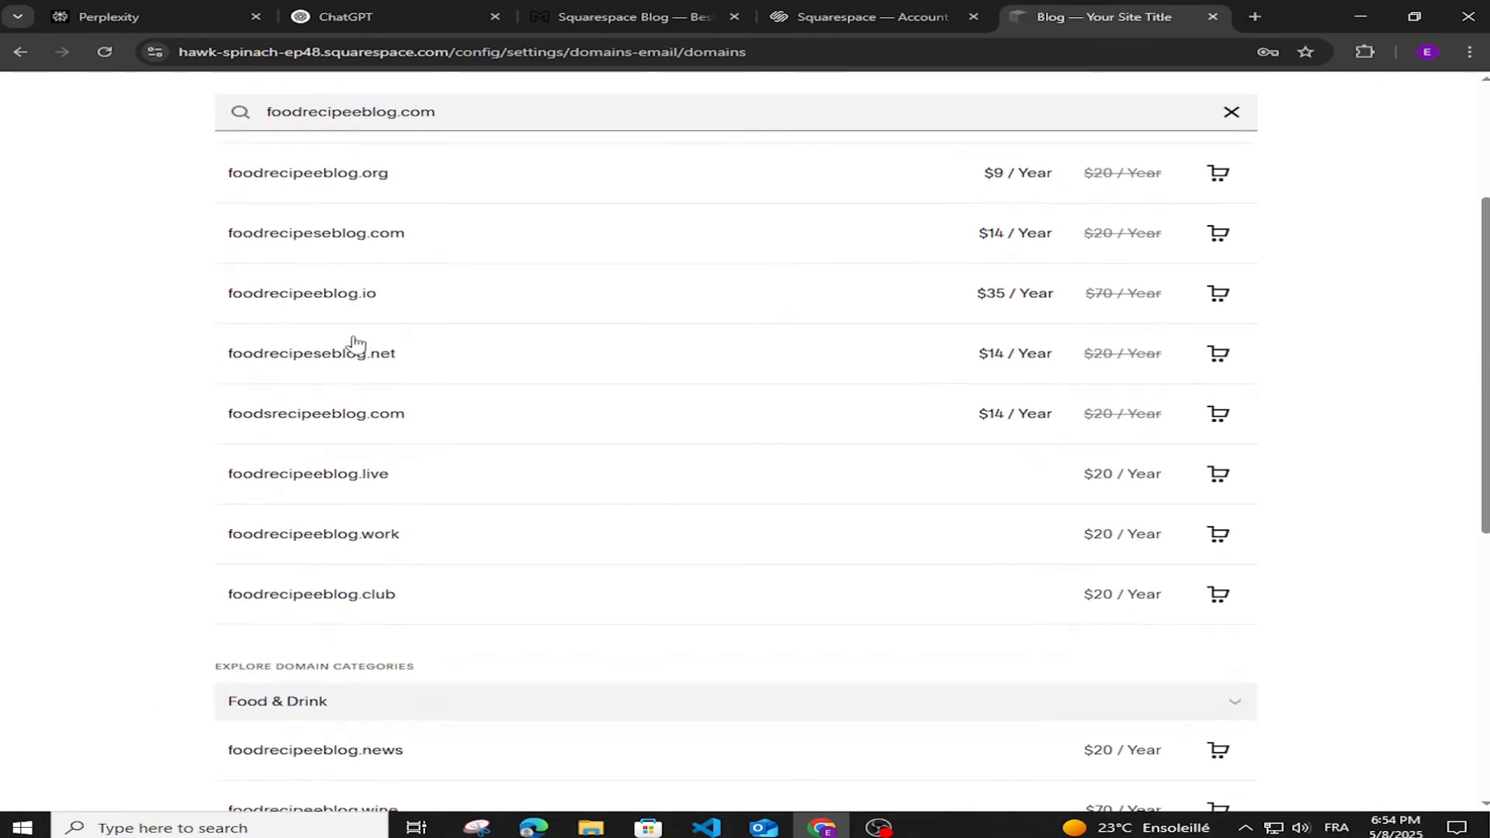
{"action": "scroll", "coordinate": [729, 307], "scroll_direction": "up", "scroll_amount": 3}
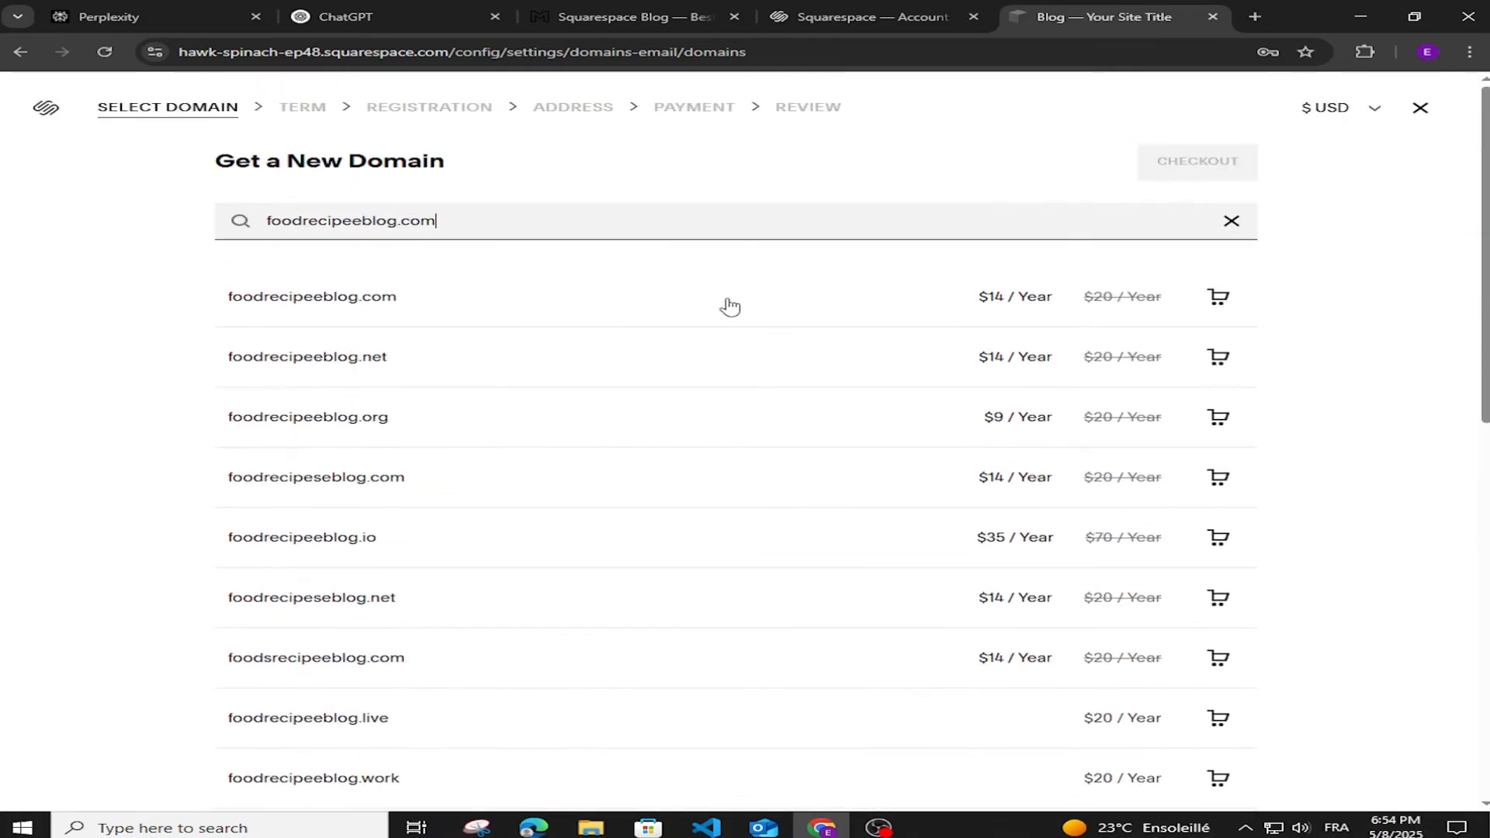
{"action": "left_click", "coordinate": [1420, 108]}
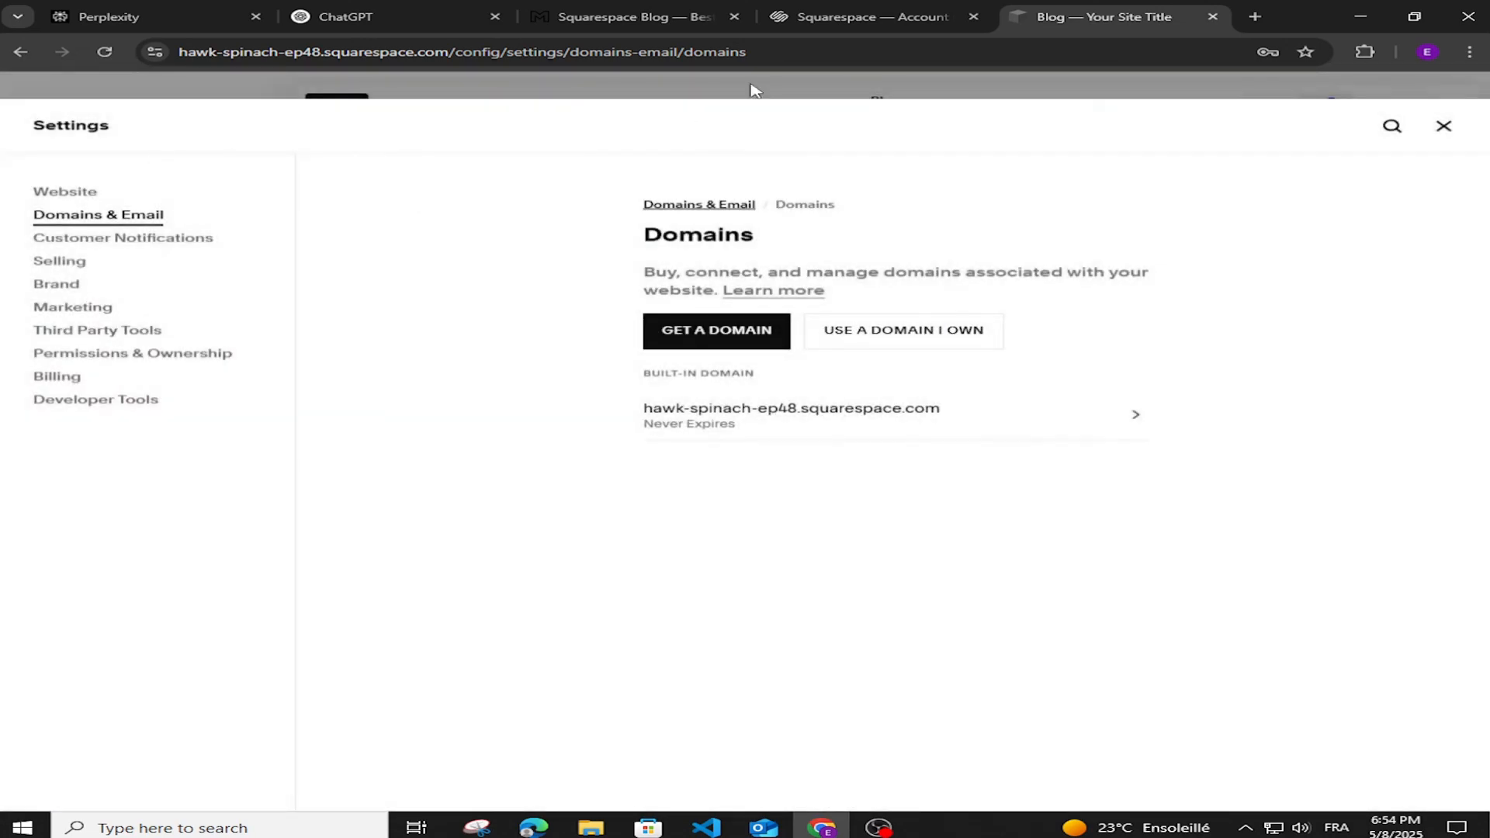
Step: Leave the Domains settings and open the Site Availability option in the Website settings
{"action": "left_click", "coordinate": [714, 91]}
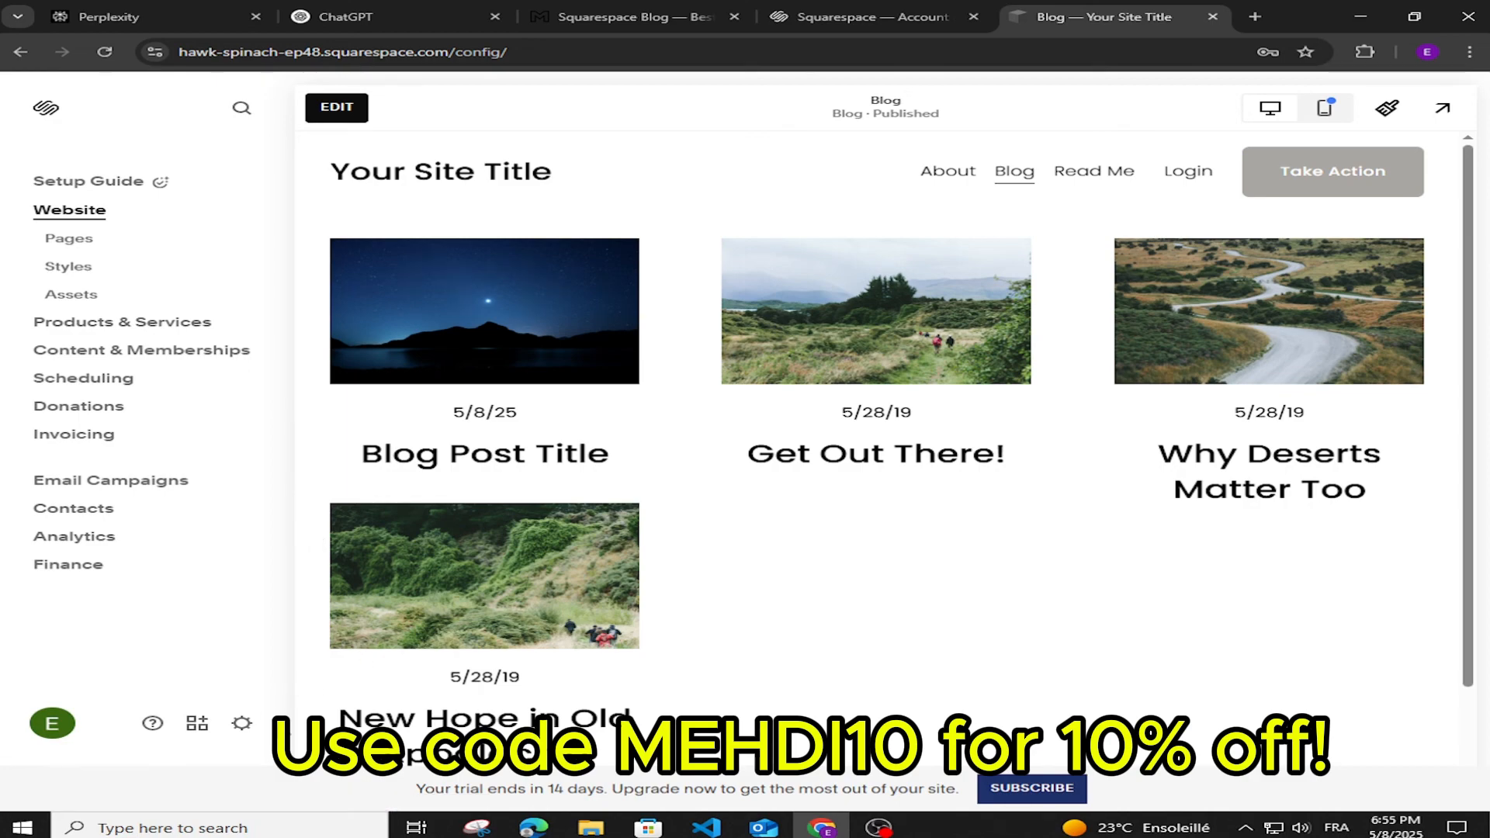
{"action": "left_click", "coordinate": [243, 724]}
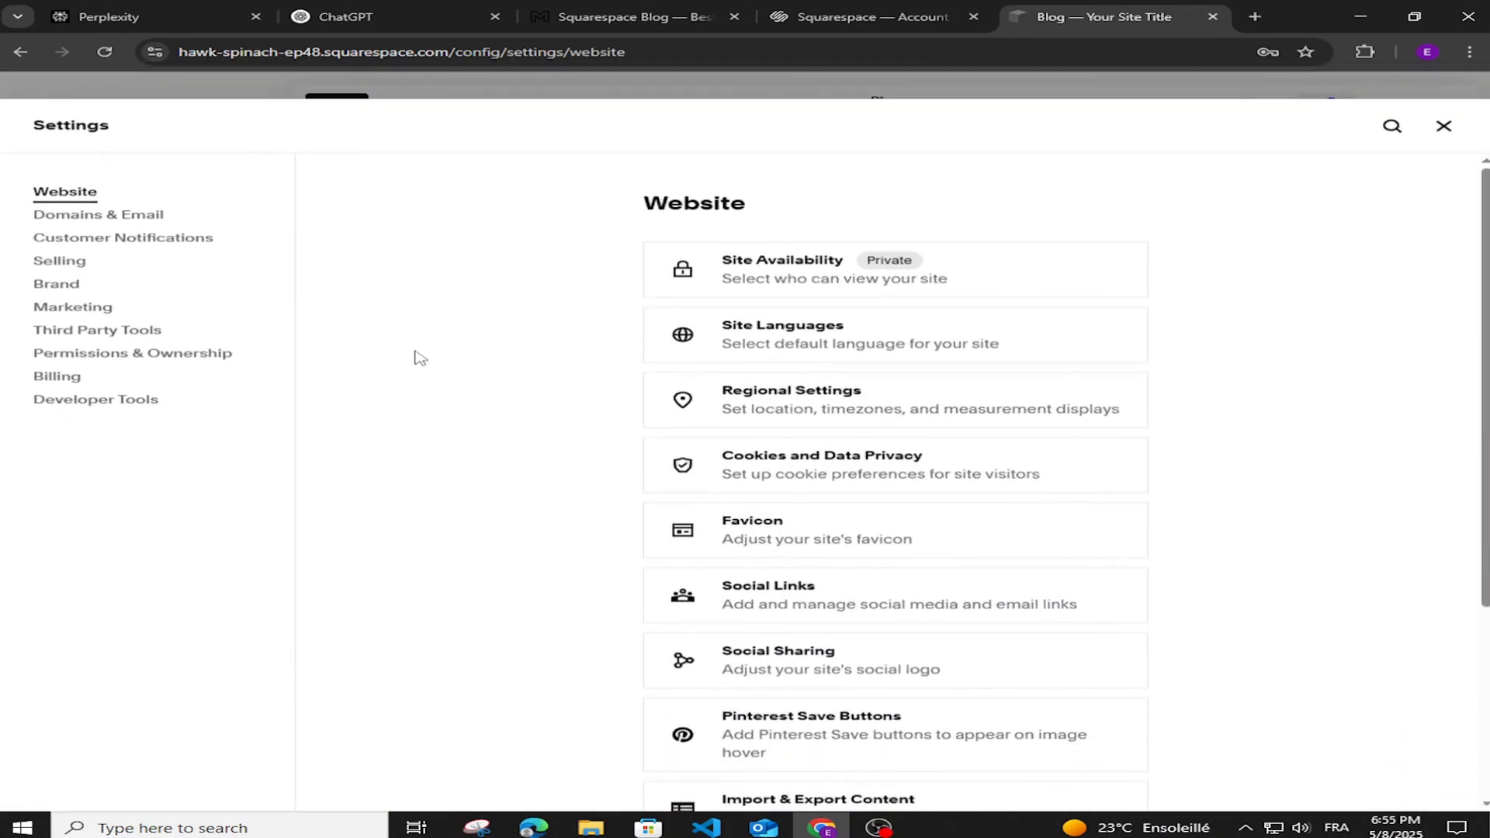
{"action": "left_click", "coordinate": [804, 286]}
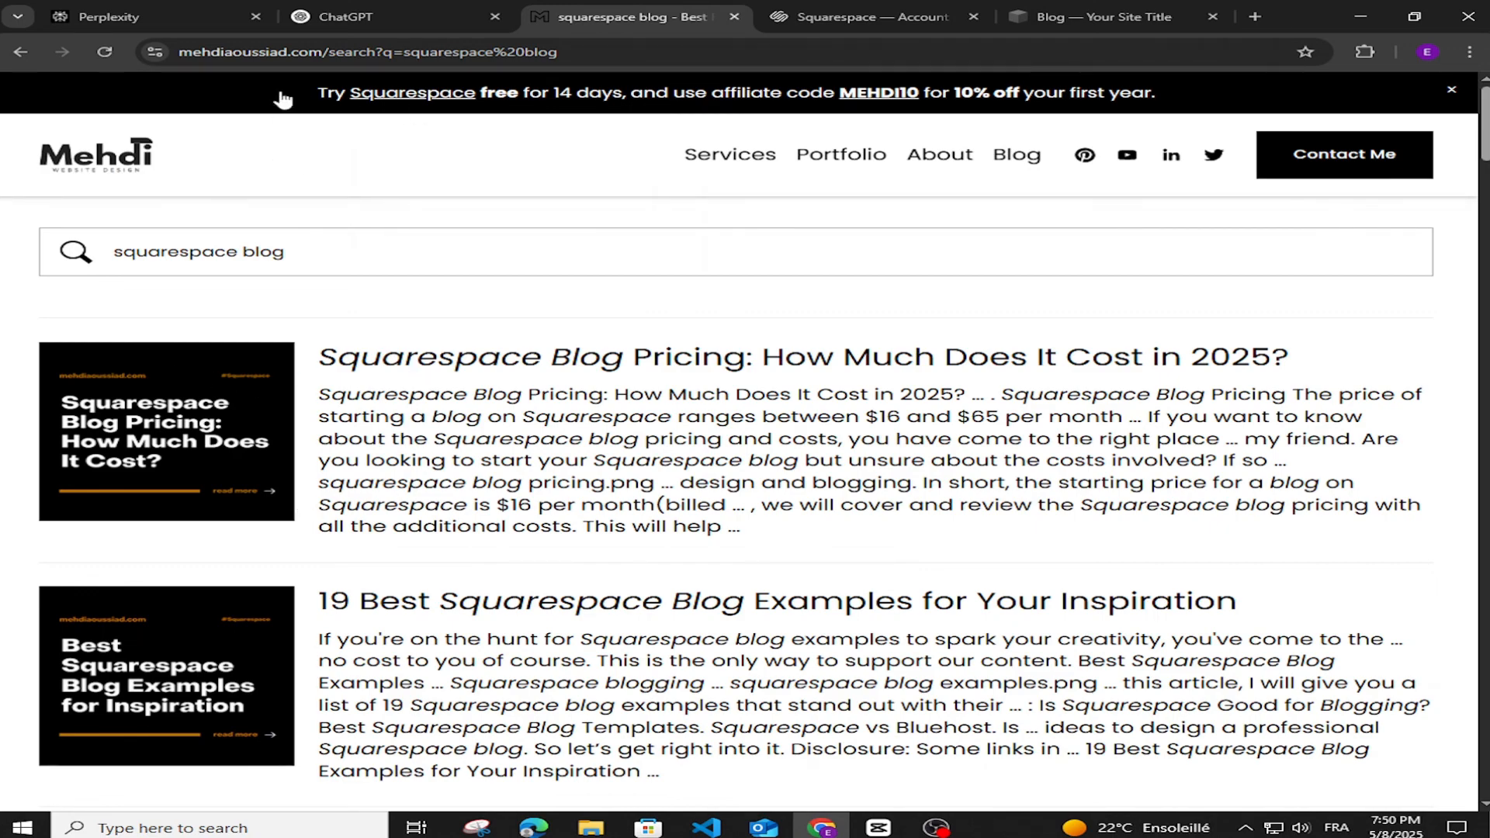
Step: Review the "squarespace blog" search results on the web designer's site, from the pricing article down to the template and blogging articles
{"action": "scroll", "coordinate": [350, 245], "scroll_direction": "down", "scroll_amount": 1}
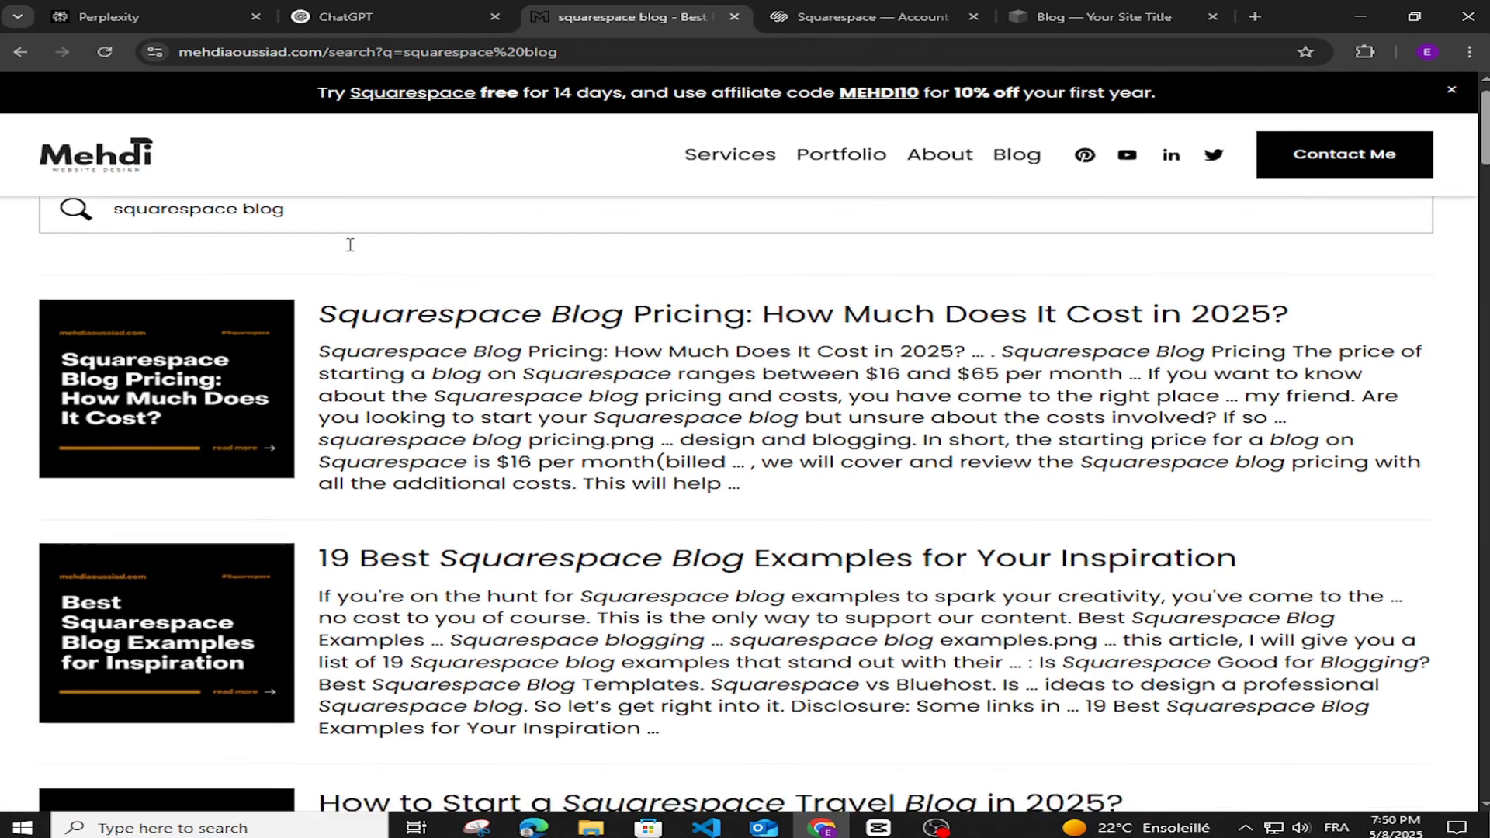
{"action": "scroll", "coordinate": [465, 361], "scroll_direction": "up", "scroll_amount": 1}
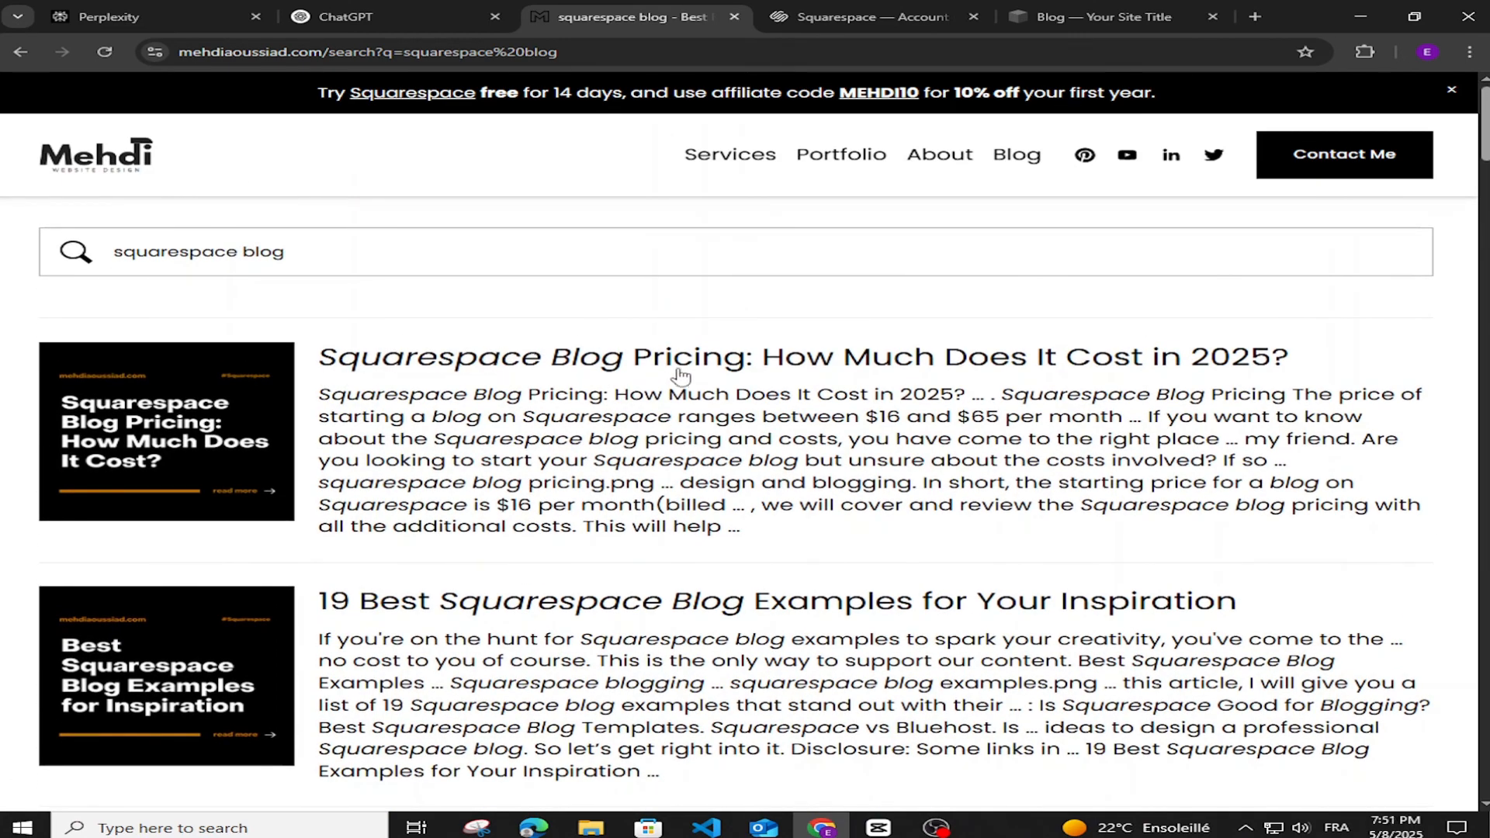
{"action": "scroll", "coordinate": [747, 384], "scroll_direction": "down", "scroll_amount": 4}
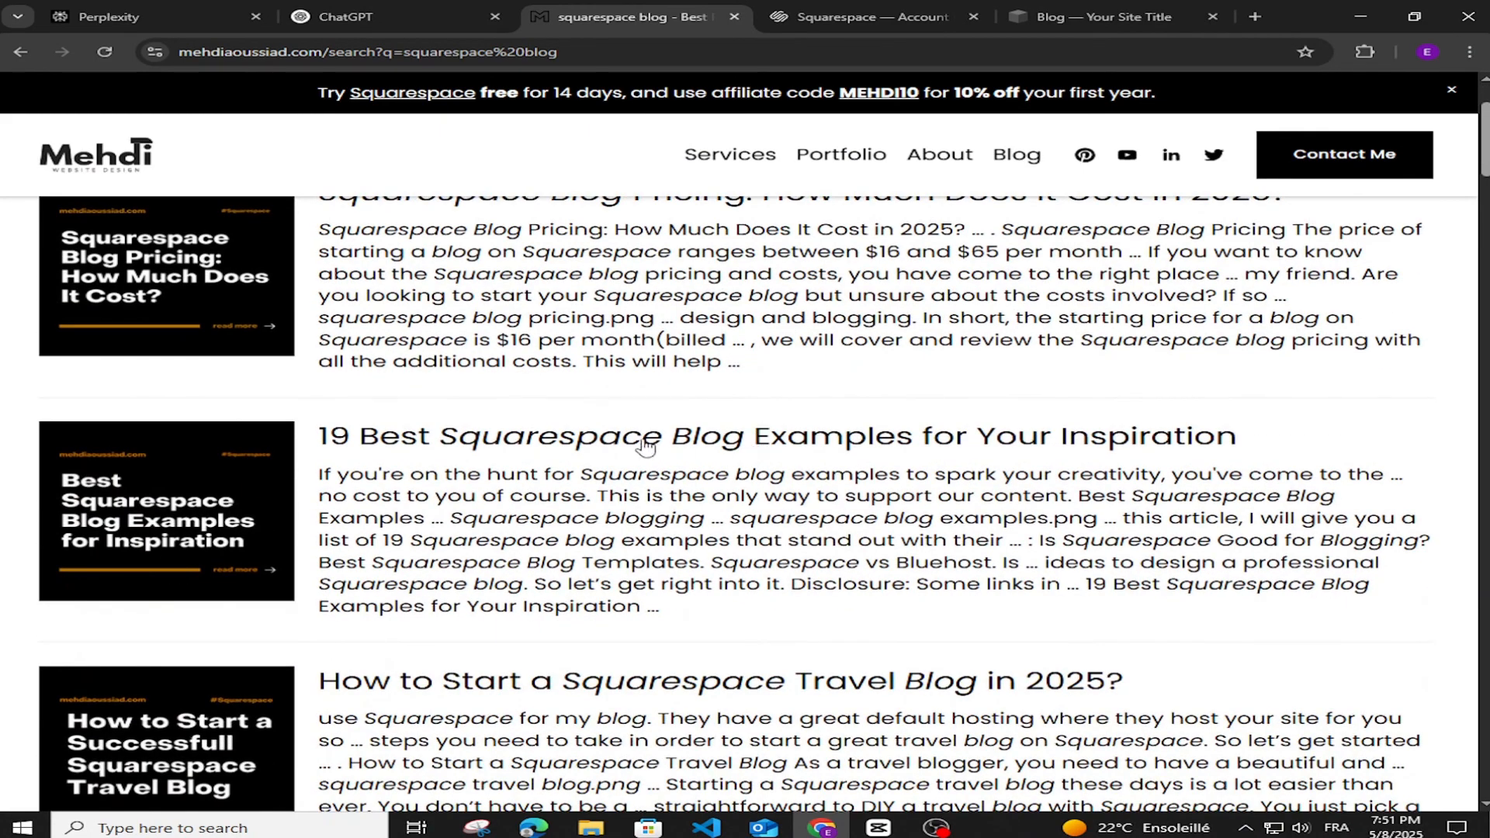
{"action": "scroll", "coordinate": [891, 455], "scroll_direction": "down", "scroll_amount": 2}
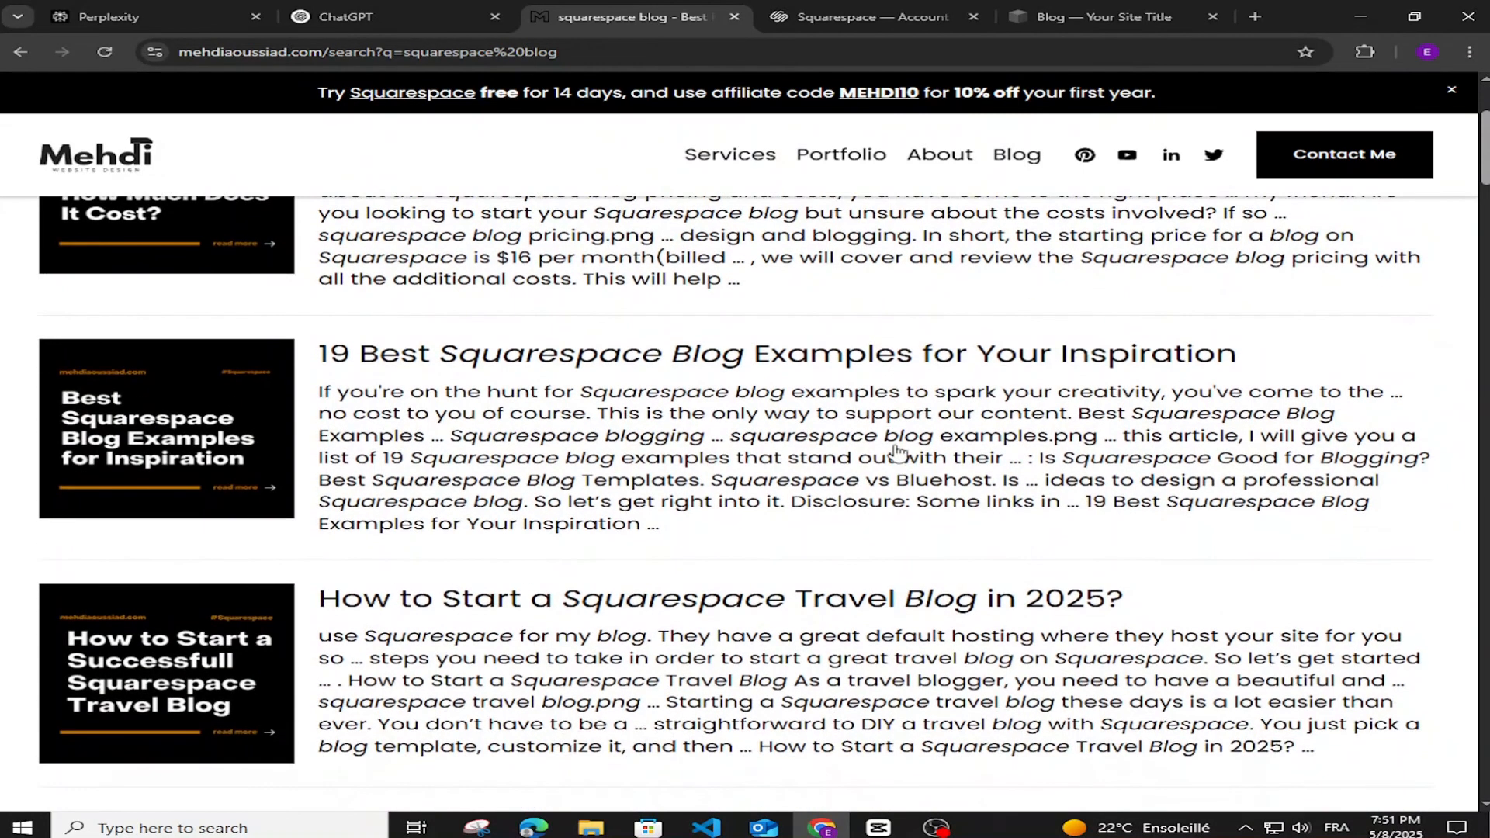
{"action": "scroll", "coordinate": [891, 455], "scroll_direction": "down", "scroll_amount": 4}
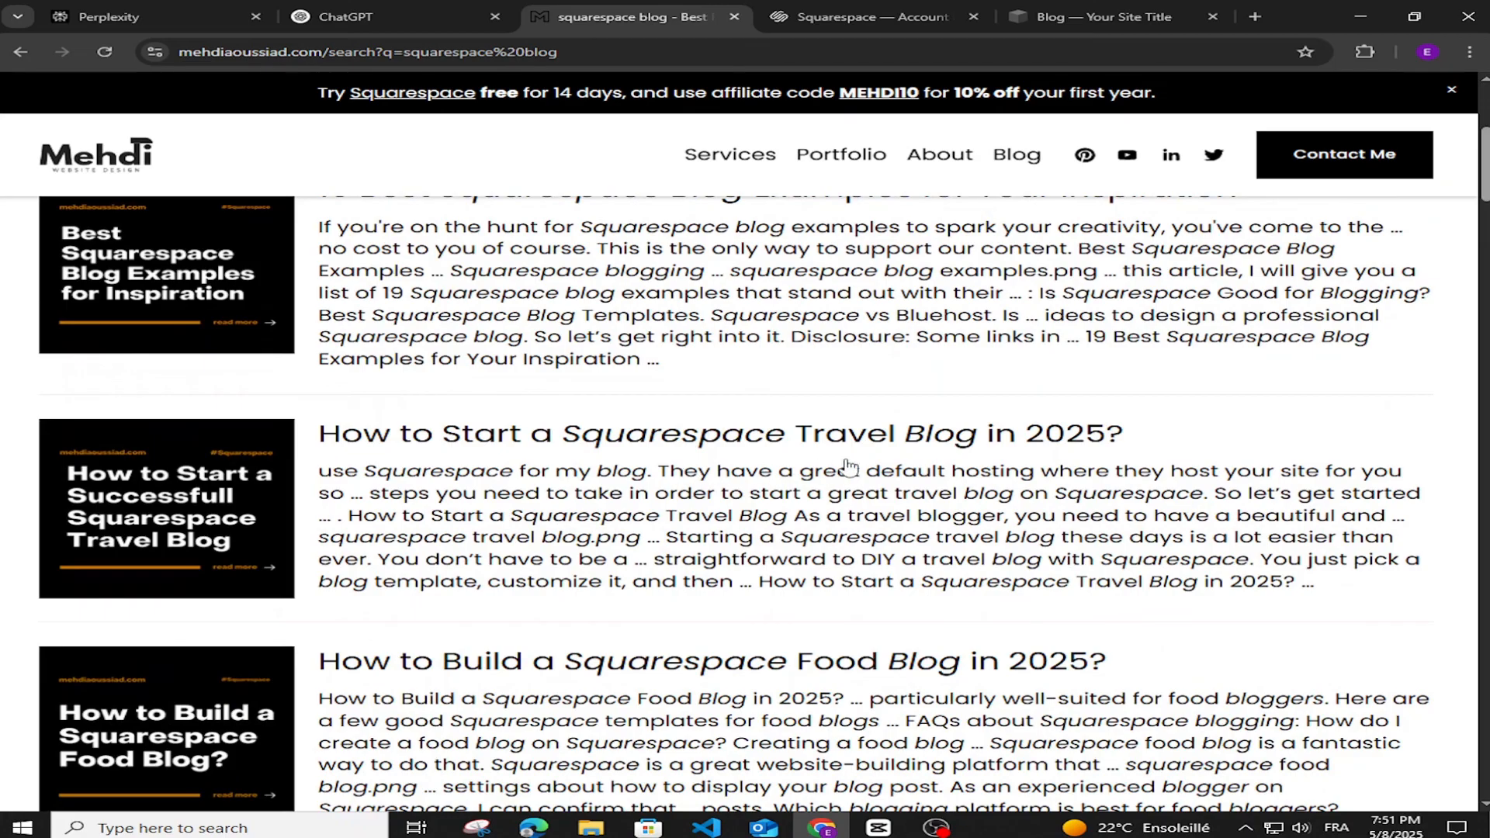
{"action": "scroll", "coordinate": [1008, 458], "scroll_direction": "down", "scroll_amount": 15}
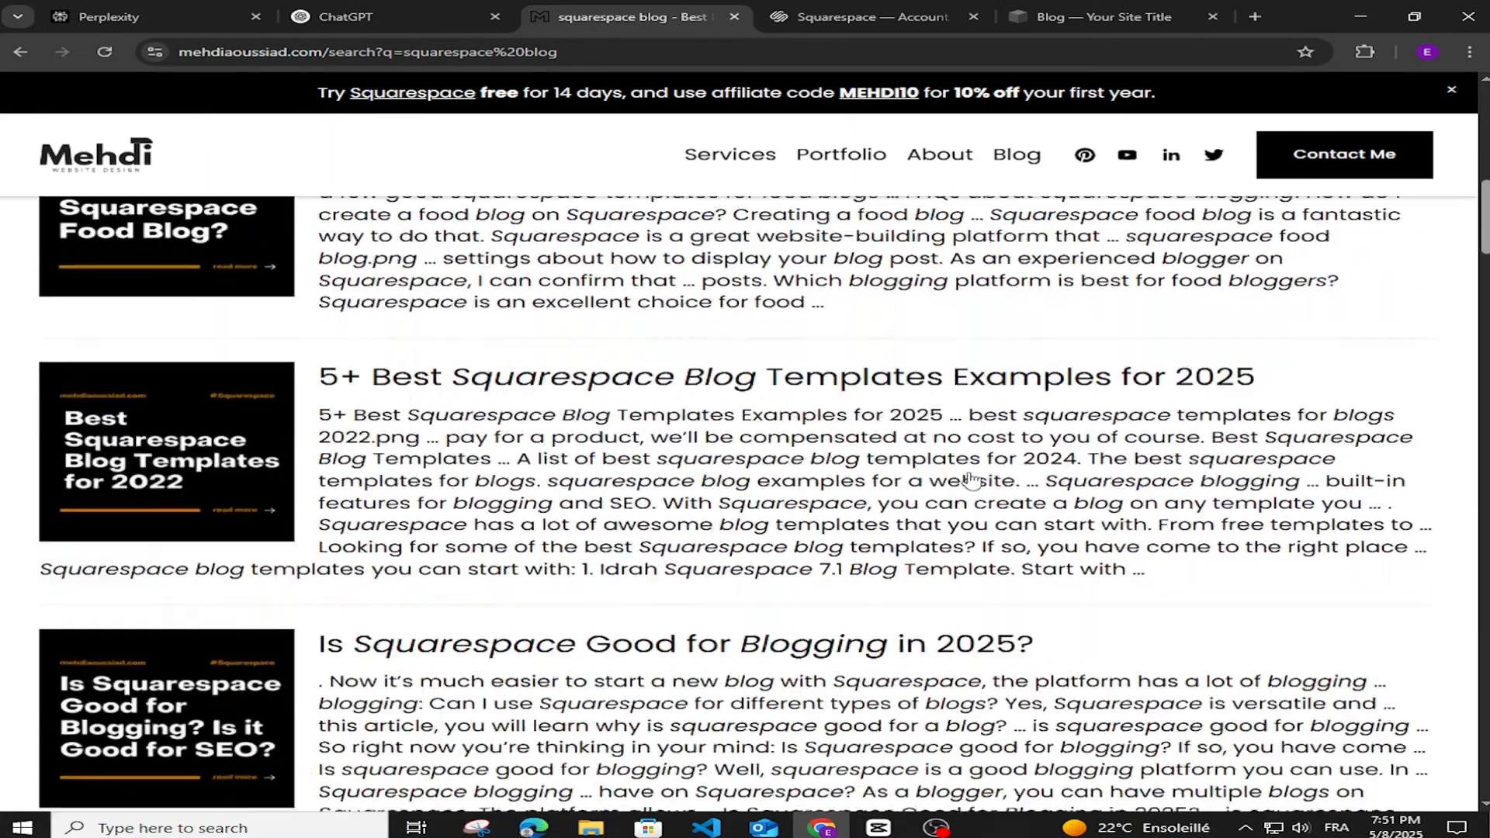